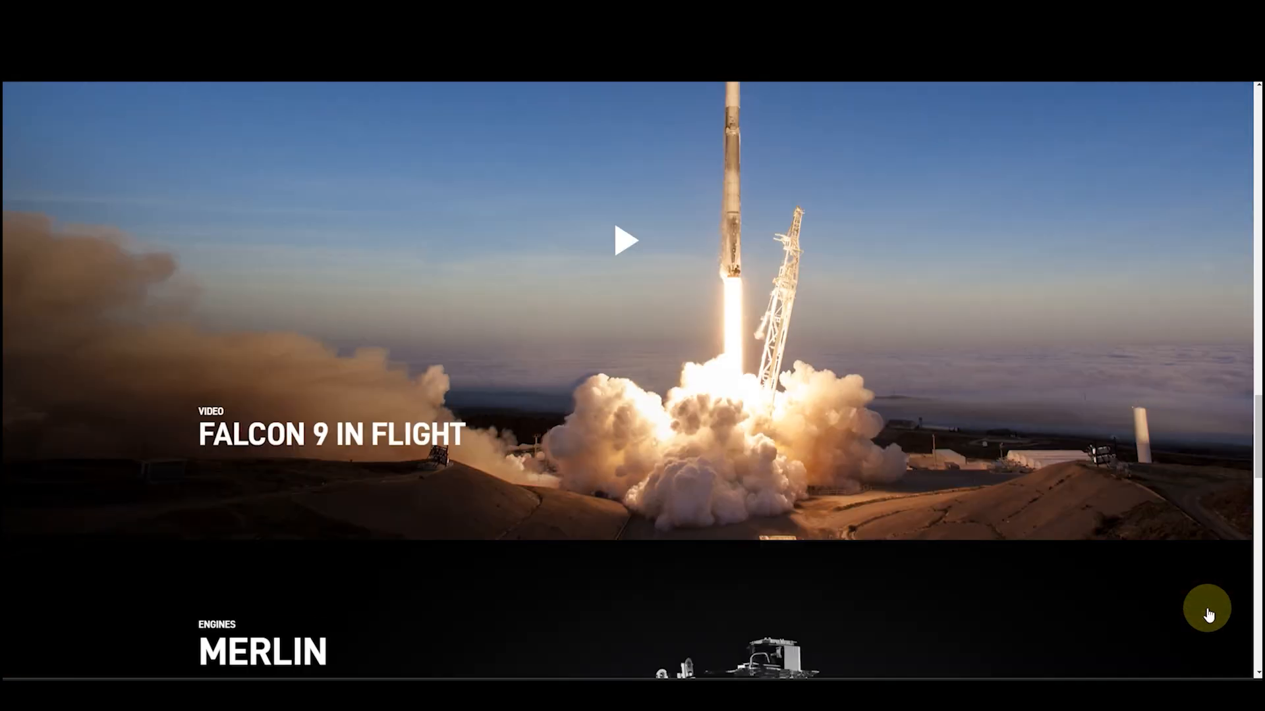
pyautogui.scroll(-3, 1204, 598)
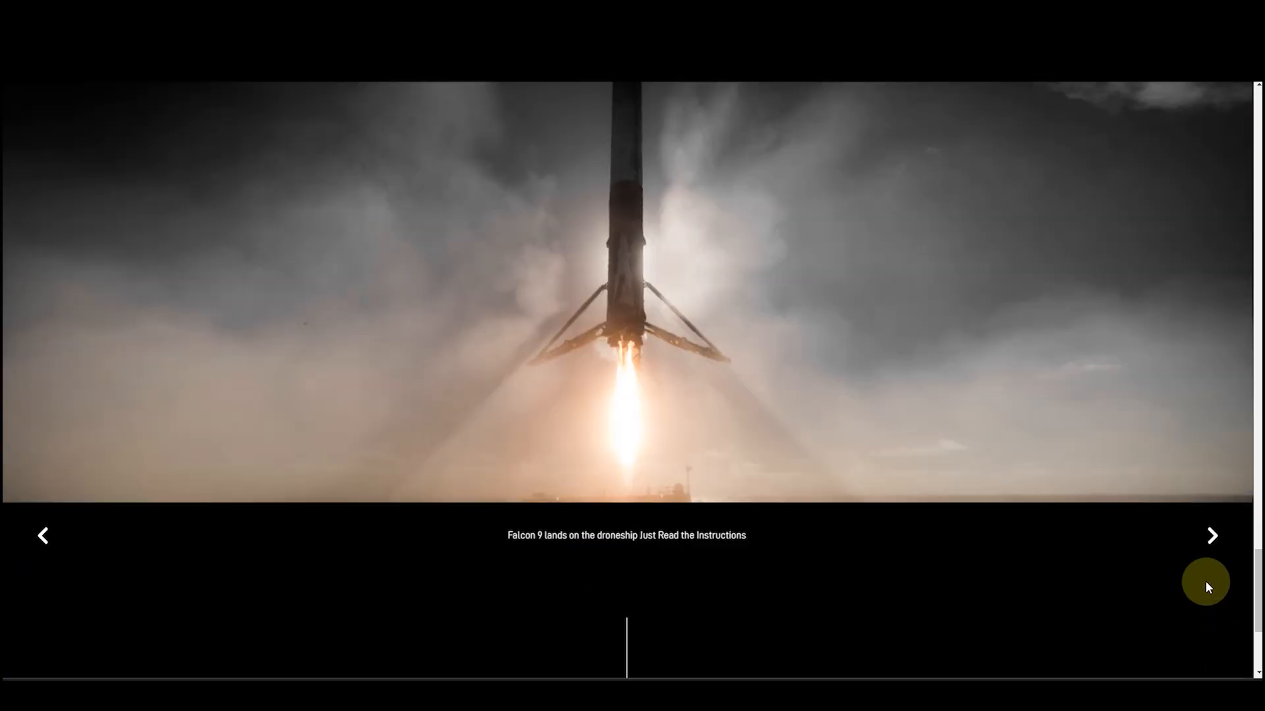
pyautogui.click(1209, 535)
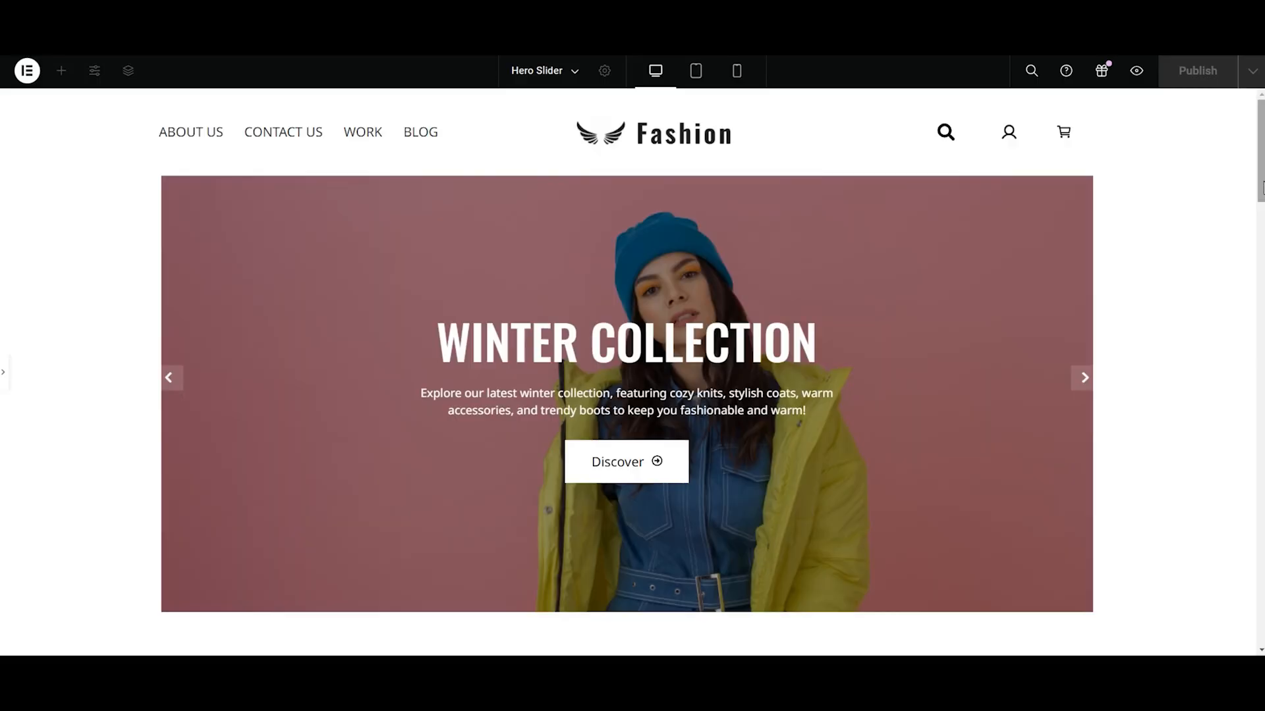
pyautogui.scroll(-1, 1262, 197)
pyautogui.scroll(1, 1262, 197)
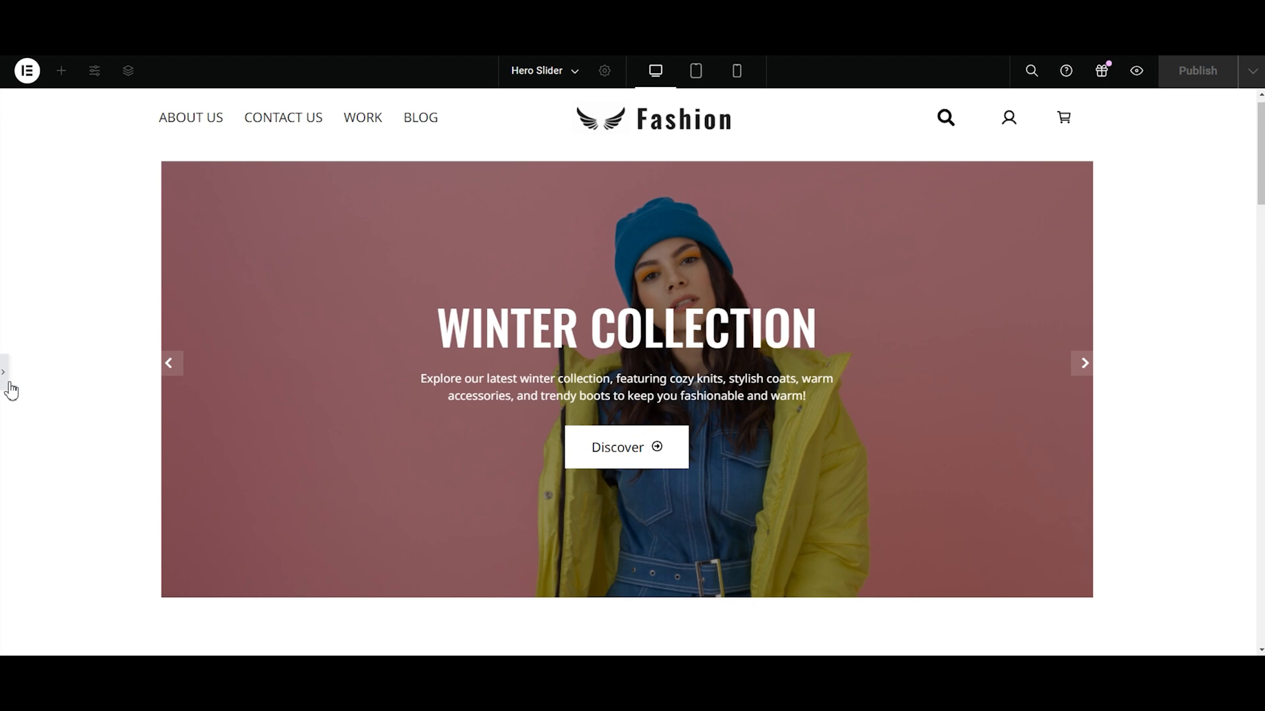
# Step: Delete the existing Winter Collection hero slider from the page
pyautogui.click(10, 390)
pyautogui.rightClick(495, 394)
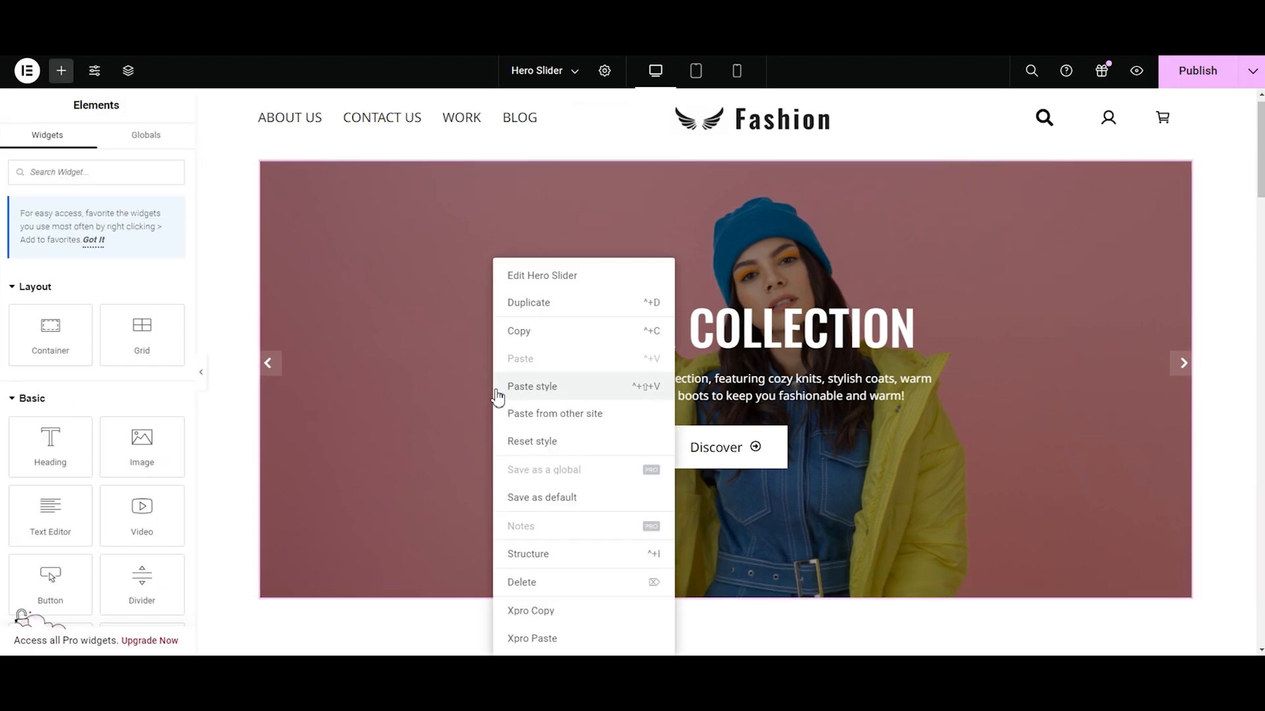
pyautogui.click(524, 591)
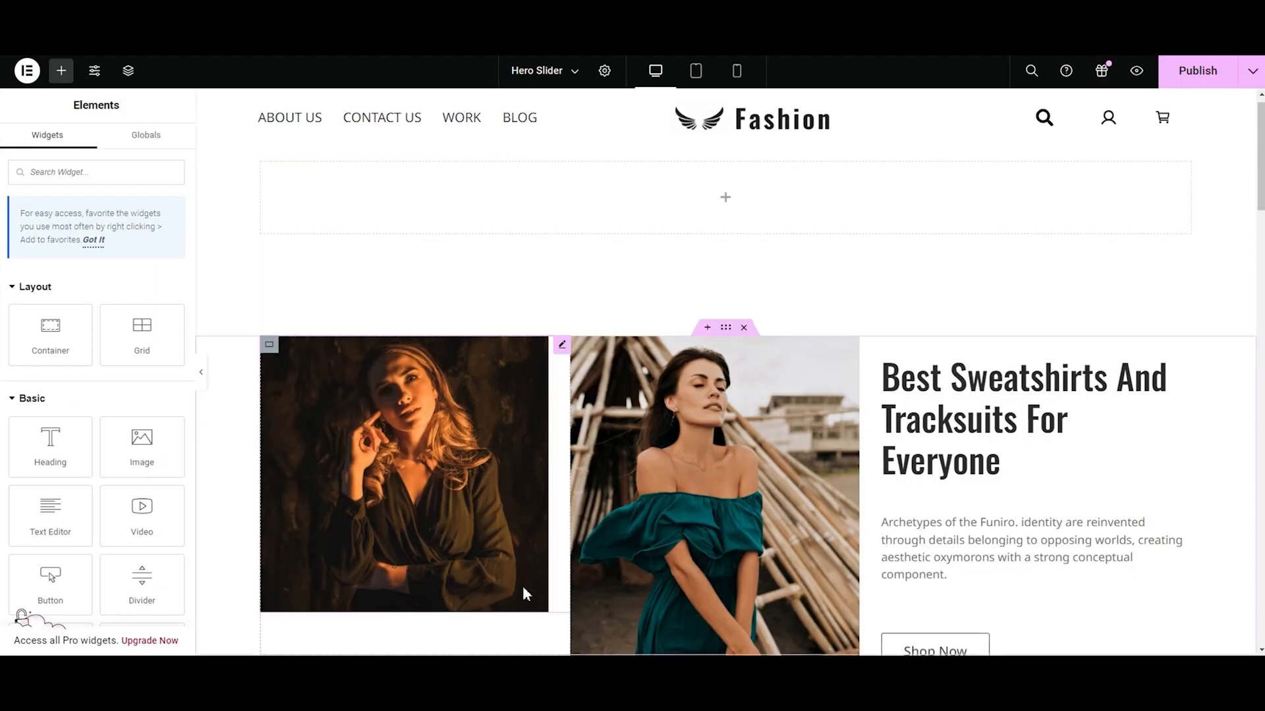
# Step: Find the Hero Slider widget by searching "her" and place it in the empty container below the header
pyautogui.click(106, 168)
pyautogui.write('her')
pyautogui.moveTo(51, 300); pyautogui.dragTo(466, 223)
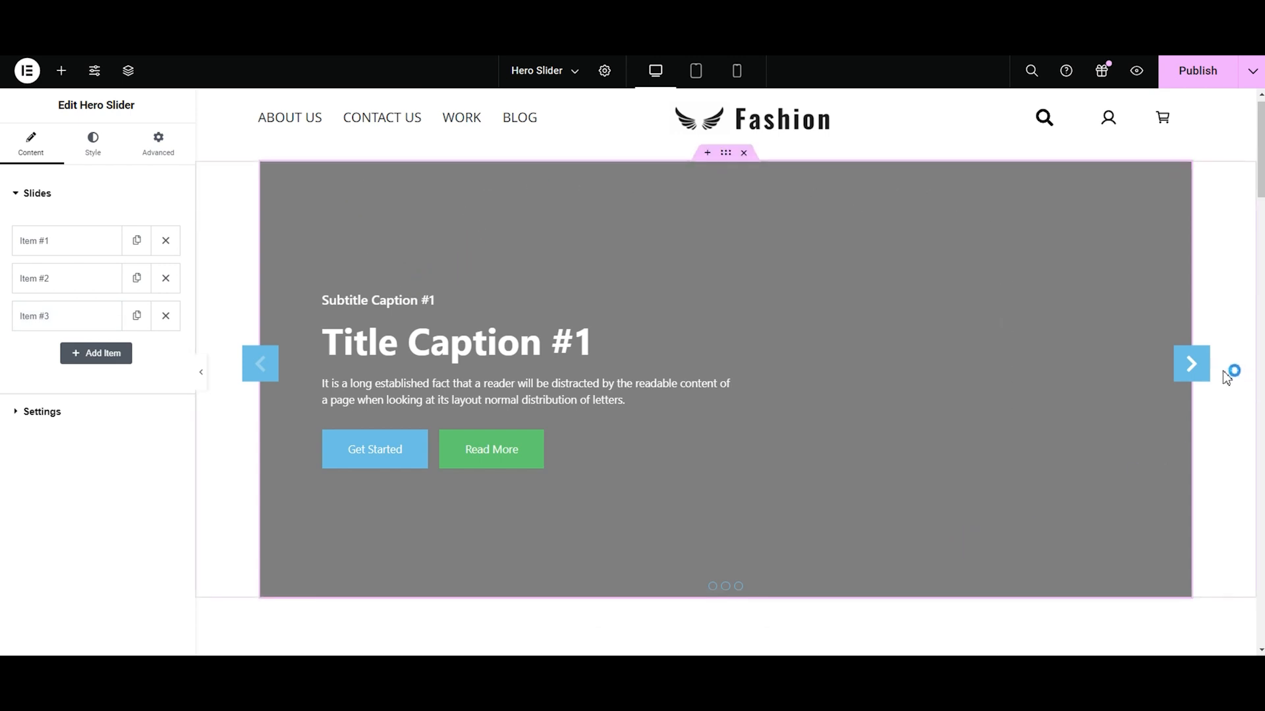
# Step: Page through the new slider's slides, return to the first one and open the settings of Item #1
pyautogui.click(1200, 373)
pyautogui.click(1204, 375)
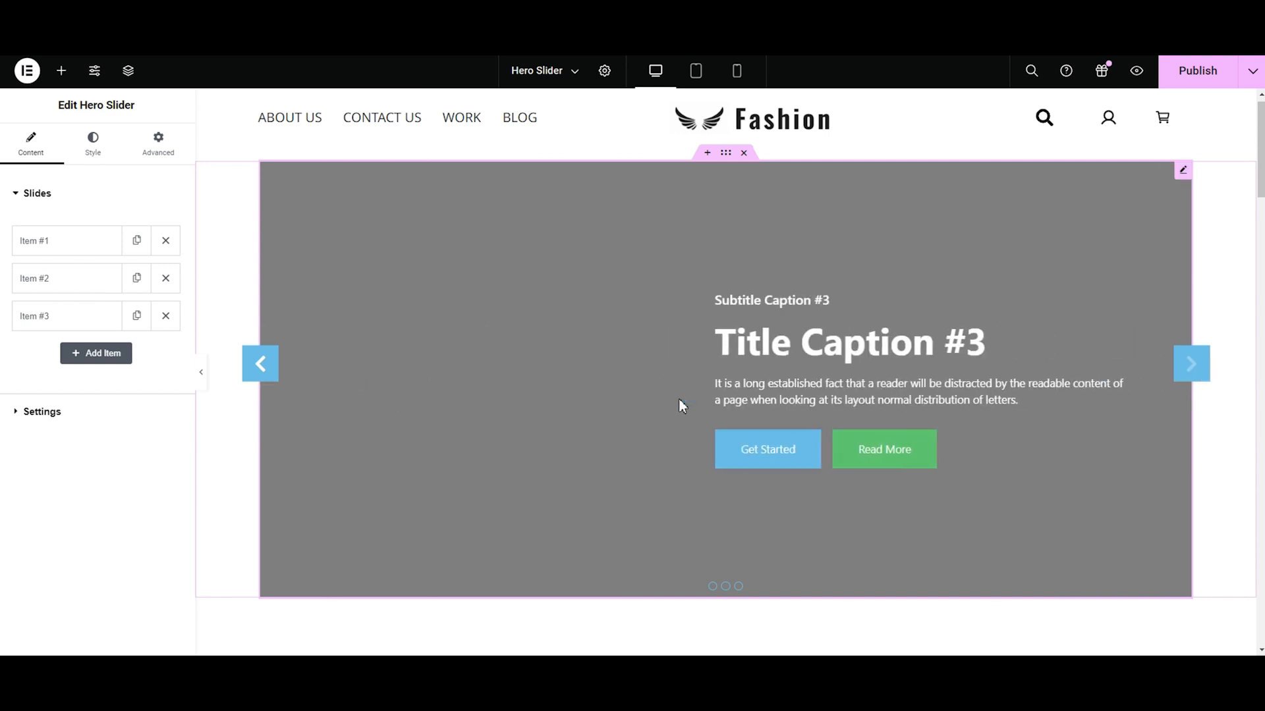
pyautogui.click(260, 361)
pyautogui.click(260, 360)
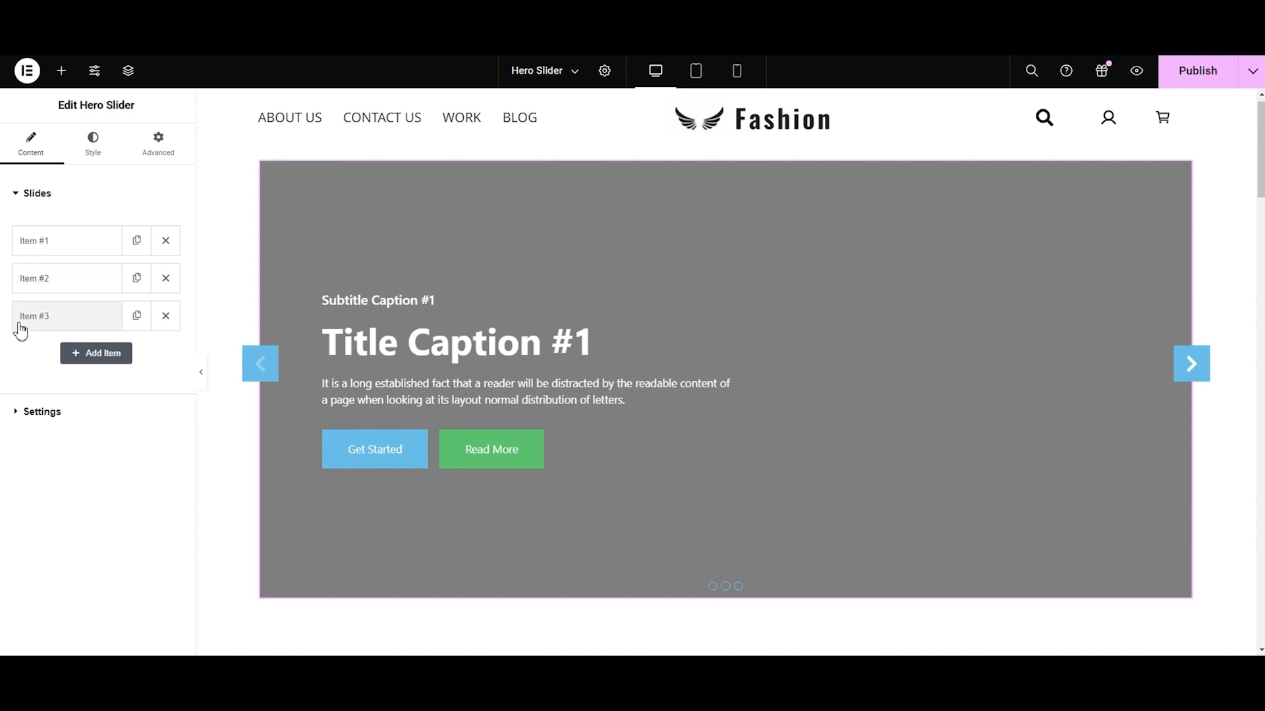
pyautogui.click(75, 250)
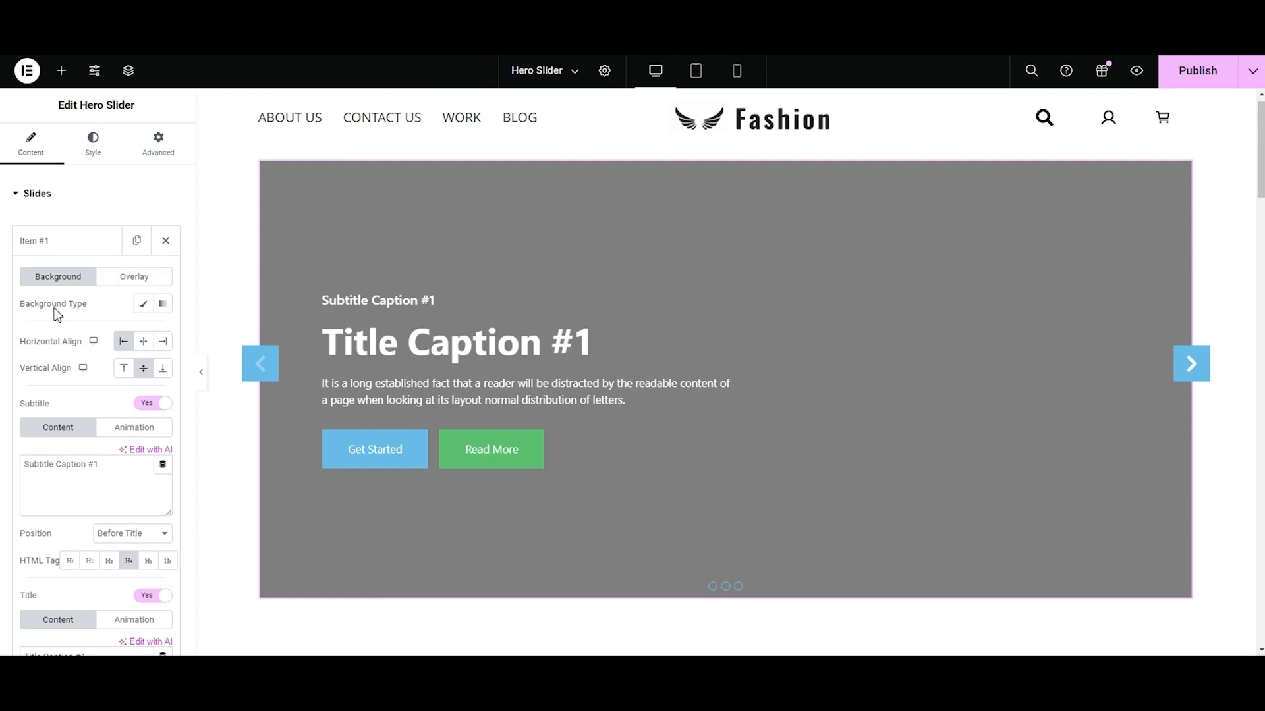
# Step: Give the first slide a Classic background and try an olive-green colour for it
pyautogui.click(146, 313)
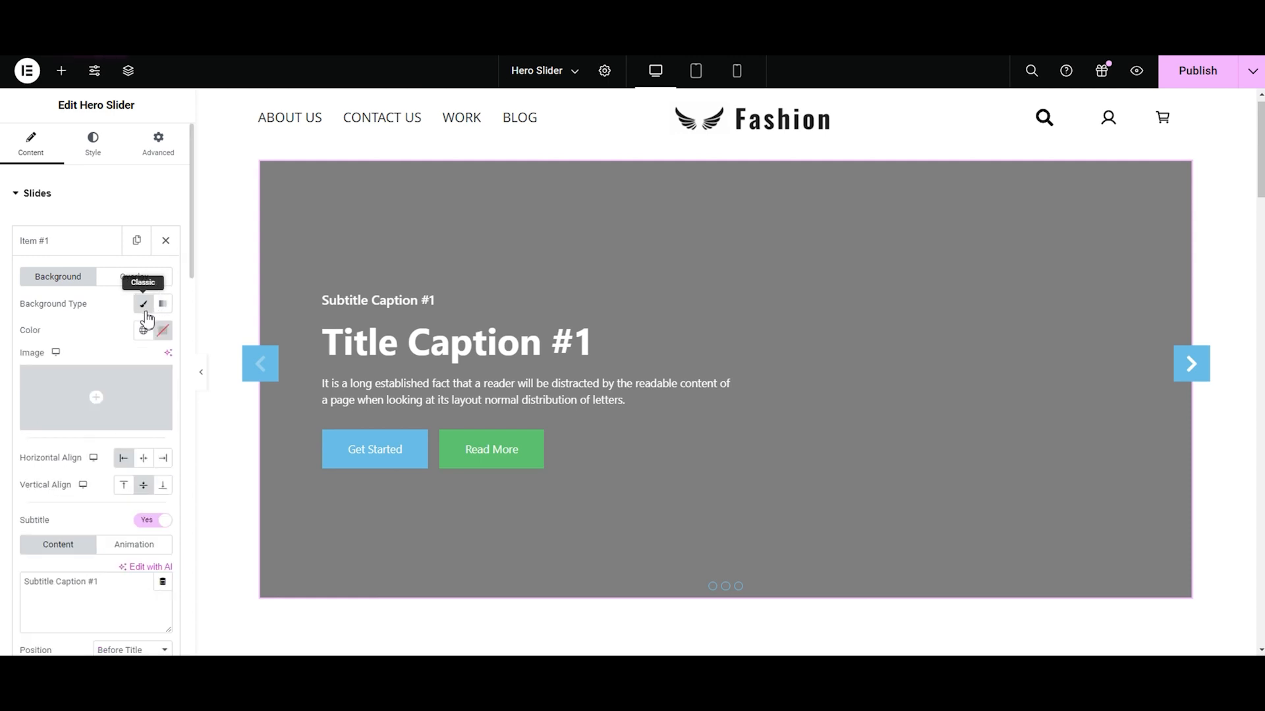
pyautogui.click(162, 330)
pyautogui.moveTo(162, 496); pyautogui.dragTo(140, 396)
pyautogui.moveTo(88, 516)
pyautogui.mouseDown()
pyautogui.moveTo(127, 512)
pyautogui.moveTo(96, 511)
pyautogui.mouseUp()
pyautogui.moveTo(140, 396); pyautogui.dragTo(238, 382)
pyautogui.moveTo(96, 510); pyautogui.dragTo(117, 510)
pyautogui.moveTo(237, 389); pyautogui.dragTo(166, 403)
pyautogui.click(95, 310)
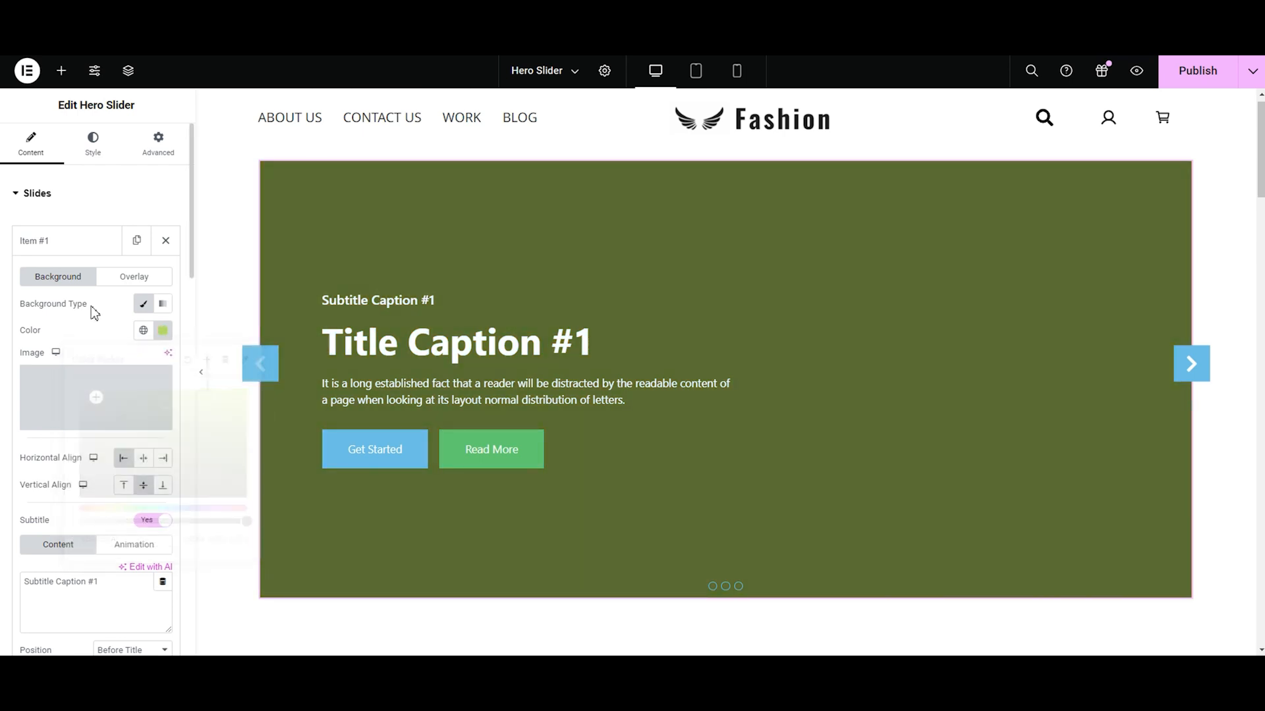
# Step: Switch the first slide's background to a gradient with a pale grey-green first colour and a dark grey-brown second colour
pyautogui.click(163, 304)
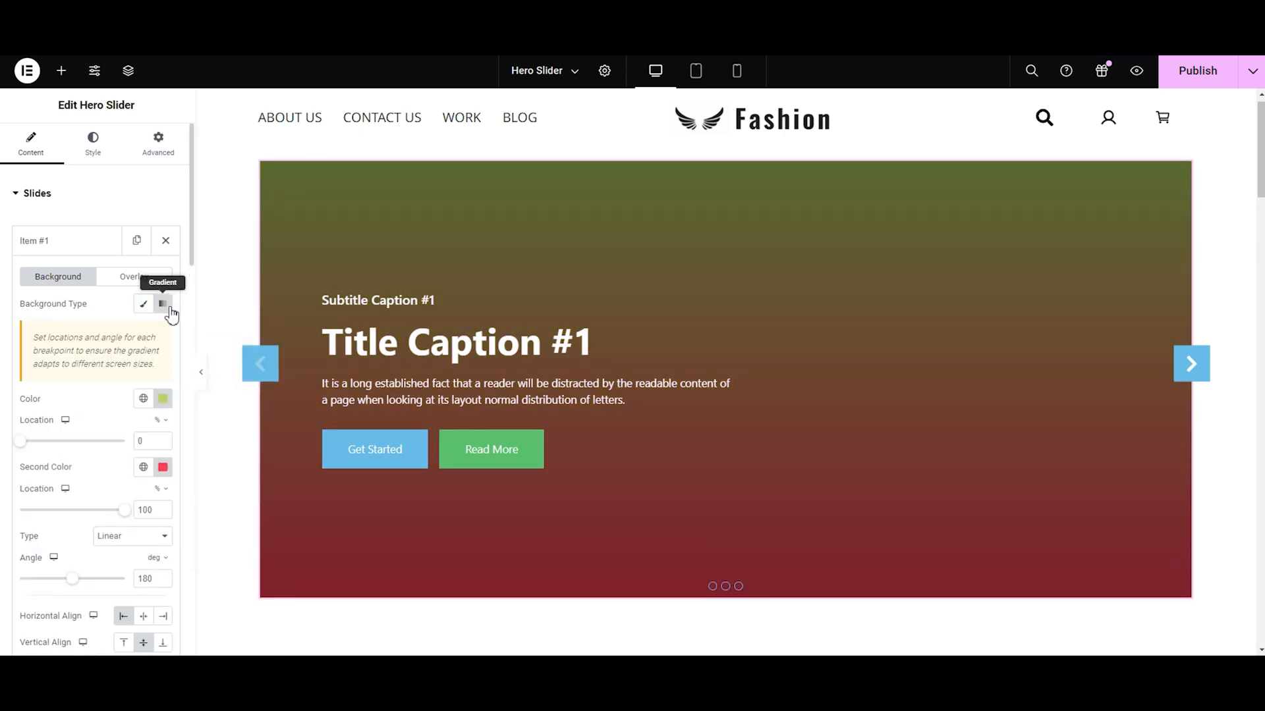
pyautogui.click(162, 398)
pyautogui.moveTo(150, 482); pyautogui.dragTo(95, 474)
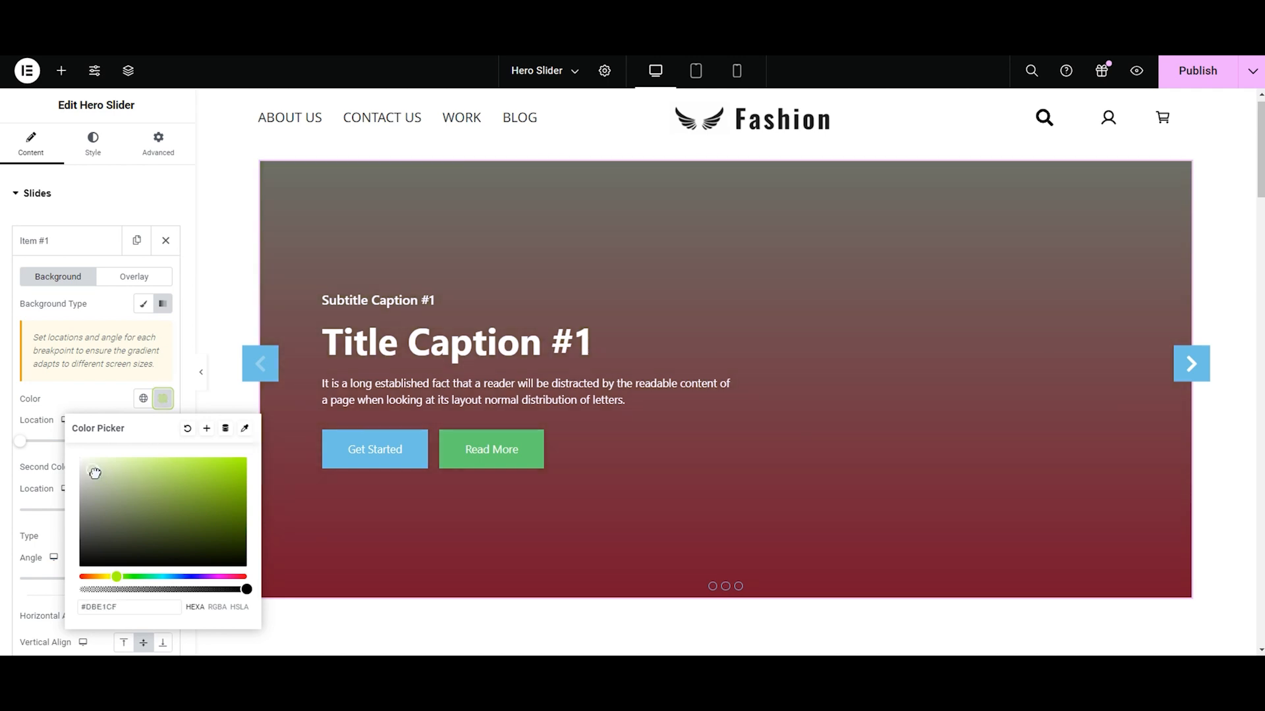
pyautogui.click(92, 398)
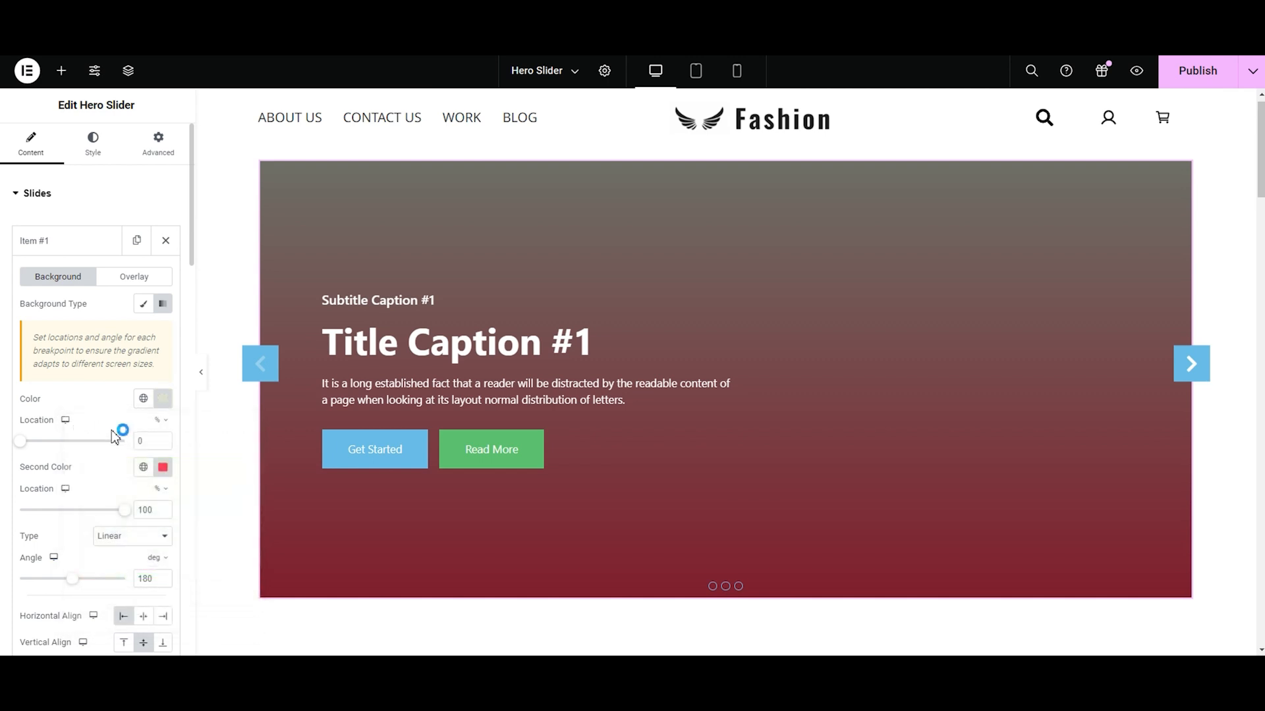
pyautogui.click(161, 469)
pyautogui.click(211, 287)
pyautogui.moveTo(210, 287); pyautogui.dragTo(101, 346)
pyautogui.click(45, 412)
# Step: Set the gradient's colour locations to 55% and 82% and its linear angle to 130 degrees
pyautogui.moveTo(24, 445); pyautogui.dragTo(75, 463)
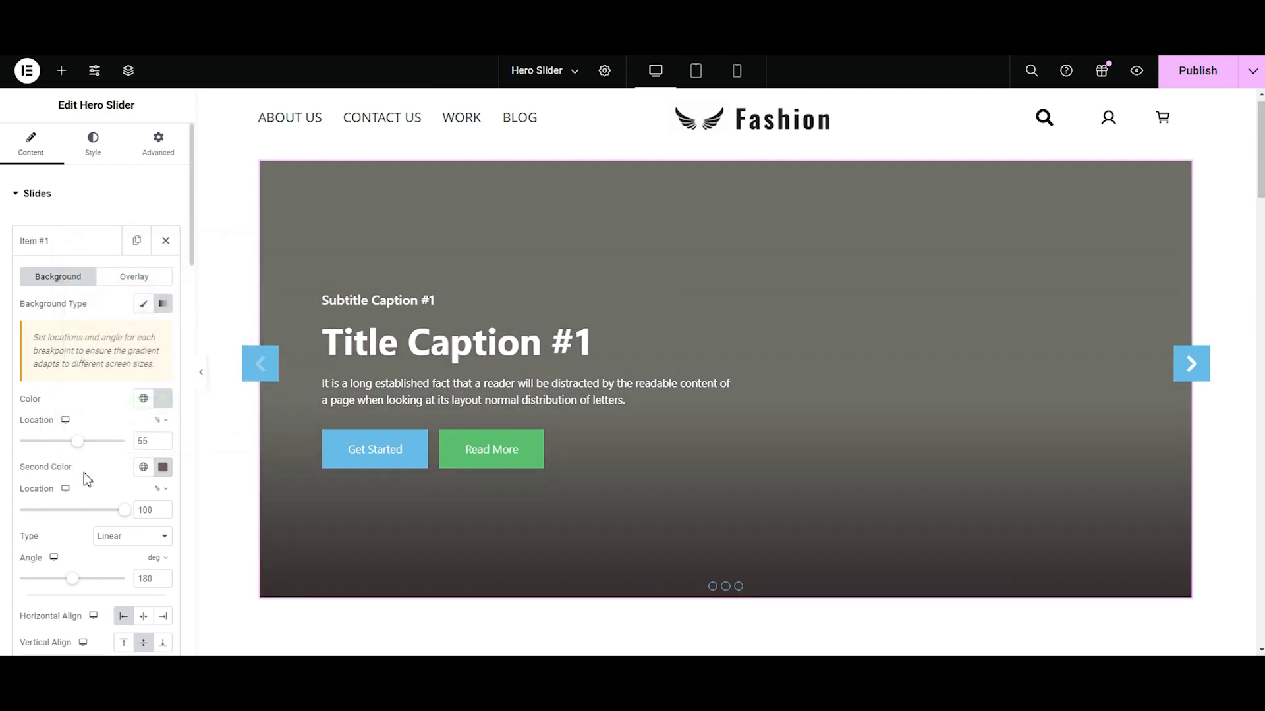
pyautogui.moveTo(121, 516)
pyautogui.mouseDown()
pyautogui.moveTo(81, 522)
pyautogui.moveTo(105, 519)
pyautogui.mouseUp()
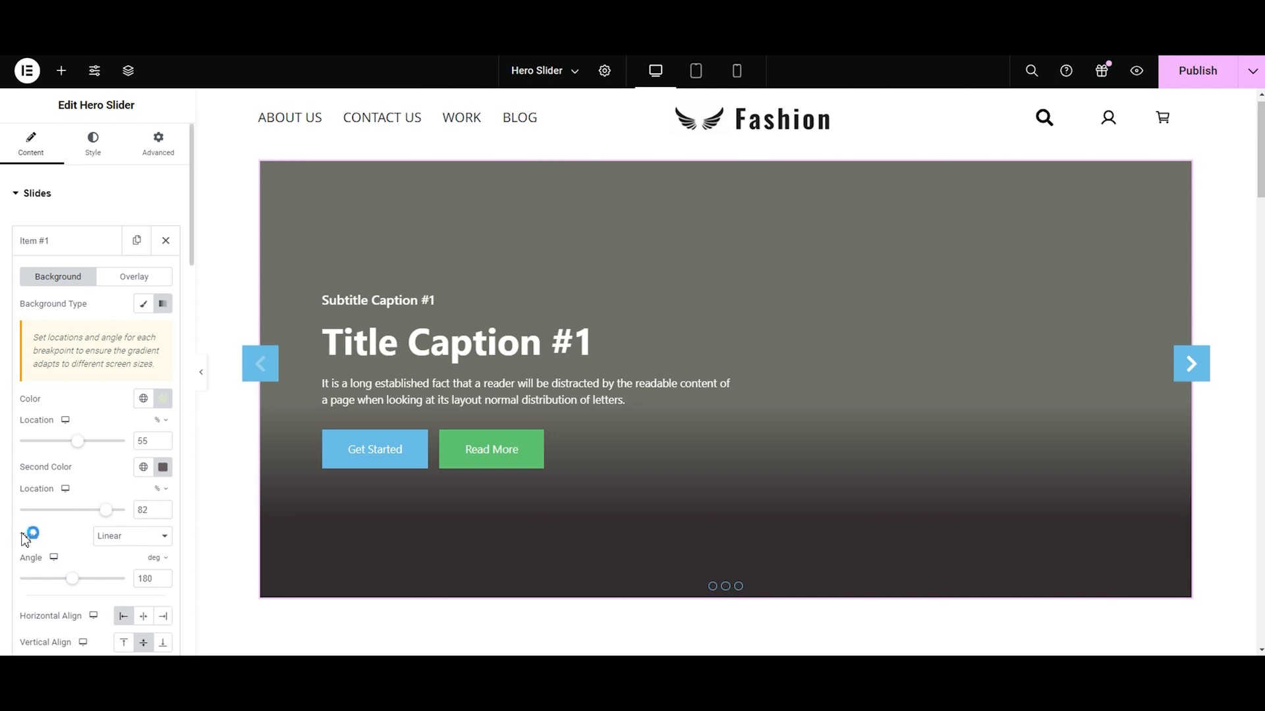
pyautogui.click(104, 550)
pyautogui.click(106, 552)
pyautogui.moveTo(74, 584)
pyautogui.mouseDown()
pyautogui.moveTo(89, 585)
pyautogui.moveTo(60, 589)
pyautogui.mouseUp()
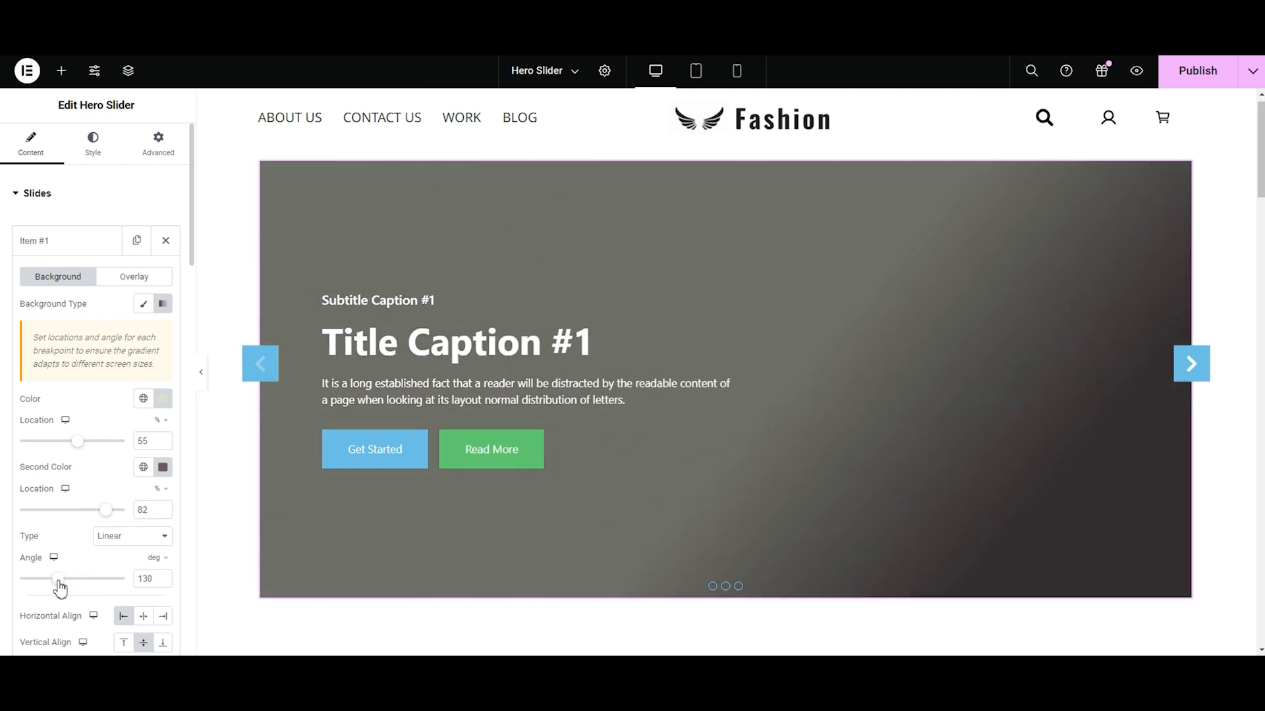
# Step: Change the gradient type to Radial and try the Top Left and Bottom Right positions, ending on Center Right
pyautogui.click(119, 545)
pyautogui.click(119, 569)
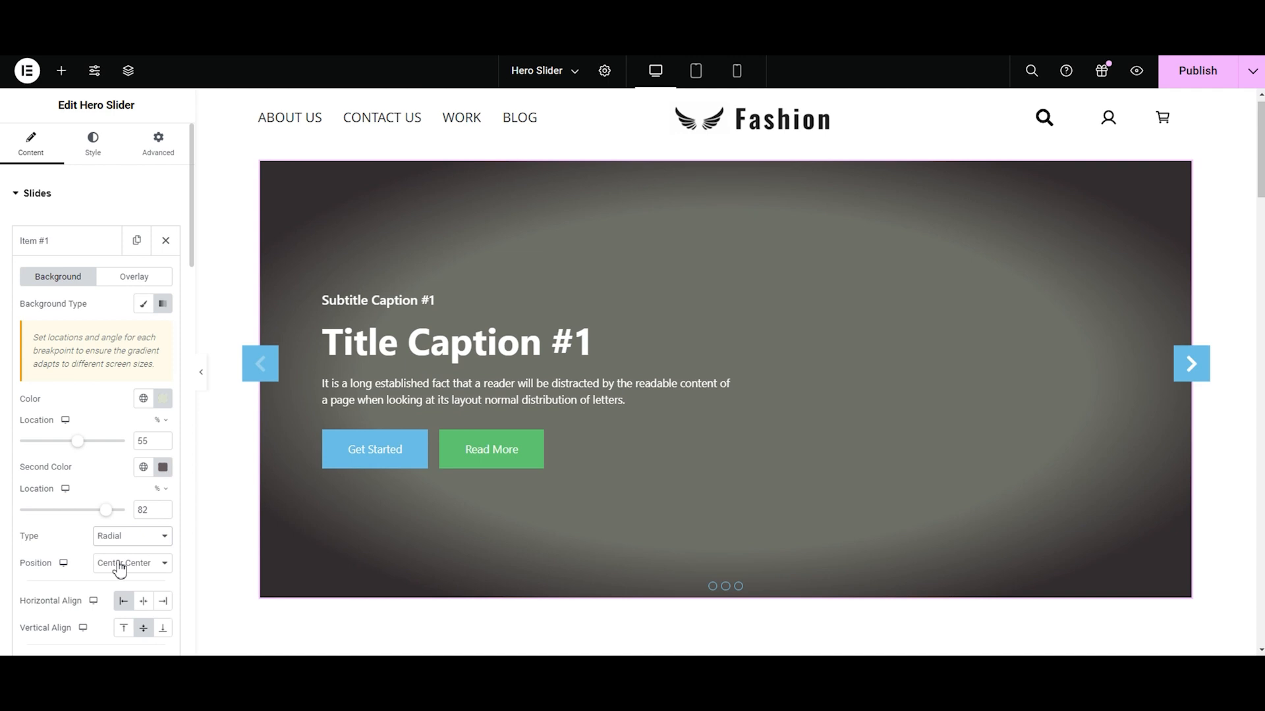
pyautogui.click(120, 569)
pyautogui.click(122, 513)
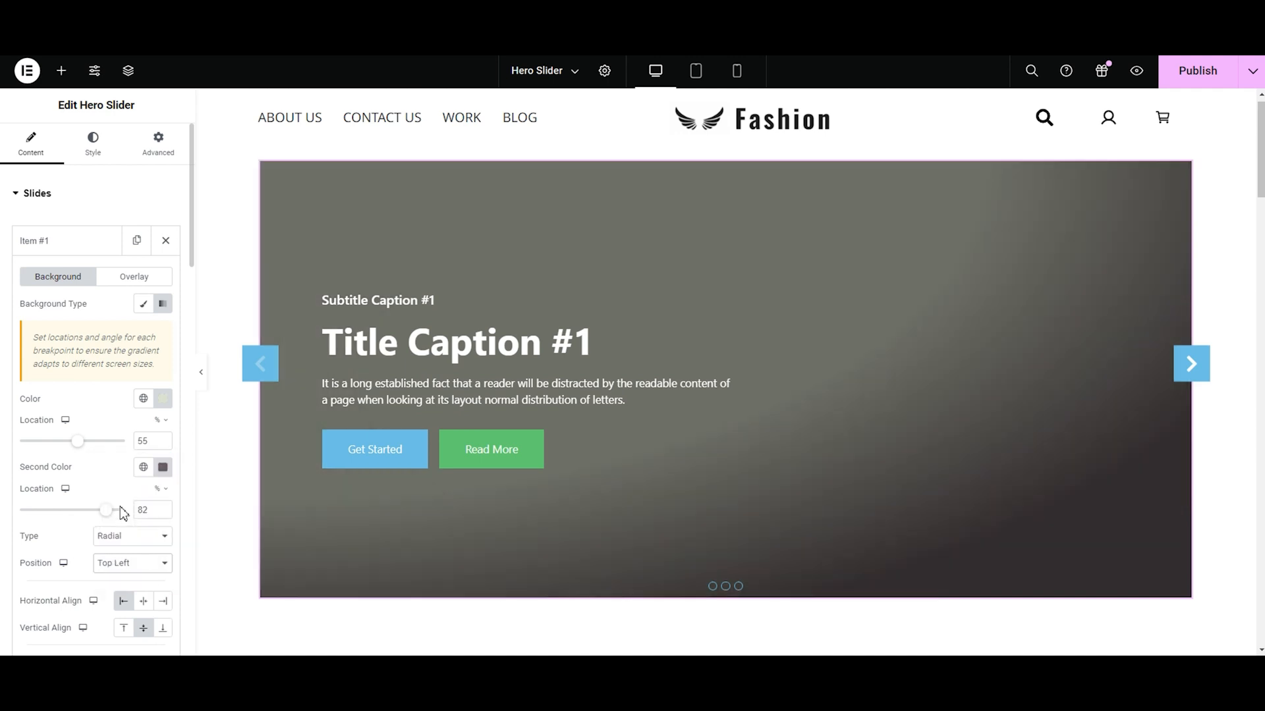
pyautogui.click(129, 564)
pyautogui.click(132, 546)
pyautogui.click(132, 566)
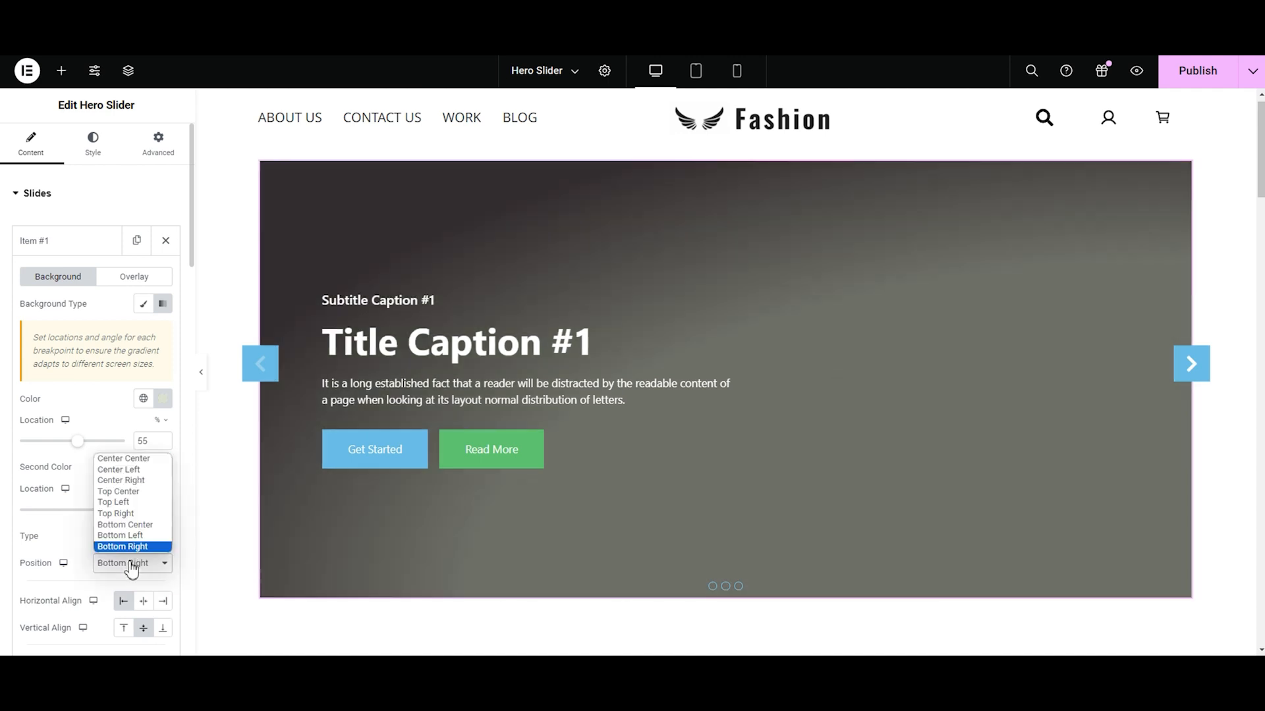
pyautogui.click(122, 481)
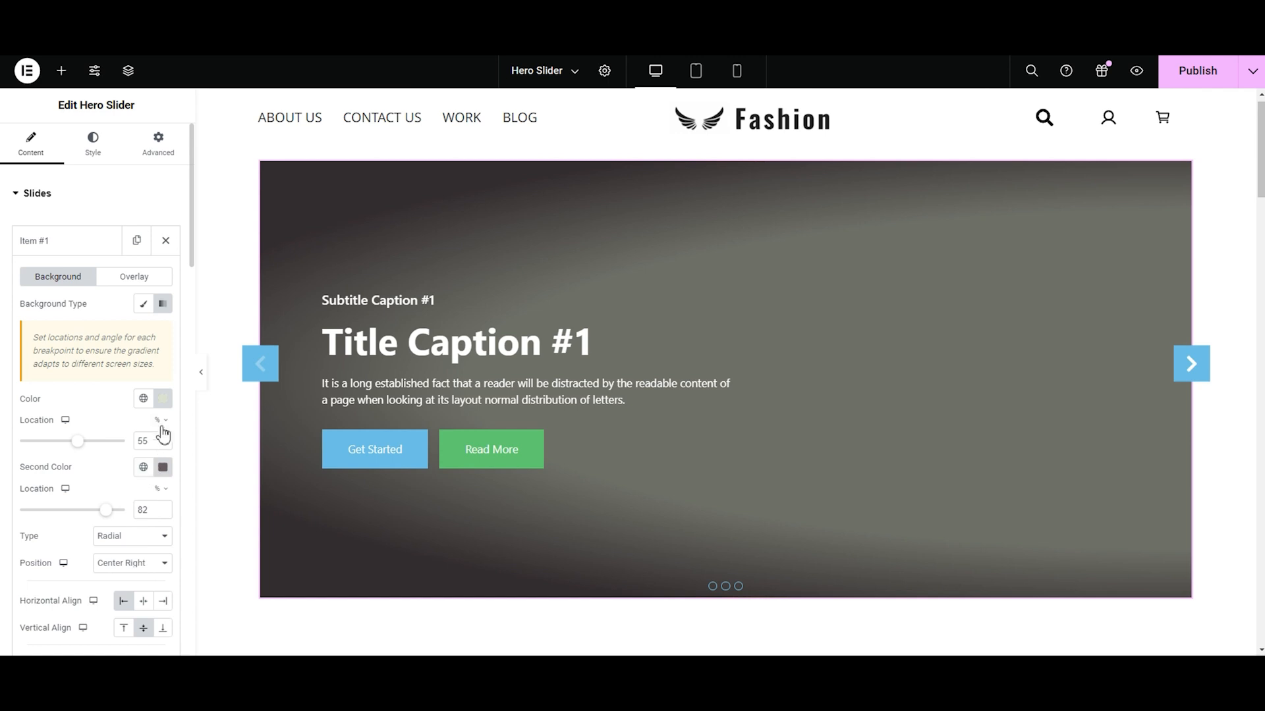
# Step: Clear the gradient's first colour and switch the first slide's background type back to Classic
pyautogui.click(163, 398)
pyautogui.click(188, 432)
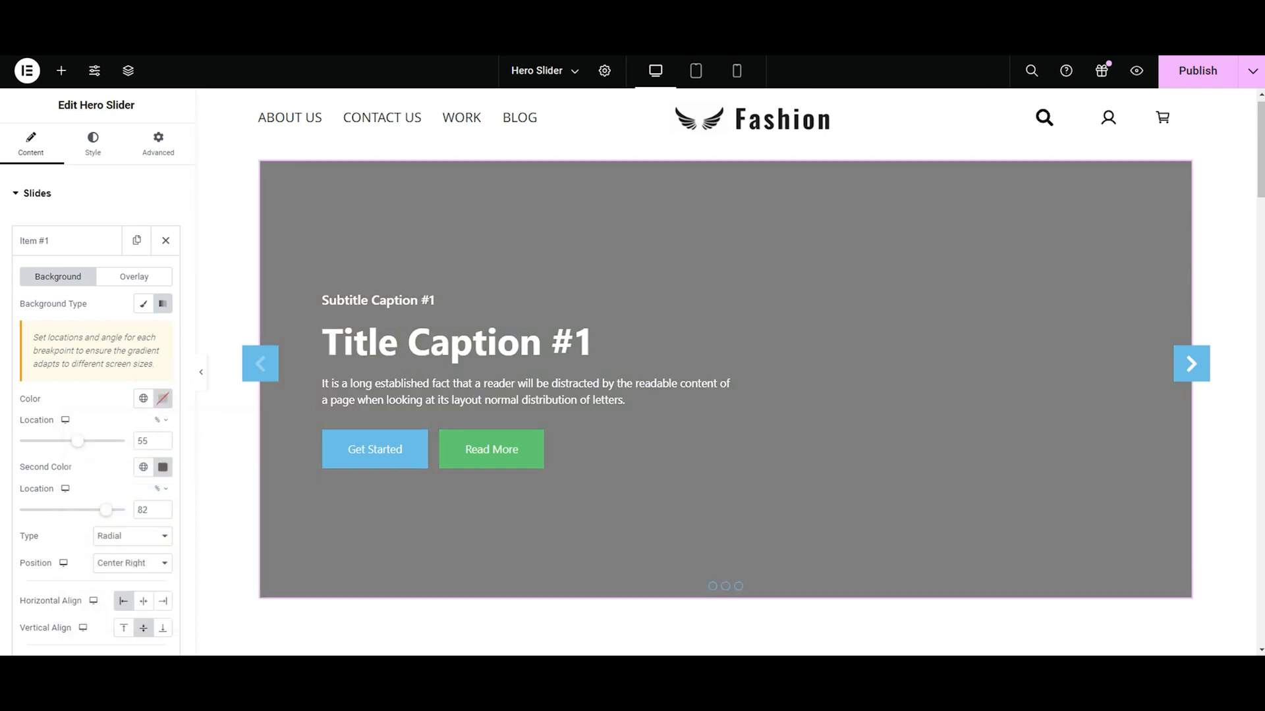
pyautogui.click(143, 304)
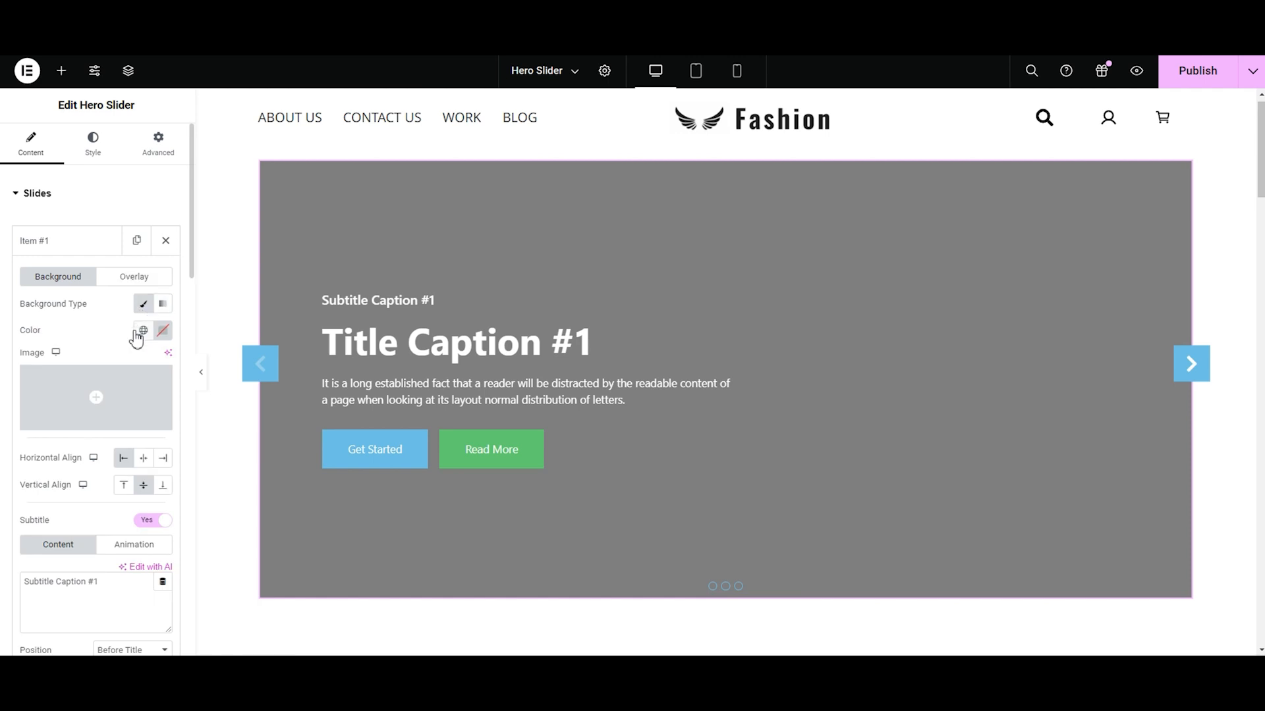
# Step: Set Group-17800.png, the two women in sun hats, from the media library as the first slide's background image
pyautogui.moveTo(123, 387)
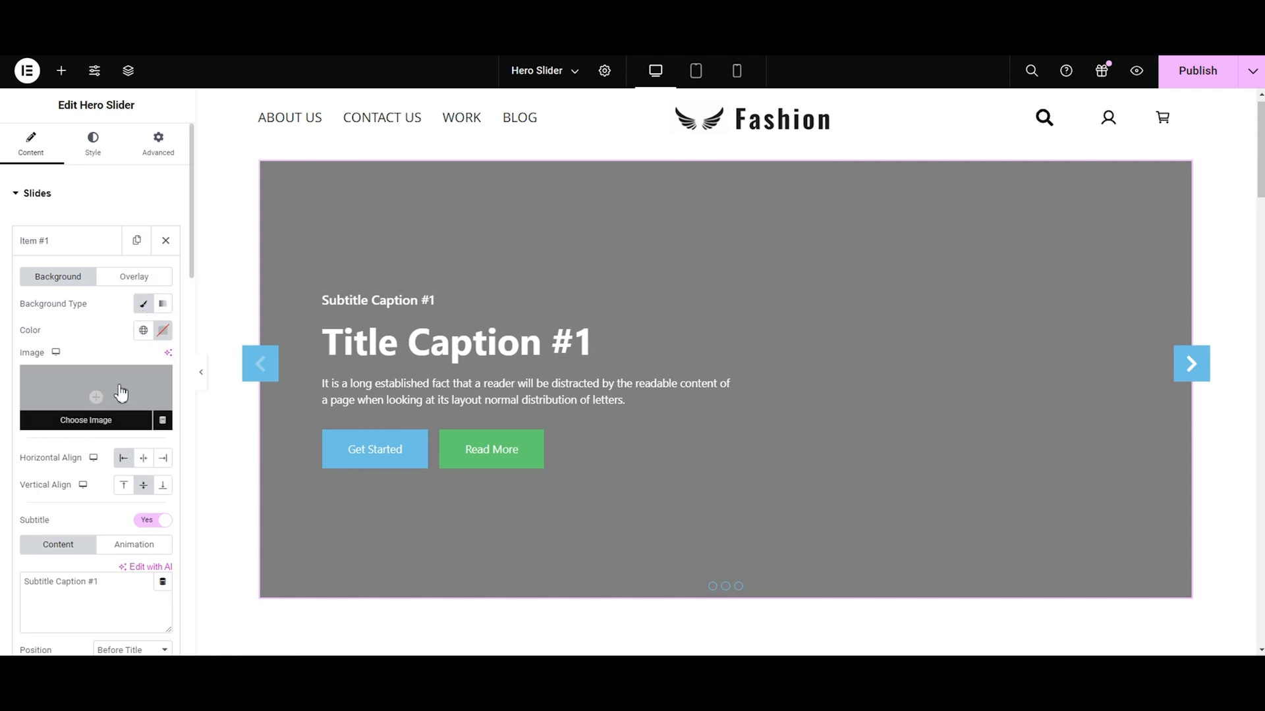
pyautogui.click(120, 391)
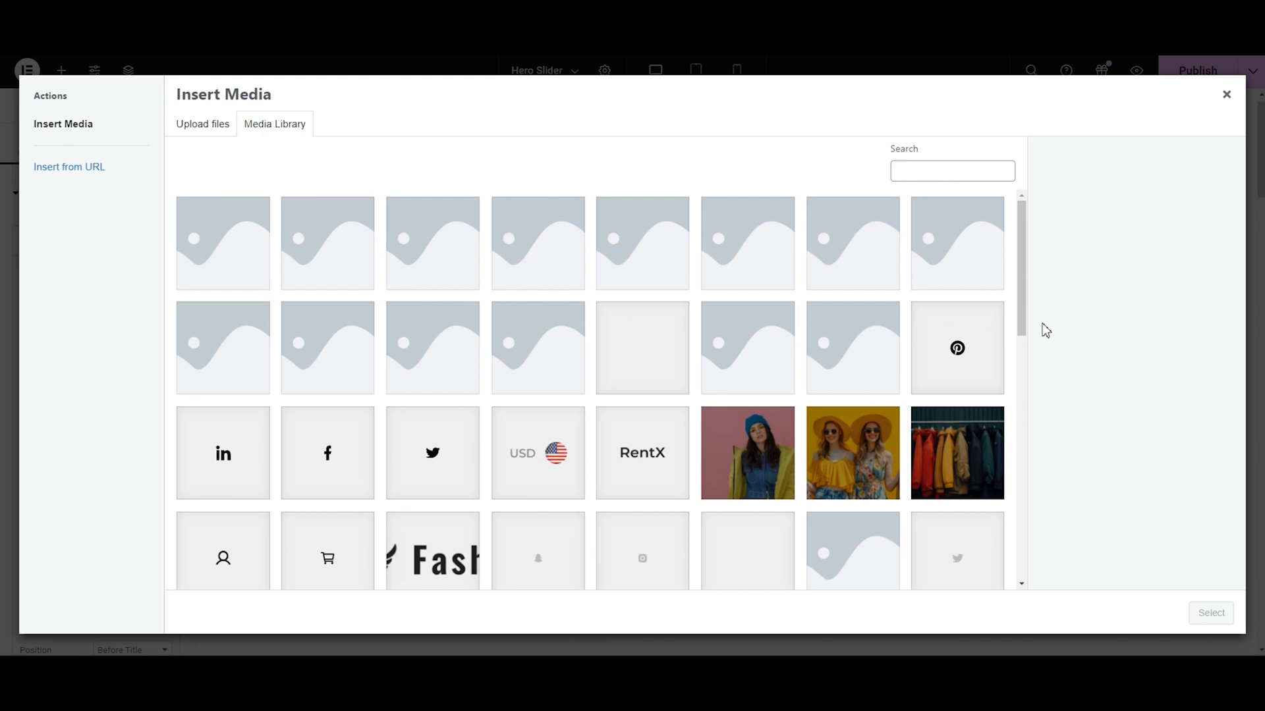
pyautogui.moveTo(1025, 331)
pyautogui.mouseDown()
pyautogui.moveTo(1031, 361)
pyautogui.moveTo(1039, 311)
pyautogui.mouseUp()
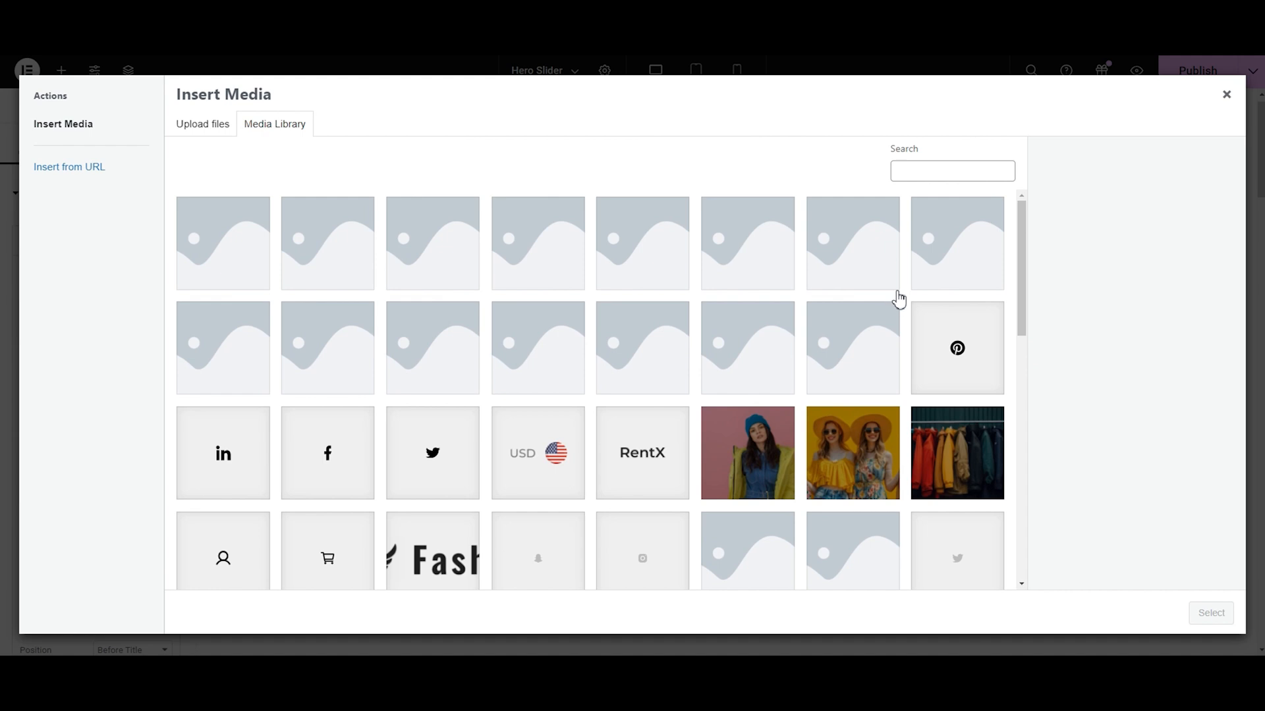
pyautogui.click(43, 175)
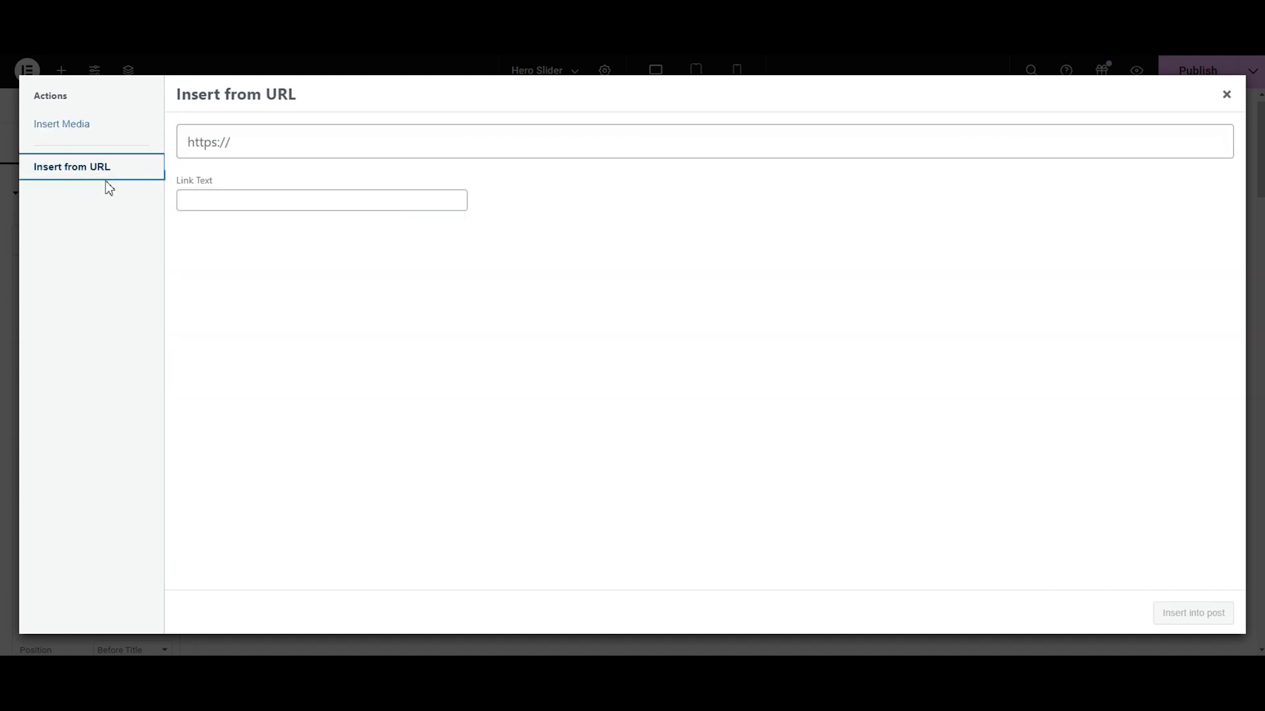
pyautogui.click(79, 132)
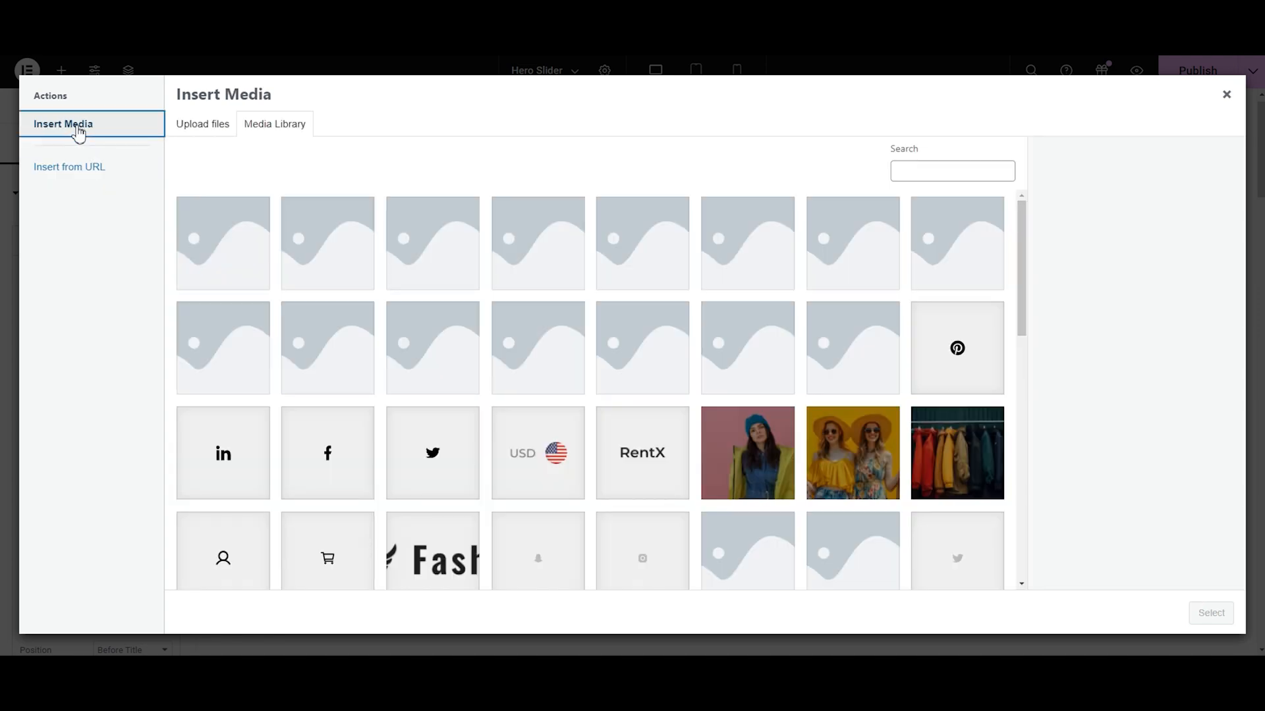
pyautogui.click(852, 447)
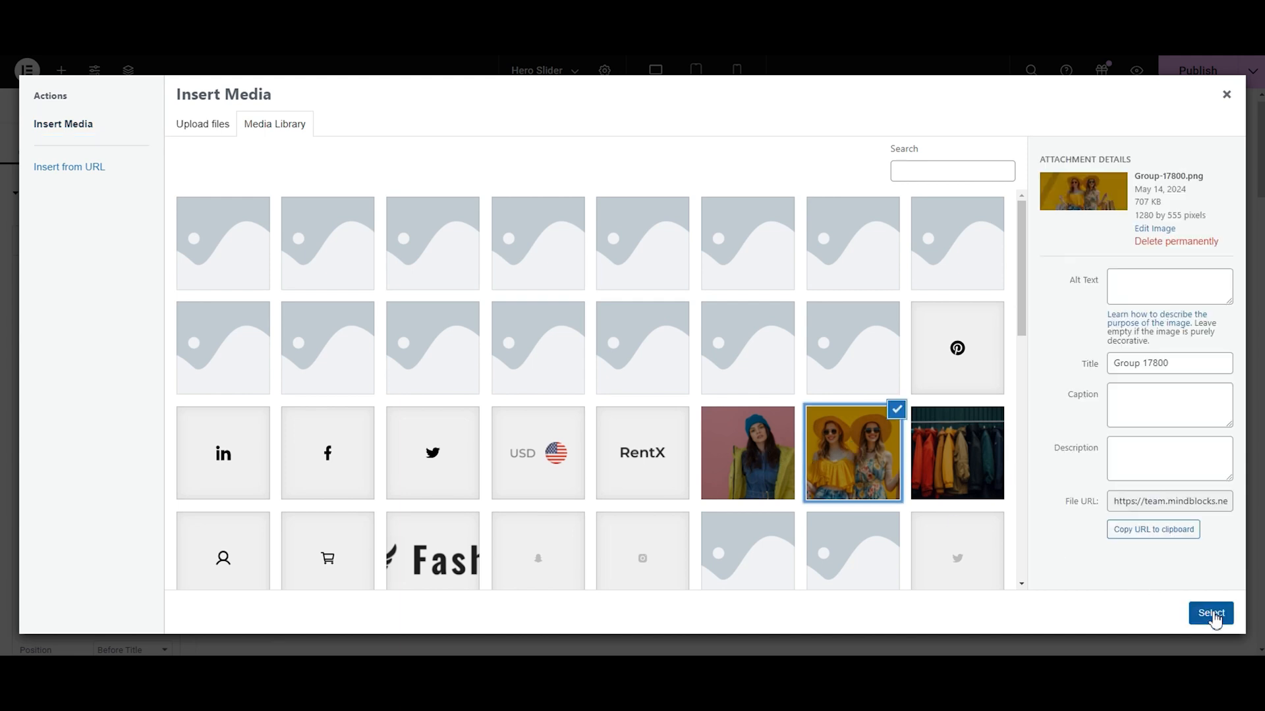
pyautogui.click(1211, 613)
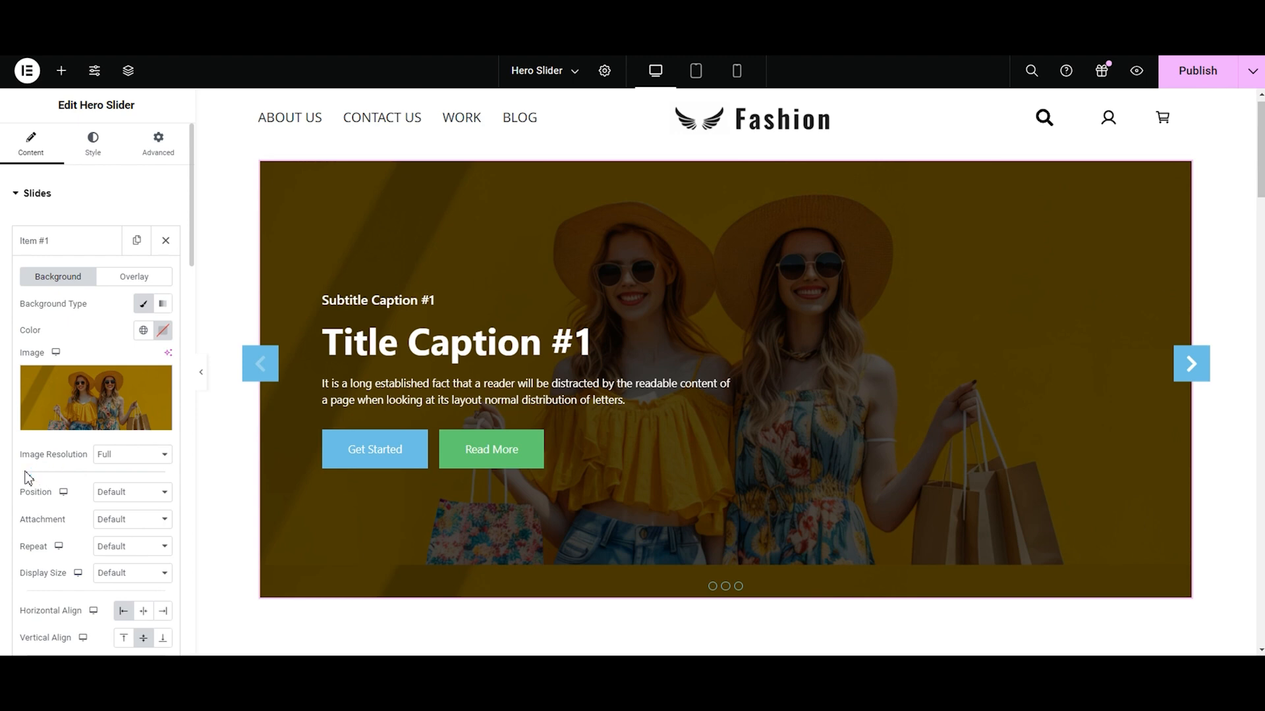
# Step: Try the Thumbnail, Large and Medium Large resolutions on the background image, then restore it to Full
pyautogui.click(129, 454)
pyautogui.click(135, 470)
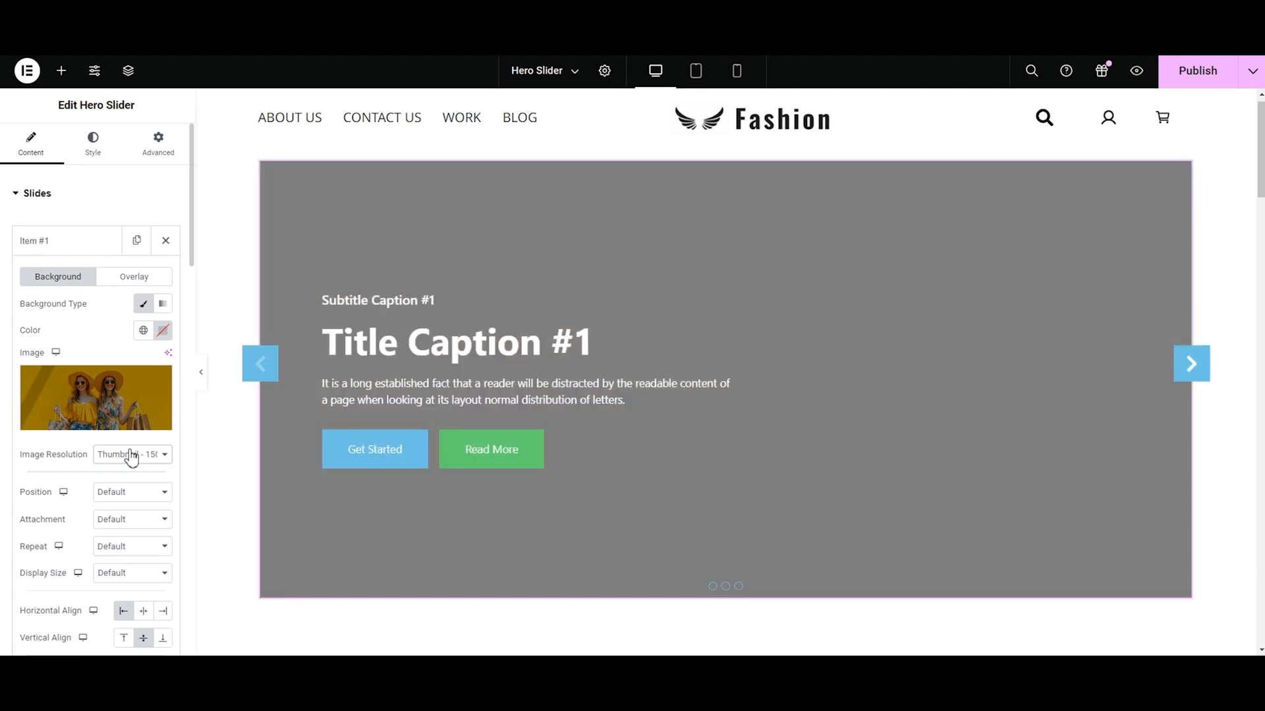
pyautogui.click(132, 456)
pyautogui.click(130, 504)
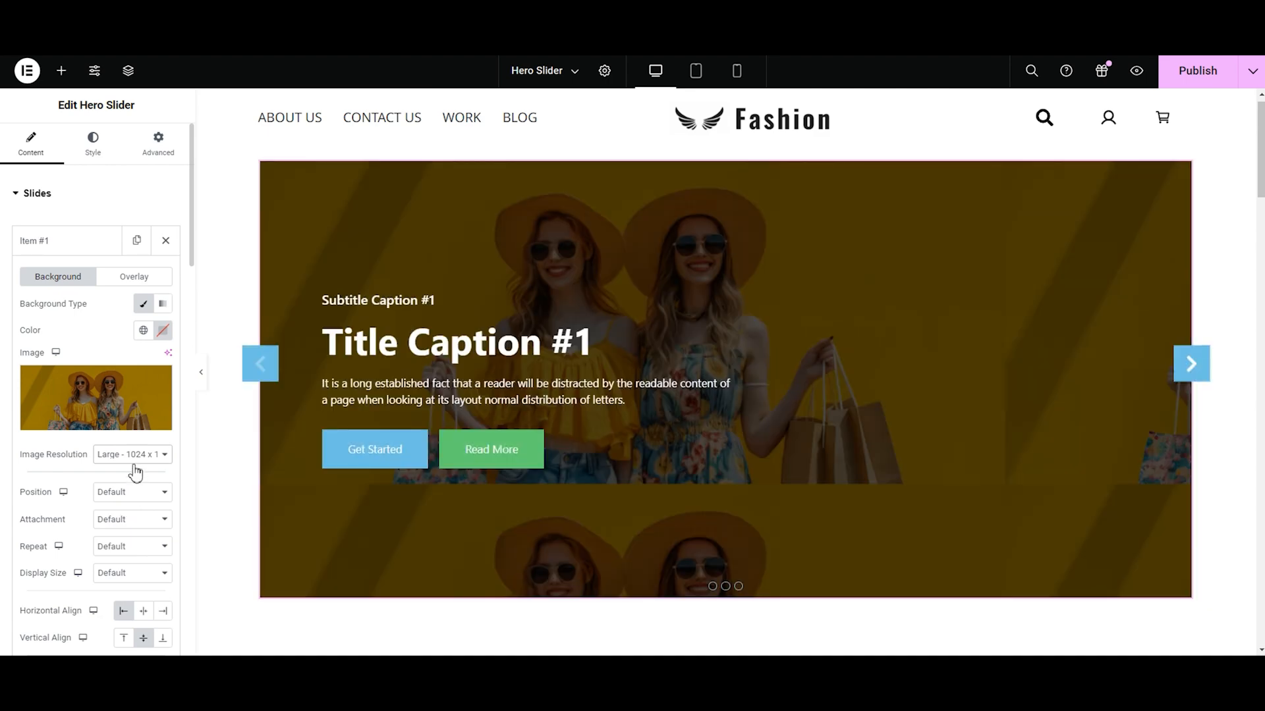
pyautogui.click(134, 455)
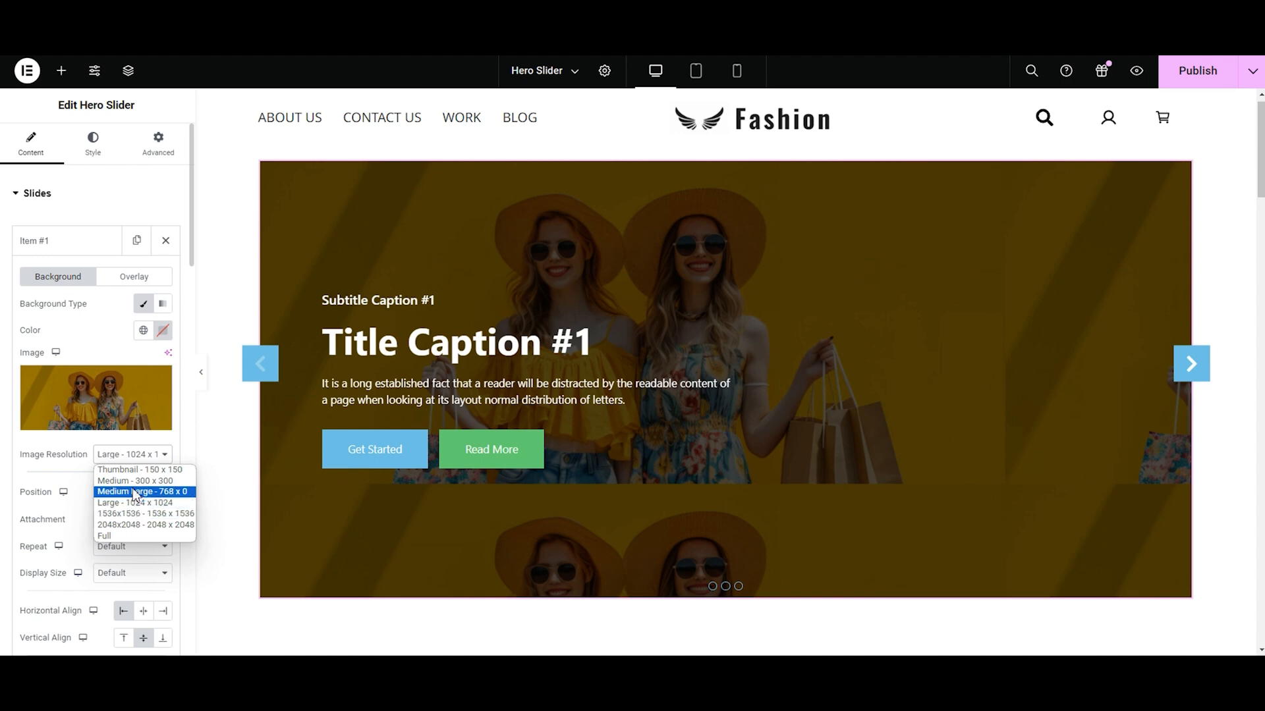
pyautogui.click(135, 493)
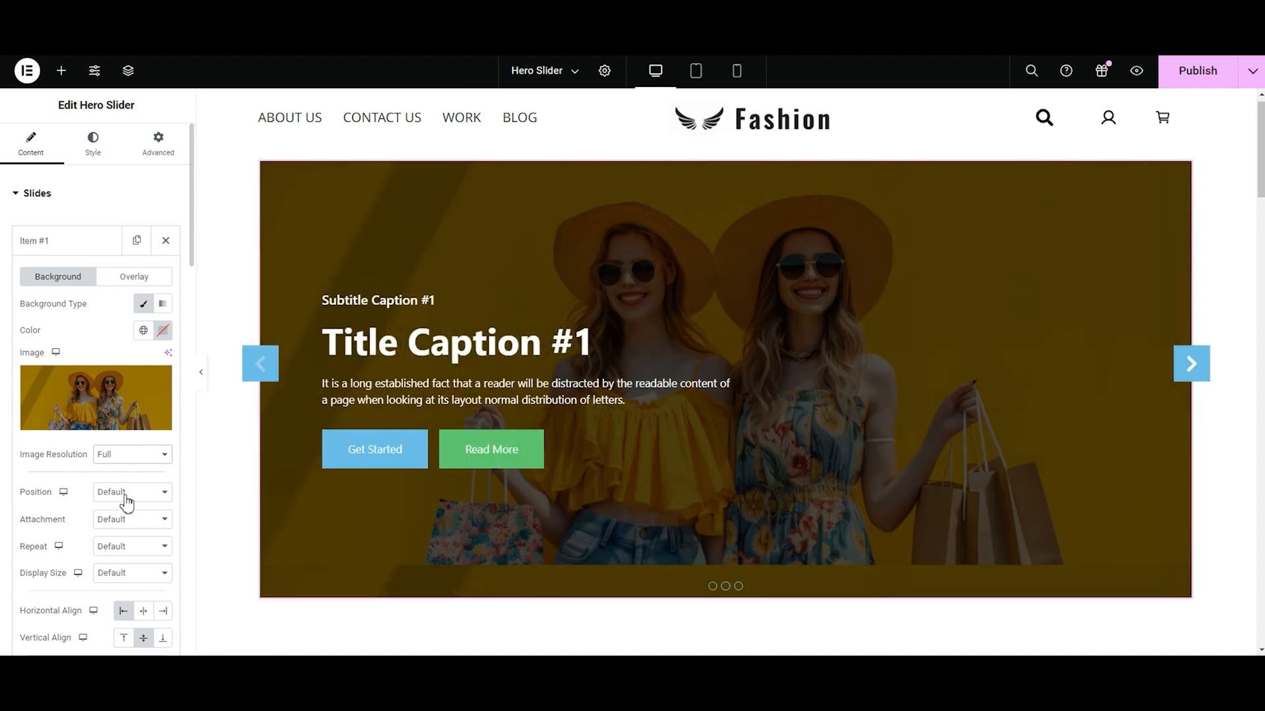
# Step: Try the Center Right, Top Right, Bottom Right and Top Center positions for the background image, ending on Center Center
pyautogui.click(127, 502)
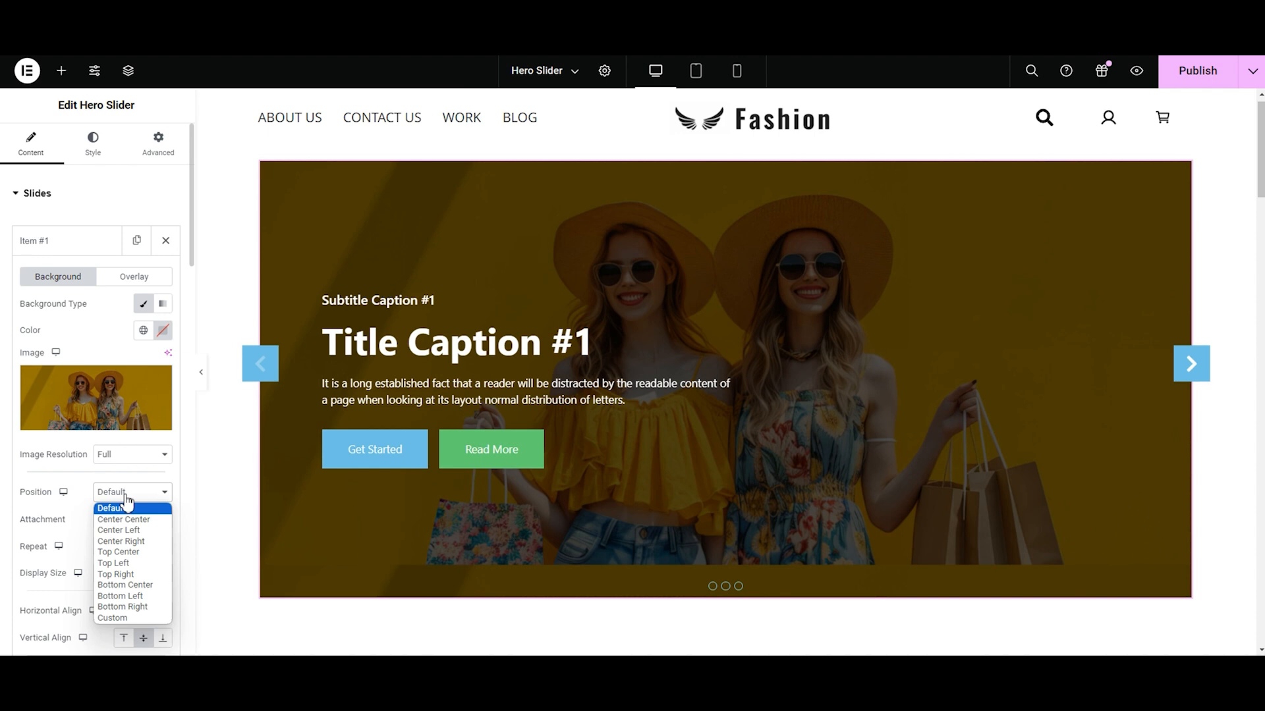
pyautogui.click(130, 539)
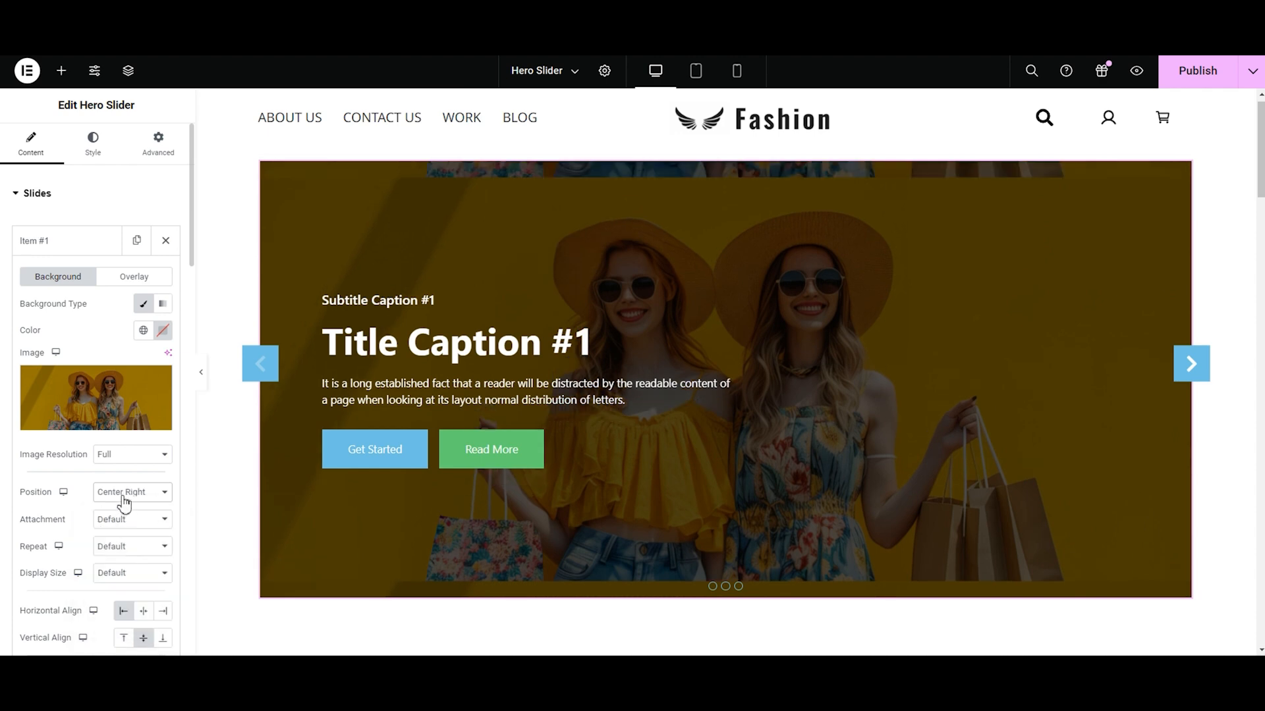
pyautogui.click(124, 504)
pyautogui.click(121, 571)
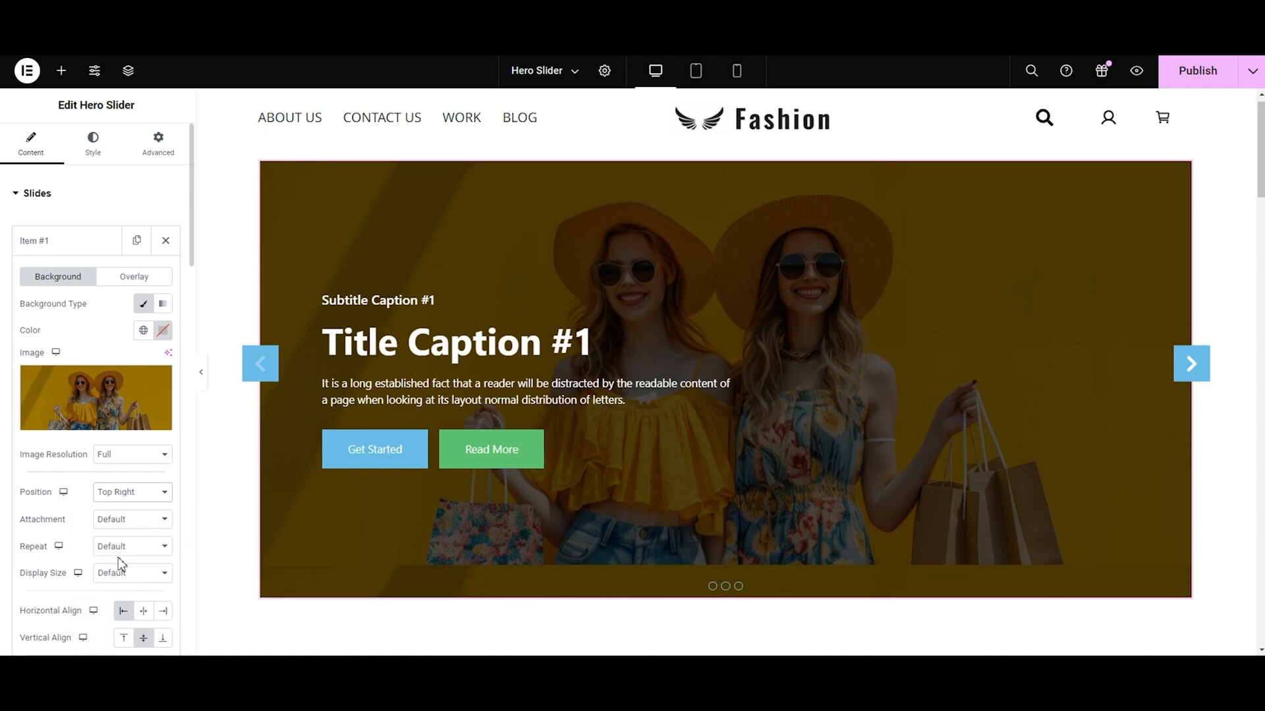
pyautogui.click(124, 497)
pyautogui.click(123, 616)
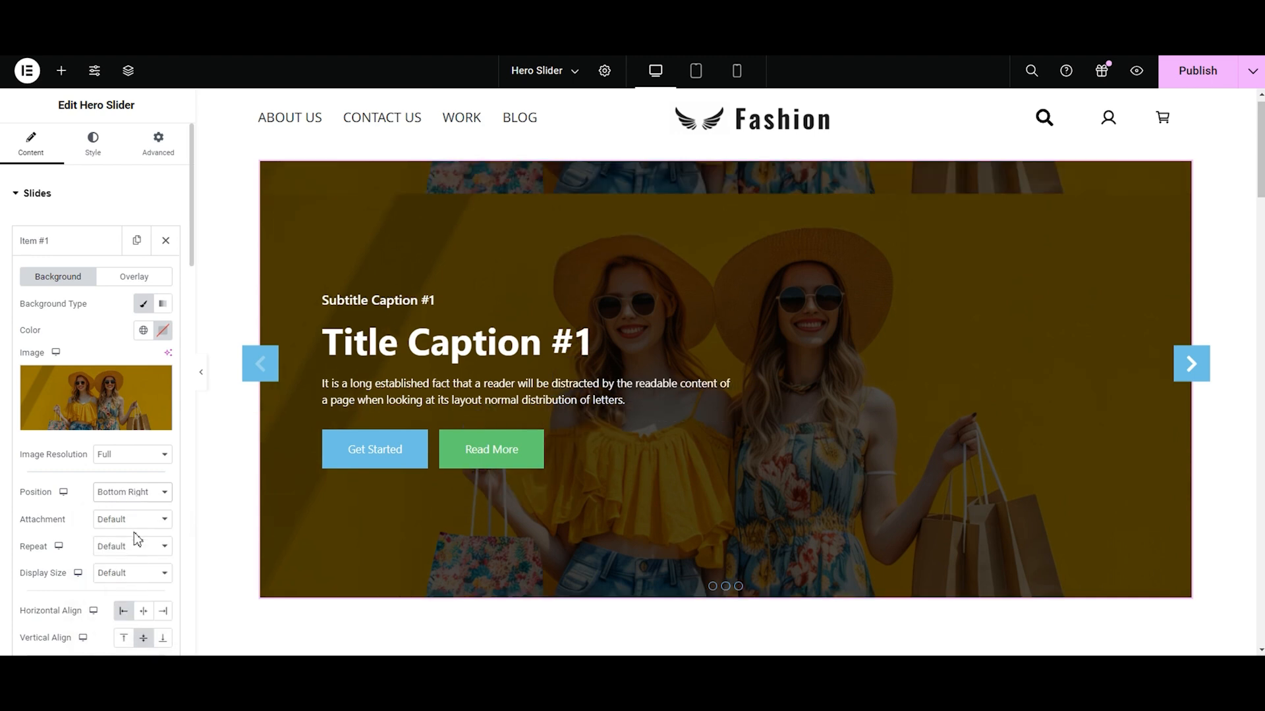
pyautogui.click(138, 496)
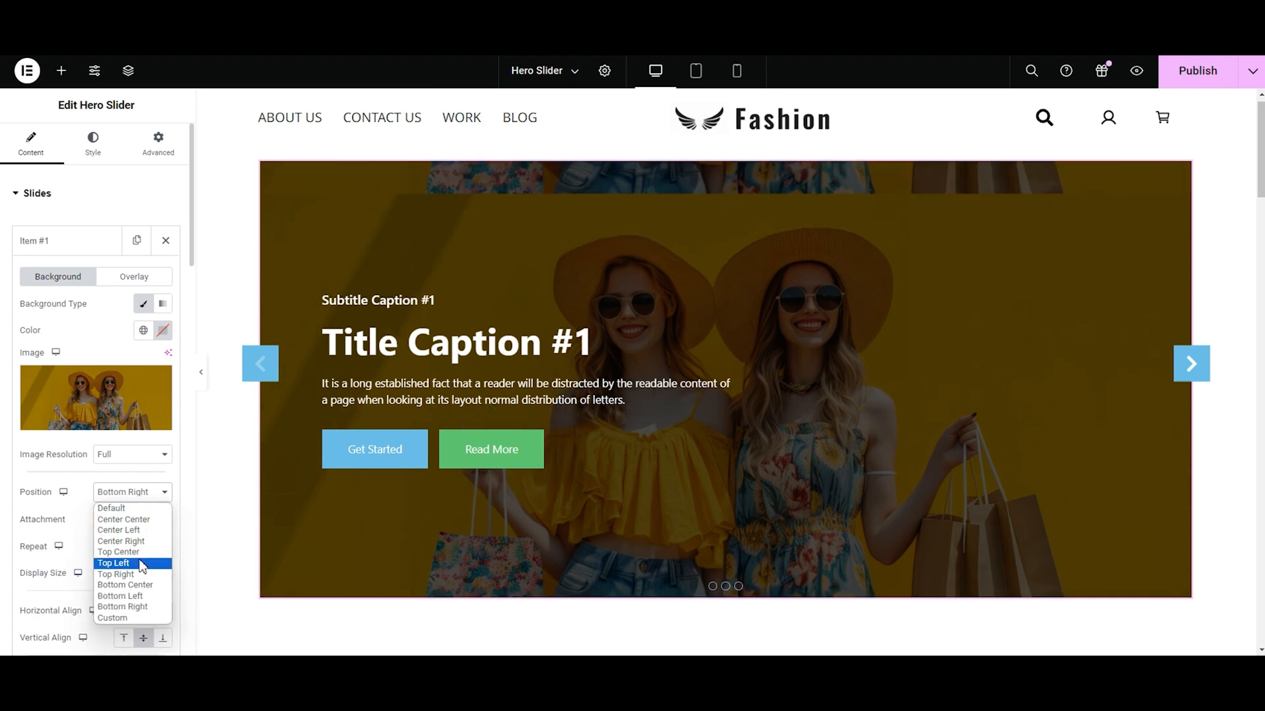
pyautogui.click(138, 553)
pyautogui.click(143, 496)
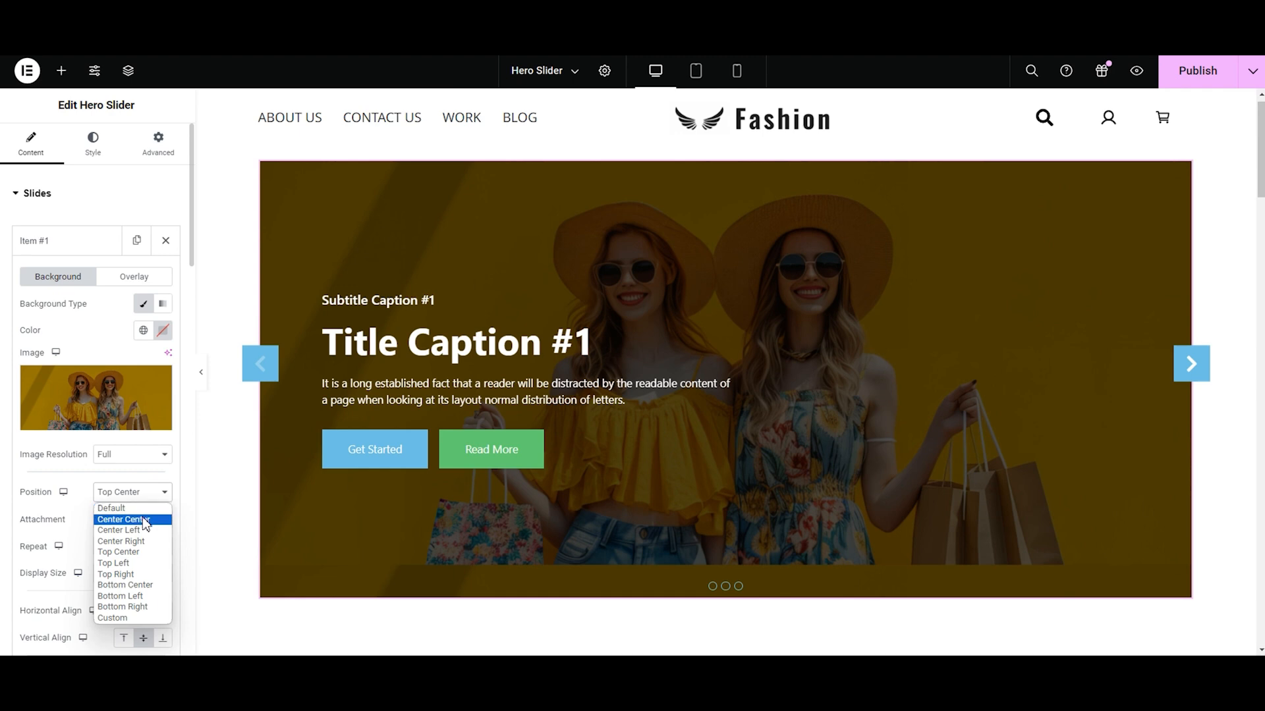
pyautogui.click(125, 520)
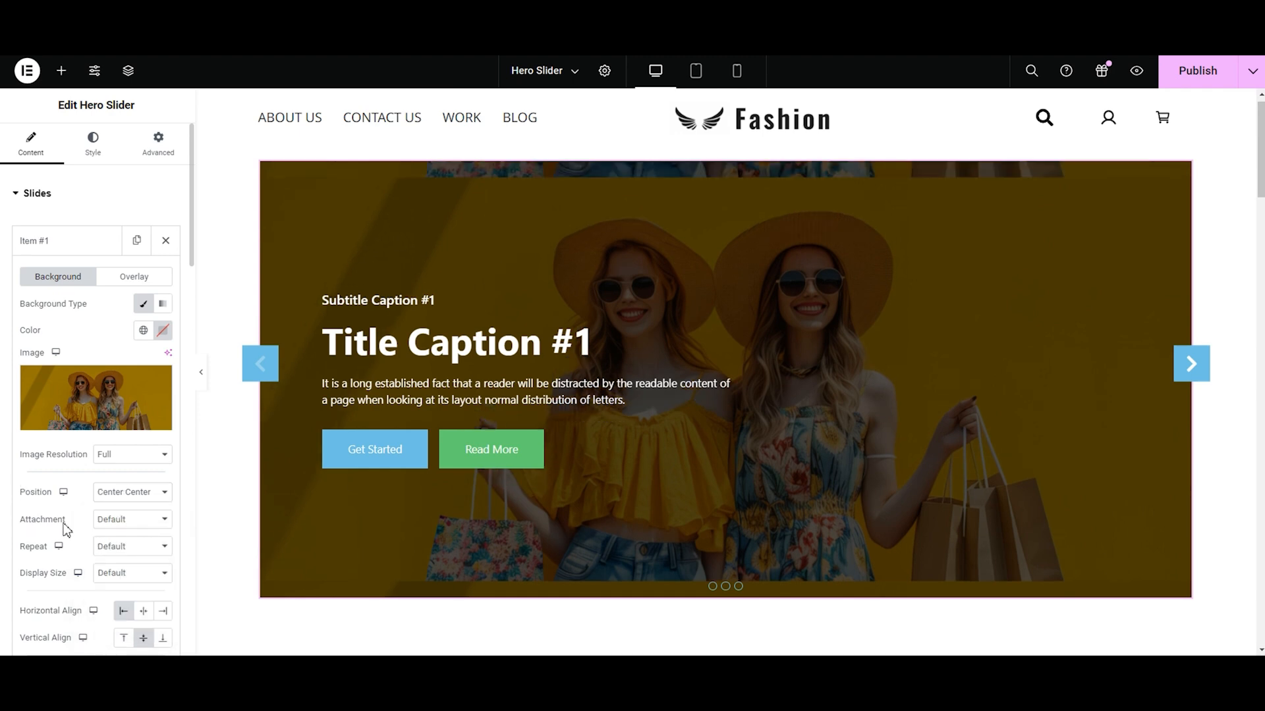
# Step: Try the Scroll attachment on the first slide's background image, then change it to Fixed and check it by scrolling the page
pyautogui.click(133, 525)
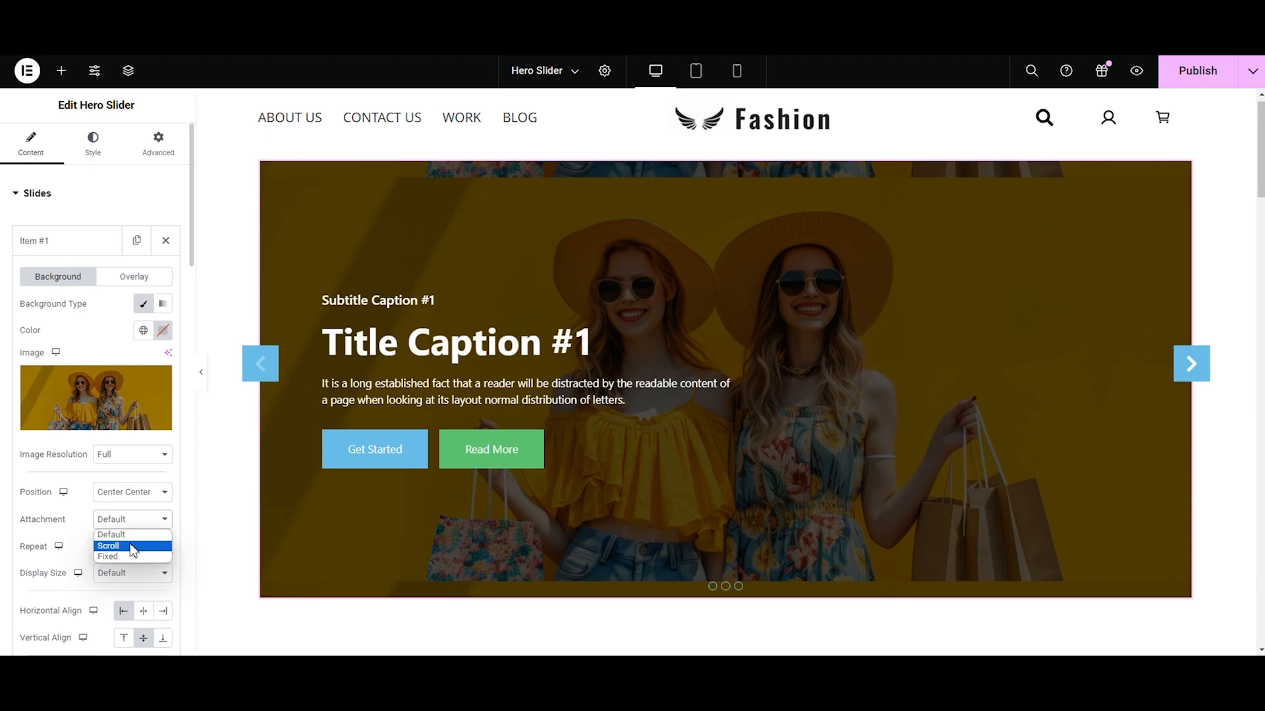
pyautogui.click(134, 546)
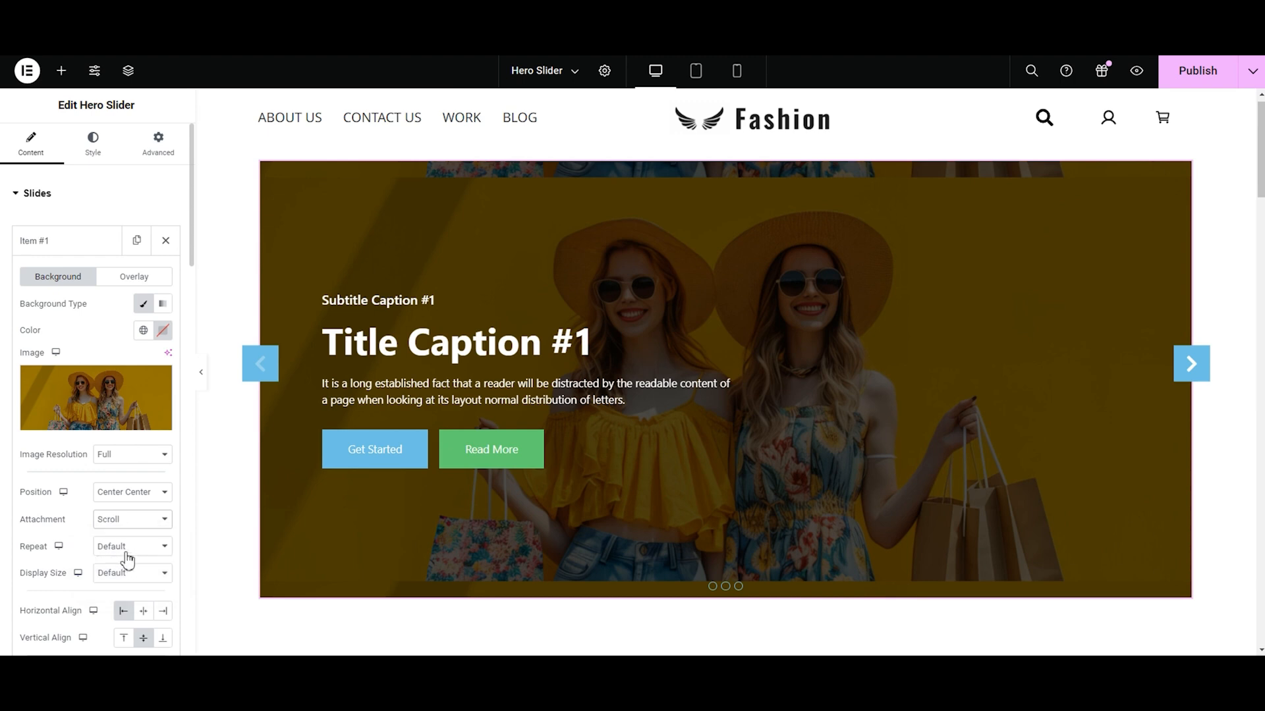
pyautogui.moveTo(1260, 187)
pyautogui.mouseDown()
pyautogui.moveTo(1261, 203)
pyautogui.moveTo(1261, 187)
pyautogui.mouseUp()
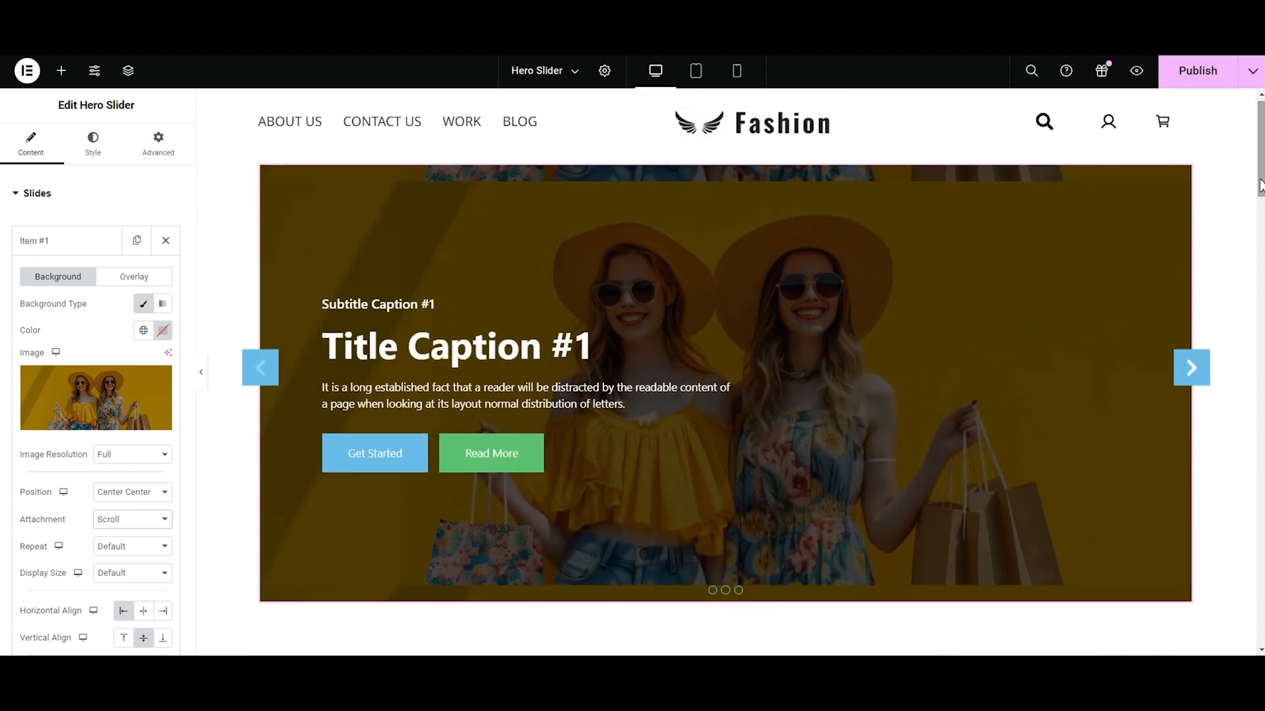
pyautogui.click(135, 520)
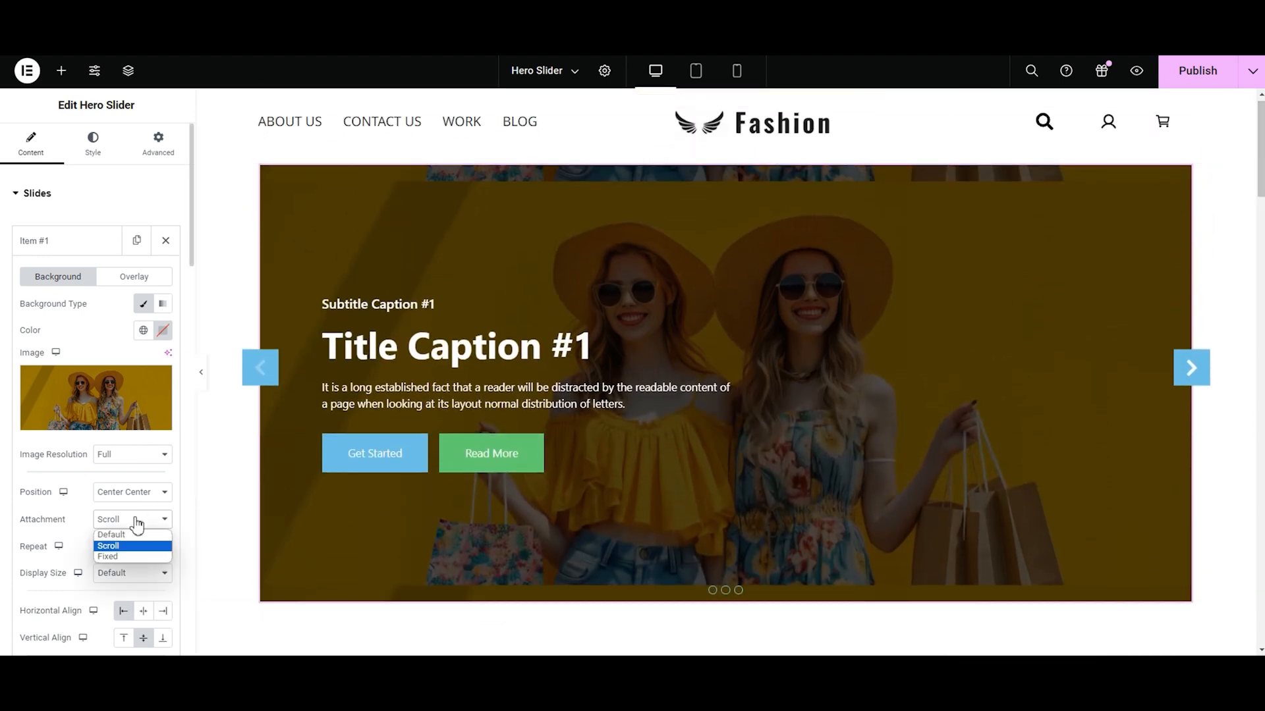
pyautogui.click(116, 556)
pyautogui.moveTo(1260, 158)
pyautogui.mouseDown()
pyautogui.moveTo(1261, 168)
pyautogui.moveTo(1260, 156)
pyautogui.mouseUp()
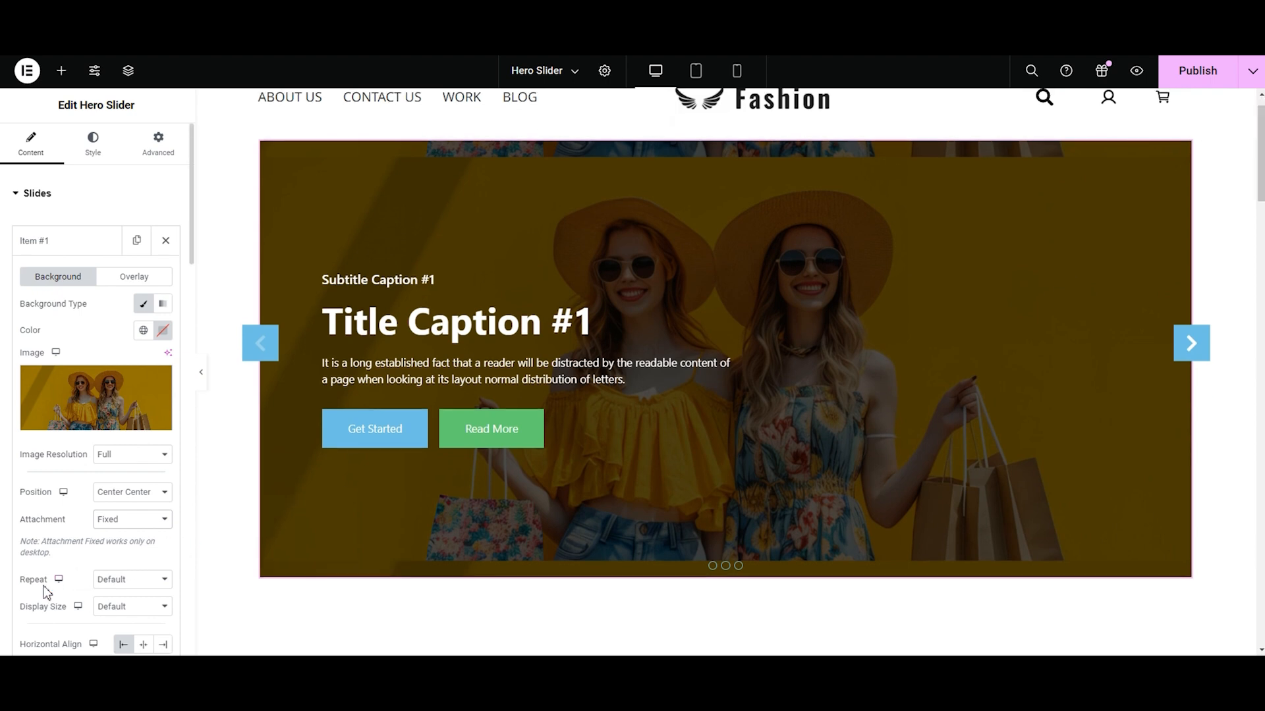
# Step: Try Repeat-x and Repeat-y on the background image, then set its repeat option to No-repeat
pyautogui.click(135, 582)
pyautogui.click(135, 628)
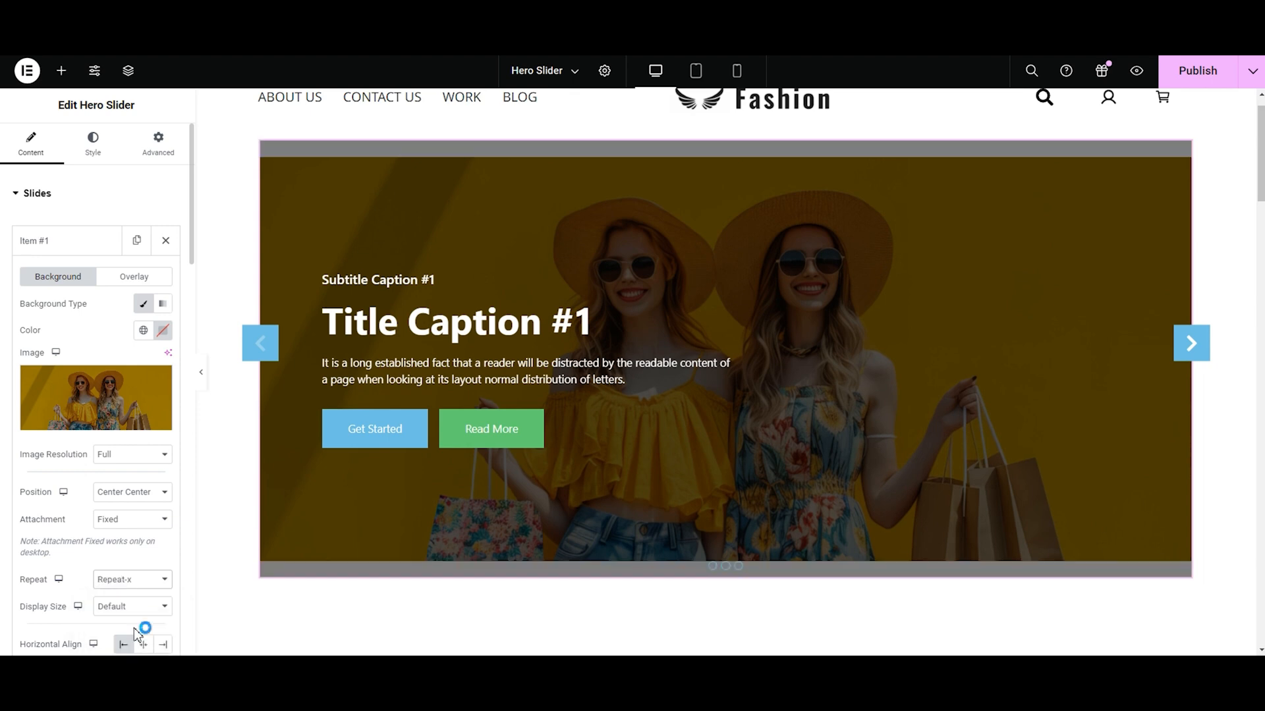
pyautogui.click(137, 582)
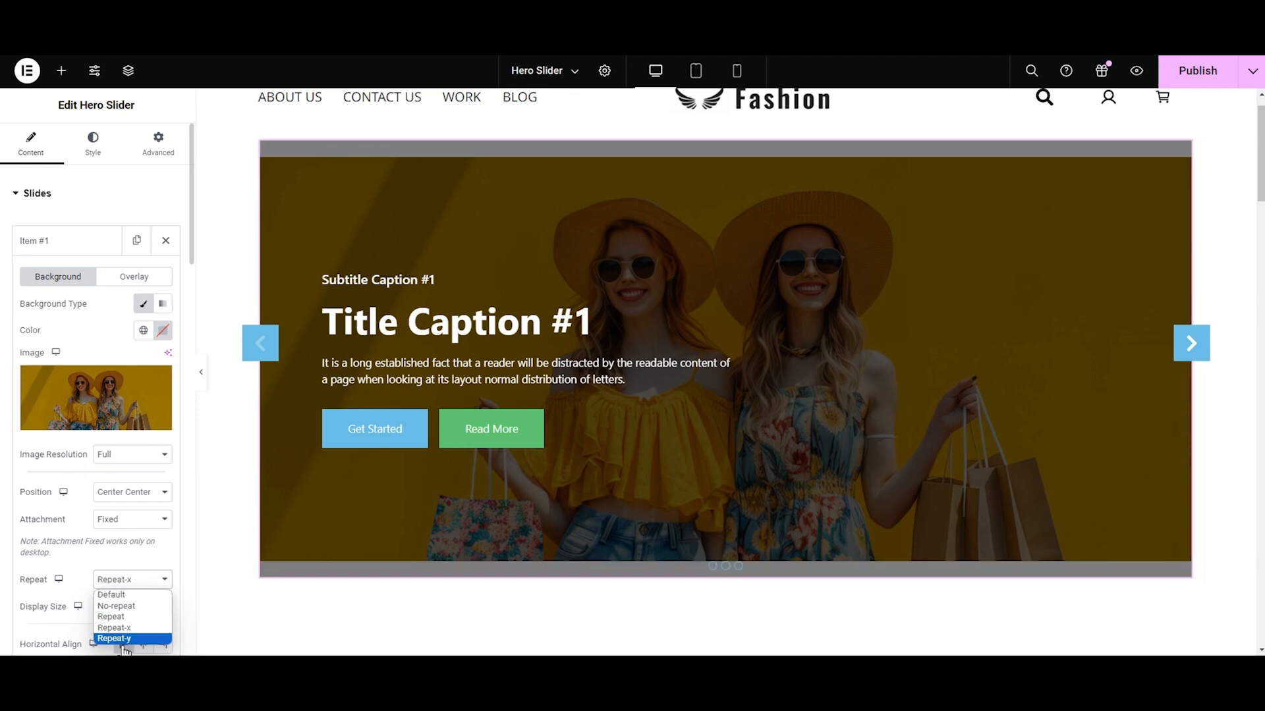
pyautogui.click(124, 640)
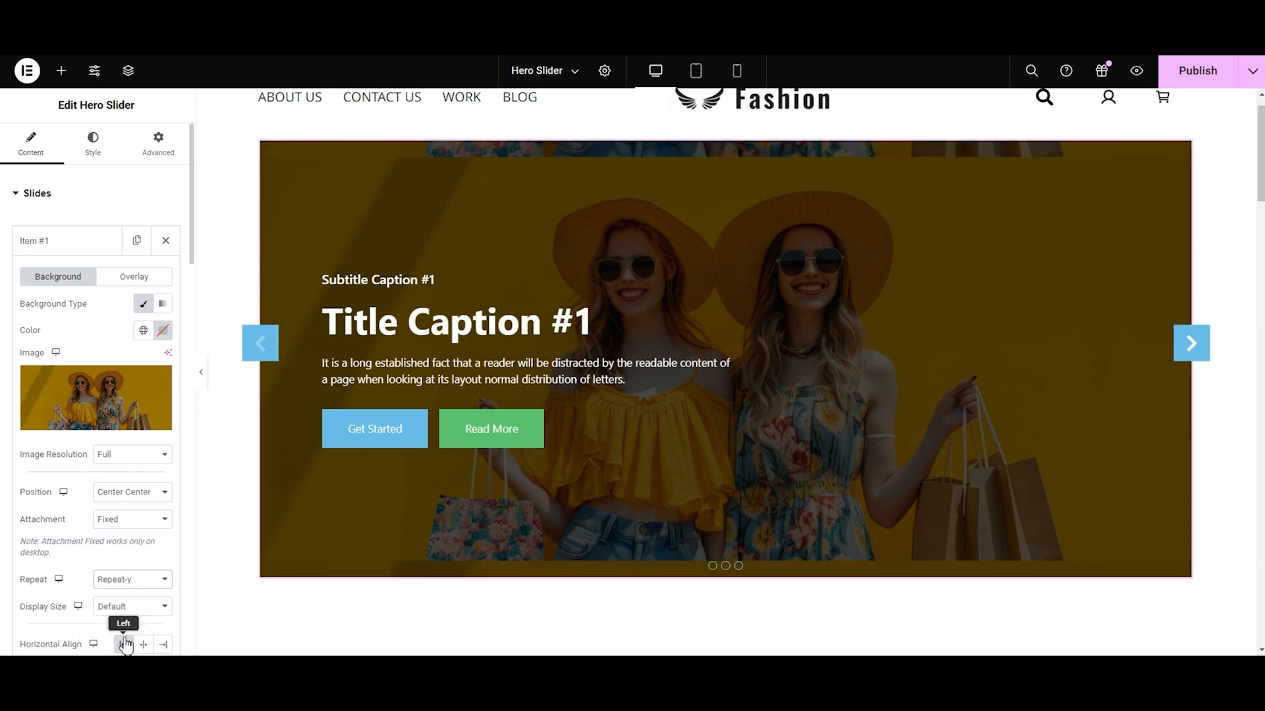
pyautogui.click(128, 582)
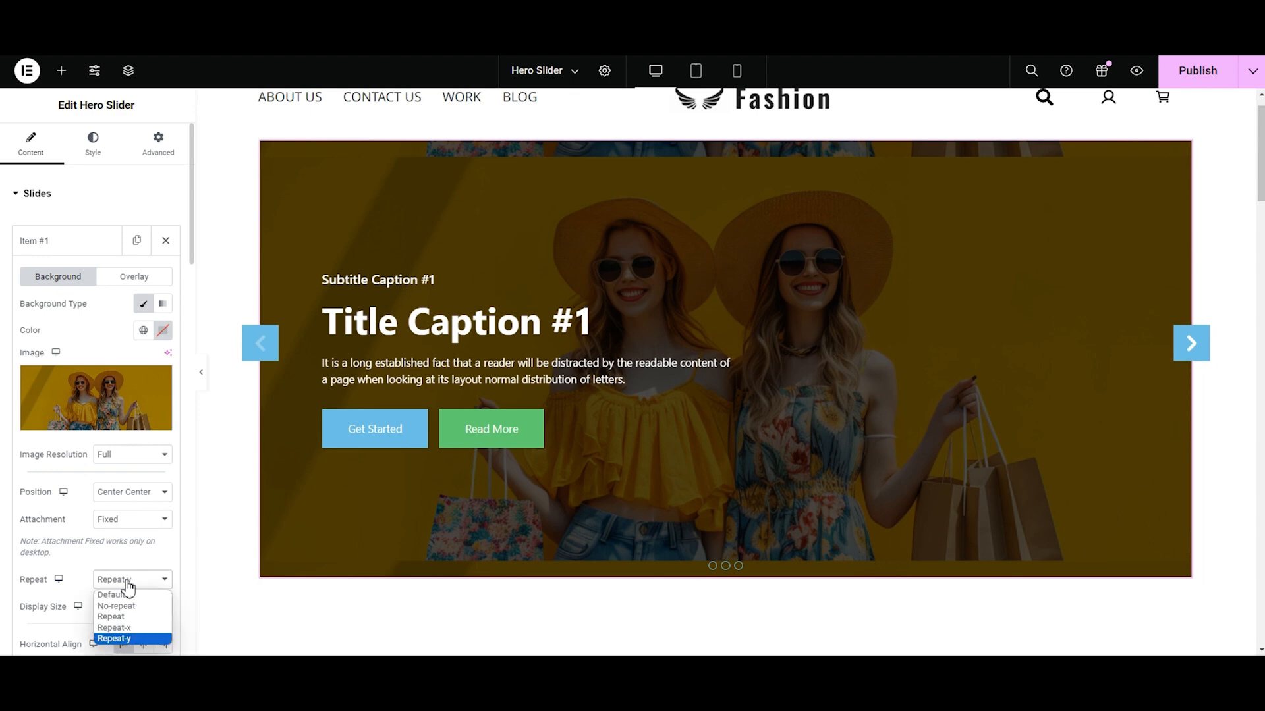
pyautogui.click(125, 606)
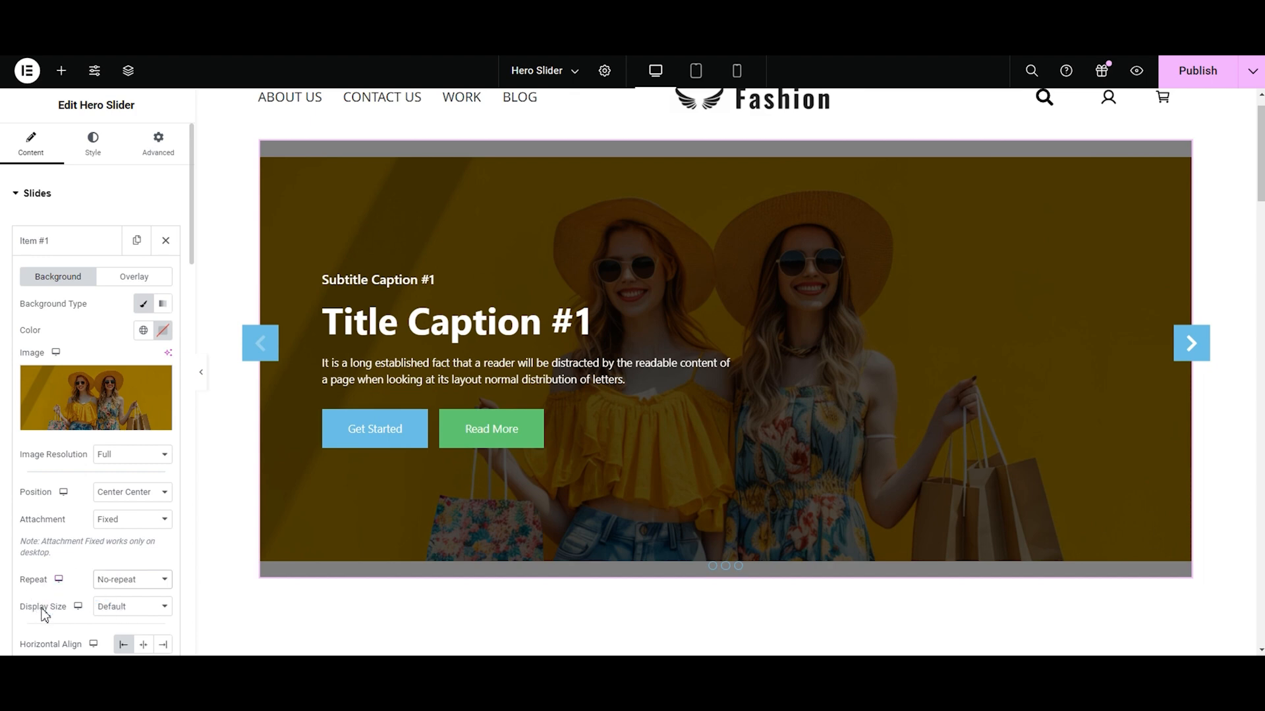
# Step: Try other display sizes for the first slide's background image, ending on Cover
pyautogui.click(112, 607)
pyautogui.click(131, 561)
pyautogui.click(127, 608)
pyautogui.click(128, 580)
pyautogui.click(134, 613)
pyautogui.click(130, 569)
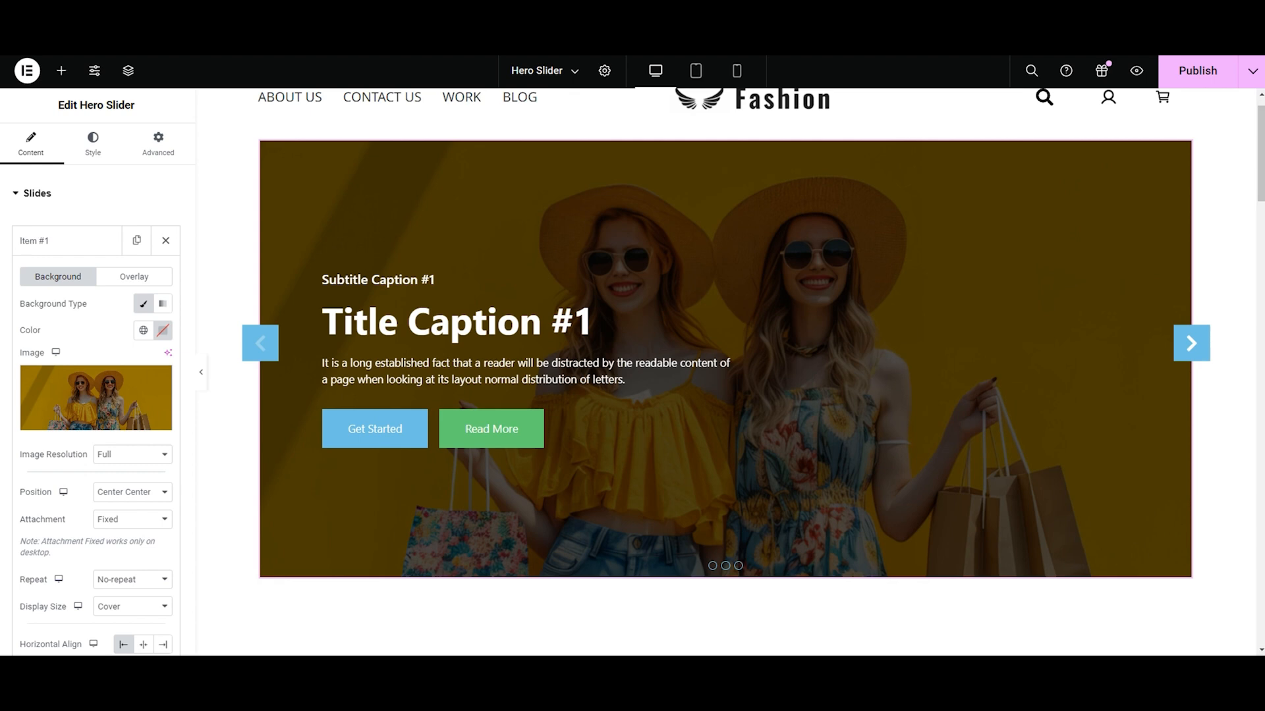
# Step: Switch the first slide's overlay to the Classic background type and try colour #9D8787 with reduced alpha
pyautogui.click(141, 278)
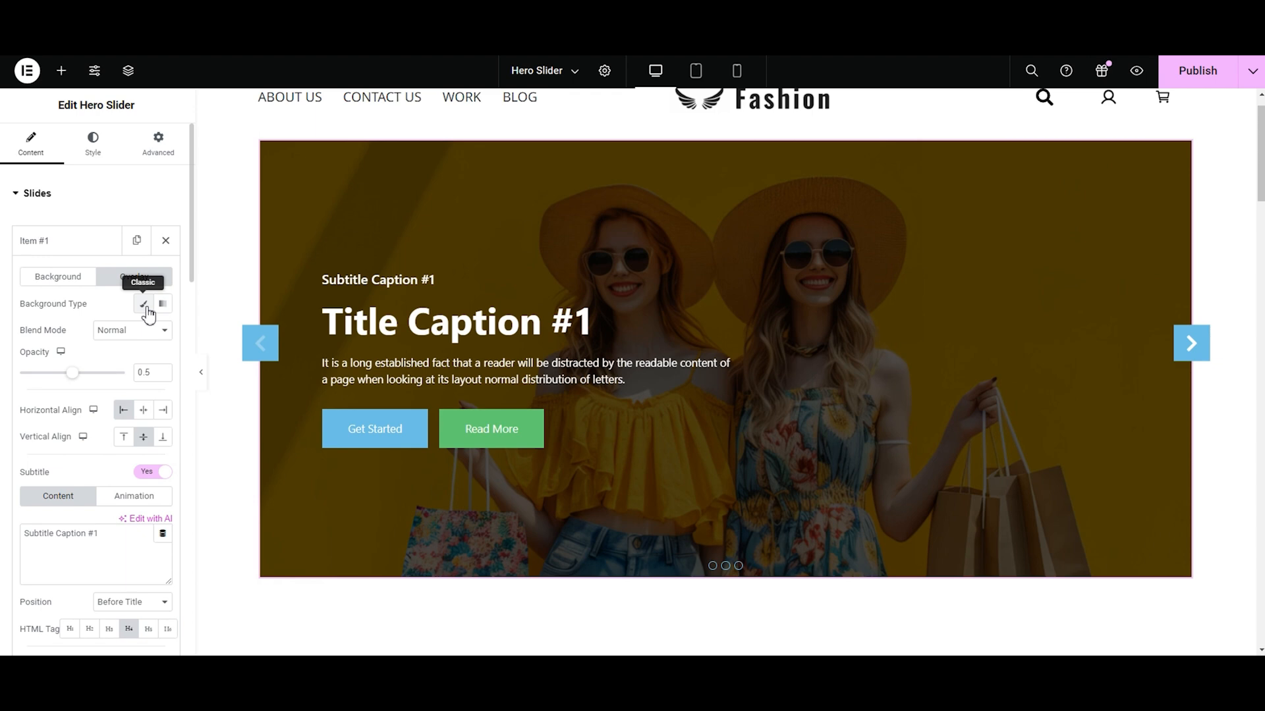
pyautogui.click(143, 304)
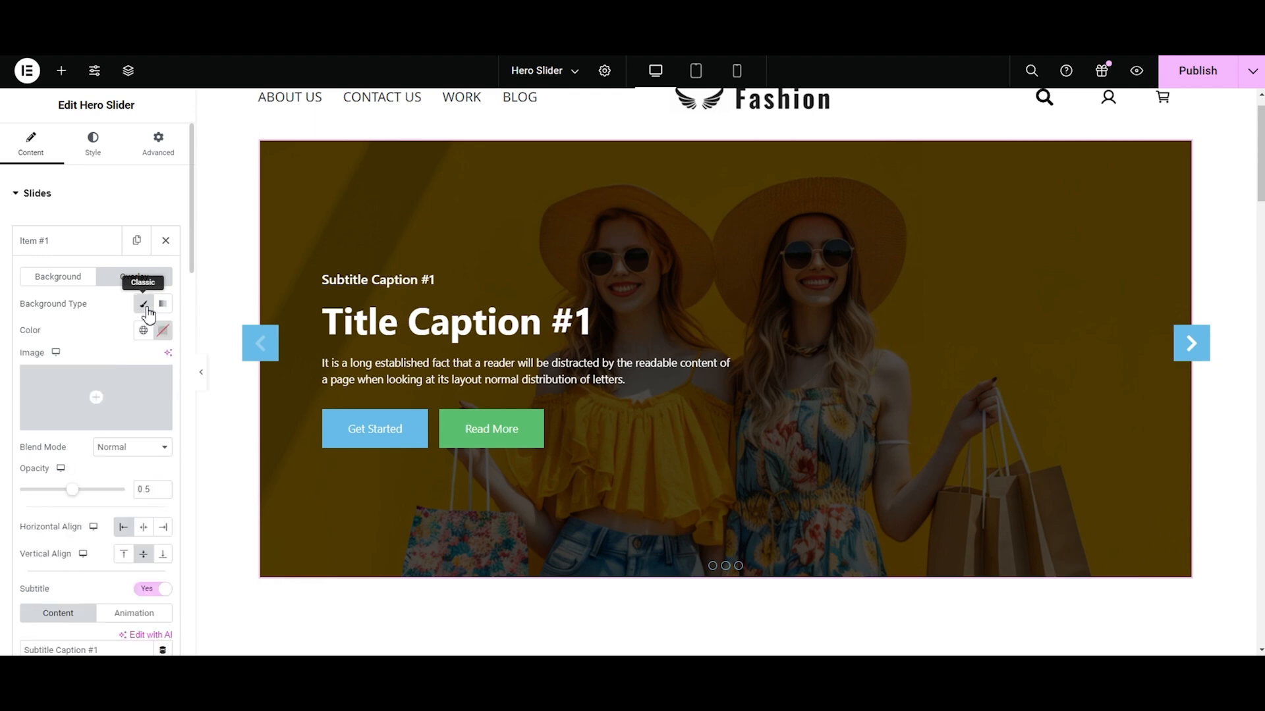
pyautogui.click(163, 330)
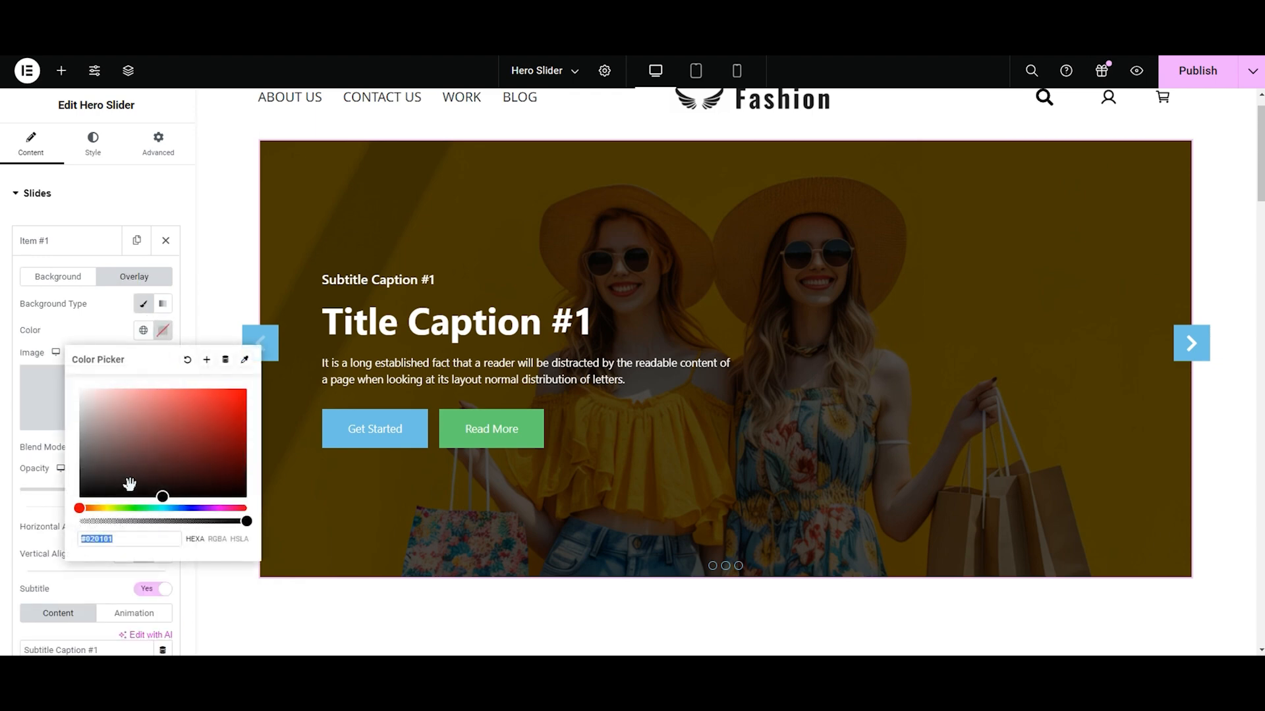
pyautogui.moveTo(161, 499); pyautogui.dragTo(104, 432)
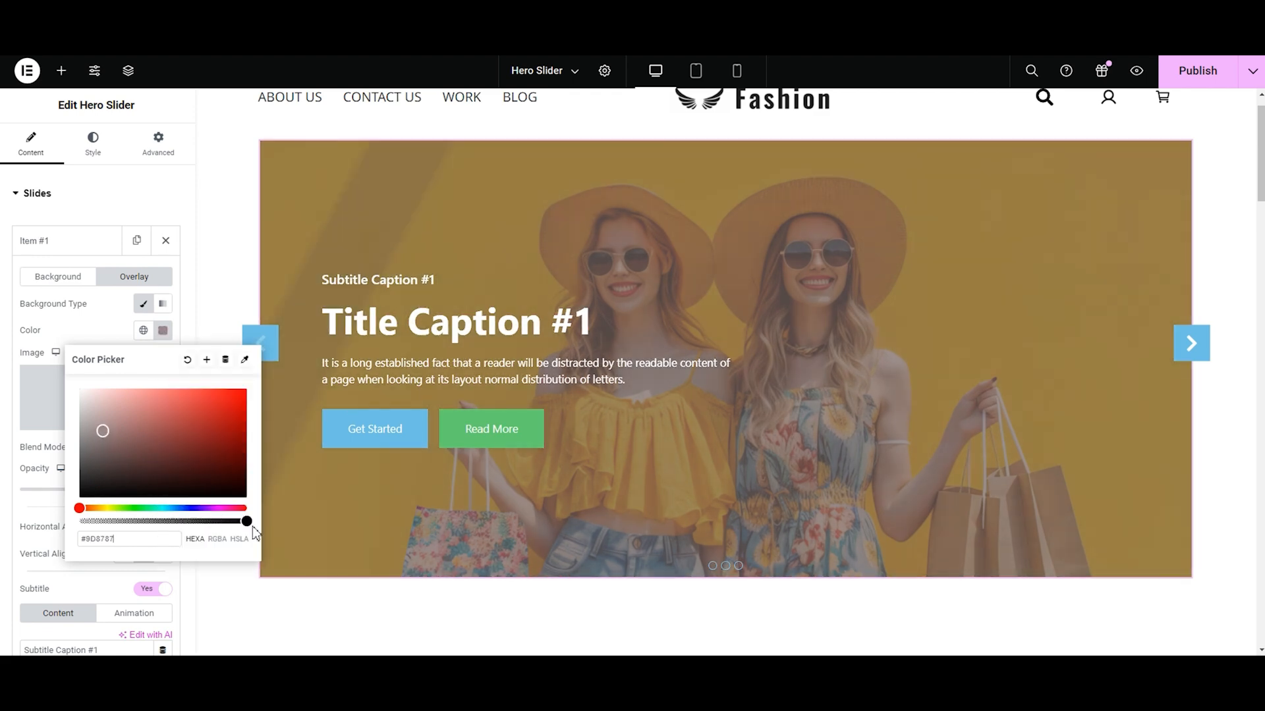
pyautogui.click(152, 532)
pyautogui.click(135, 535)
pyautogui.moveTo(246, 521); pyautogui.dragTo(107, 524)
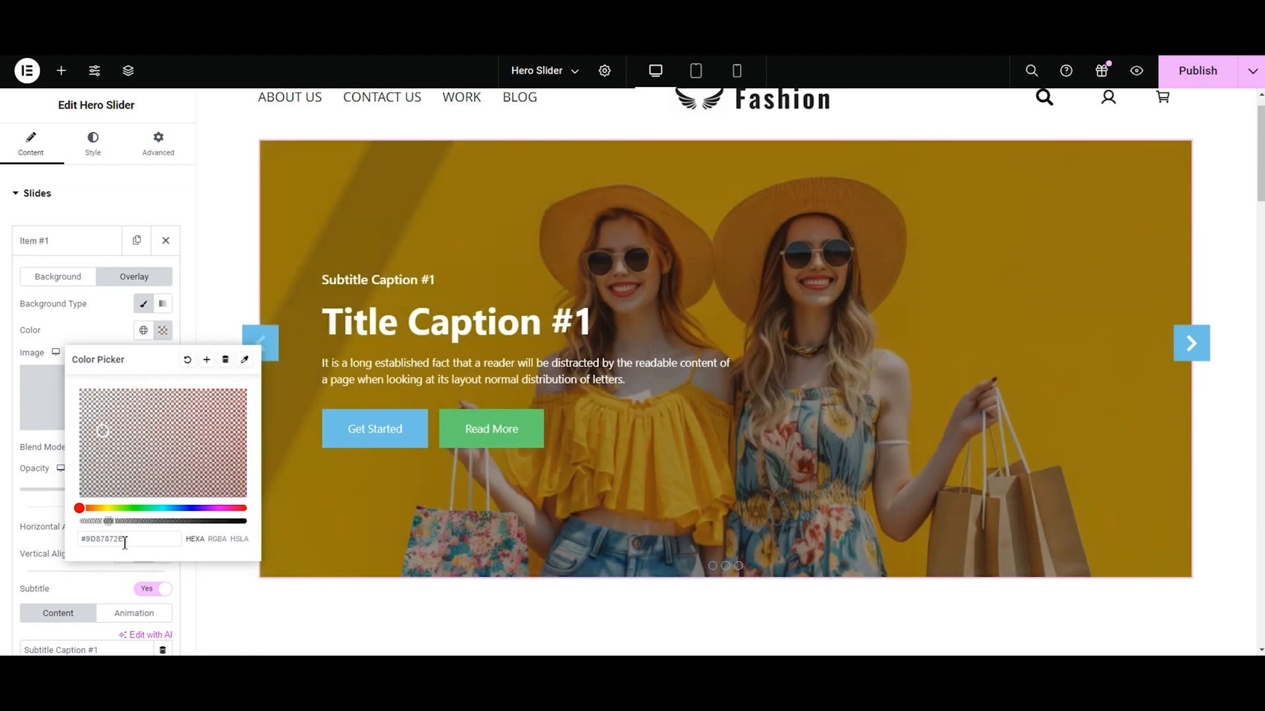
# Step: Set the overlay colour to #02010100, then raise its alpha slightly and close the colour picker
pyautogui.hotkey('ctrl', 'a')
pyautogui.write('#02010100')
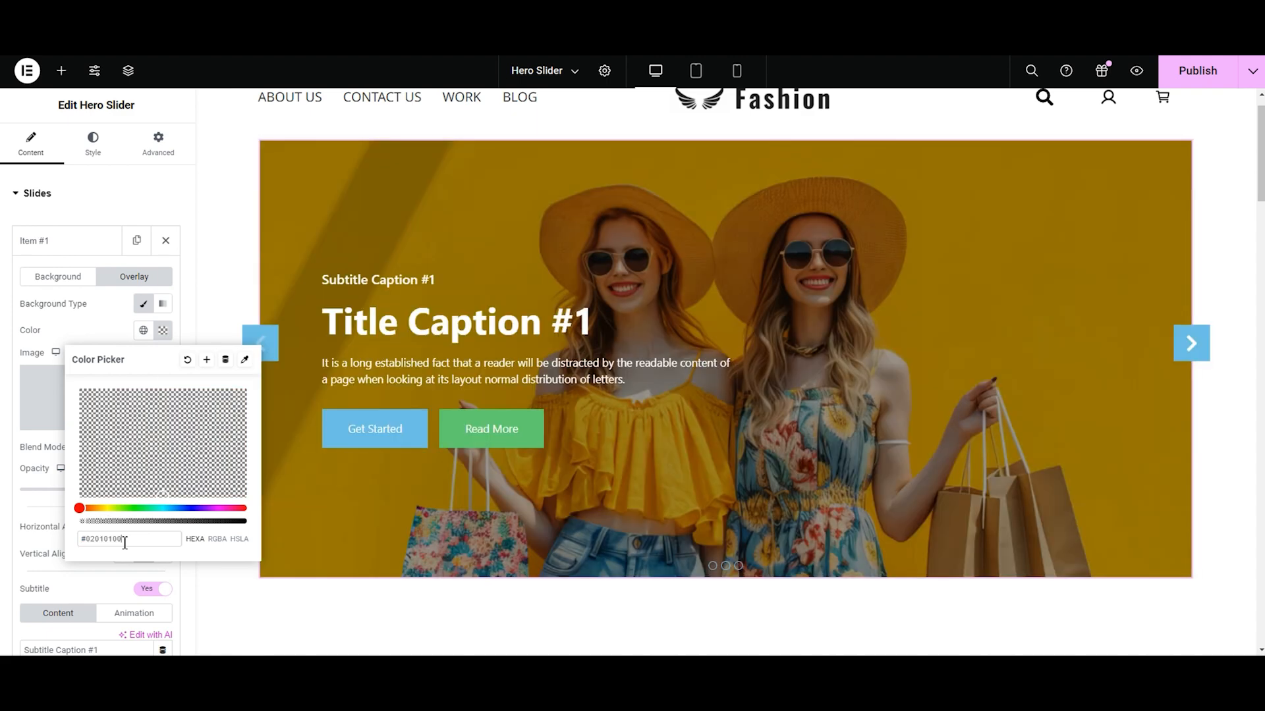
pyautogui.moveTo(81, 523); pyautogui.dragTo(94, 524)
pyautogui.click(93, 318)
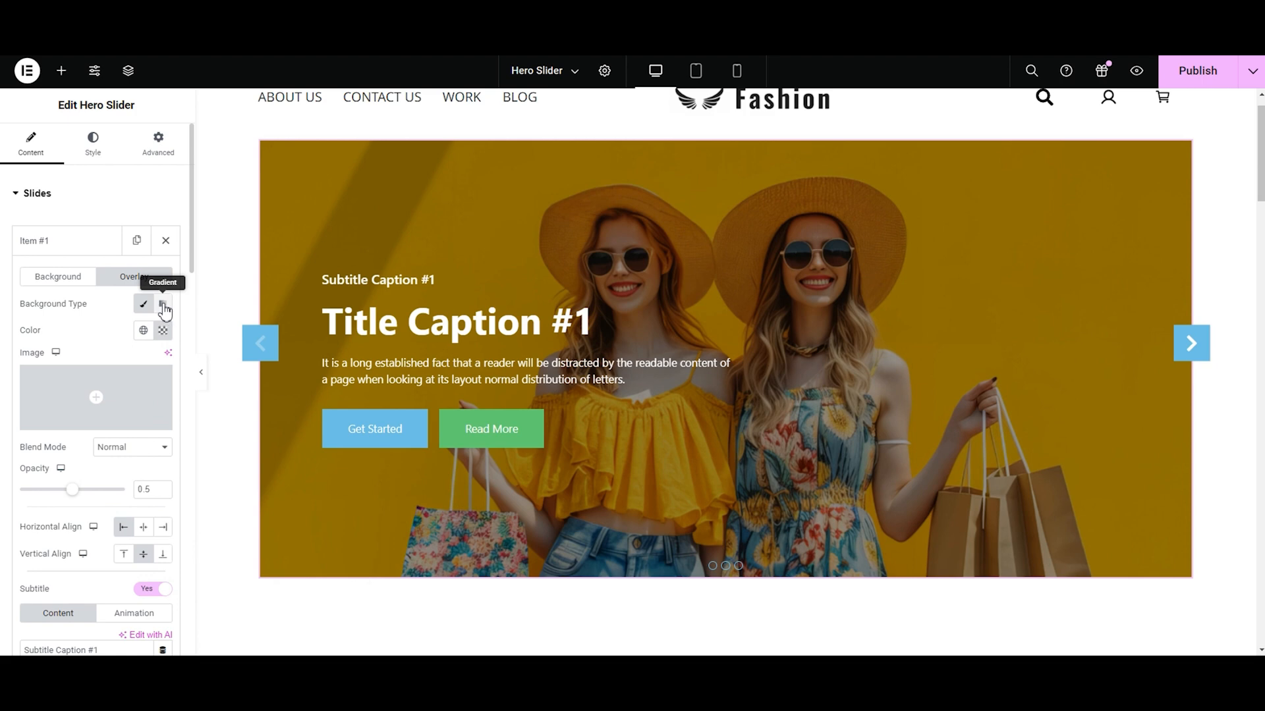
# Step: Try a gradient overlay with second colour #9A7780, then clear that colour and return the overlay type to Classic
pyautogui.click(163, 304)
pyautogui.click(163, 467)
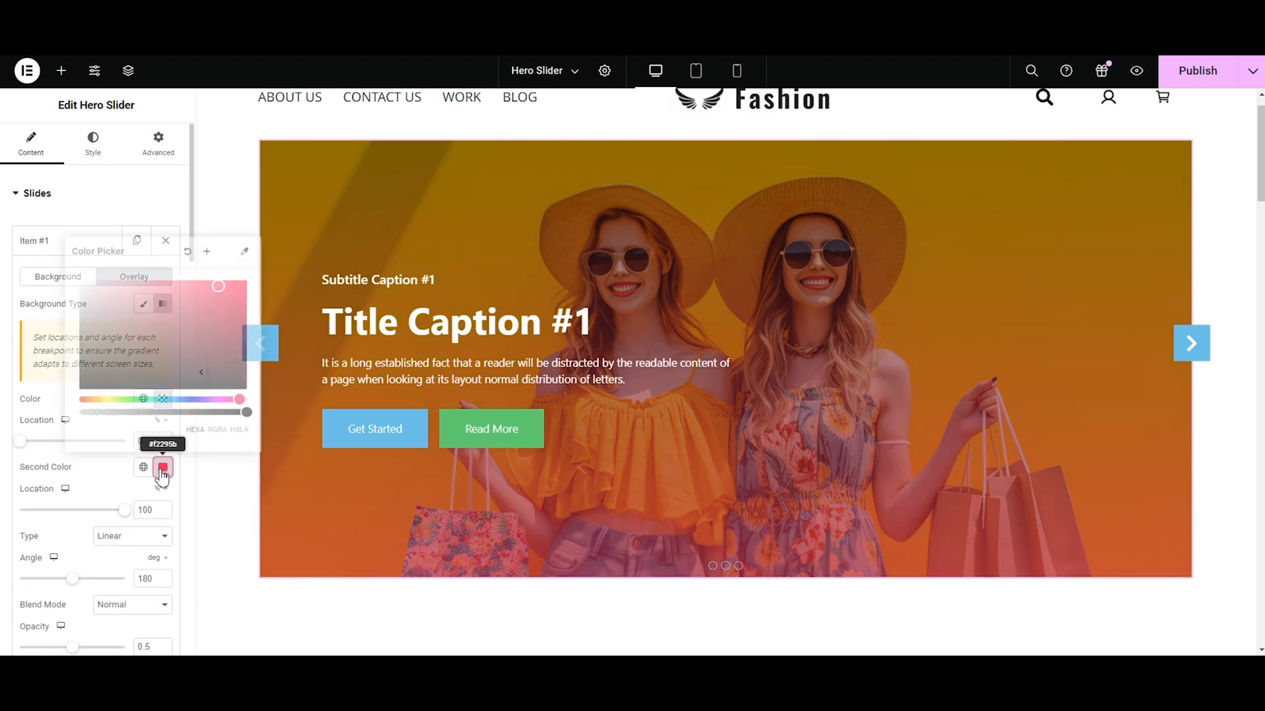
pyautogui.moveTo(221, 288); pyautogui.dragTo(118, 325)
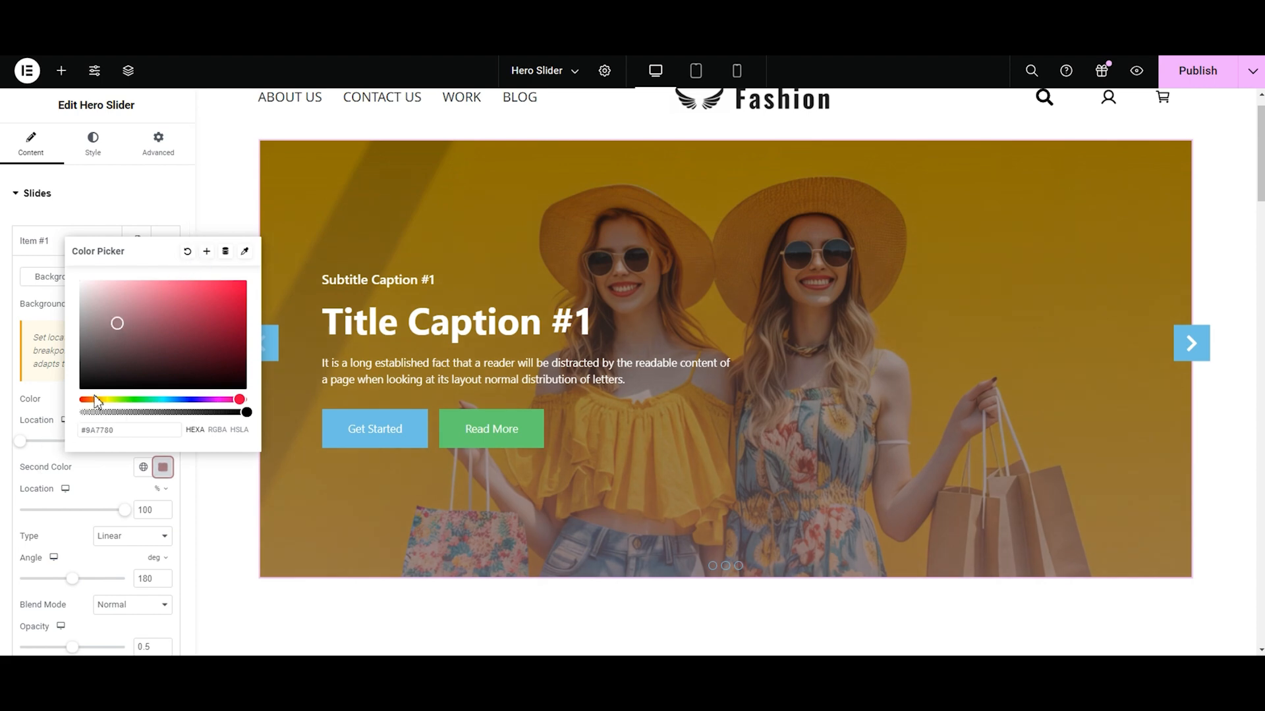
pyautogui.click(189, 254)
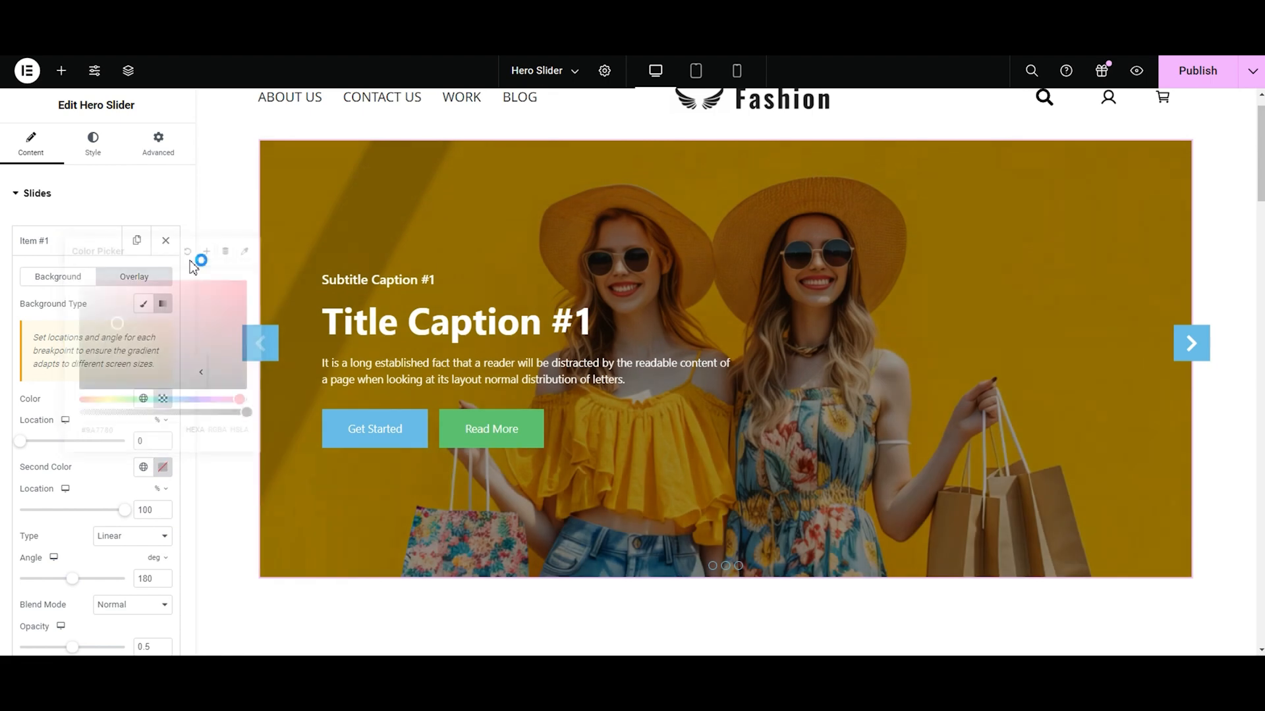
pyautogui.click(145, 307)
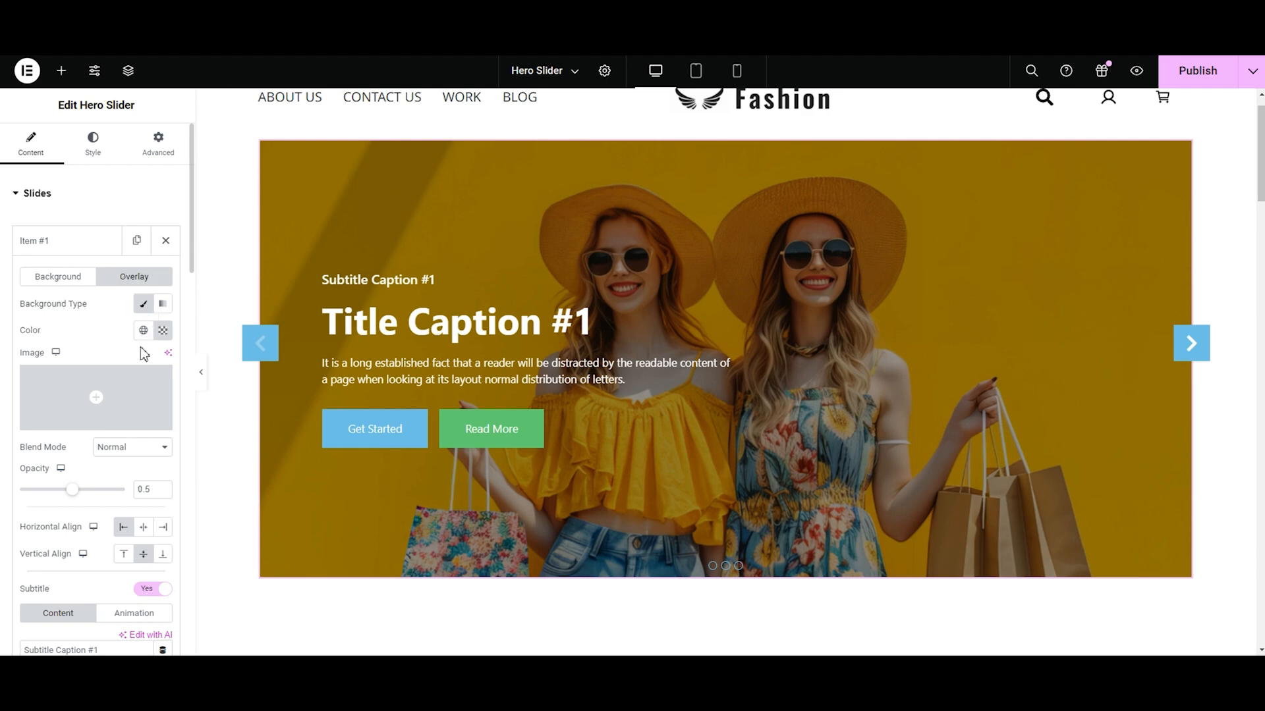
# Step: Try the Screen, Lighten, Color, Exclusion and Luminosity blend modes on the first slide's overlay
pyautogui.click(141, 459)
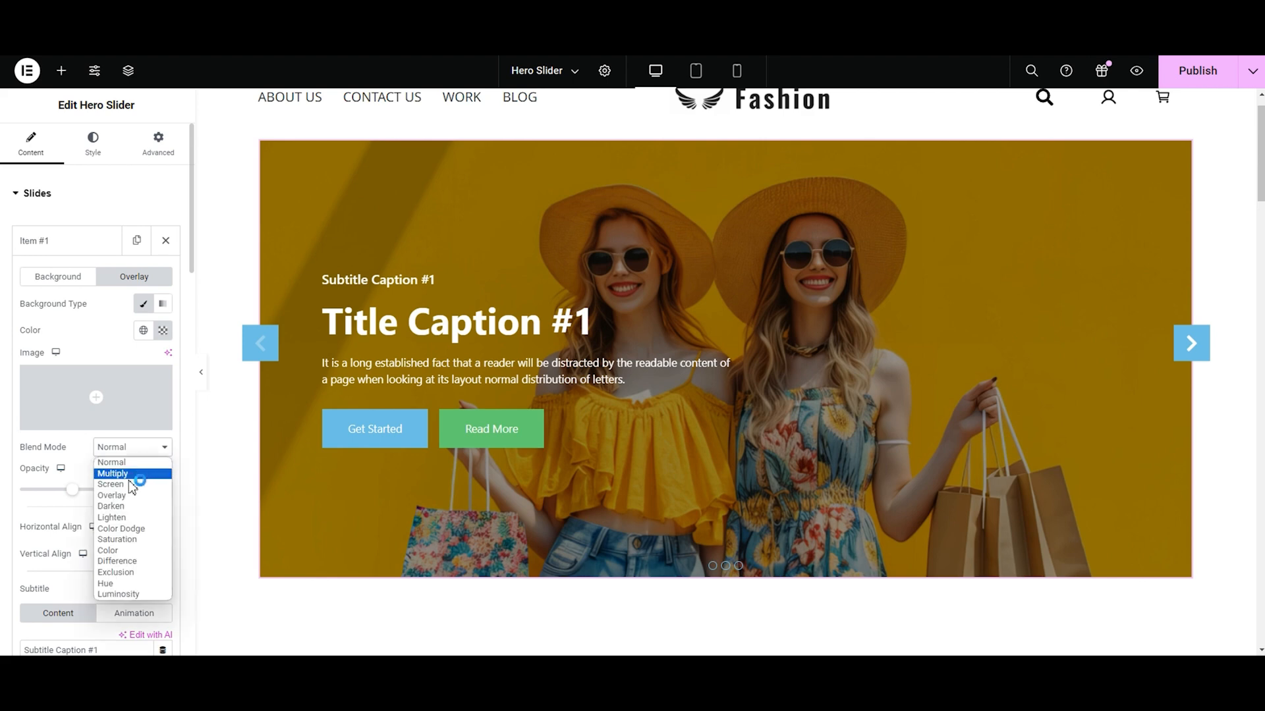
pyautogui.click(132, 483)
pyautogui.click(132, 453)
pyautogui.click(122, 518)
pyautogui.click(123, 451)
pyautogui.click(118, 550)
pyautogui.click(118, 452)
pyautogui.click(115, 573)
pyautogui.click(129, 453)
pyautogui.click(131, 594)
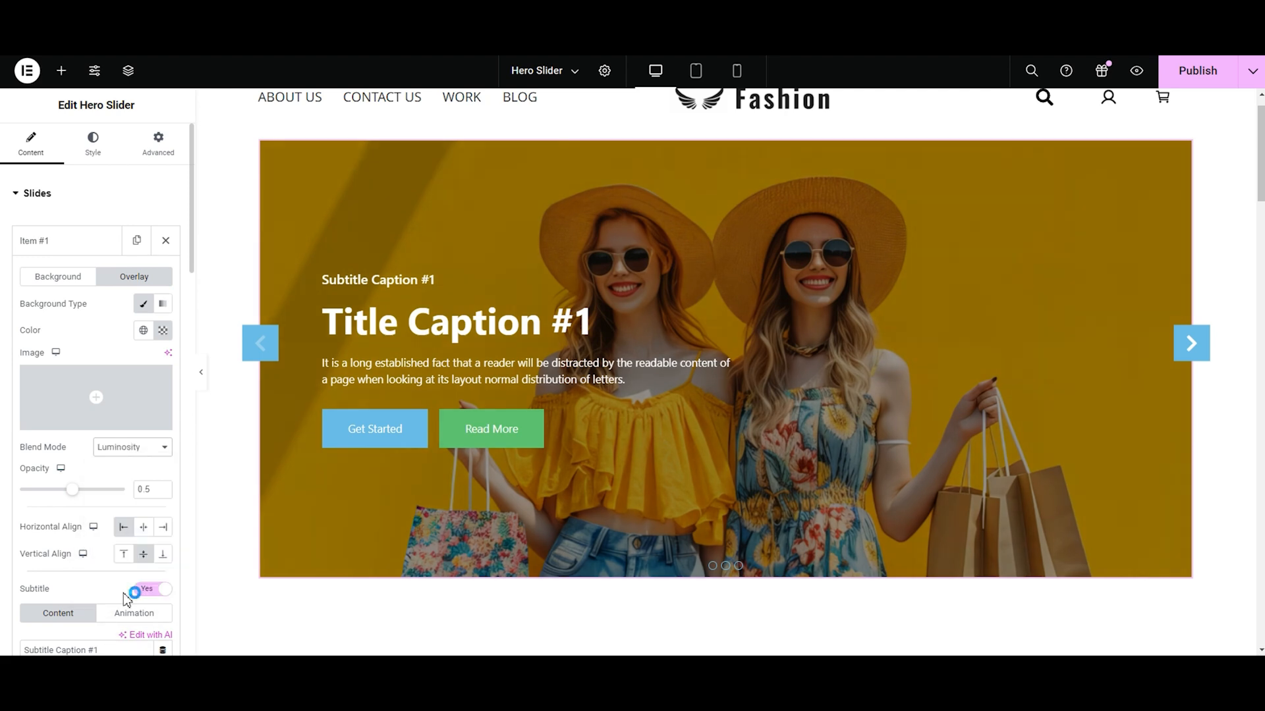
# Step: Try the Darken and Saturation blend modes on the overlay, then restore Normal
pyautogui.click(141, 455)
pyautogui.click(135, 507)
pyautogui.click(132, 450)
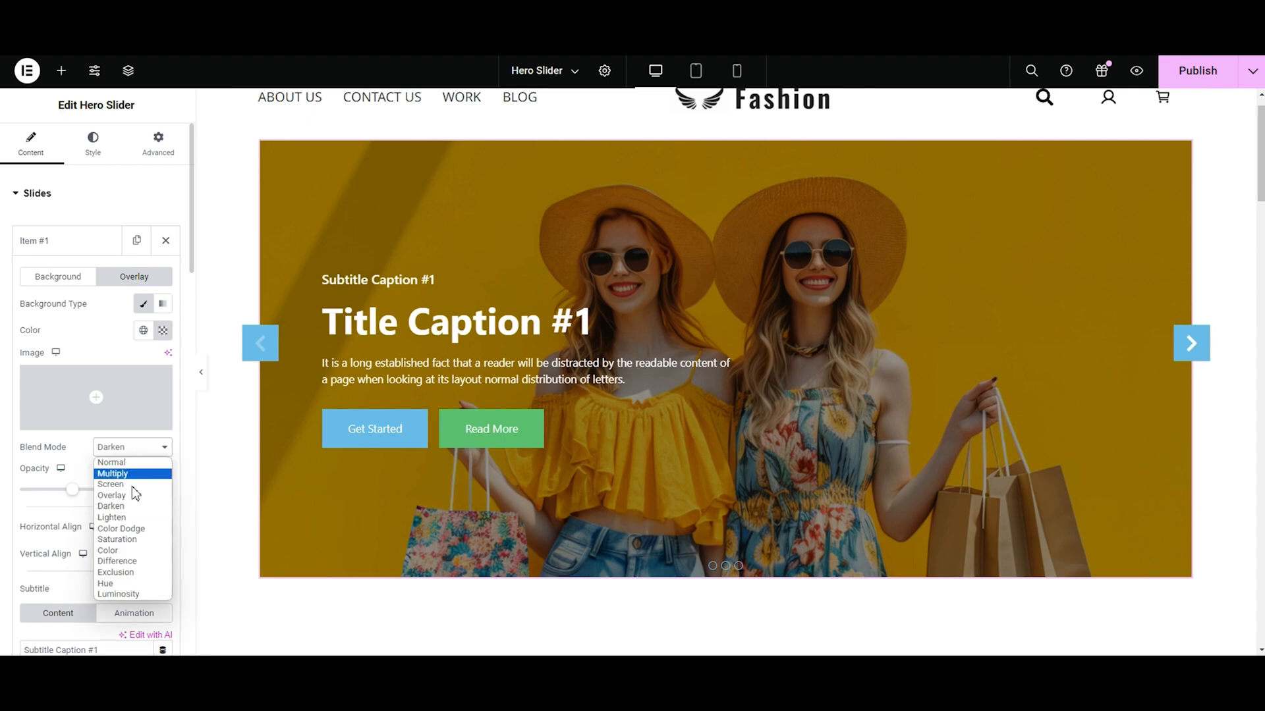
pyautogui.click(125, 539)
pyautogui.click(132, 454)
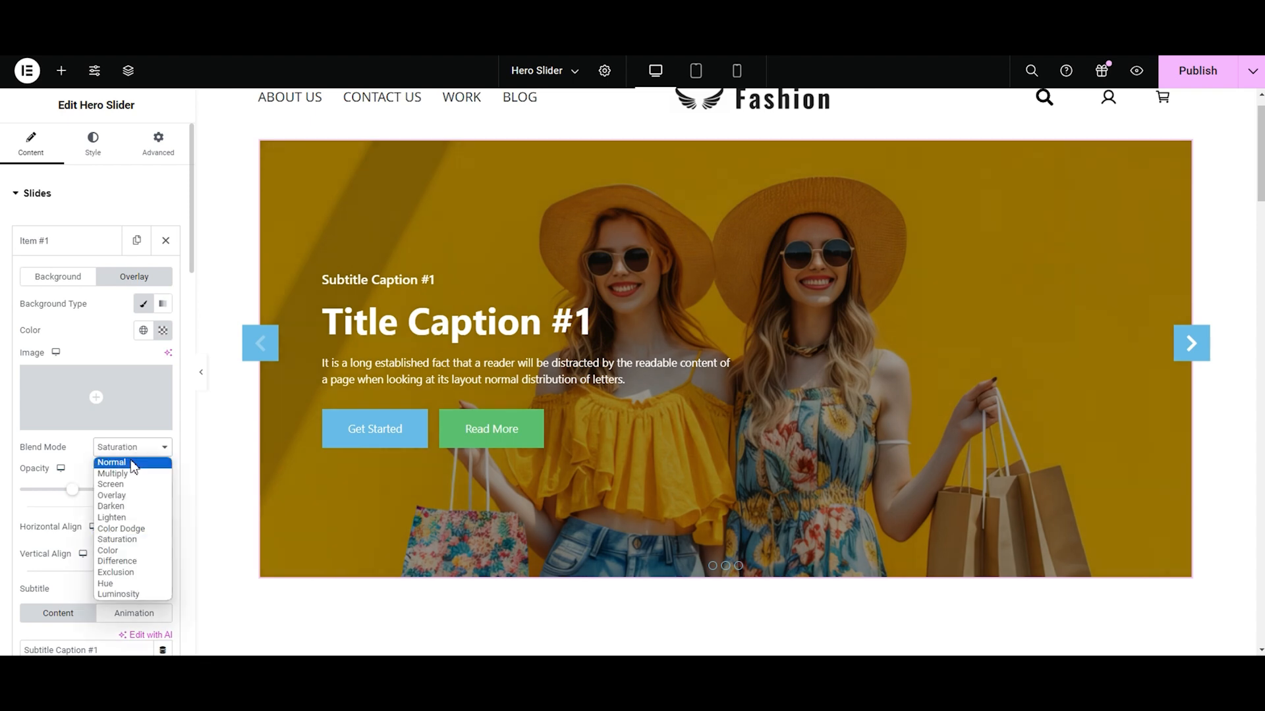
pyautogui.click(128, 463)
# Step: Try adjusting the overlay opacity, ending on 0.5, and return to the first slide's background settings
pyautogui.moveTo(82, 491)
pyautogui.mouseDown()
pyautogui.moveTo(105, 493)
pyautogui.moveTo(55, 493)
pyautogui.moveTo(96, 498)
pyautogui.moveTo(75, 497)
pyautogui.mouseUp()
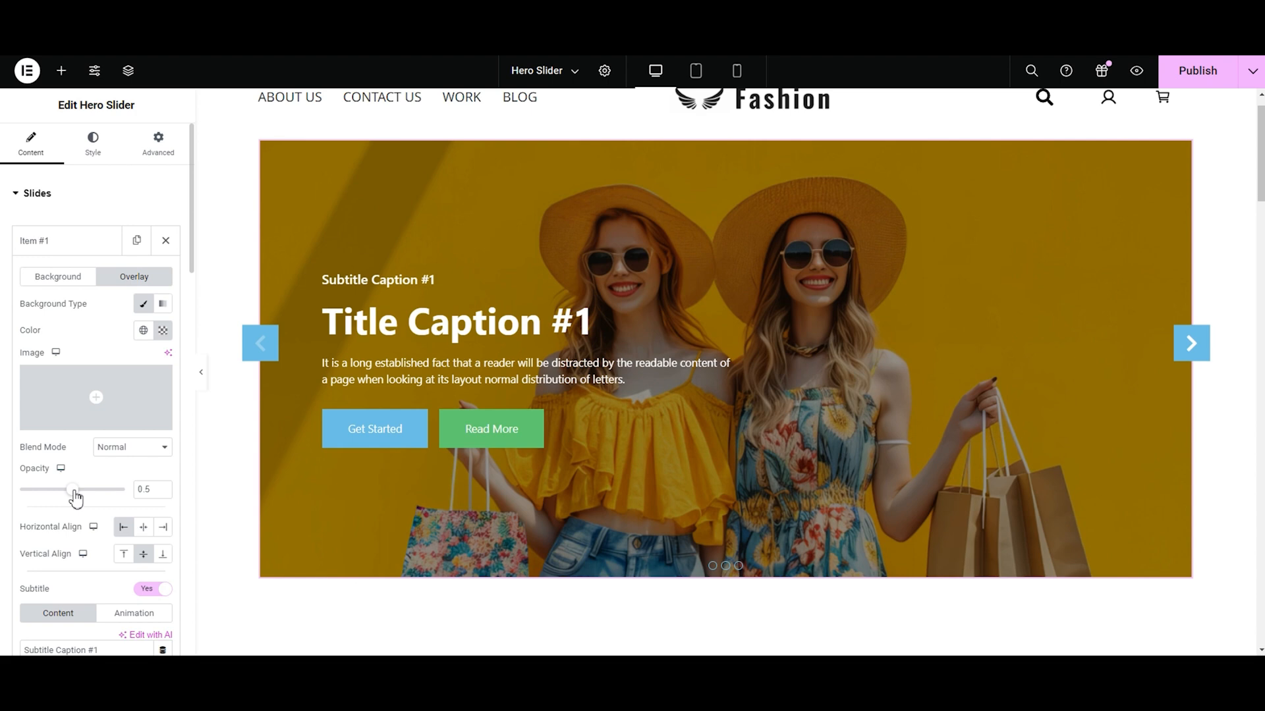
pyautogui.click(58, 284)
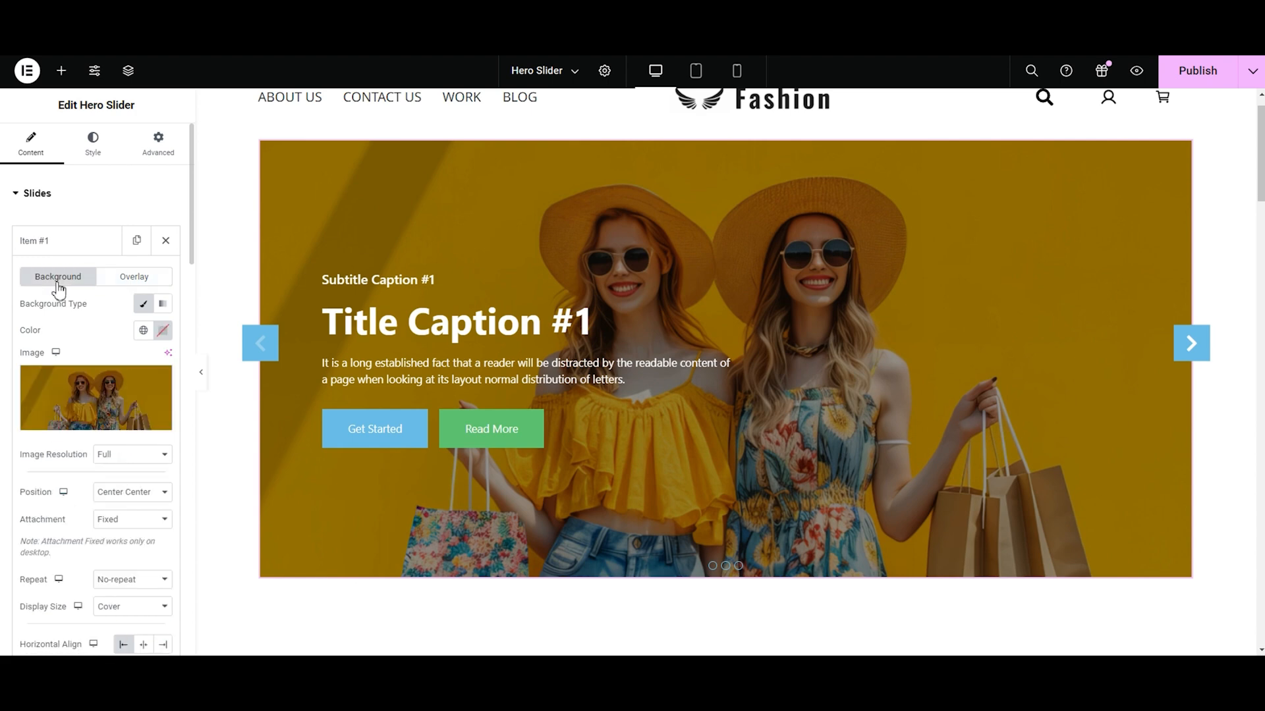
# Step: Try the Right and Bottom content alignments on the first slide, ending with Center horizontal and Middle vertical alignment
pyautogui.moveTo(1261, 153)
pyautogui.mouseDown()
pyautogui.moveTo(1261, 174)
pyautogui.moveTo(1261, 156)
pyautogui.mouseUp()
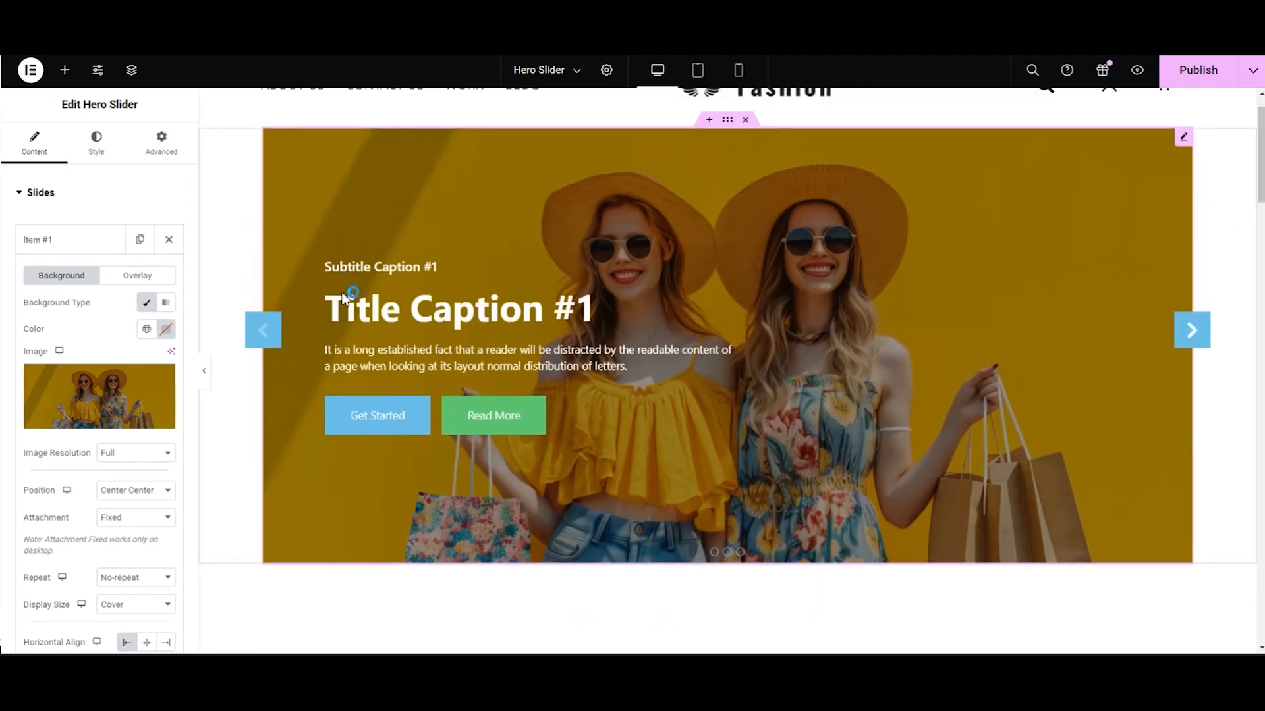
pyautogui.scroll(-7, 190, 270)
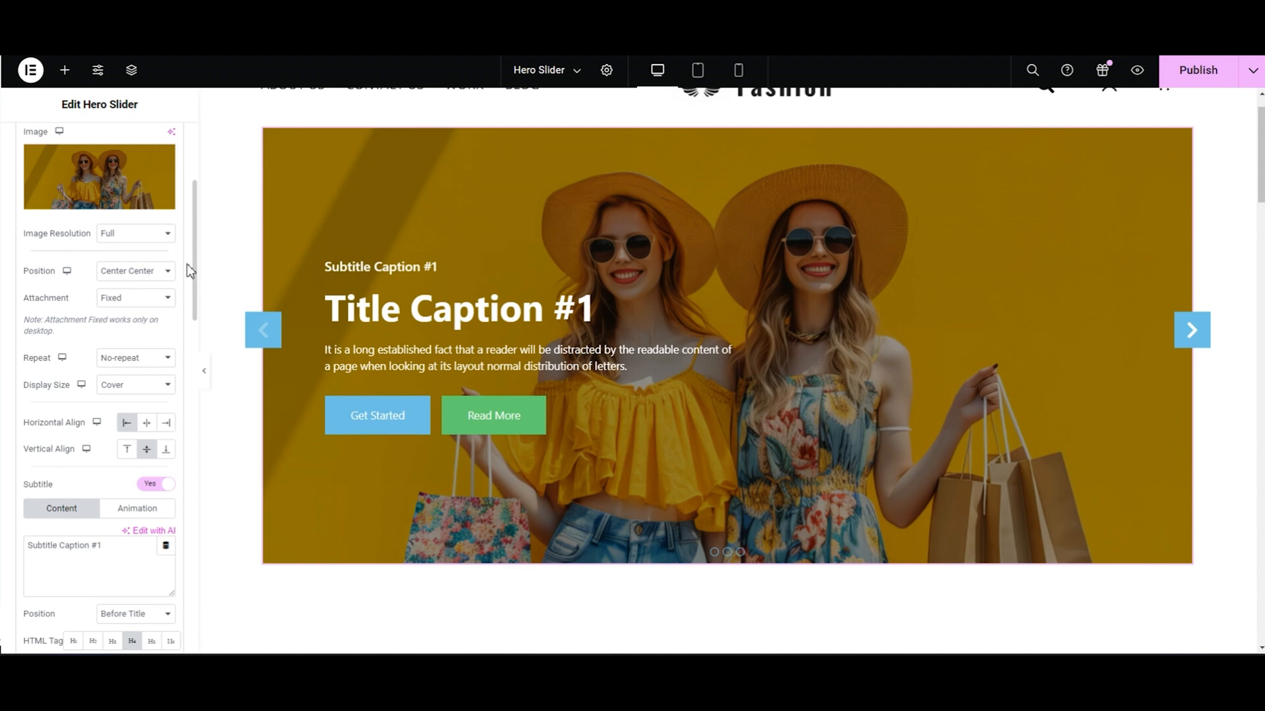
pyautogui.scroll(1, 200, 274)
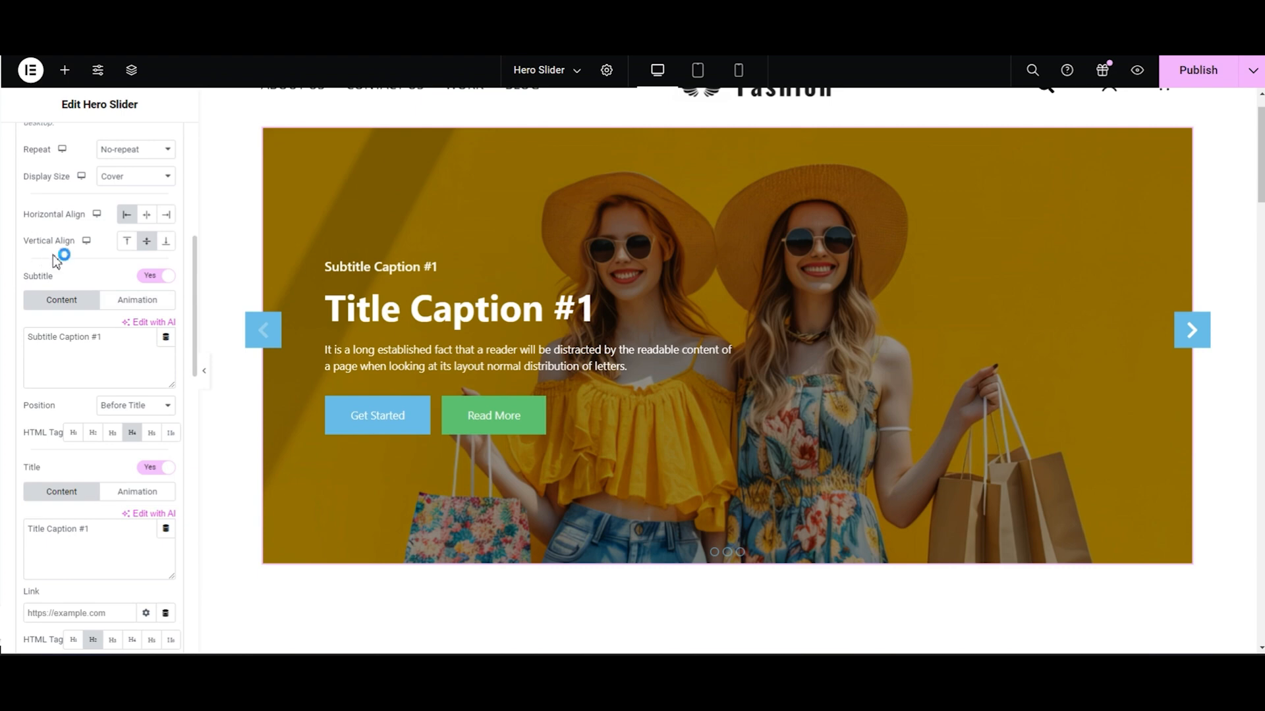
pyautogui.click(146, 216)
pyautogui.click(166, 216)
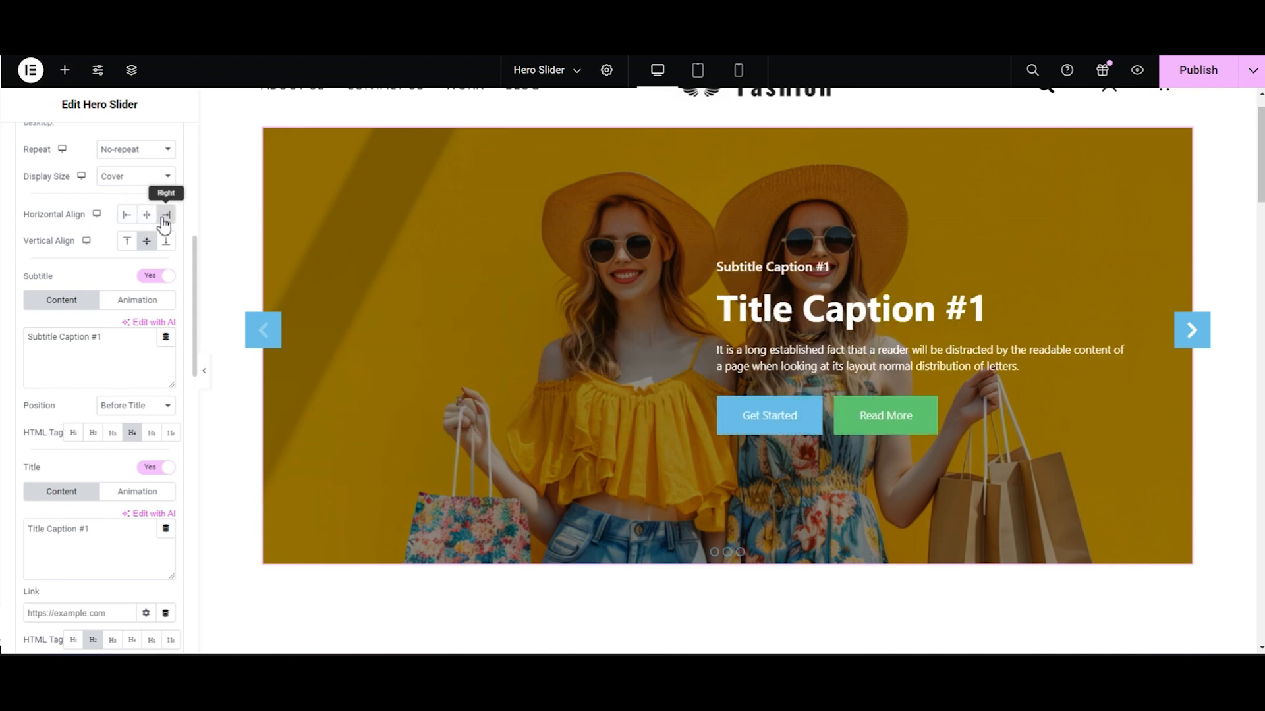
pyautogui.click(127, 241)
pyautogui.click(144, 242)
pyautogui.click(166, 241)
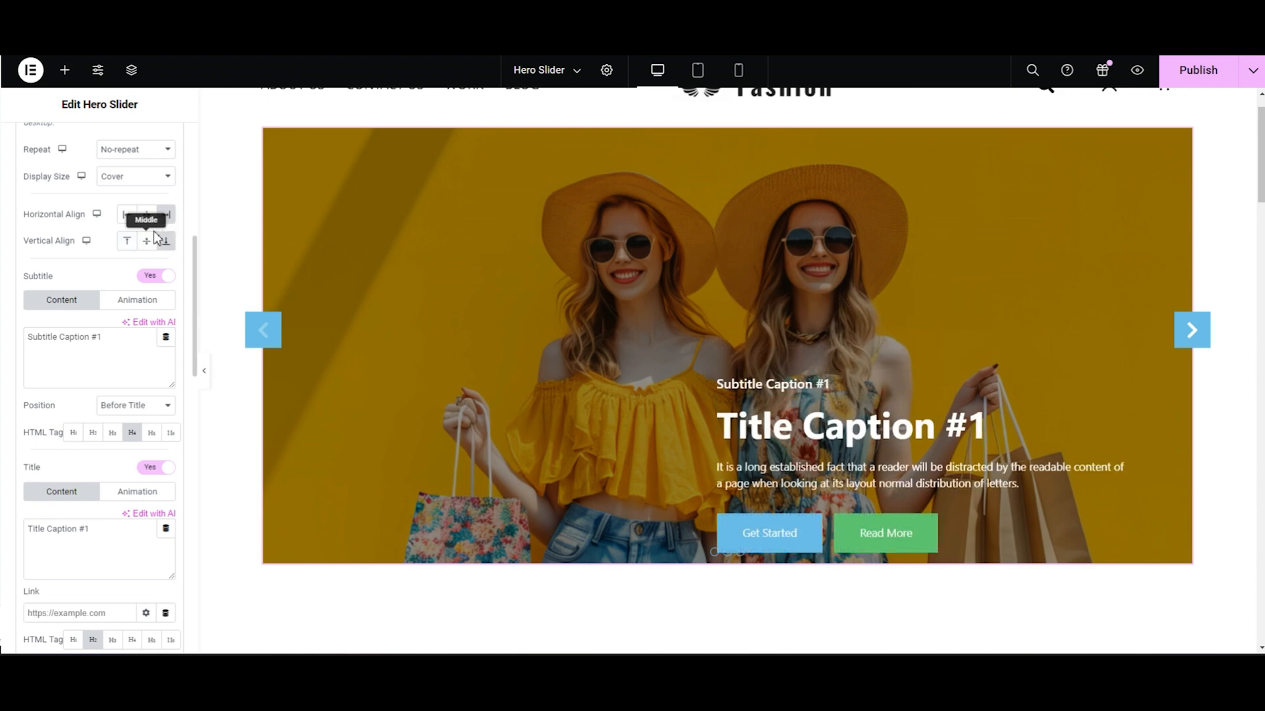
pyautogui.click(146, 241)
pyautogui.click(146, 215)
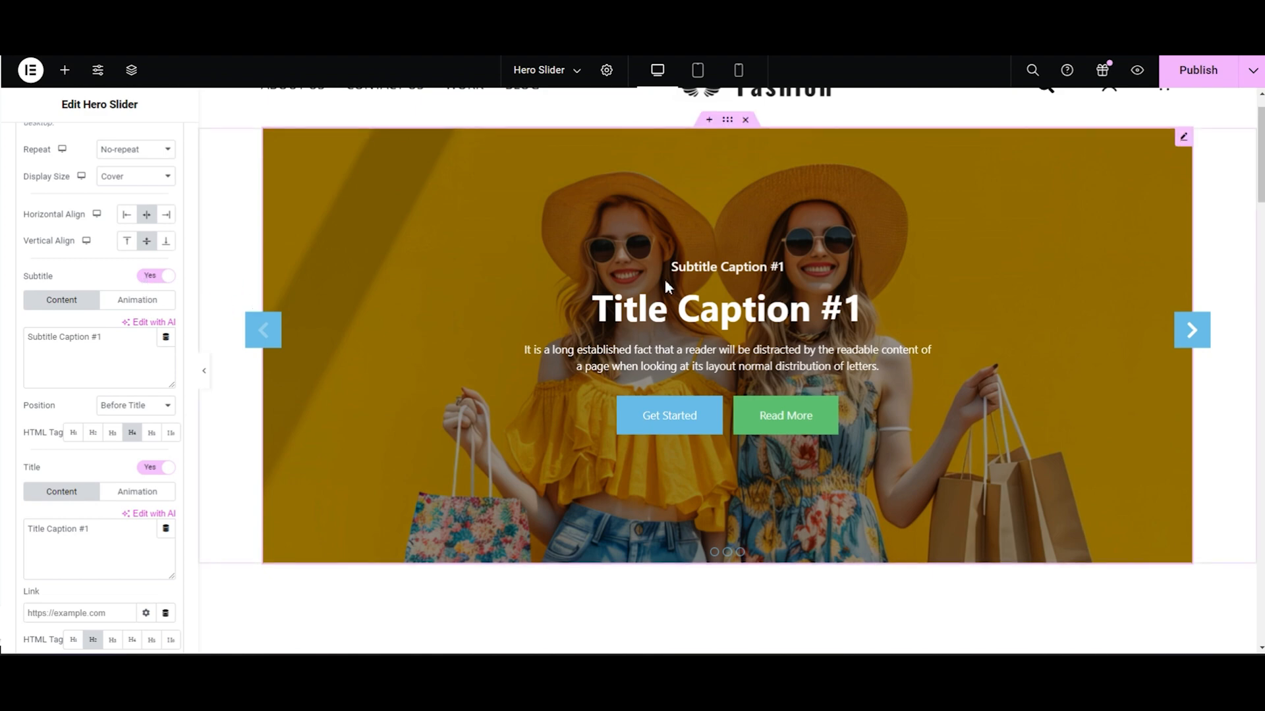
# Step: Turn off the first slide's subtitle, and try hiding its title before showing it again
pyautogui.click(157, 283)
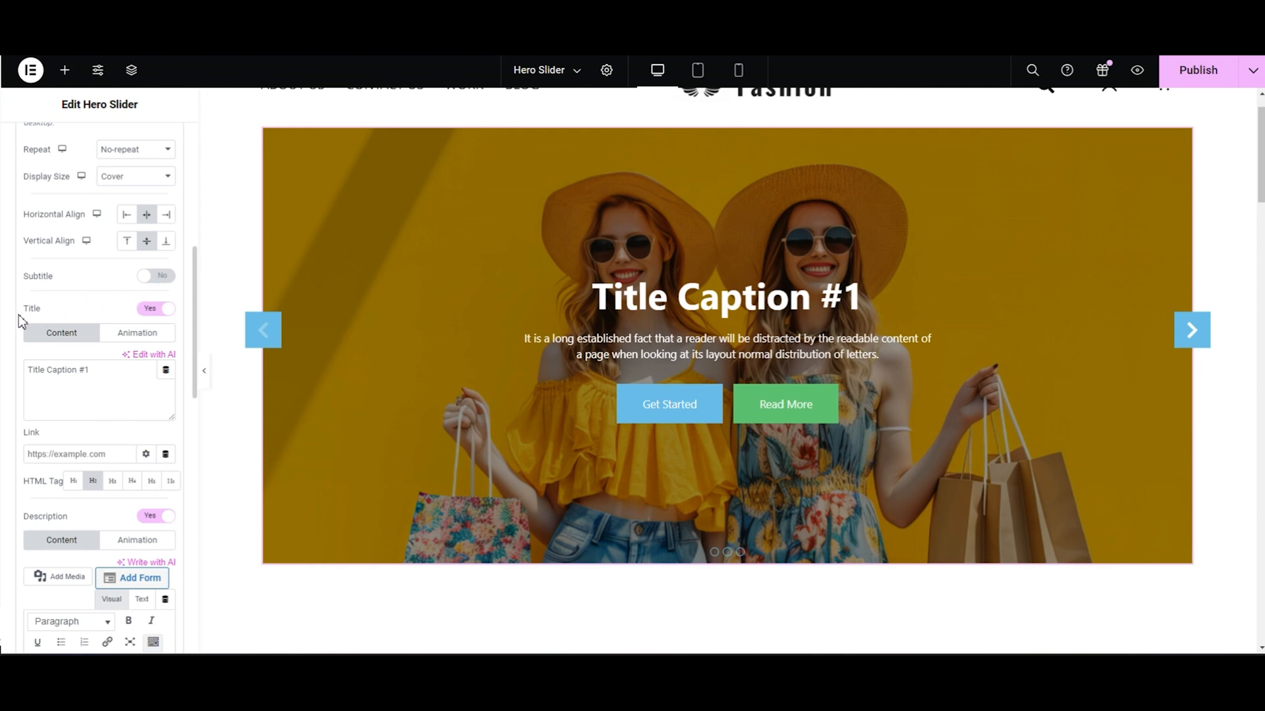
pyautogui.click(151, 310)
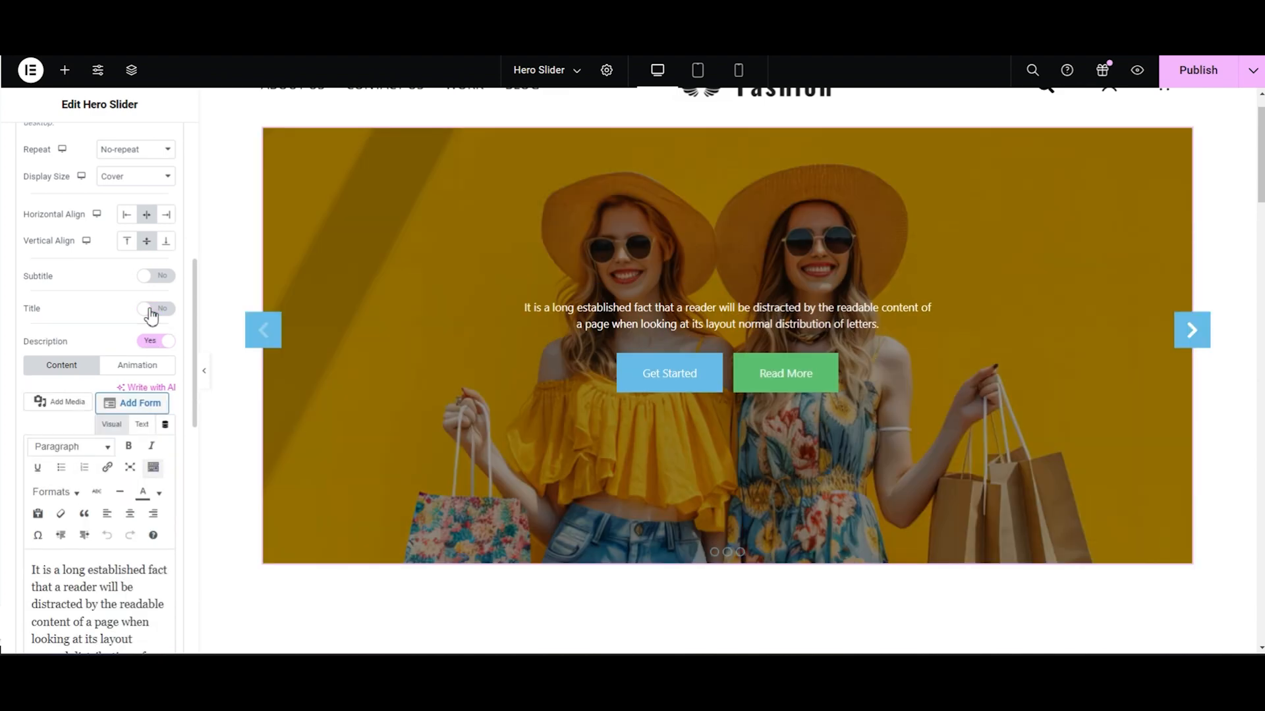
pyautogui.click(151, 309)
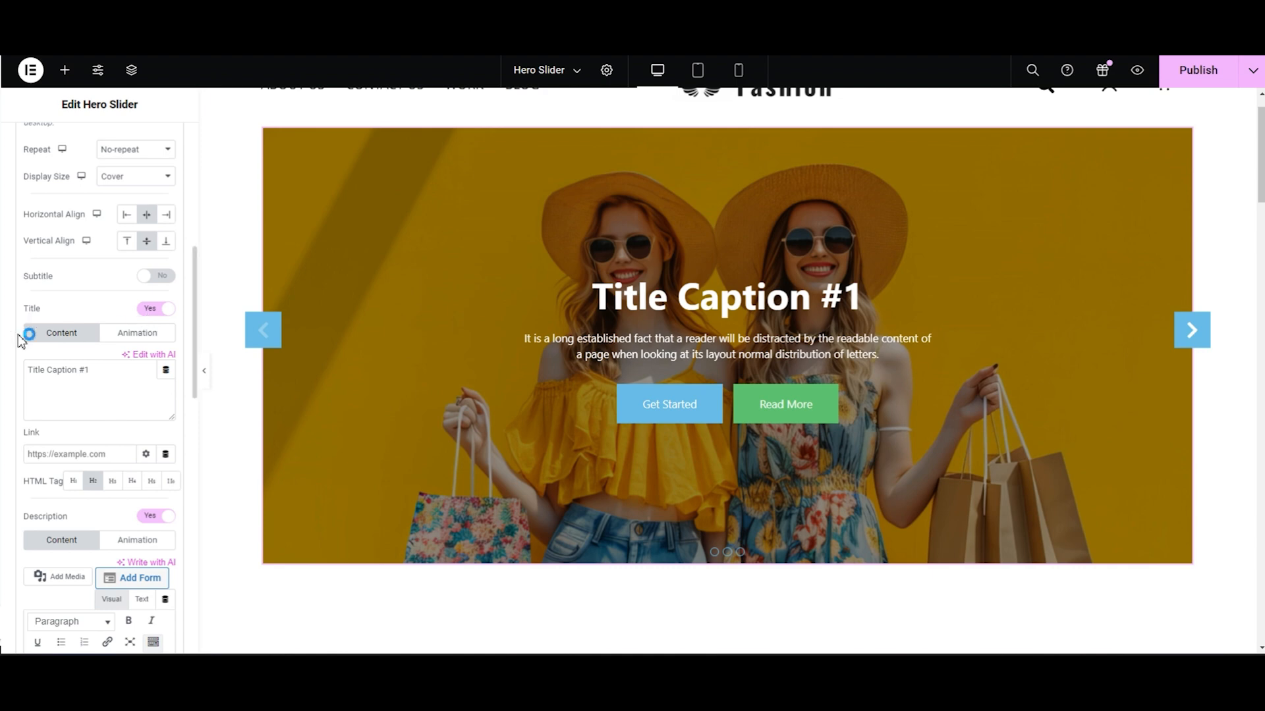
# Step: Replace the first slide's title text with "Summer COLLECTION"
pyautogui.click(134, 344)
pyautogui.click(84, 339)
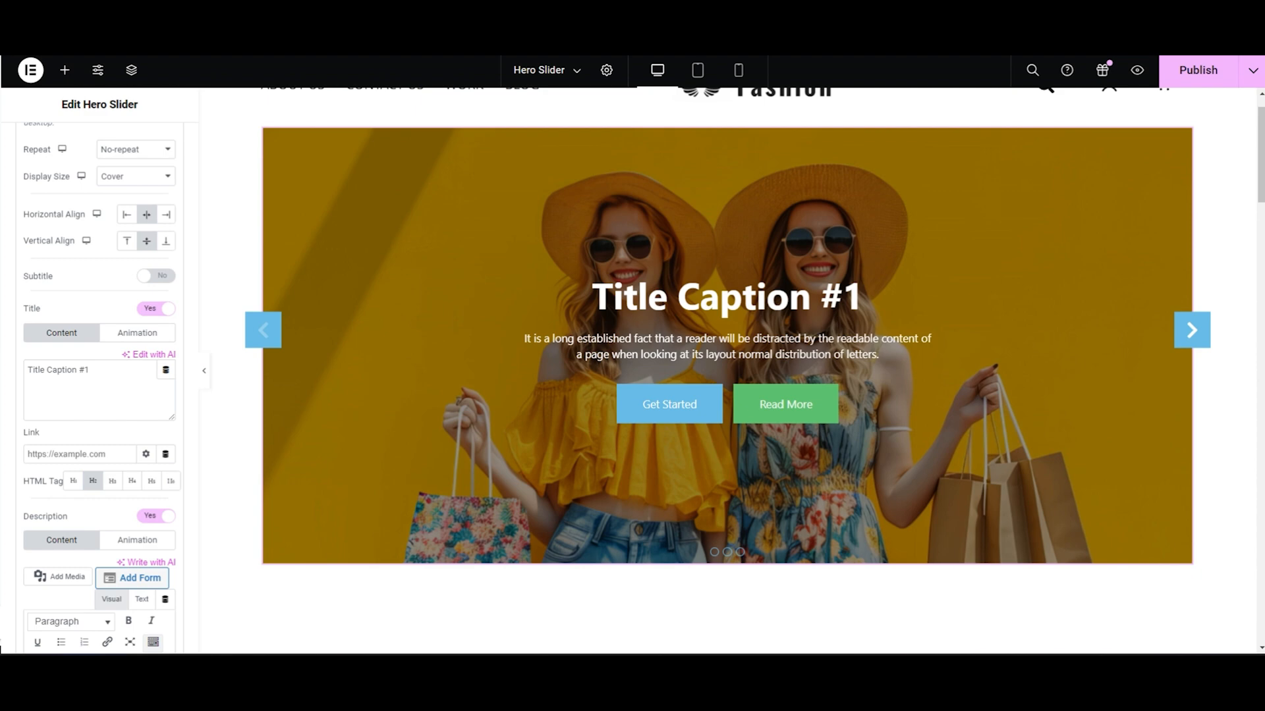
pyautogui.moveTo(98, 370); pyautogui.dragTo(24, 372)
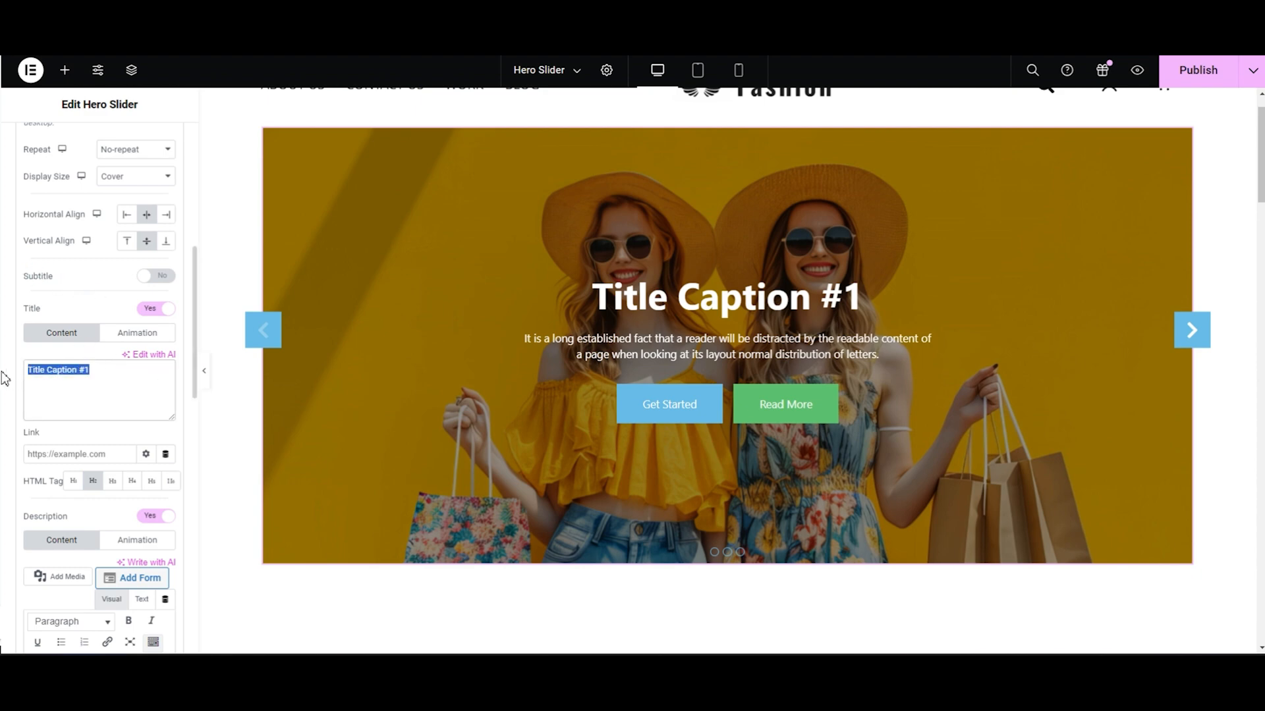
pyautogui.write('Summer COLLECTION')
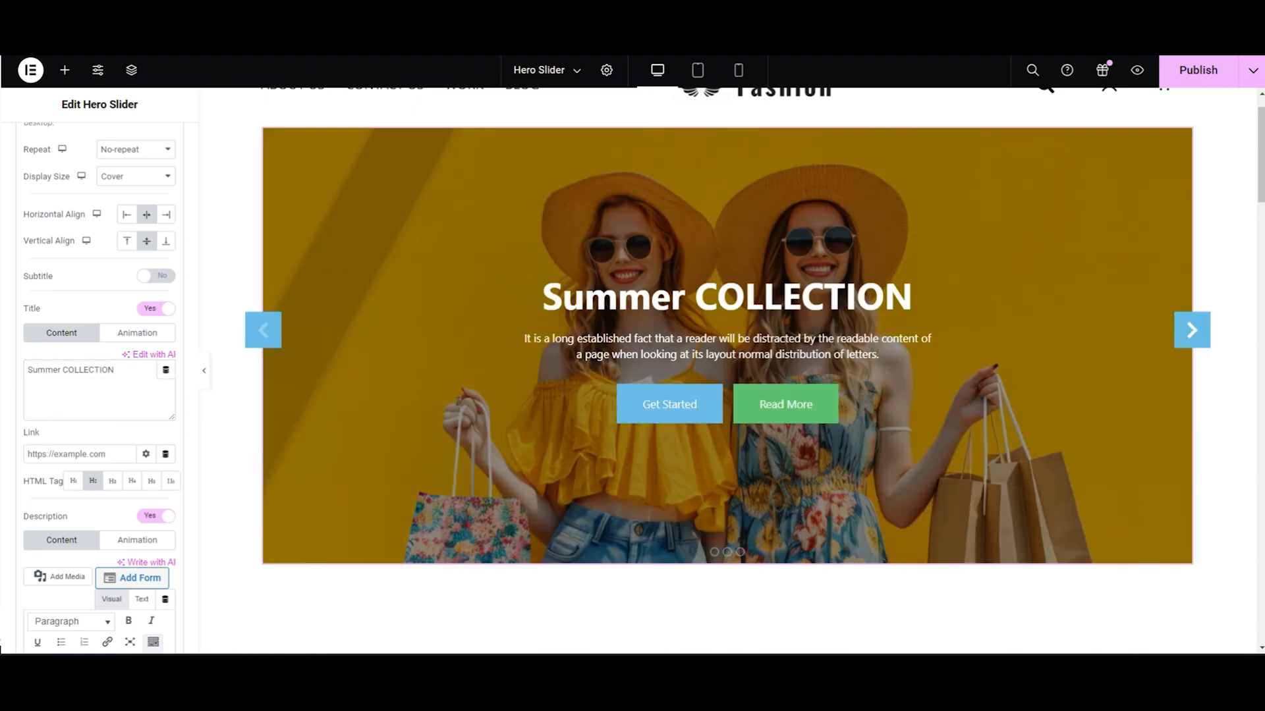
# Step: Try linking the first slide's title to a suggested site entry, then clear the link
pyautogui.click(41, 457)
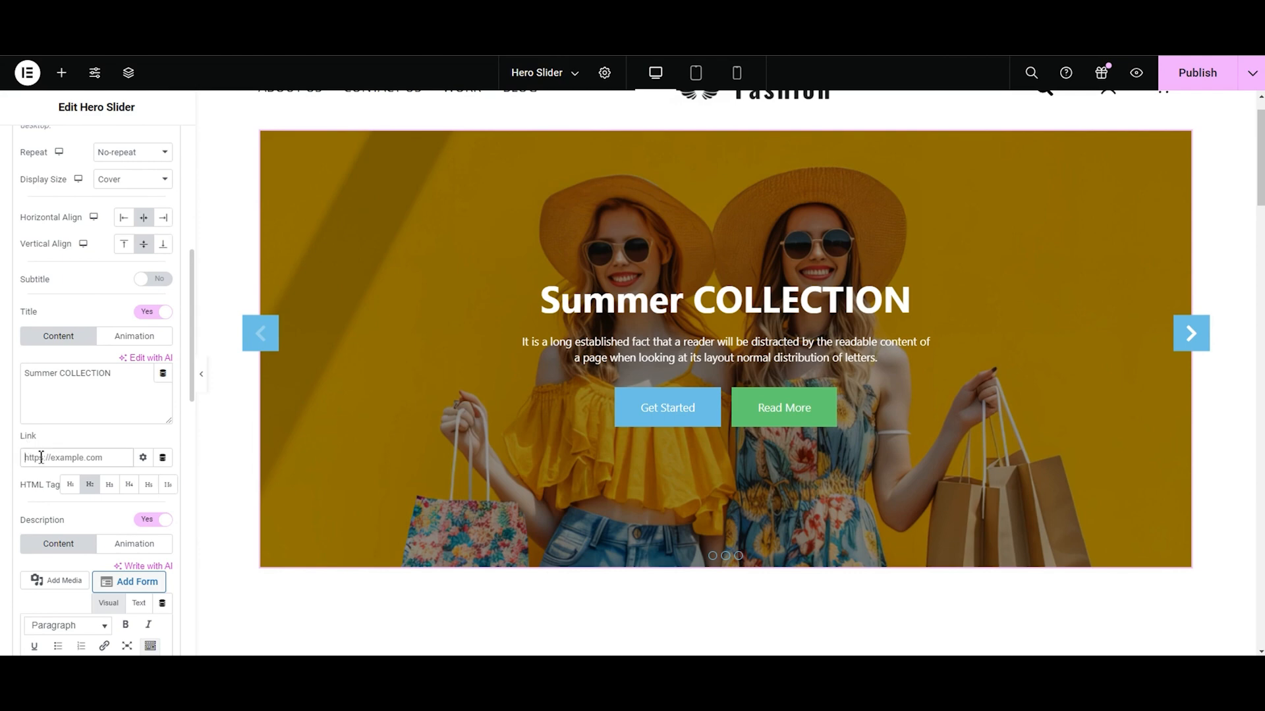
pyautogui.write('#')
pyautogui.write('a')
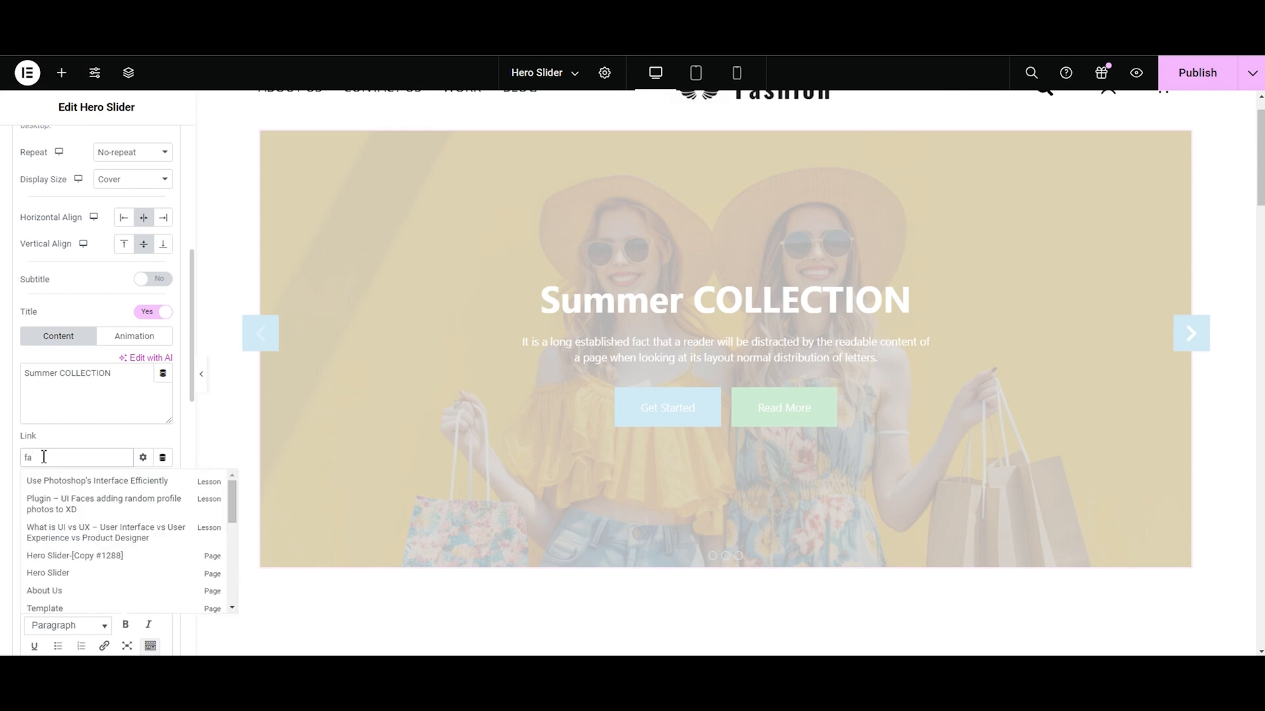
pyautogui.click(47, 482)
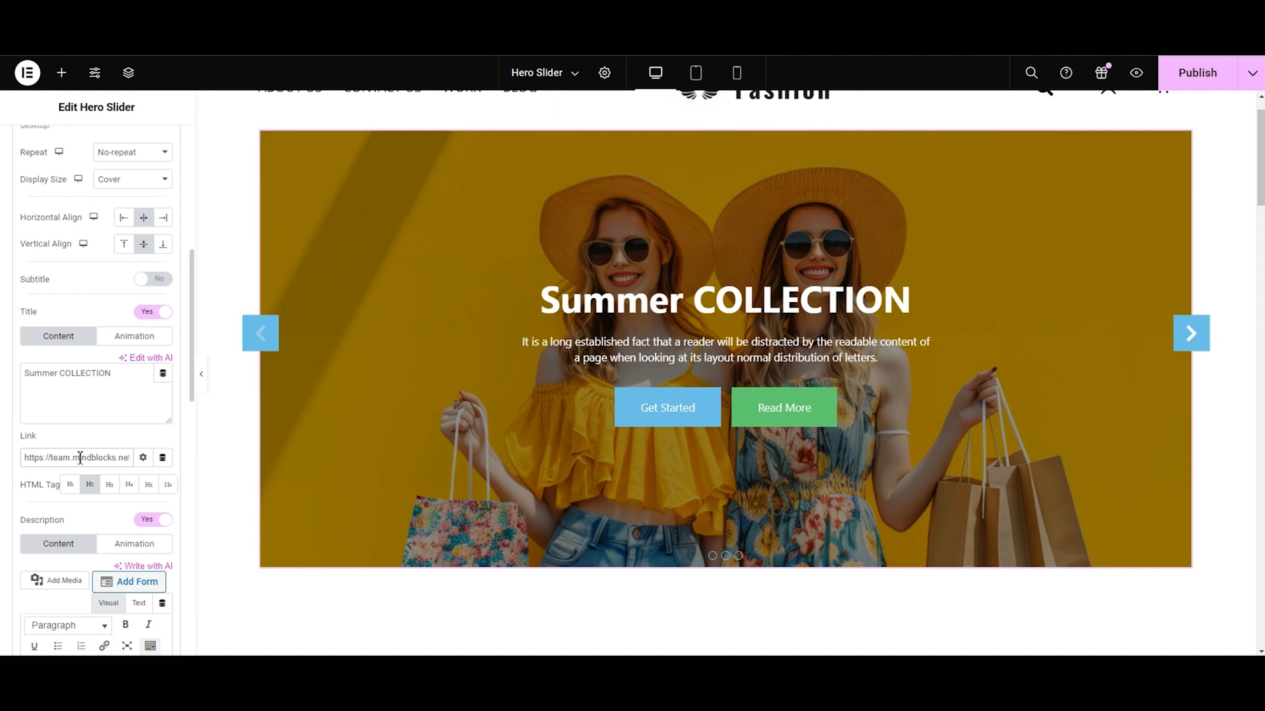
pyautogui.tripleClick(81, 459)
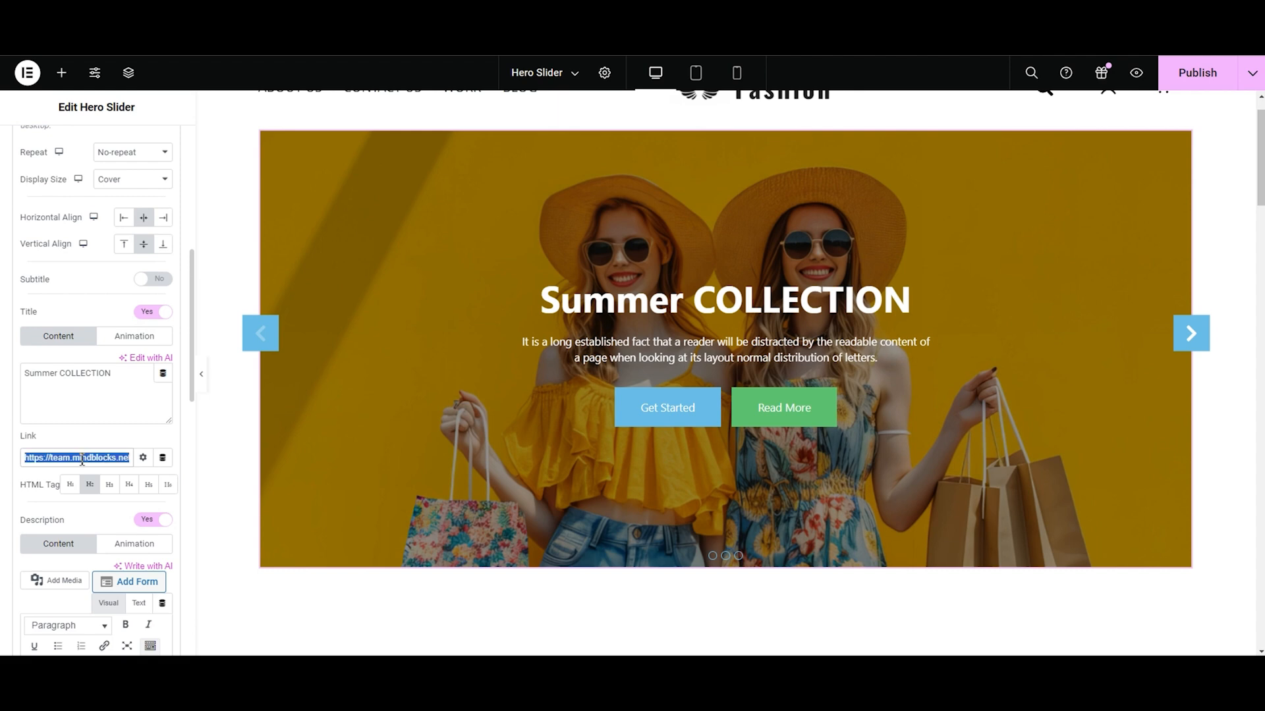
pyautogui.press('BackSpace')
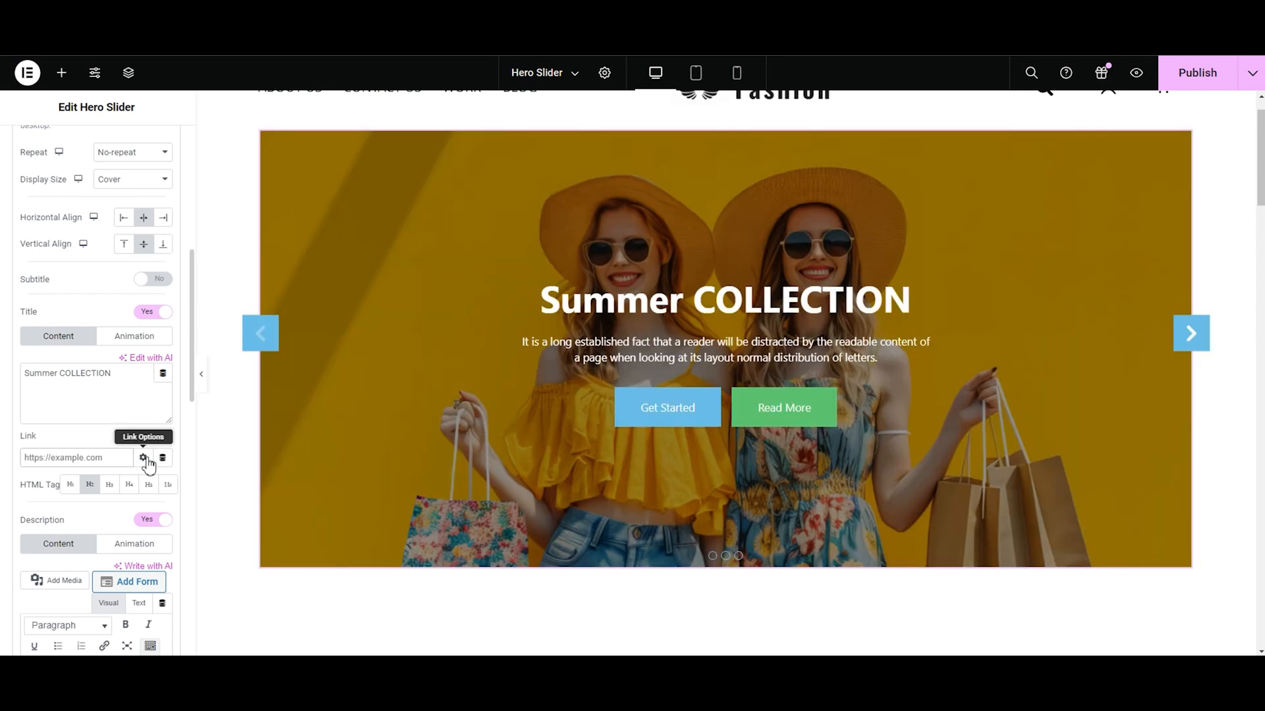
# Step: Examine the title's link options, then try the H1 HTML tag on the title and restore H2
pyautogui.click(143, 457)
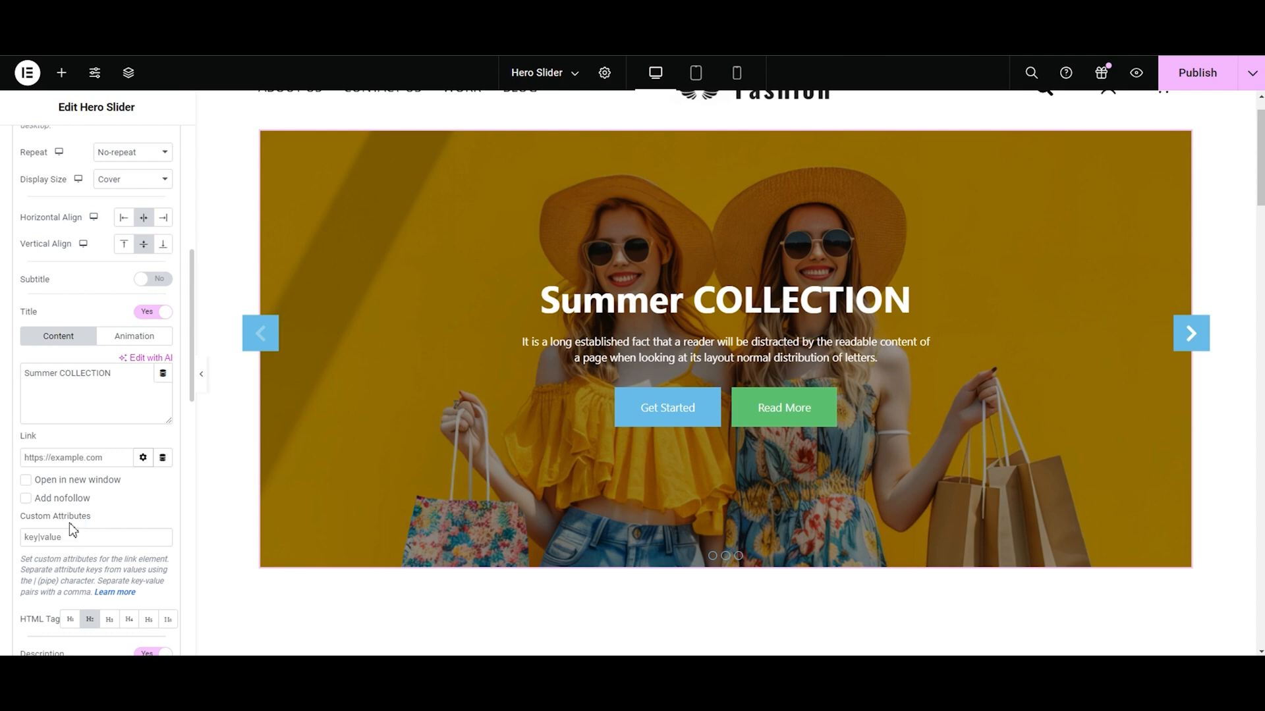
pyautogui.click(143, 464)
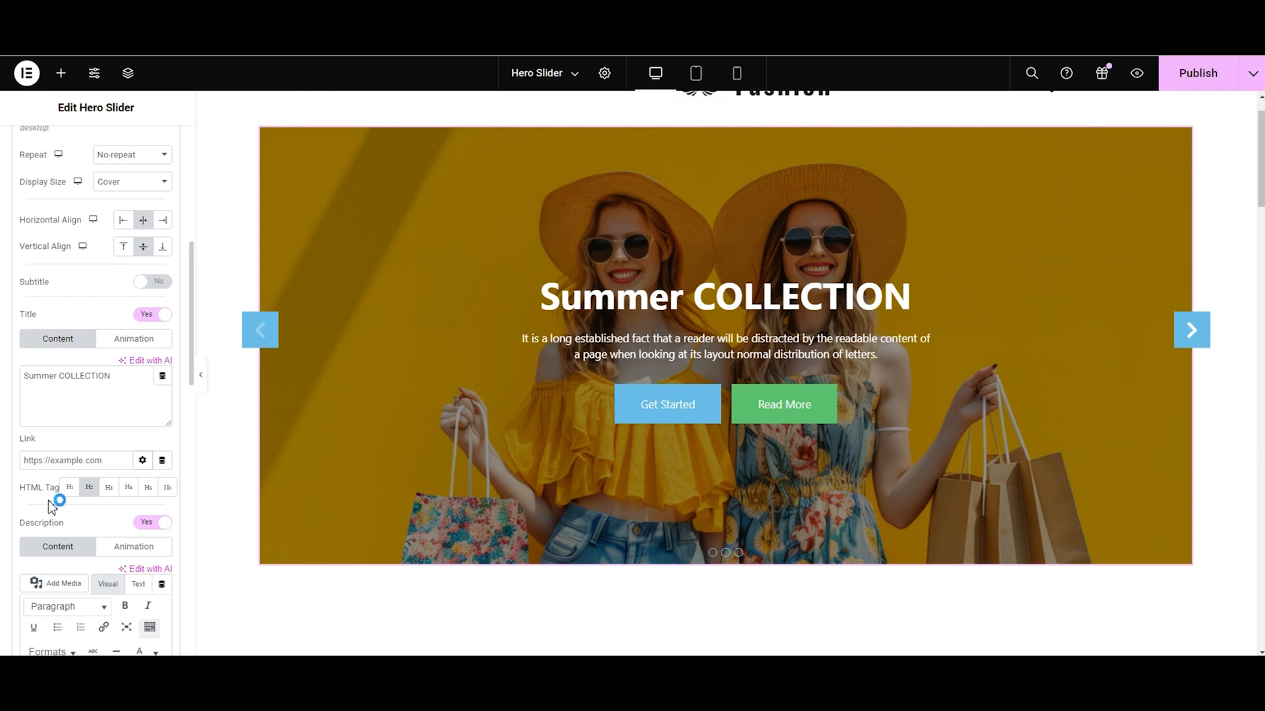
pyautogui.click(70, 501)
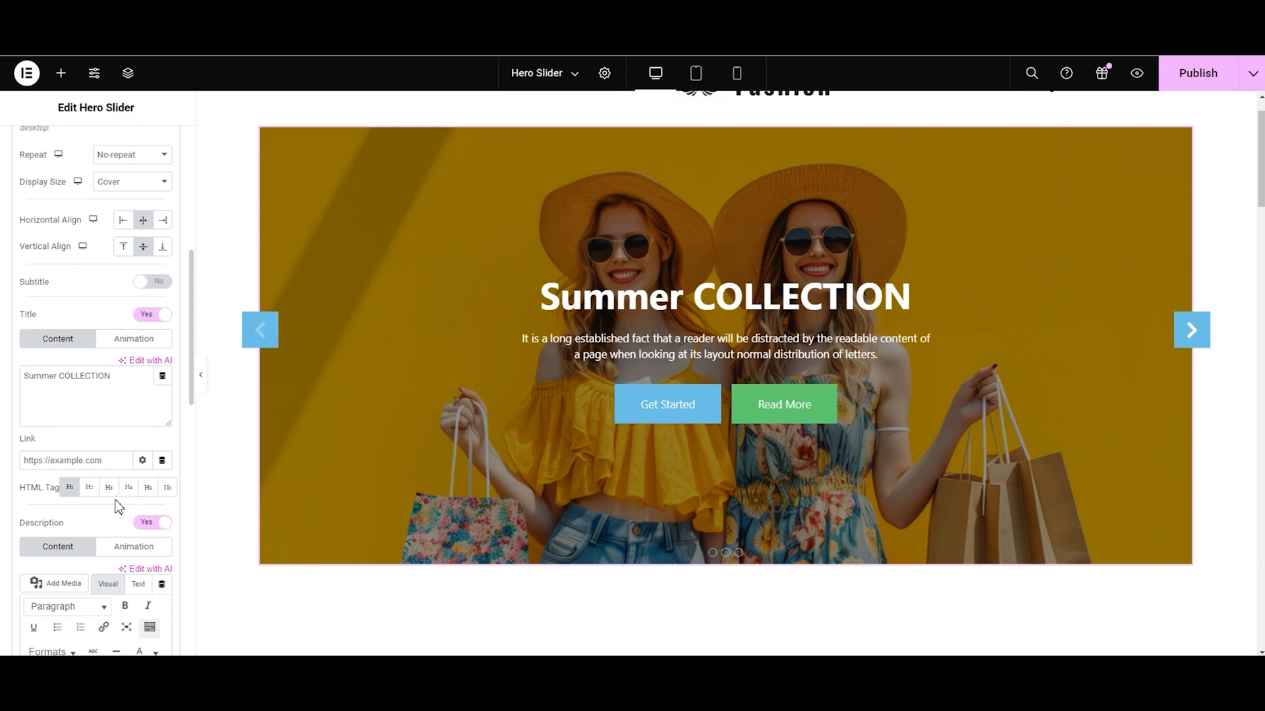
pyautogui.click(86, 492)
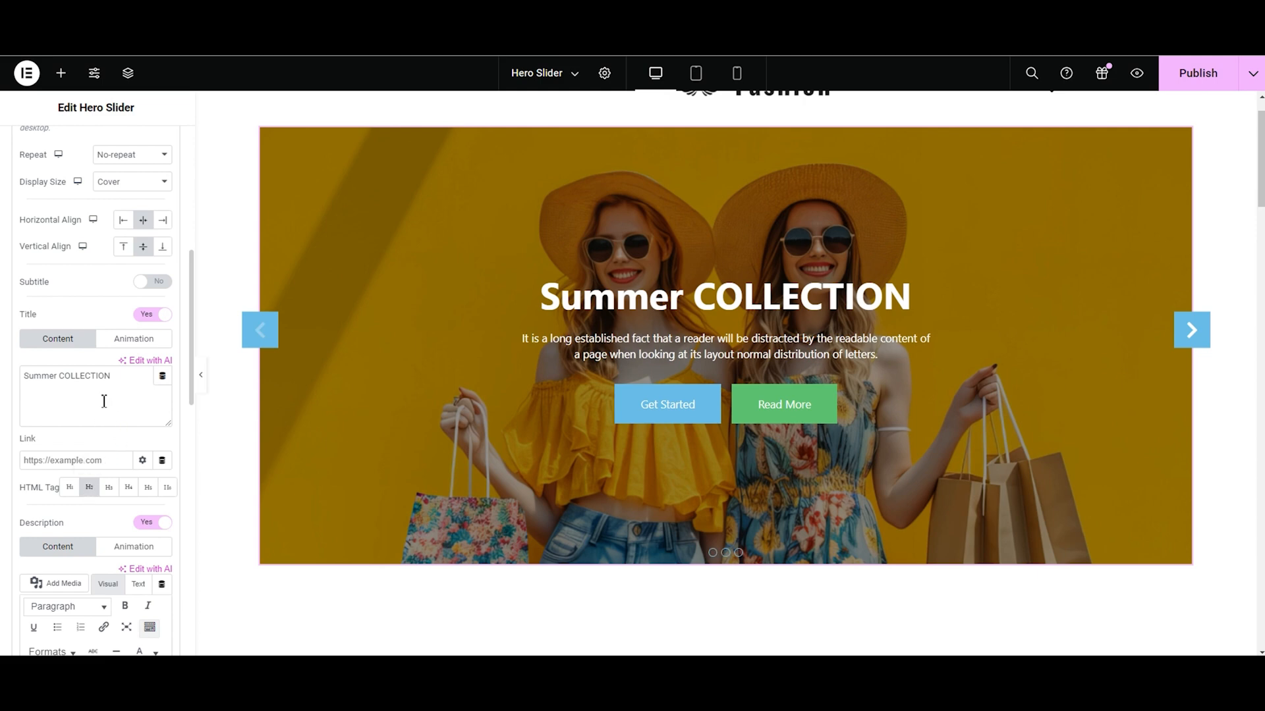
# Step: Try the Fade In Down and Mask From Bottom animation effects on the first slide's title, previewing each by switching slides
pyautogui.click(116, 341)
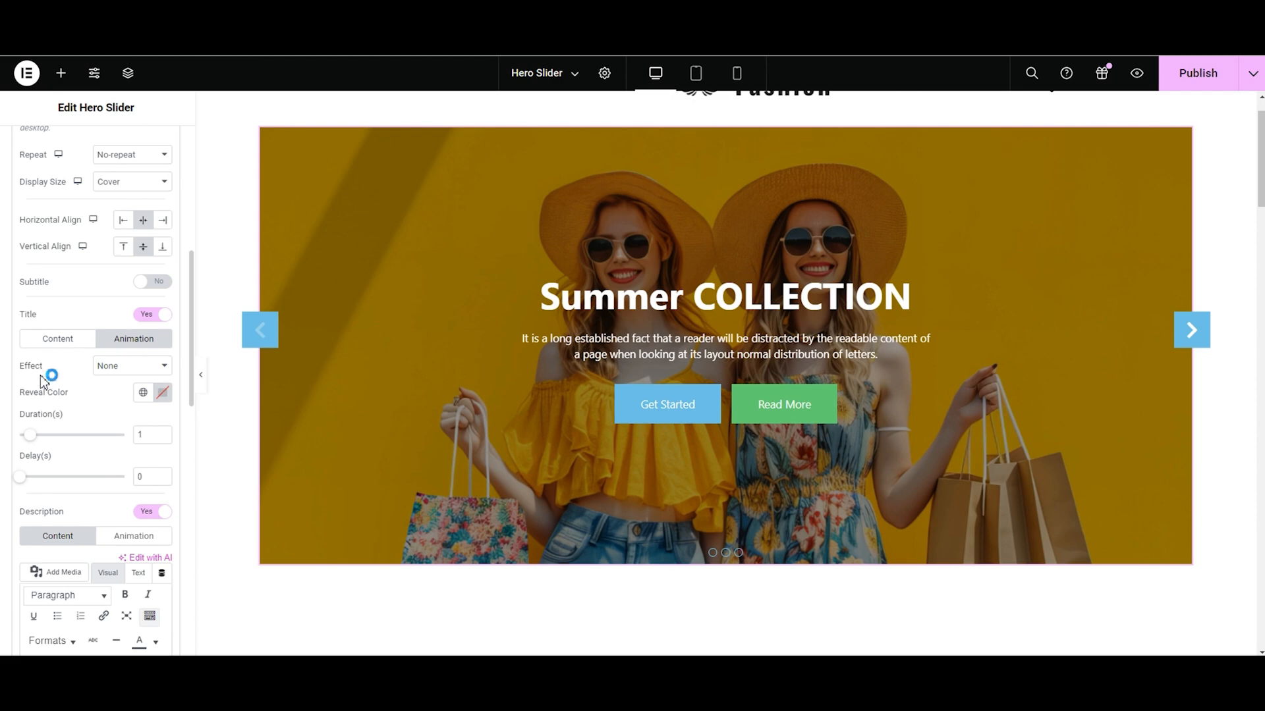
pyautogui.click(112, 367)
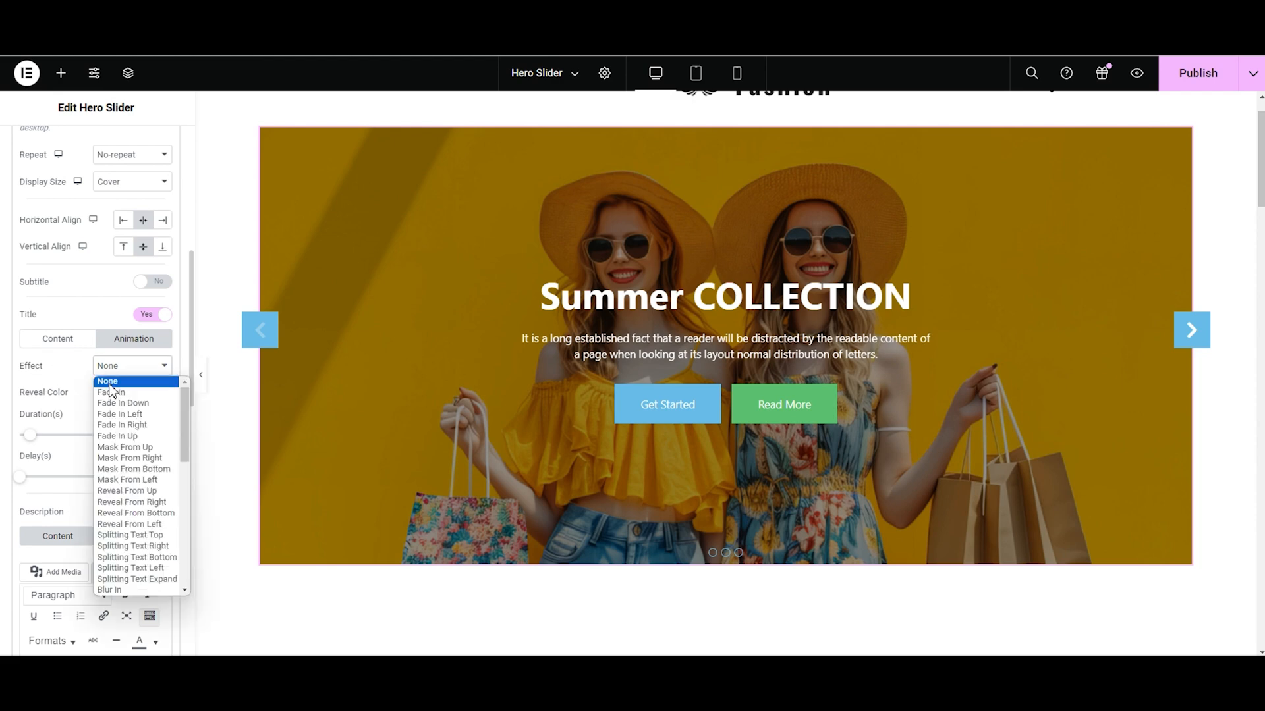
pyautogui.click(116, 403)
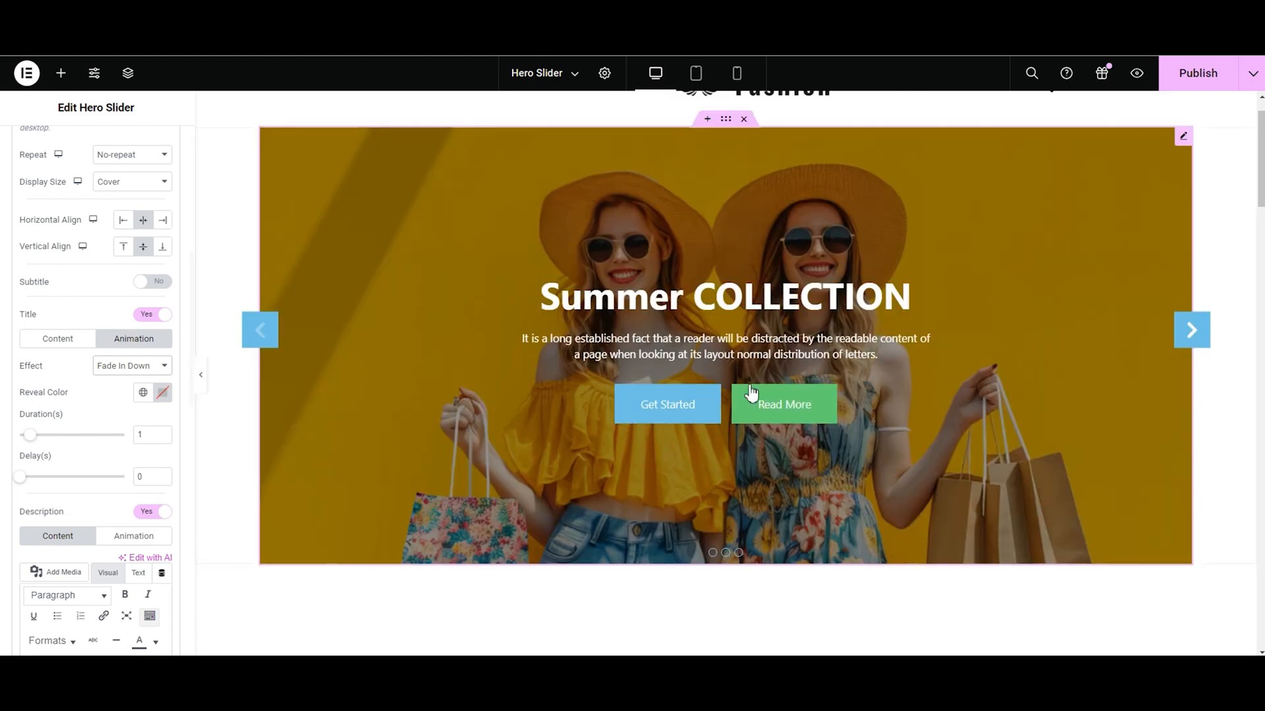
pyautogui.click(1190, 330)
pyautogui.click(277, 336)
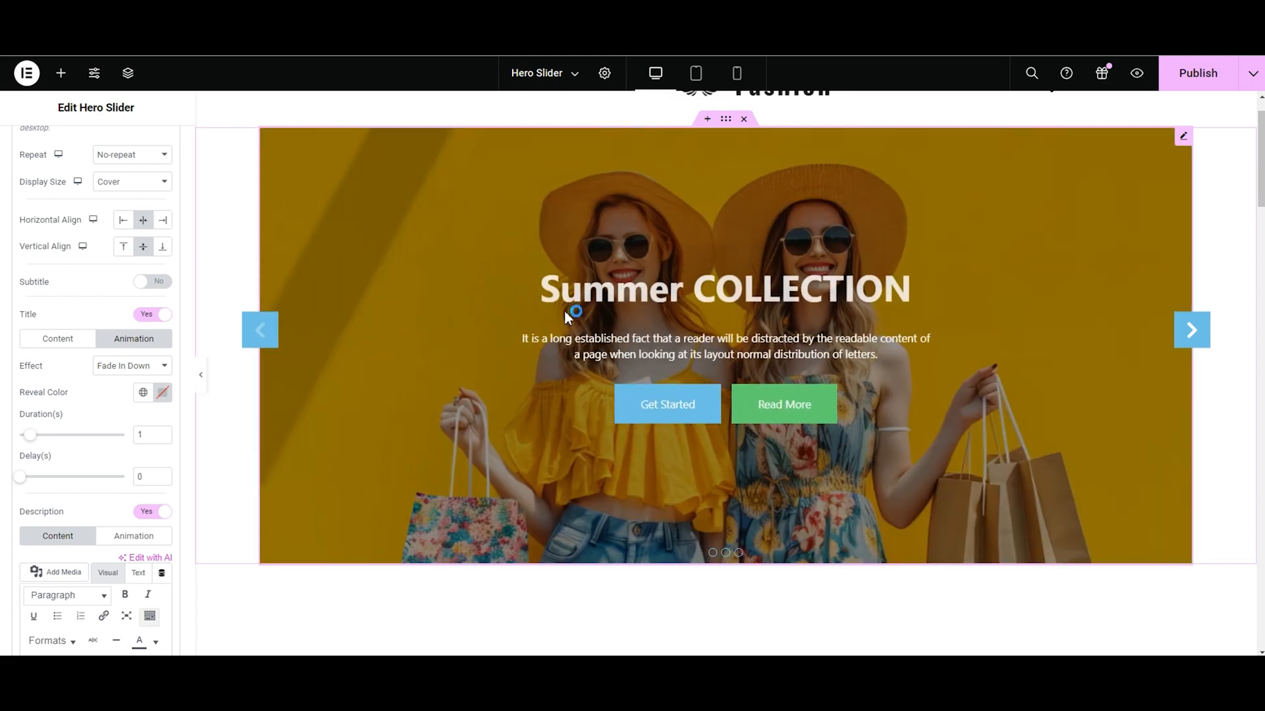
pyautogui.click(142, 366)
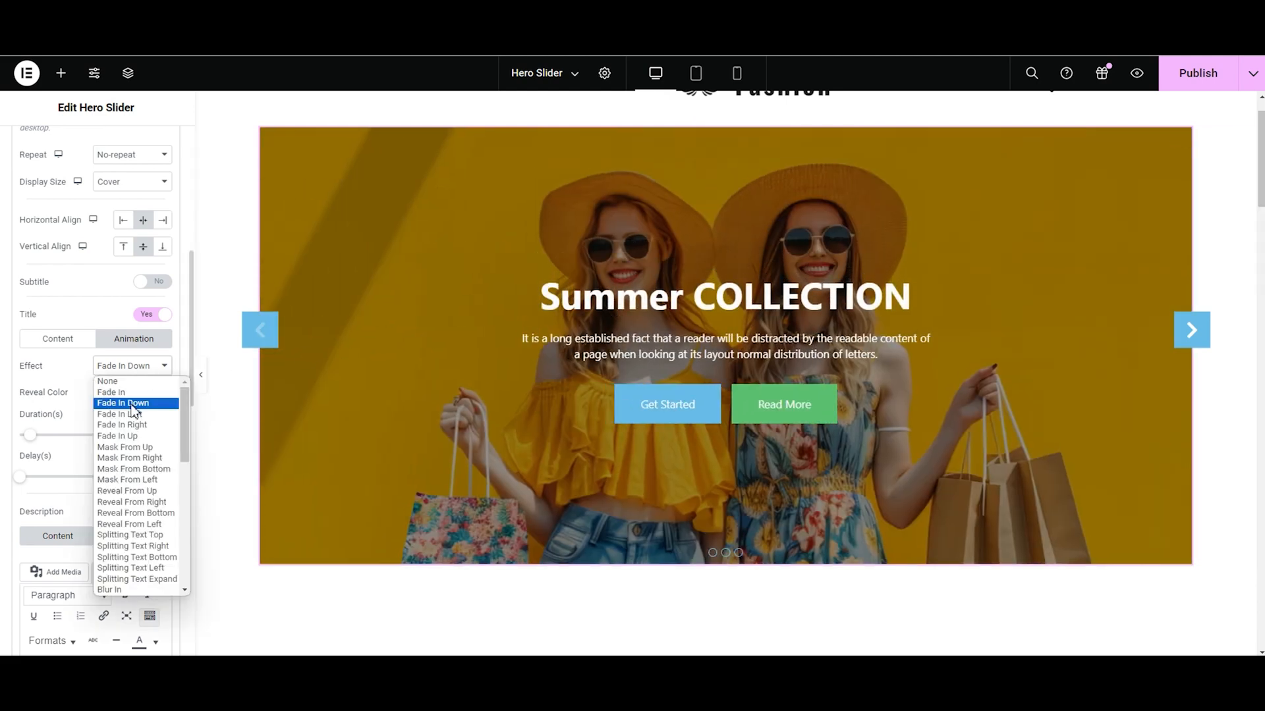
pyautogui.click(135, 469)
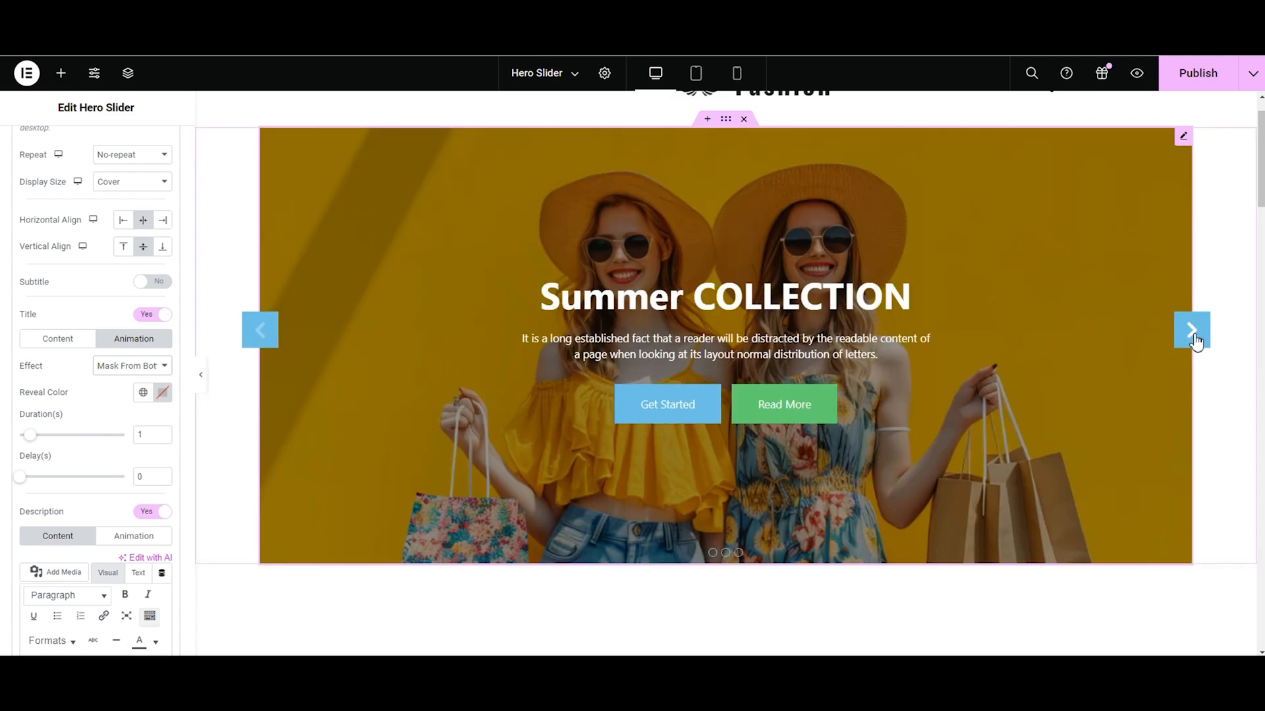
pyautogui.click(1192, 332)
pyautogui.click(261, 340)
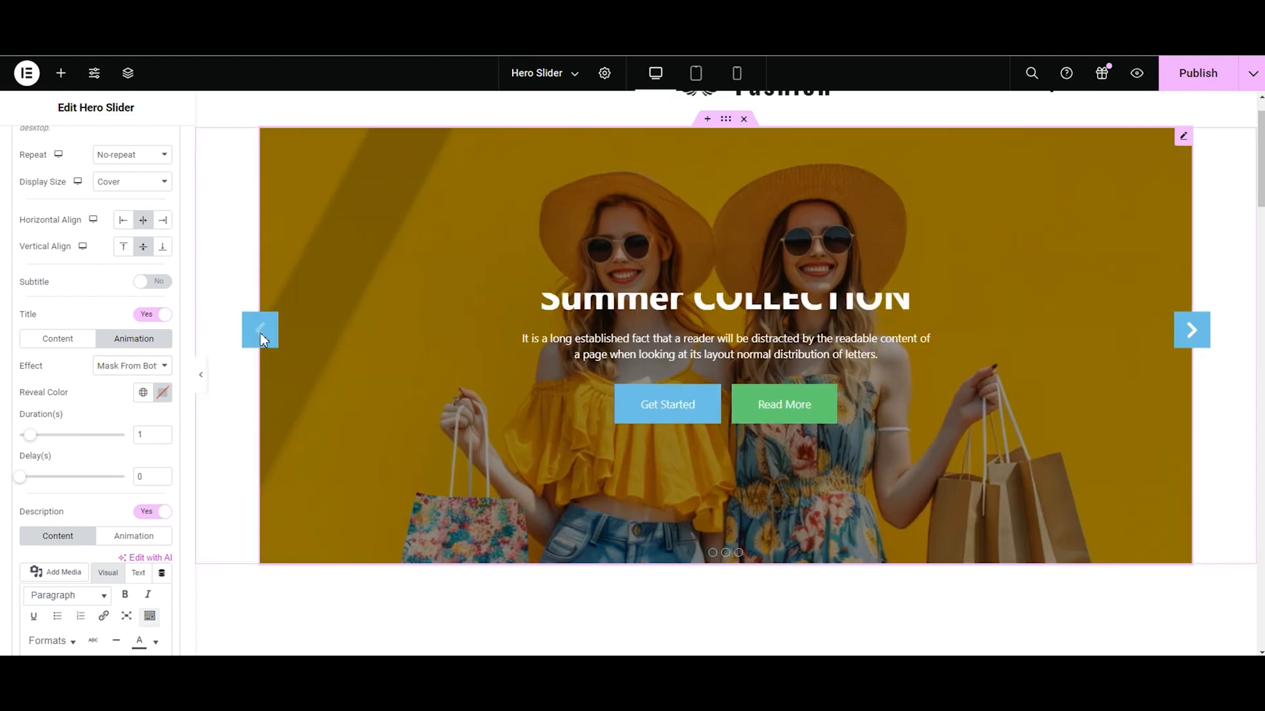
# Step: Try the Splitting Text Right and Blur In effects on the first slide's title, replaying the slide after each choice
pyautogui.click(127, 367)
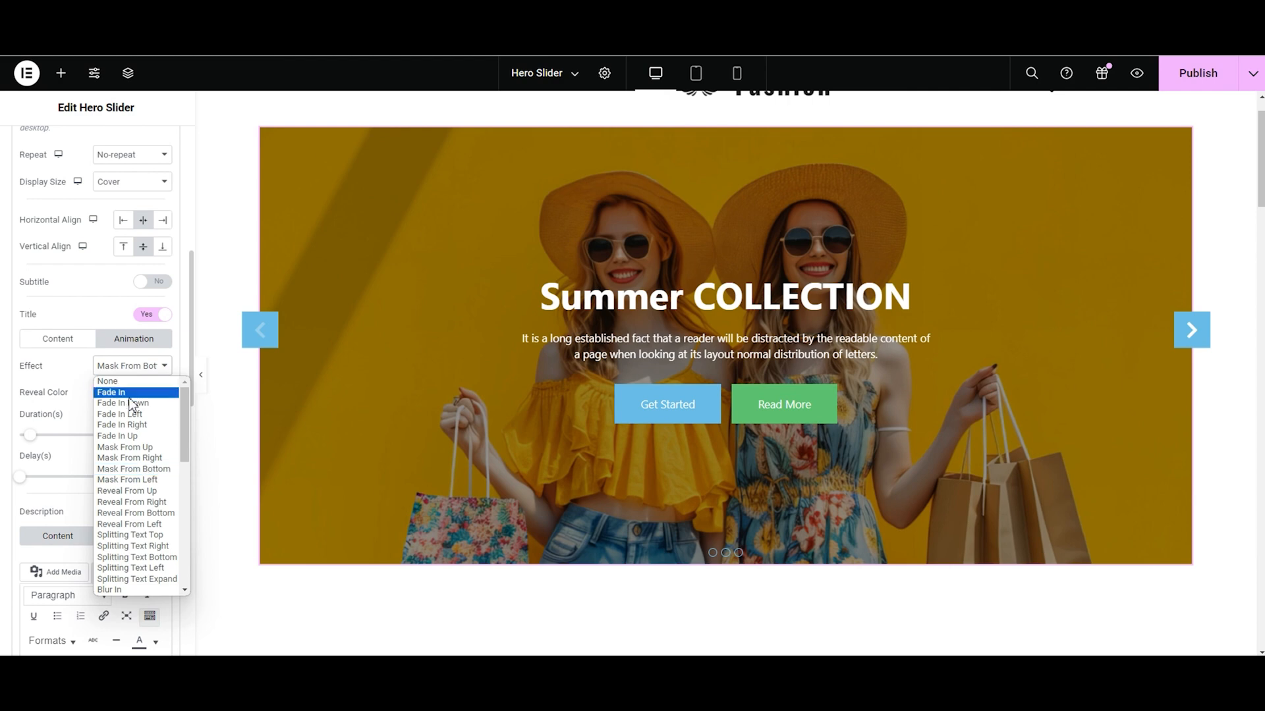
pyautogui.click(143, 550)
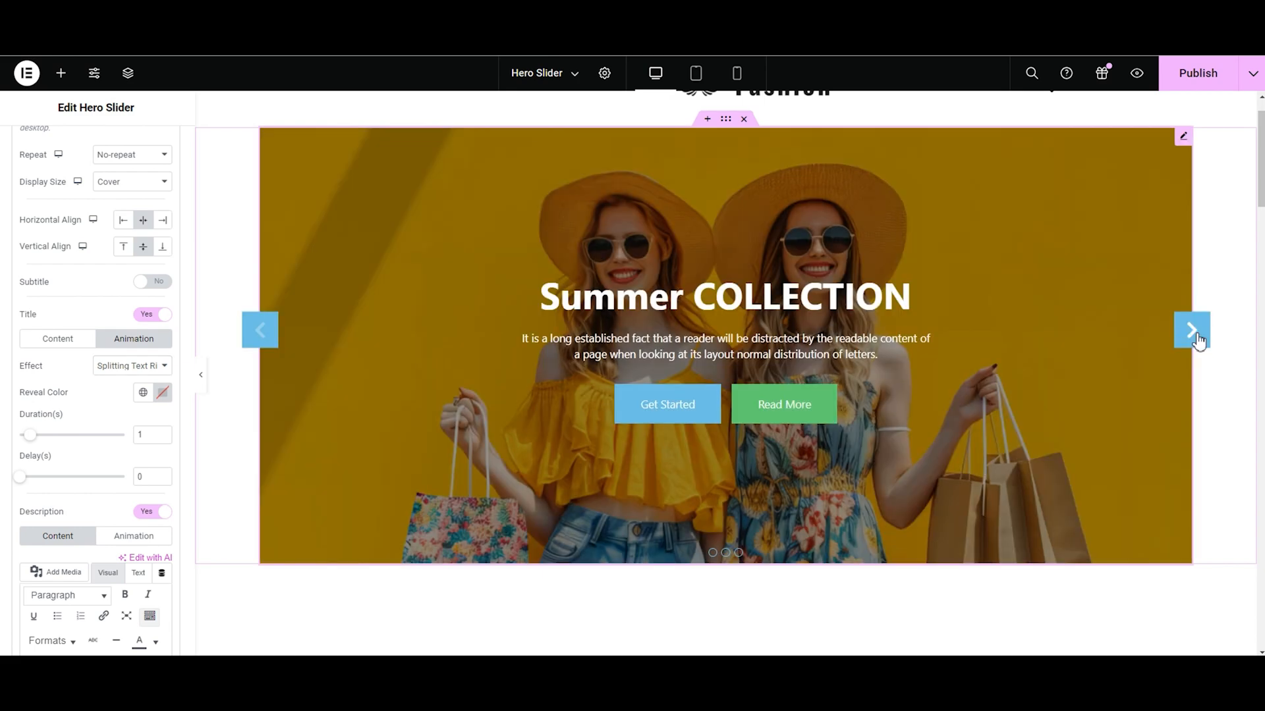
pyautogui.click(1190, 331)
pyautogui.click(271, 342)
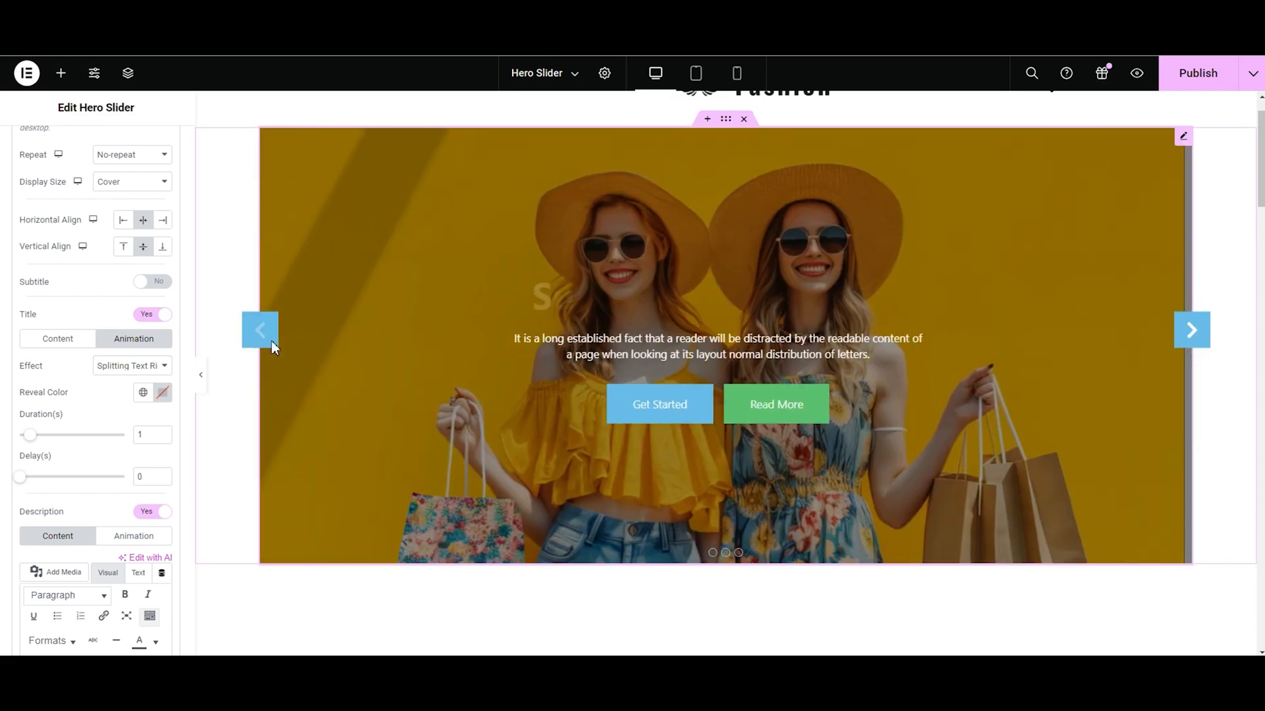
pyautogui.click(157, 367)
pyautogui.click(141, 591)
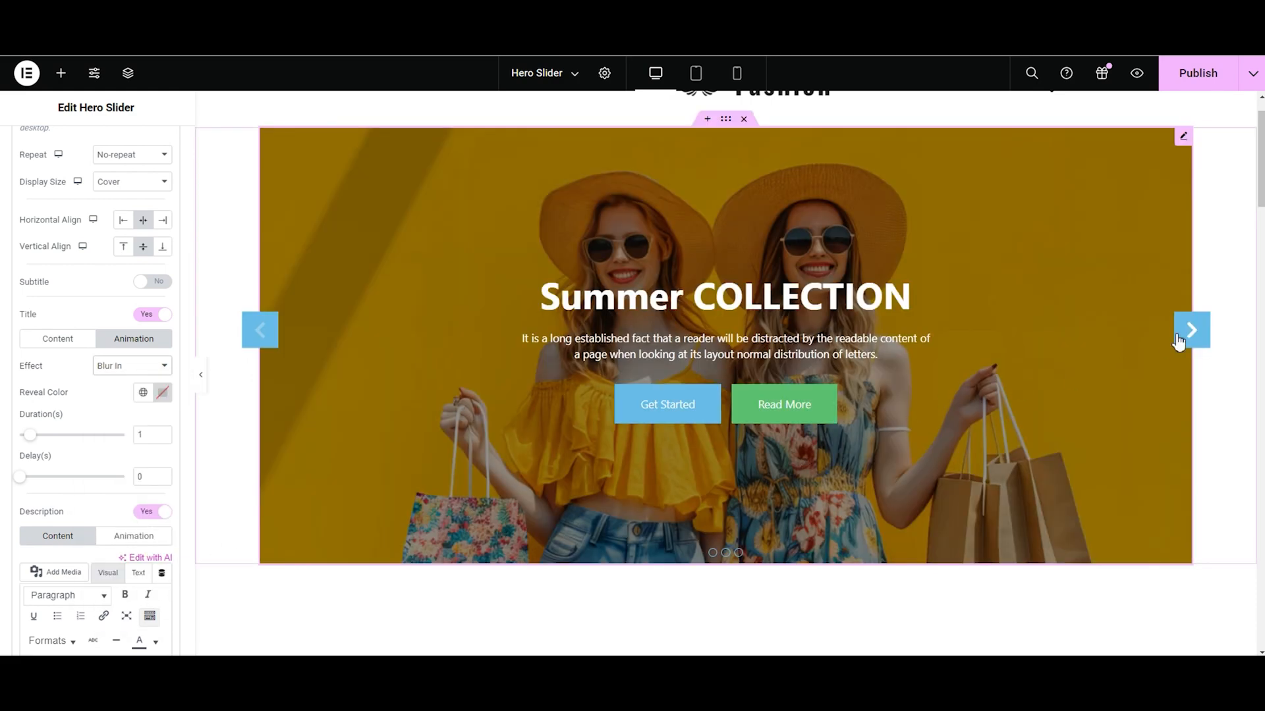
pyautogui.click(1178, 338)
pyautogui.click(262, 334)
# Step: Try the Reveal From Right animation effect on the first slide's title and replay the slide to preview it
pyautogui.click(135, 367)
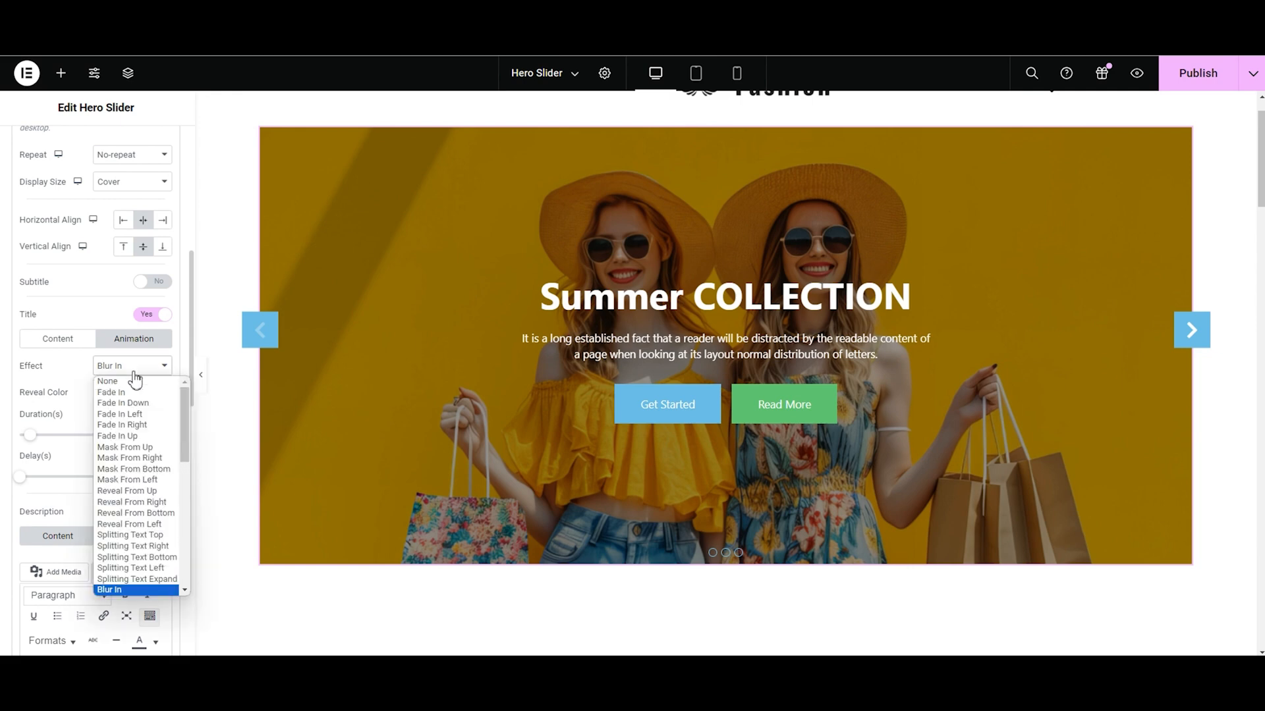
pyautogui.click(135, 503)
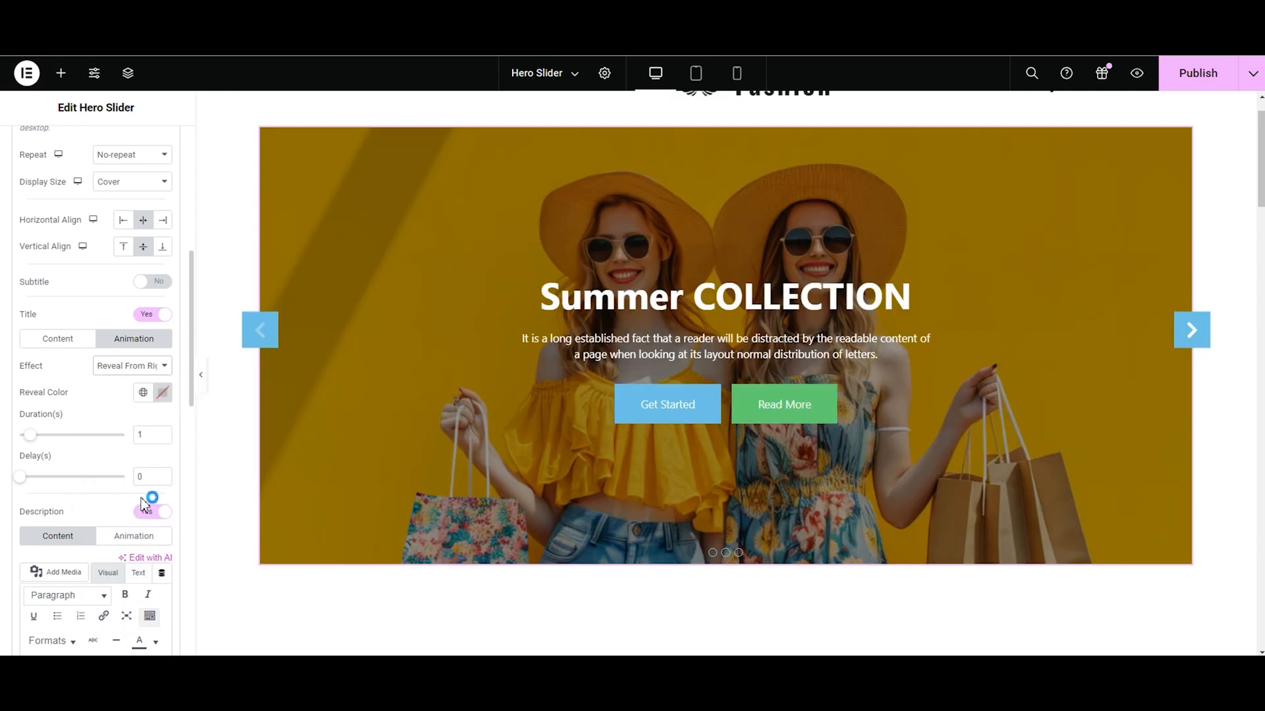
pyautogui.click(1181, 345)
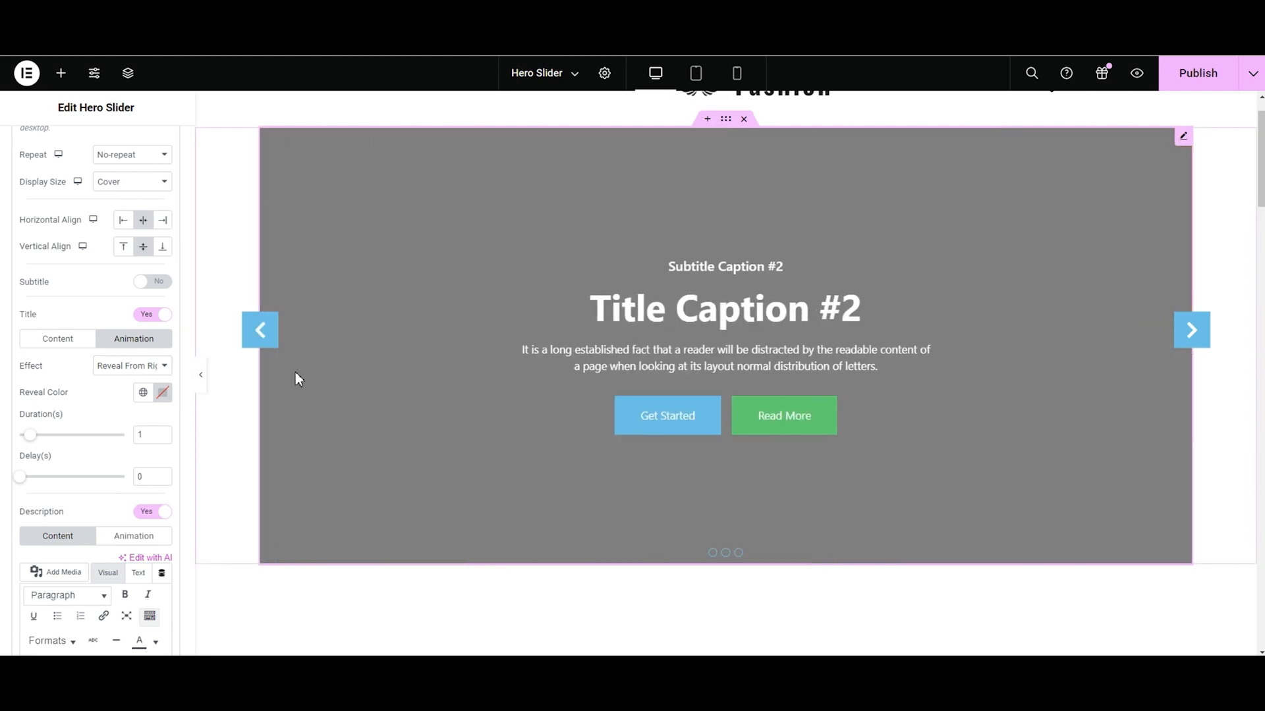
pyautogui.click(272, 333)
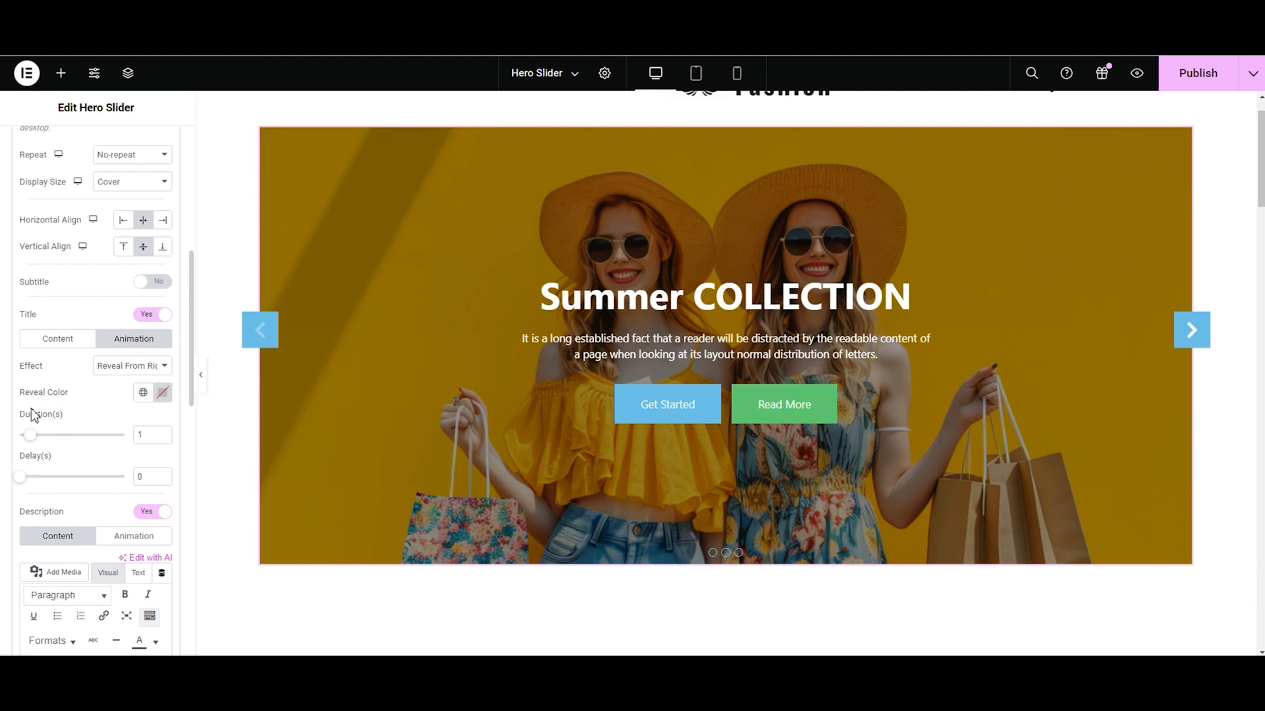
# Step: Set the title animation's reveal color to cyan with the Reveal From Right effect and replay the first slide
pyautogui.click(137, 366)
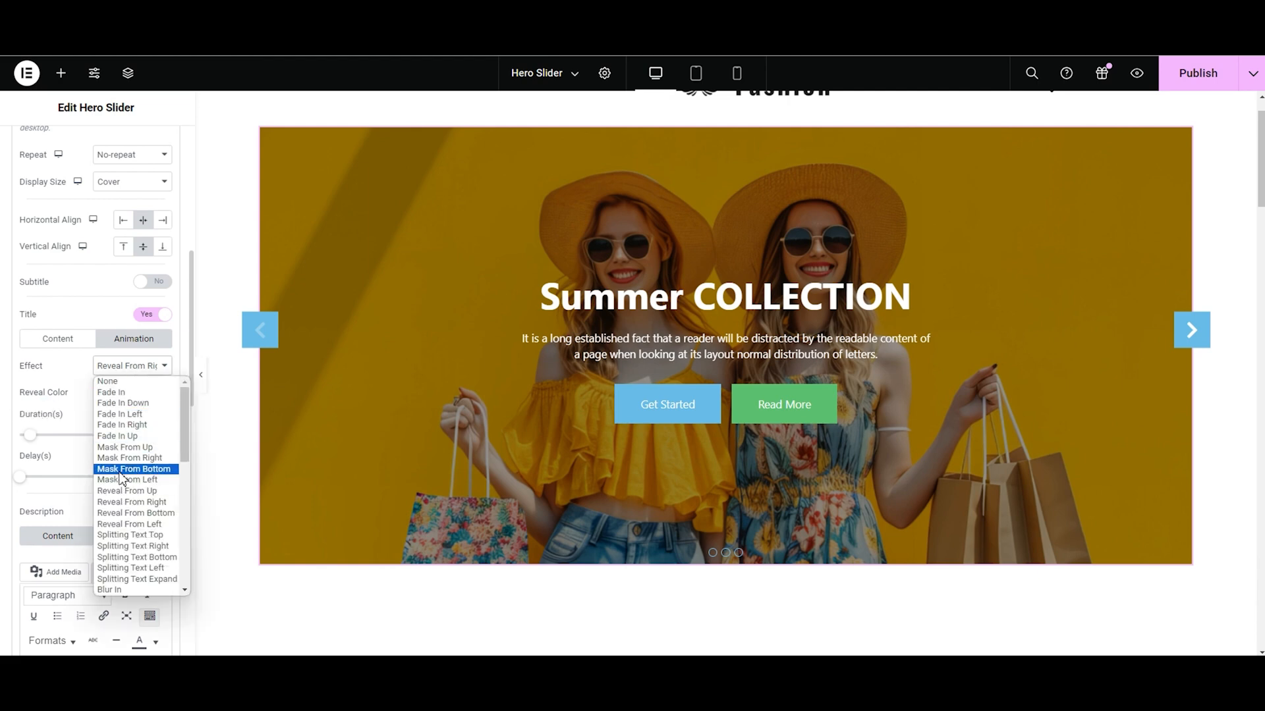
pyautogui.click(126, 505)
pyautogui.click(162, 392)
pyautogui.moveTo(164, 561); pyautogui.dragTo(216, 451)
pyautogui.moveTo(80, 570); pyautogui.dragTo(164, 570)
pyautogui.click(236, 465)
pyautogui.click(114, 401)
pyautogui.click(1192, 331)
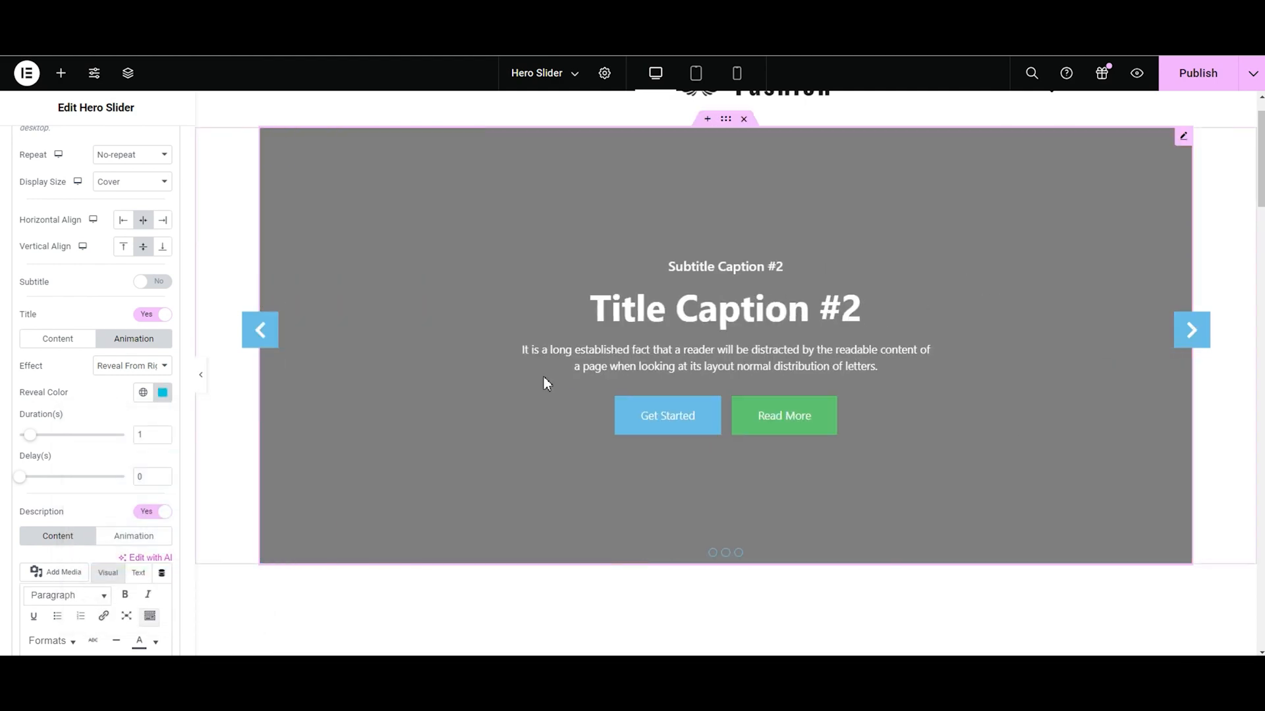
pyautogui.click(265, 334)
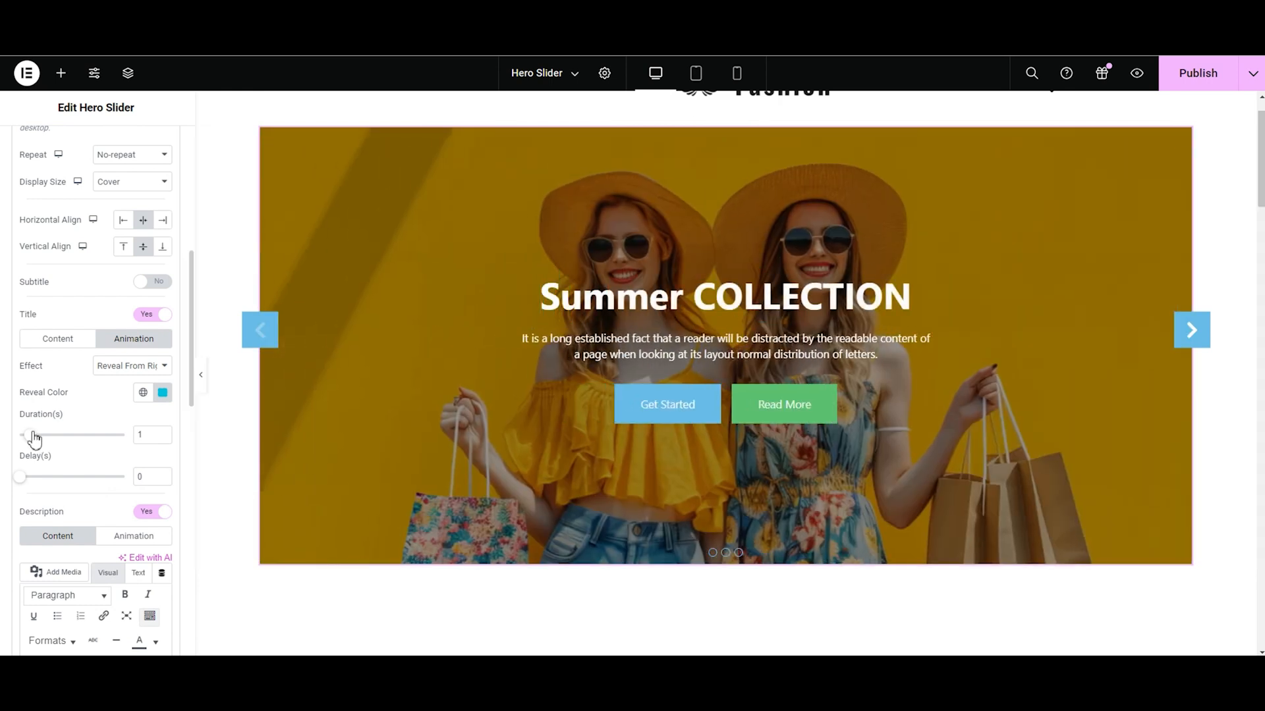
# Step: Try a title animation duration of 1.8 seconds, then raise it to 7.2 seconds, replaying the first slide after each change
pyautogui.moveTo(31, 438); pyautogui.dragTo(39, 437)
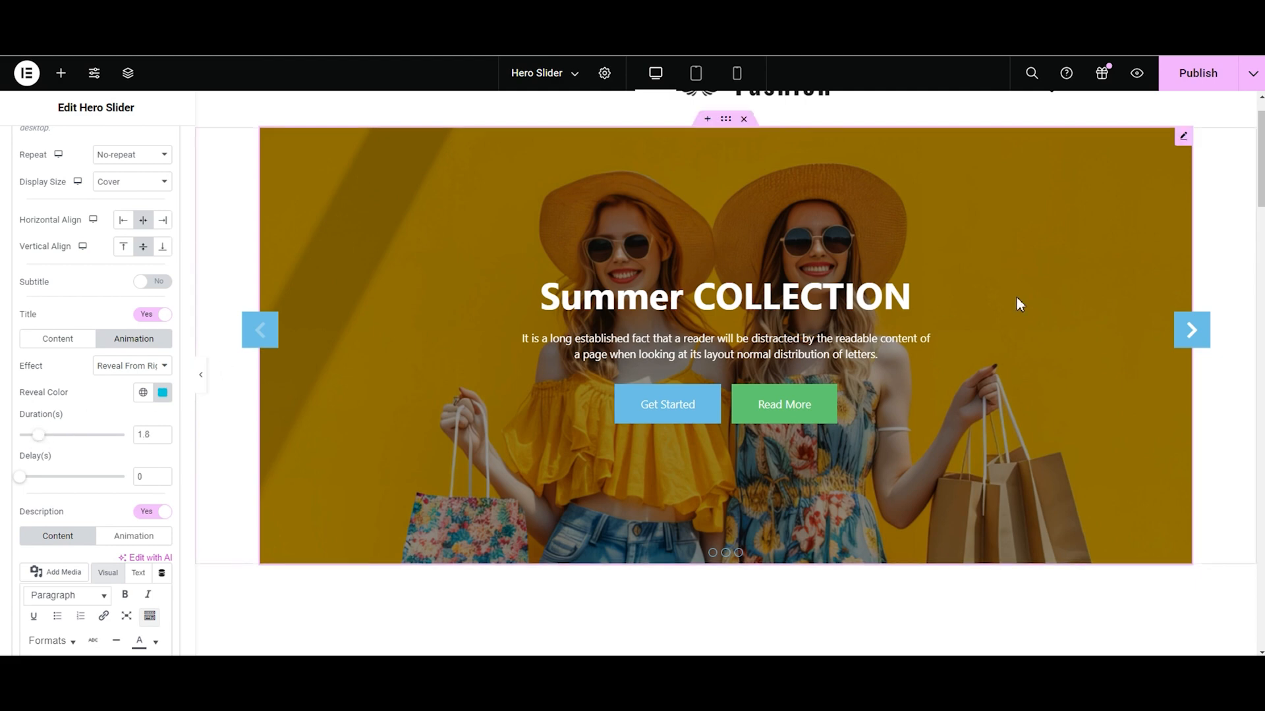
pyautogui.click(1193, 330)
pyautogui.click(255, 345)
pyautogui.moveTo(39, 437); pyautogui.dragTo(26, 437)
pyautogui.click(1187, 334)
pyautogui.click(265, 338)
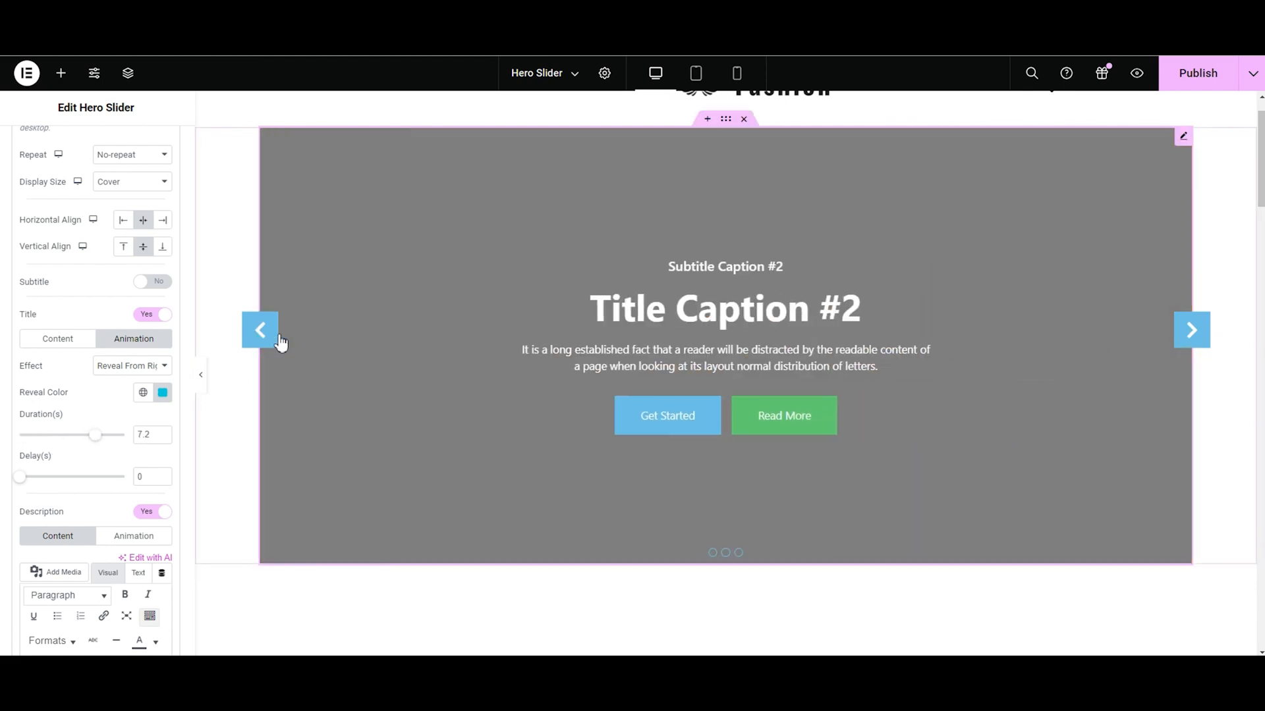
pyautogui.click(269, 337)
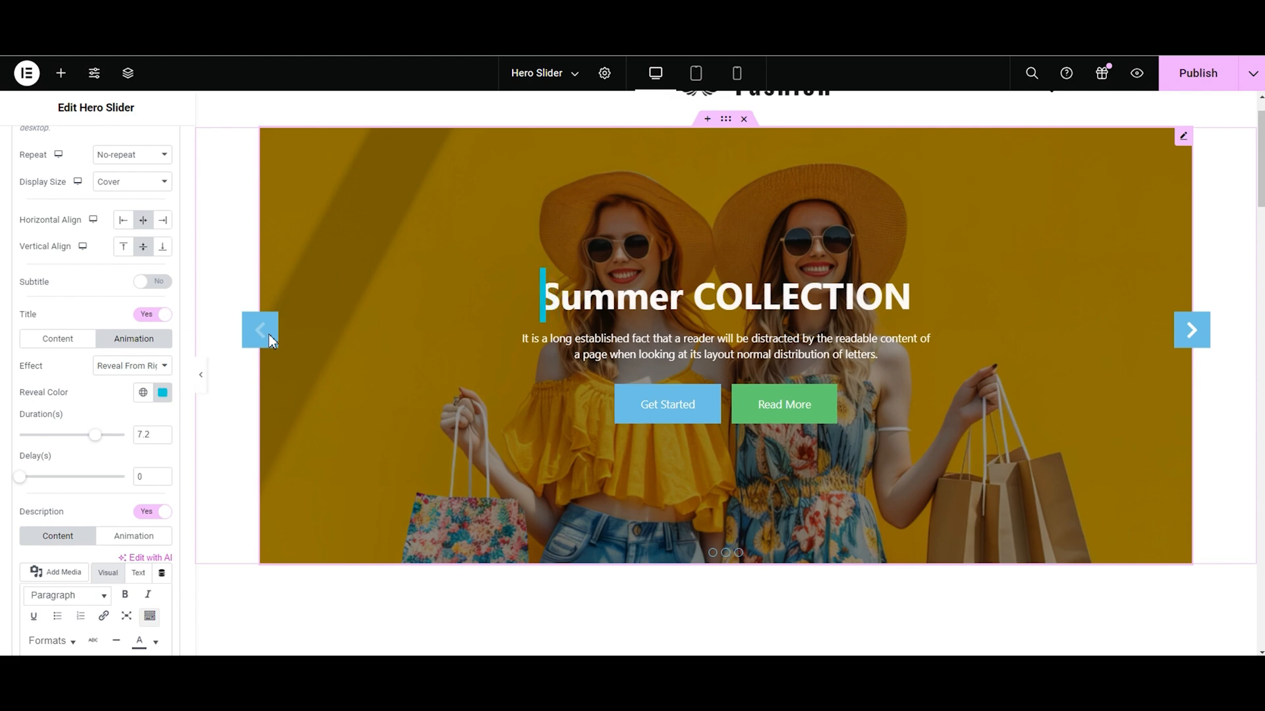
# Step: Try a 3.5-second title animation delay, reduce it to 1 second, and set the title's effect to None
pyautogui.moveTo(26, 483); pyautogui.dragTo(56, 480)
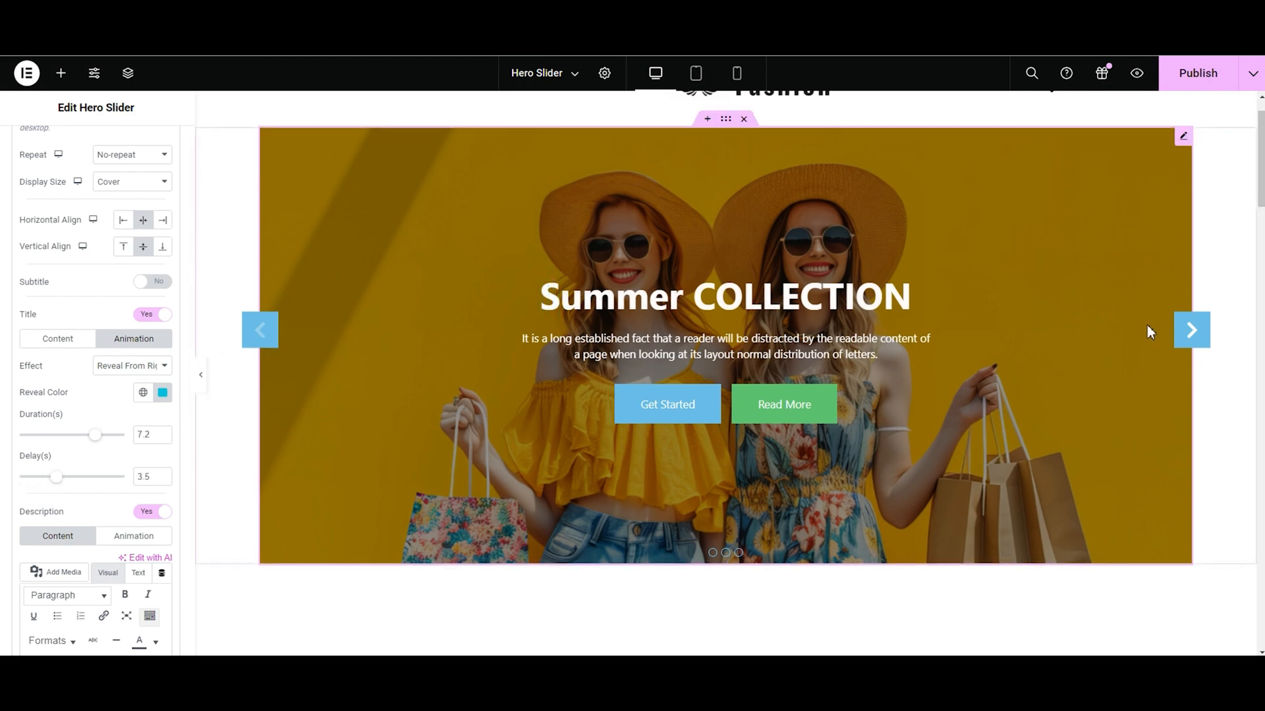
pyautogui.click(135, 367)
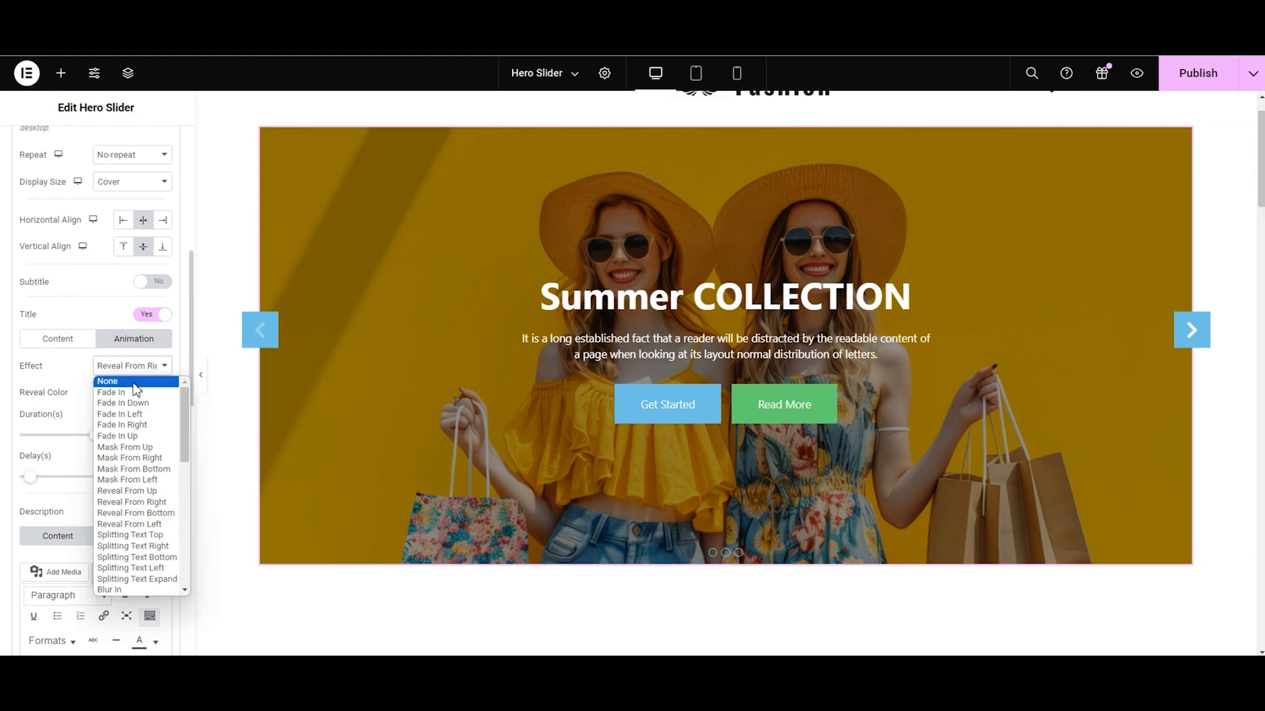
pyautogui.click(135, 382)
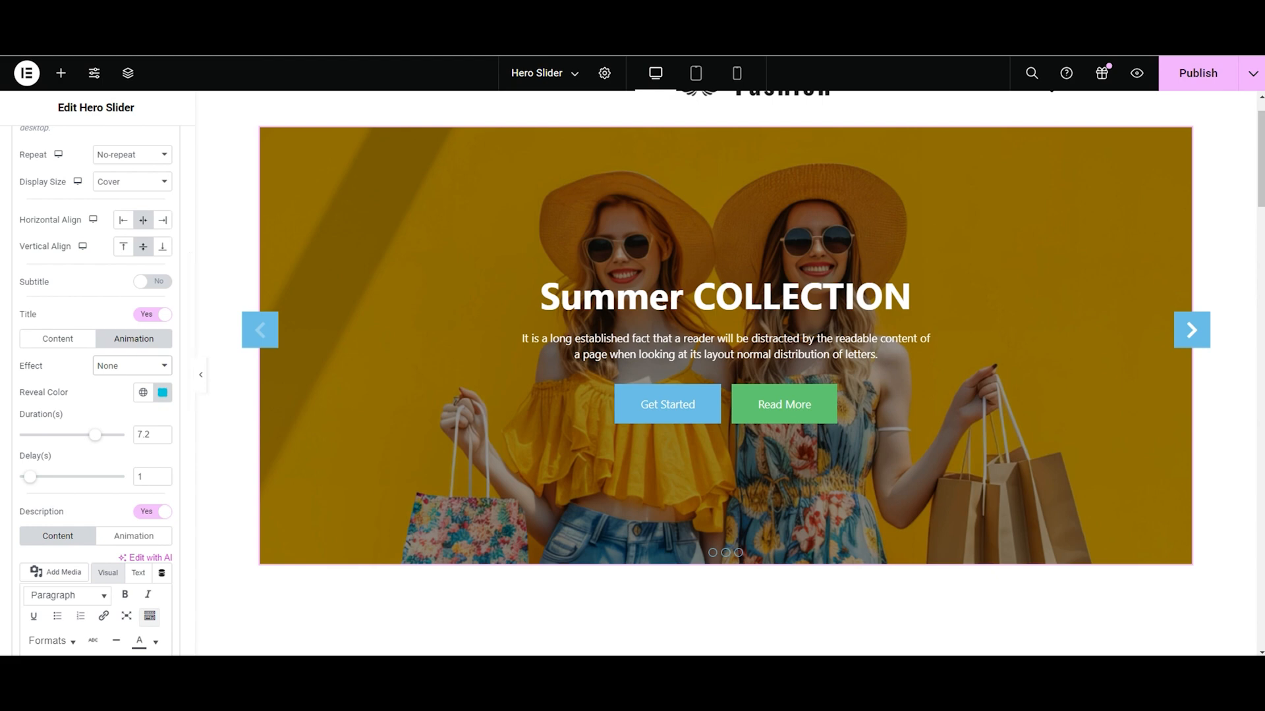
# Step: Switch the first slide's description off and back on
pyautogui.scroll(3, 192, 296)
pyautogui.scroll(-1, 191, 313)
pyautogui.moveTo(191, 313); pyautogui.dragTo(193, 387)
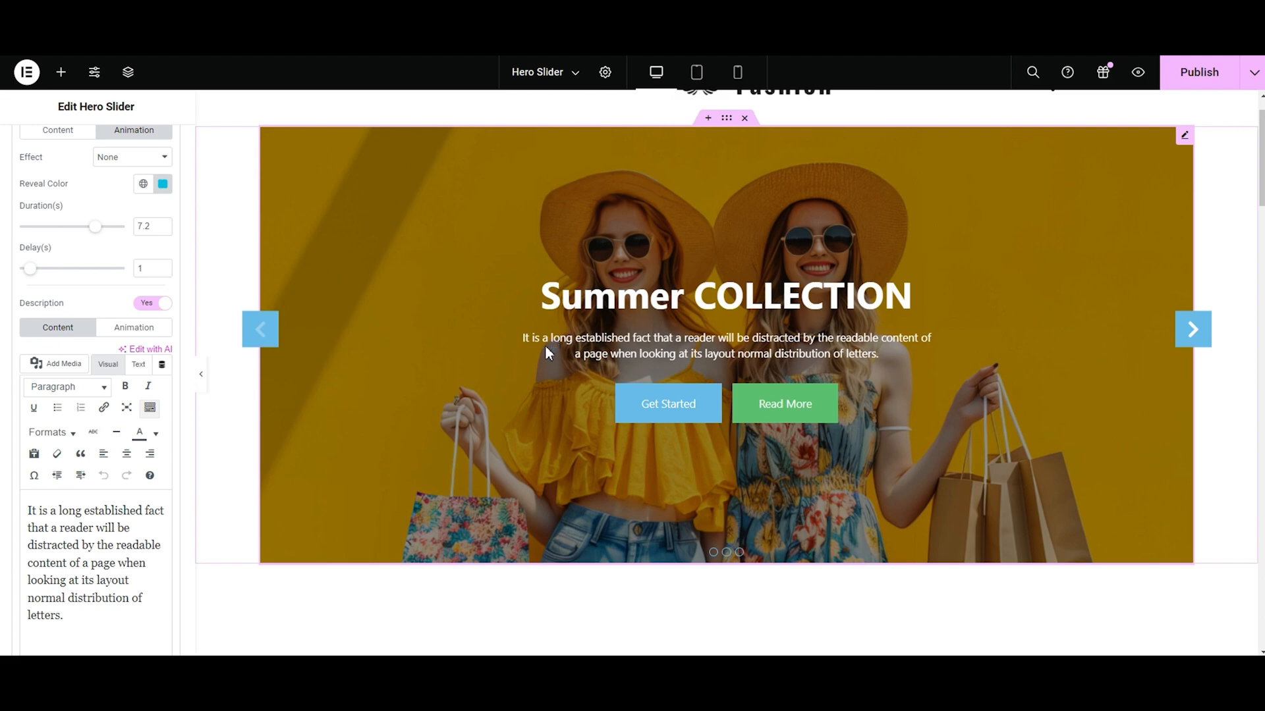
pyautogui.click(149, 304)
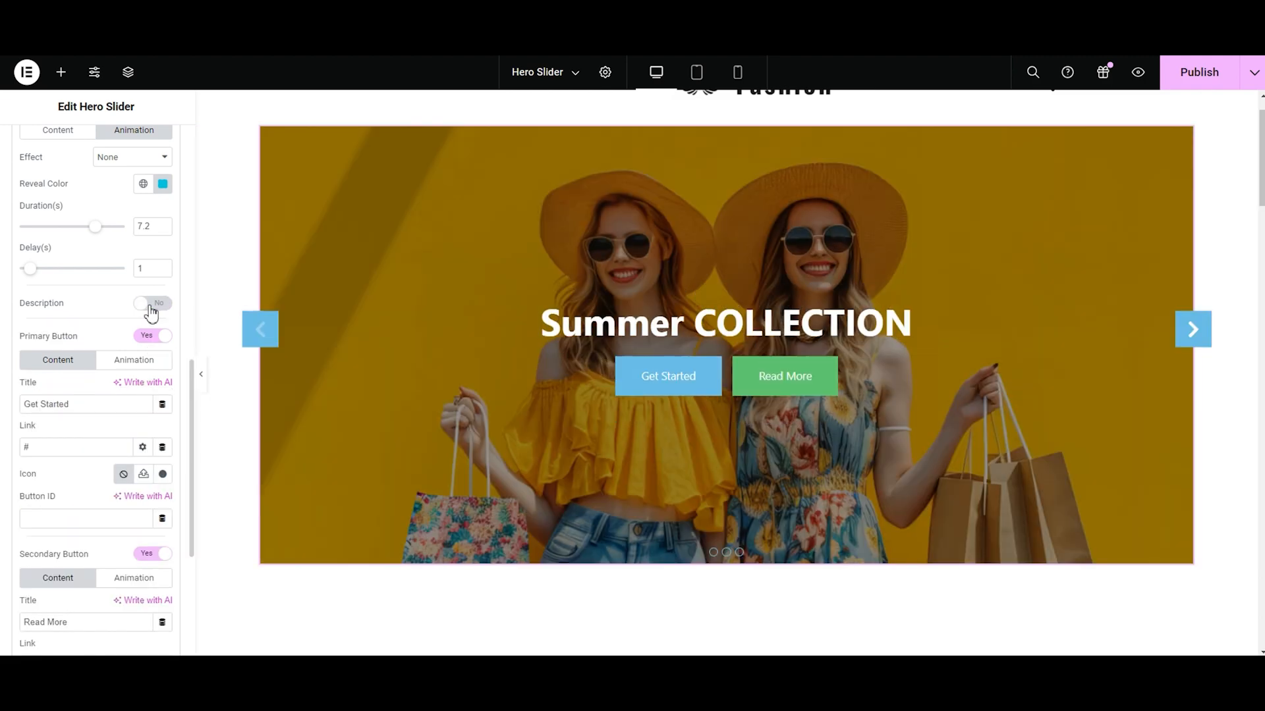
pyautogui.click(150, 304)
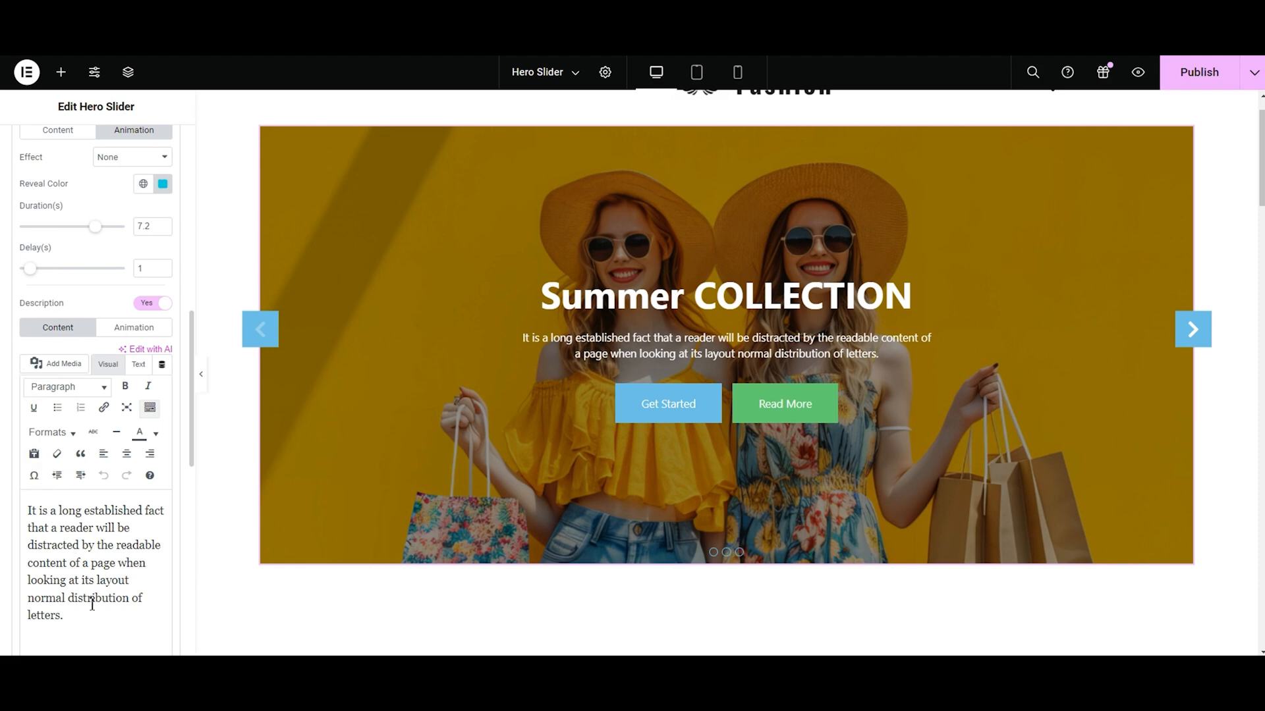
# Step: Replace the first slide's description with "Step into summer with our latest collection: colorful dresses, lightweight tops, stylish shorts, trendy sandals, and chic accessories await you!"
pyautogui.click(190, 478)
pyautogui.moveTo(193, 480); pyautogui.dragTo(189, 339)
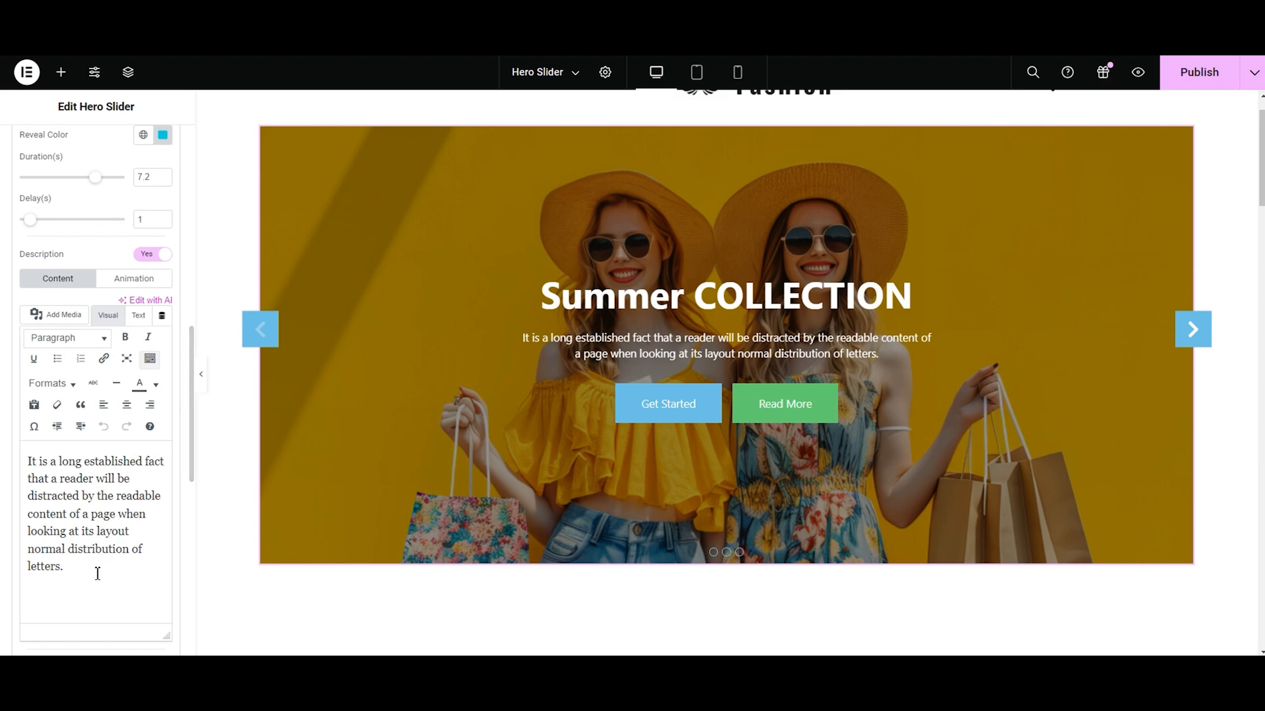
pyautogui.moveTo(97, 574); pyautogui.dragTo(31, 448)
pyautogui.write('Step into summer with our latest collection: colorful dresses, lightweight tops, stylish shorts, trendy sandals, and chic accessories await you')
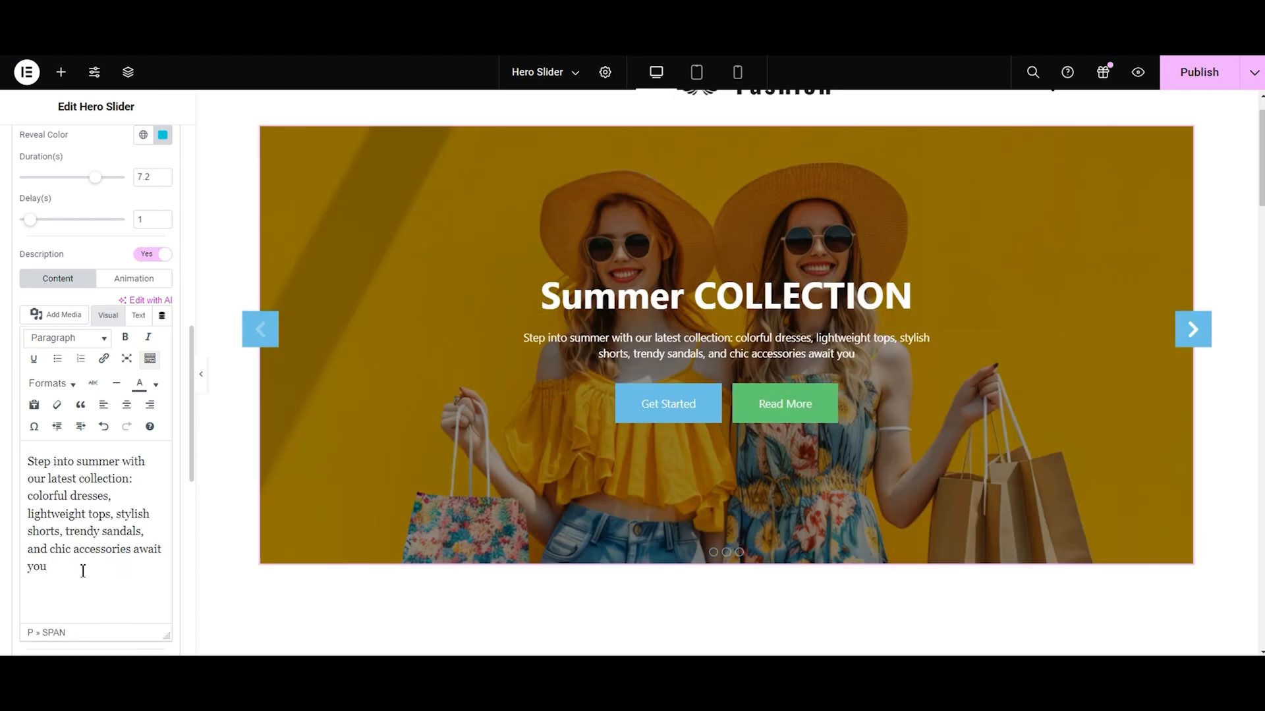
pyautogui.write('!')
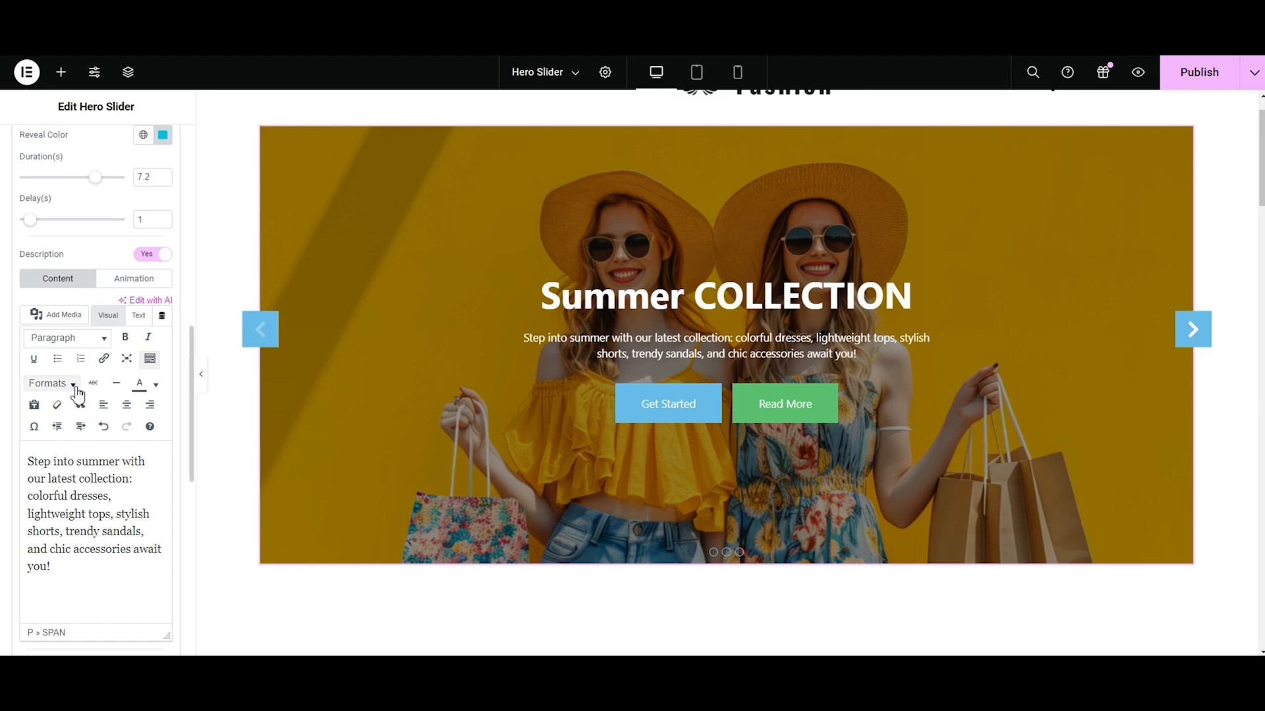
# Step: Try the Heading 1, Heading 4 and Heading 6 formats on the first slide's description, then restore Paragraph
pyautogui.click(66, 322)
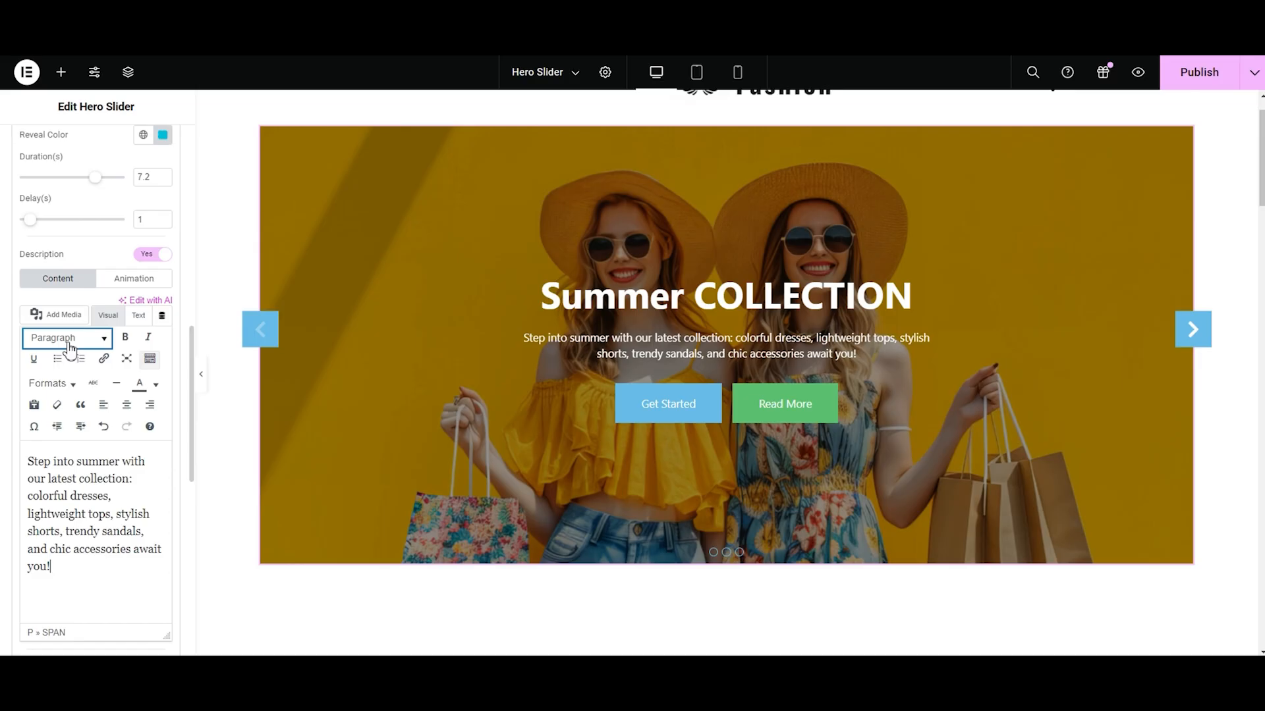
pyautogui.click(68, 344)
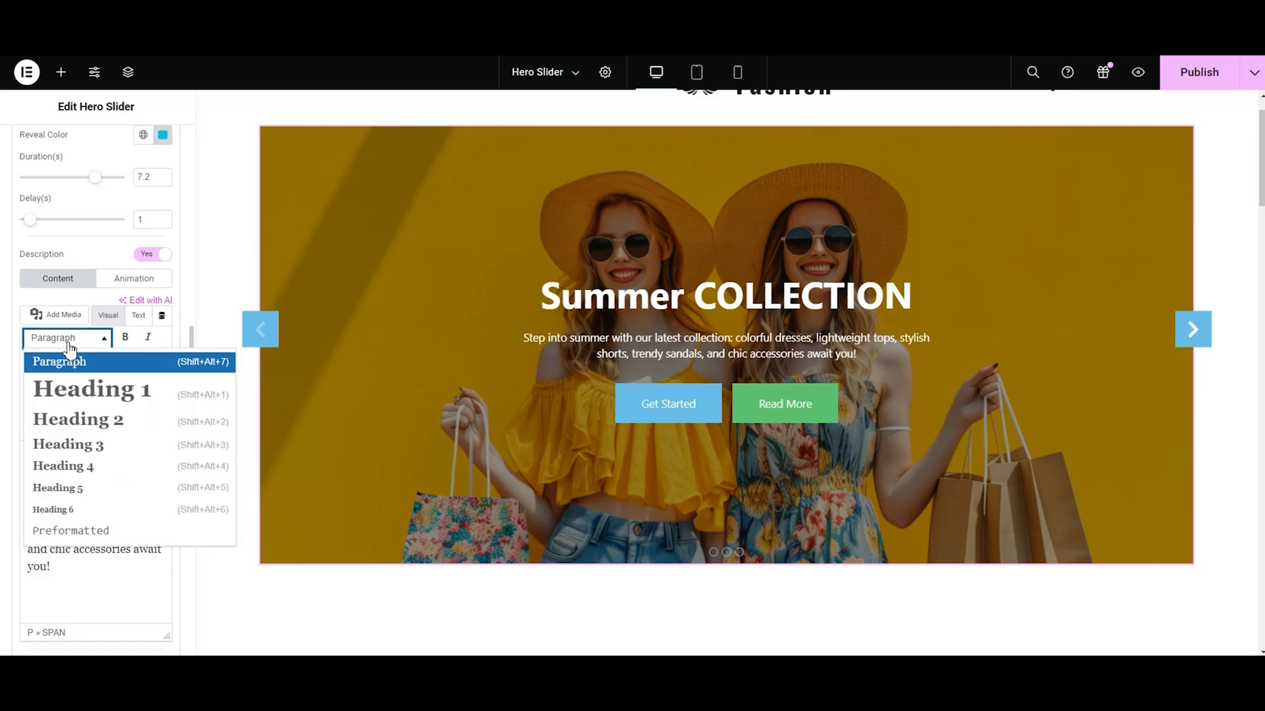
pyautogui.click(69, 401)
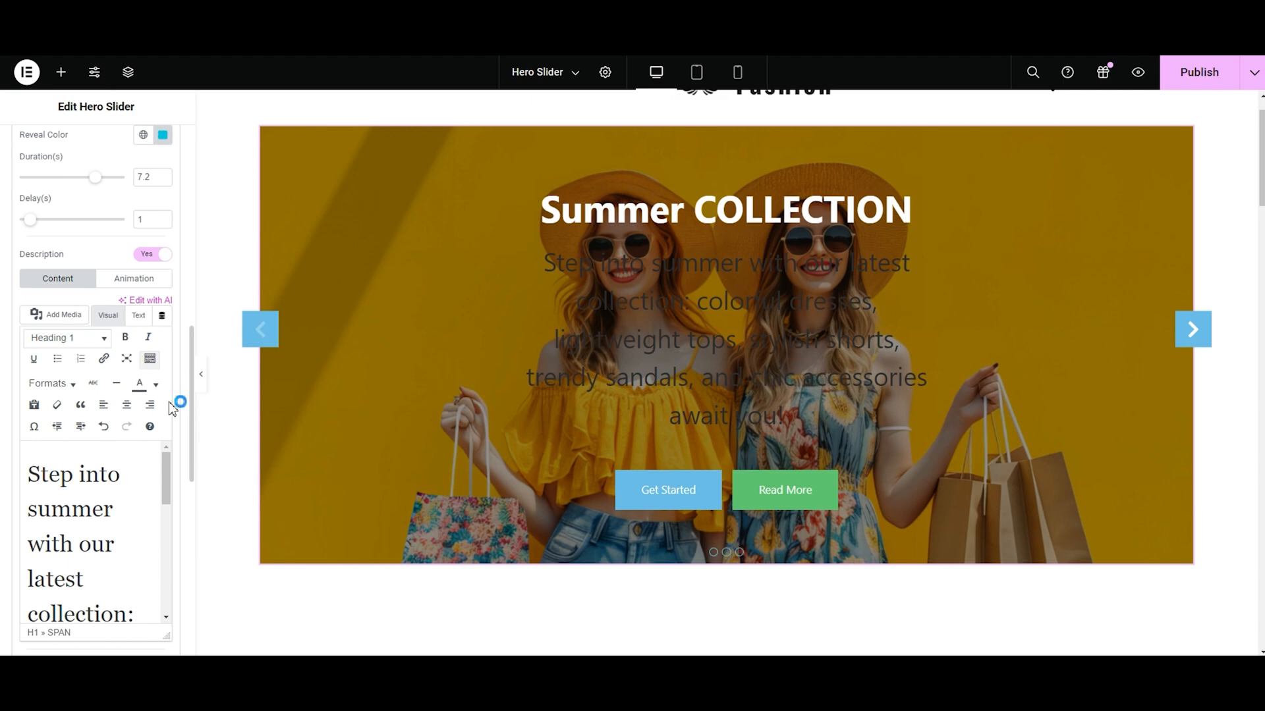
pyautogui.click(79, 343)
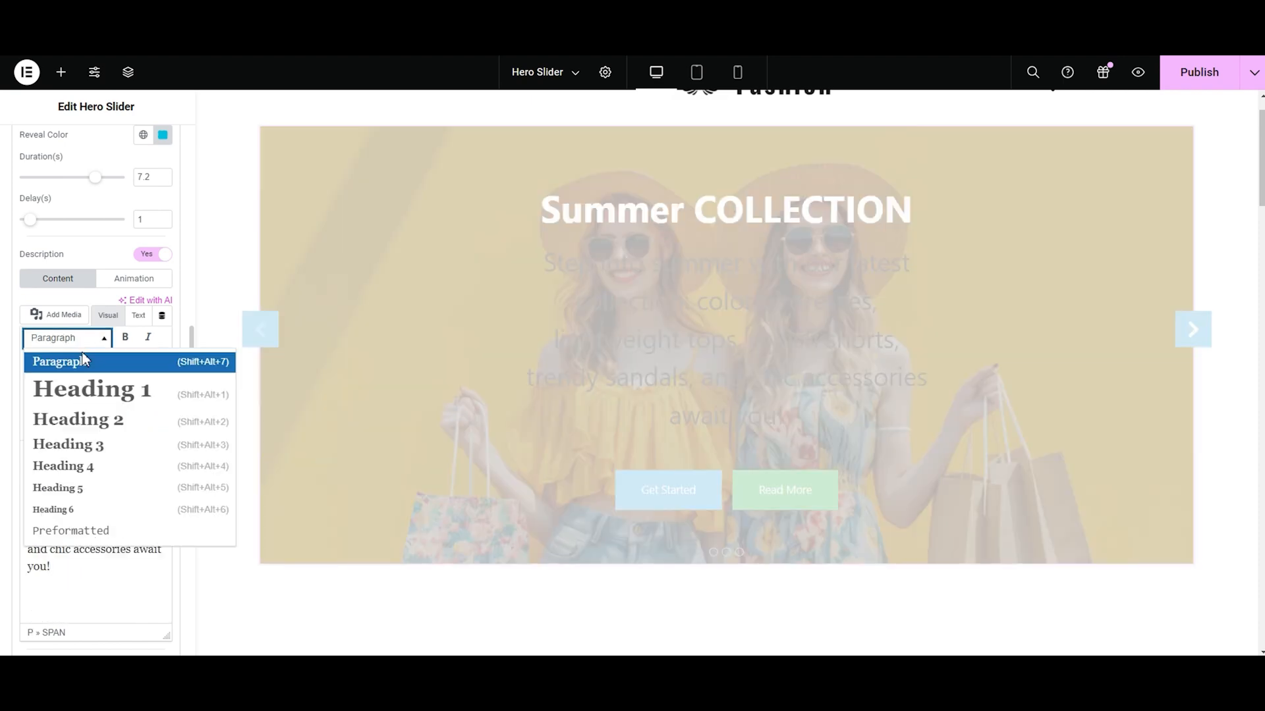
pyautogui.click(92, 467)
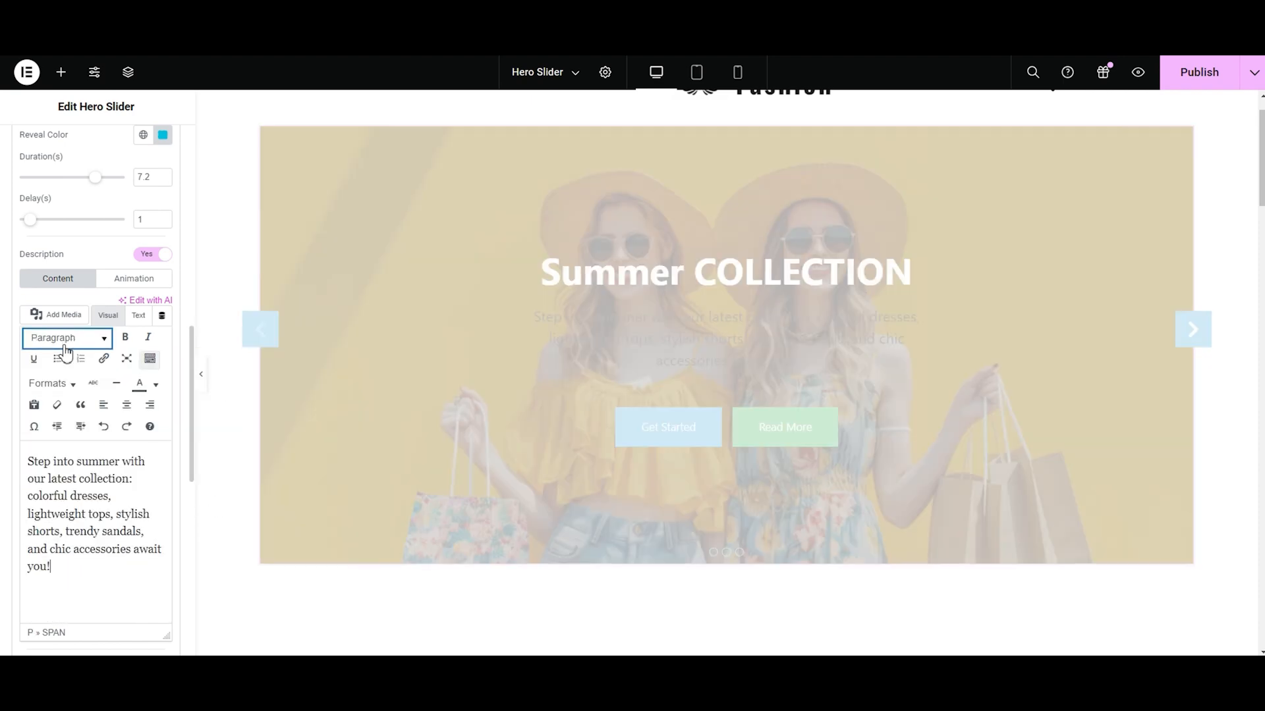
pyautogui.click(64, 343)
pyautogui.click(91, 513)
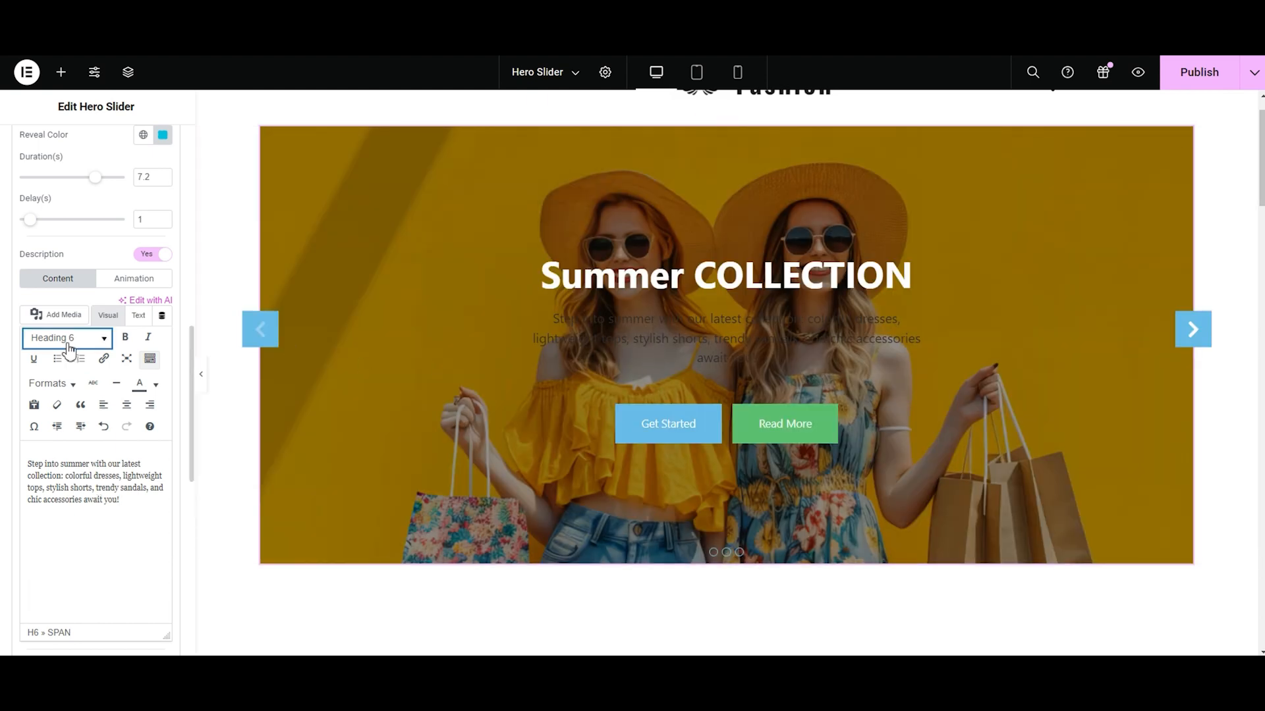
pyautogui.click(67, 338)
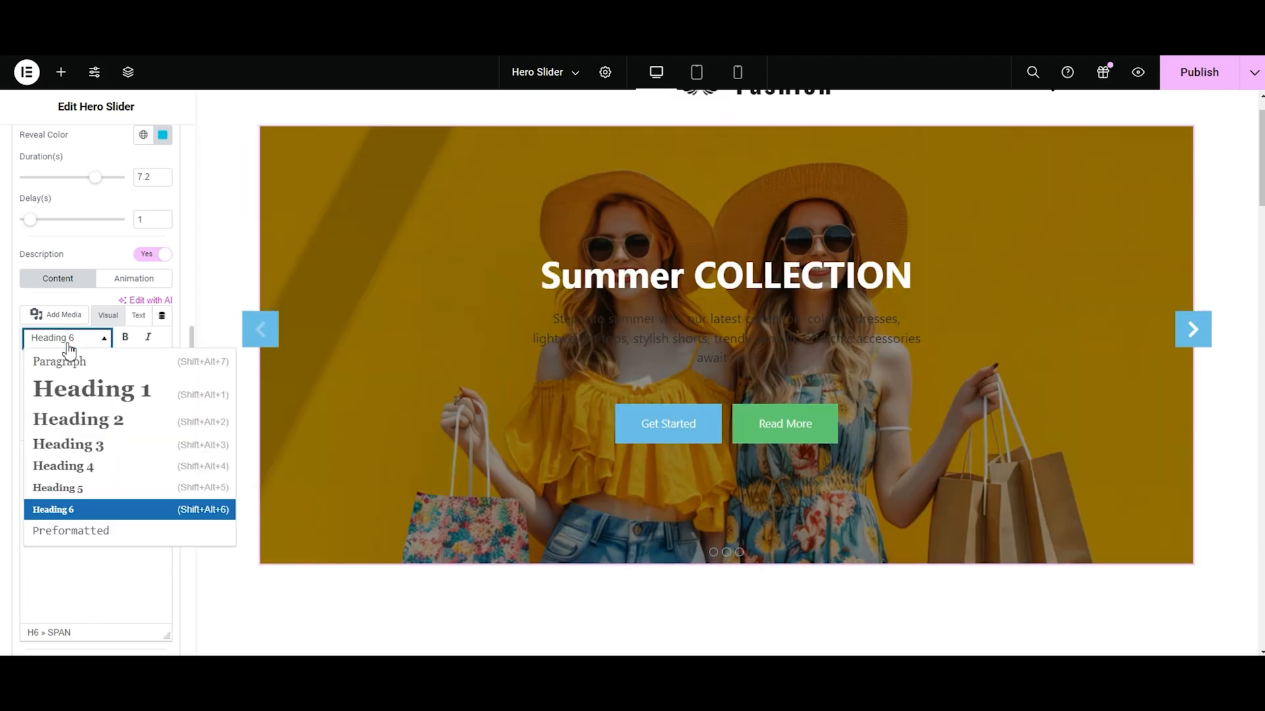
pyautogui.click(77, 363)
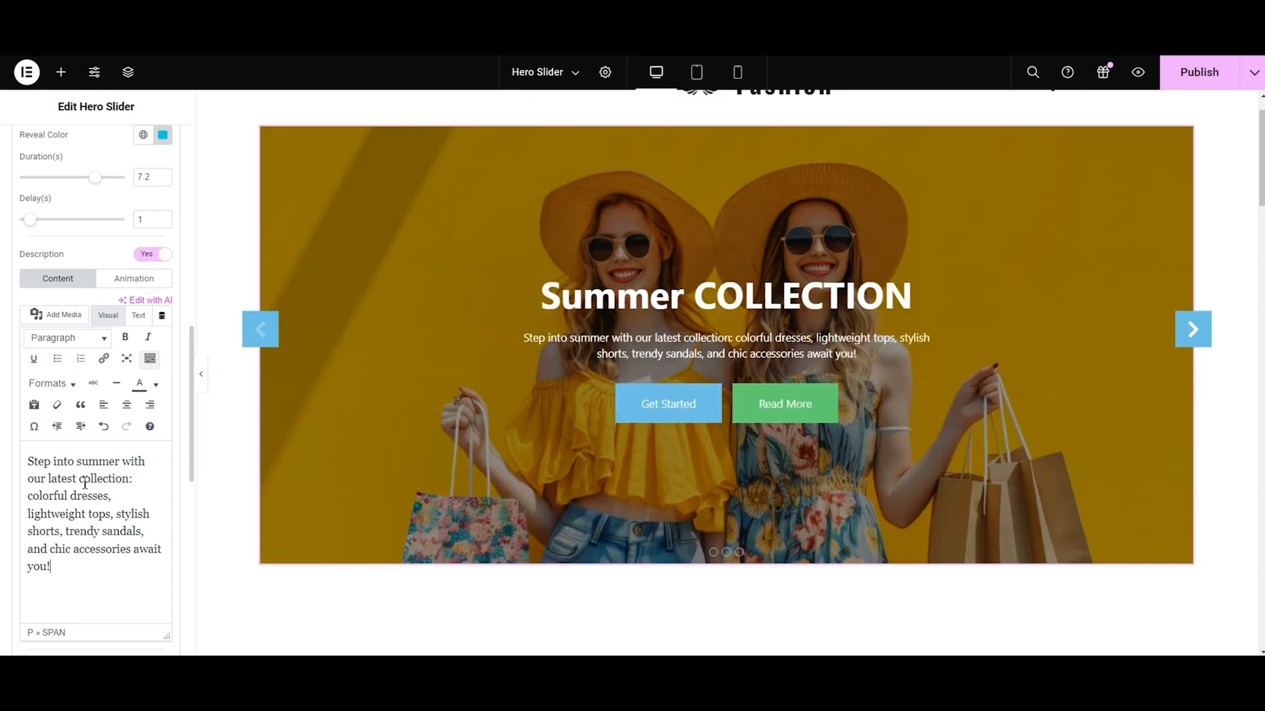
# Step: Try bold, italic and underline on the whole description text, removing each style after viewing it
pyautogui.moveTo(79, 566); pyautogui.dragTo(26, 464)
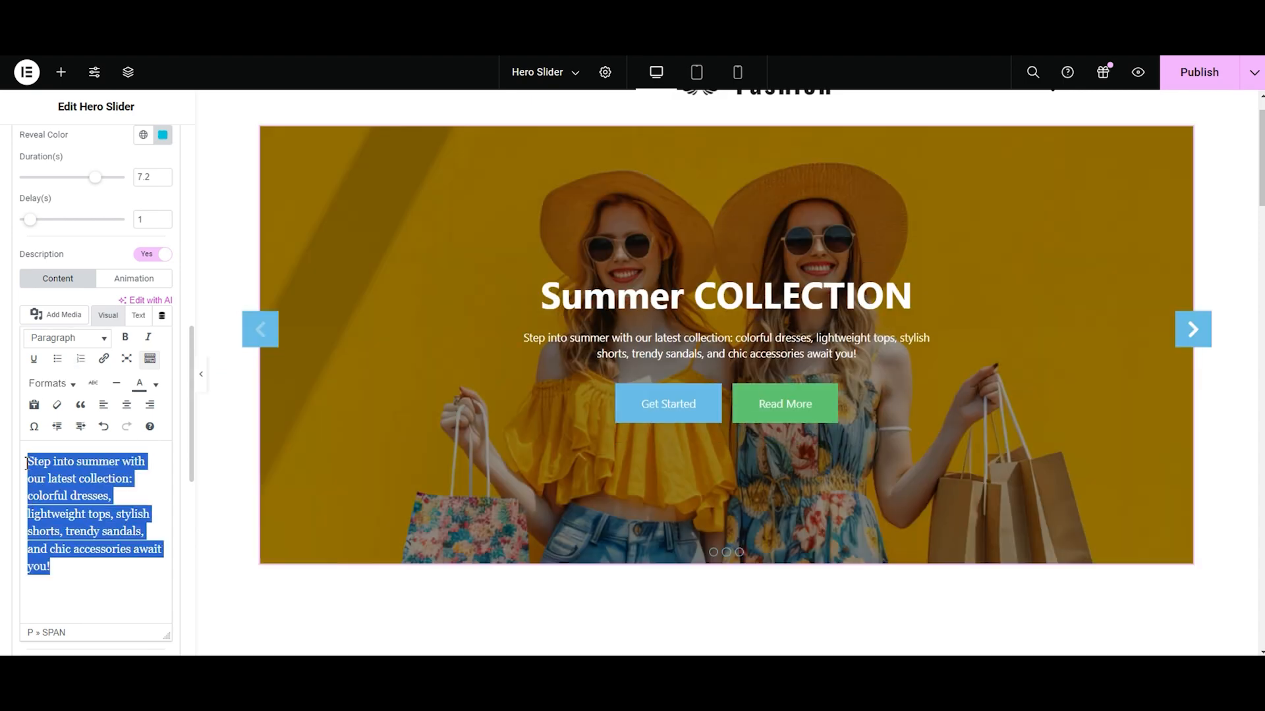
pyautogui.click(125, 338)
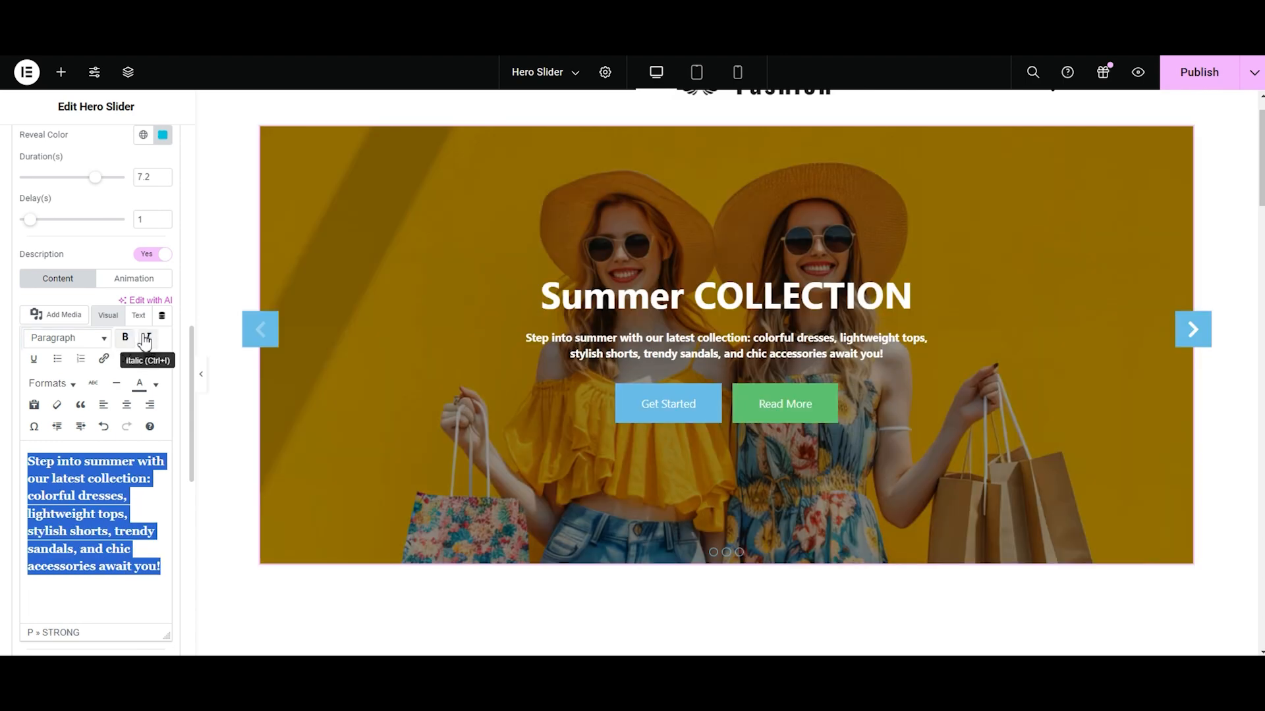
pyautogui.click(125, 338)
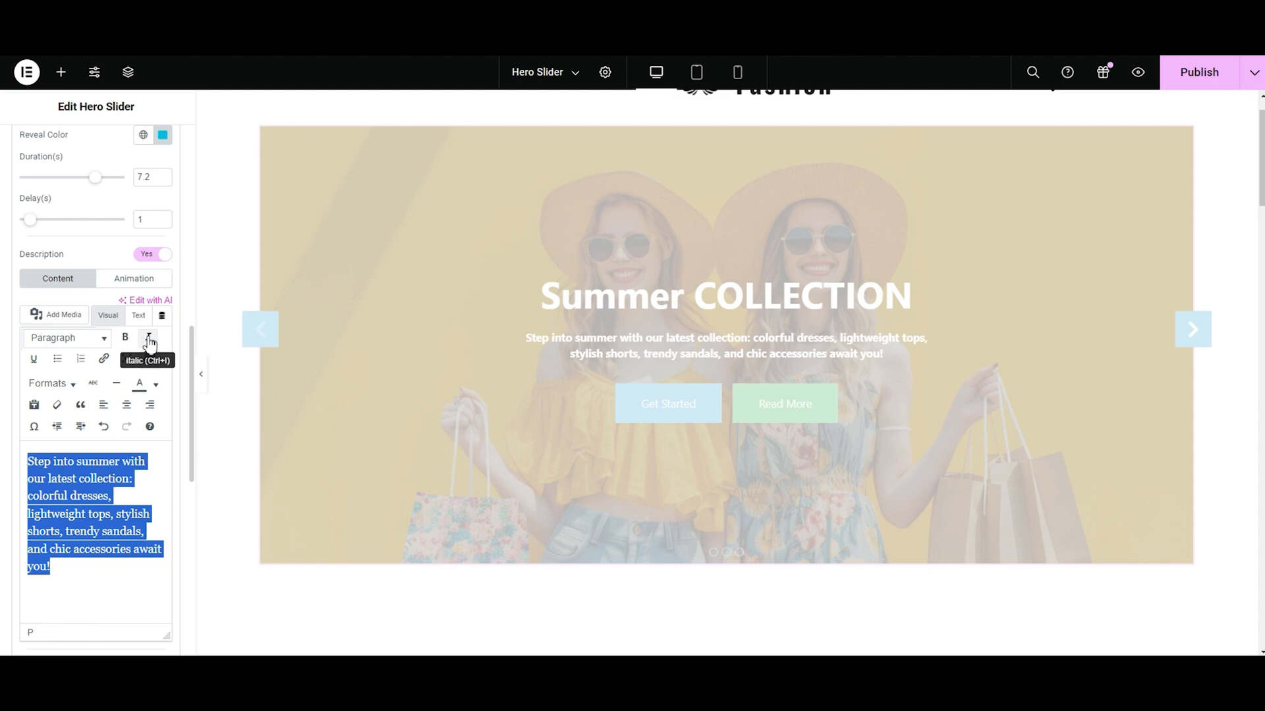
pyautogui.click(149, 340)
pyautogui.click(148, 339)
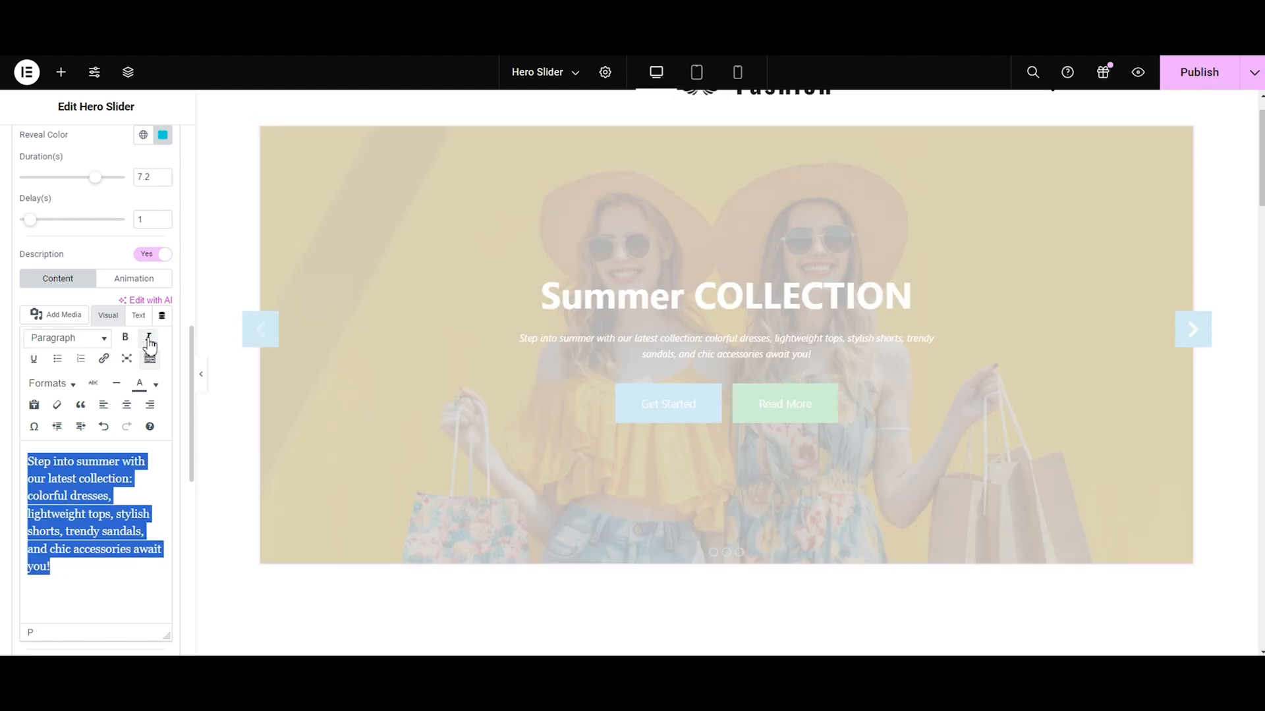
pyautogui.click(34, 360)
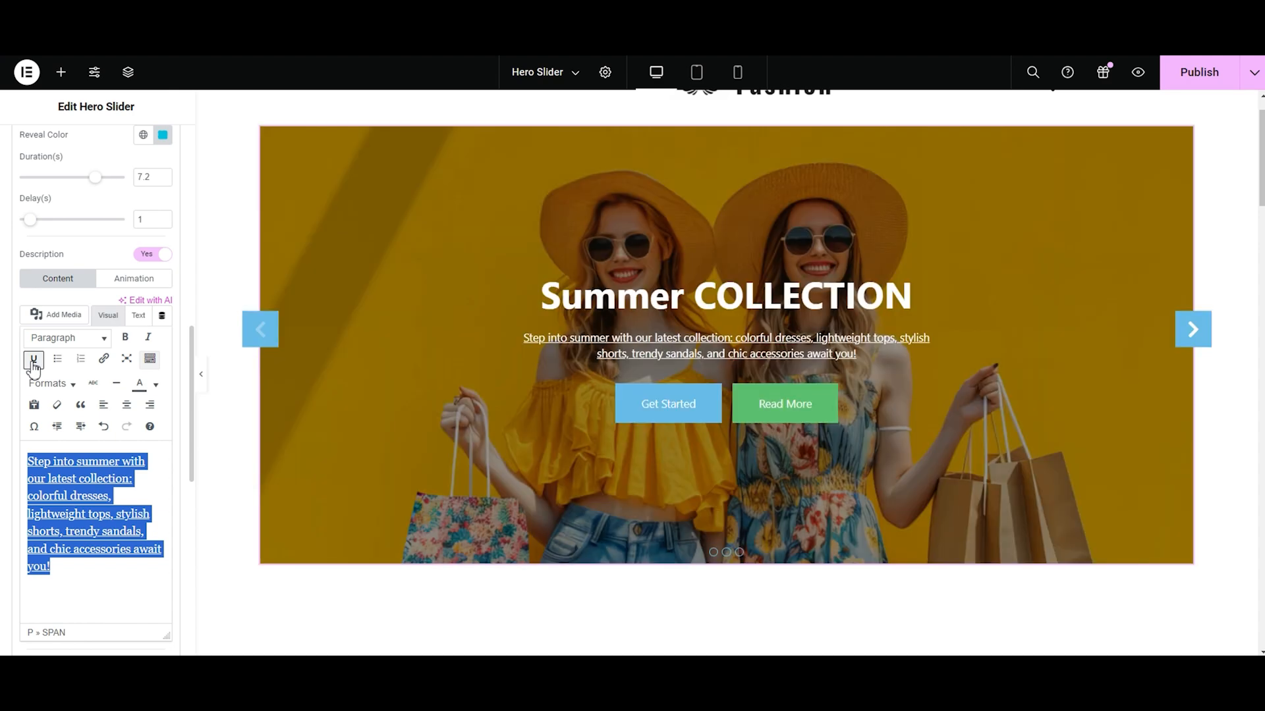
pyautogui.click(34, 360)
# Step: Try a bulleted list and a numbered list on the whole description text, removing each one after viewing it
pyautogui.click(57, 358)
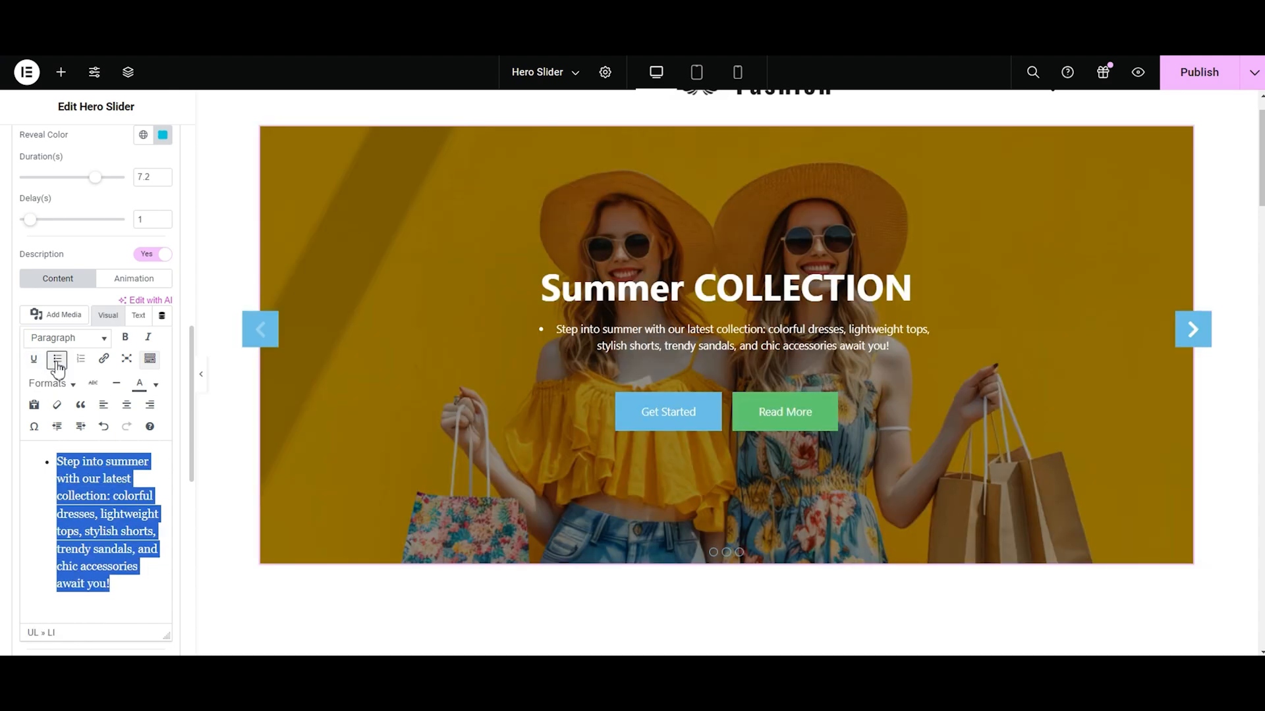
pyautogui.click(57, 361)
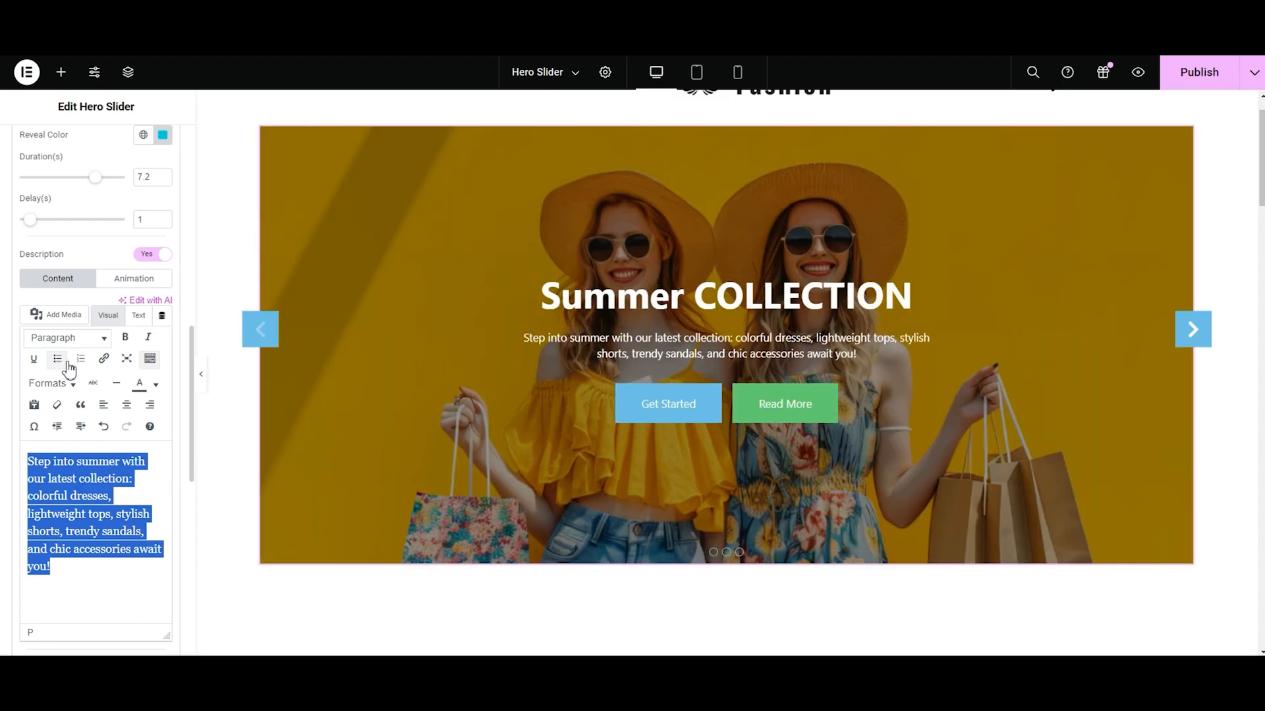
pyautogui.click(81, 362)
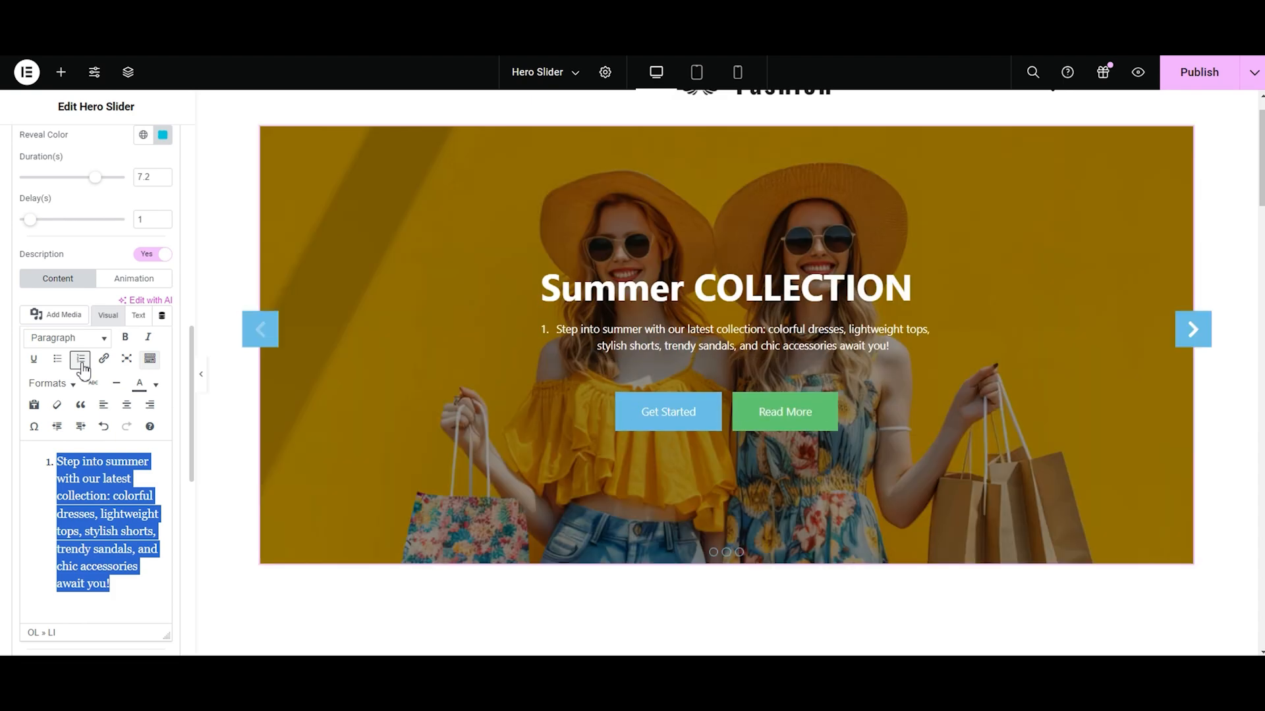
pyautogui.click(81, 363)
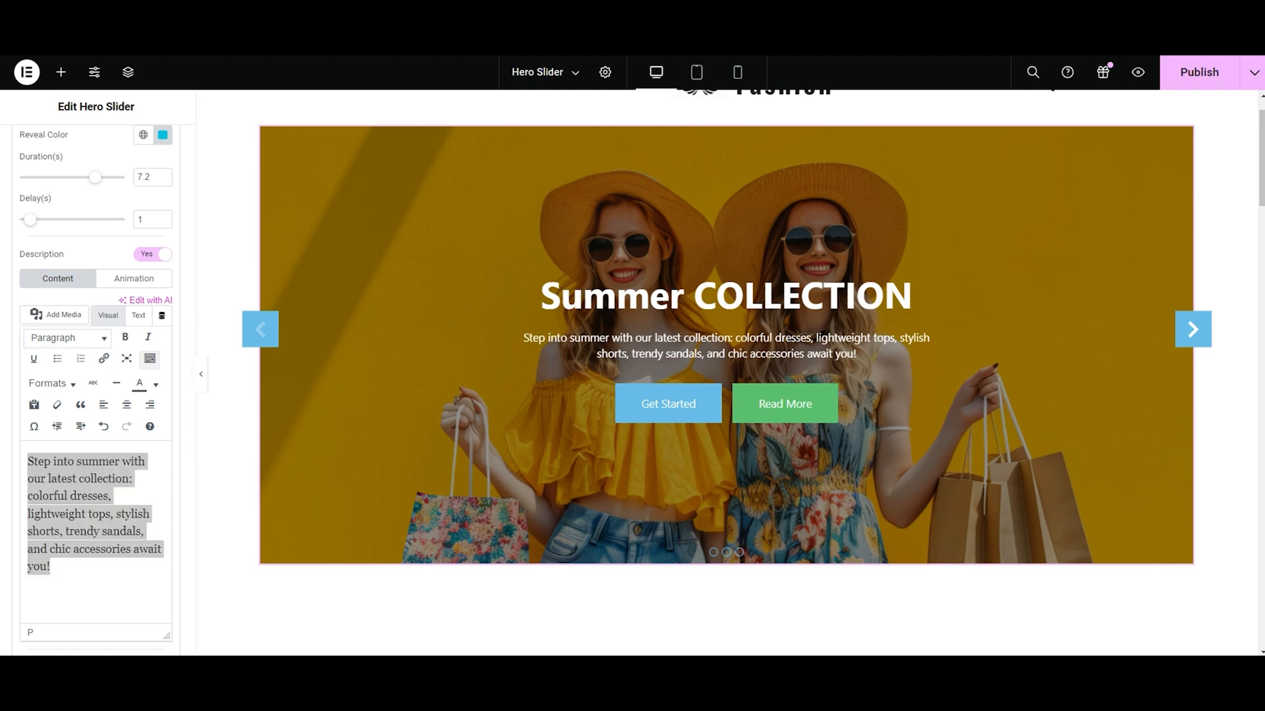
# Step: Try the Small, Blockquote and Cite formats on the first slide's description, undoing them to restore the plain paragraph
pyautogui.click(54, 388)
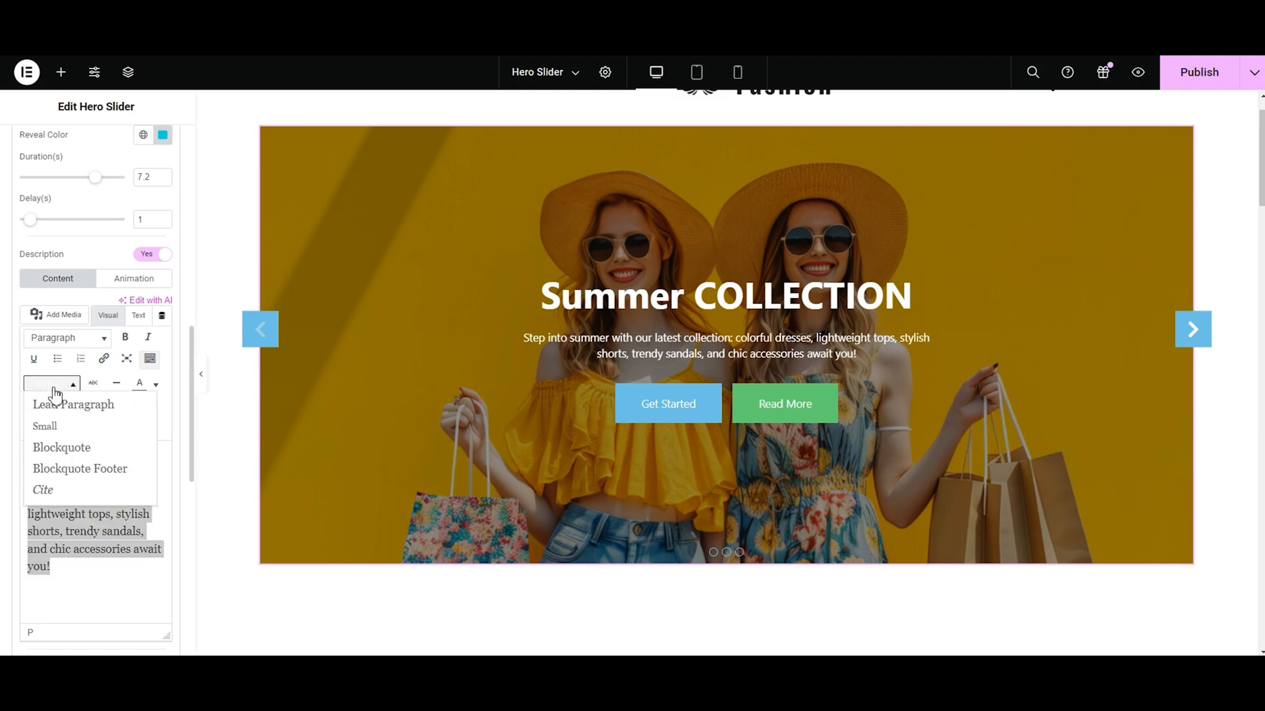
pyautogui.click(52, 429)
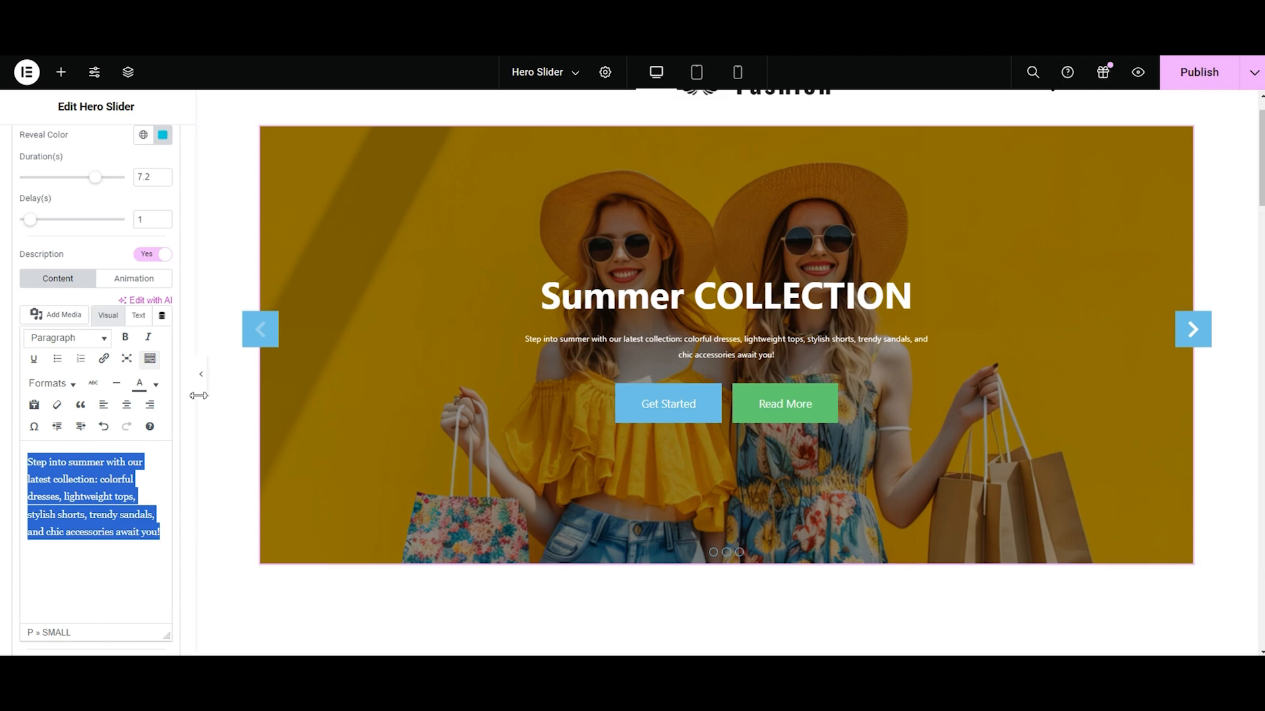
pyautogui.hotkey('ctrl', 'z')
pyautogui.click(50, 383)
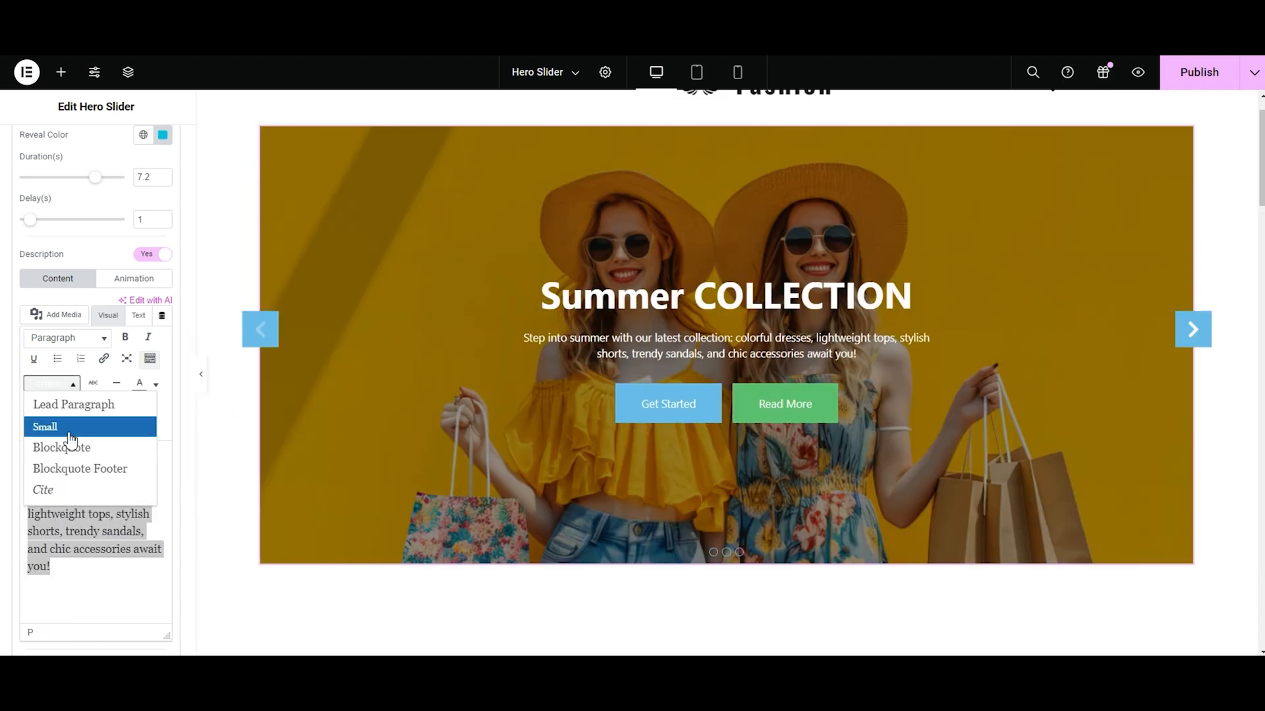
pyautogui.click(69, 451)
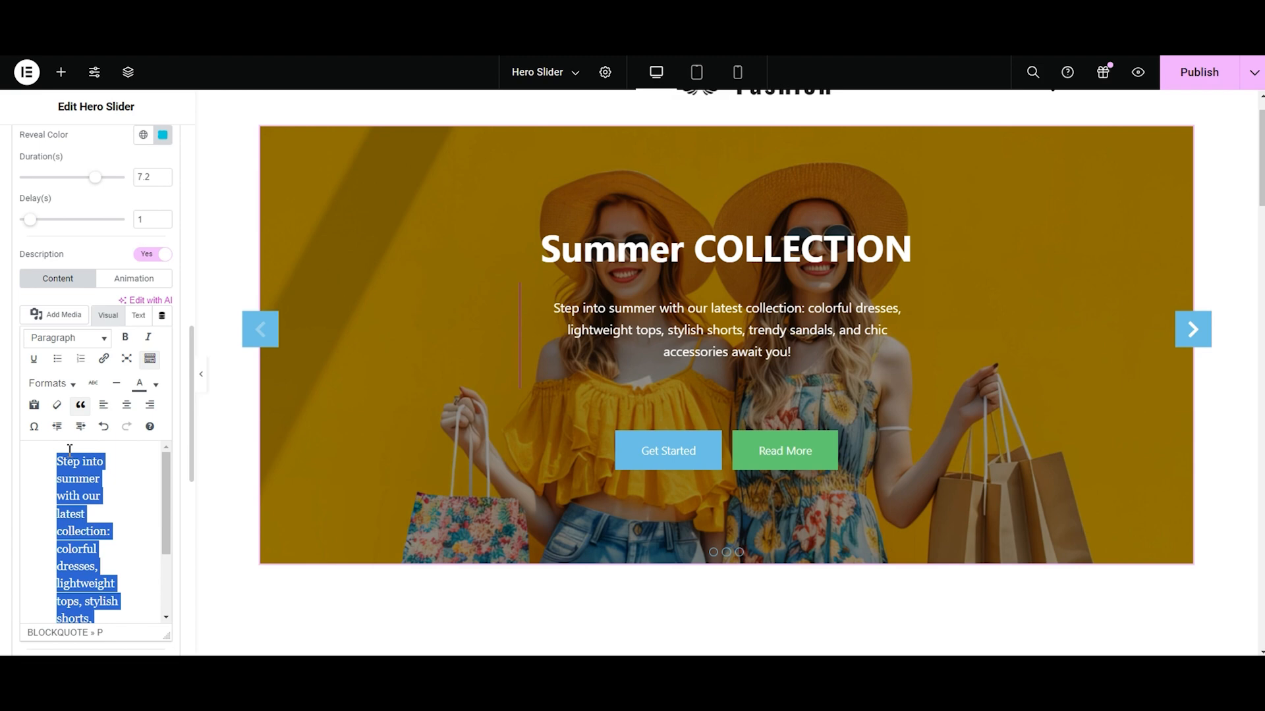
pyautogui.click(49, 383)
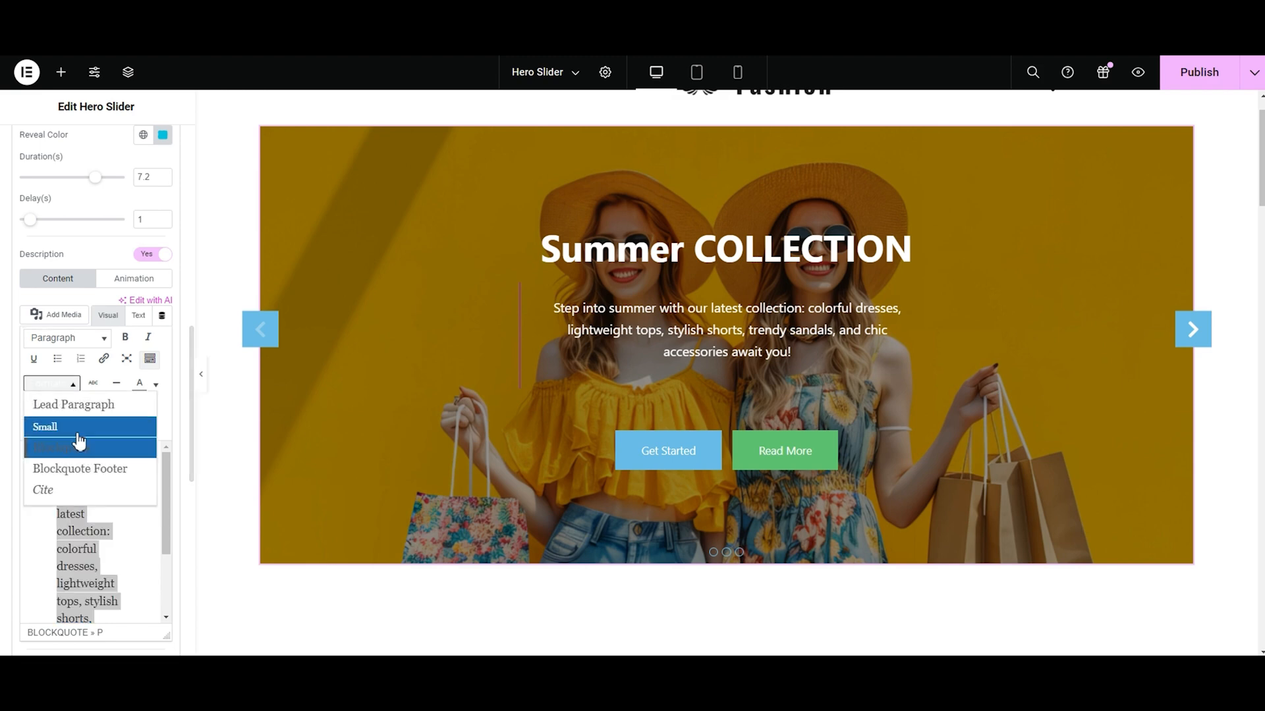
pyautogui.click(83, 488)
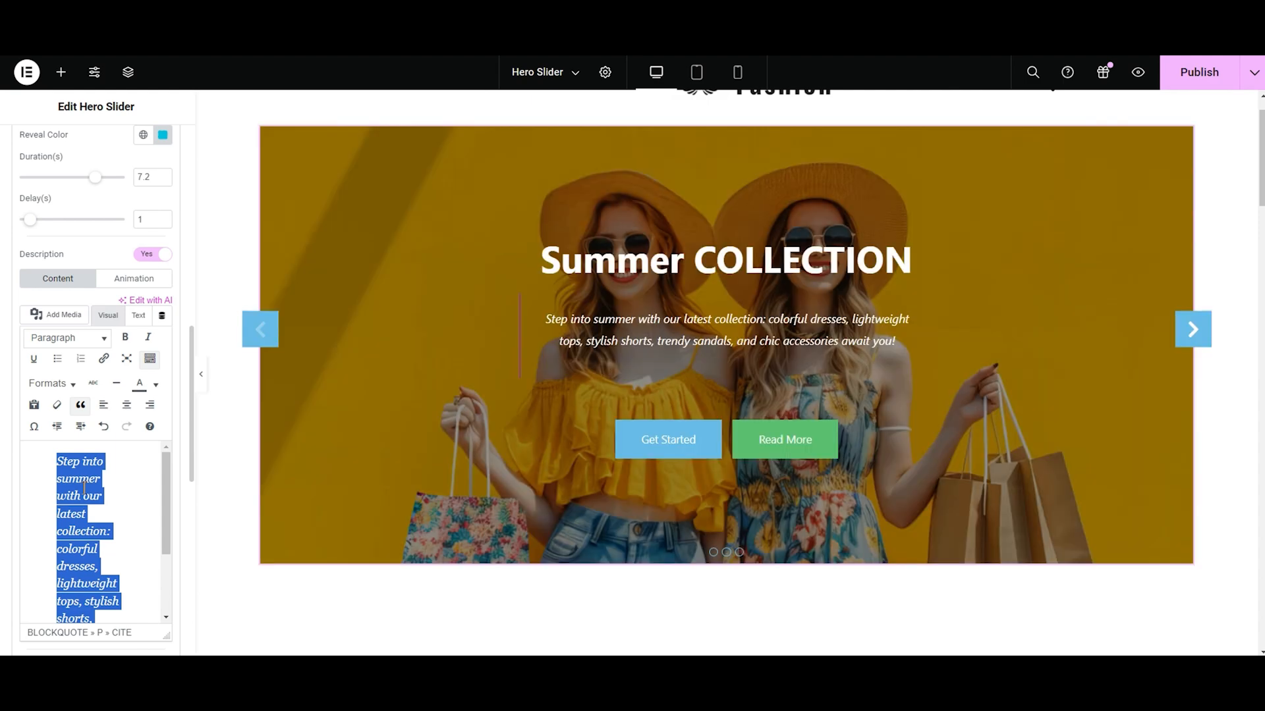
pyautogui.hotkey('ctrl', 'z')
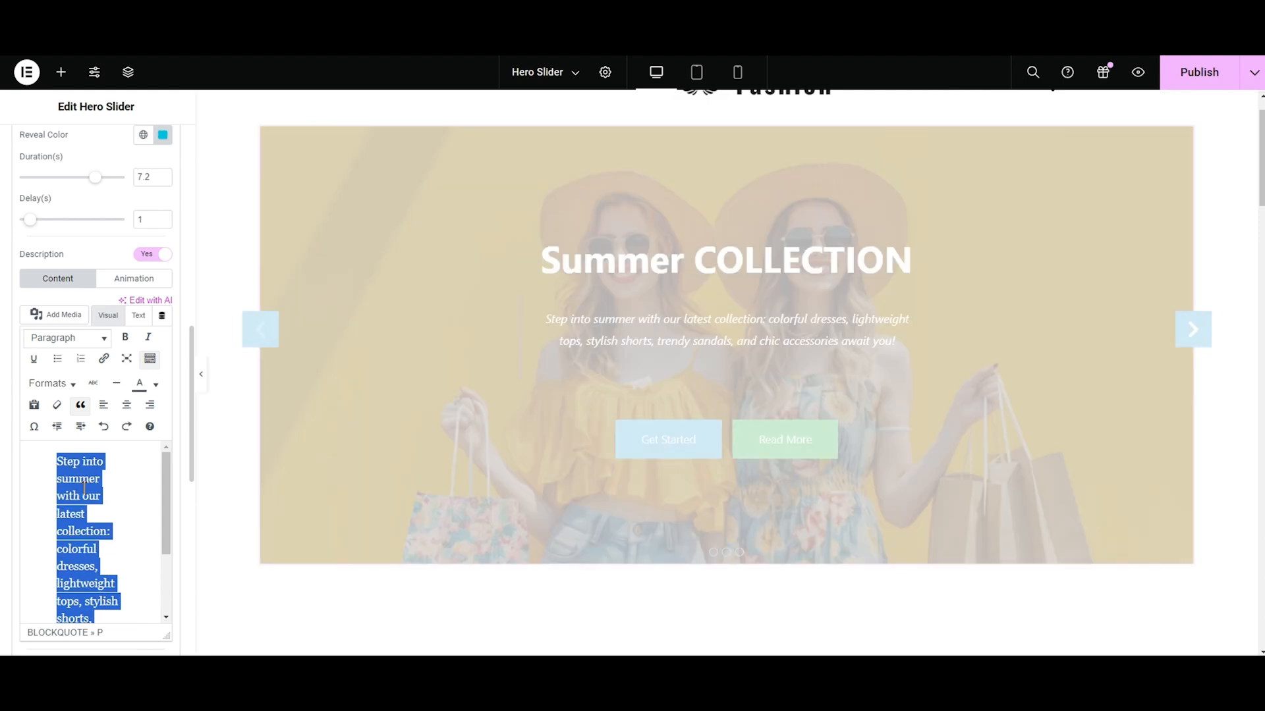
pyautogui.hotkey('ctrl', 'z')
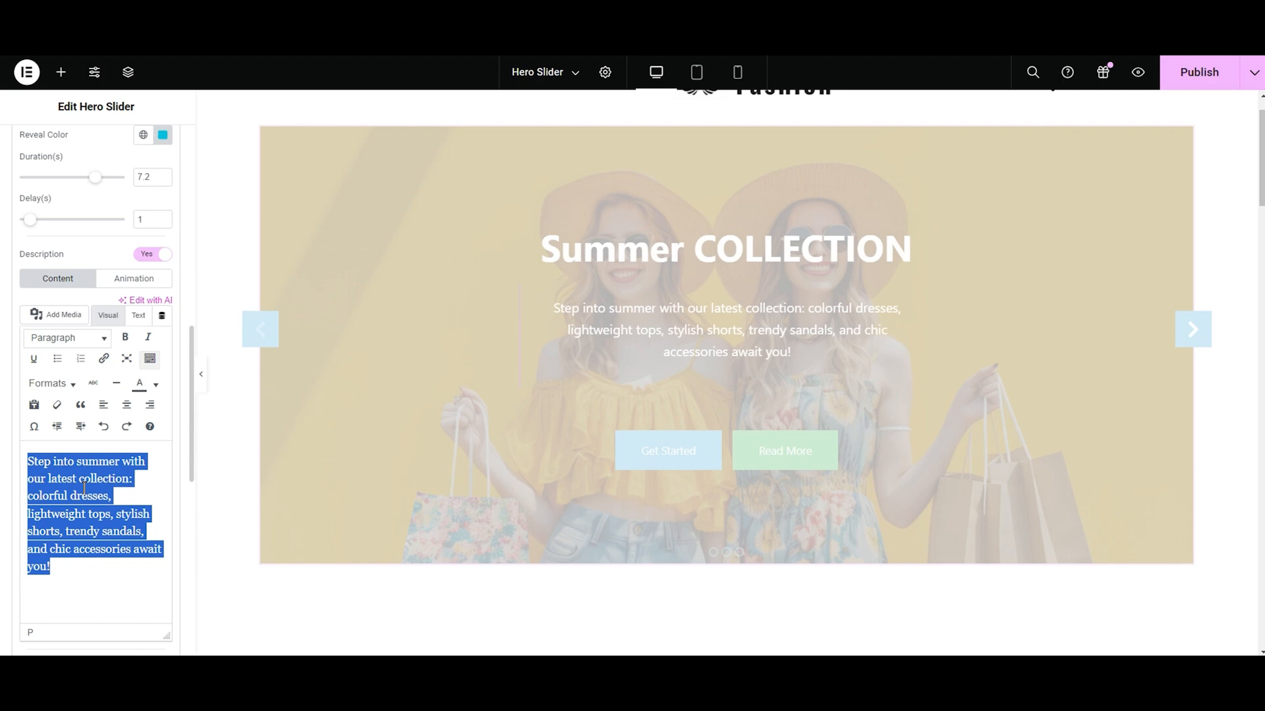
pyautogui.click(83, 488)
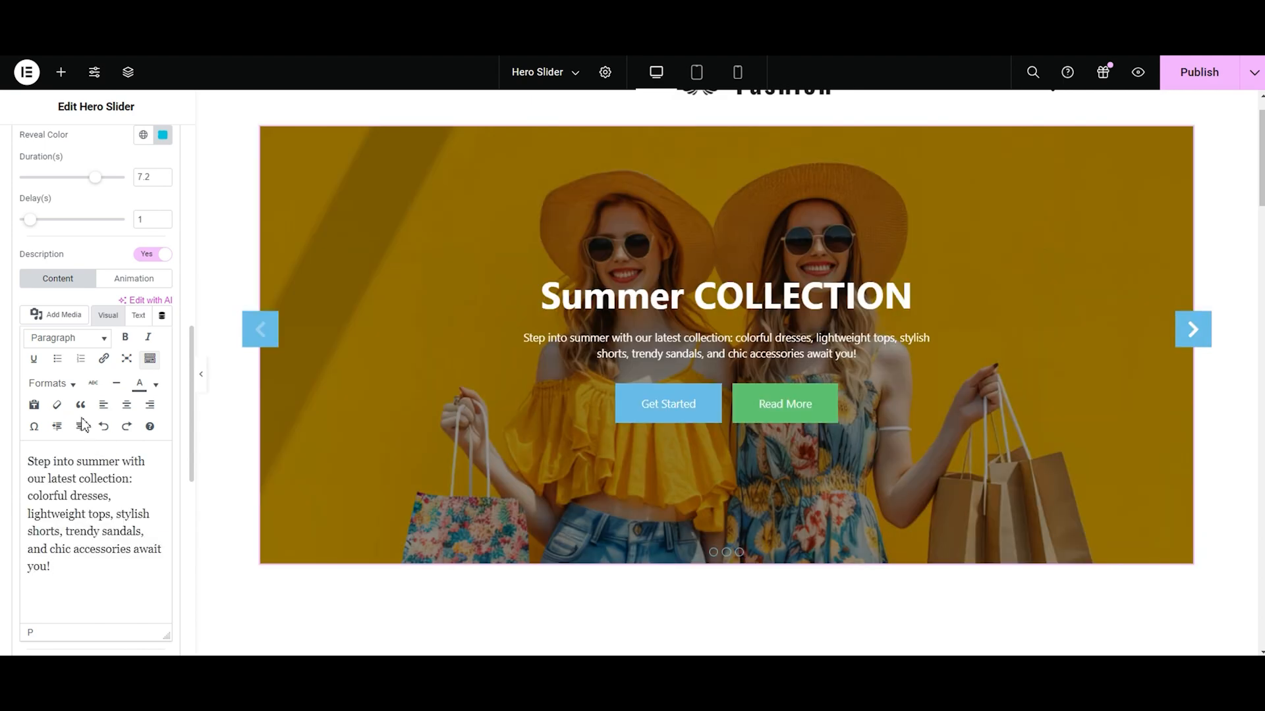
# Step: Insert the ® special character at the end of the description text and delete it again
pyautogui.click(35, 426)
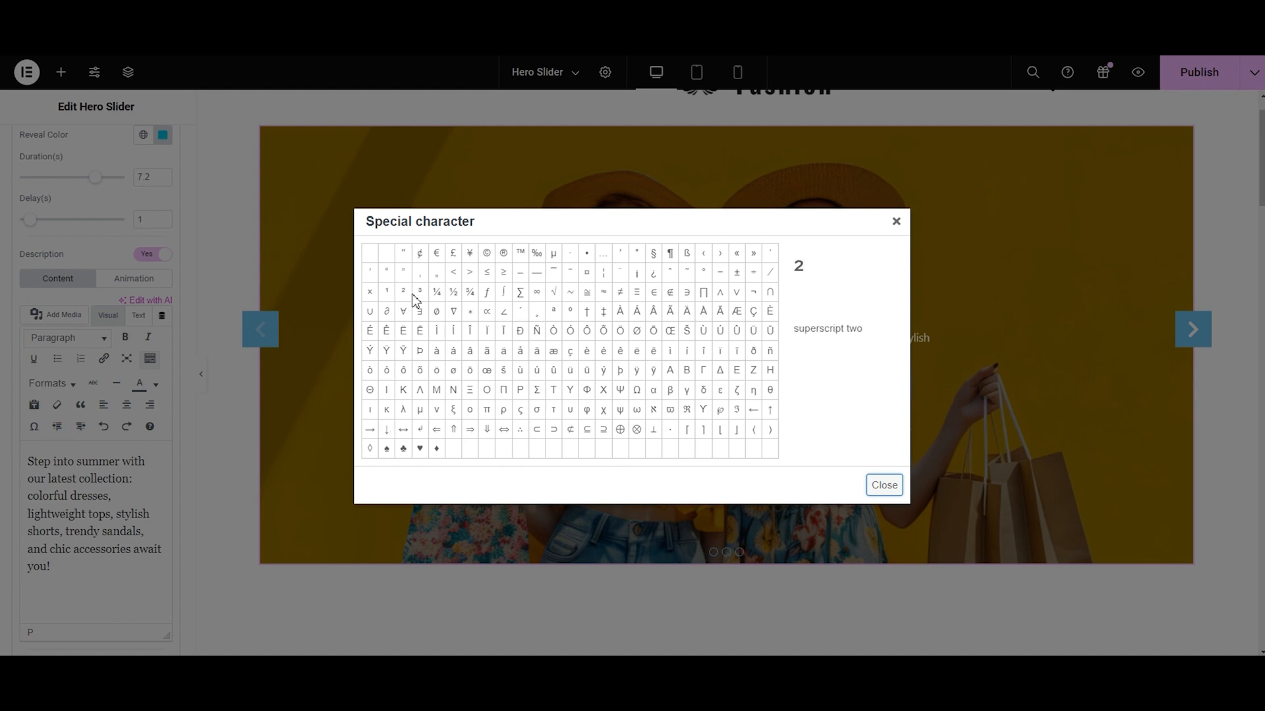
pyautogui.click(503, 252)
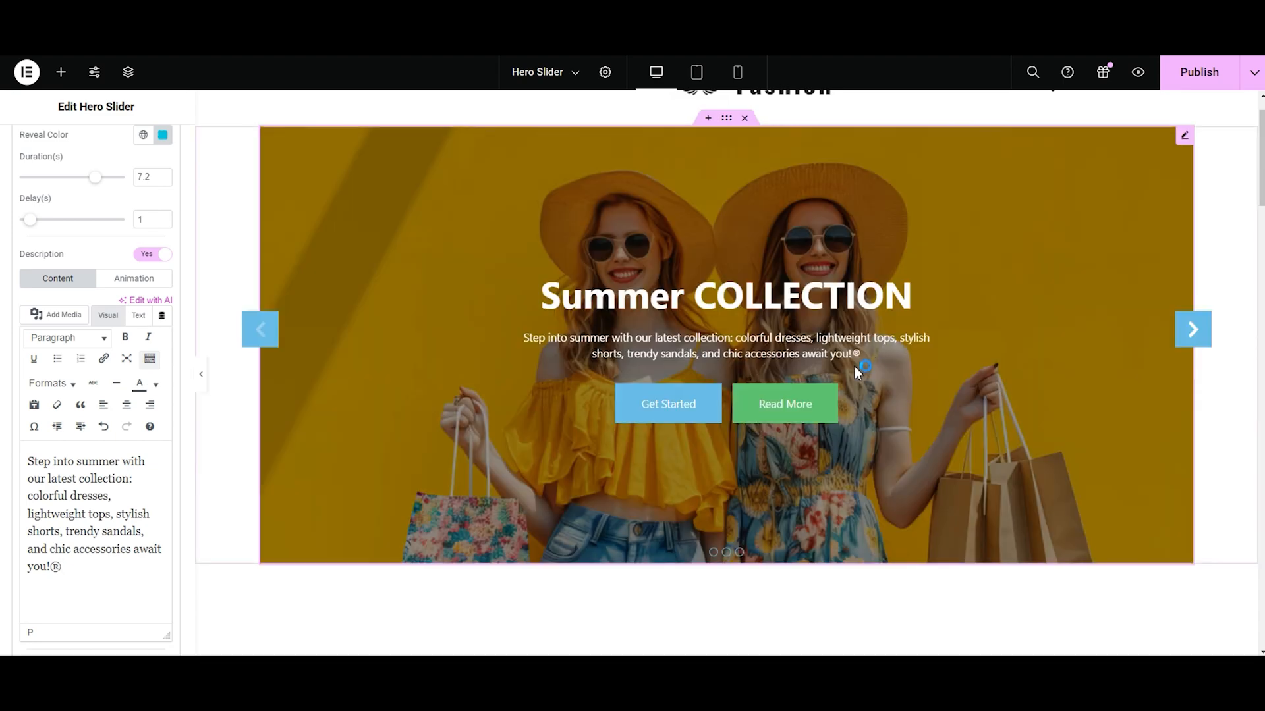
pyautogui.click(76, 579)
pyautogui.press('BackSpace')
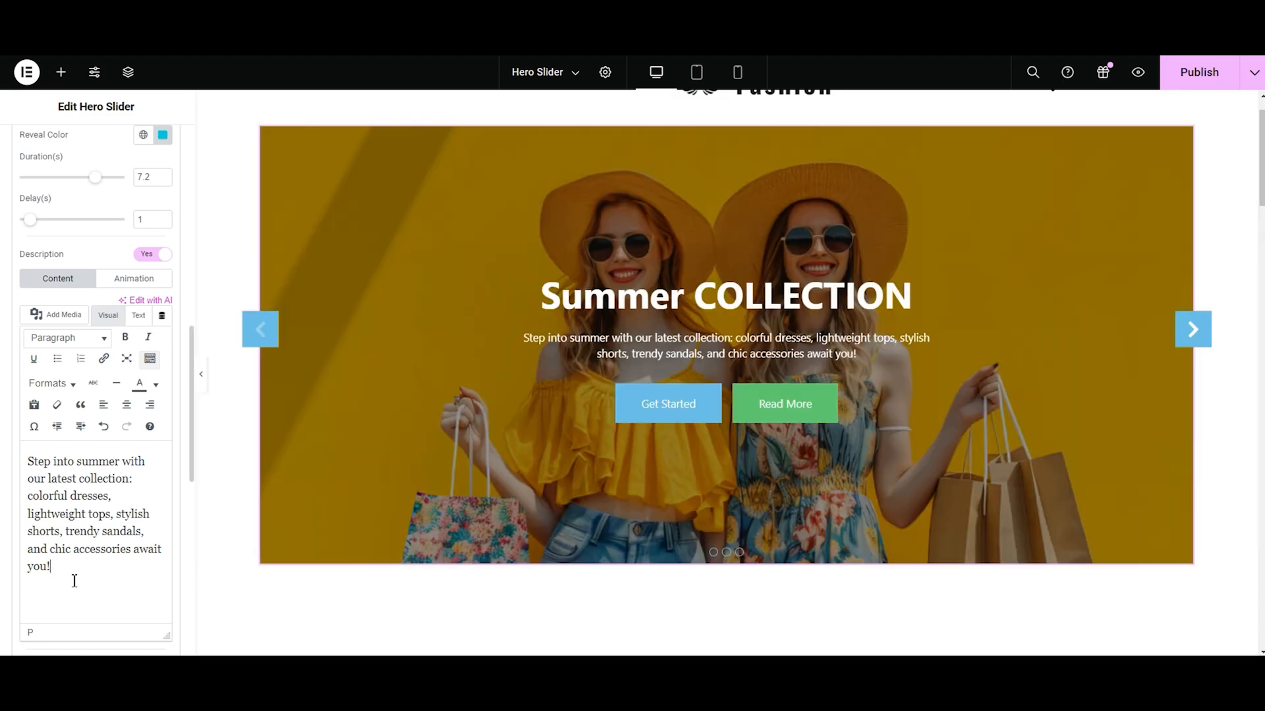
# Step: Examine the description's animation options, including effect, reveal color, duration and delay, and return to its content settings
pyautogui.click(135, 279)
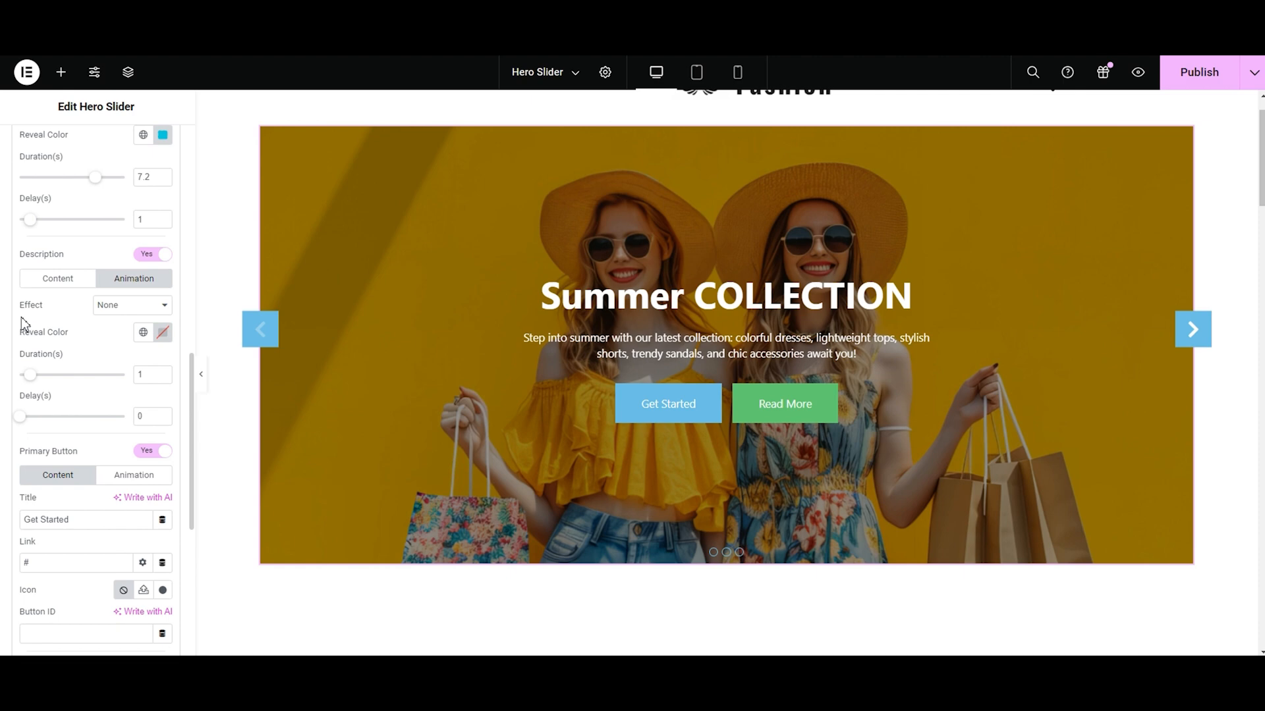
pyautogui.click(104, 310)
pyautogui.click(28, 323)
pyautogui.click(80, 283)
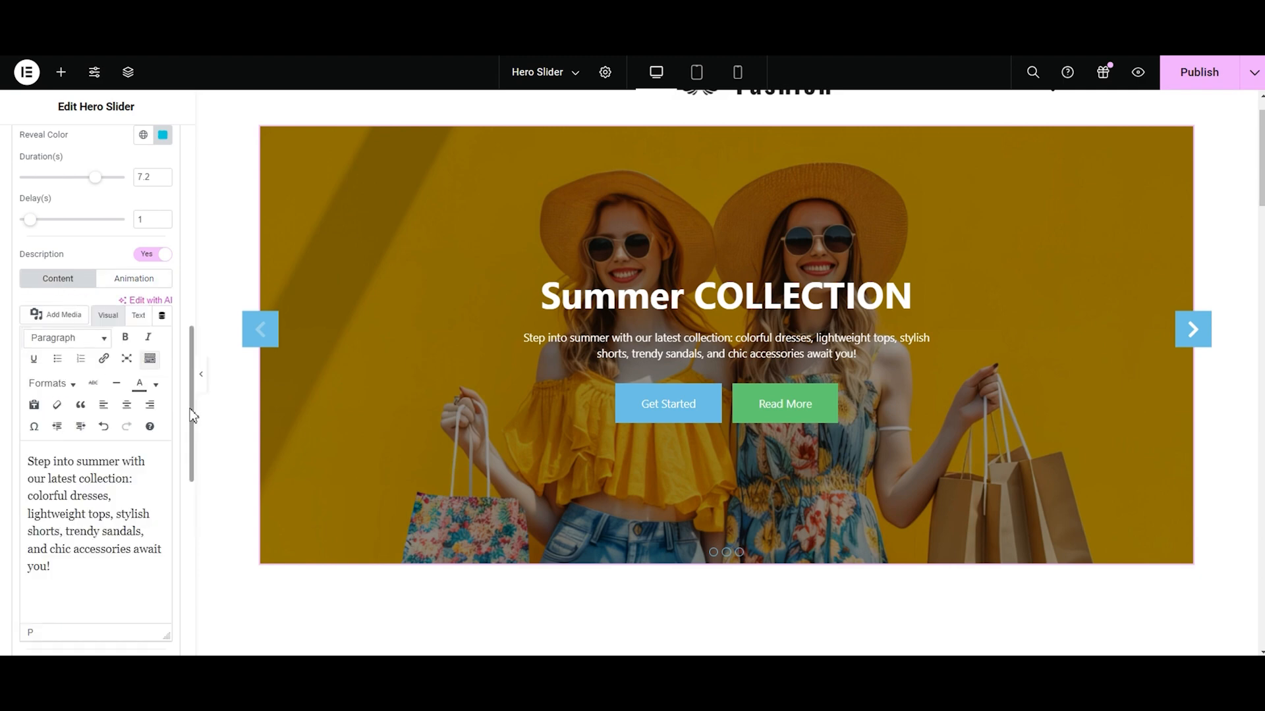
# Step: Disable the first slide's secondary button, and switch its primary button off and back on
pyautogui.scroll(-5, 191, 415)
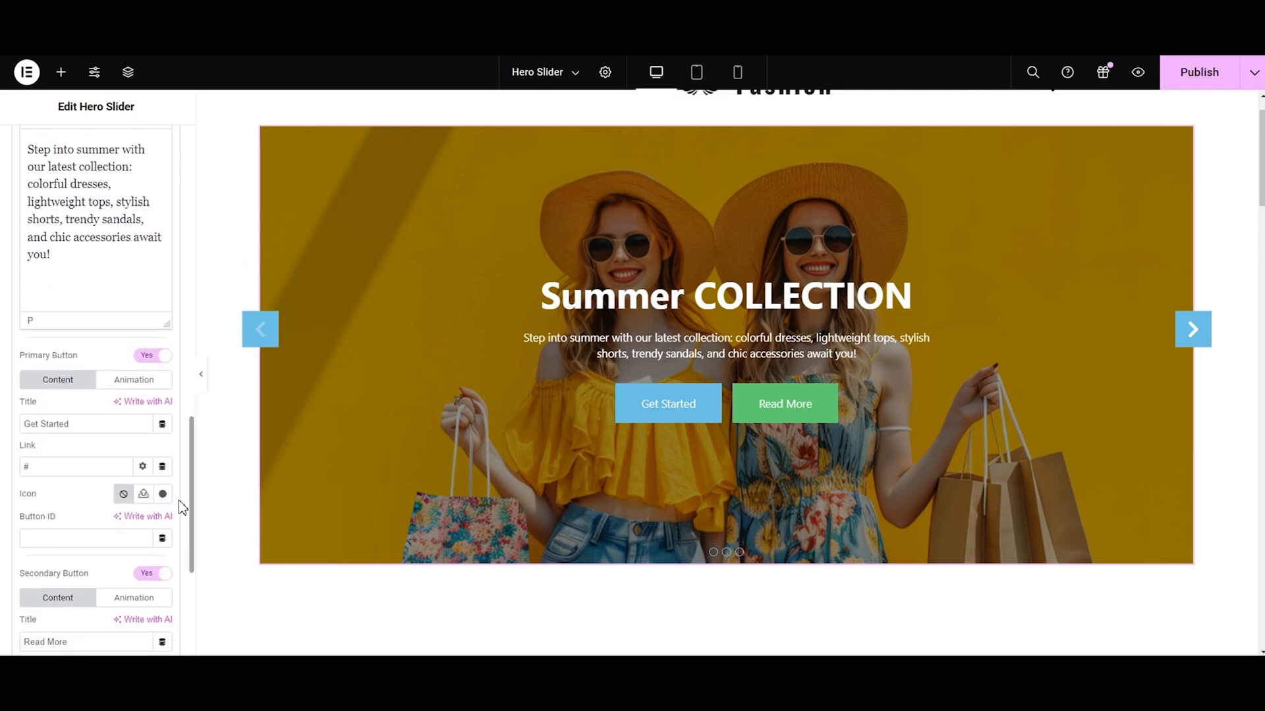
pyautogui.scroll(-1, 175, 471)
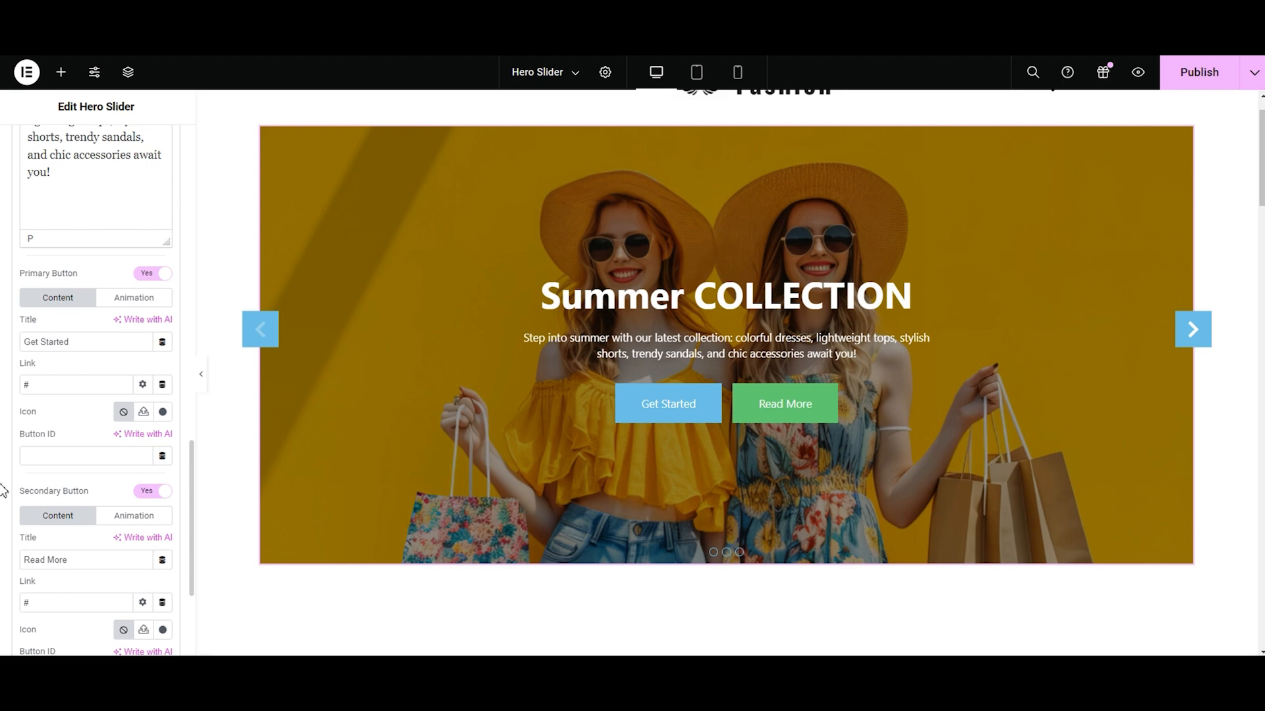
pyautogui.click(46, 502)
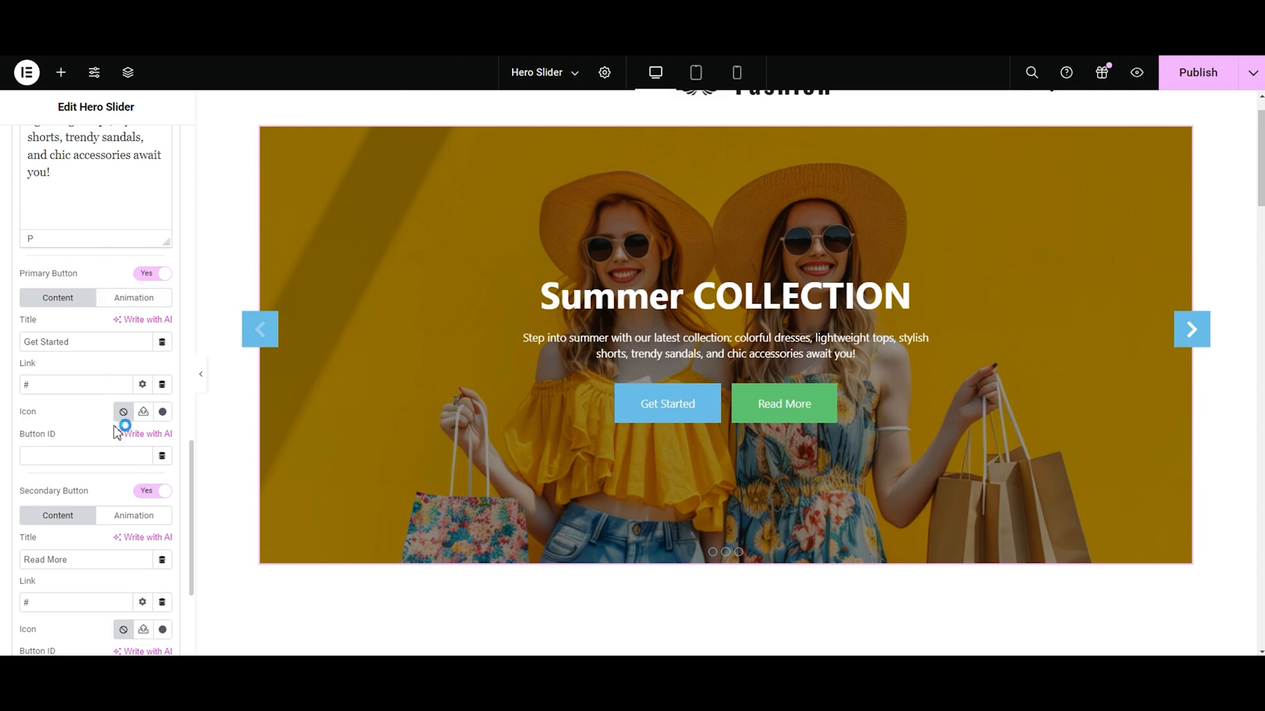
pyautogui.click(148, 492)
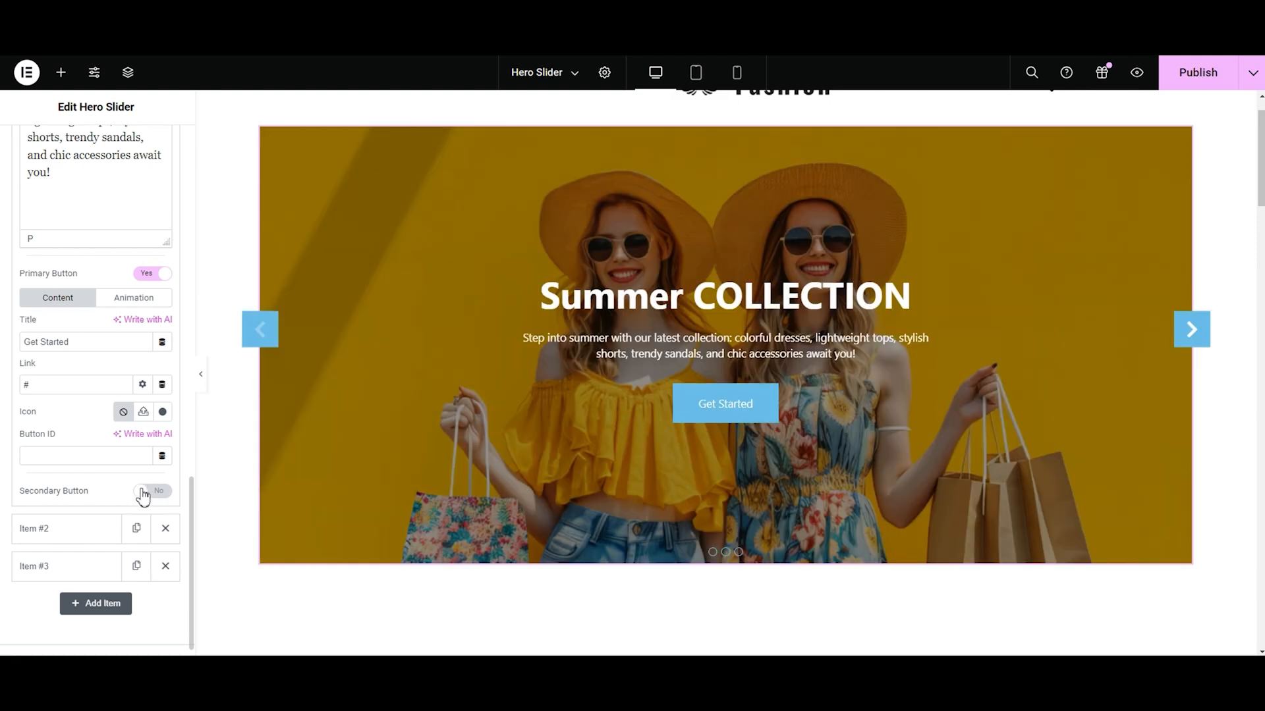
pyautogui.click(149, 275)
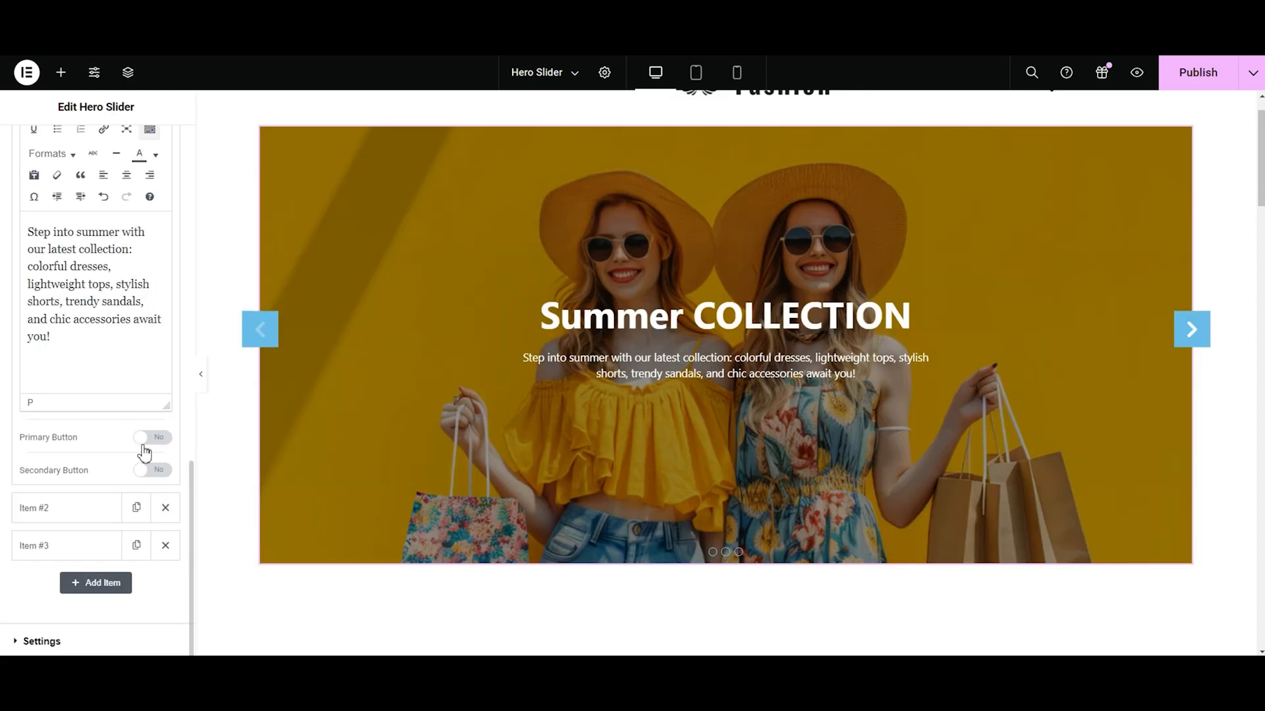
pyautogui.click(151, 438)
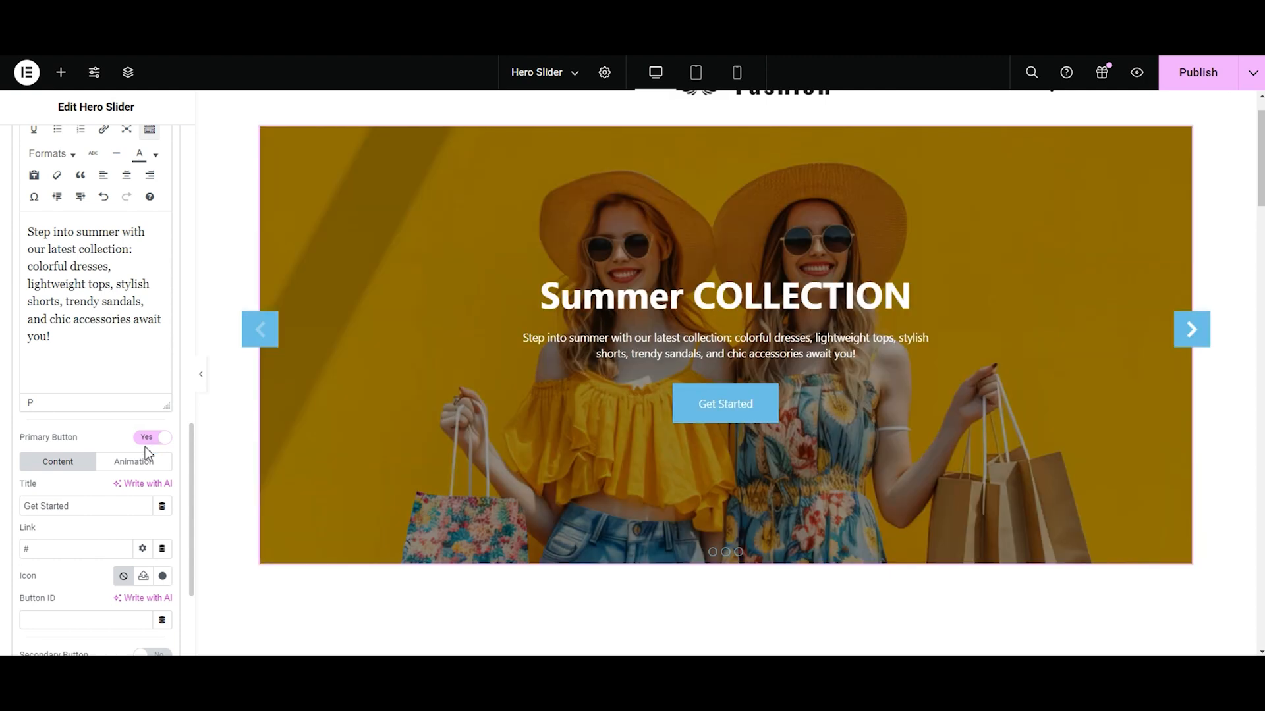
# Step: Title the first slide's primary button "Discover" and link it to the Hero Slider page
pyautogui.moveTo(105, 507); pyautogui.dragTo(19, 518)
pyautogui.write('B')
pyautogui.write('iscove')
pyautogui.write('r')
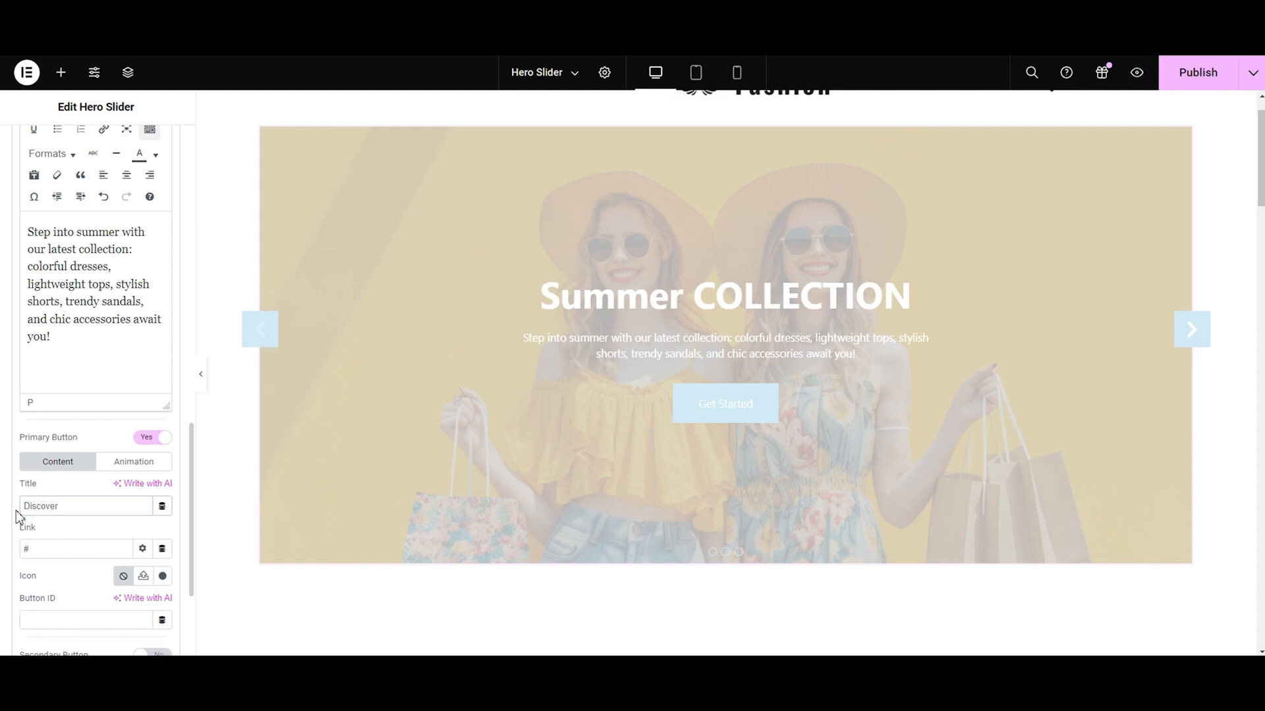
pyautogui.click(20, 512)
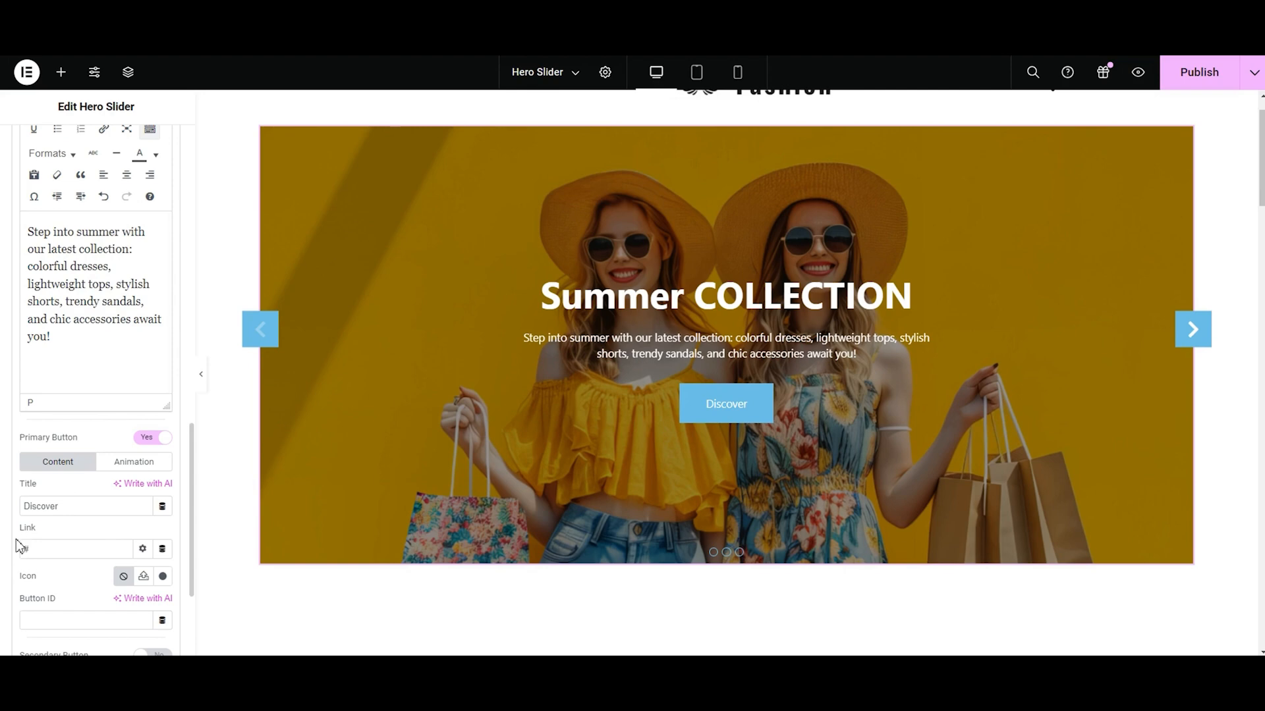
pyautogui.click(45, 548)
pyautogui.write('f')
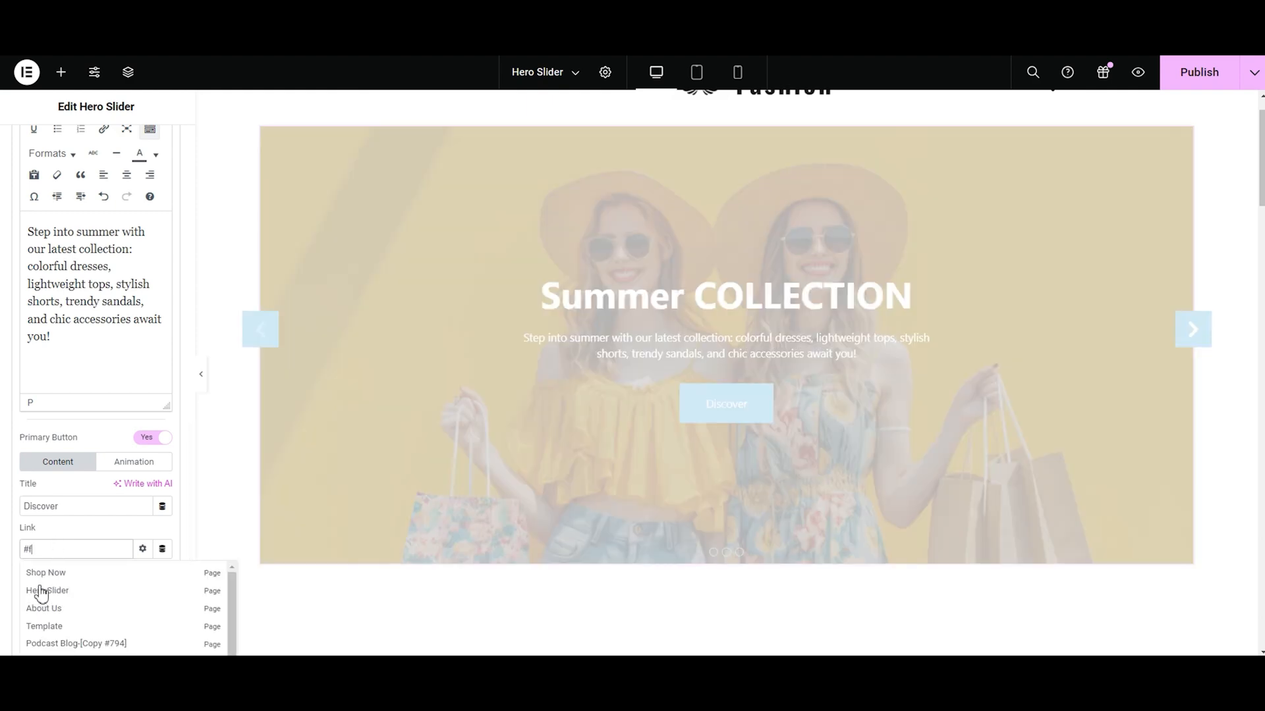
pyautogui.click(41, 588)
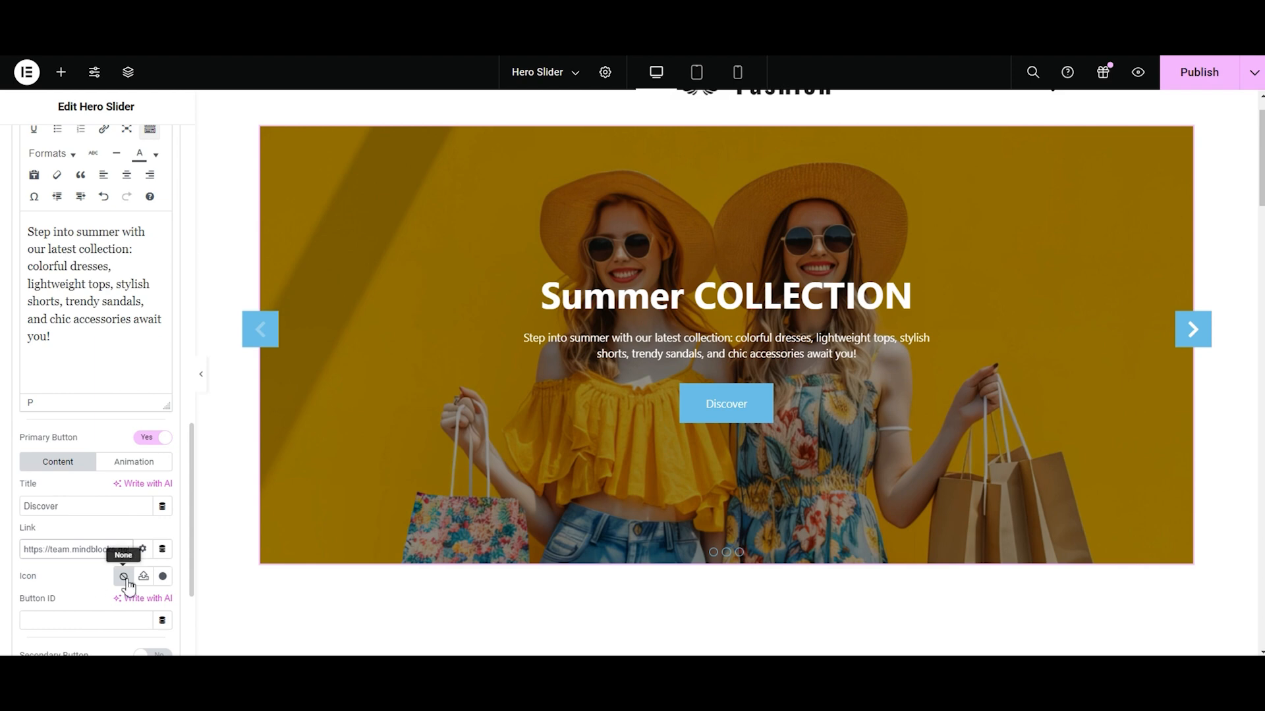
# Step: Add the circled right-arrow icon from the icon library to the primary button
pyautogui.click(162, 577)
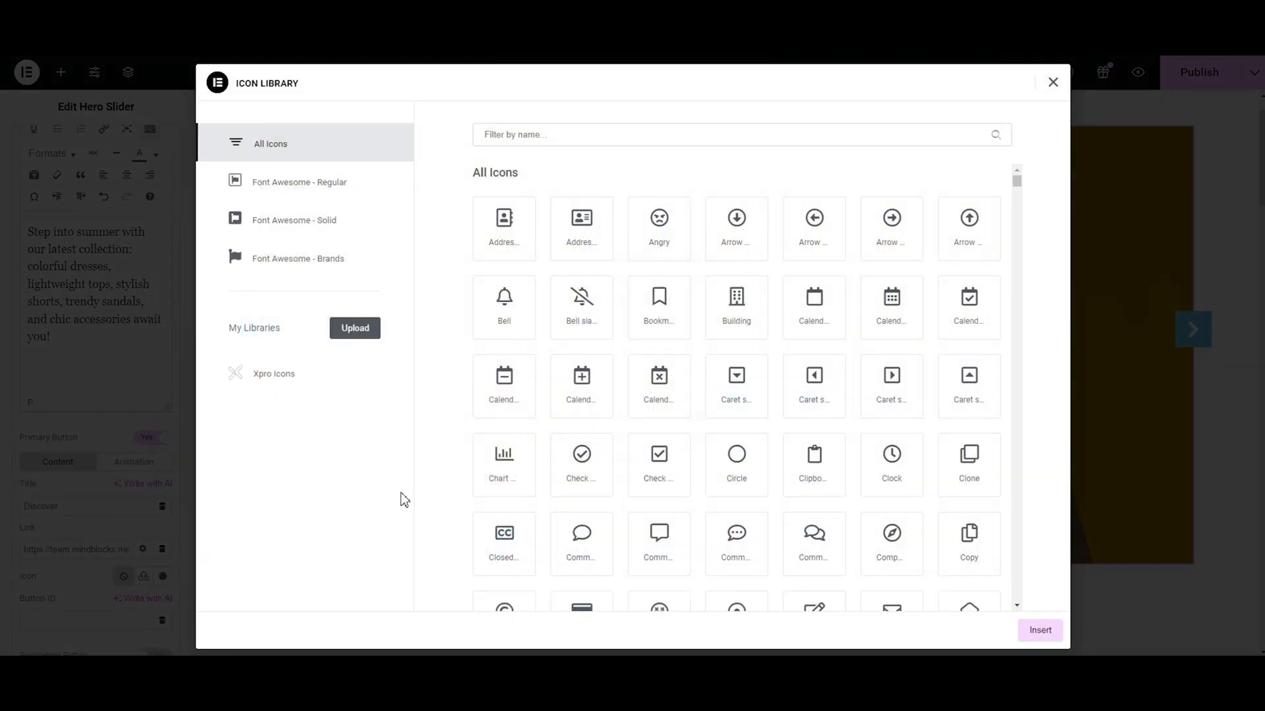
pyautogui.click(881, 245)
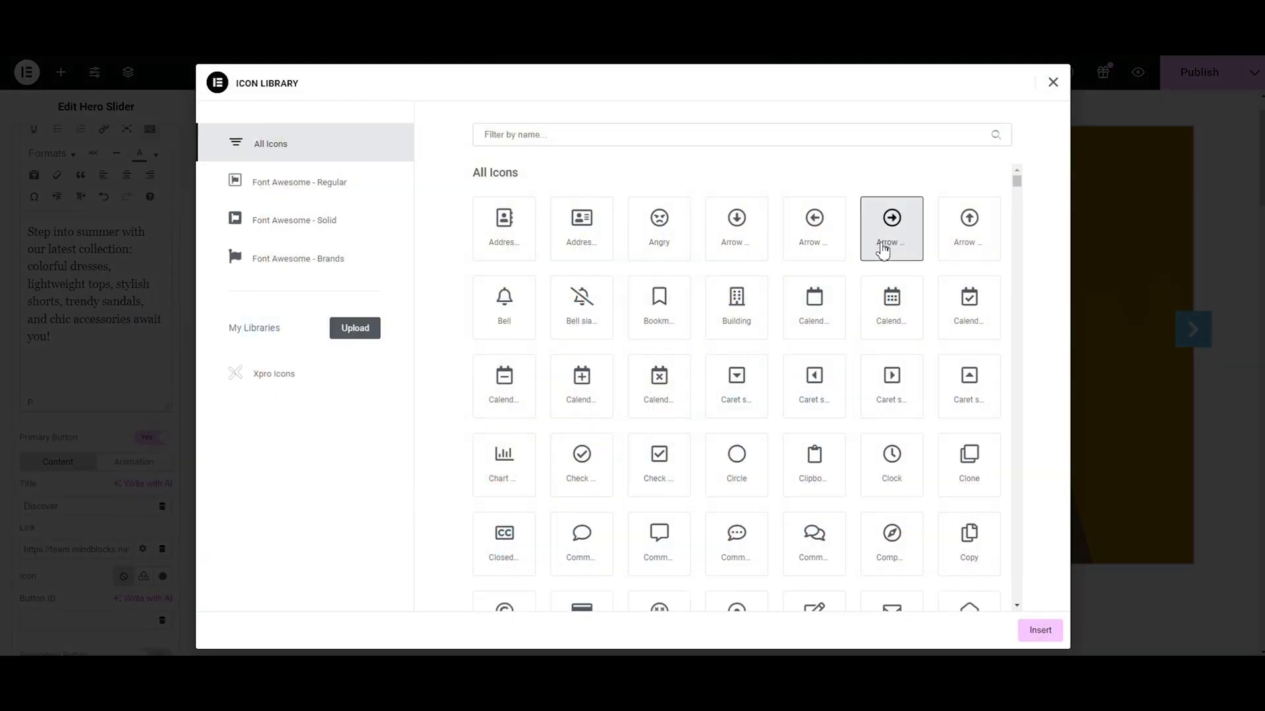
pyautogui.click(1038, 630)
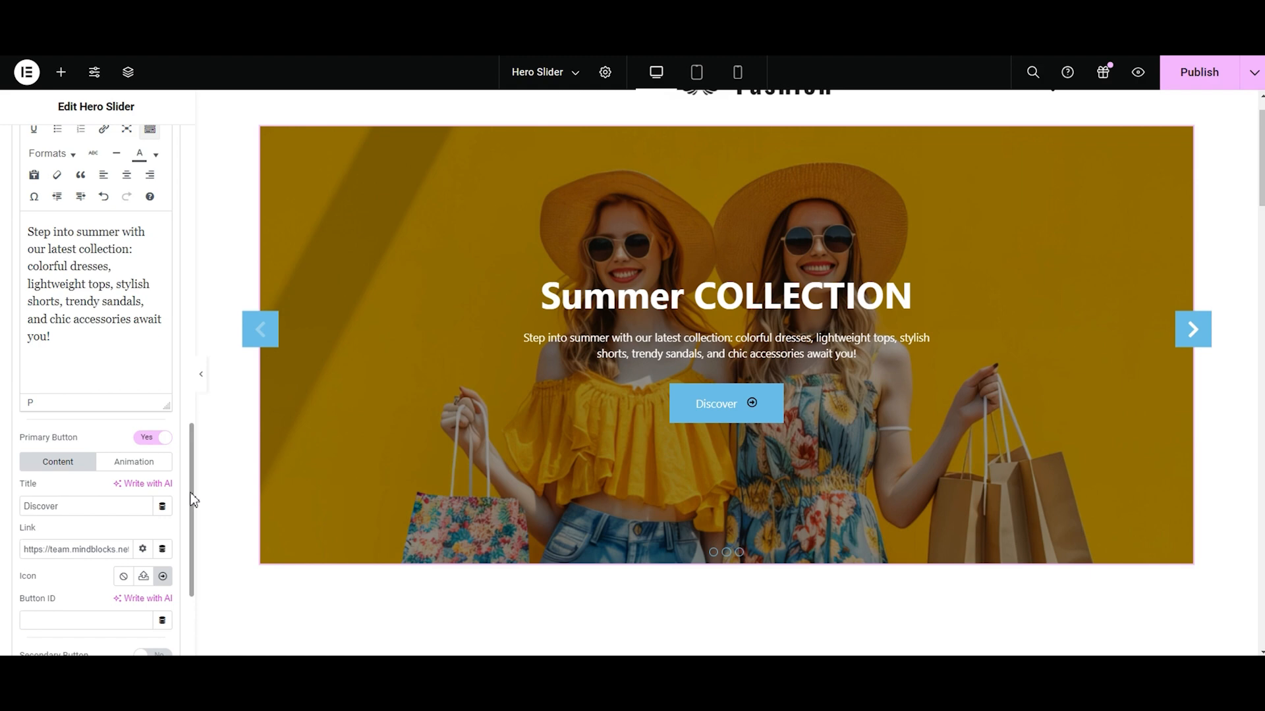
# Step: Set the primary button's animation effect to Mask From Up
pyautogui.scroll(-2, 193, 500)
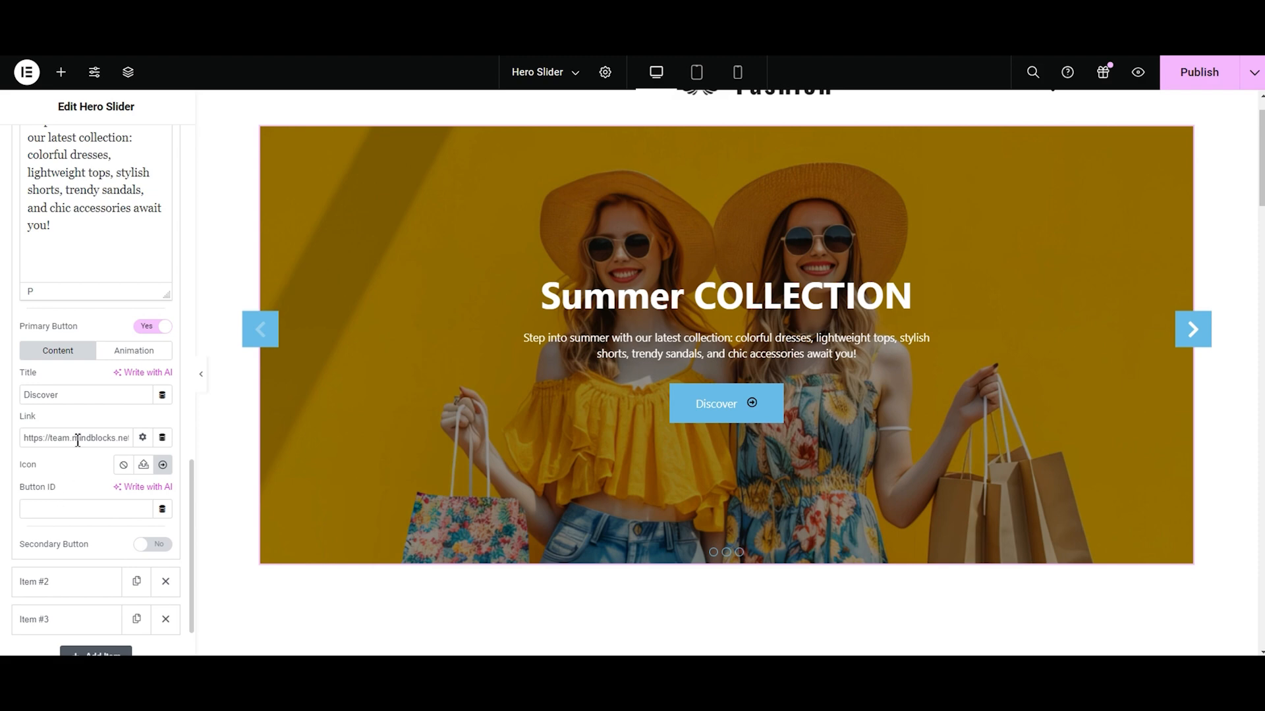
pyautogui.click(134, 353)
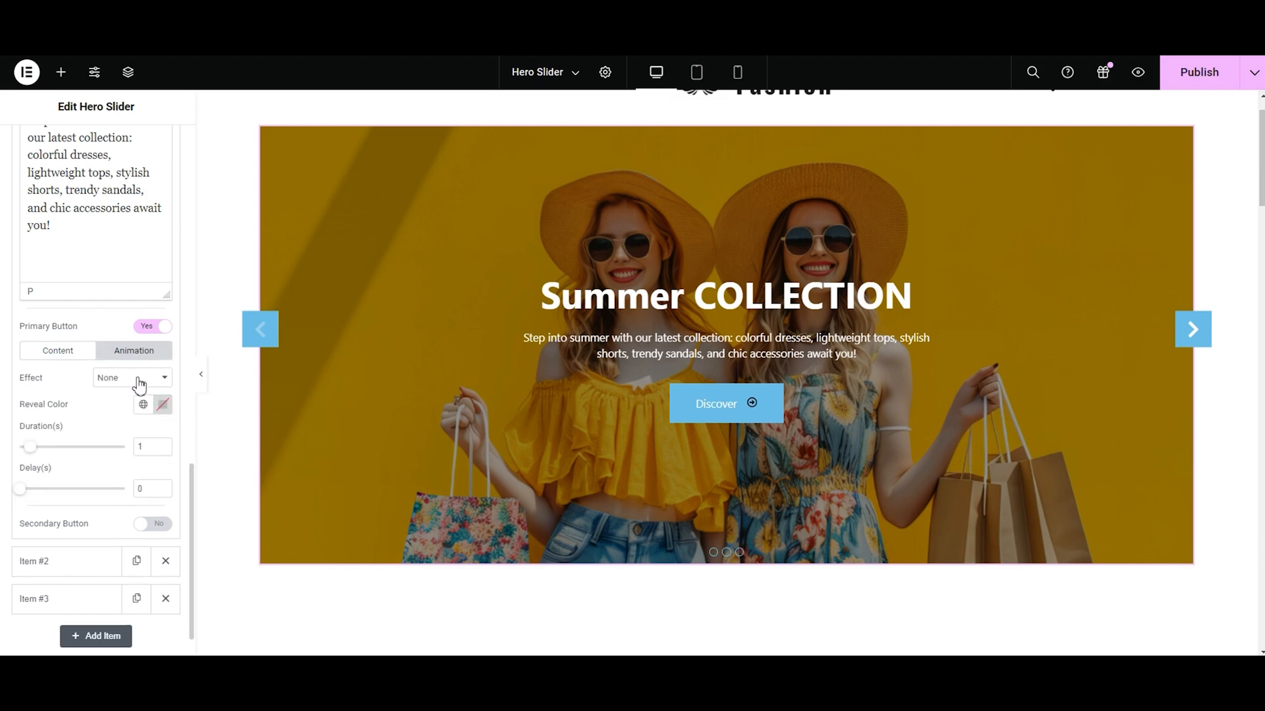
pyautogui.click(135, 378)
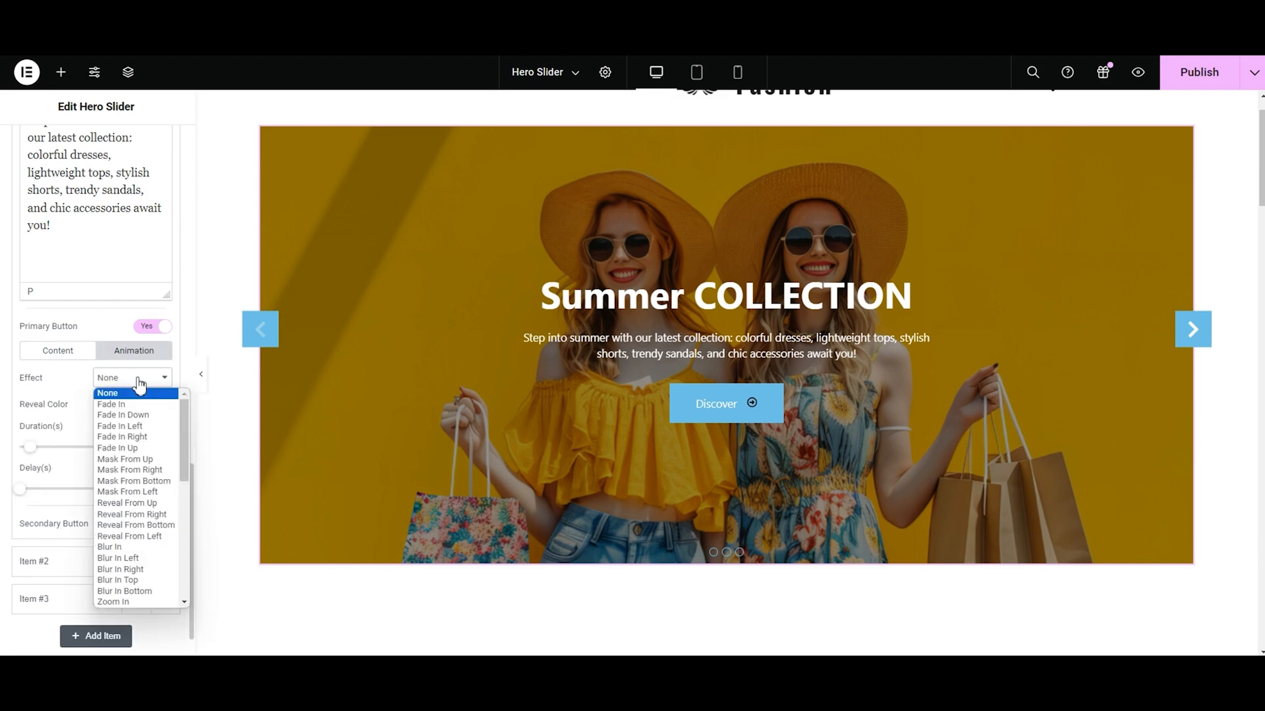
pyautogui.click(137, 460)
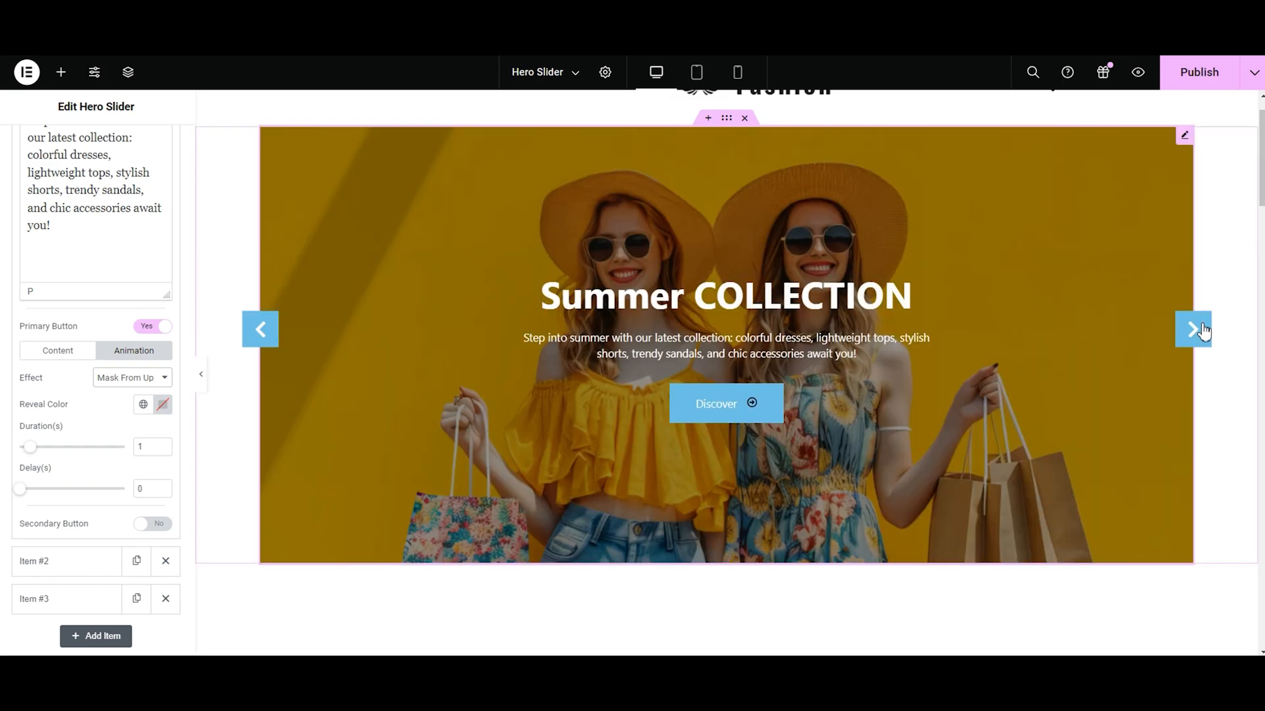
# Step: Preview the primary button's entrance by switching slides, and try the Blur In effect on it
pyautogui.click(1203, 331)
pyautogui.click(260, 329)
pyautogui.click(119, 388)
pyautogui.click(125, 547)
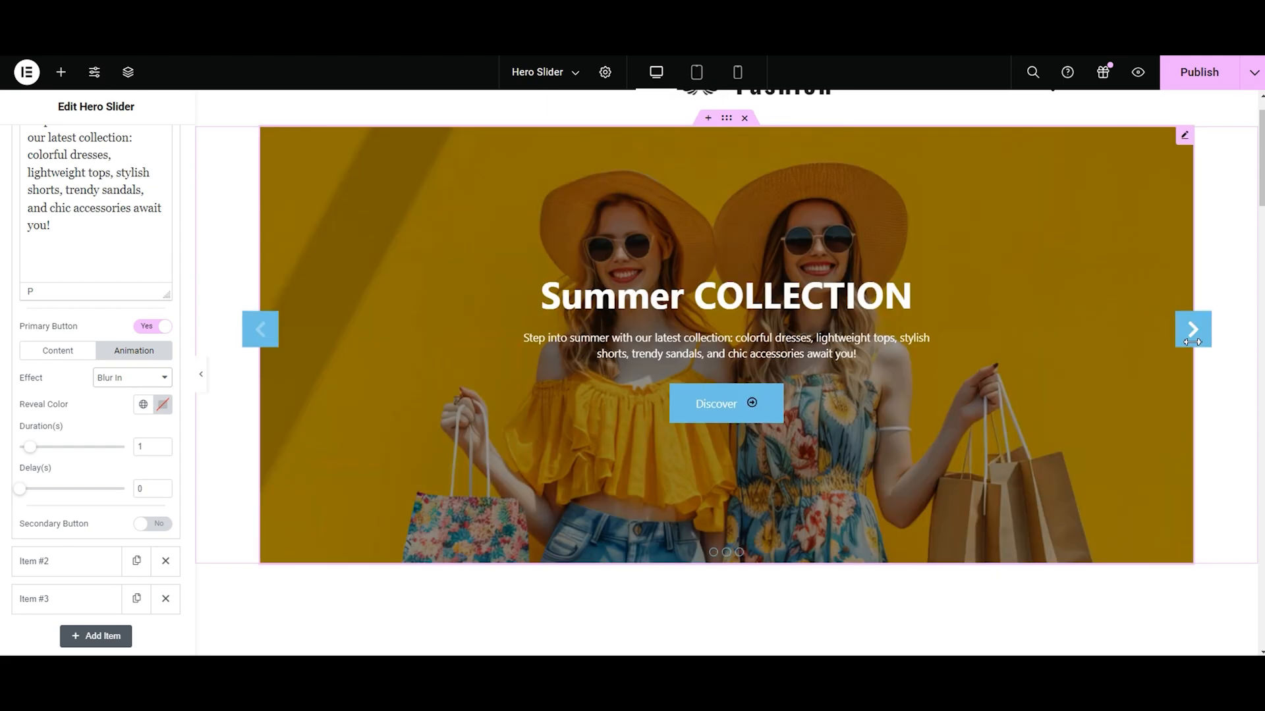
pyautogui.click(1192, 342)
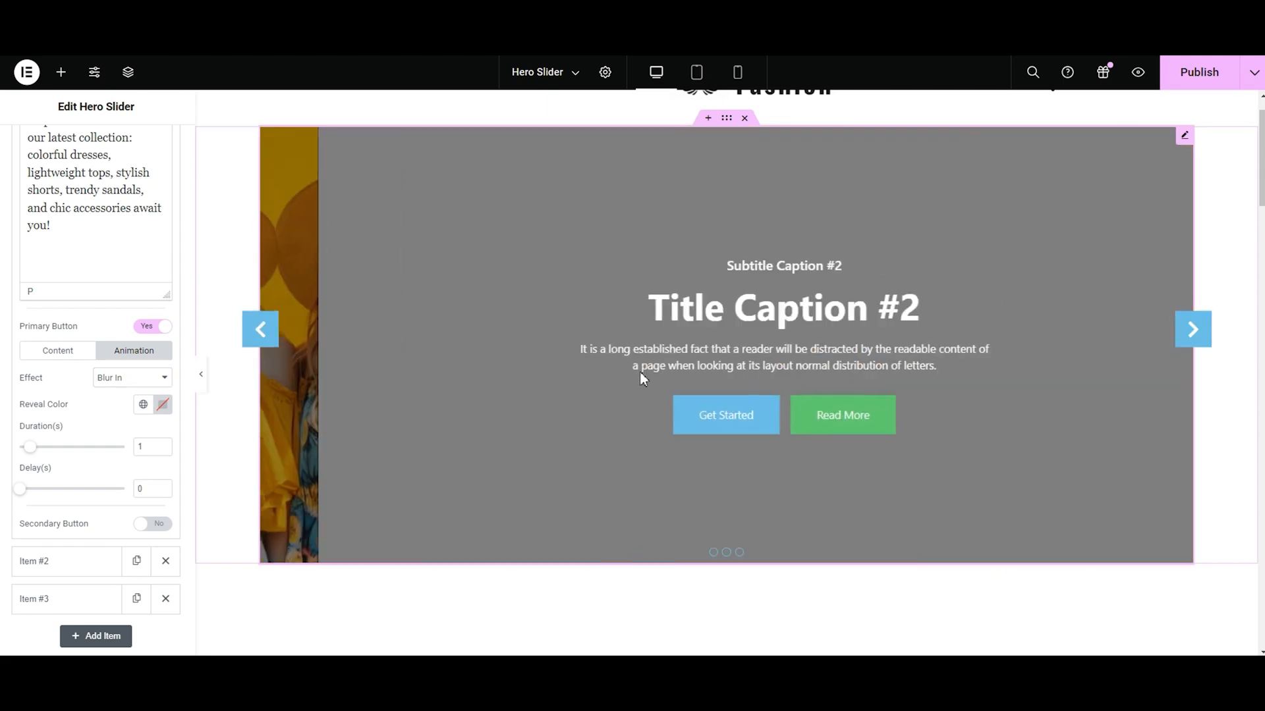
pyautogui.click(258, 332)
# Step: Set the primary button's animation effect to None, and collapse the first slide's settings
pyautogui.click(142, 378)
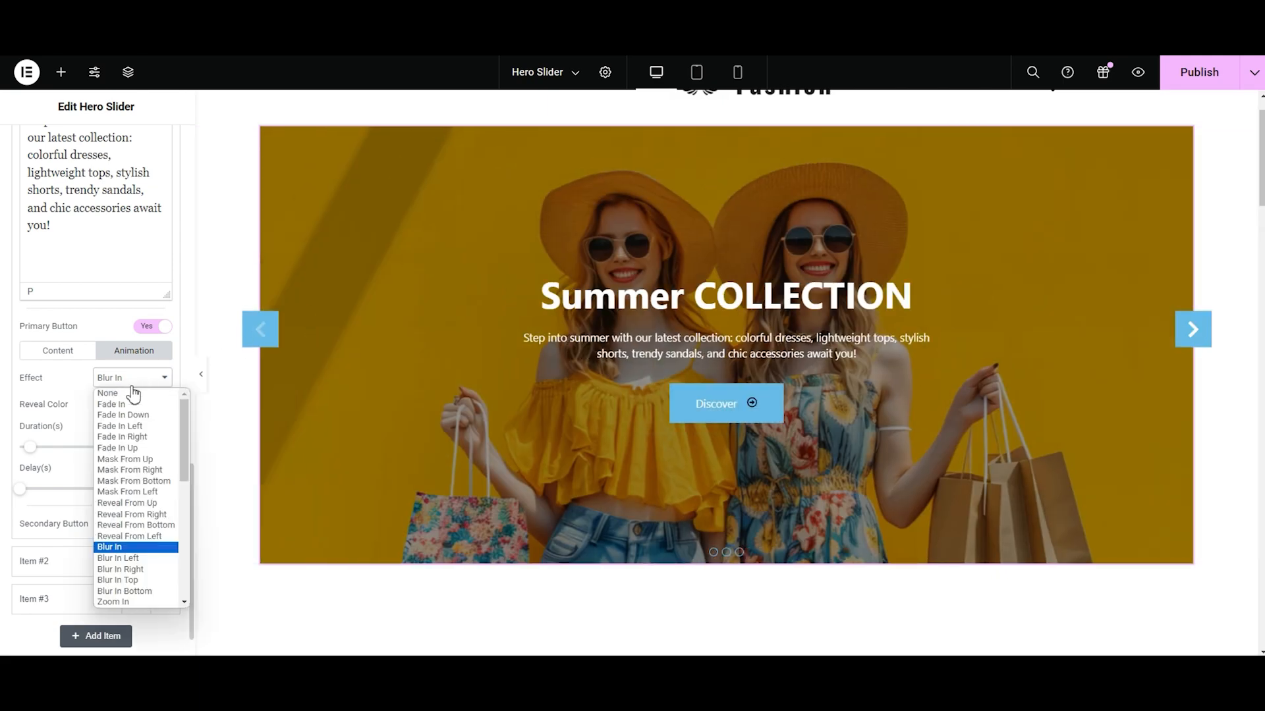
pyautogui.click(129, 396)
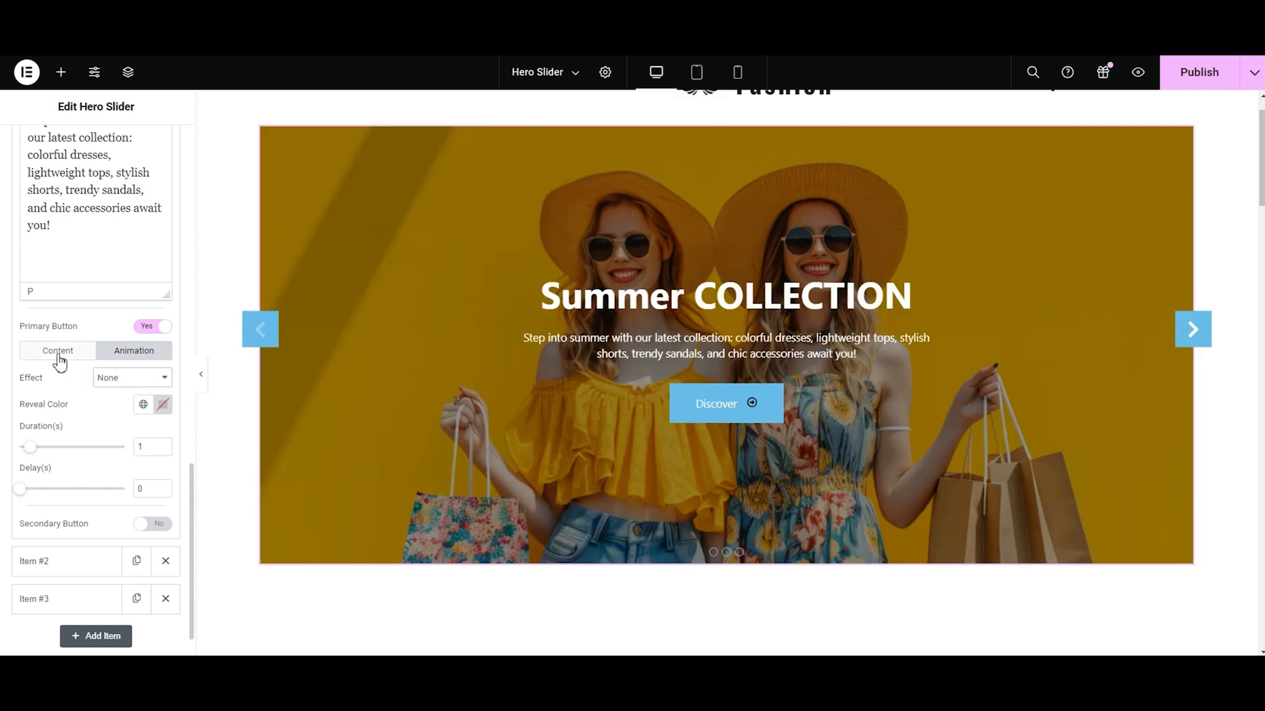
pyautogui.click(58, 359)
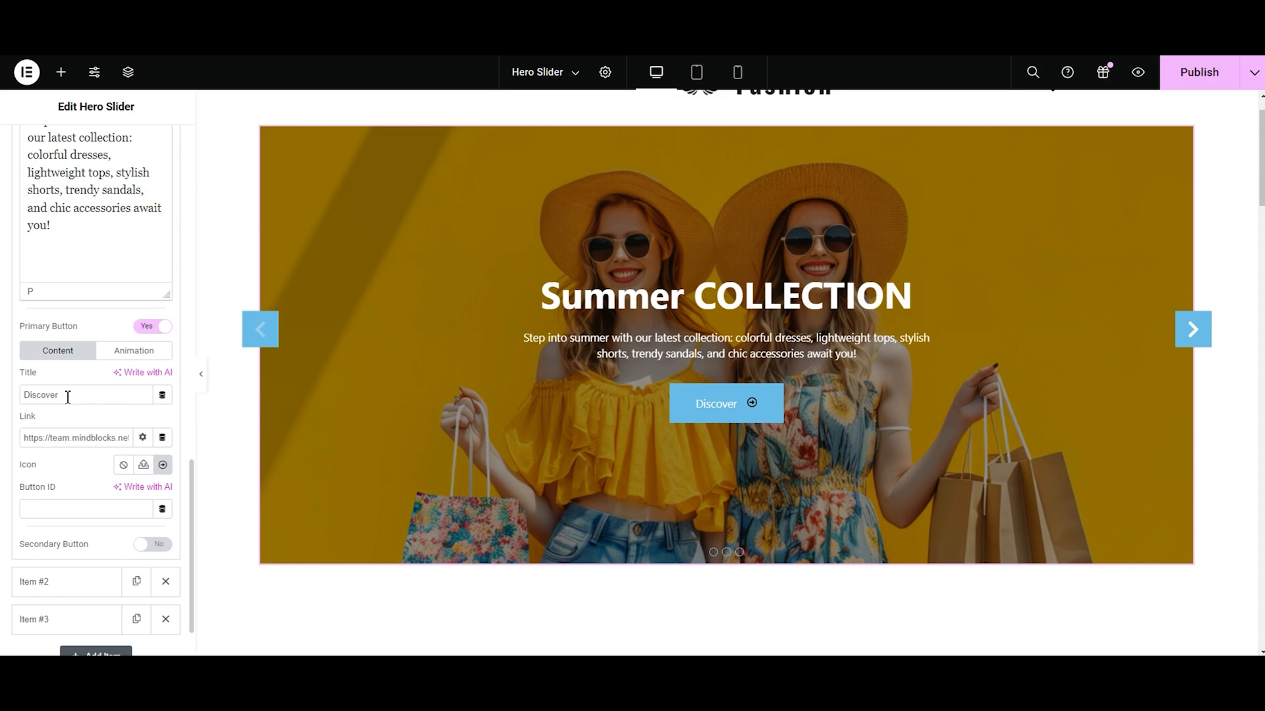
pyautogui.scroll(3, 68, 395)
pyautogui.scroll(10, 73, 310)
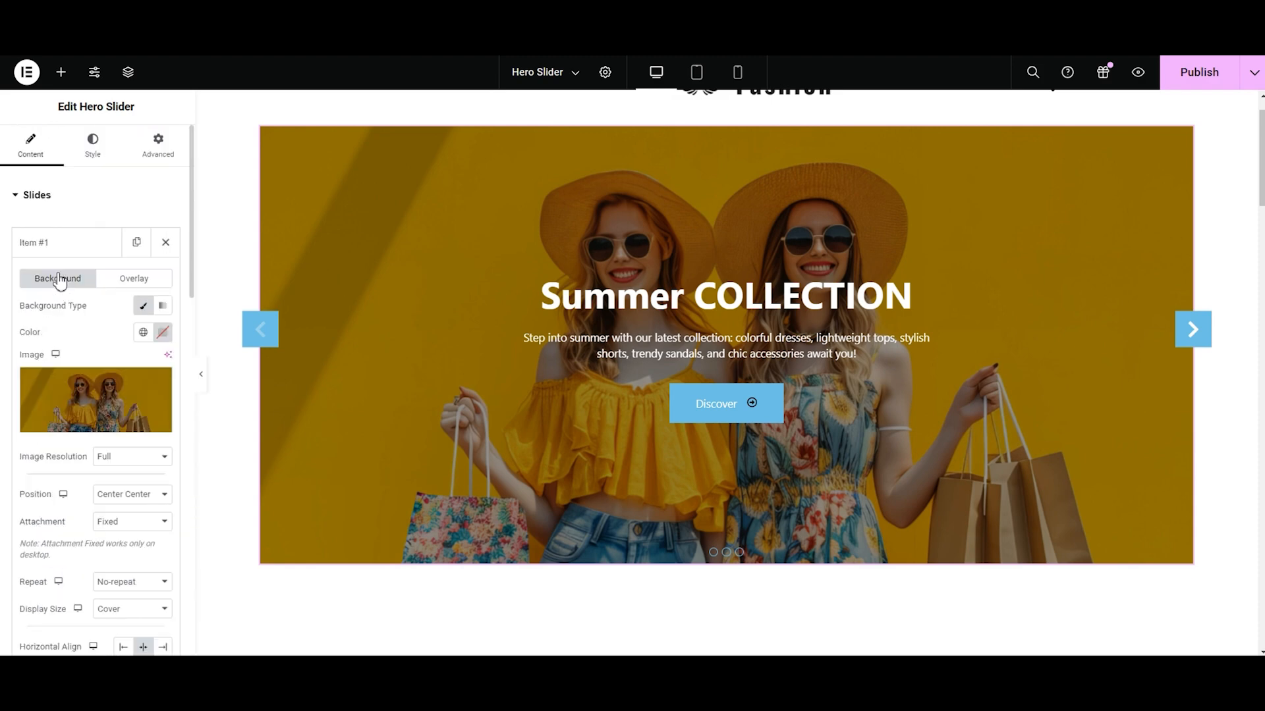
pyautogui.click(58, 245)
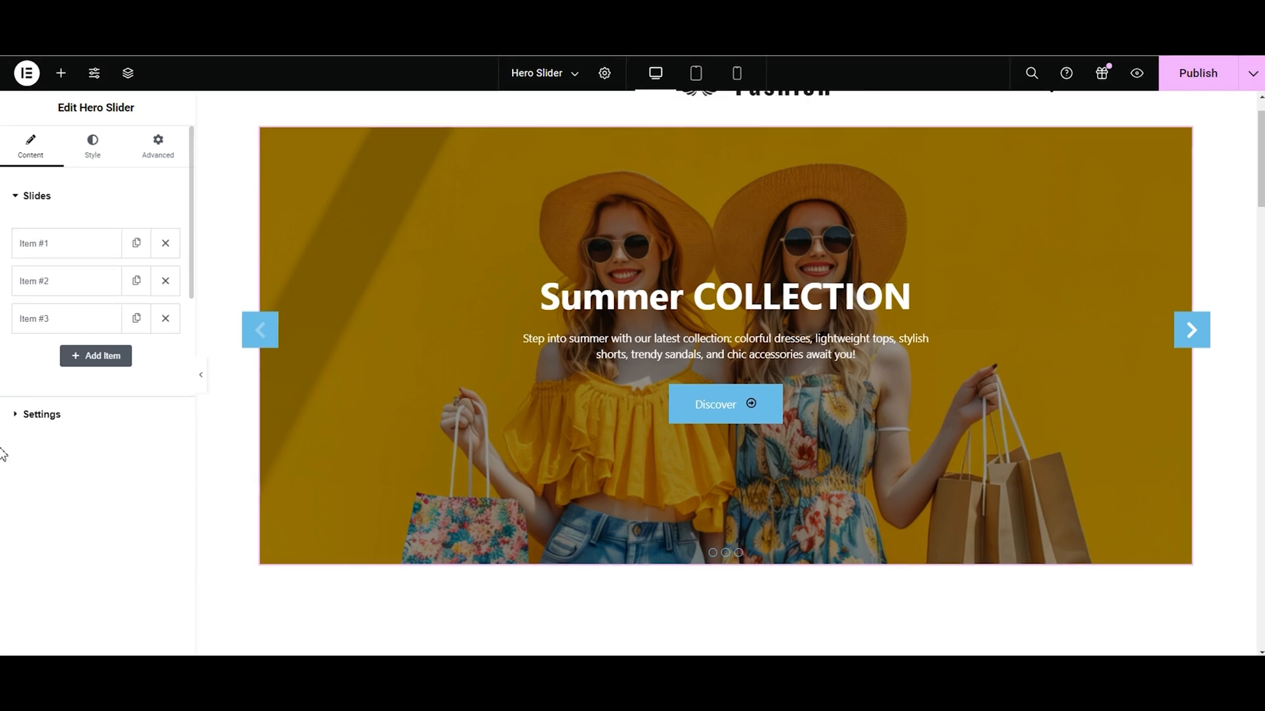
# Step: Try the Fade slide animation in the slider's general settings, and preview it by moving to the second slide and back
pyautogui.click(32, 419)
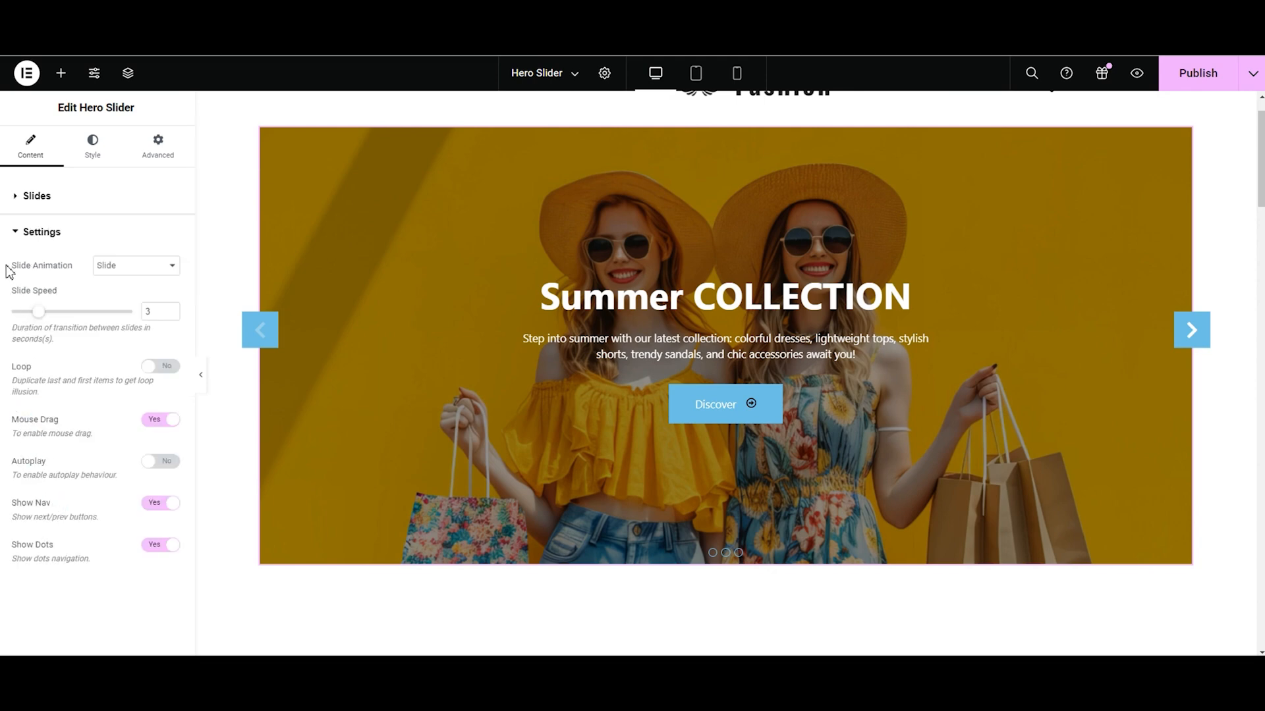
pyautogui.click(102, 267)
pyautogui.click(108, 282)
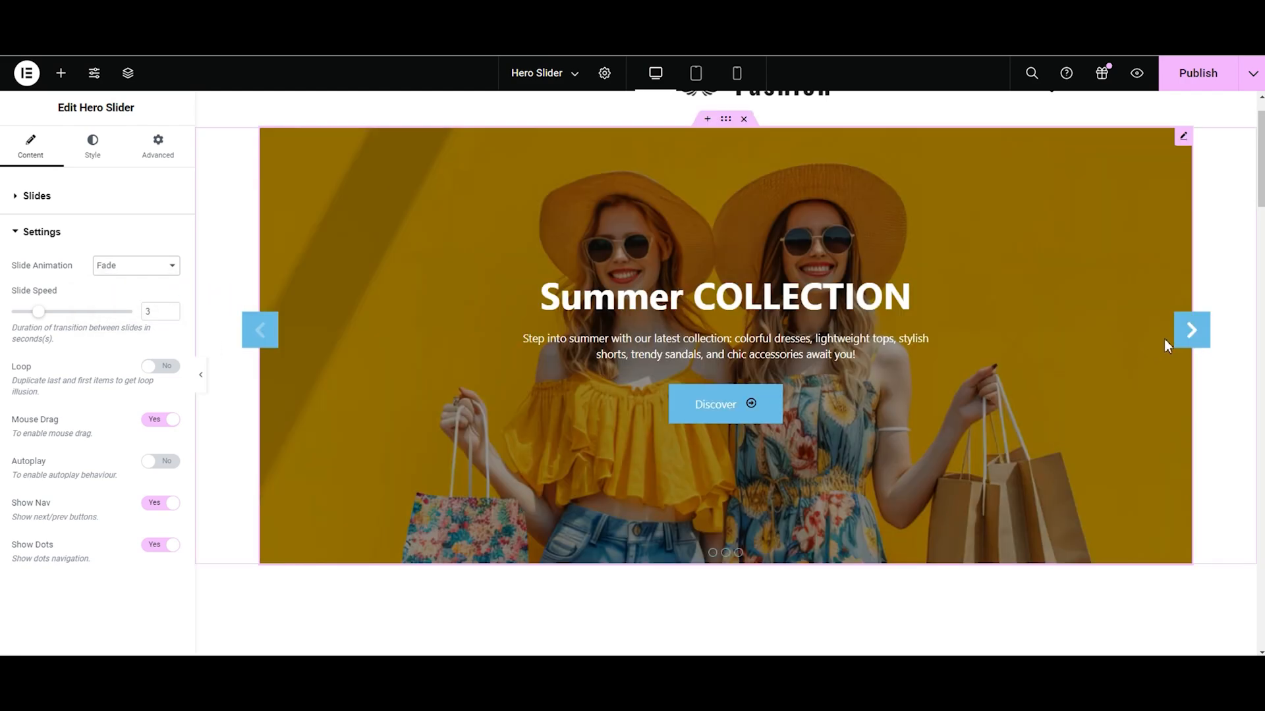
pyautogui.click(1191, 332)
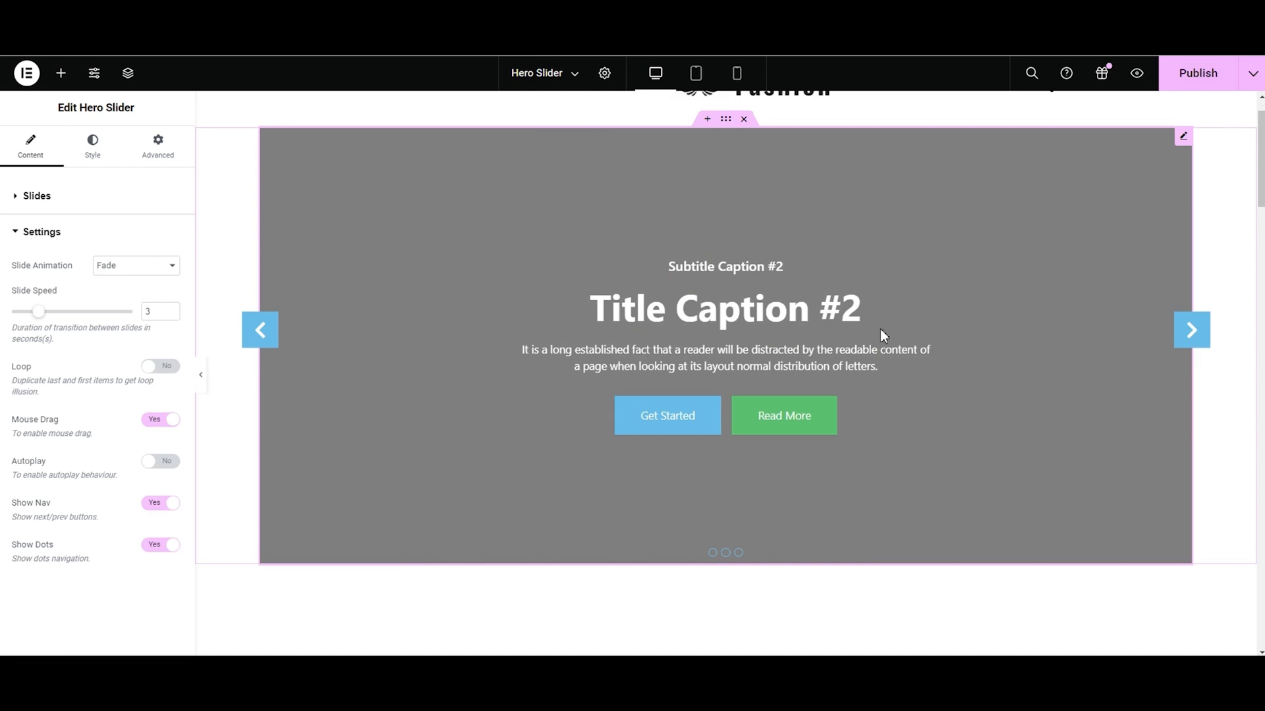
pyautogui.click(260, 332)
# Step: Set the slide animation to Slide, and preview the transition between the first two slides
pyautogui.click(145, 267)
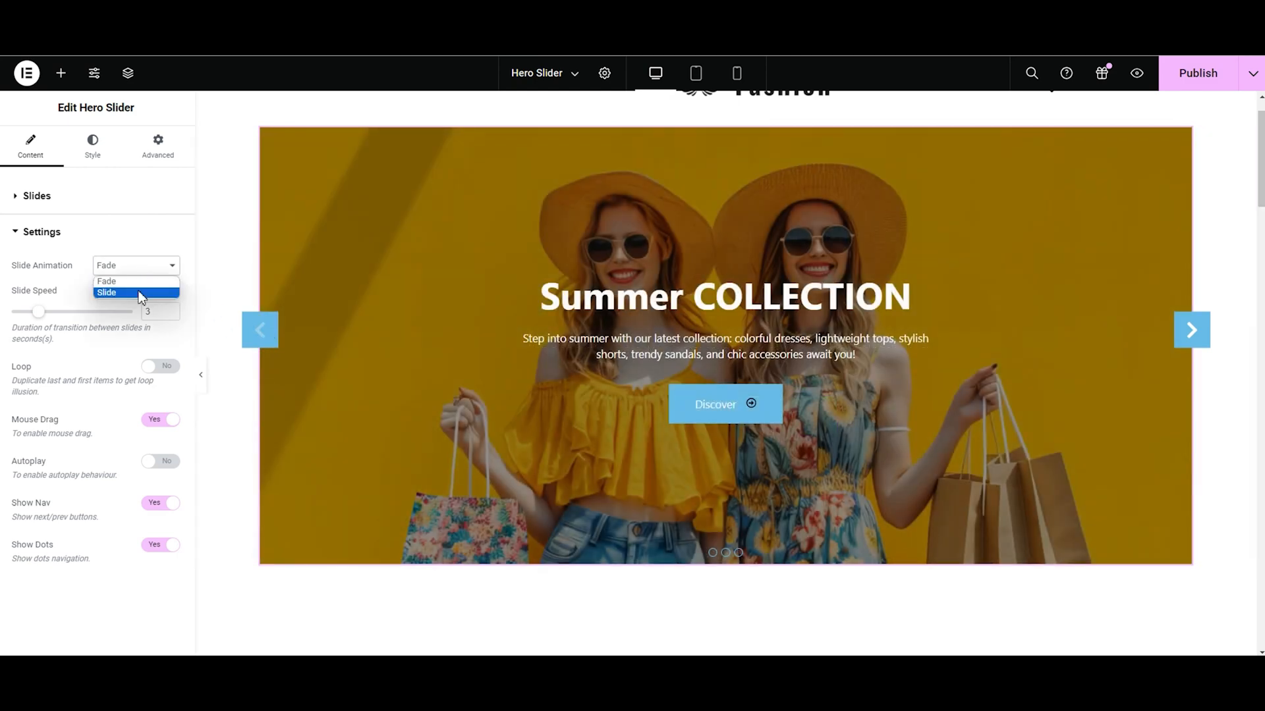
pyautogui.click(137, 293)
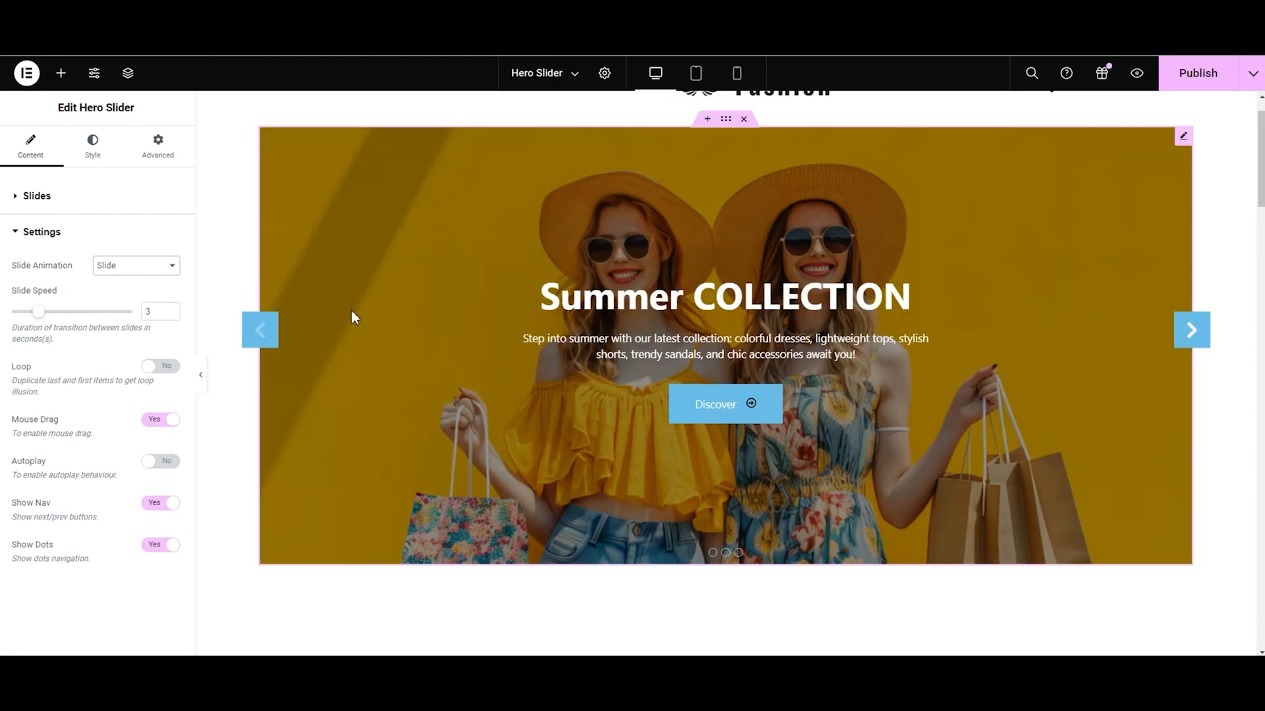
pyautogui.click(1200, 328)
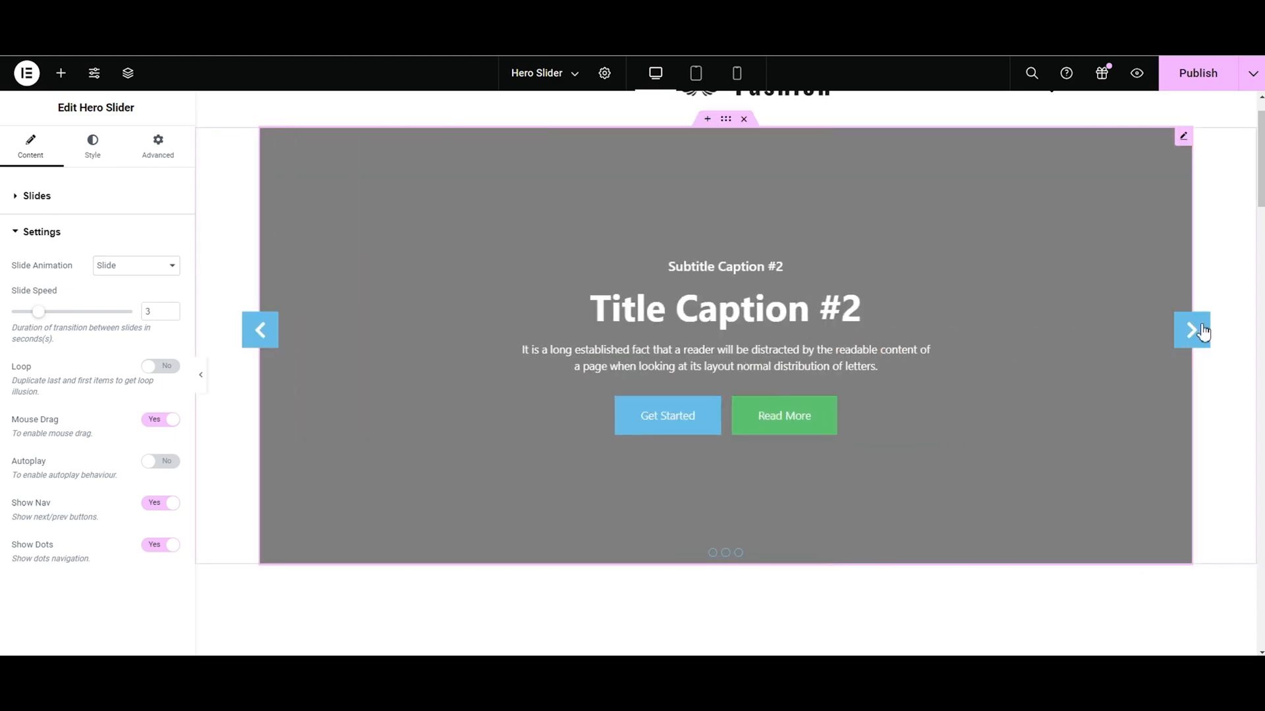
pyautogui.click(256, 340)
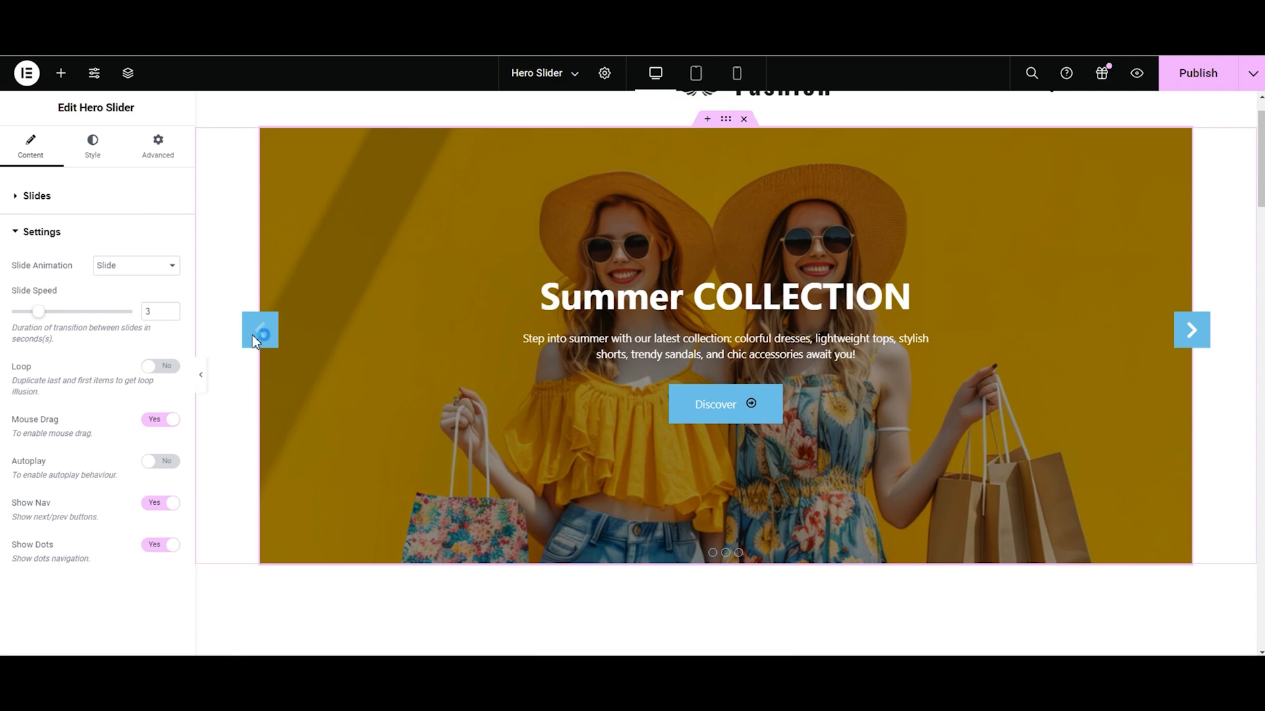
# Step: Try a slide speed of 4 seconds, and preview the transition to the second slide and back
pyautogui.moveTo(38, 311); pyautogui.dragTo(25, 311)
pyautogui.click(161, 318)
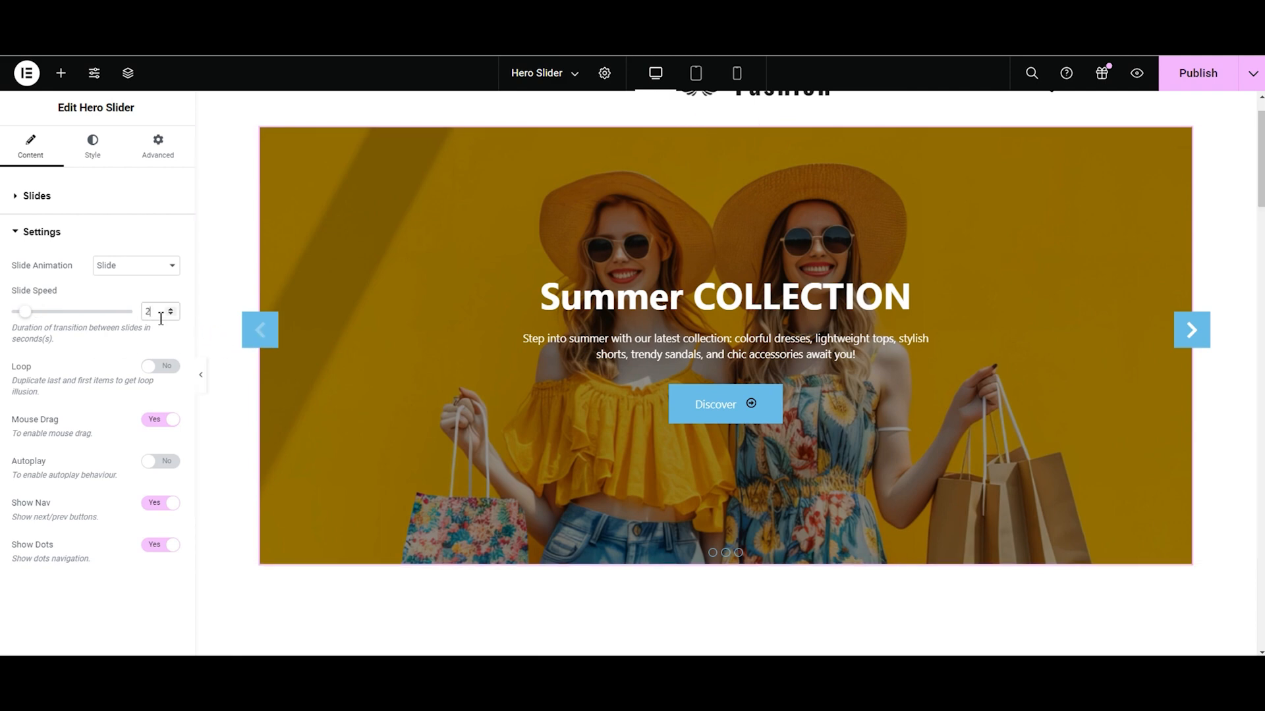
pyautogui.press('Up')
pyautogui.press('Up')
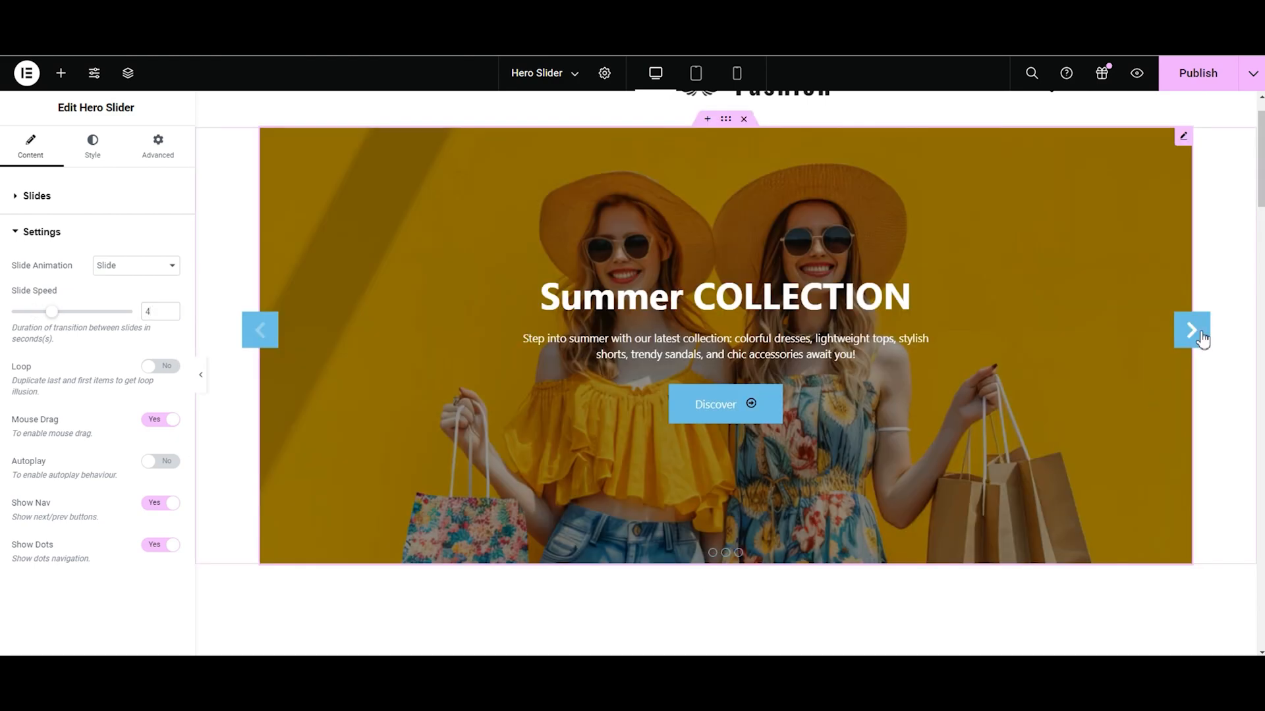
pyautogui.click(1202, 337)
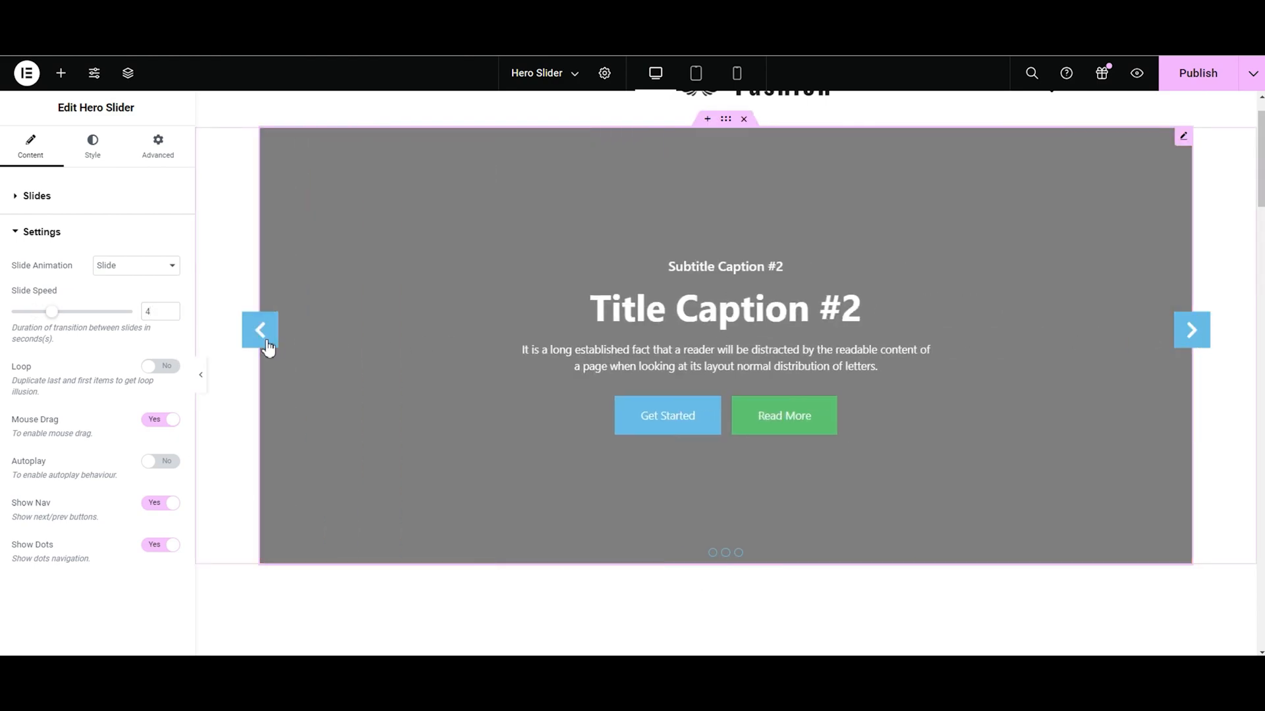
pyautogui.click(266, 340)
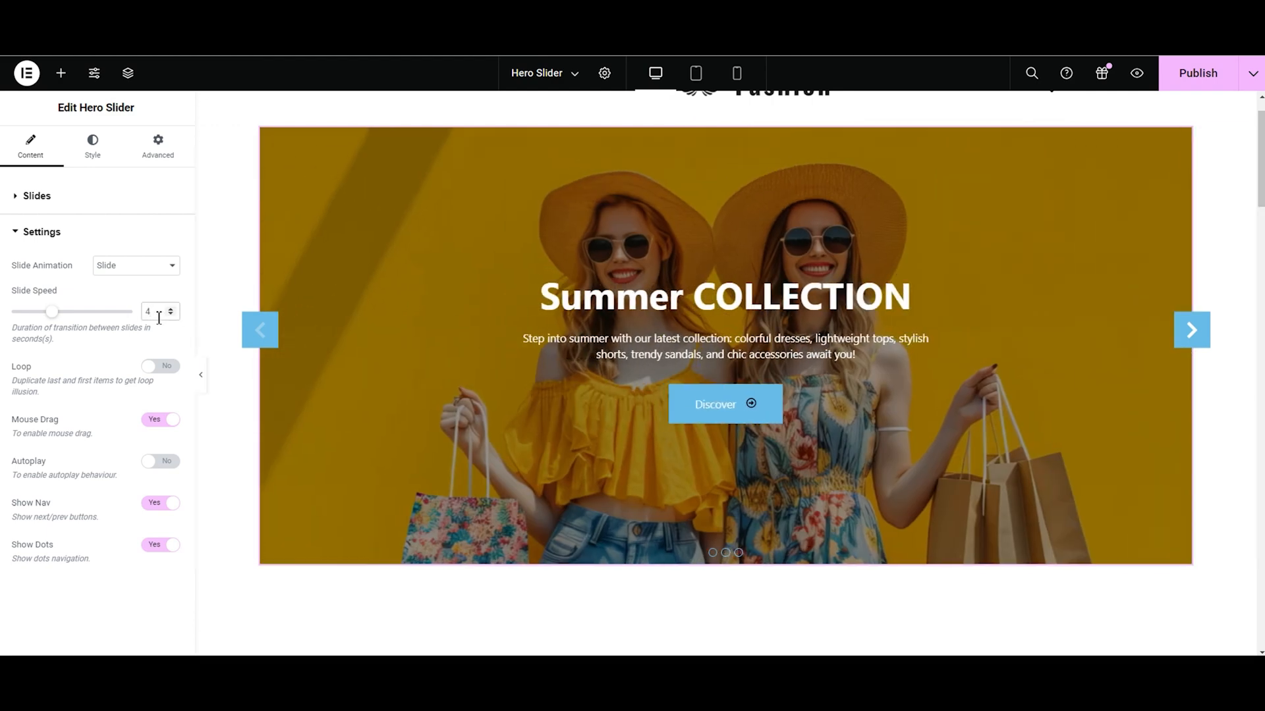
# Step: Set the slide speed to 3 seconds, and preview the transition between the first two slides
pyautogui.press('Down')
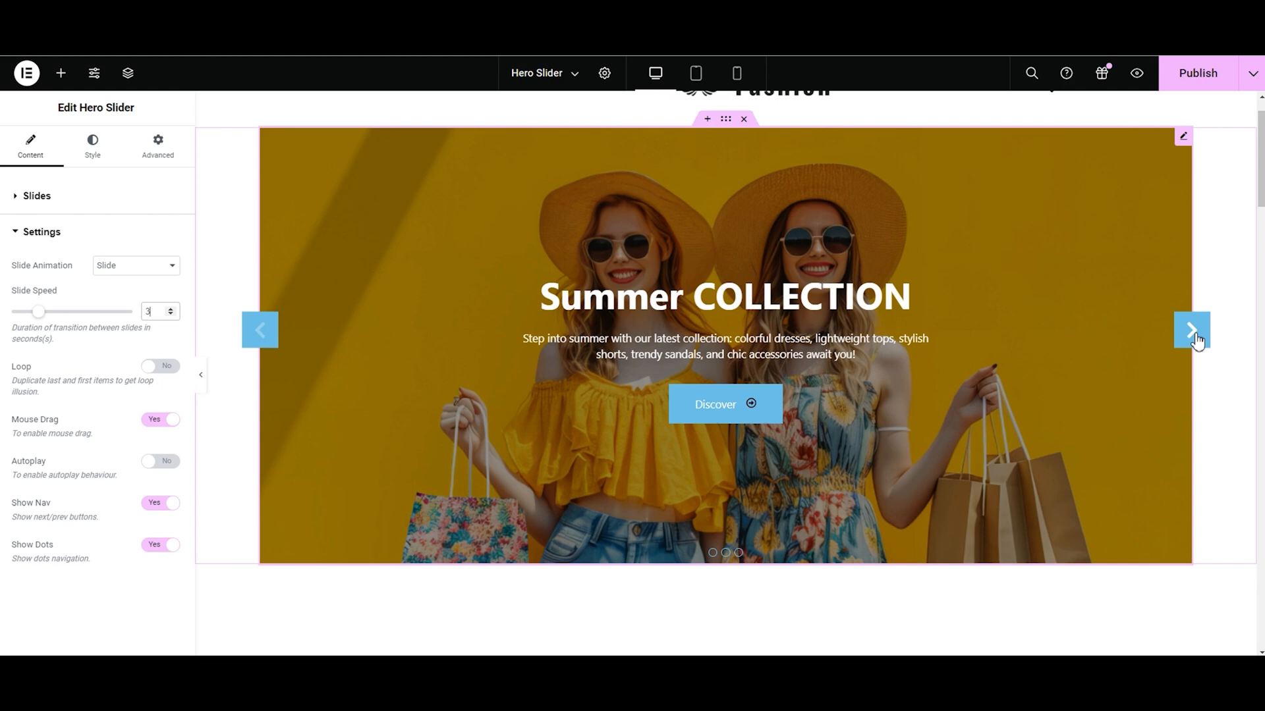
pyautogui.click(1192, 331)
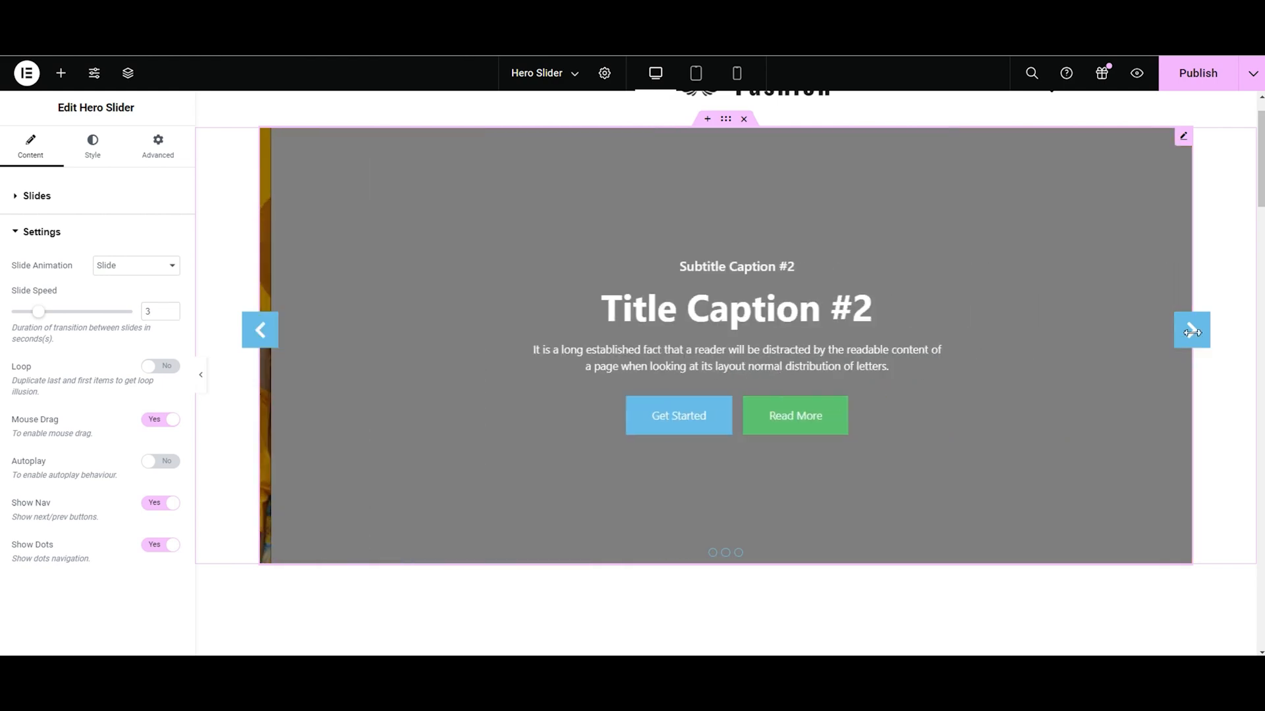
pyautogui.click(269, 337)
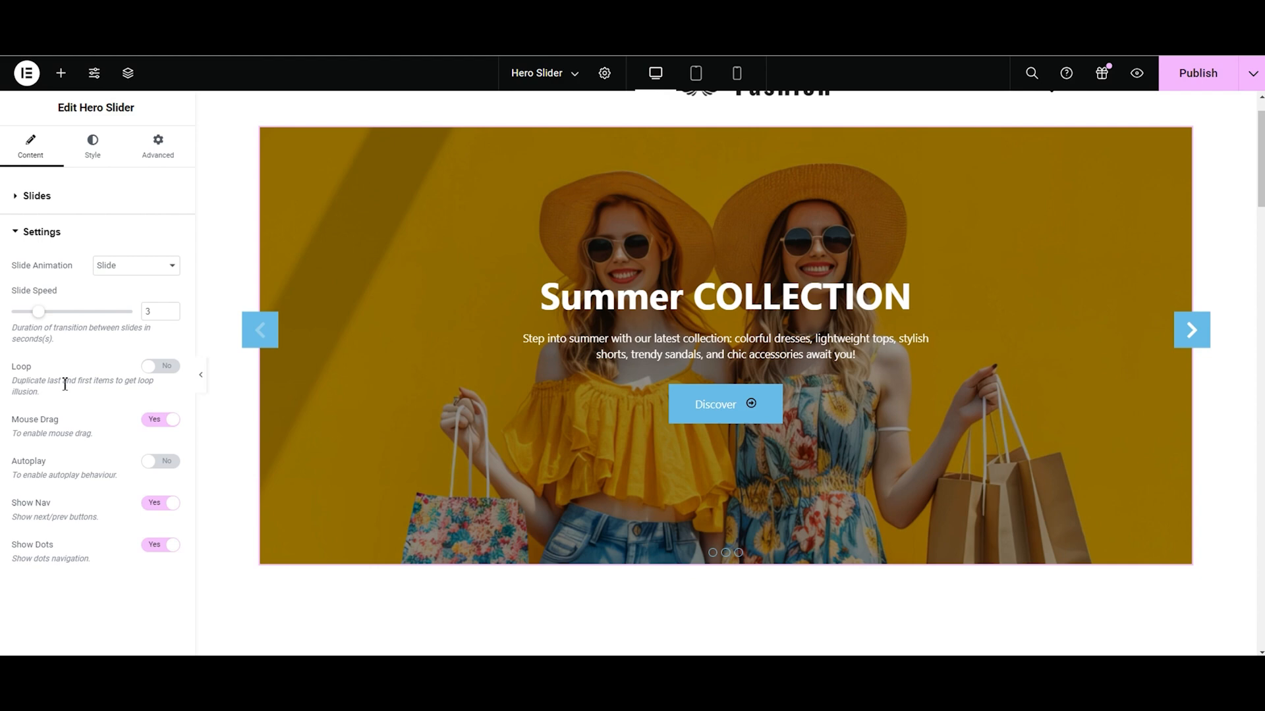
# Step: Enable looping for the slider, and cycle backwards through all the slides to test it
pyautogui.click(155, 370)
pyautogui.click(262, 341)
pyautogui.click(264, 343)
pyautogui.click(264, 343)
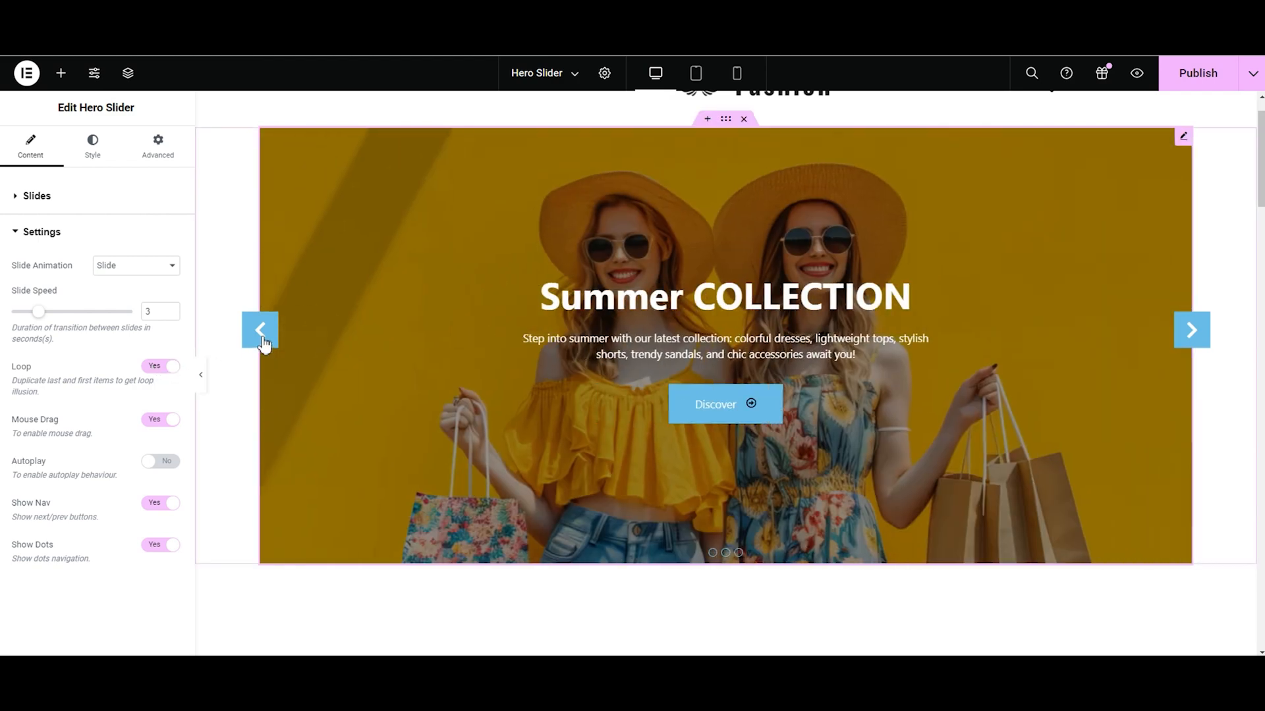
pyautogui.click(262, 330)
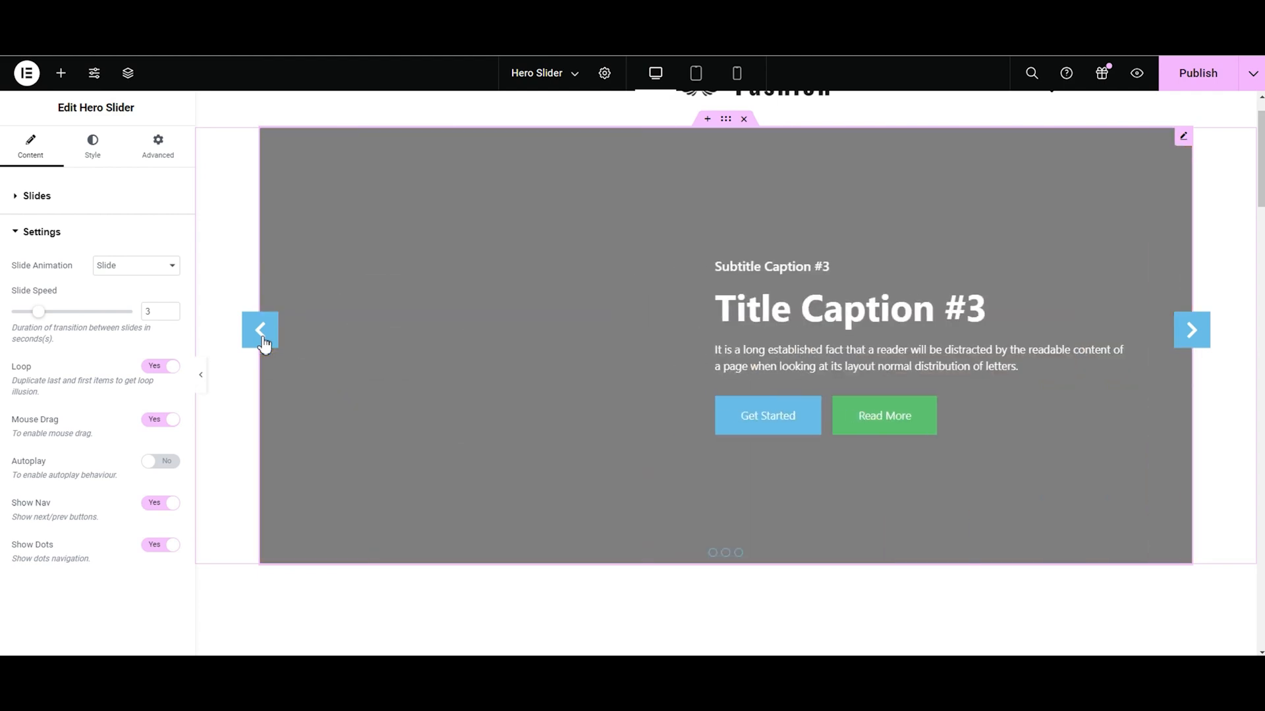
pyautogui.click(264, 343)
pyautogui.click(264, 343)
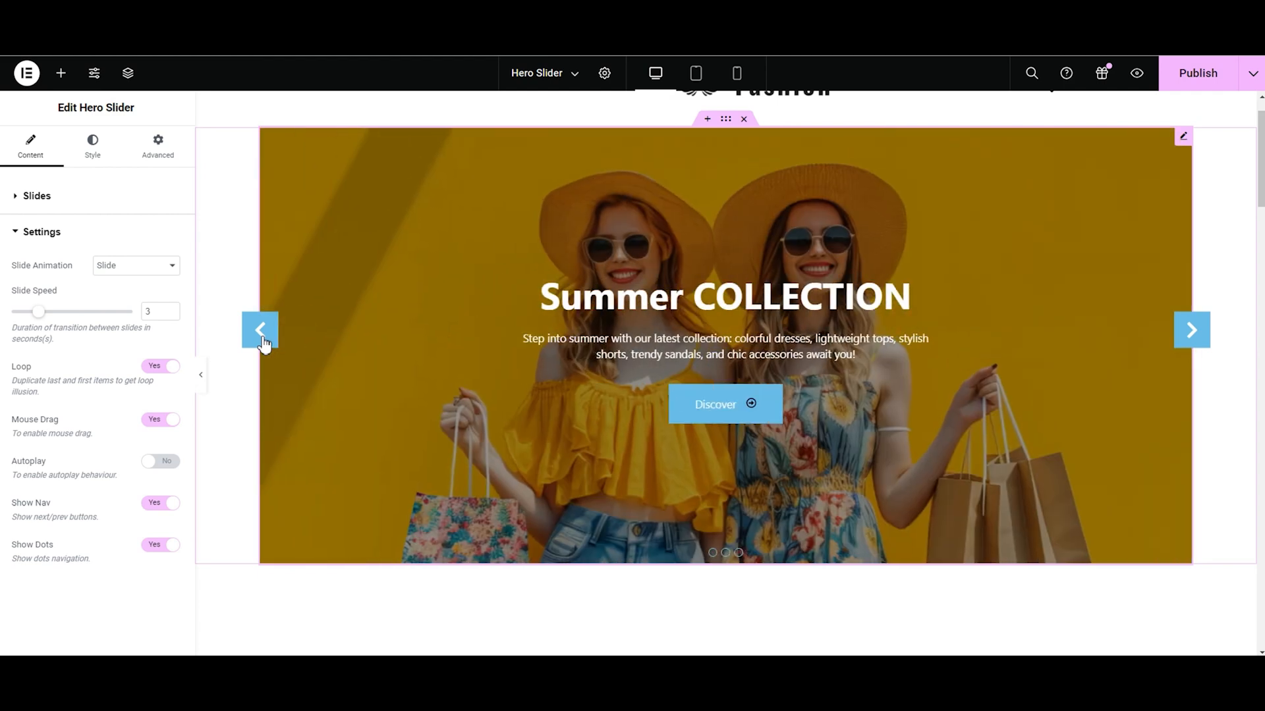
# Step: Test moving through the slides in both directions with looping switched off, and re-enable looping
pyautogui.click(155, 367)
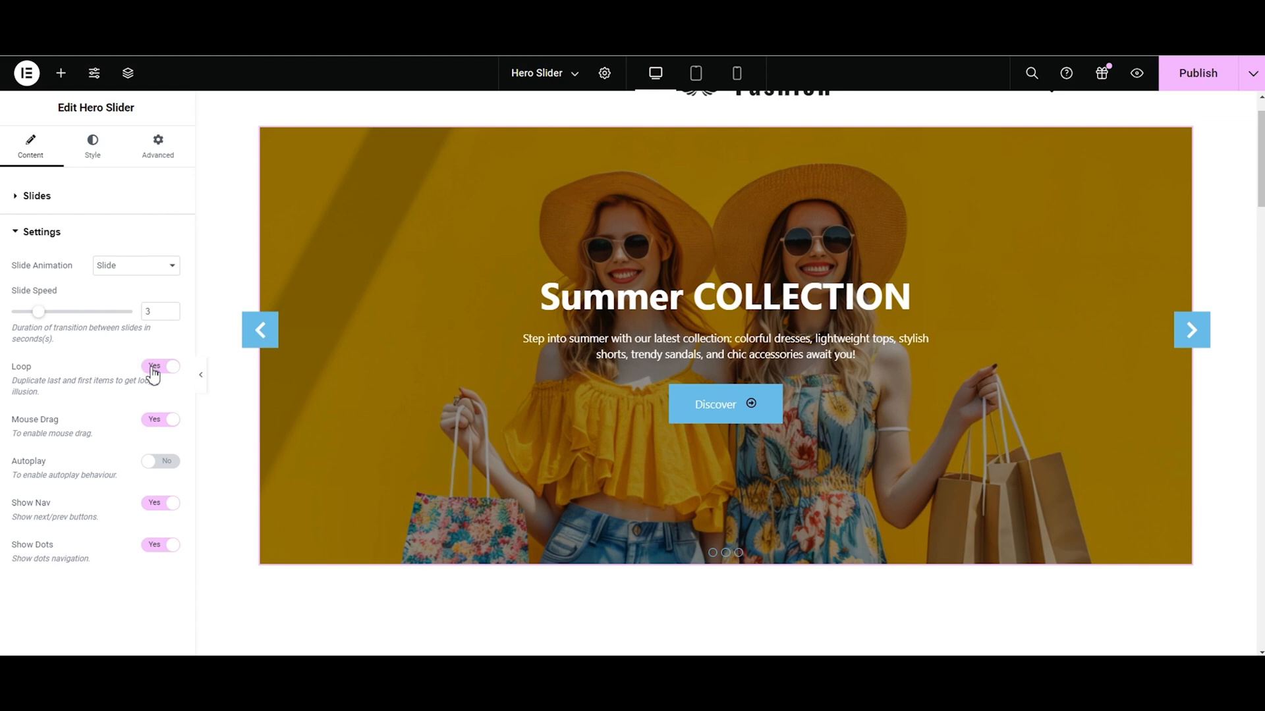
pyautogui.click(258, 347)
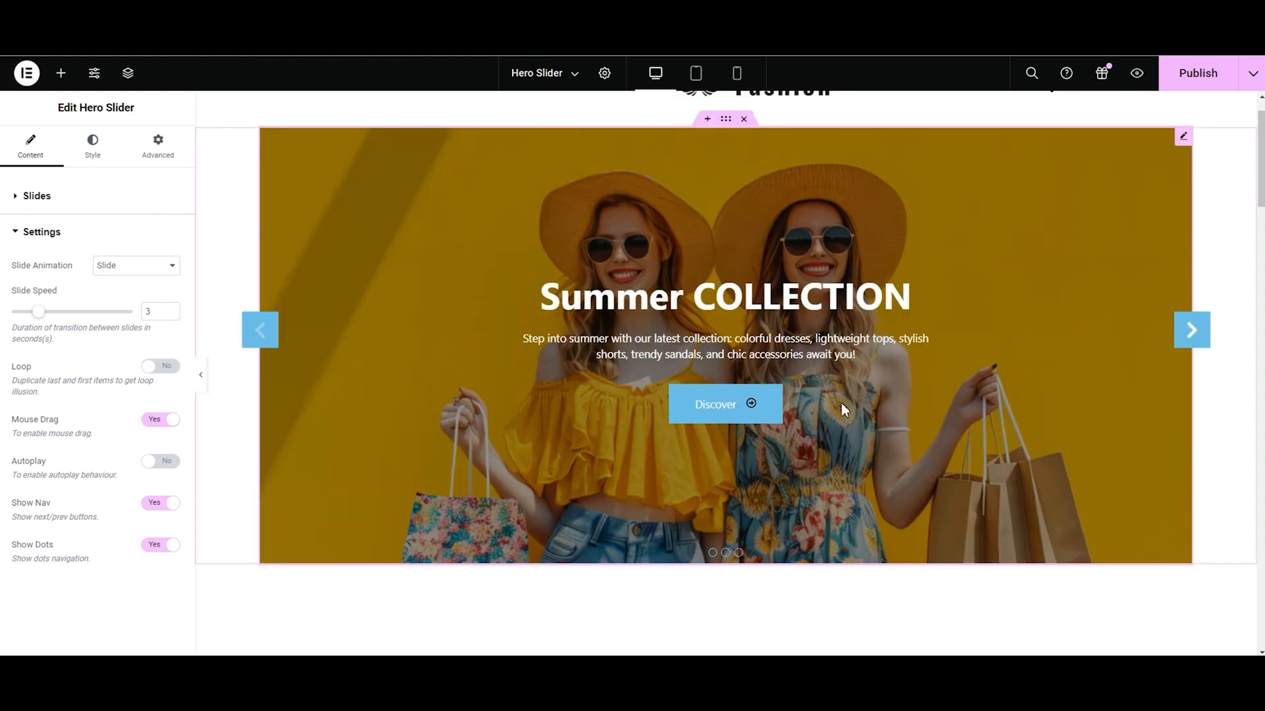
pyautogui.click(1197, 342)
pyautogui.click(1198, 344)
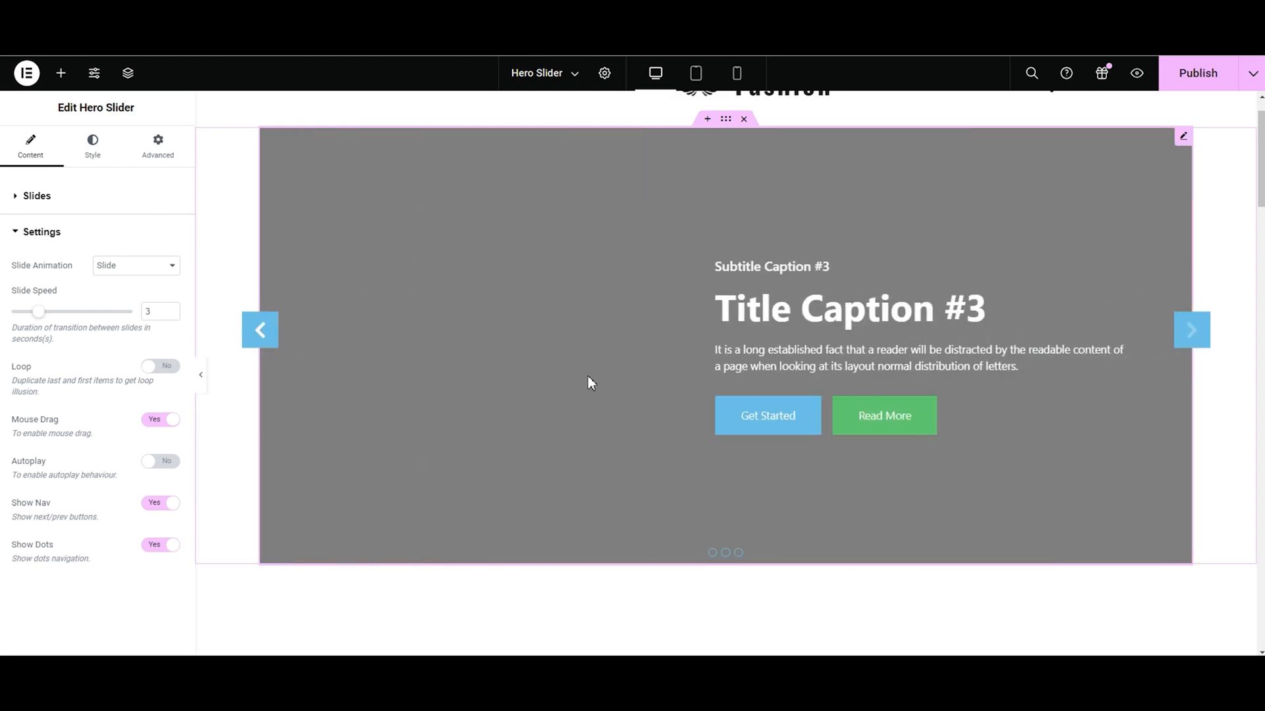
pyautogui.click(263, 339)
pyautogui.click(266, 339)
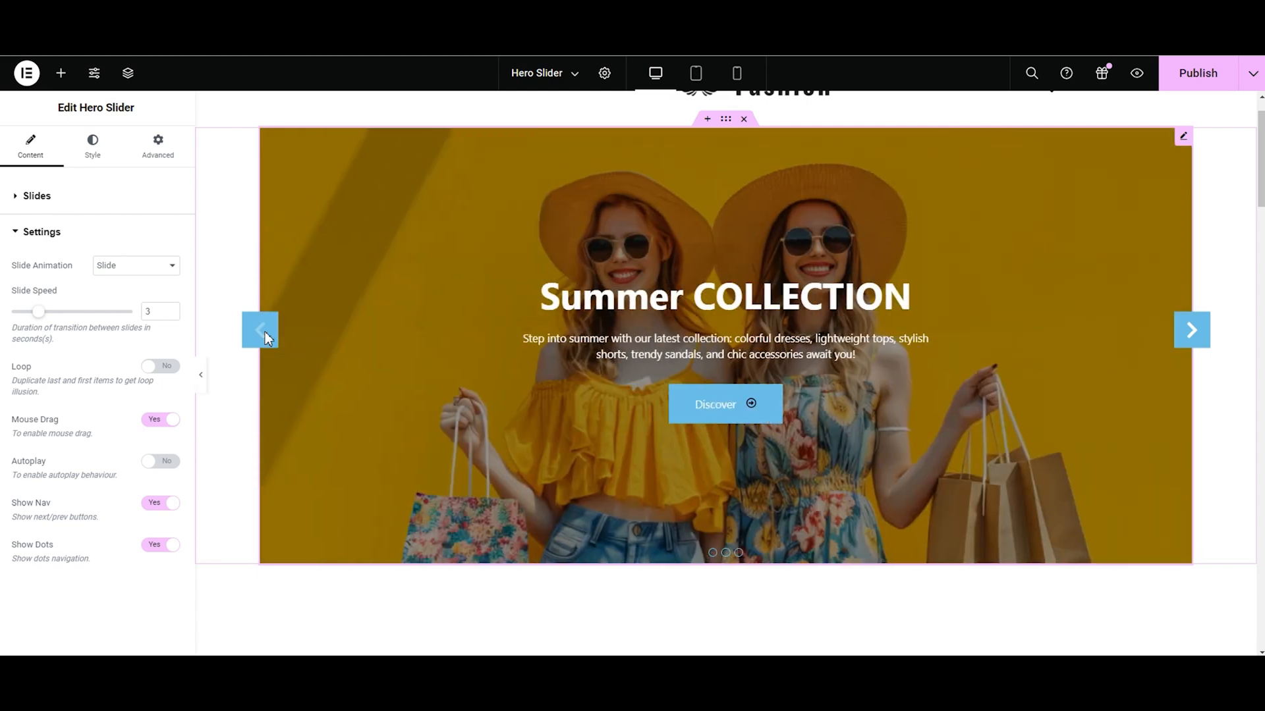
pyautogui.click(164, 372)
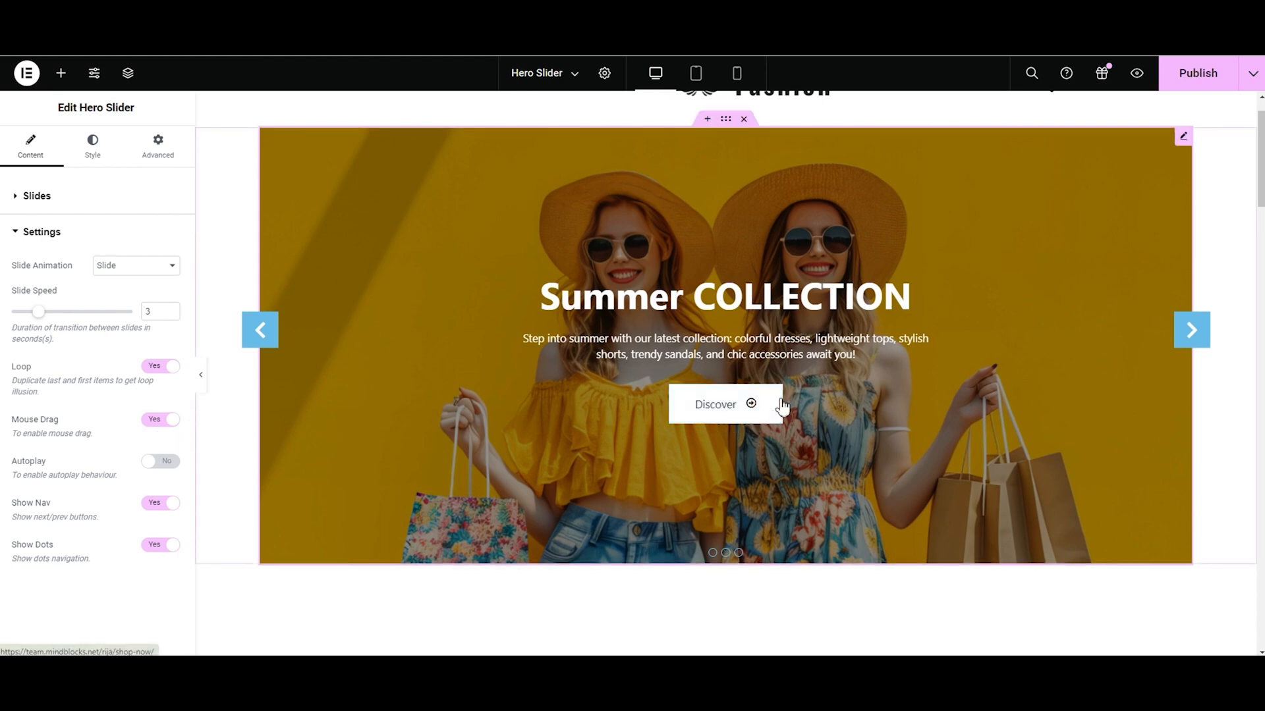
# Step: Swipe through the slides in both directions with the mouse, and switch the Mouse Drag option off and back on
pyautogui.moveTo(1078, 353); pyautogui.dragTo(590, 392)
pyautogui.moveTo(874, 399); pyautogui.dragTo(215, 437)
pyautogui.moveTo(480, 409); pyautogui.dragTo(860, 408)
pyautogui.moveTo(445, 378); pyautogui.dragTo(1017, 366)
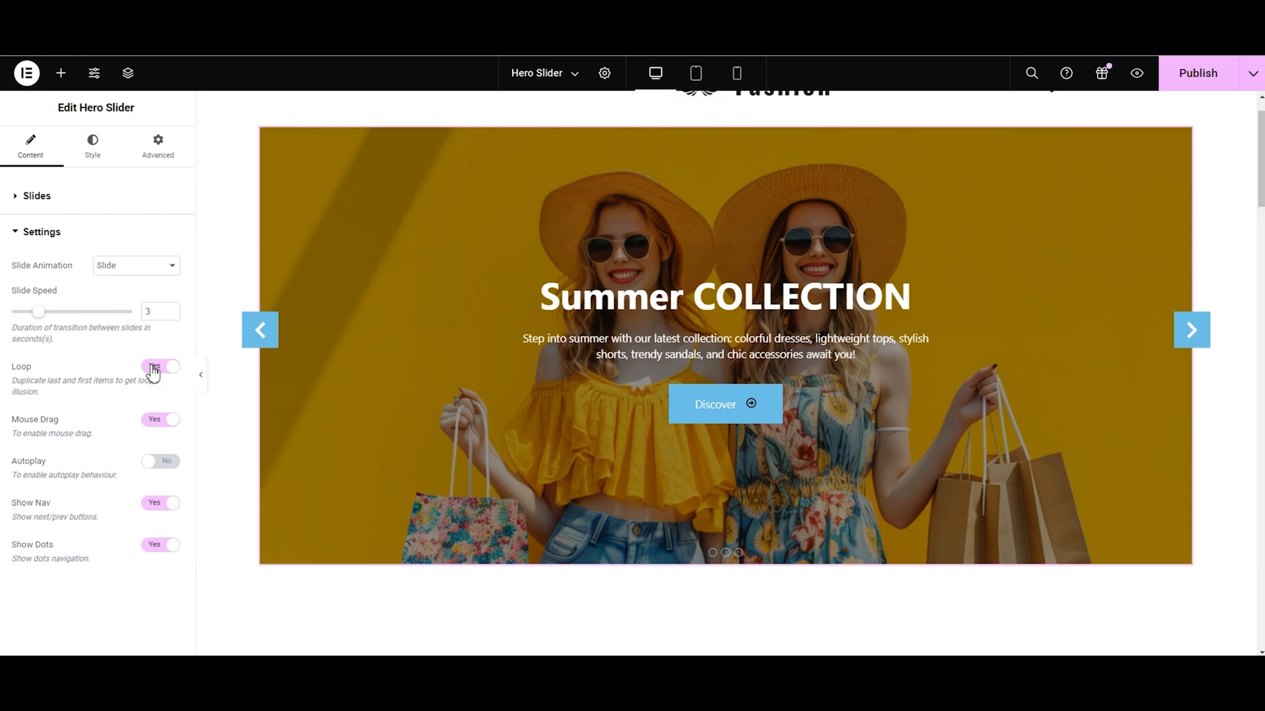
pyautogui.click(157, 422)
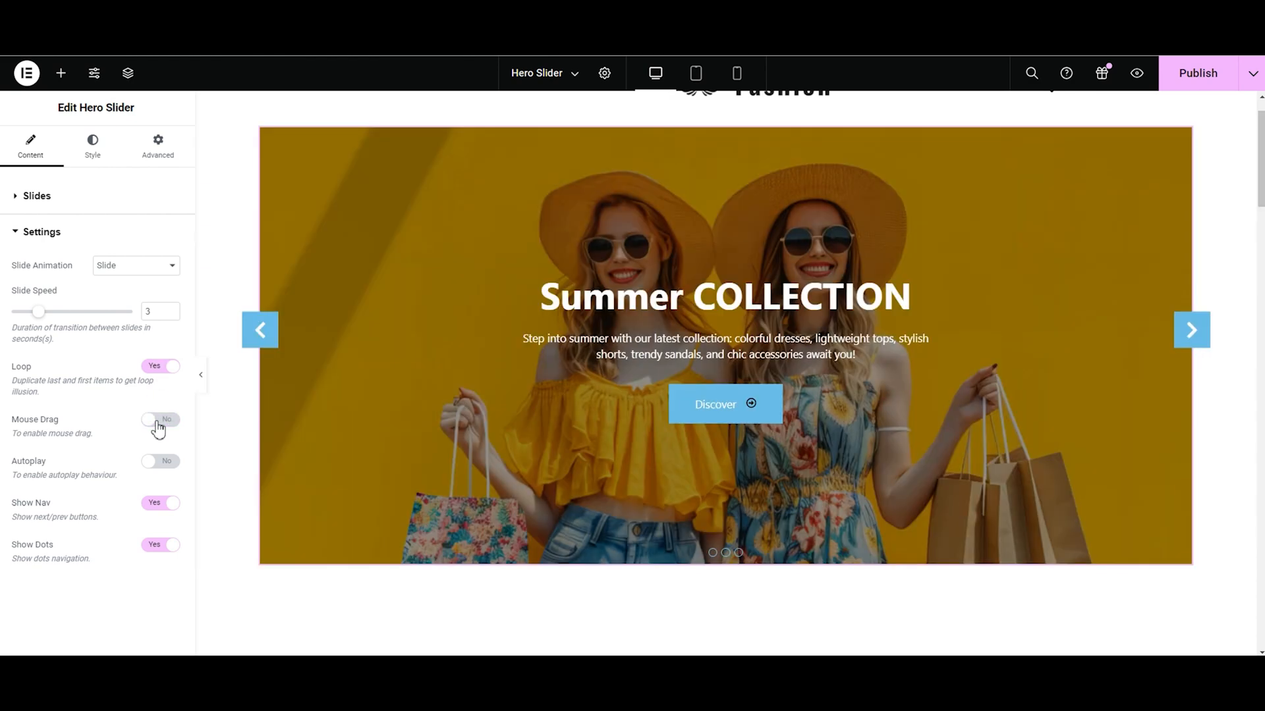
pyautogui.click(156, 421)
# Step: Enable autoplay for the slider and set the autoplay timeout to 6 seconds
pyautogui.click(153, 462)
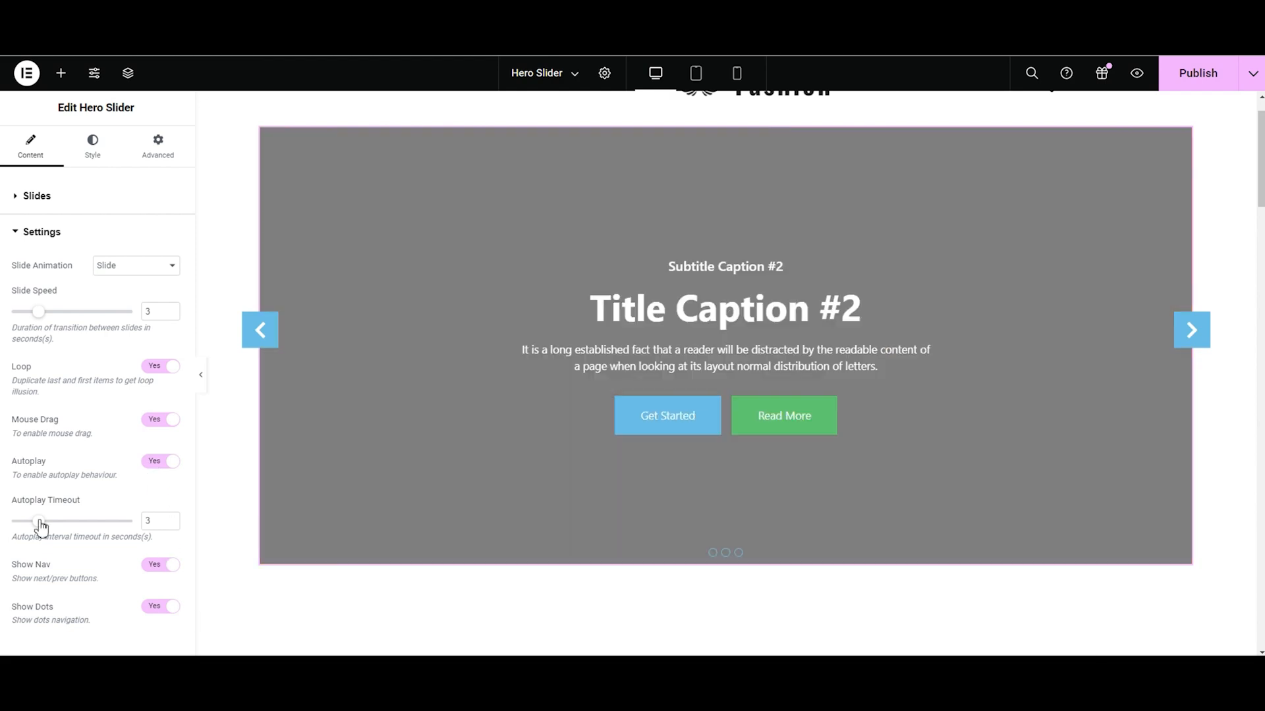
pyautogui.moveTo(38, 522); pyautogui.dragTo(25, 527)
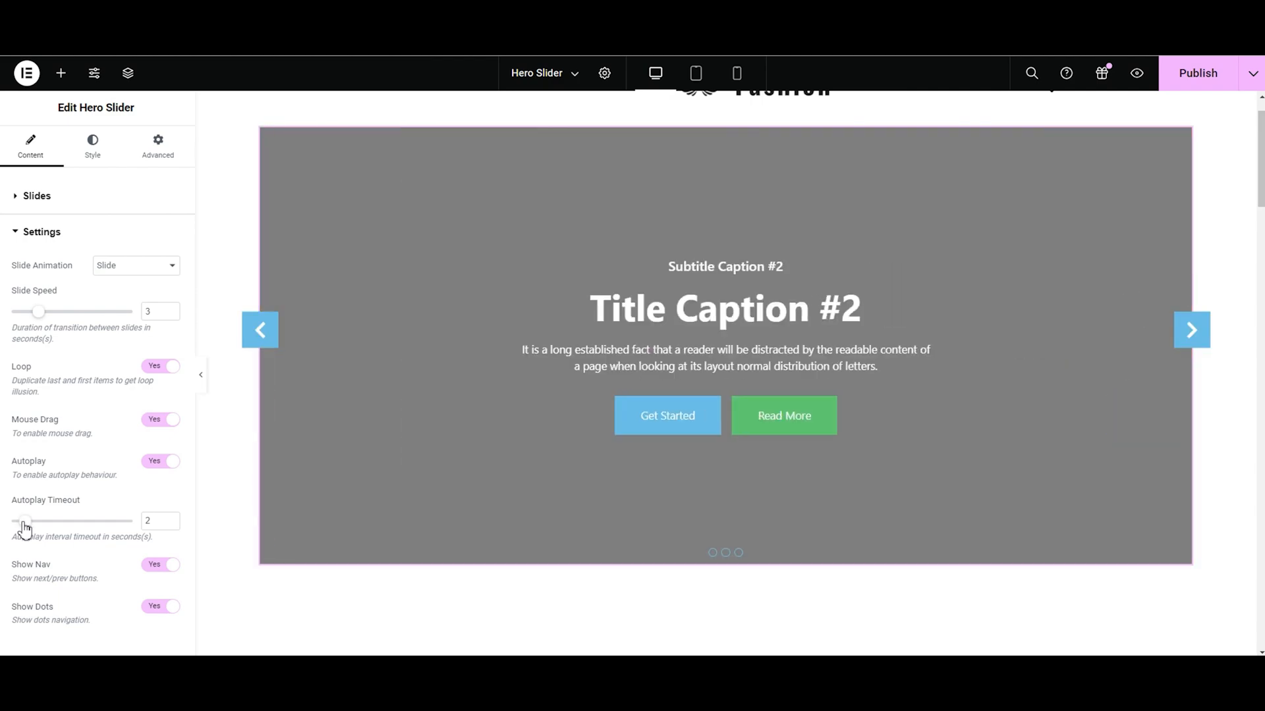
pyautogui.moveTo(25, 527); pyautogui.dragTo(81, 528)
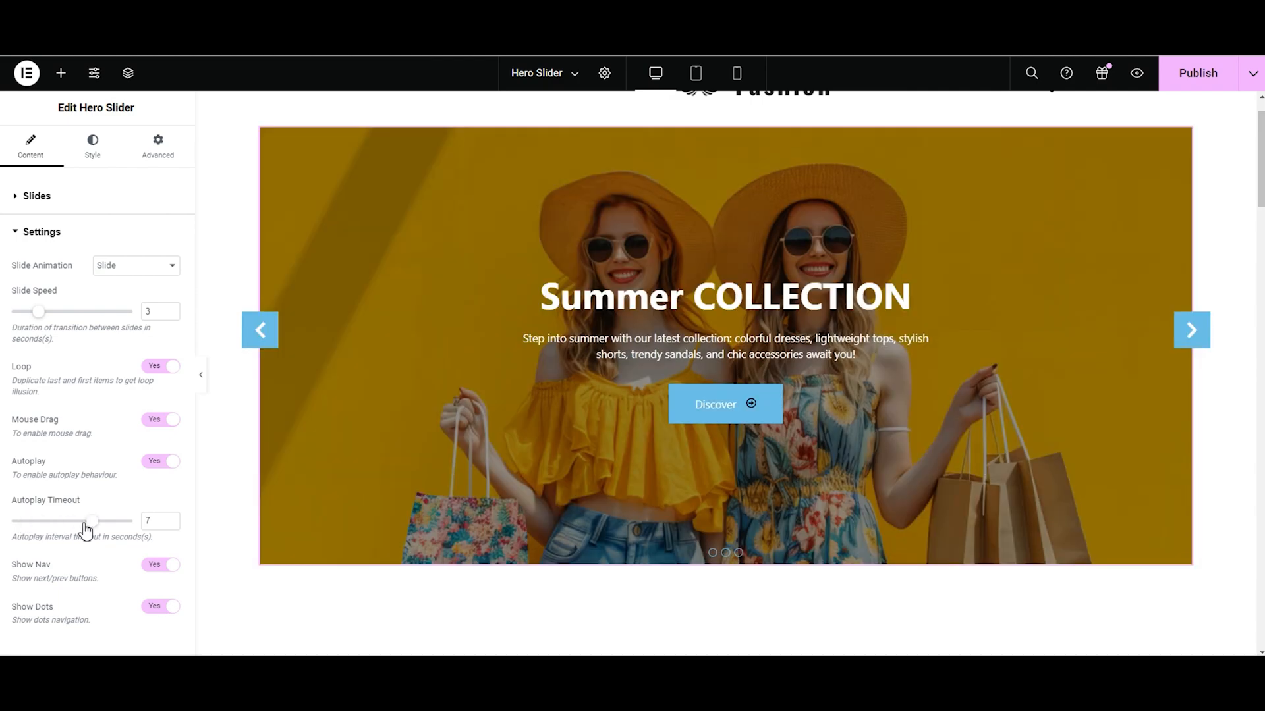
pyautogui.moveTo(87, 529); pyautogui.dragTo(74, 529)
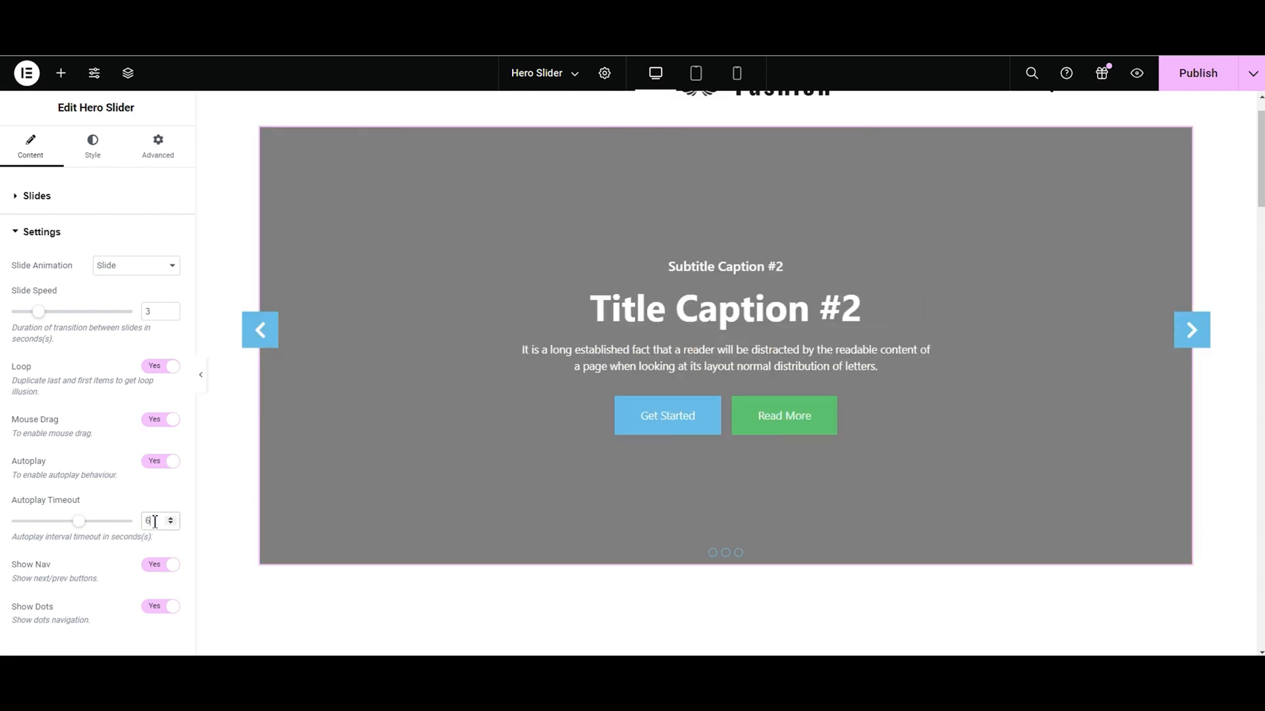
# Step: Set the autoplay timeout to 3 seconds, and switch the slider's next/prev navigation off and back on
pyautogui.click(152, 521)
pyautogui.press('BackSpace')
pyautogui.write('3')
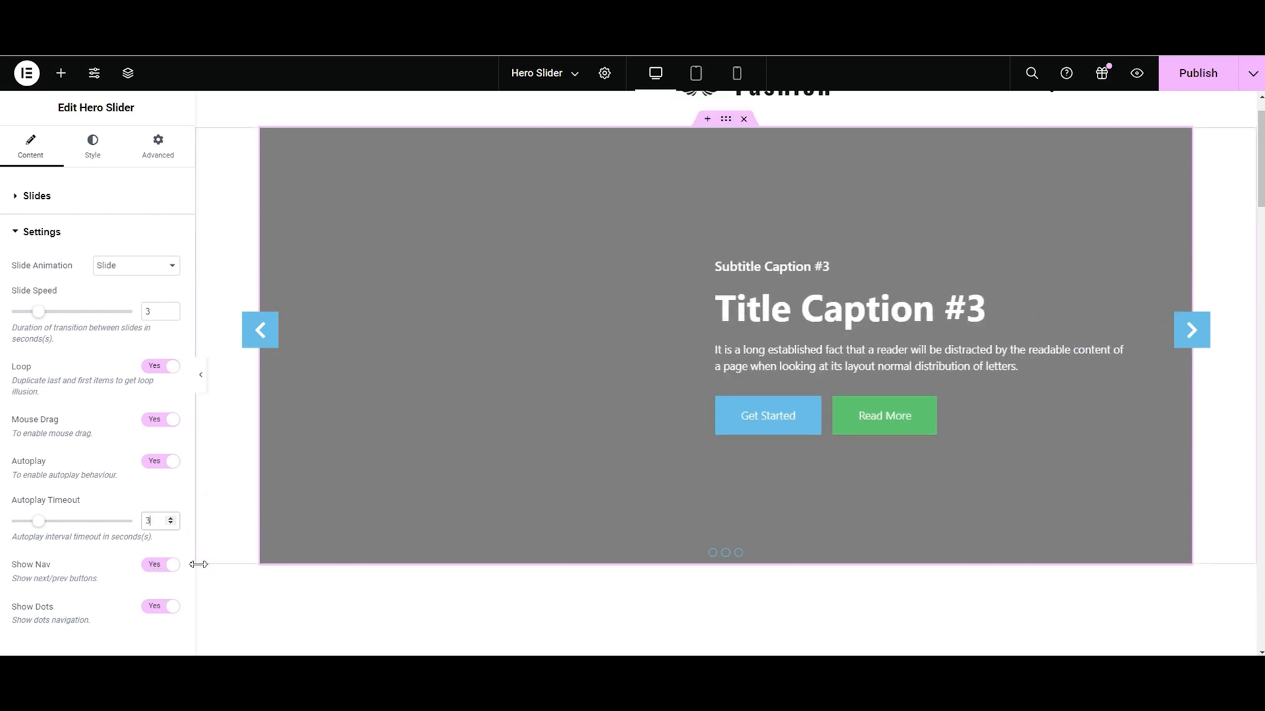
pyautogui.click(158, 568)
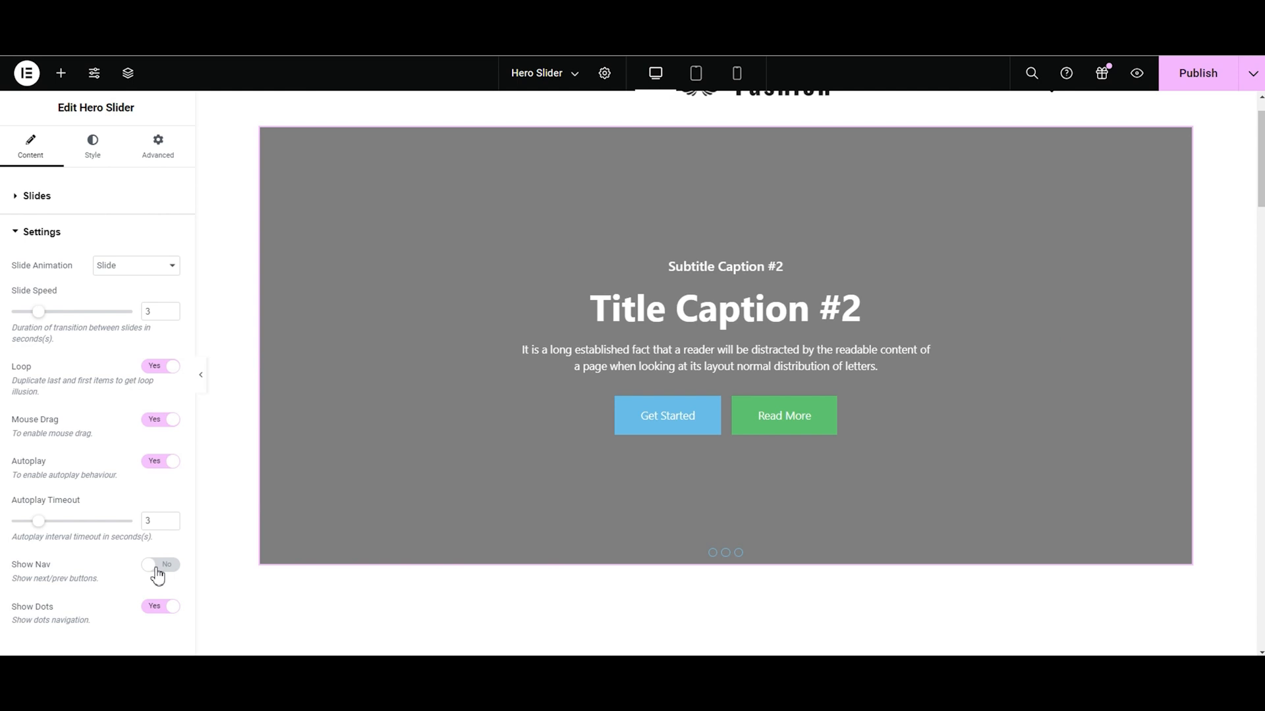
pyautogui.click(158, 572)
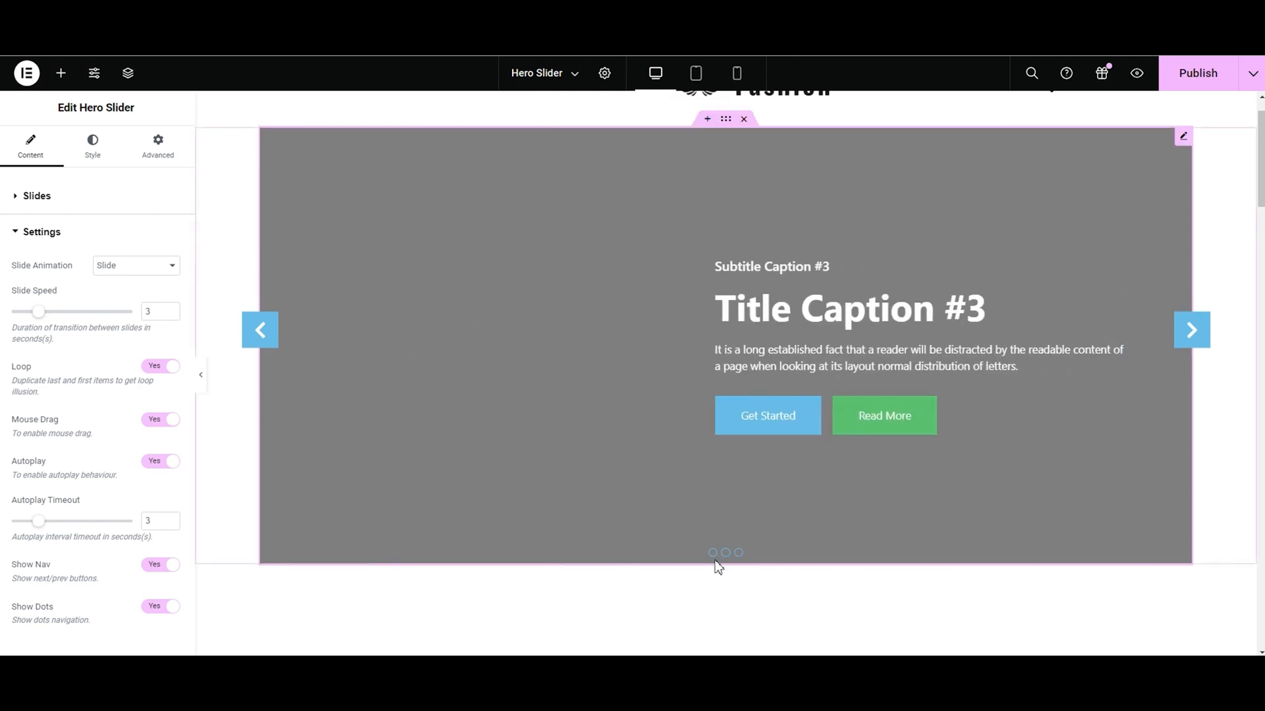
# Step: Turn off the slider's dots navigation and autoplay, and collapse the Settings section
pyautogui.click(173, 608)
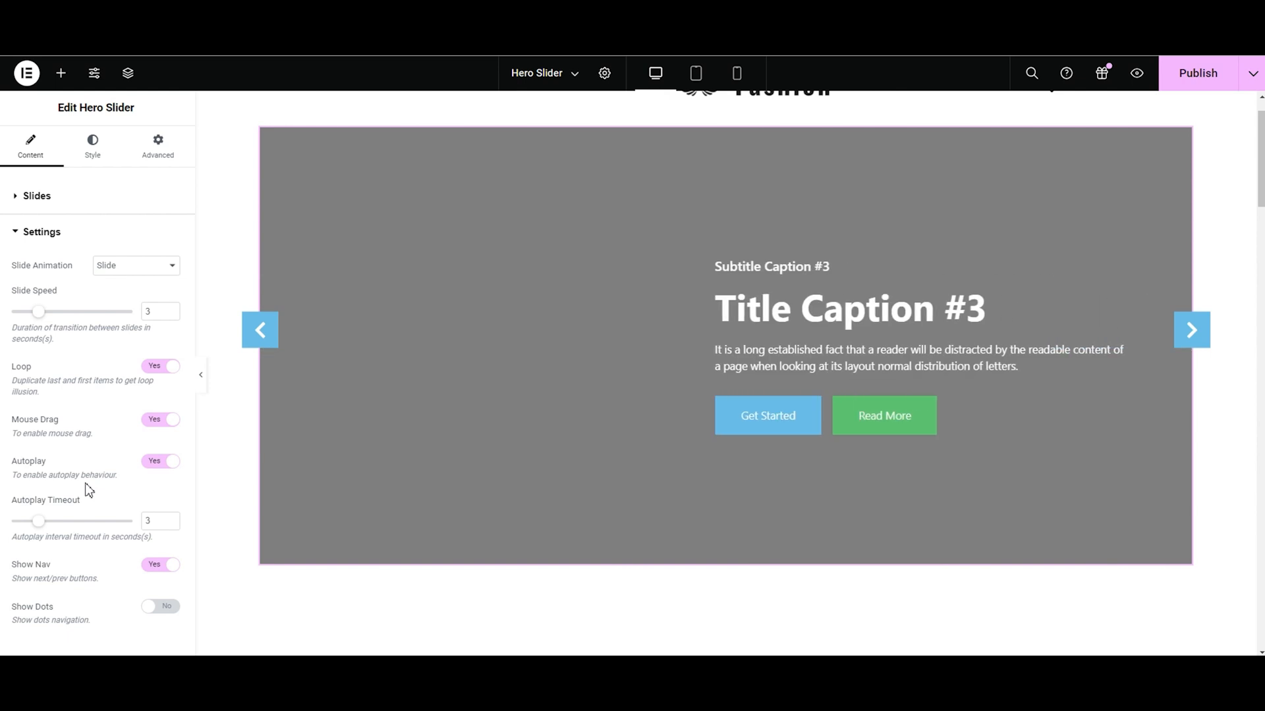
pyautogui.click(155, 470)
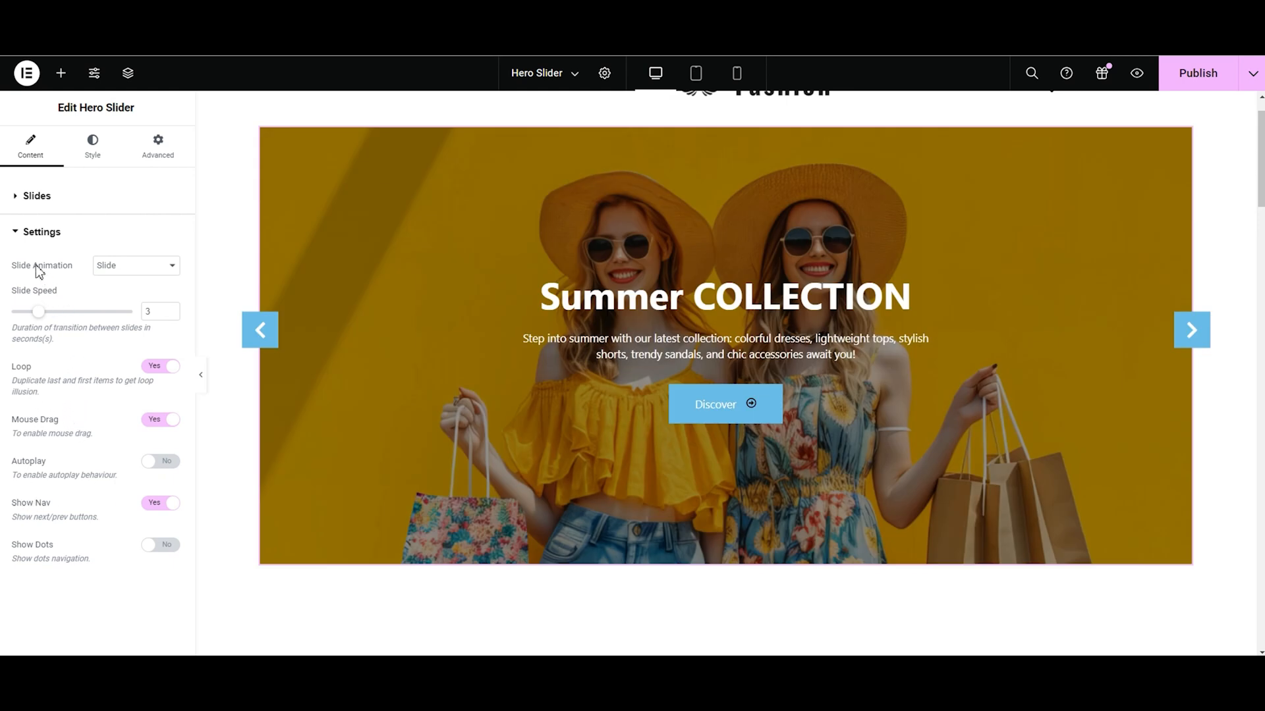
pyautogui.click(29, 236)
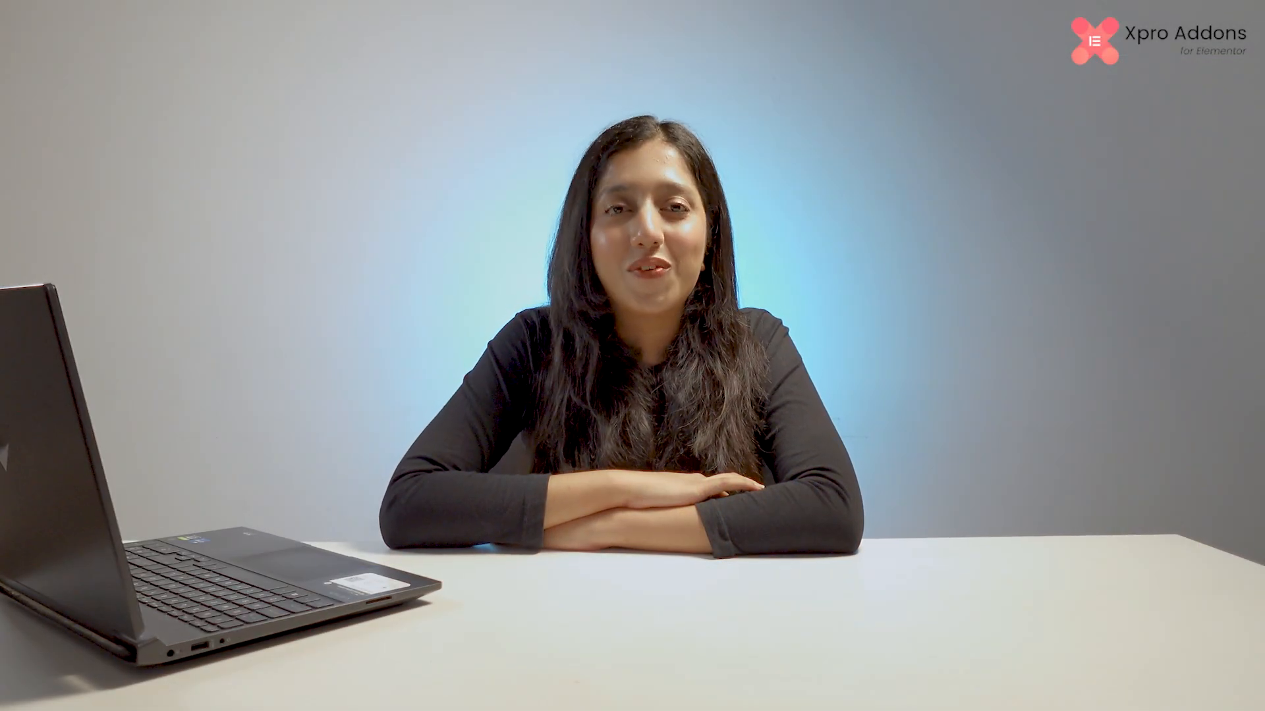
# Step: Set the Hero Slider's height to 600 px in its general style settings
pyautogui.click(88, 151)
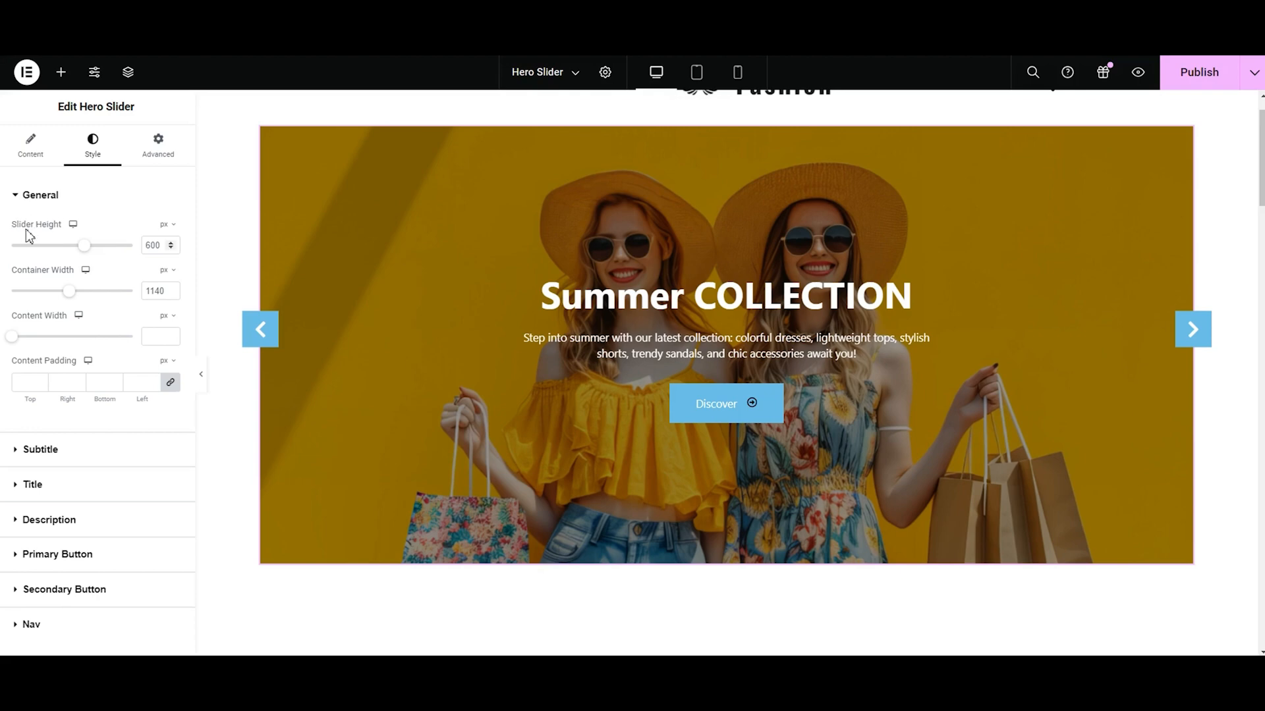
pyautogui.moveTo(86, 254)
pyautogui.mouseDown()
pyautogui.moveTo(57, 255)
pyautogui.moveTo(90, 261)
pyautogui.moveTo(70, 263)
pyautogui.mouseUp()
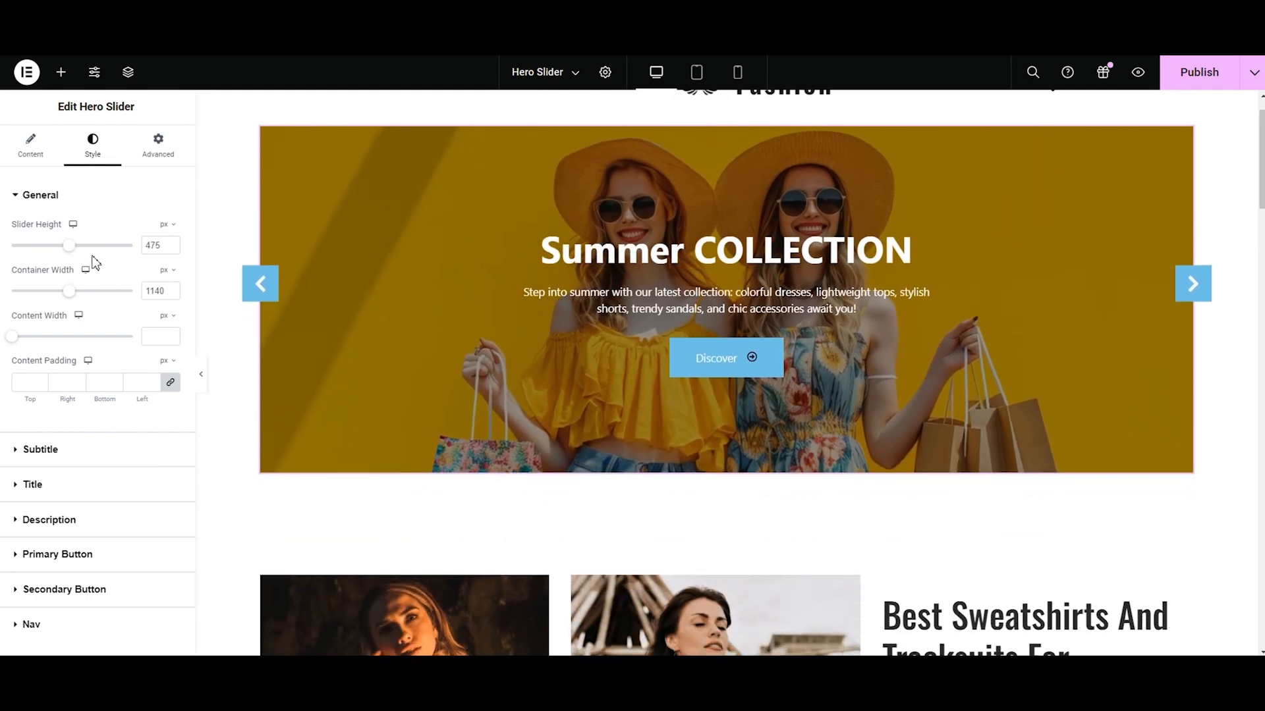
pyautogui.doubleClick(152, 245)
pyautogui.write('500')
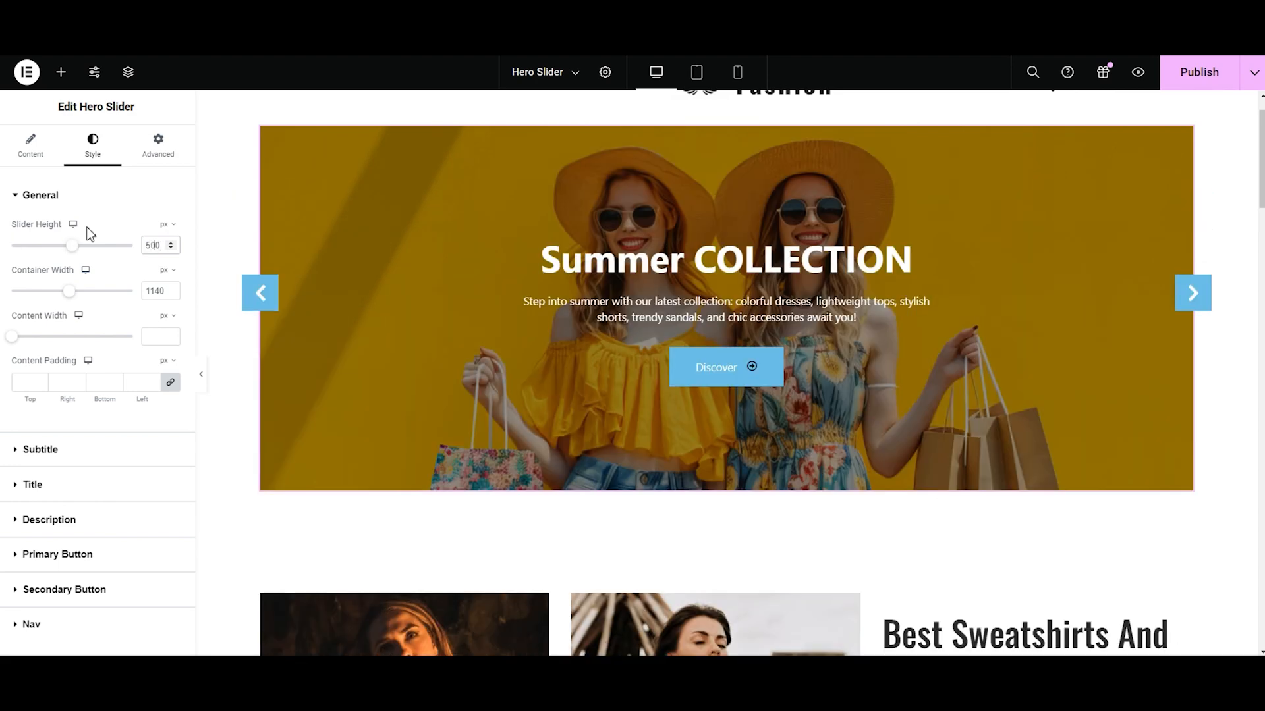
pyautogui.press('BackSpace')
pyautogui.write('6')
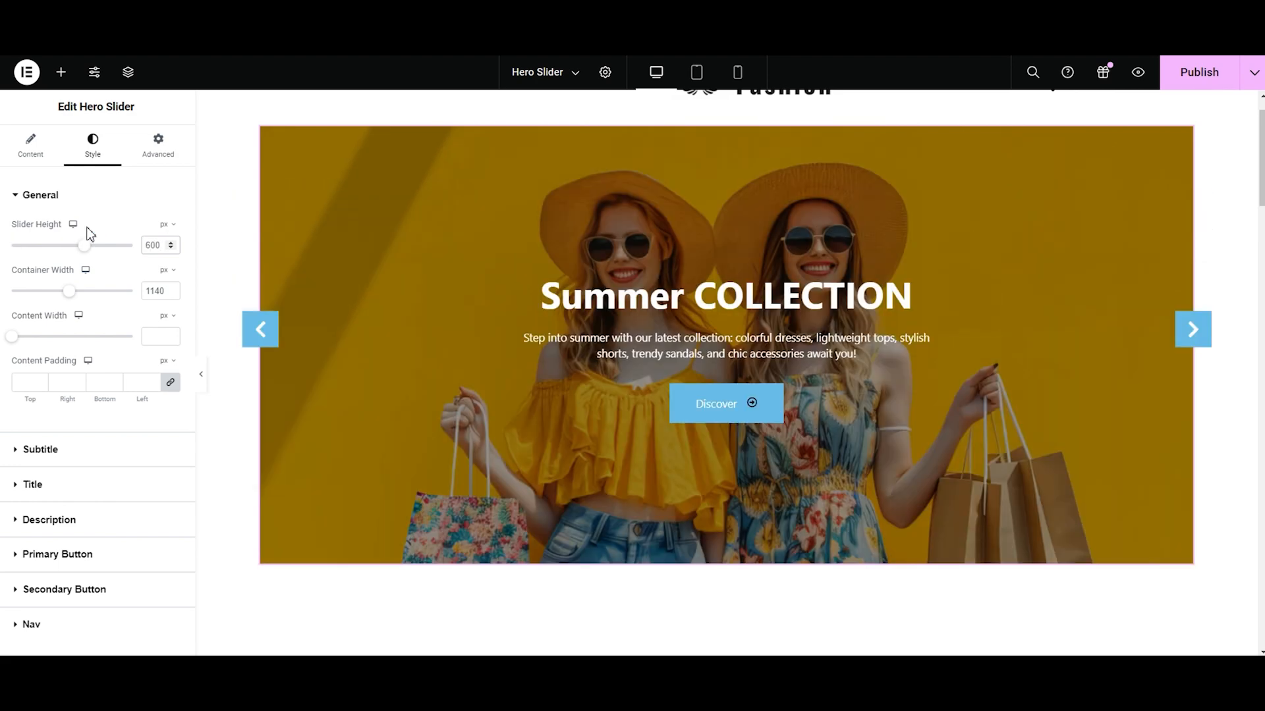
# Step: Try a container width of 260 px on the slider and undo the change
pyautogui.moveTo(76, 299); pyautogui.dragTo(28, 306)
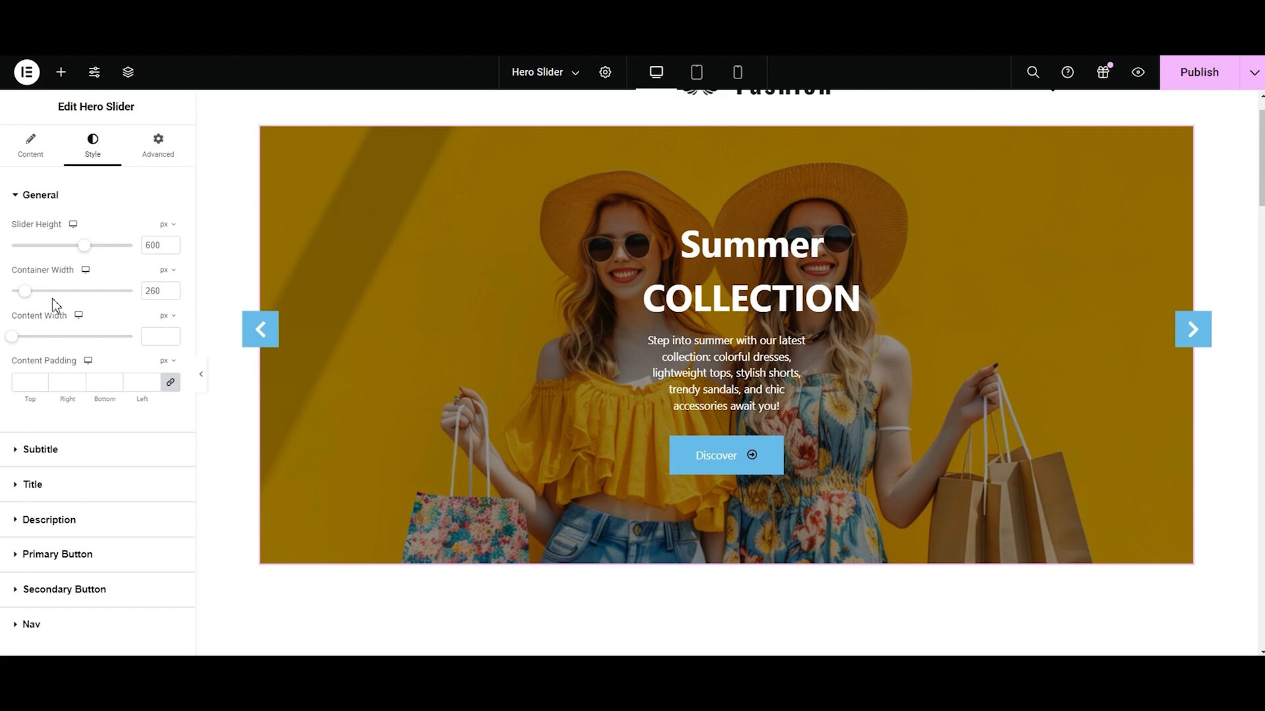
pyautogui.hotkey('ctrl', 'z')
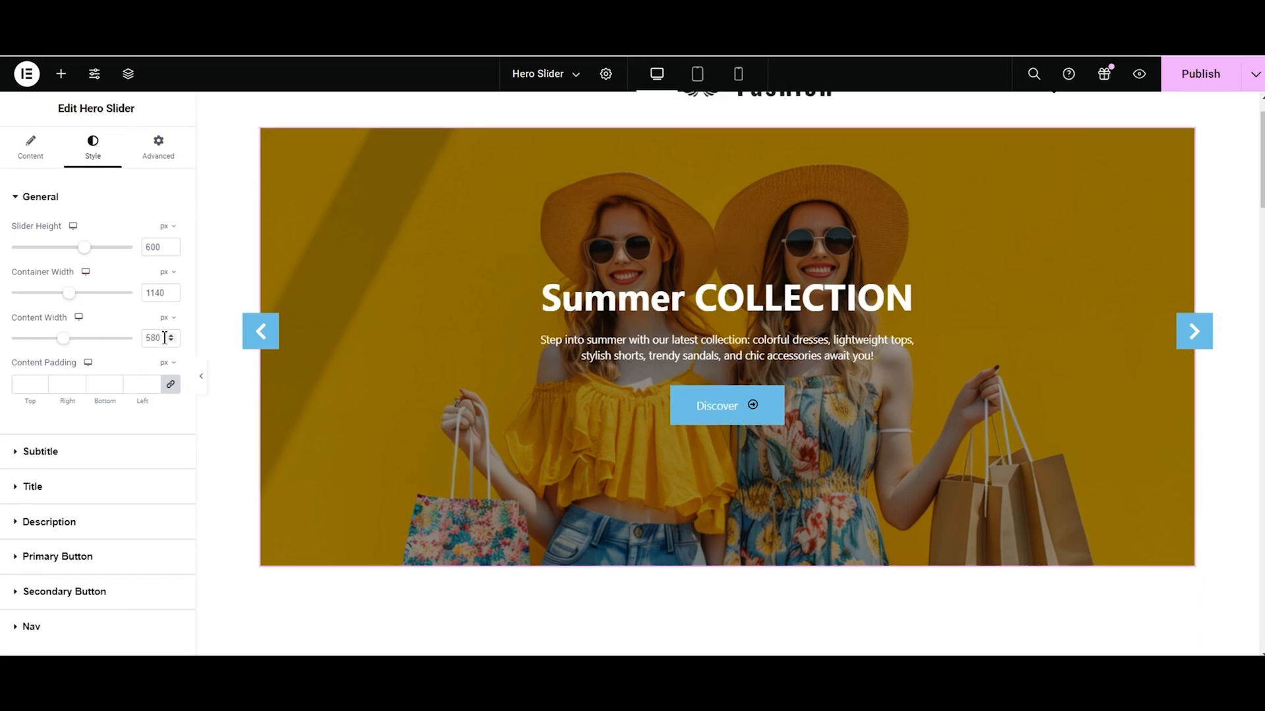
# Step: Set the slider's content width to 600 px
pyautogui.press('BackSpace')
pyautogui.press('BackSpace')
pyautogui.press('BackSpace')
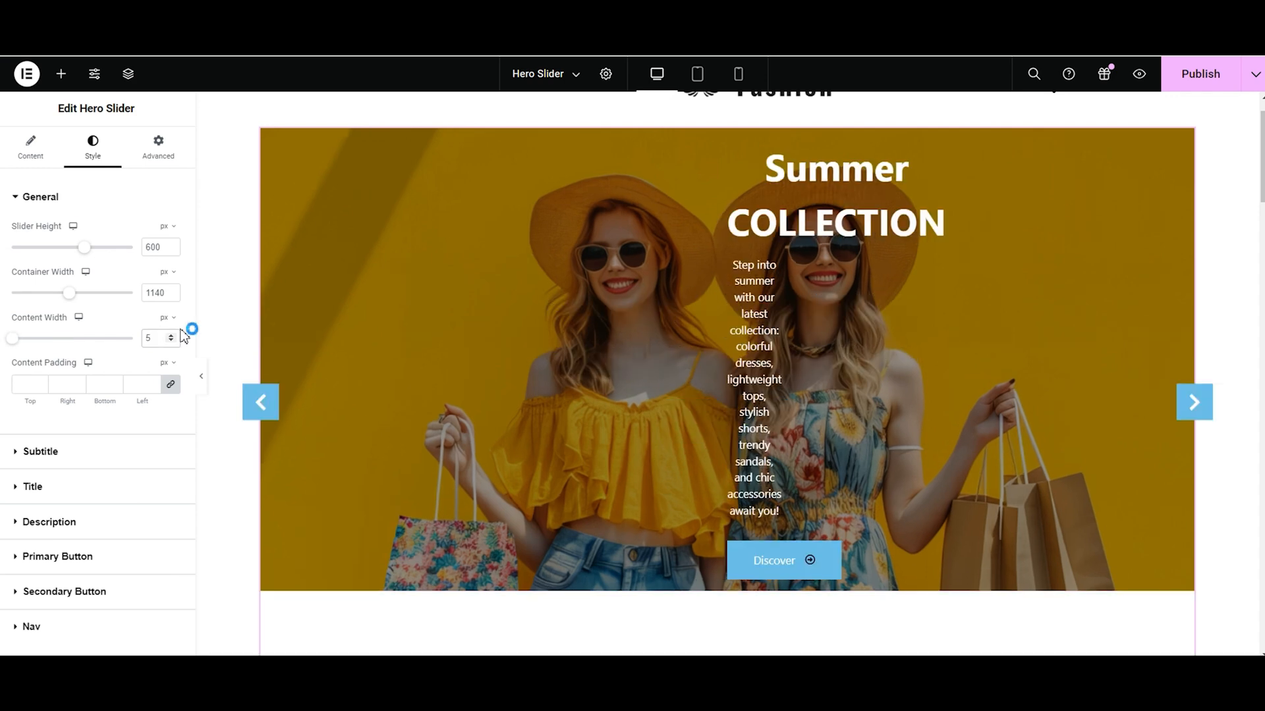
pyautogui.write('600')
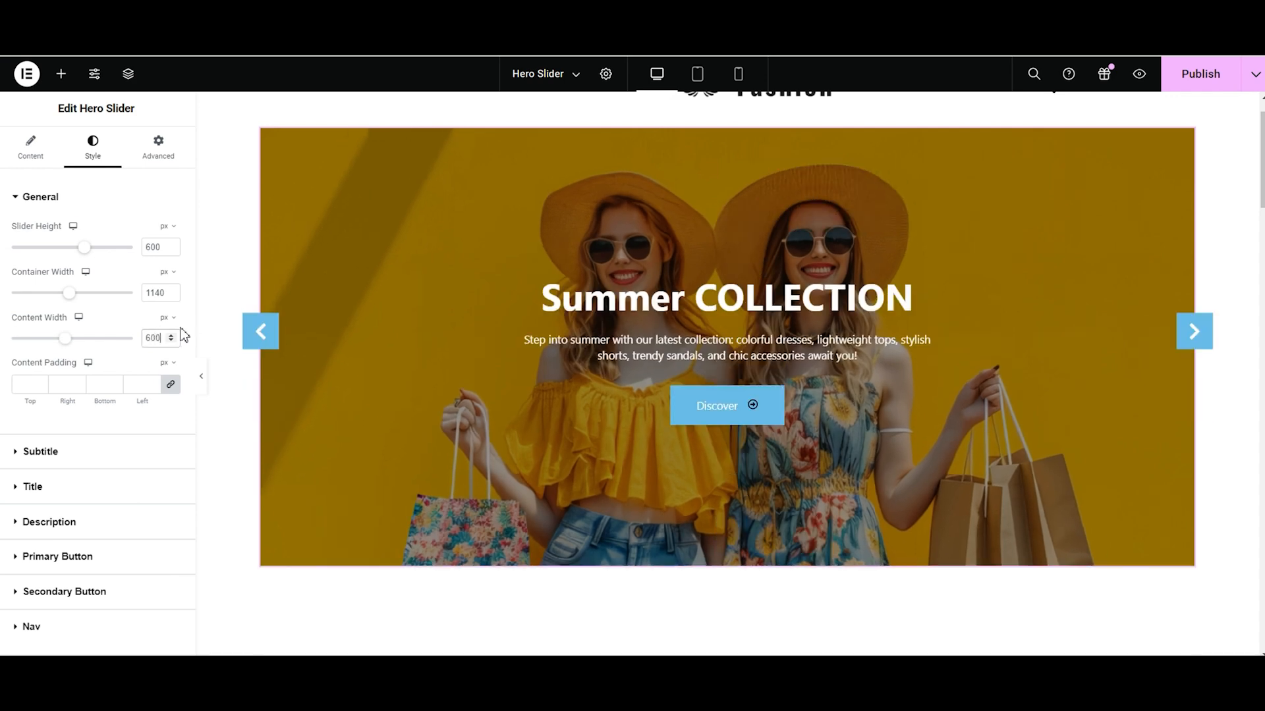
pyautogui.click(182, 330)
pyautogui.press('BackSpace')
pyautogui.write('7')
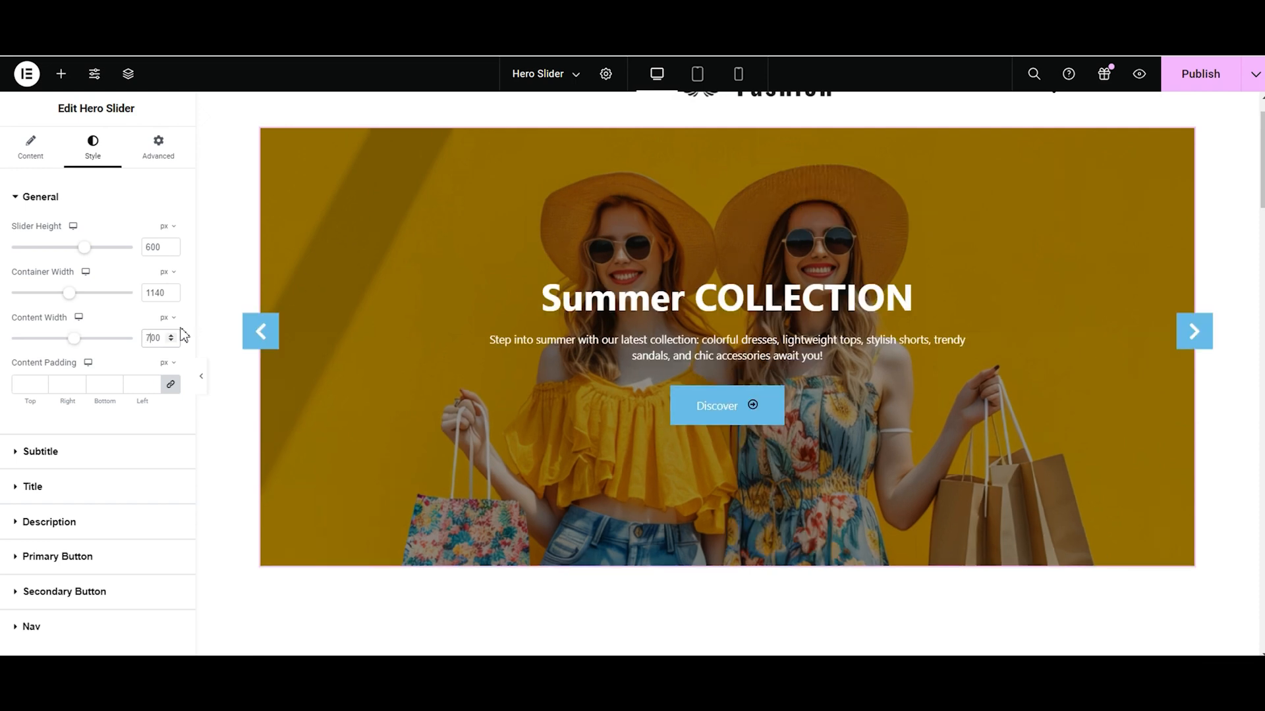
pyautogui.press('BackSpace')
pyautogui.write('6')
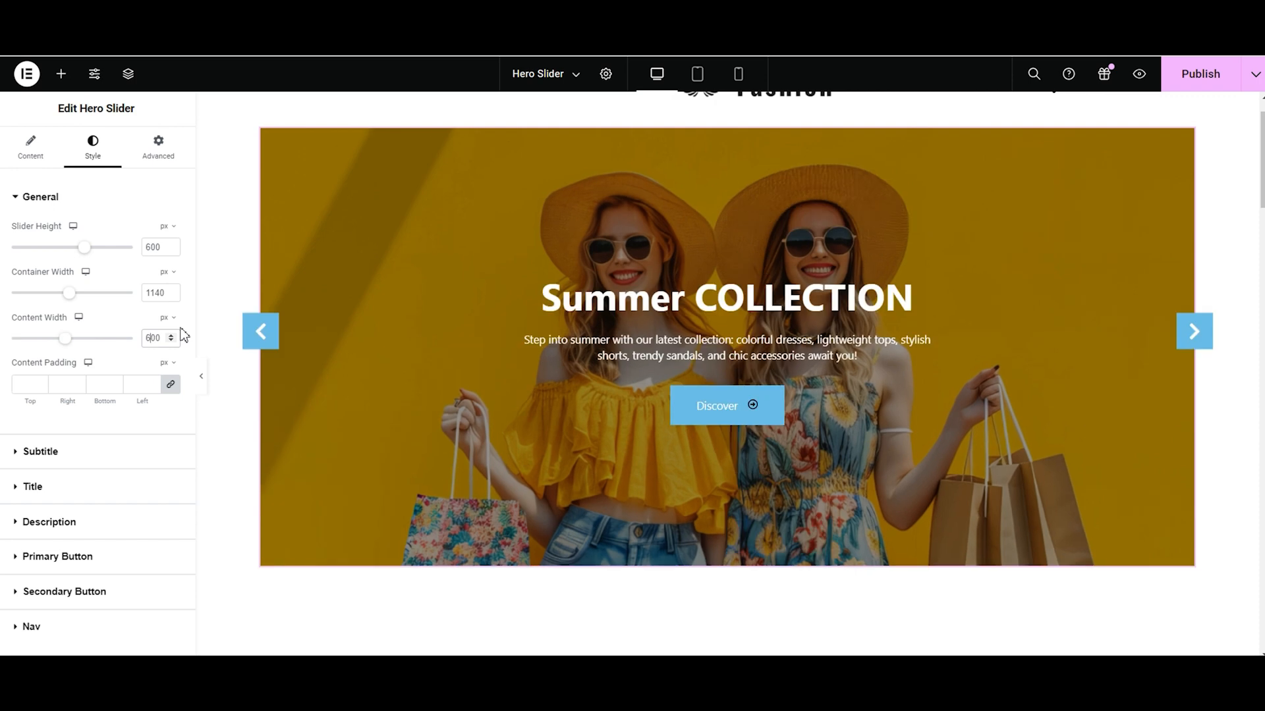
# Step: Try a content padding of 50 px on the slider and clear the value again
pyautogui.click(141, 384)
pyautogui.write('50')
pyautogui.press('BackSpace')
pyautogui.press('BackSpace')
pyautogui.click(27, 208)
pyautogui.click(24, 237)
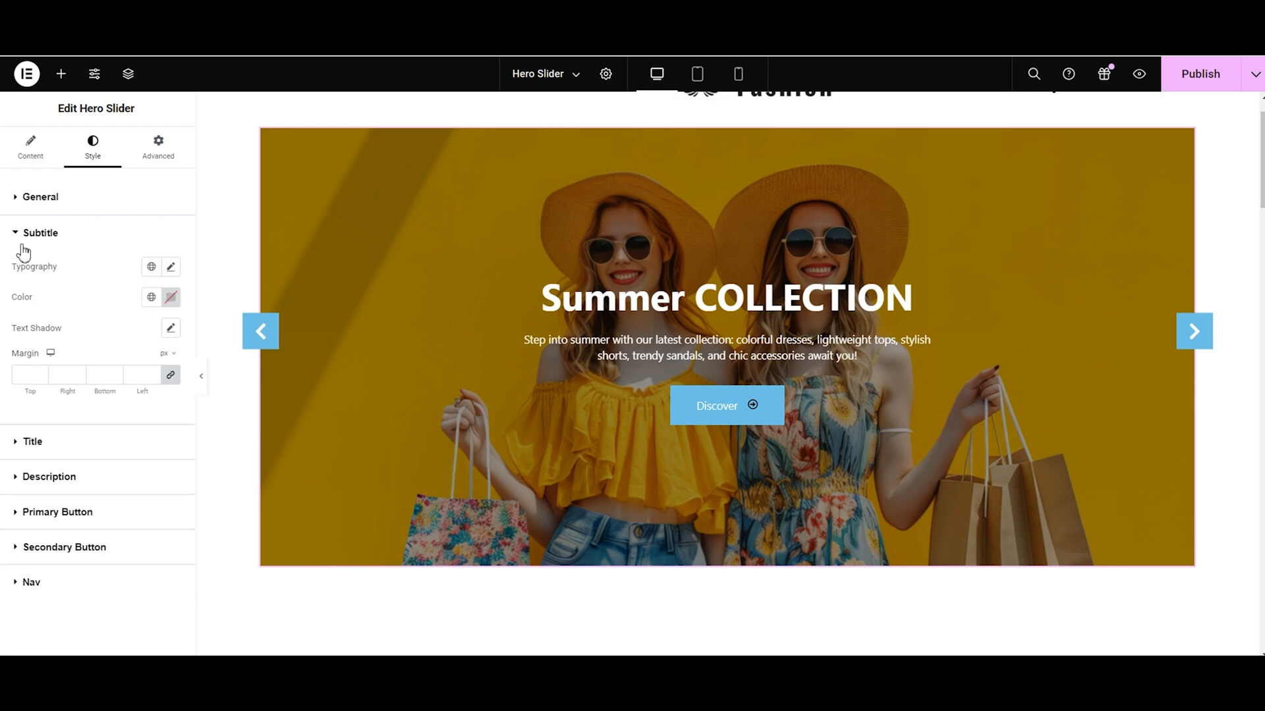
pyautogui.click(25, 246)
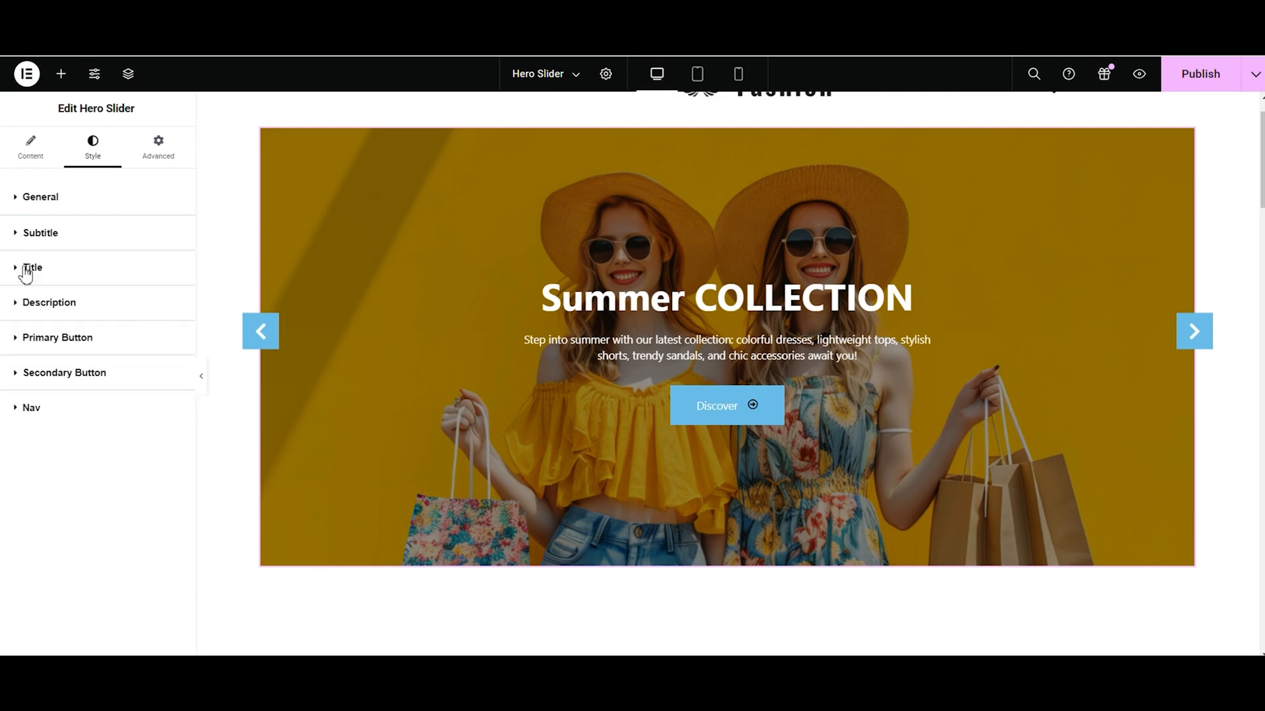
pyautogui.click(23, 273)
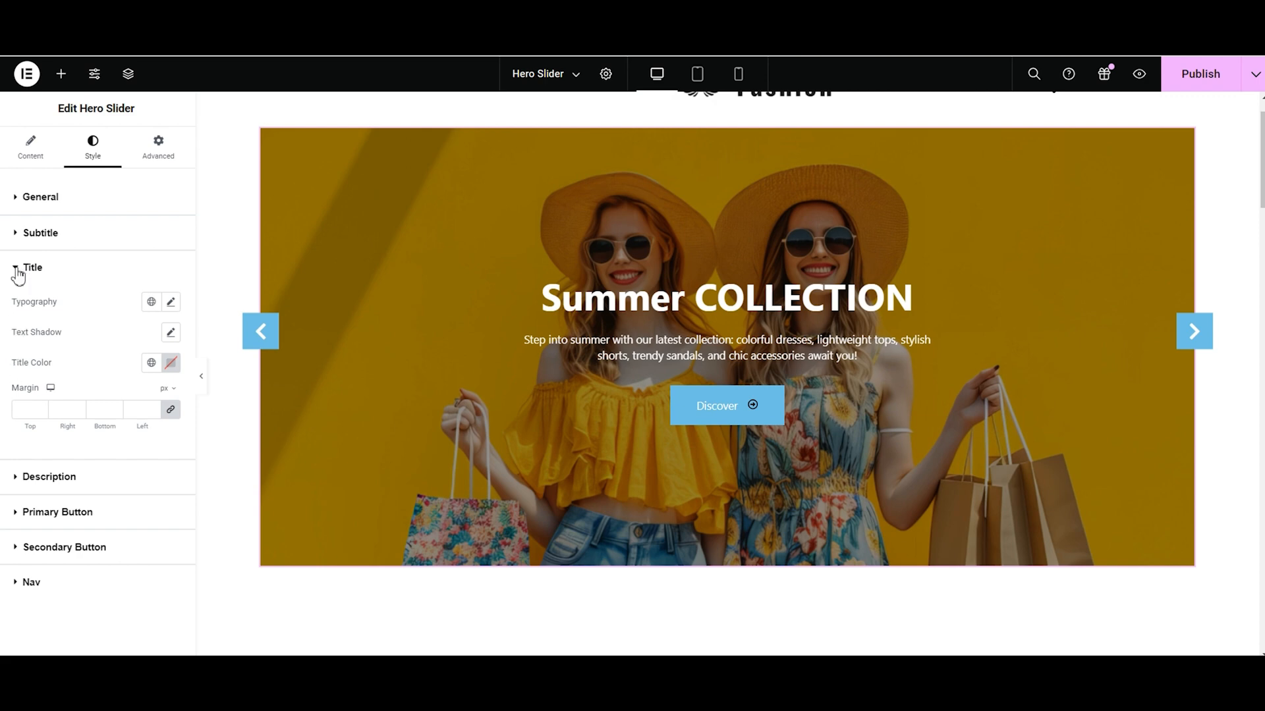
pyautogui.click(30, 234)
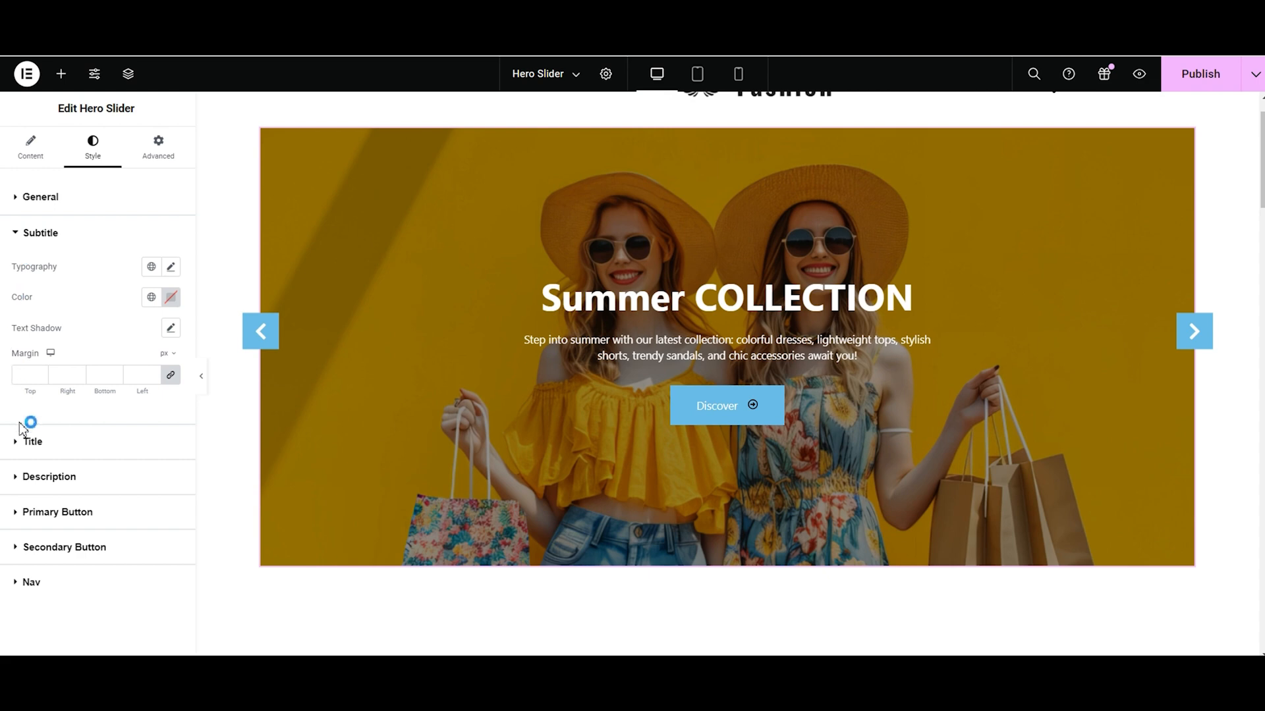
# Step: Set the slider title's font family to Oswald in its typography settings
pyautogui.click(25, 443)
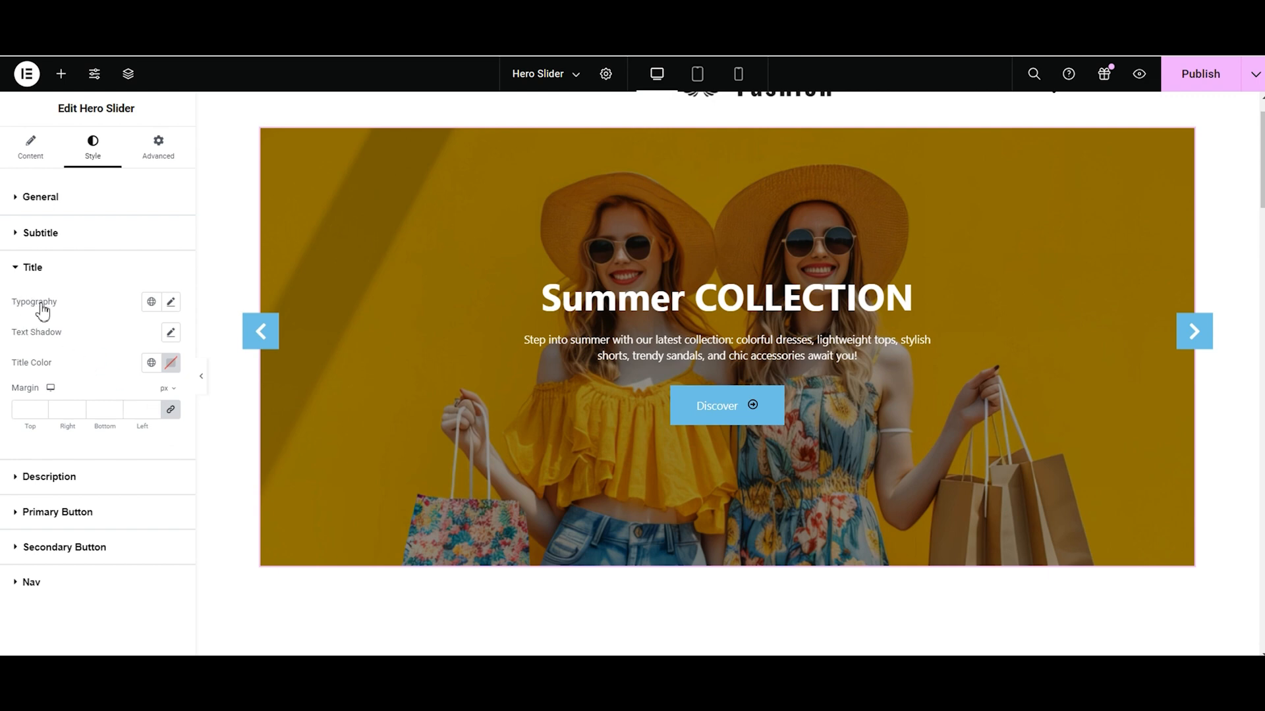
pyautogui.click(172, 306)
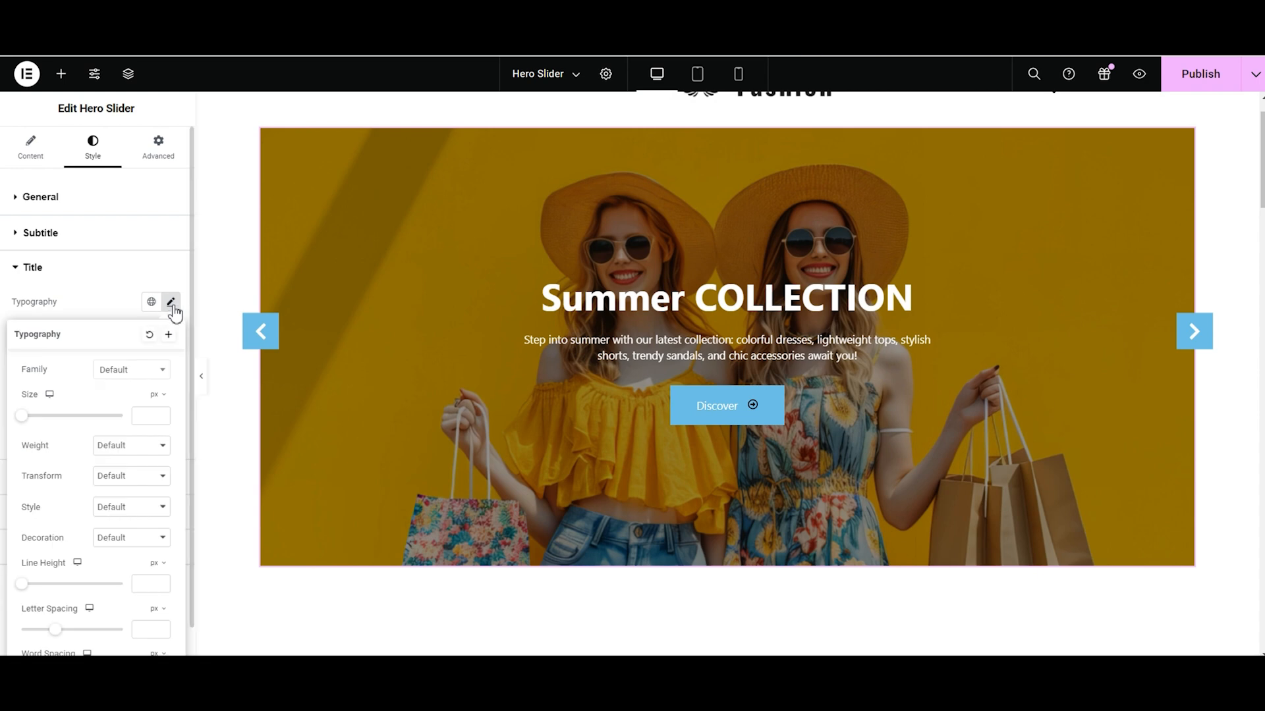
pyautogui.click(148, 376)
pyautogui.click(125, 445)
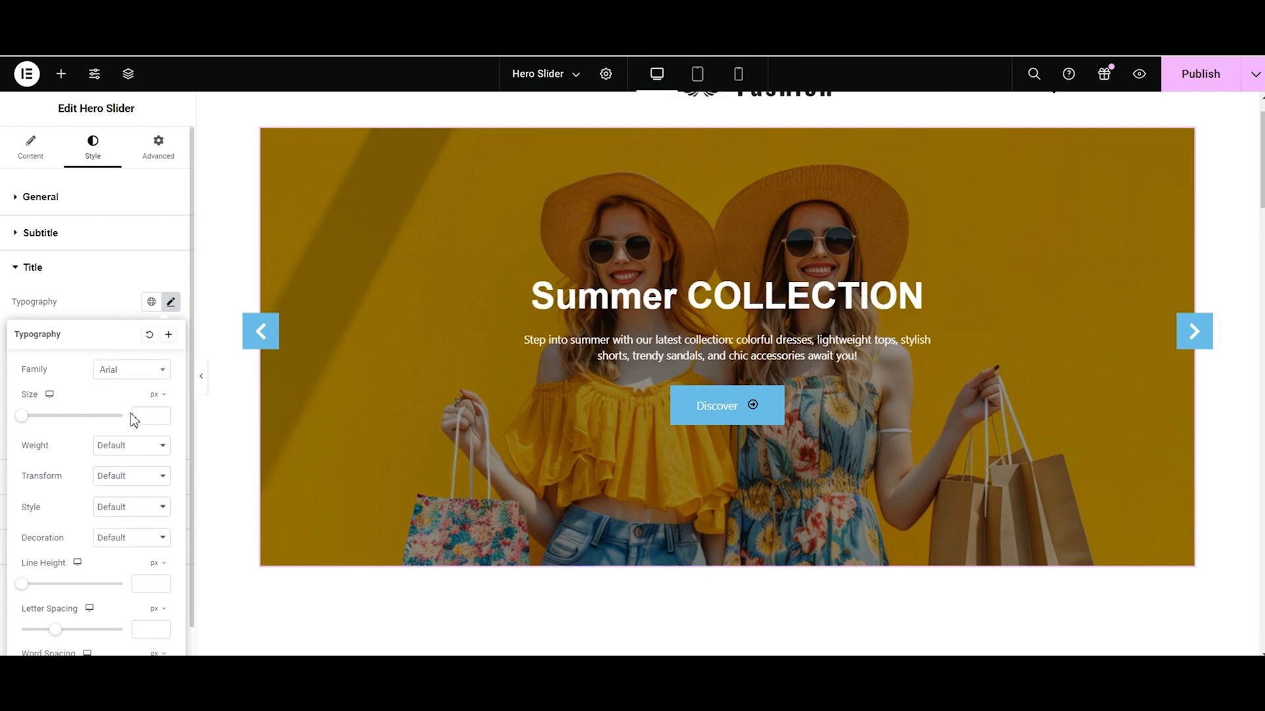
pyautogui.click(135, 369)
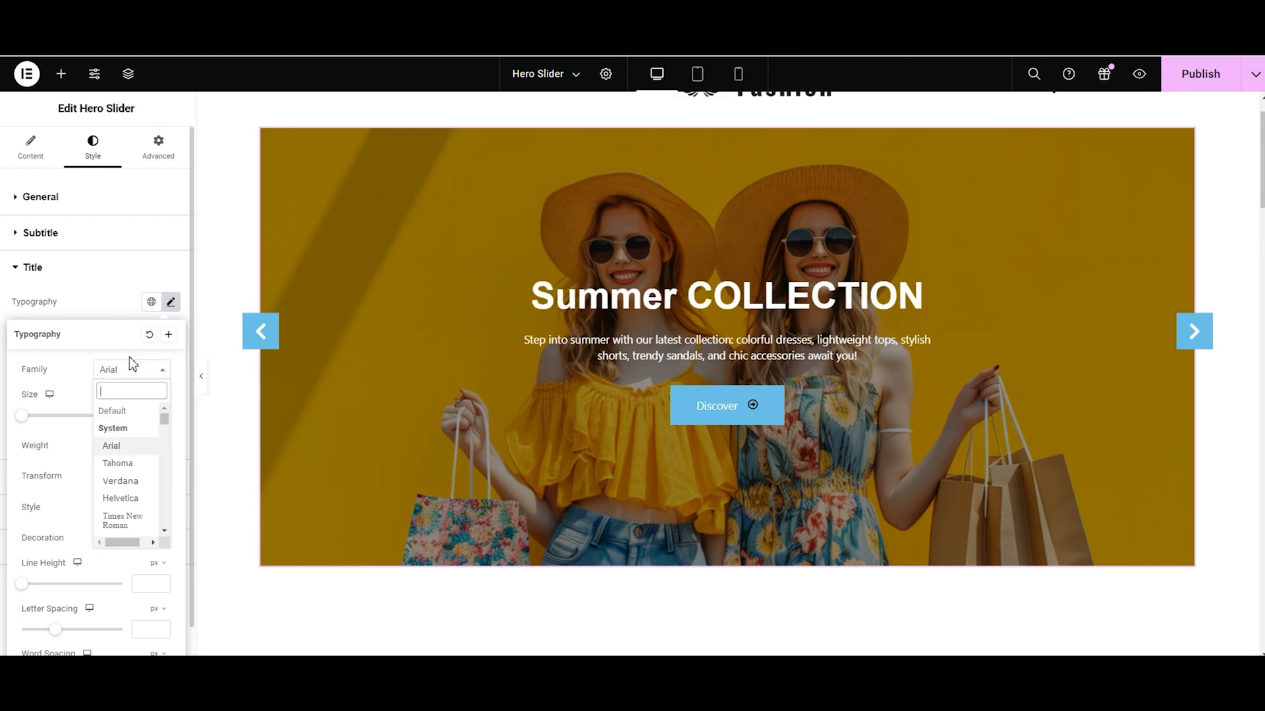
pyautogui.click(120, 481)
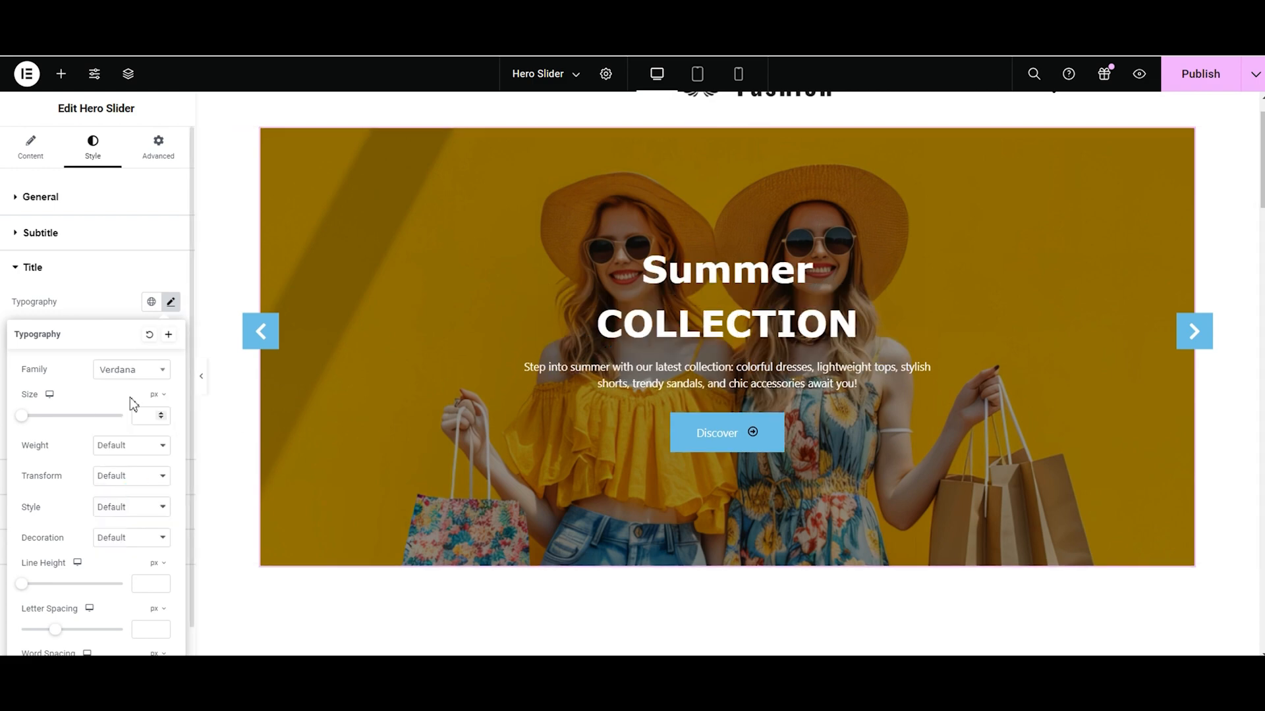
pyautogui.click(124, 373)
pyautogui.click(127, 502)
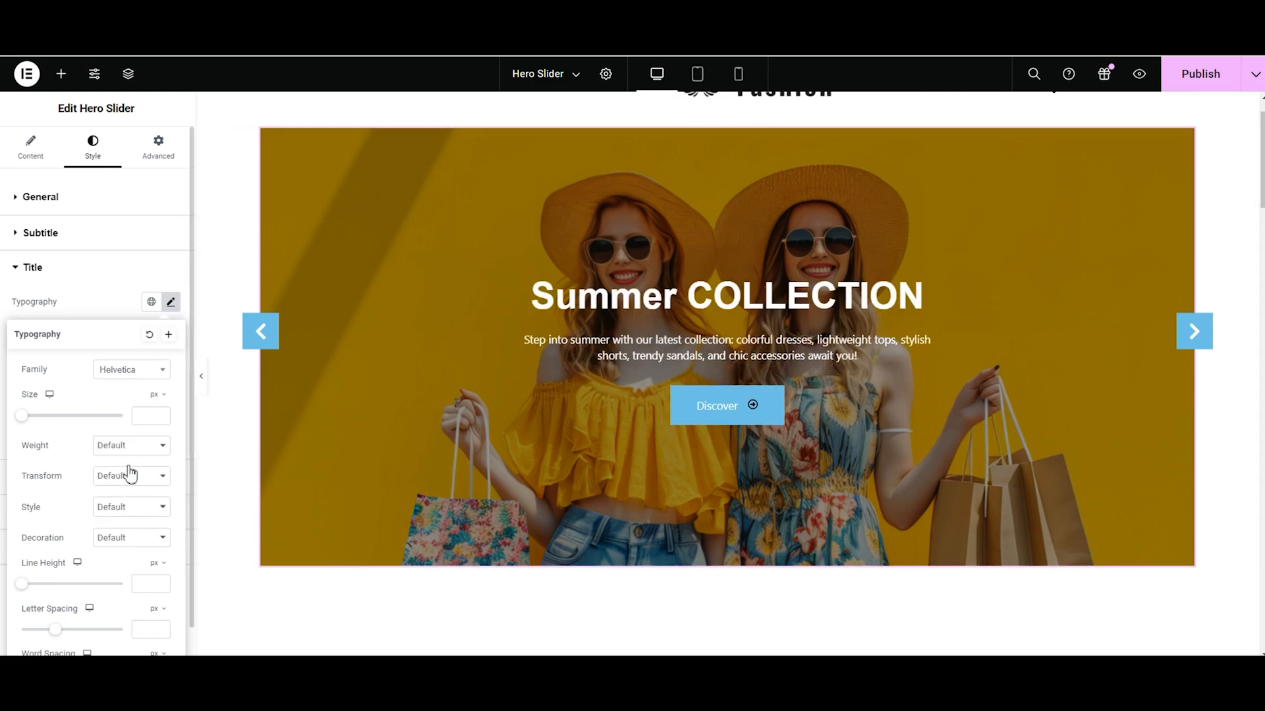
pyautogui.click(141, 371)
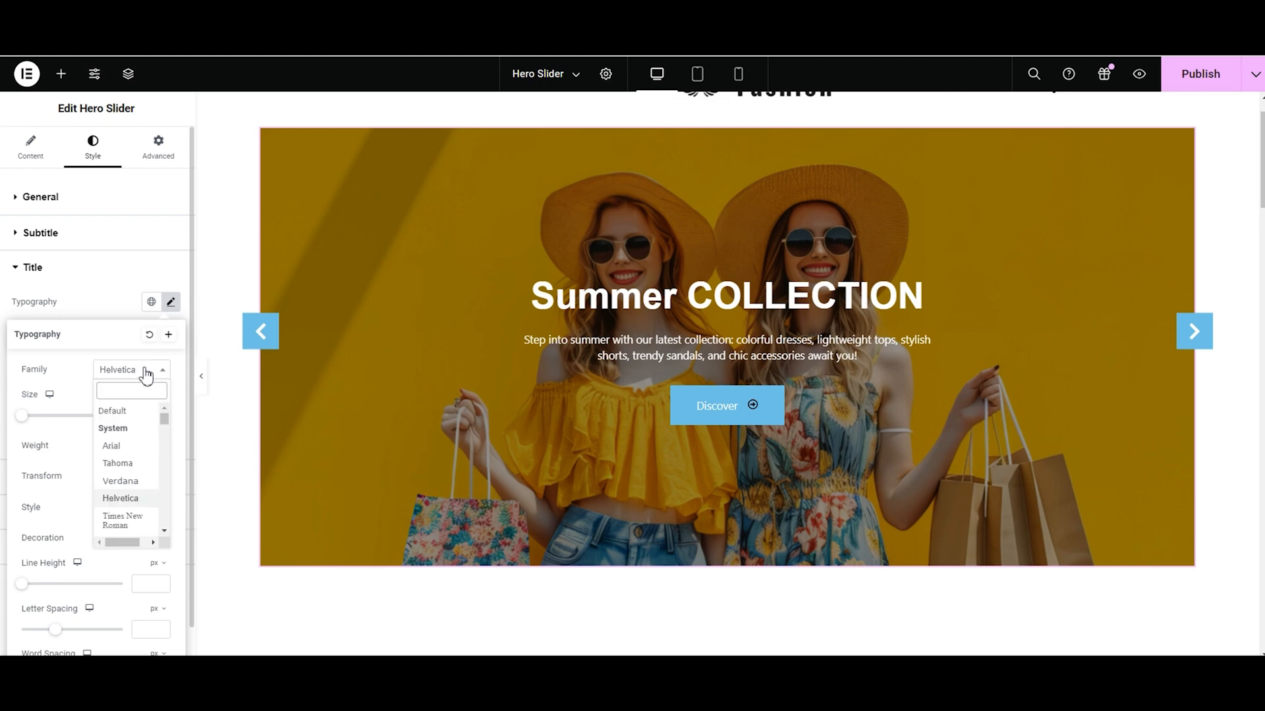
pyautogui.write('oswa')
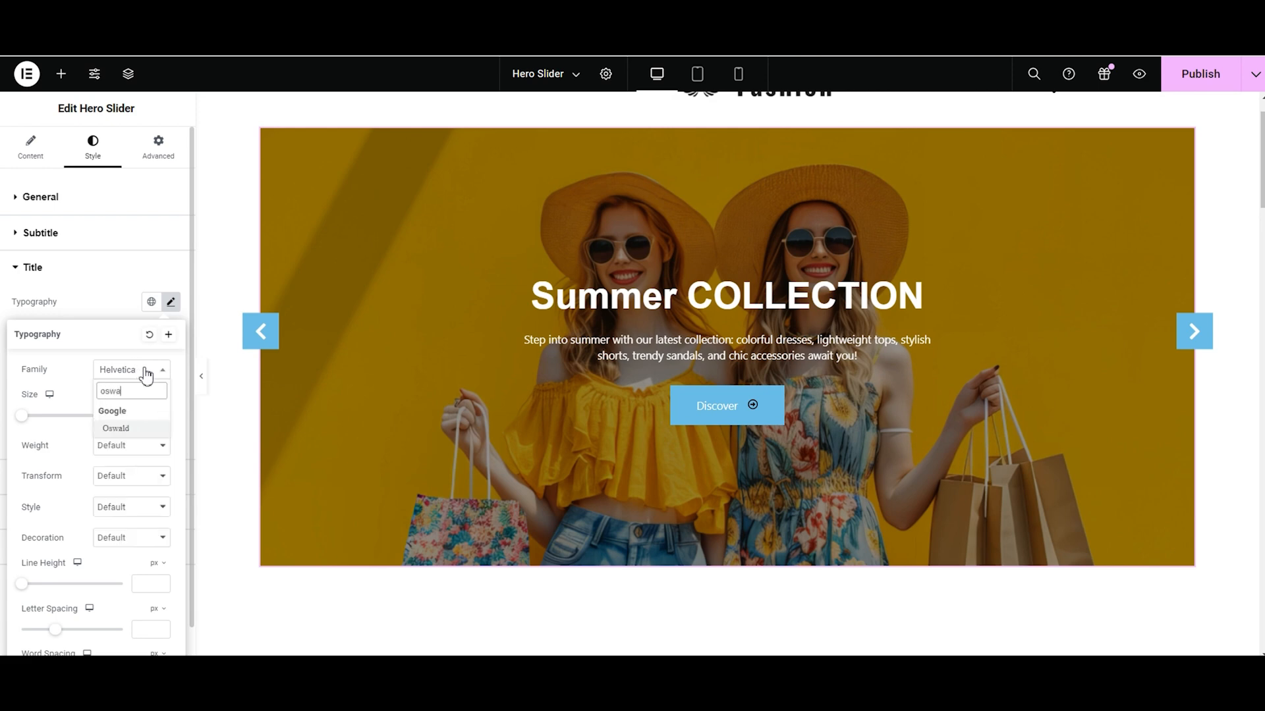
pyautogui.click(116, 428)
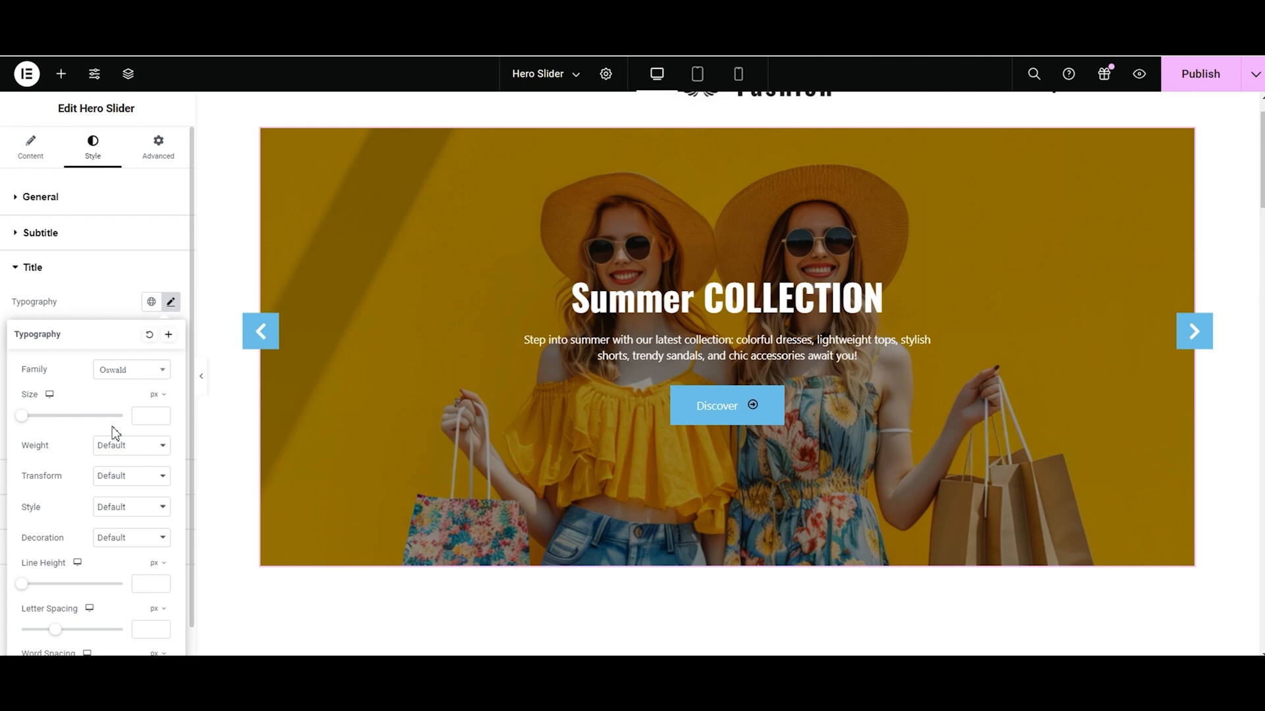
# Step: Set the slider title's font size to 65 px
pyautogui.moveTo(26, 428)
pyautogui.mouseDown()
pyautogui.moveTo(70, 428)
pyautogui.moveTo(51, 425)
pyautogui.mouseUp()
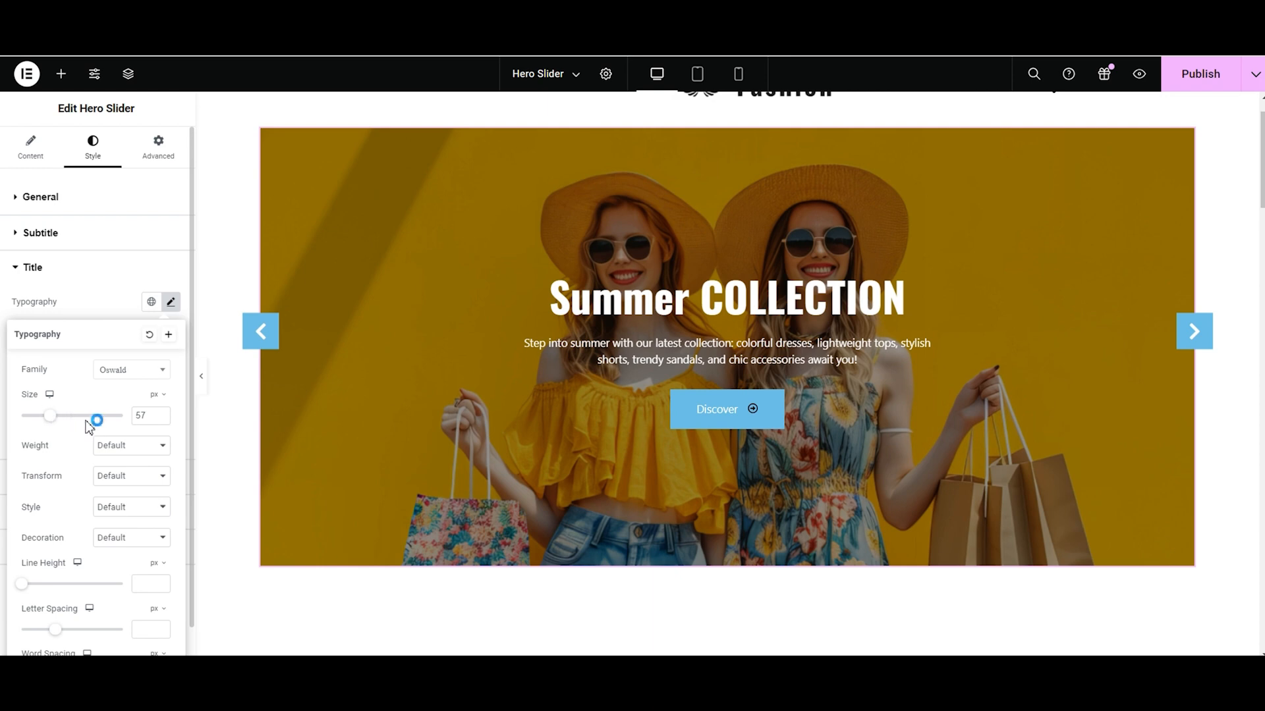
pyautogui.click(149, 416)
pyautogui.press('BackSpace')
pyautogui.write('0')
pyautogui.press('BackSpace')
pyautogui.press('BackSpace')
pyautogui.write('60')
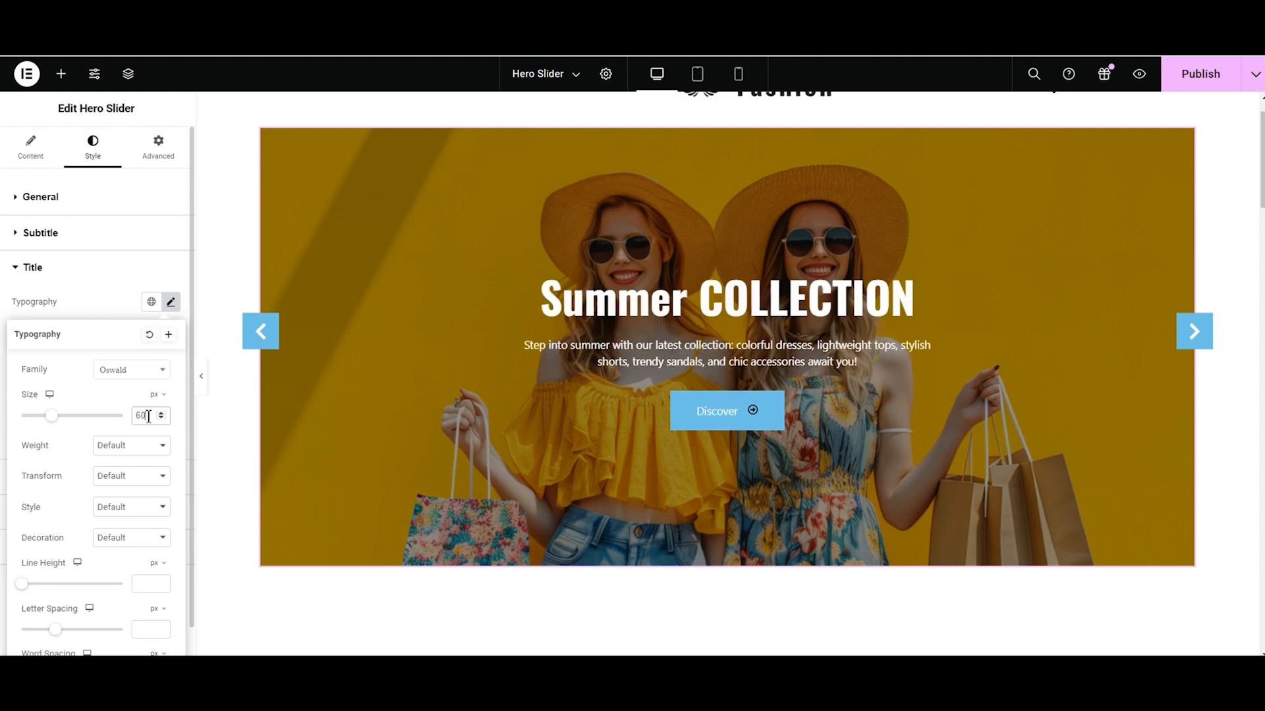
pyautogui.press('BackSpace')
pyautogui.write('5')
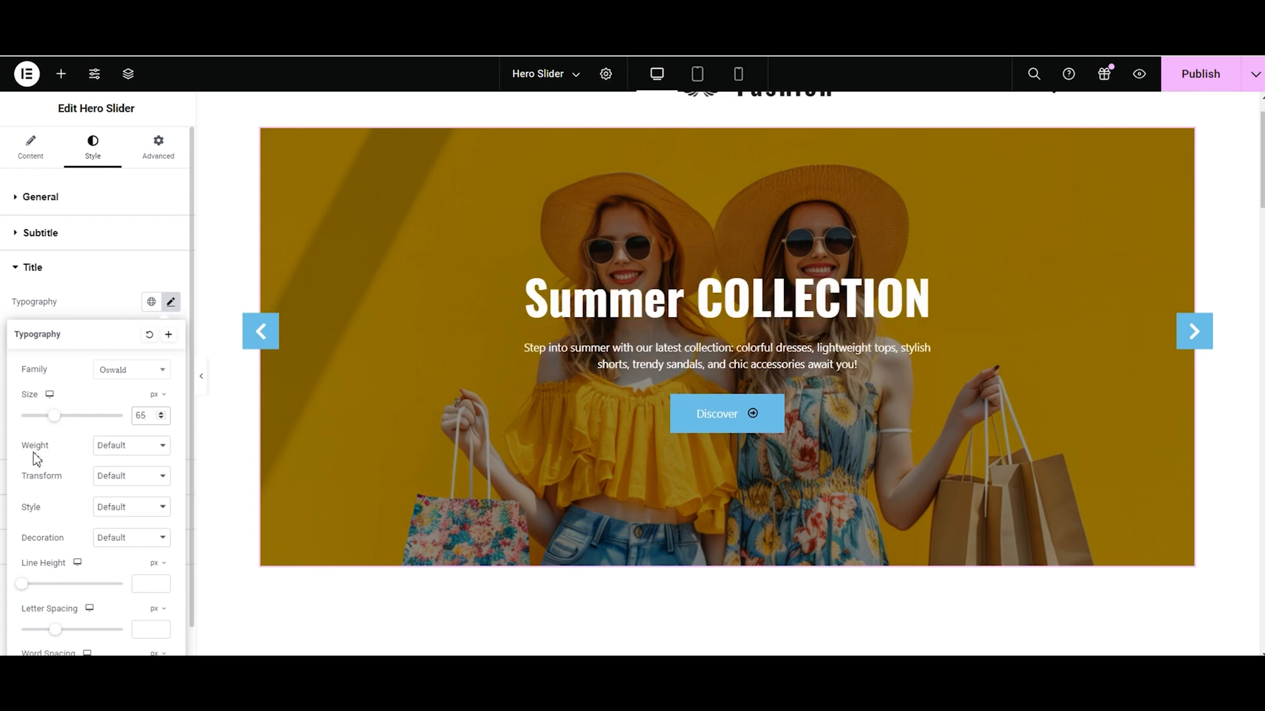
# Step: Set the slider title's font weight to 500 (Medium)
pyautogui.click(116, 453)
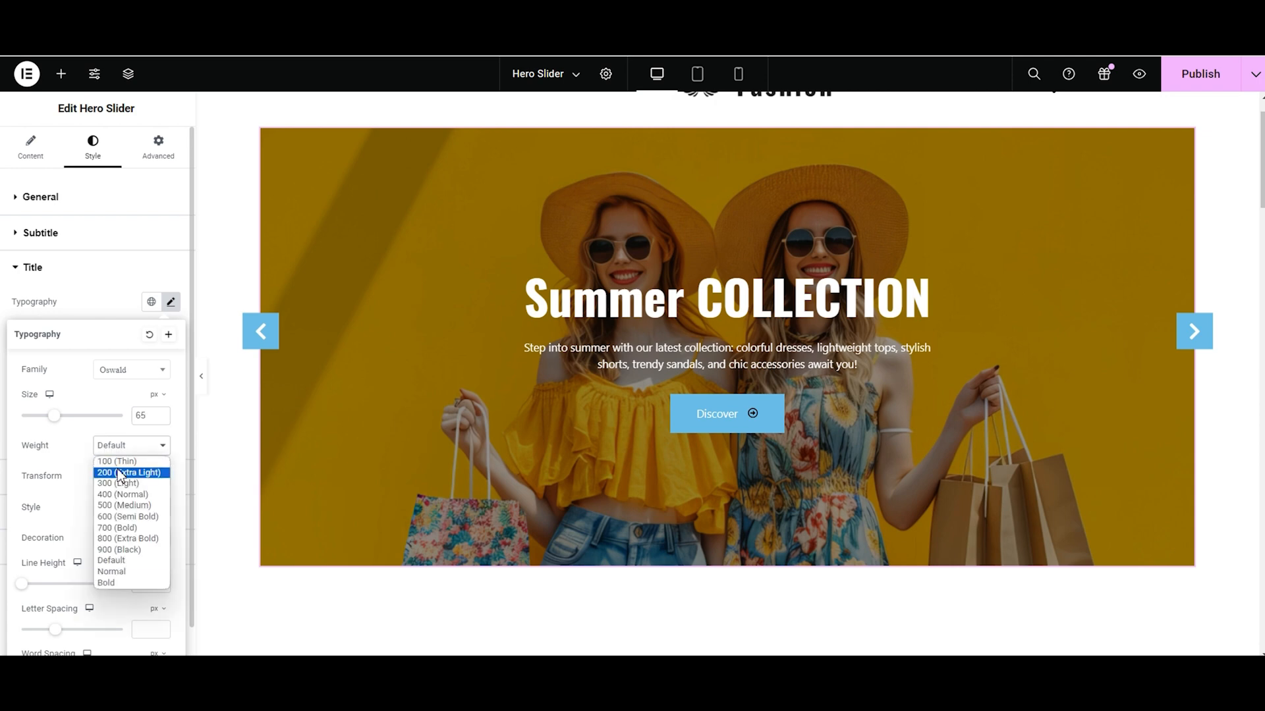
pyautogui.click(121, 468)
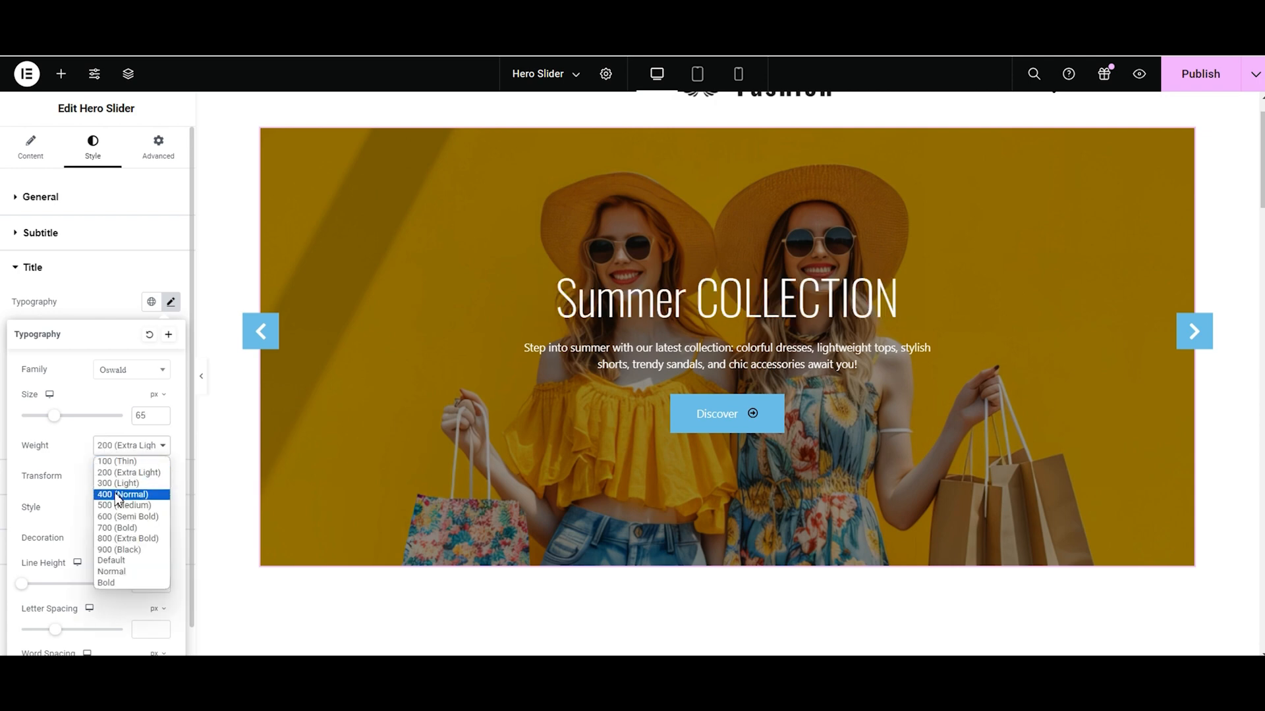
pyautogui.click(119, 495)
pyautogui.click(111, 447)
pyautogui.click(119, 544)
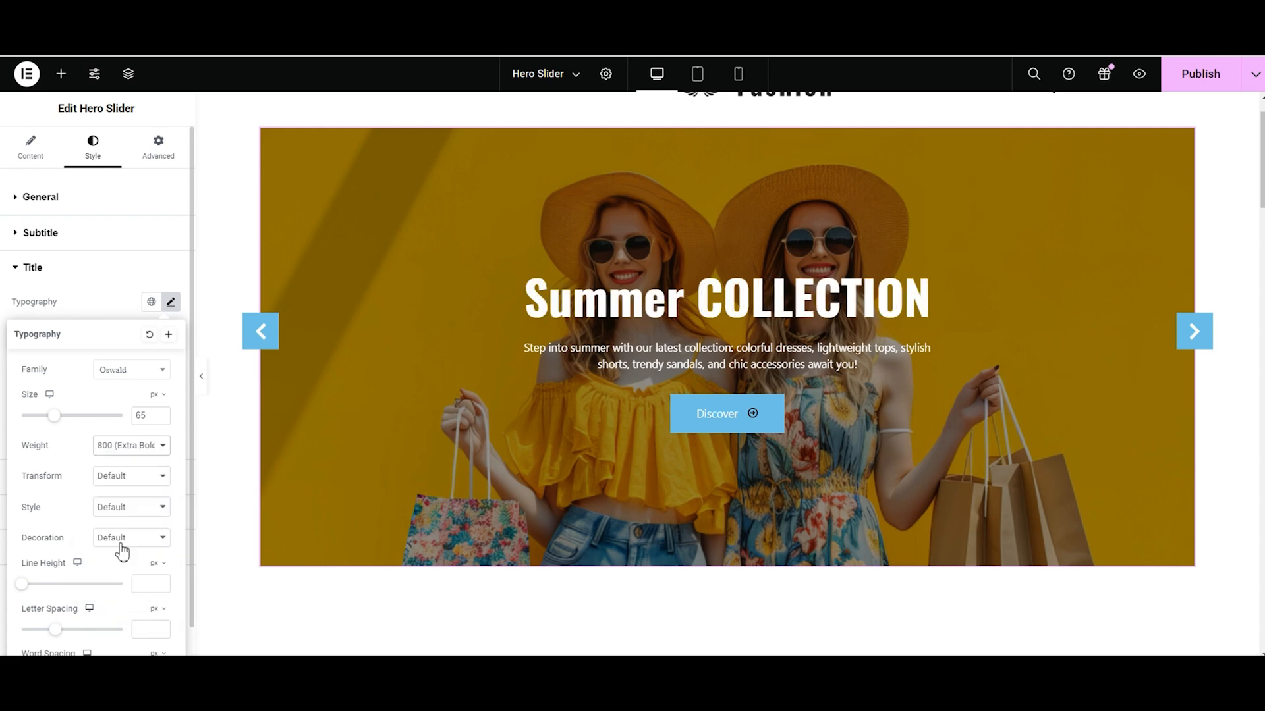
pyautogui.click(122, 446)
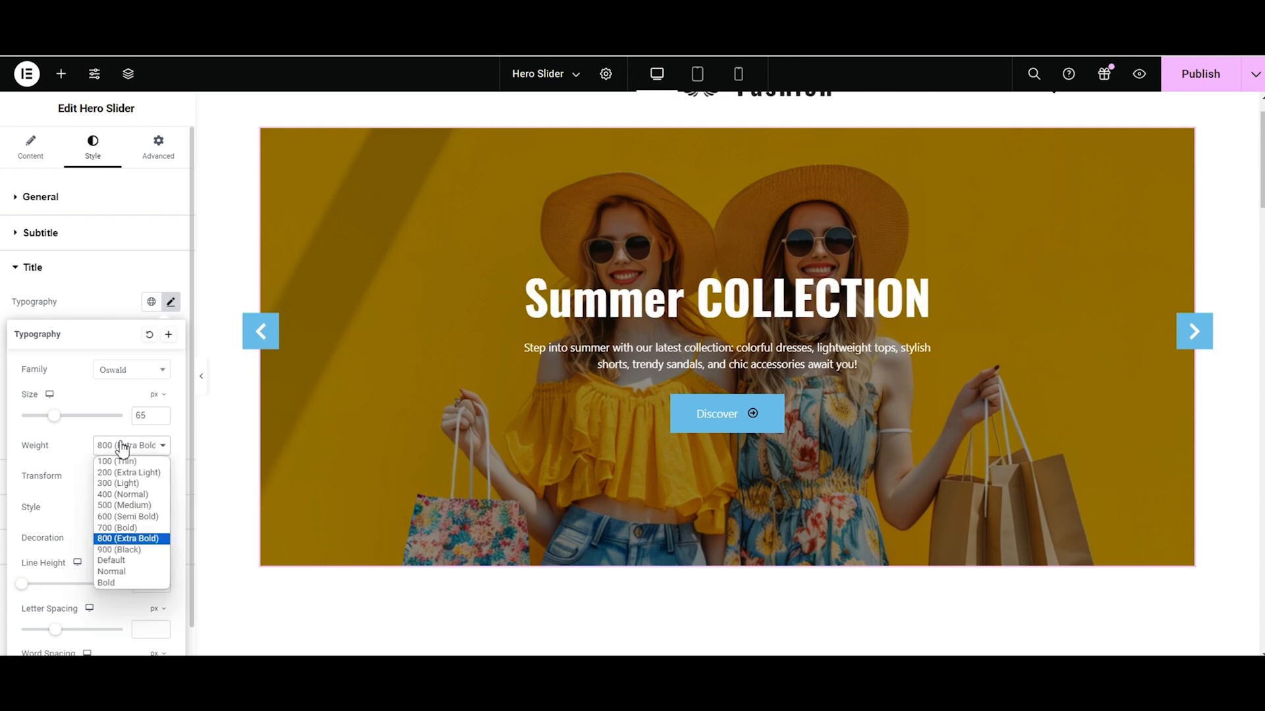
pyautogui.click(119, 551)
pyautogui.click(119, 454)
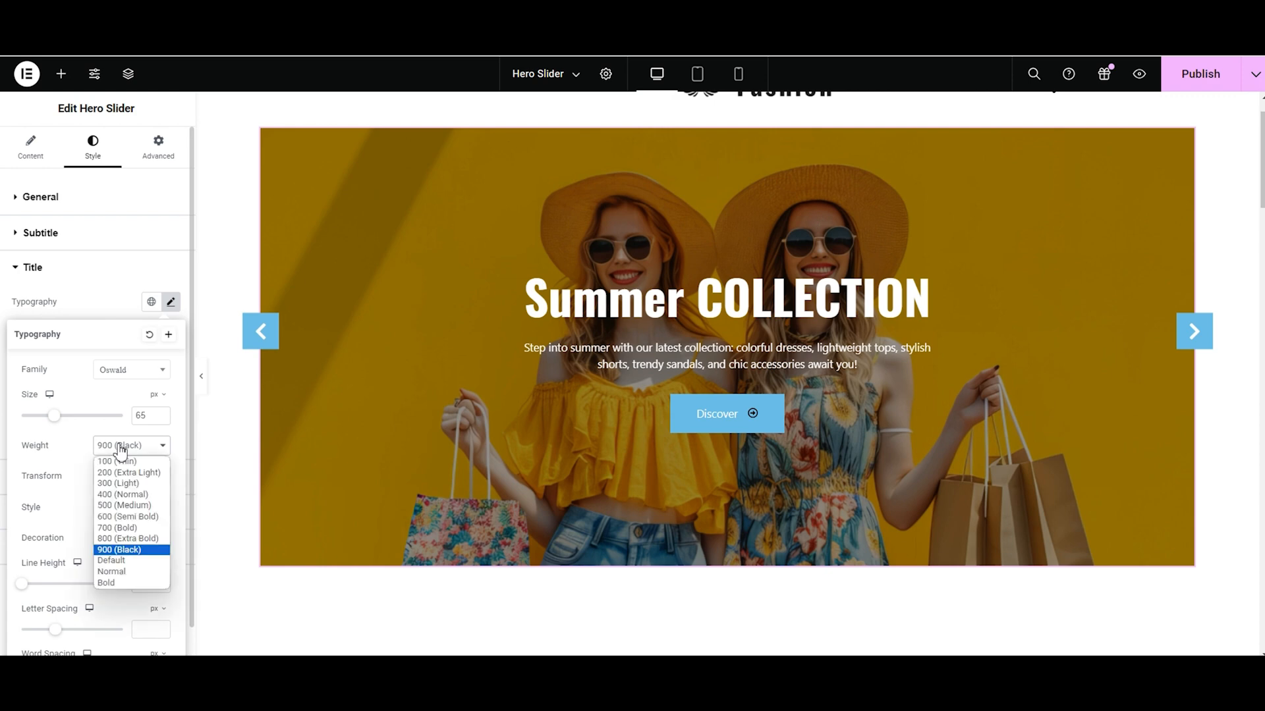
pyautogui.click(122, 506)
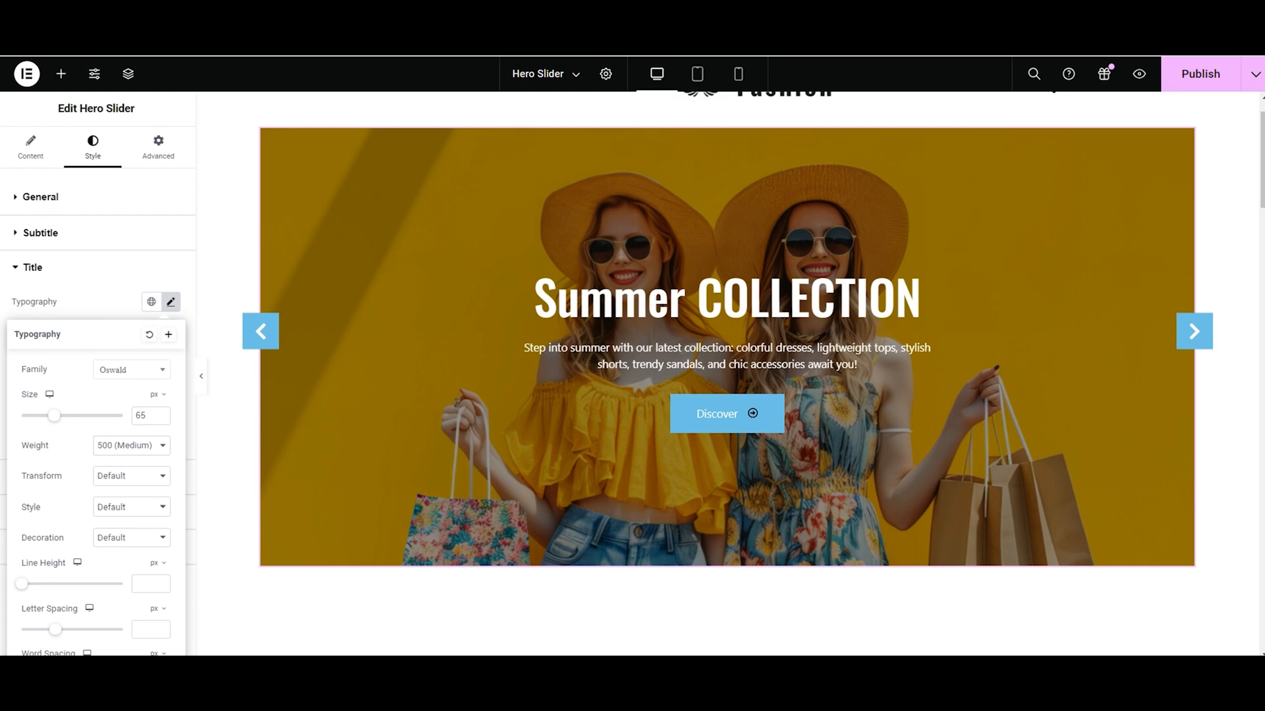
# Step: Try the Lowercase and Capitalize text transforms on the slider title and set the transform to Uppercase
pyautogui.click(119, 476)
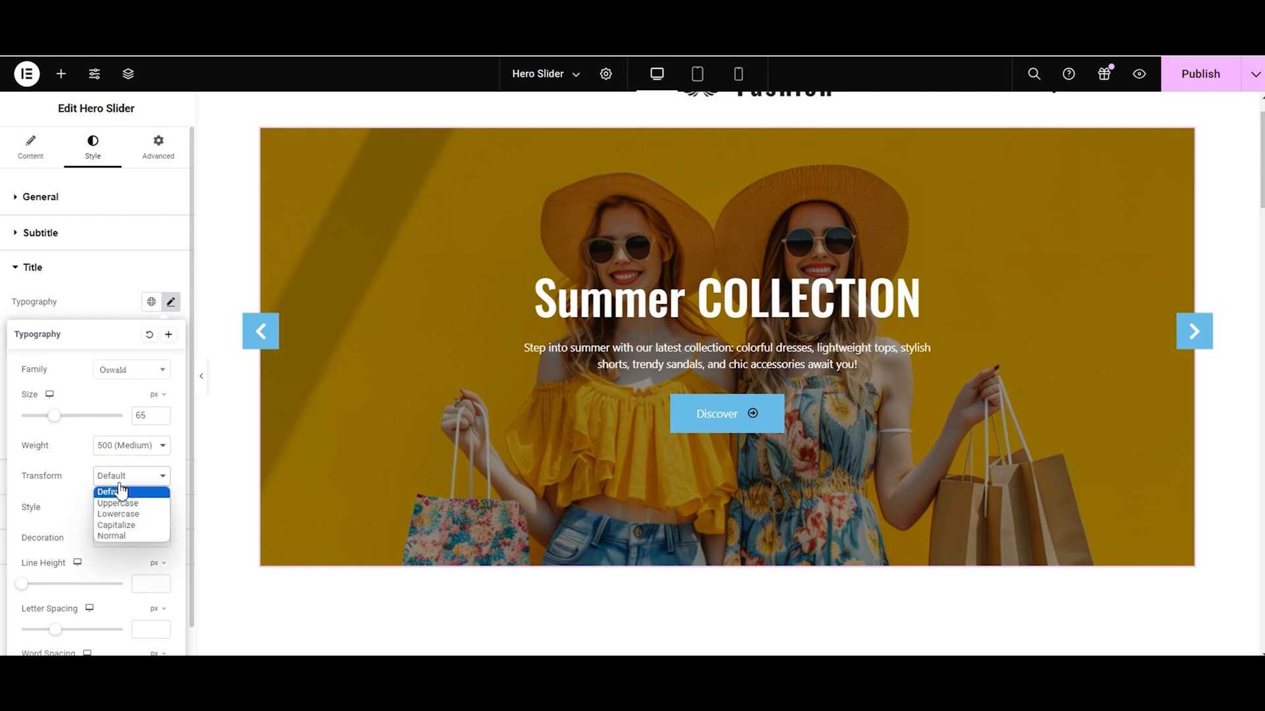
pyautogui.click(118, 503)
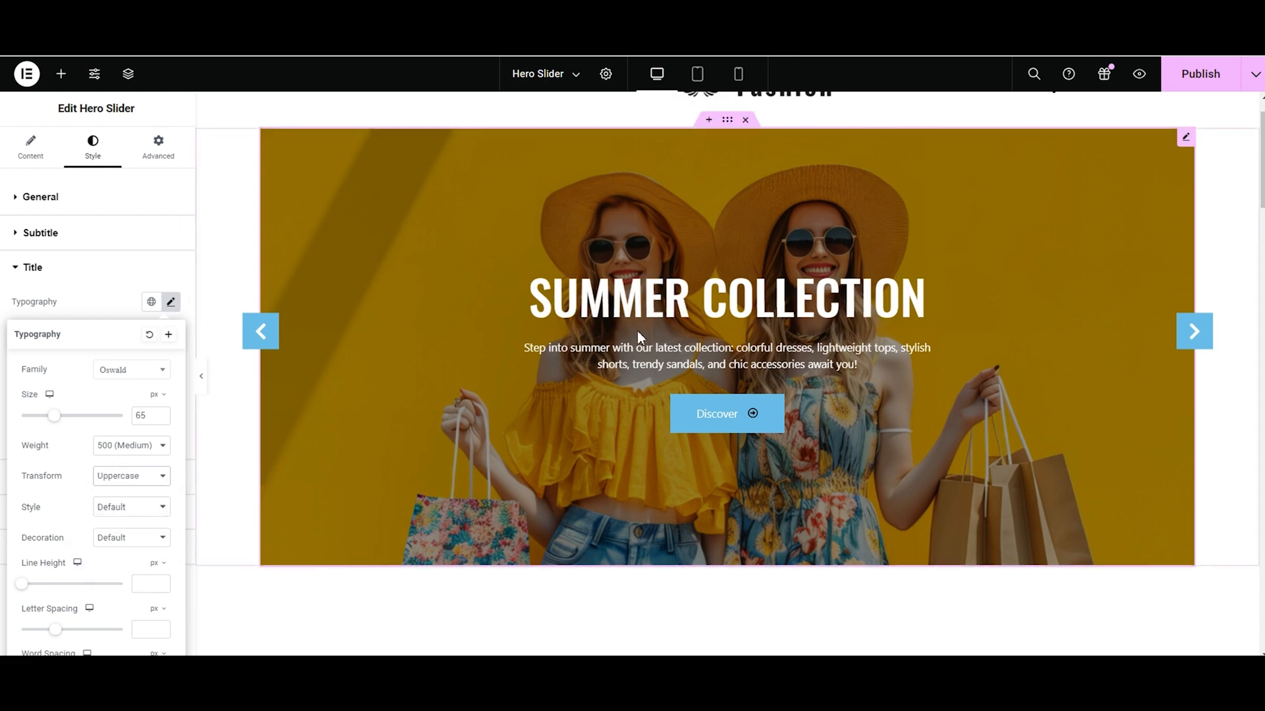
pyautogui.click(127, 476)
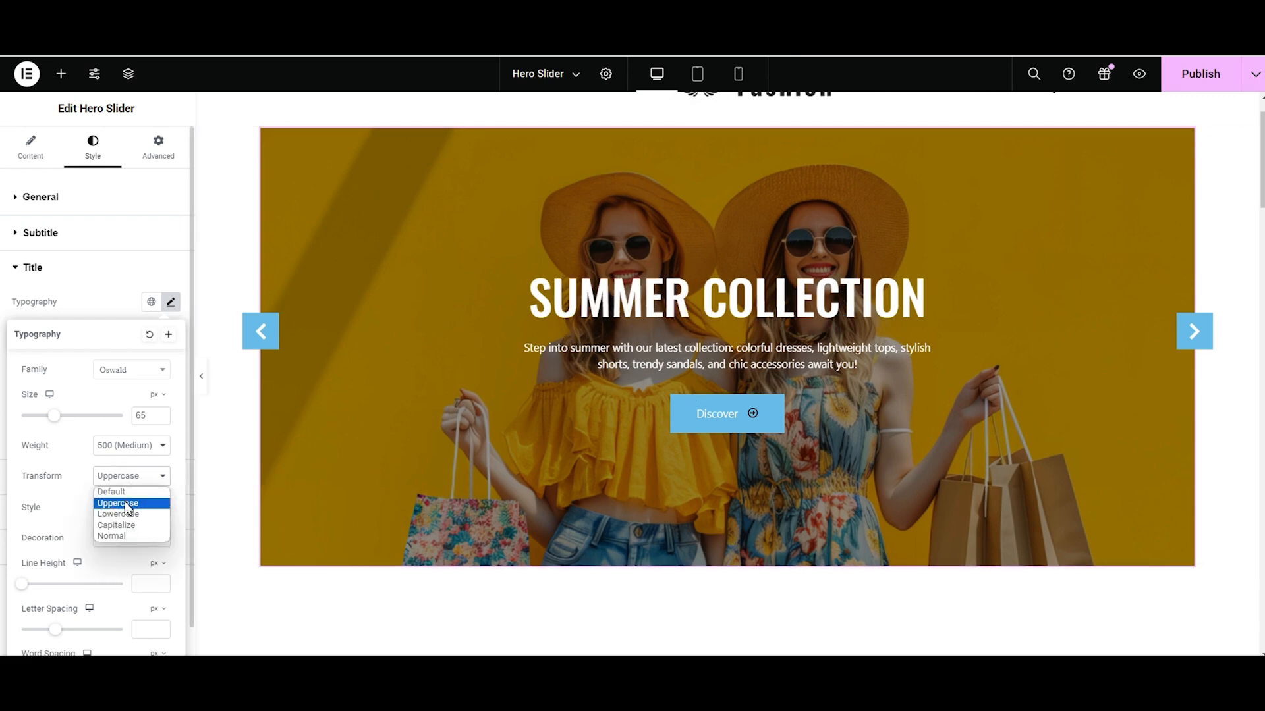
pyautogui.click(126, 514)
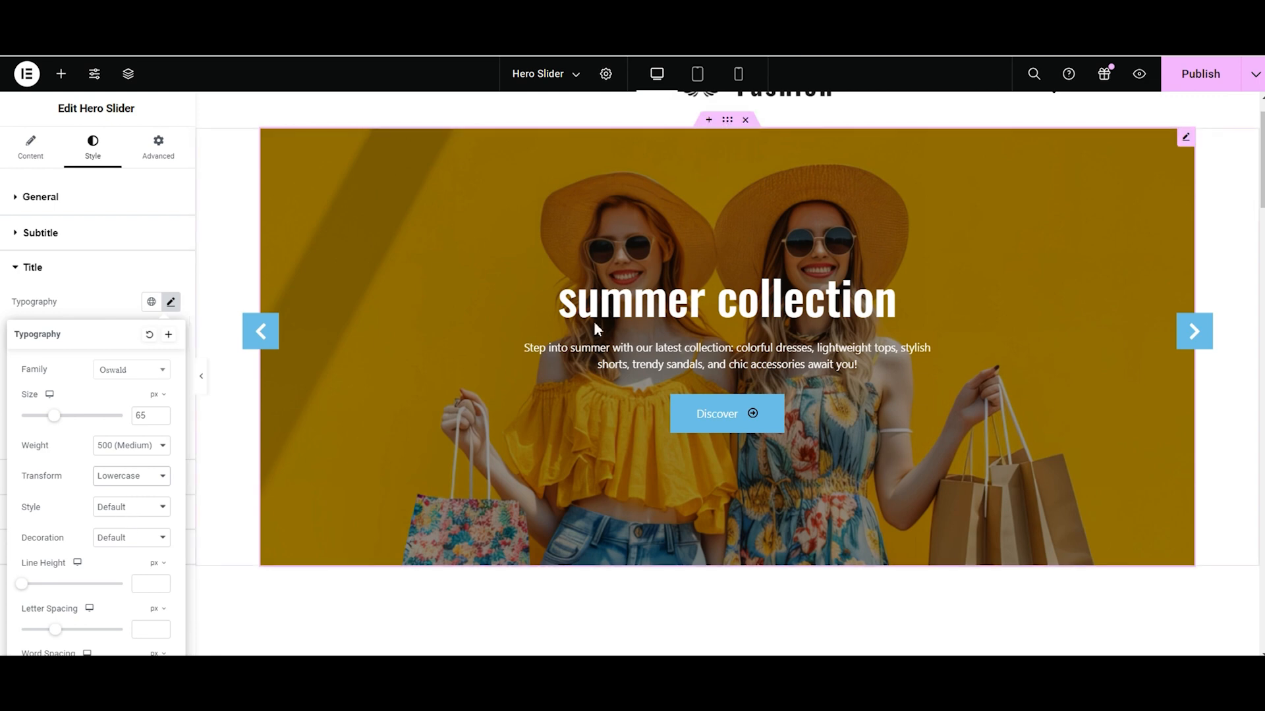
pyautogui.click(127, 477)
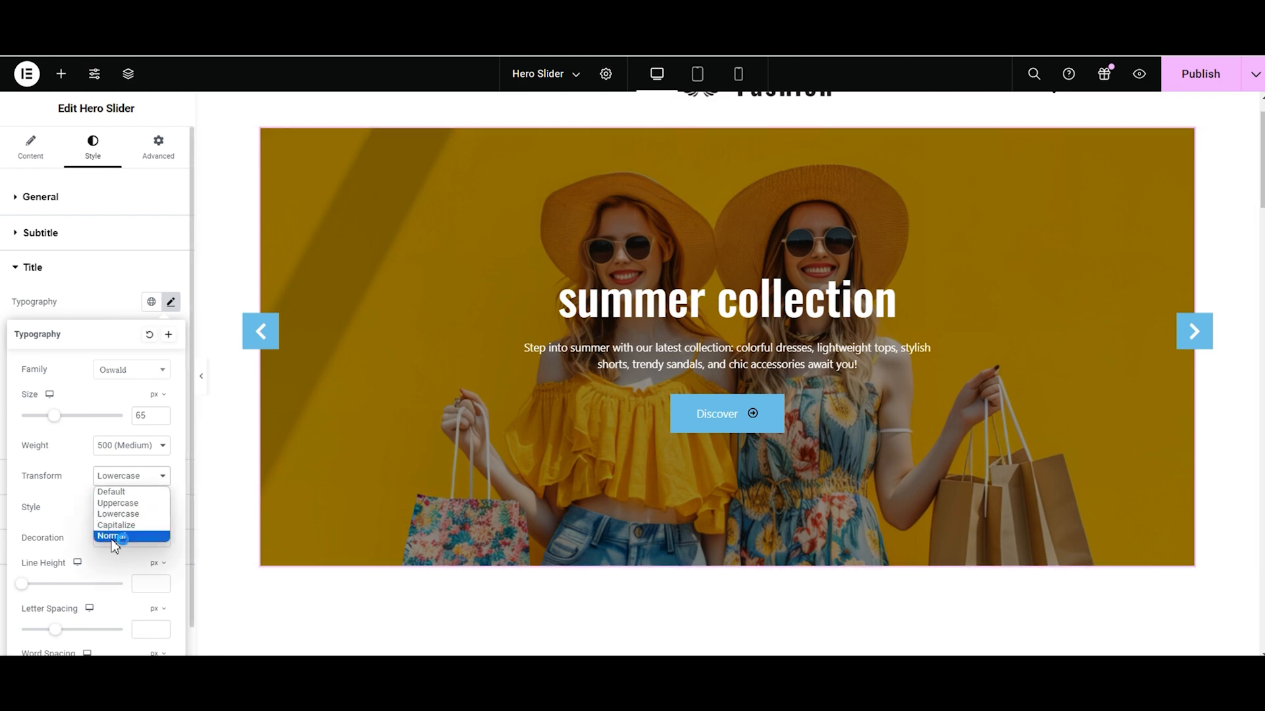
pyautogui.click(117, 526)
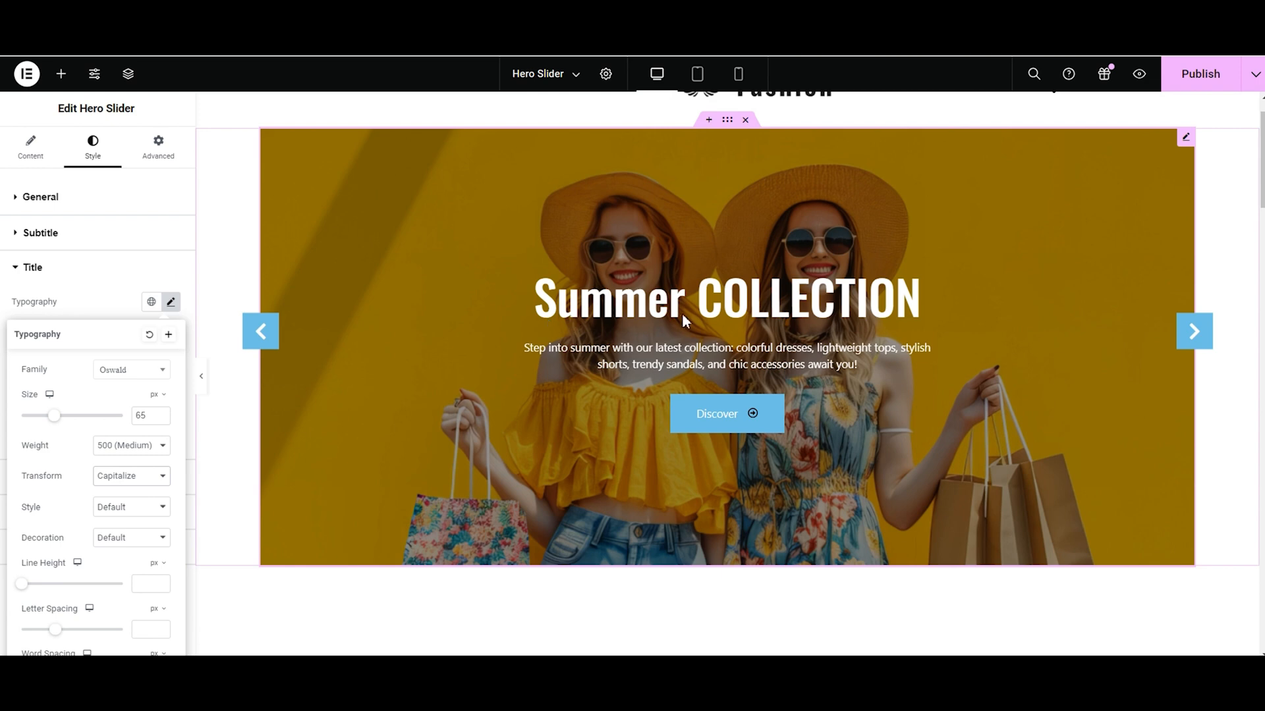
pyautogui.click(139, 478)
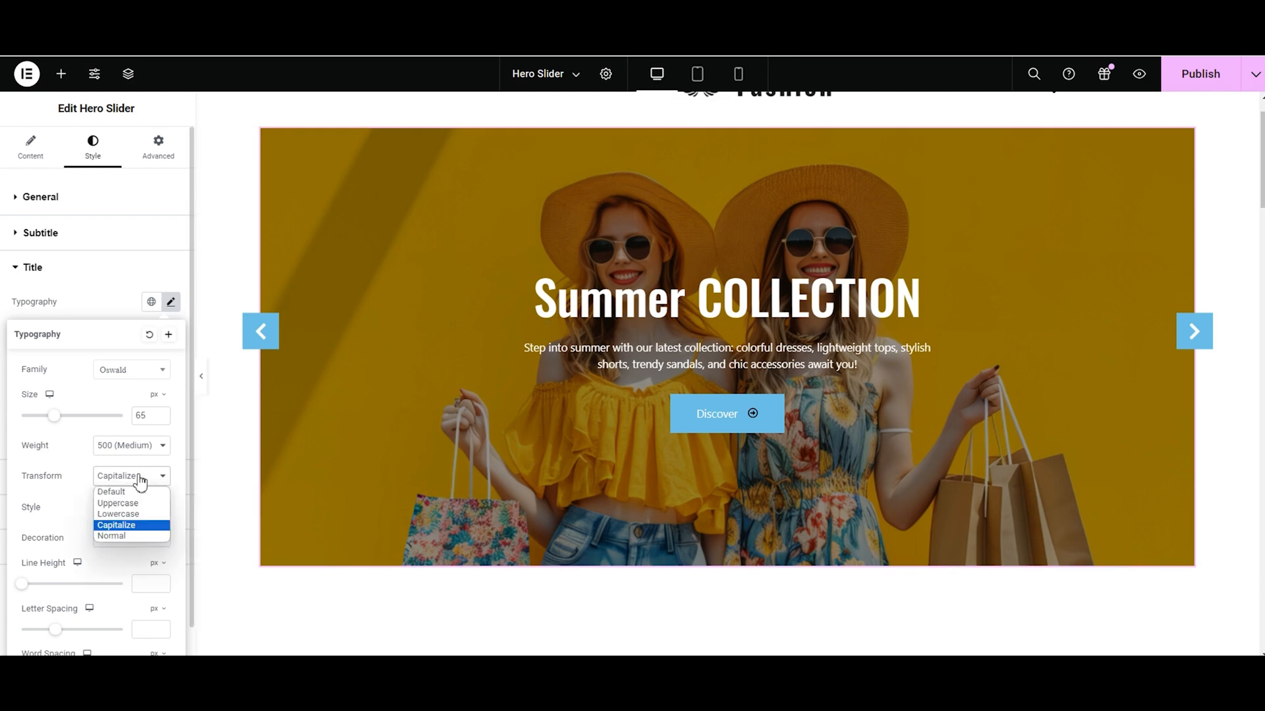
pyautogui.click(134, 504)
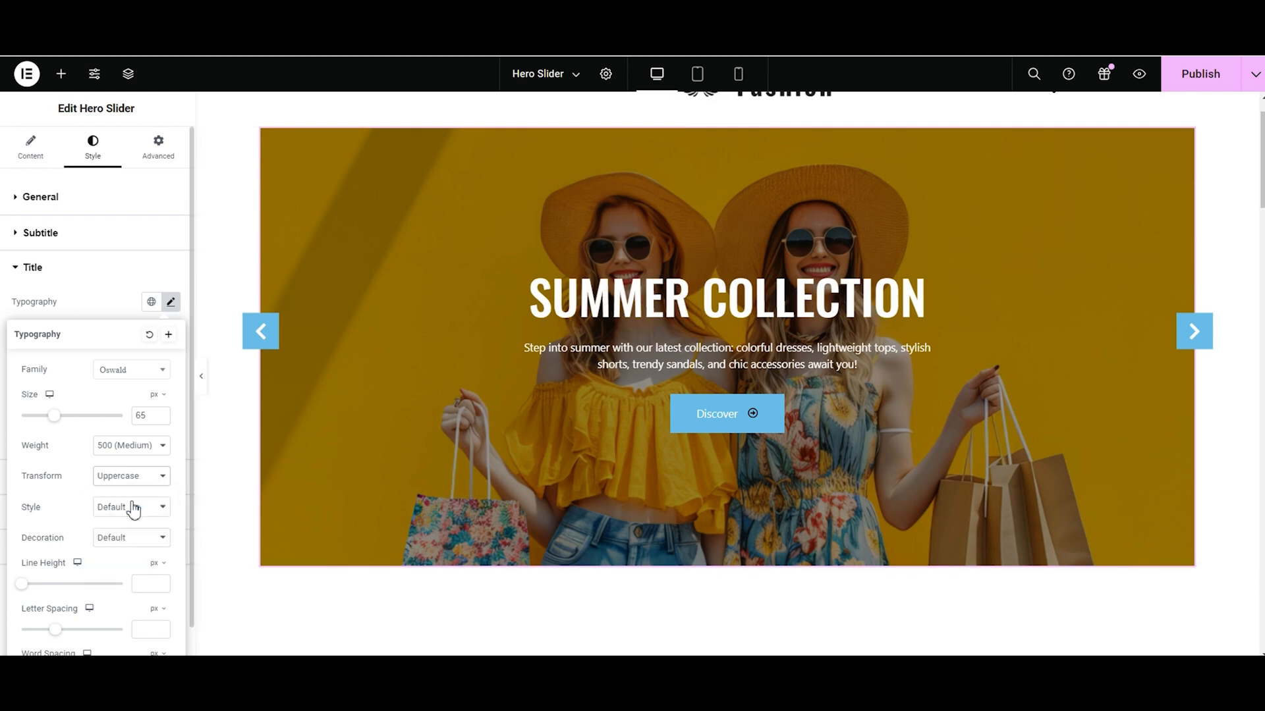
# Step: Try the Italic and Oblique font styles on the slider title and set the style back to Default
pyautogui.click(134, 509)
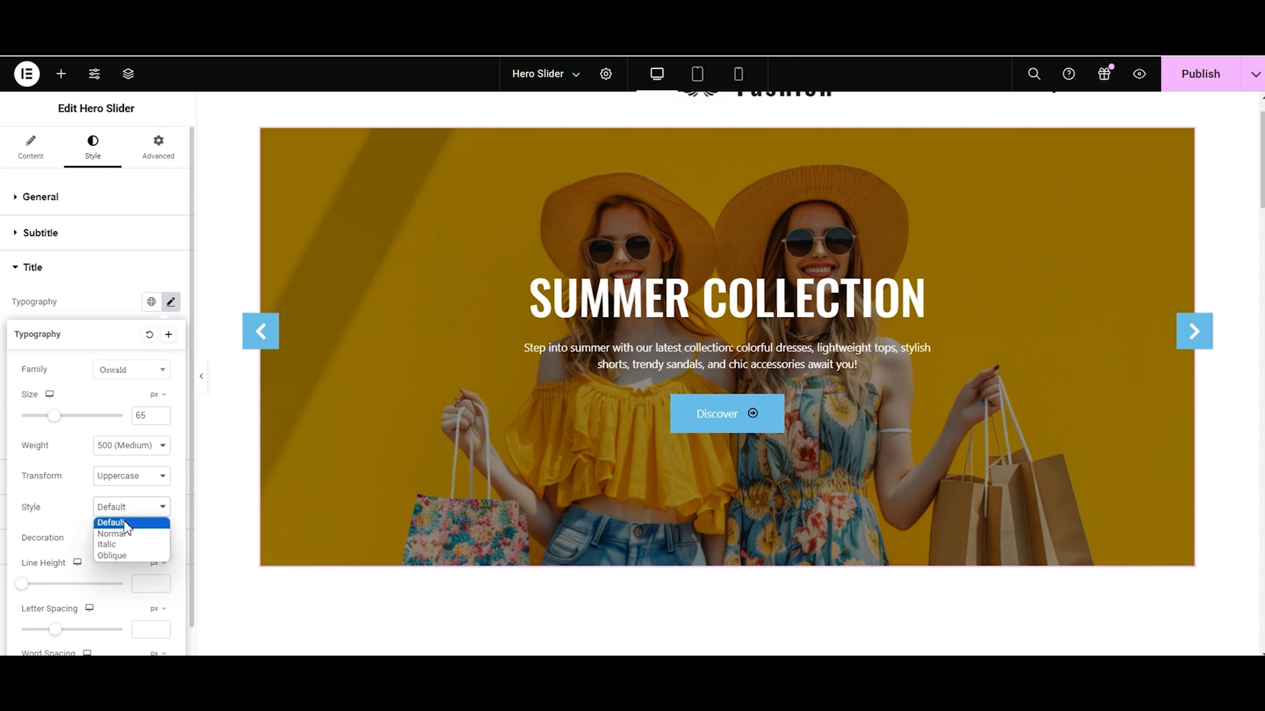
pyautogui.click(130, 544)
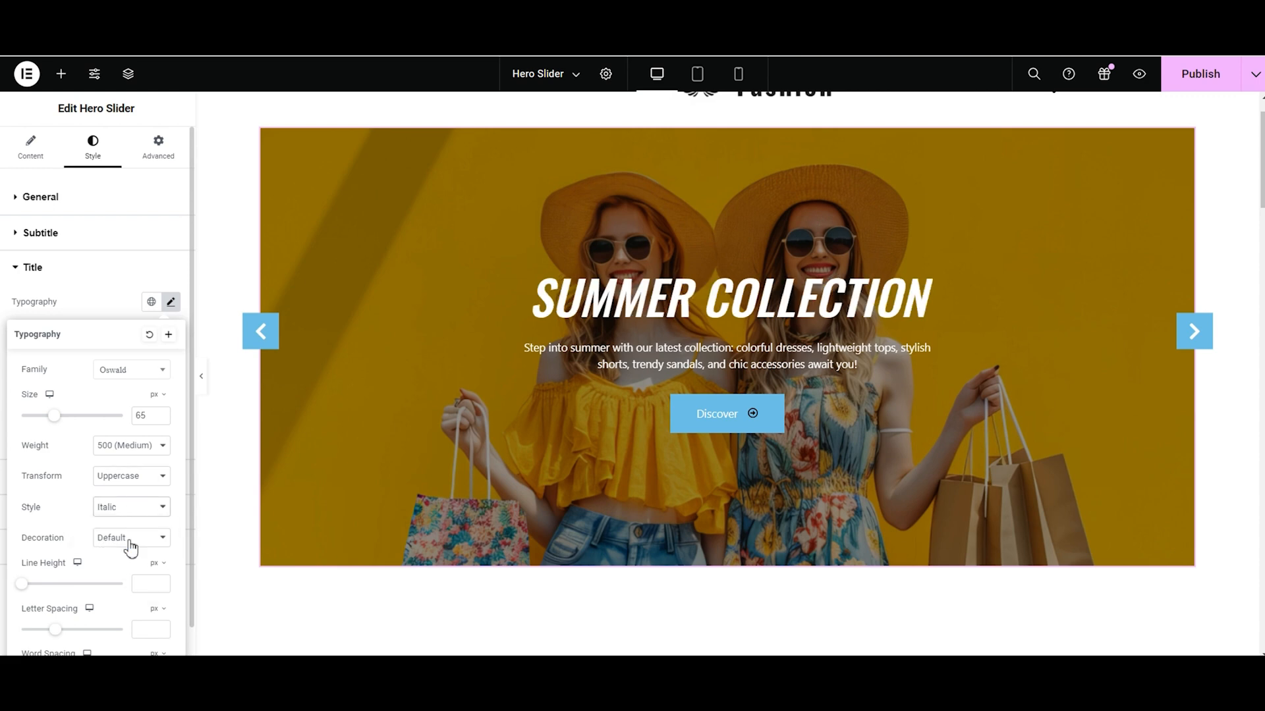
pyautogui.click(134, 509)
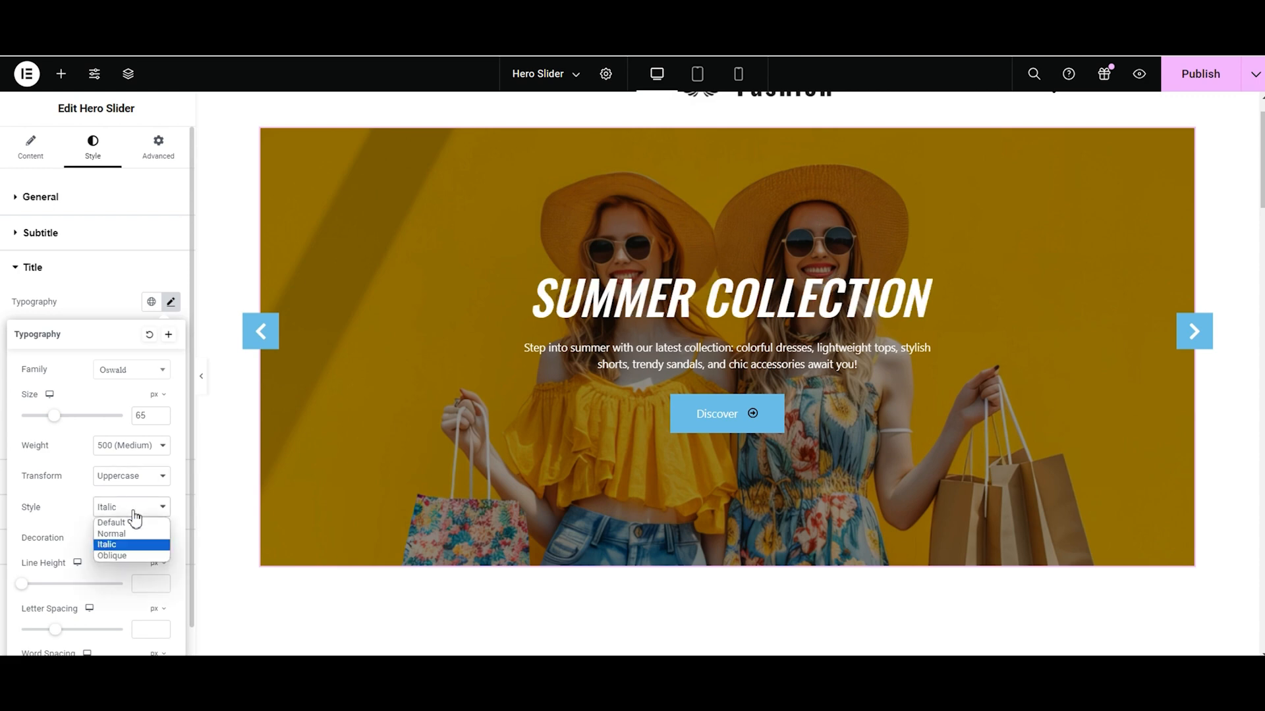
pyautogui.click(141, 560)
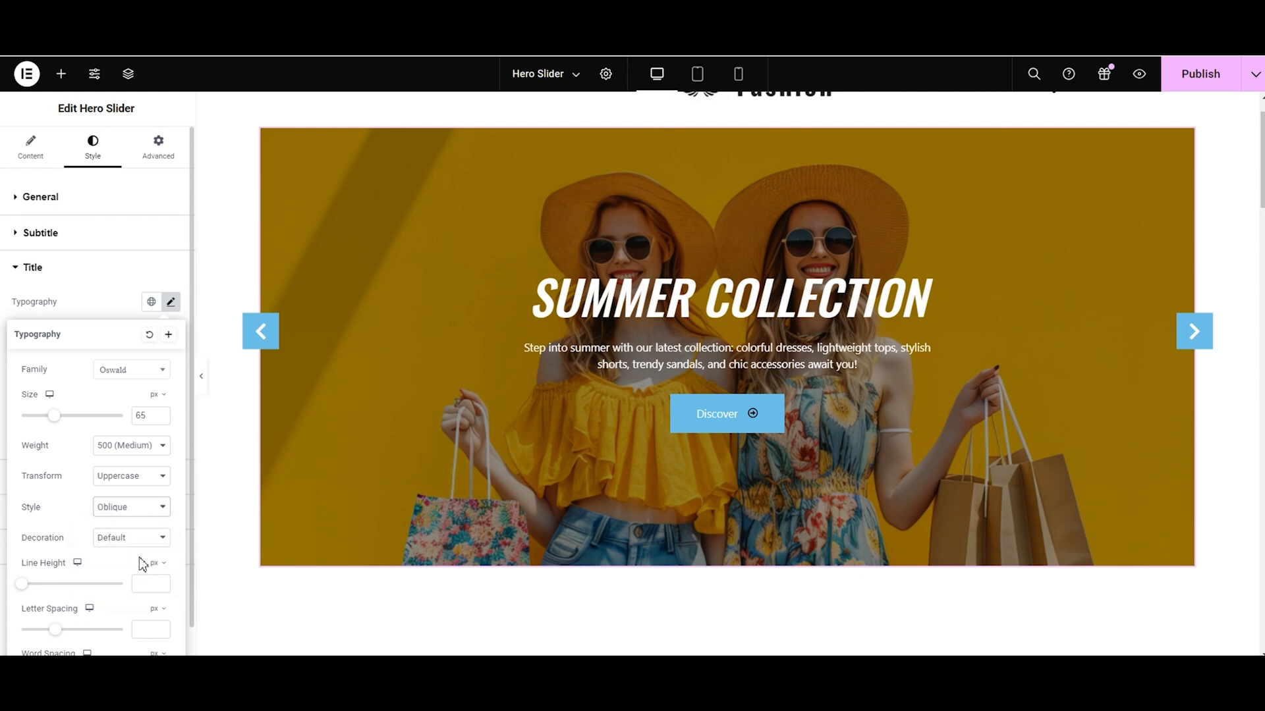
pyautogui.click(145, 508)
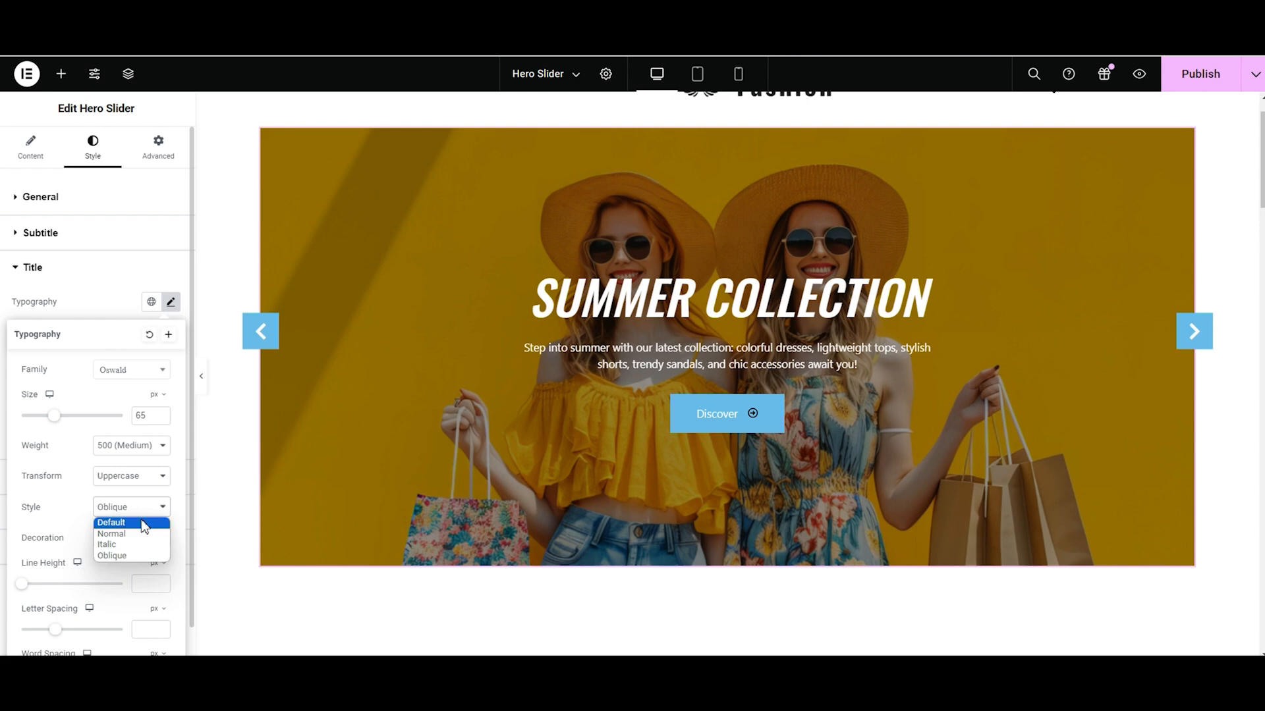
pyautogui.click(144, 524)
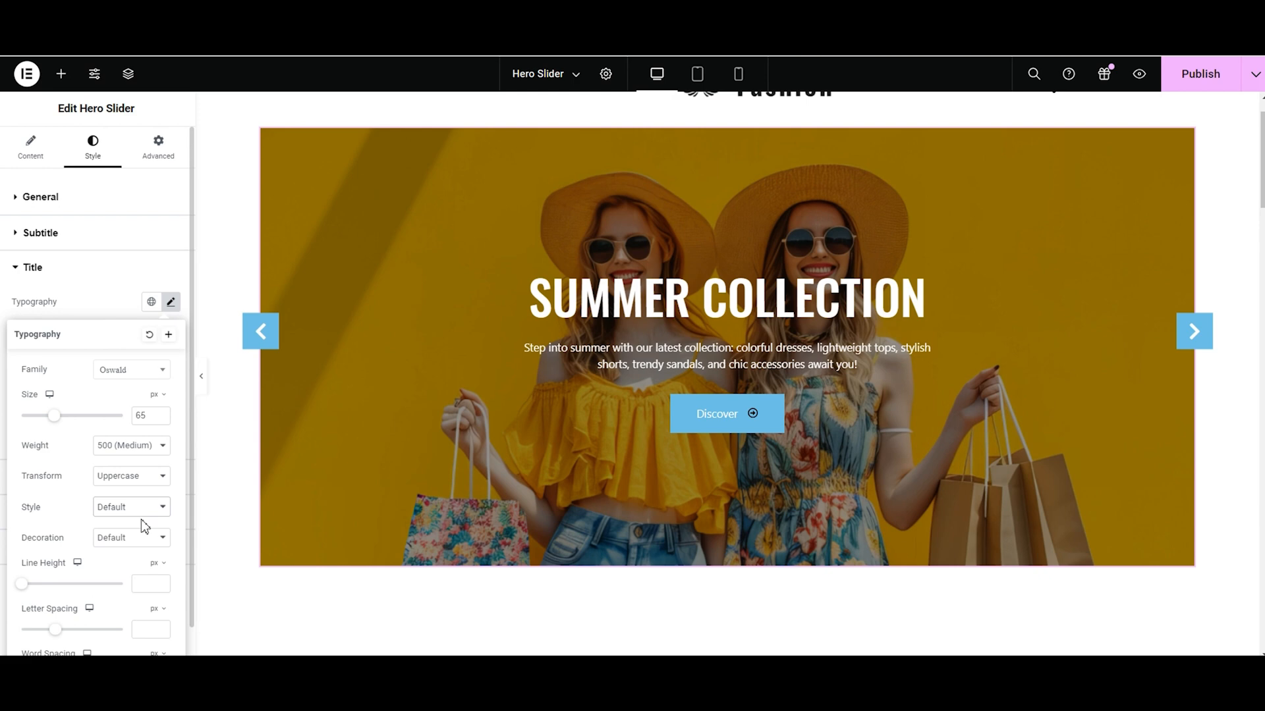
# Step: Try the Underline, Overline and Line Through decorations on the slider title and set the decoration back to Default
pyautogui.click(119, 540)
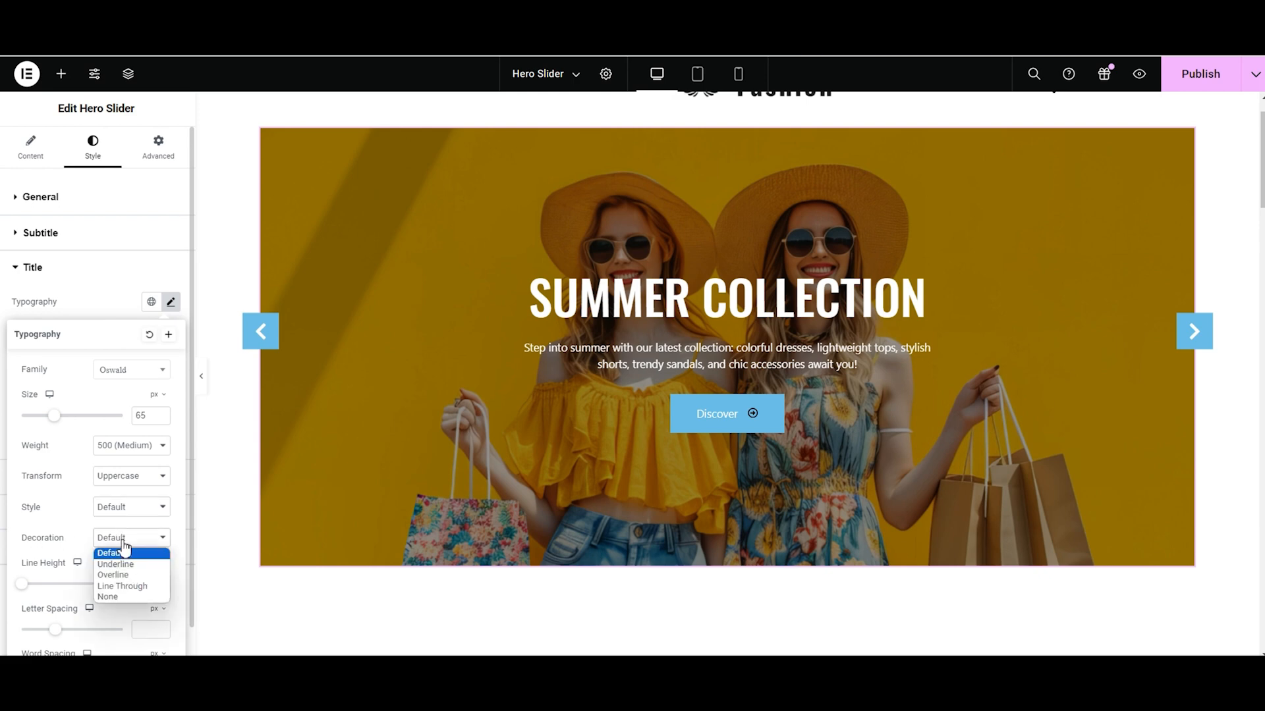
pyautogui.click(122, 565)
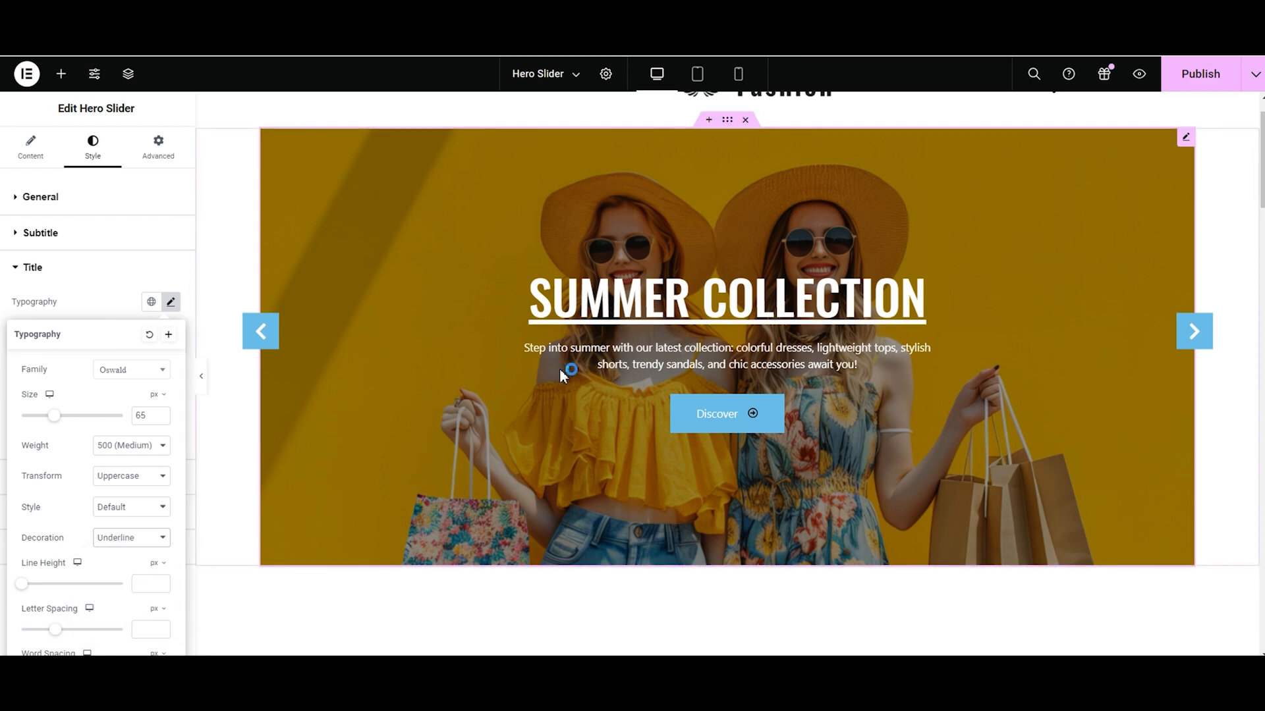
pyautogui.click(156, 538)
pyautogui.click(137, 578)
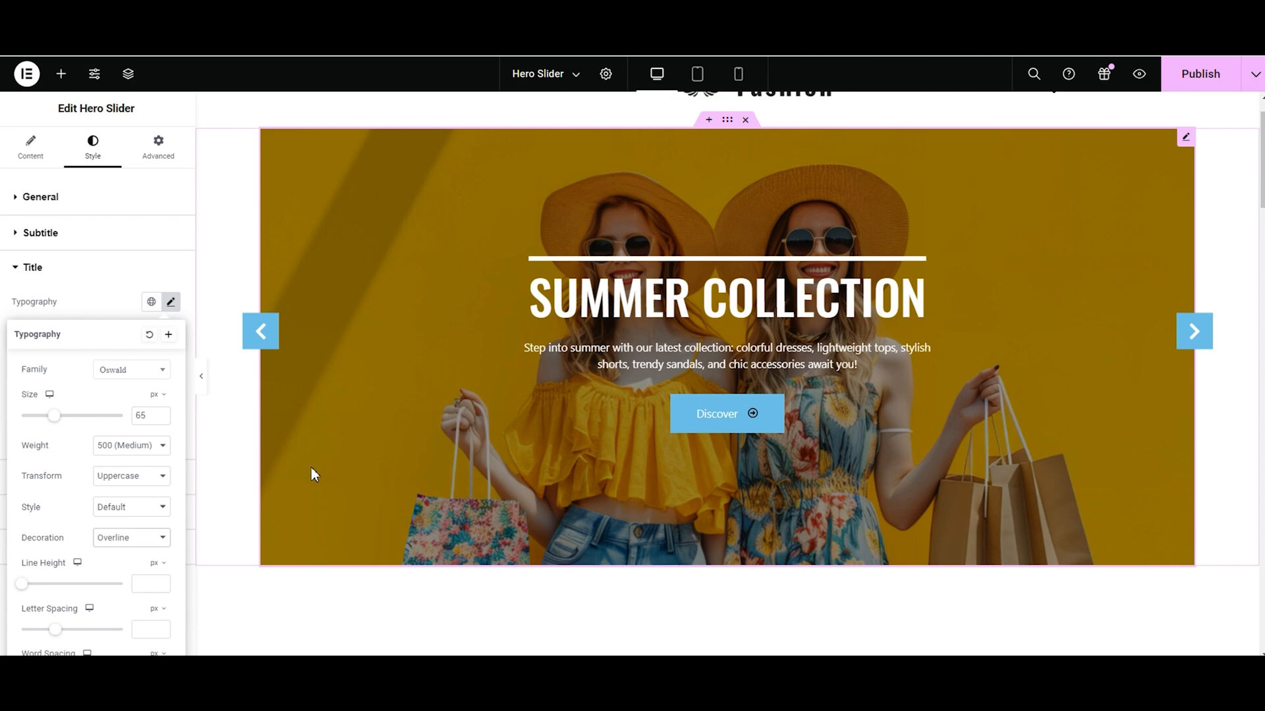
pyautogui.click(140, 537)
pyautogui.click(141, 590)
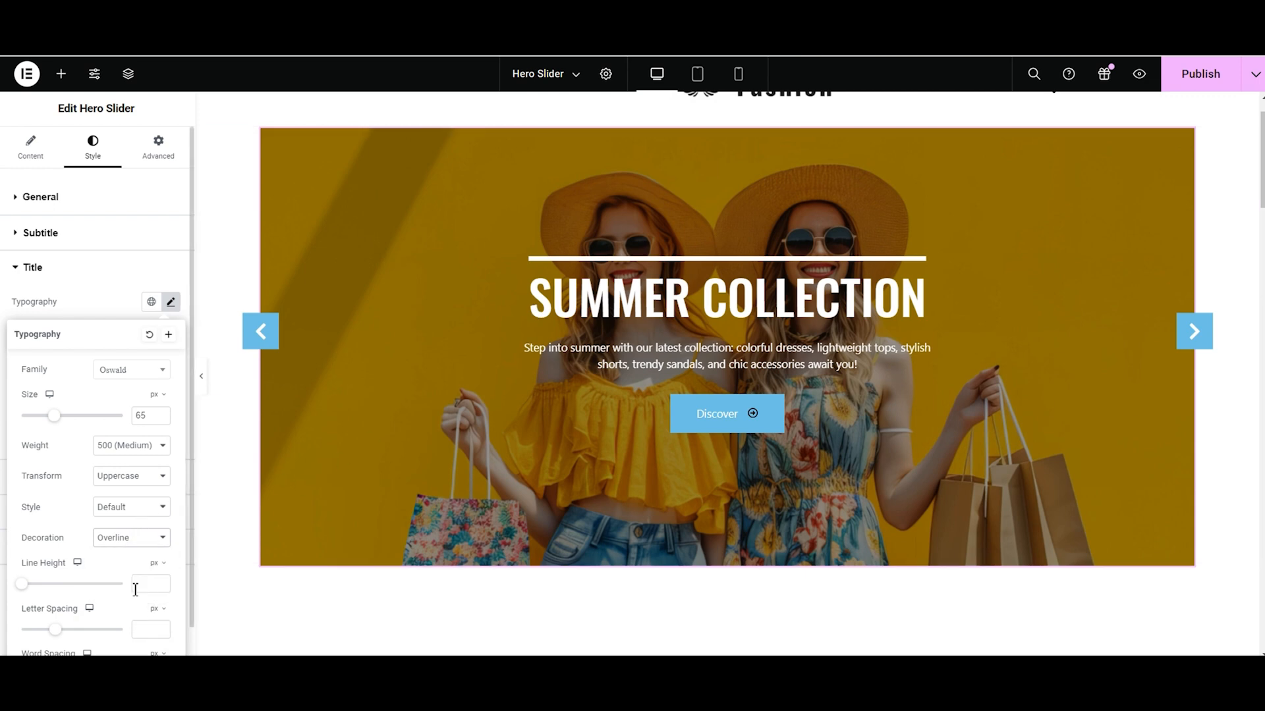
pyautogui.click(141, 537)
pyautogui.click(138, 553)
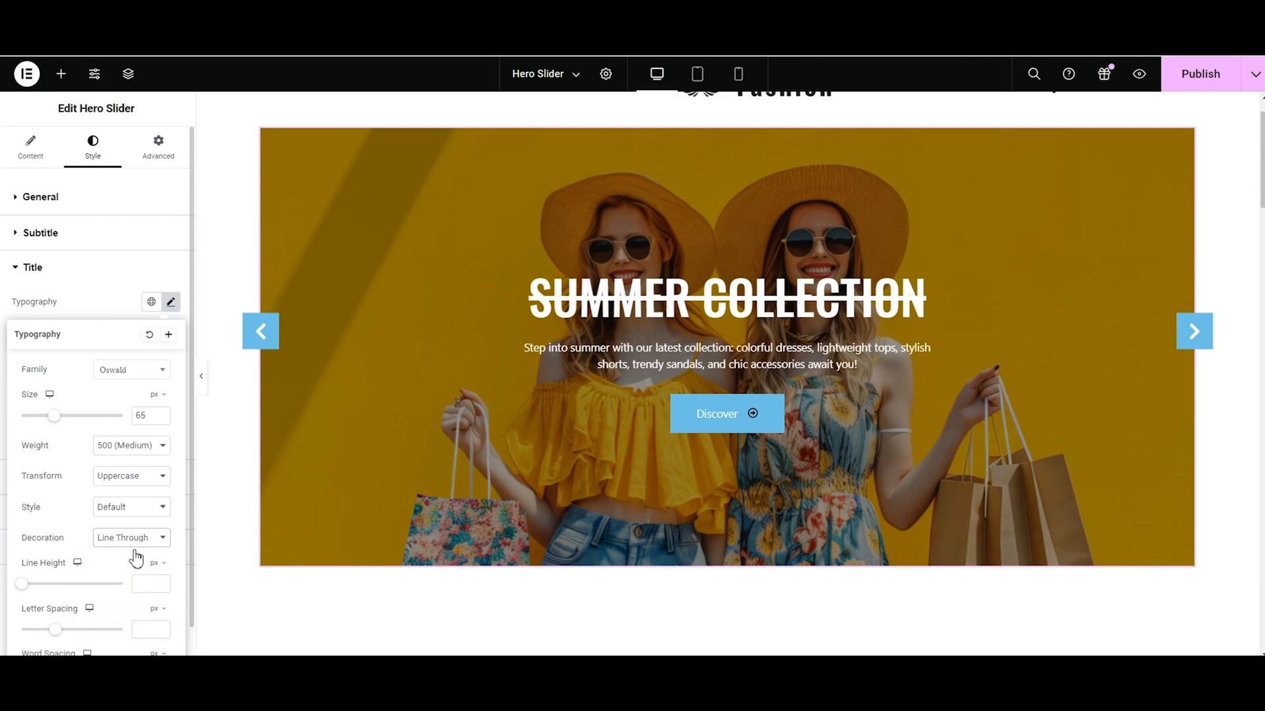
# Step: Try a line height of 33 px on the slider title and clear the value again
pyautogui.moveTo(23, 591); pyautogui.dragTo(55, 600)
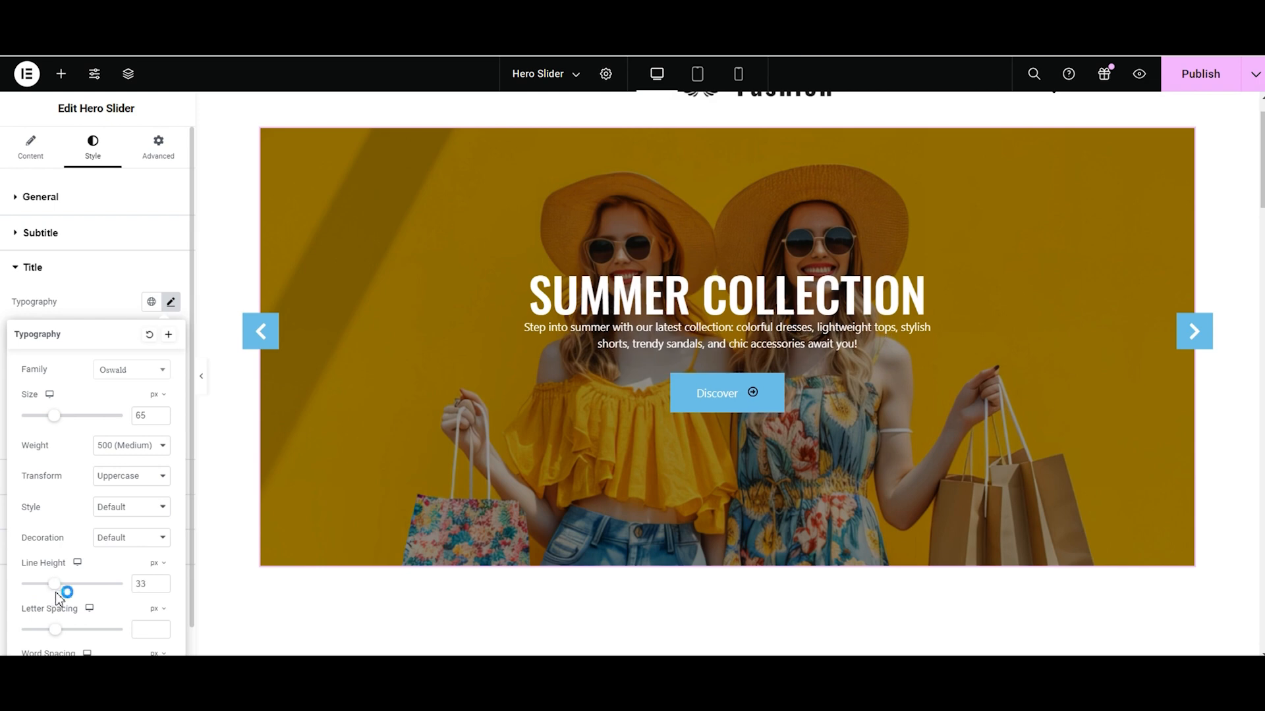
pyautogui.click(150, 585)
pyautogui.click(164, 582)
pyautogui.click(164, 582)
pyautogui.press('BackSpace')
pyautogui.press('BackSpace')
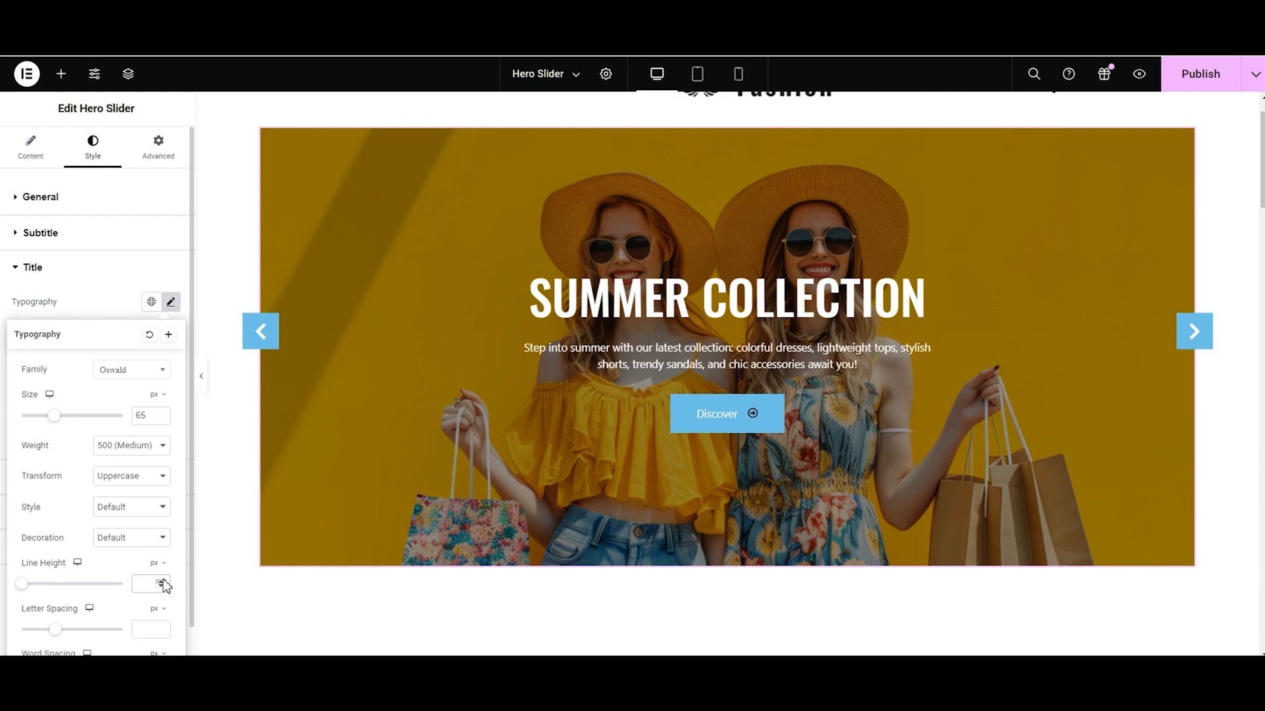
# Step: Try line heights of 60 and 80 px on the slider title and set the line height to 85 px
pyautogui.write('60')
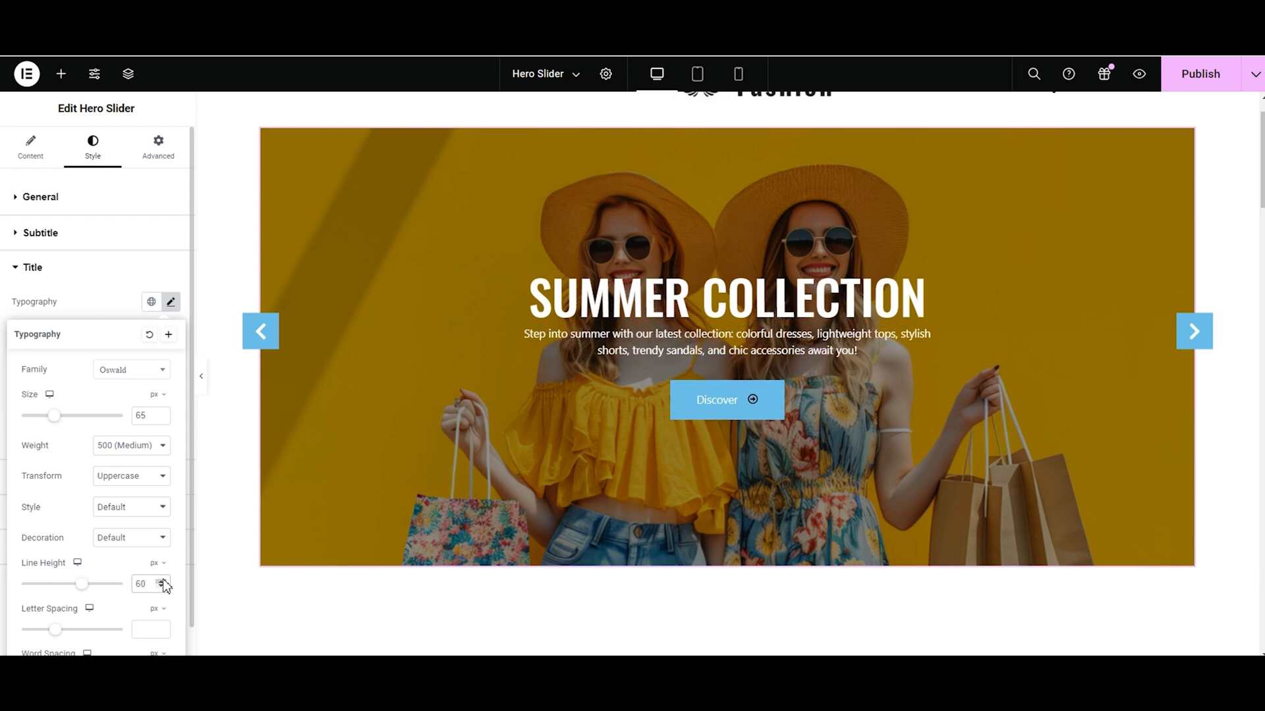
pyautogui.press('BackSpace')
pyautogui.press('BackSpace')
pyautogui.write('80')
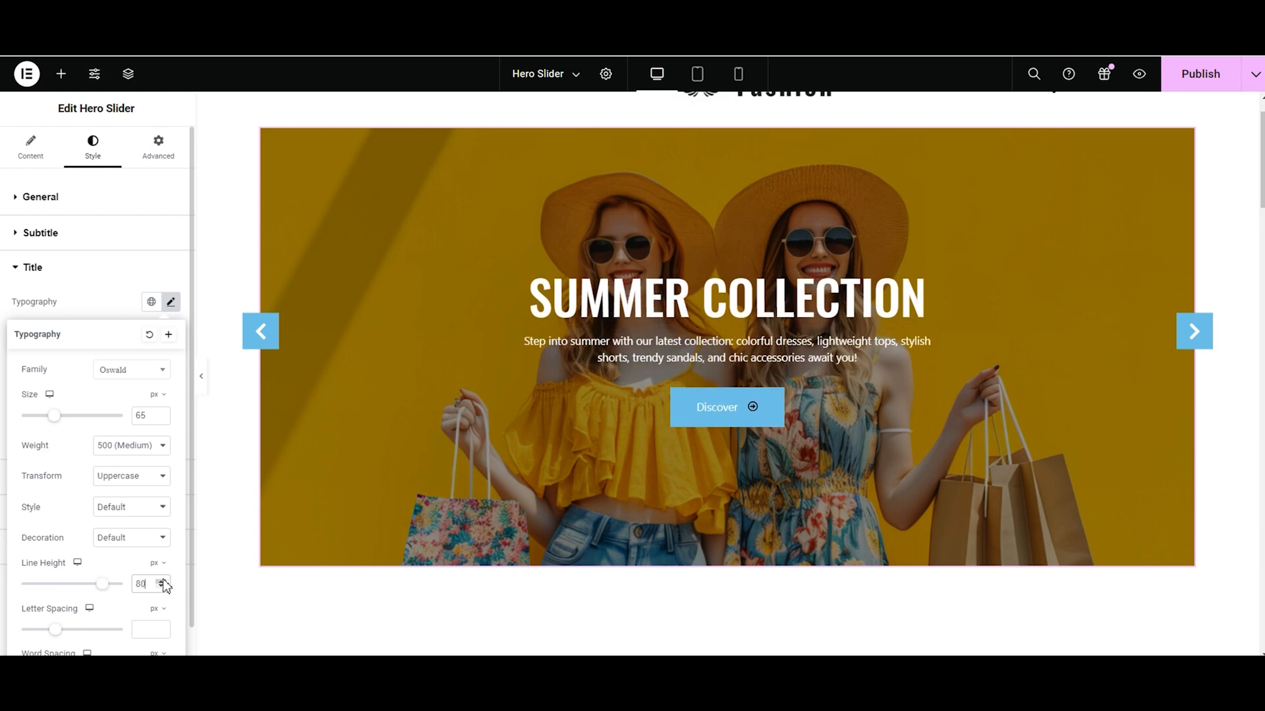
pyautogui.press('BackSpace')
pyautogui.write('5')
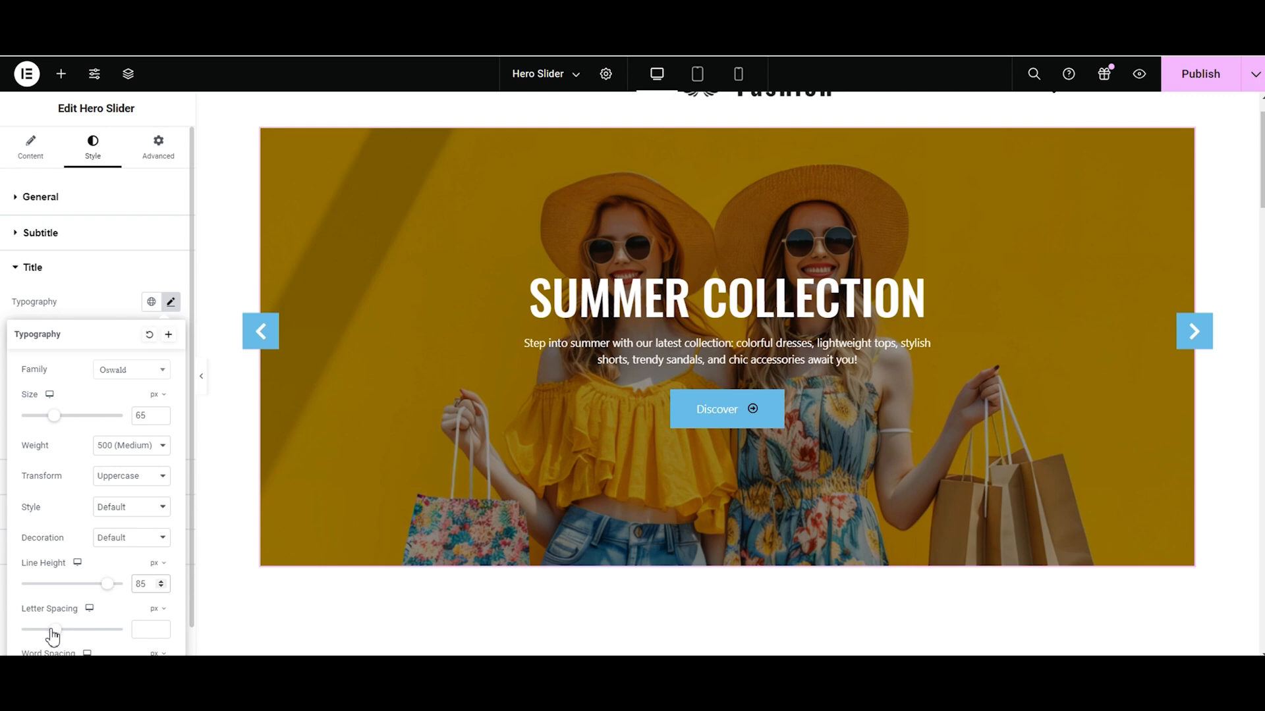
# Step: Set the slider title's letter spacing to 0.5 px, try out its word spacing and close the typography settings
pyautogui.moveTo(57, 637)
pyautogui.mouseDown()
pyautogui.moveTo(71, 638)
pyautogui.moveTo(60, 638)
pyautogui.mouseUp()
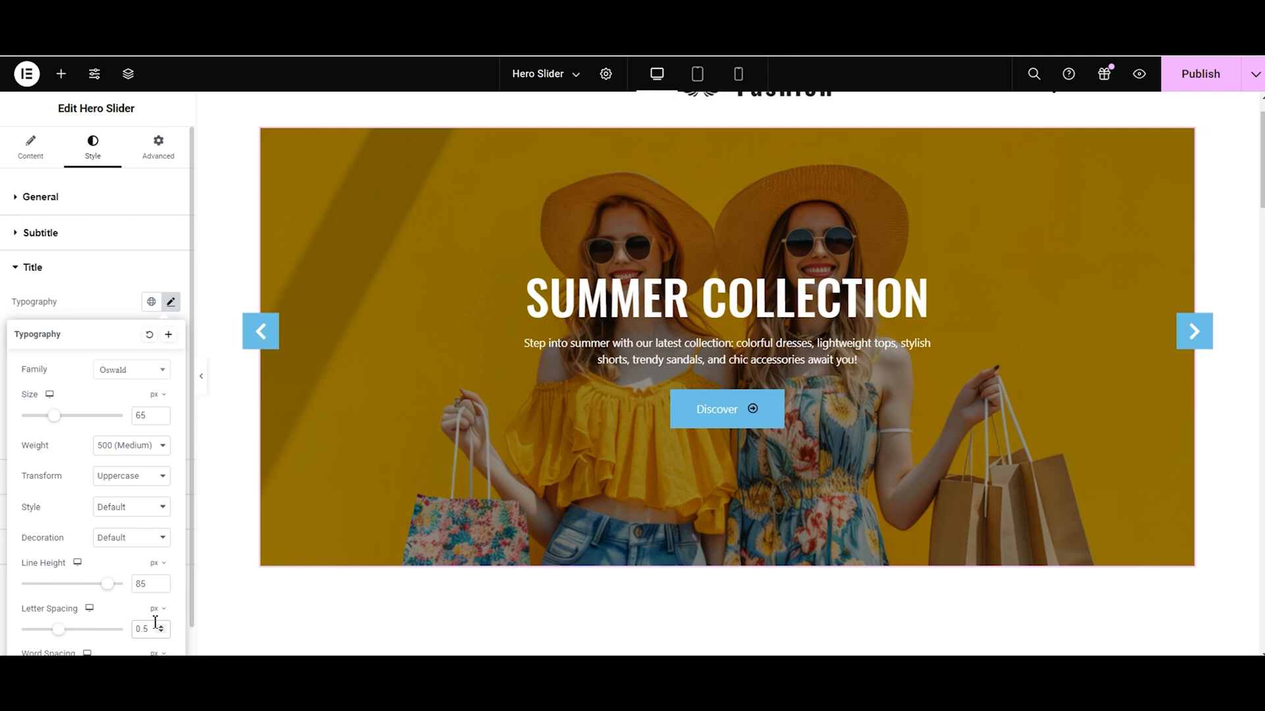
pyautogui.scroll(-1, 46, 547)
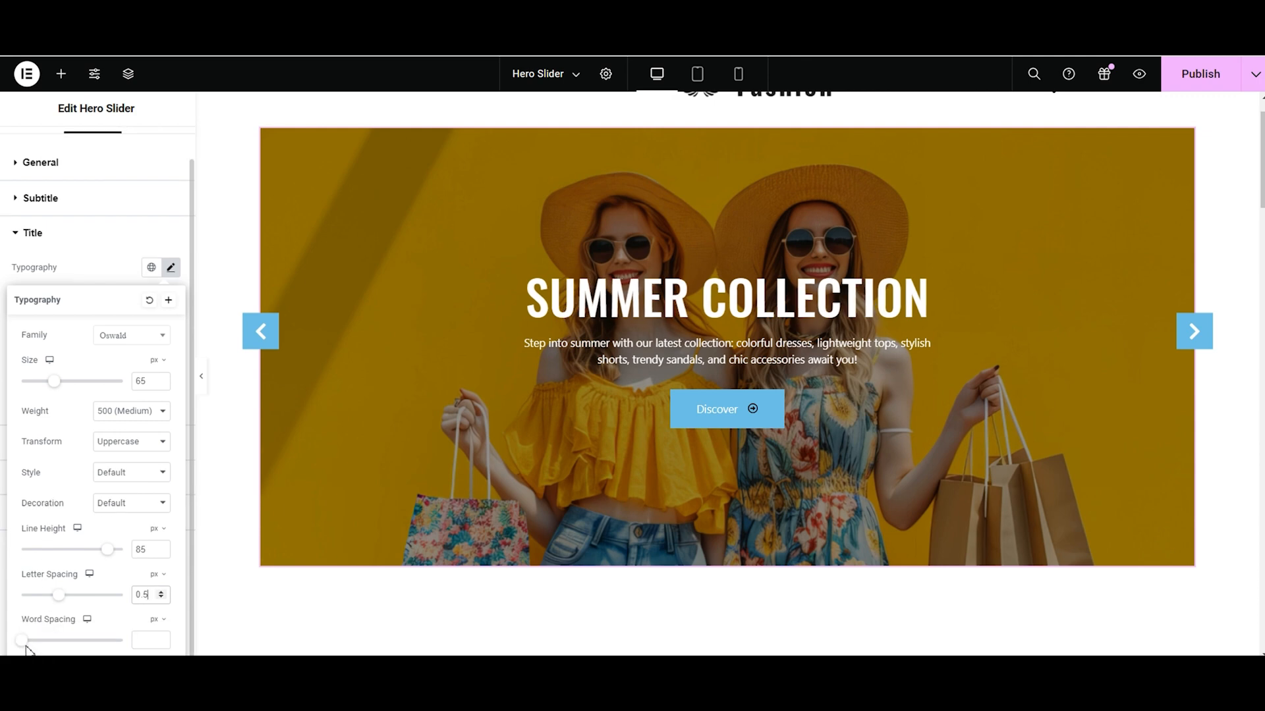
pyautogui.moveTo(33, 648)
pyautogui.mouseDown()
pyautogui.moveTo(52, 642)
pyautogui.moveTo(34, 649)
pyautogui.mouseUp()
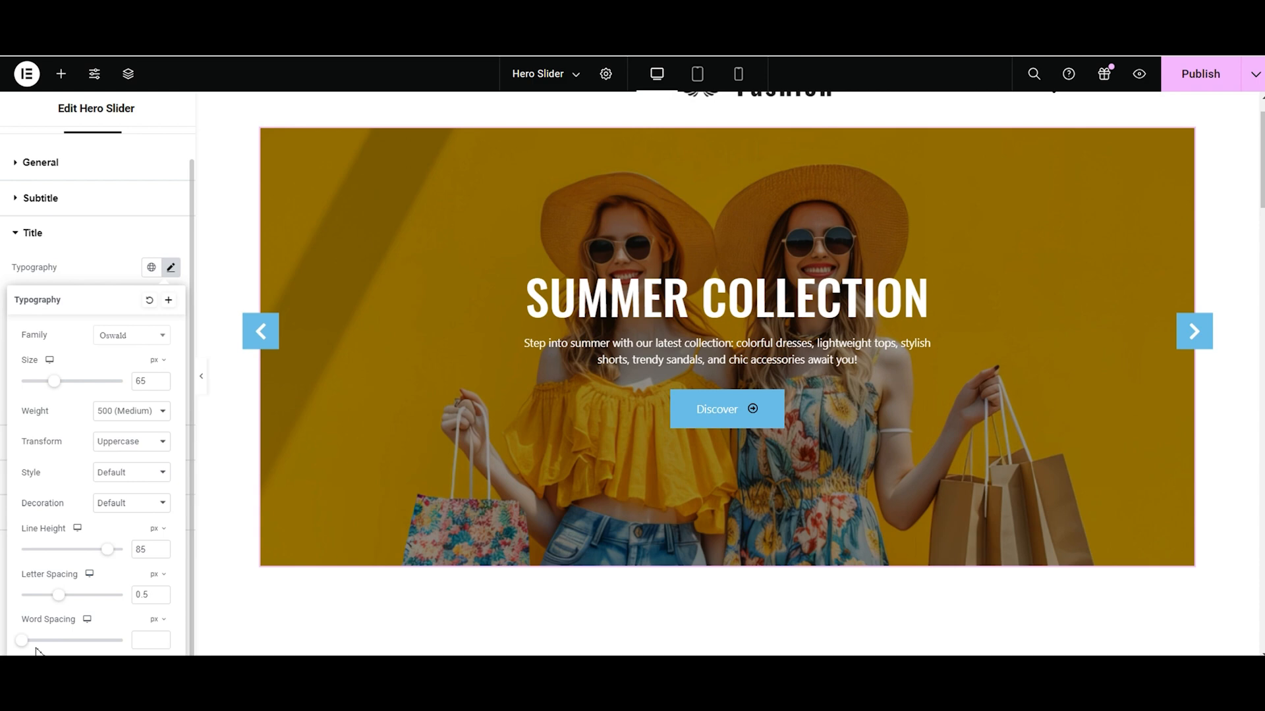
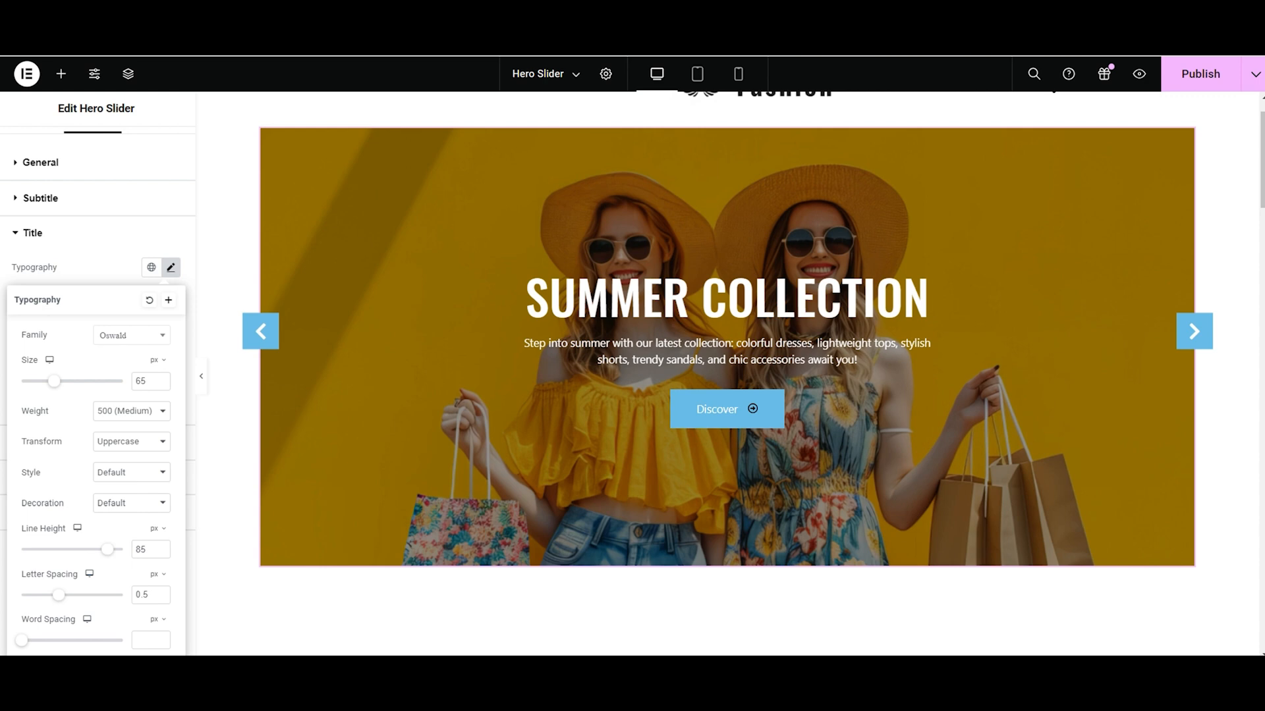
pyautogui.click(54, 279)
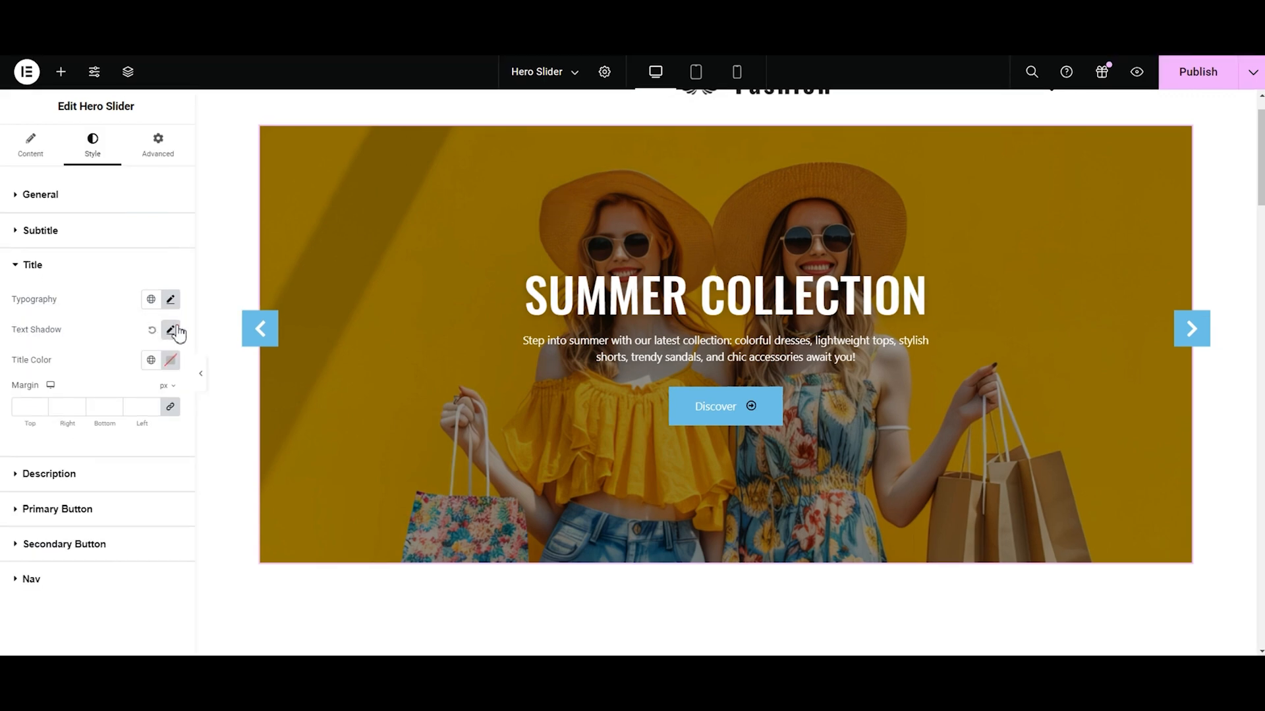
# Step: Add a text shadow to the slider title with a blur of 40, a horizontal offset of -75 and a vertical offset of -38
pyautogui.click(171, 331)
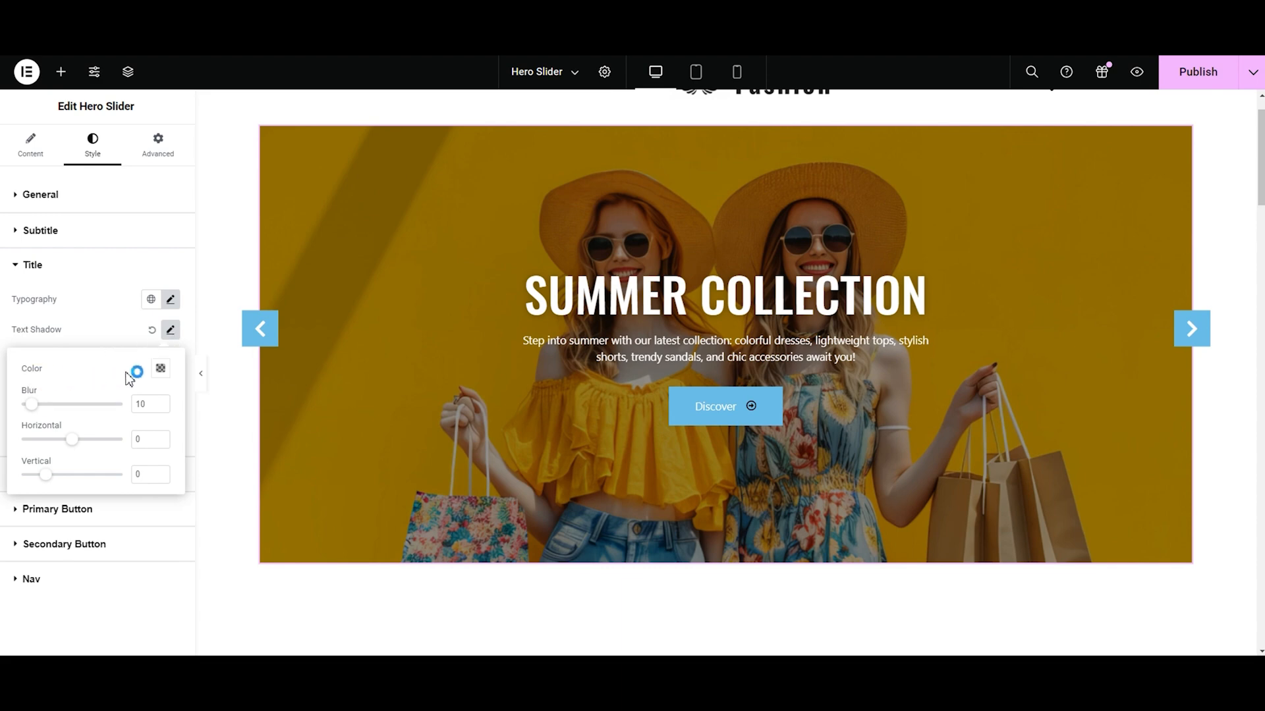
pyautogui.click(161, 371)
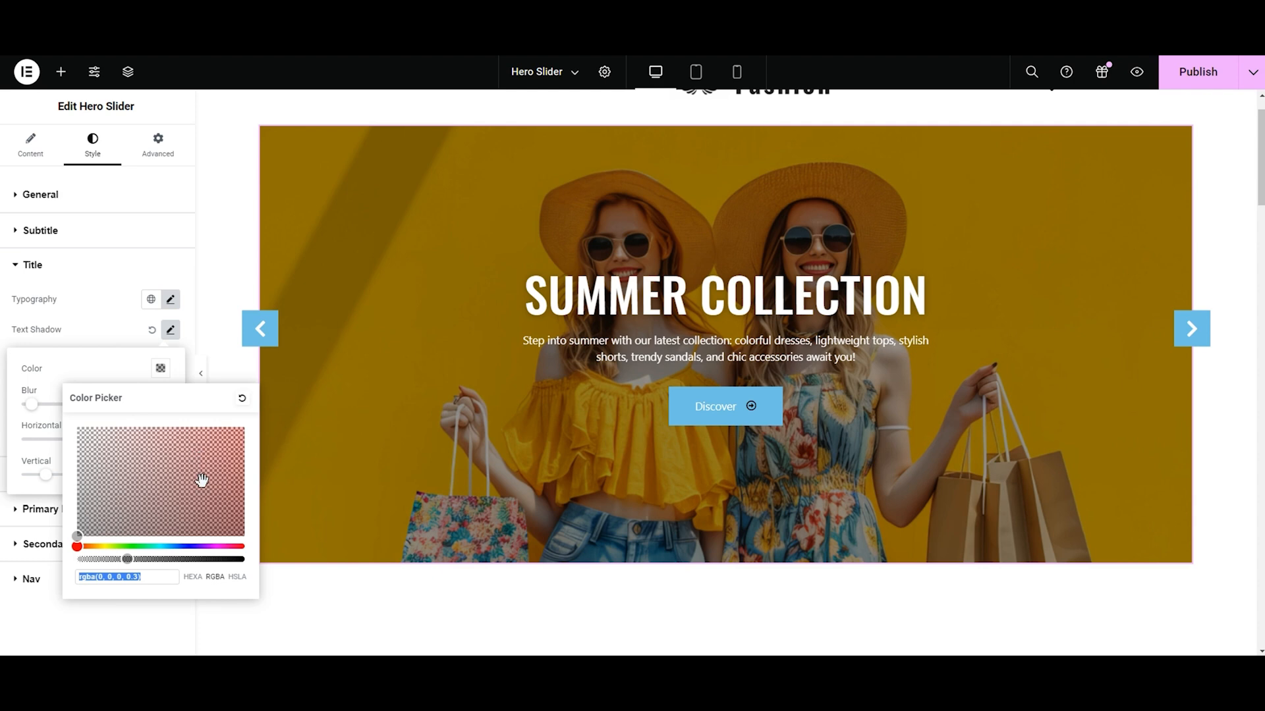
pyautogui.click(36, 435)
pyautogui.click(27, 411)
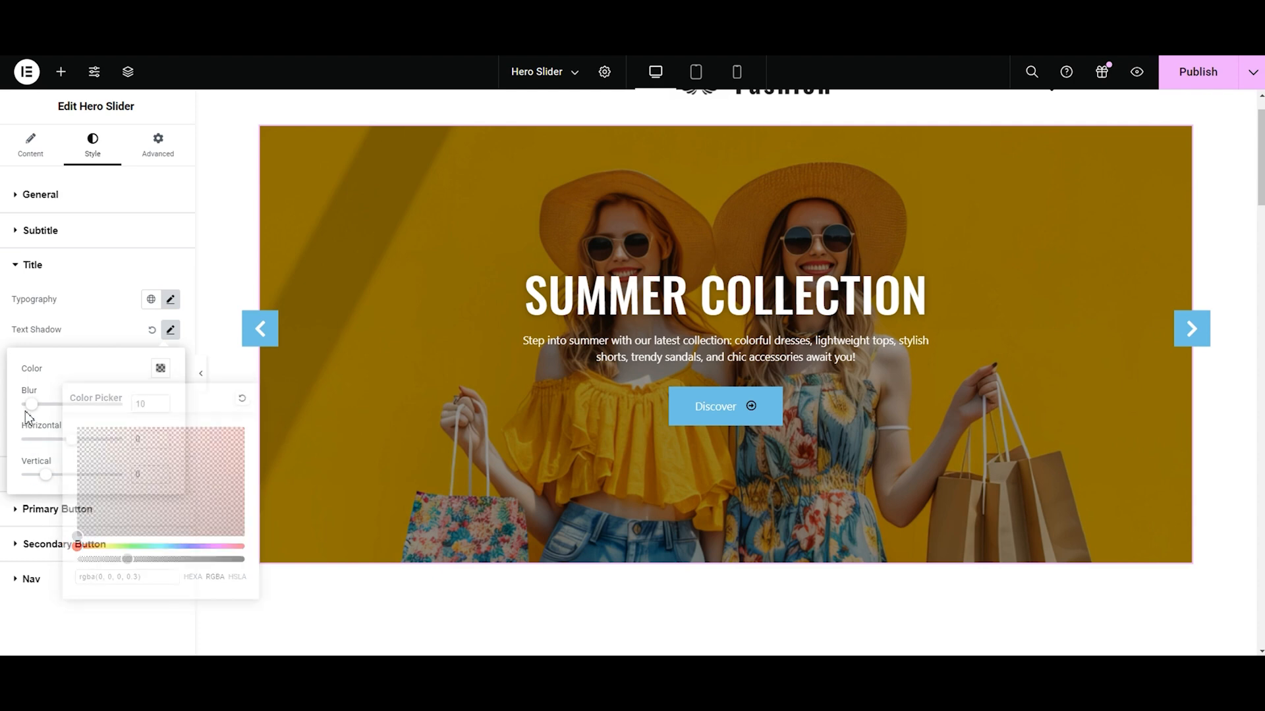
pyautogui.moveTo(31, 404); pyautogui.dragTo(67, 407)
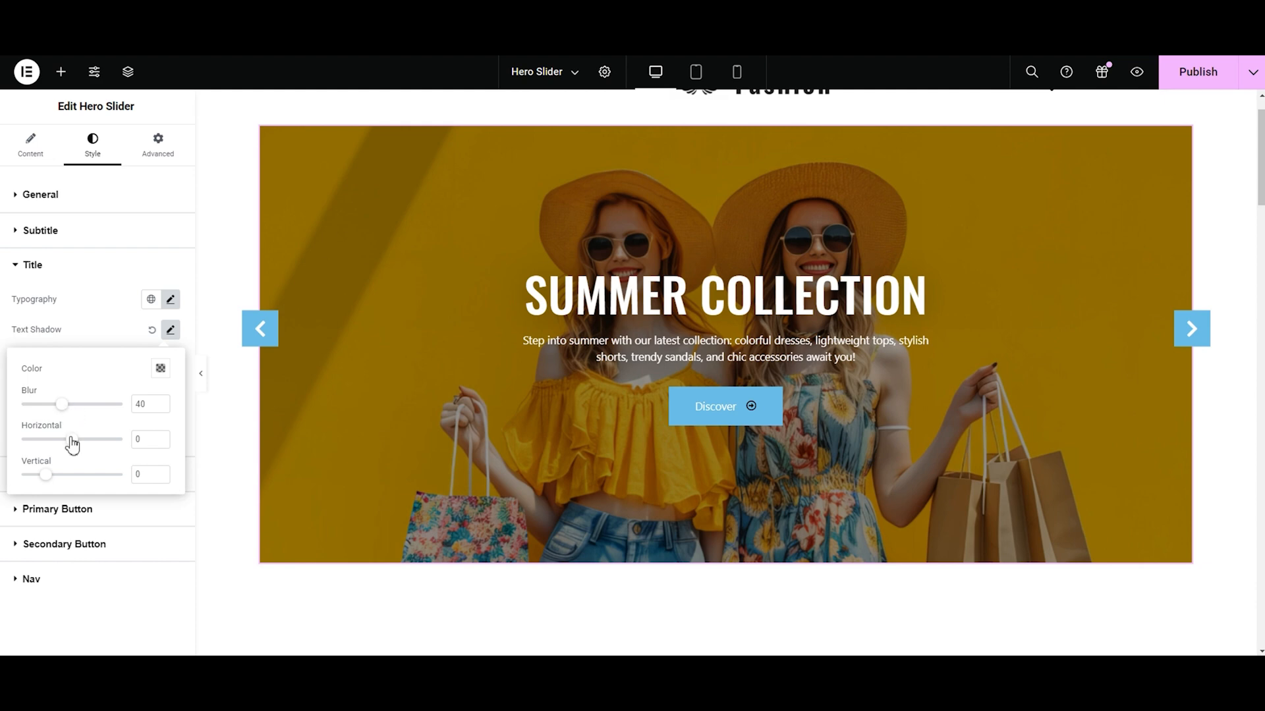
pyautogui.moveTo(73, 441); pyautogui.dragTo(58, 483)
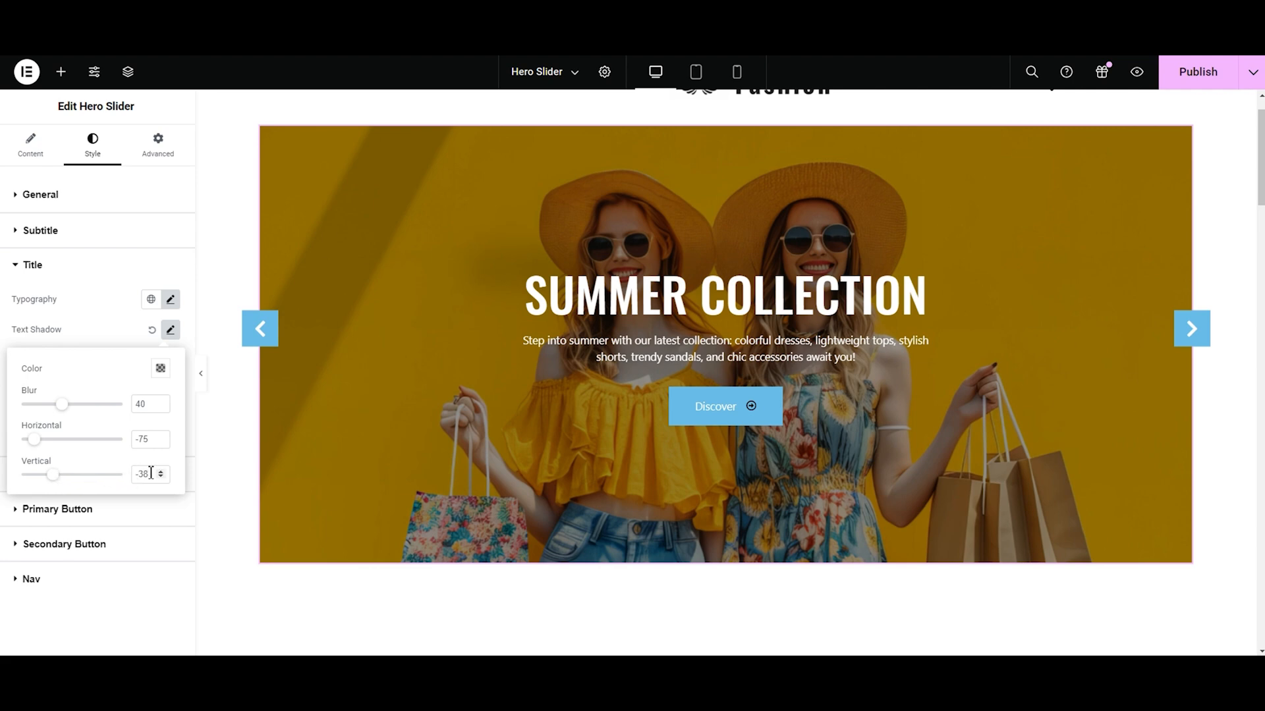
# Step: Set the title shadow's blur to 10 and clear its horizontal and vertical offsets
pyautogui.moveTo(153, 479); pyautogui.dragTo(134, 404)
pyautogui.press('BackSpace')
pyautogui.press('BackSpace')
pyautogui.write('10')
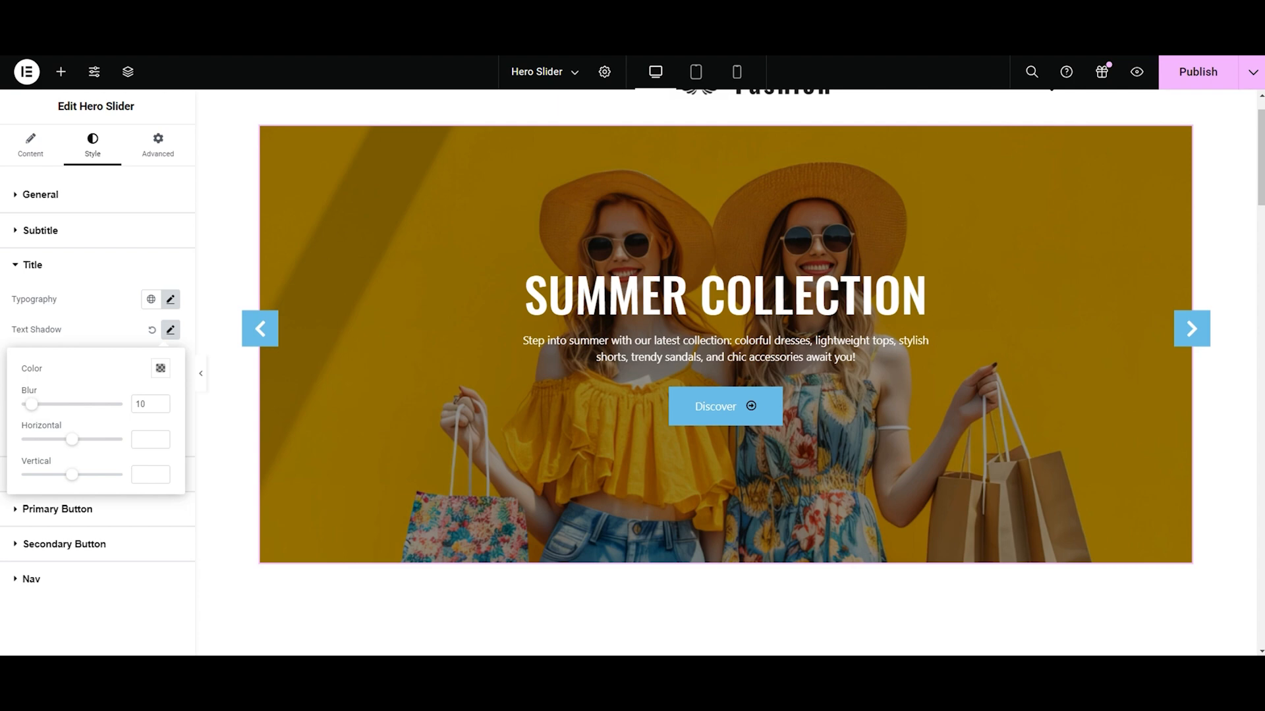
# Step: Try red and blue as the slider title color and set it to white
pyautogui.click(106, 341)
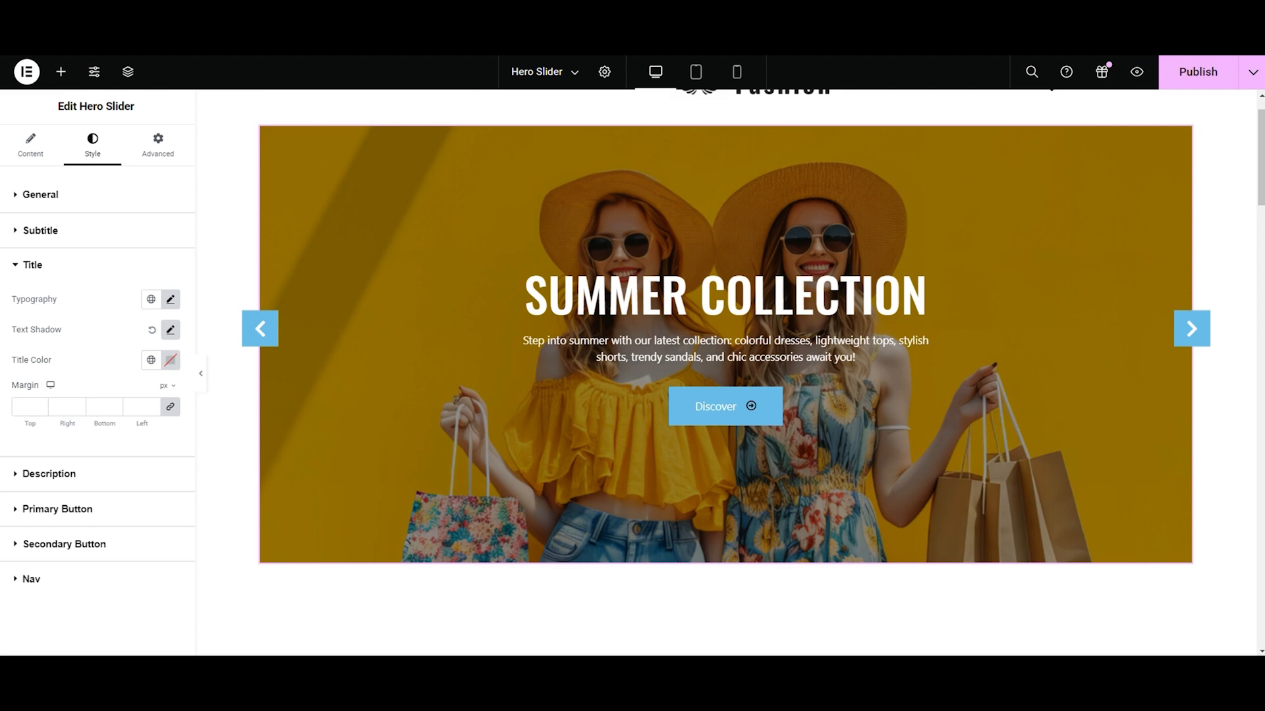
pyautogui.click(171, 359)
pyautogui.moveTo(170, 527); pyautogui.dragTo(260, 438)
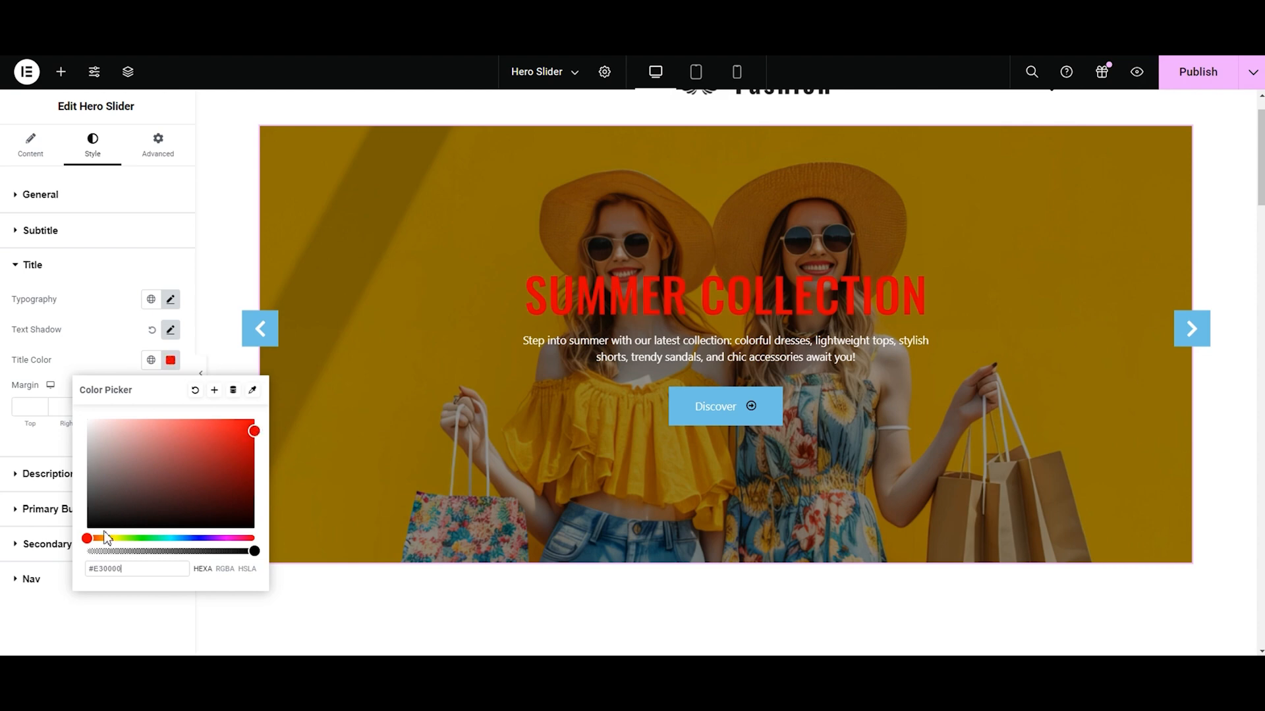
pyautogui.moveTo(90, 540); pyautogui.dragTo(177, 545)
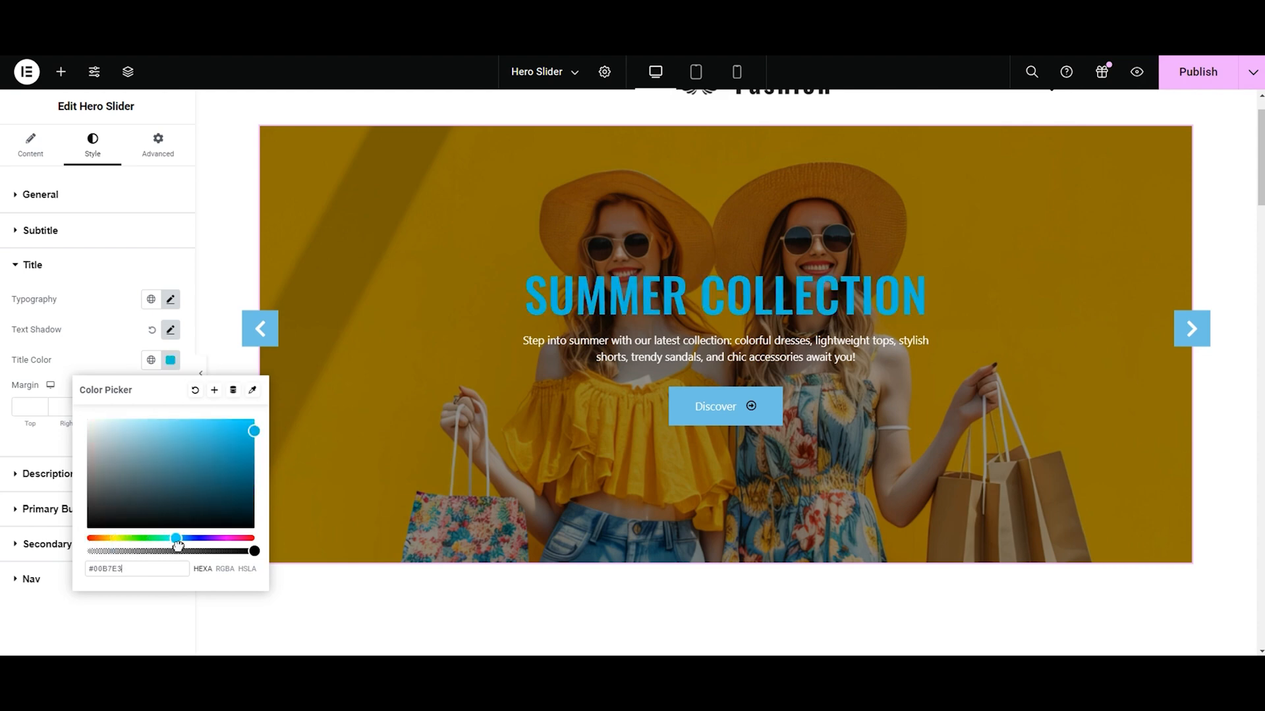
pyautogui.moveTo(248, 432); pyautogui.dragTo(88, 420)
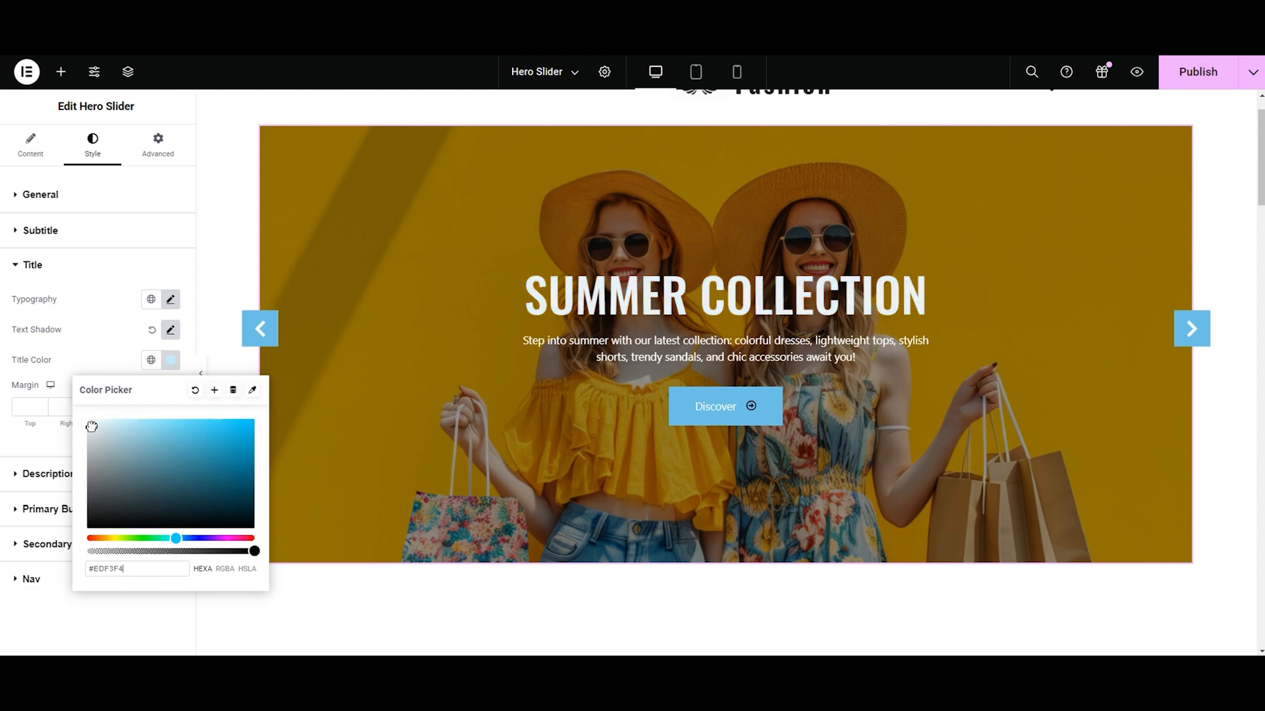
pyautogui.click(27, 382)
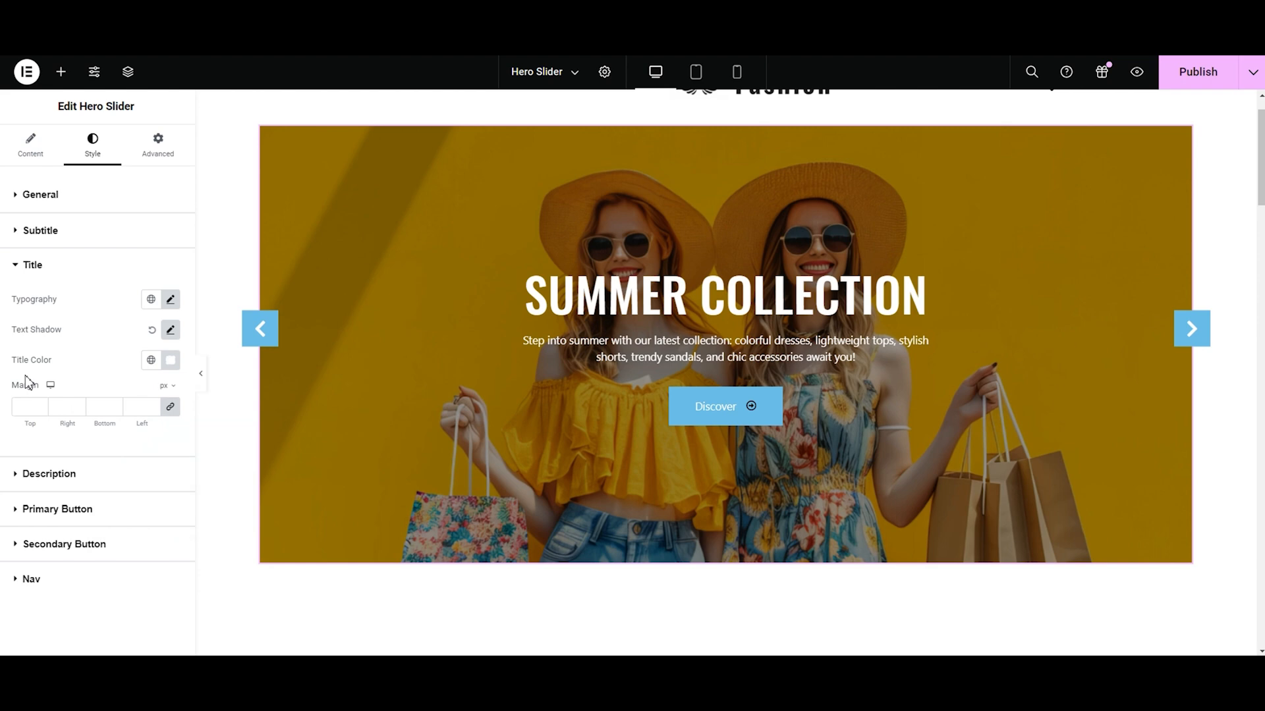
# Step: Set the slider title's margin to 0 px on all four sides
pyautogui.click(116, 406)
pyautogui.click(152, 406)
pyautogui.click(152, 406)
pyautogui.click(152, 410)
pyautogui.click(152, 409)
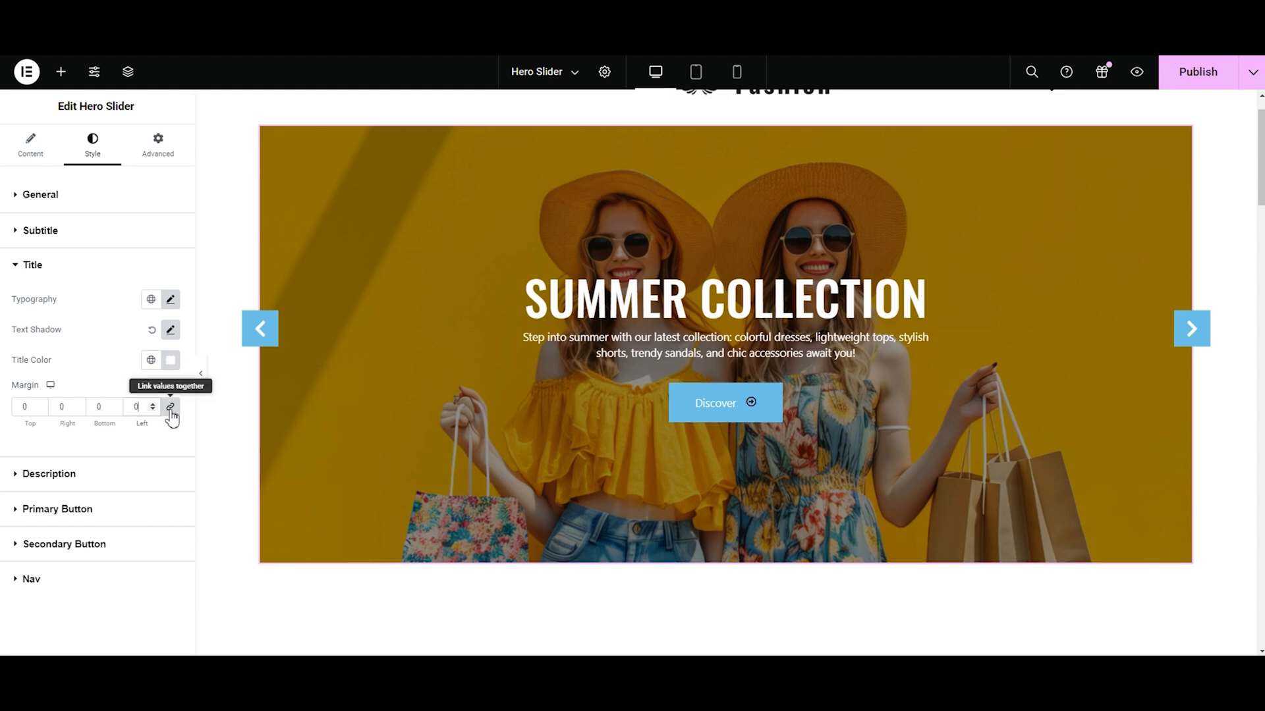
# Step: Unlink the title's margin values and set its top and bottom margins to 20 px
pyautogui.click(171, 408)
pyautogui.click(47, 411)
pyautogui.write('2')
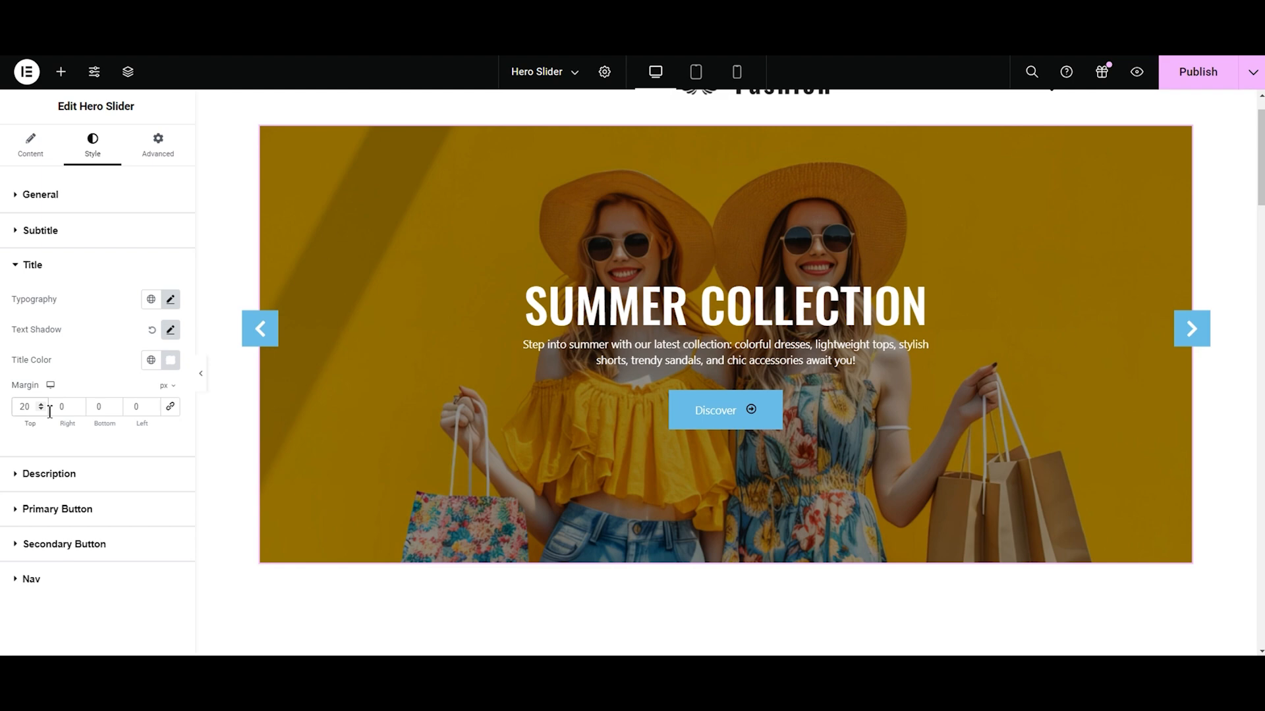
pyautogui.click(95, 409)
pyautogui.write('2')
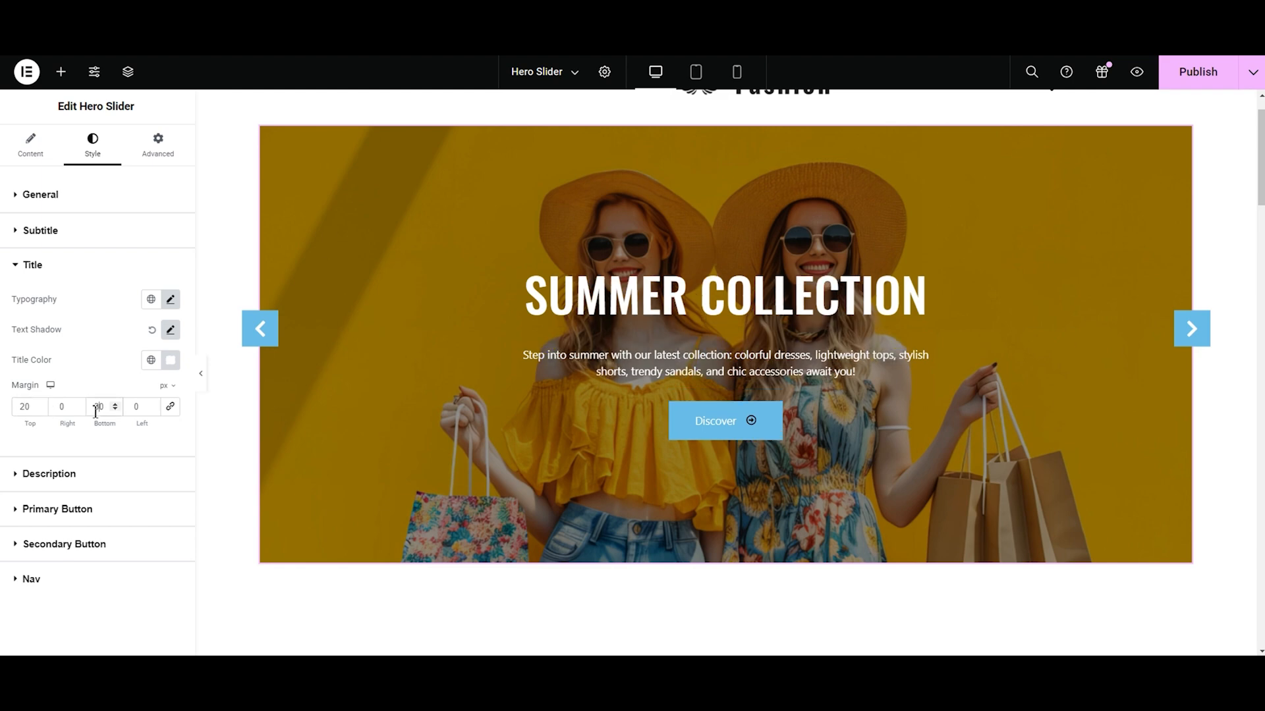
# Step: Link the title's margin values again, set them all to 2 px and close the title settings
pyautogui.click(170, 406)
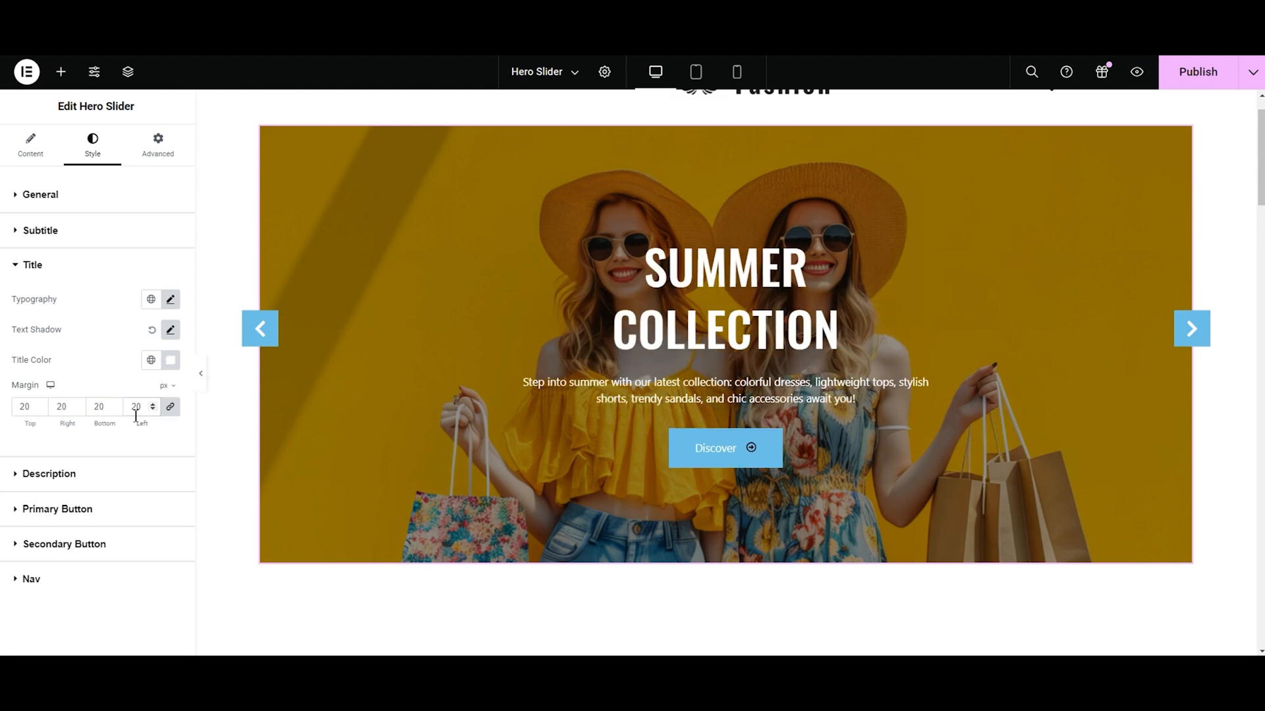
pyautogui.click(135, 412)
pyautogui.press('BackSpace')
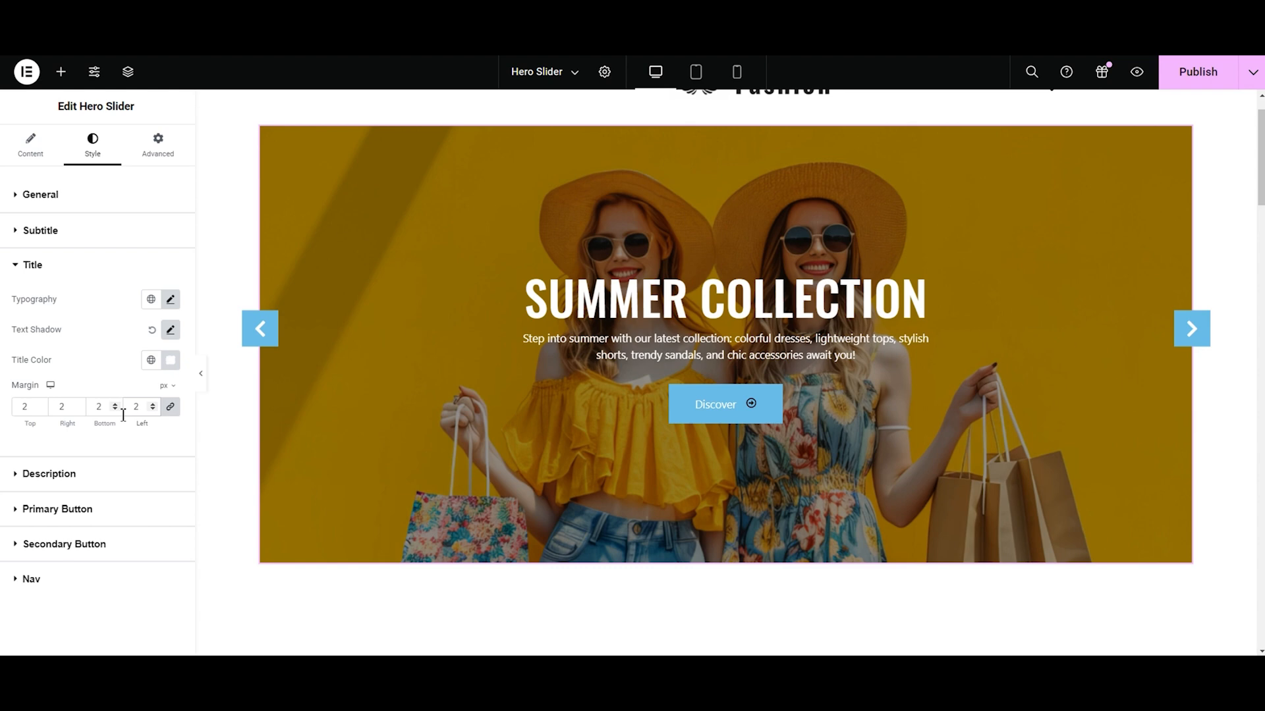
pyautogui.click(41, 267)
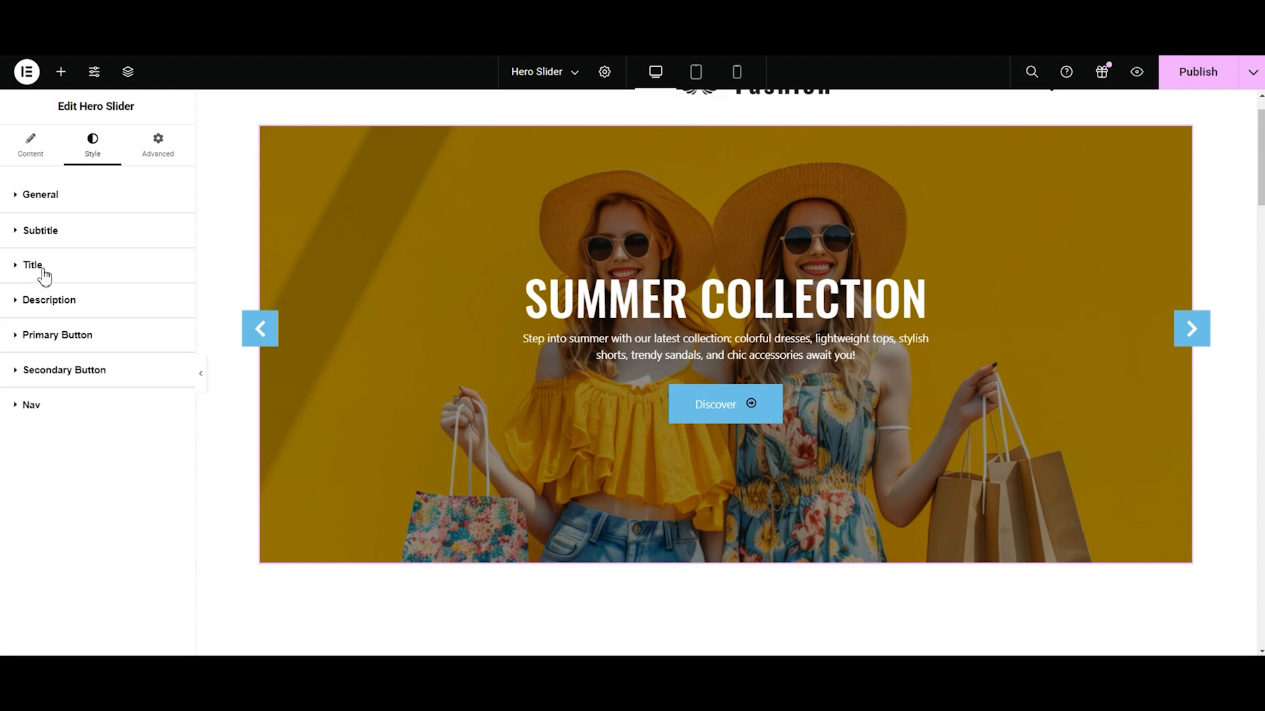
# Step: Set the slider description's font family to Noto Sans
pyautogui.click(41, 304)
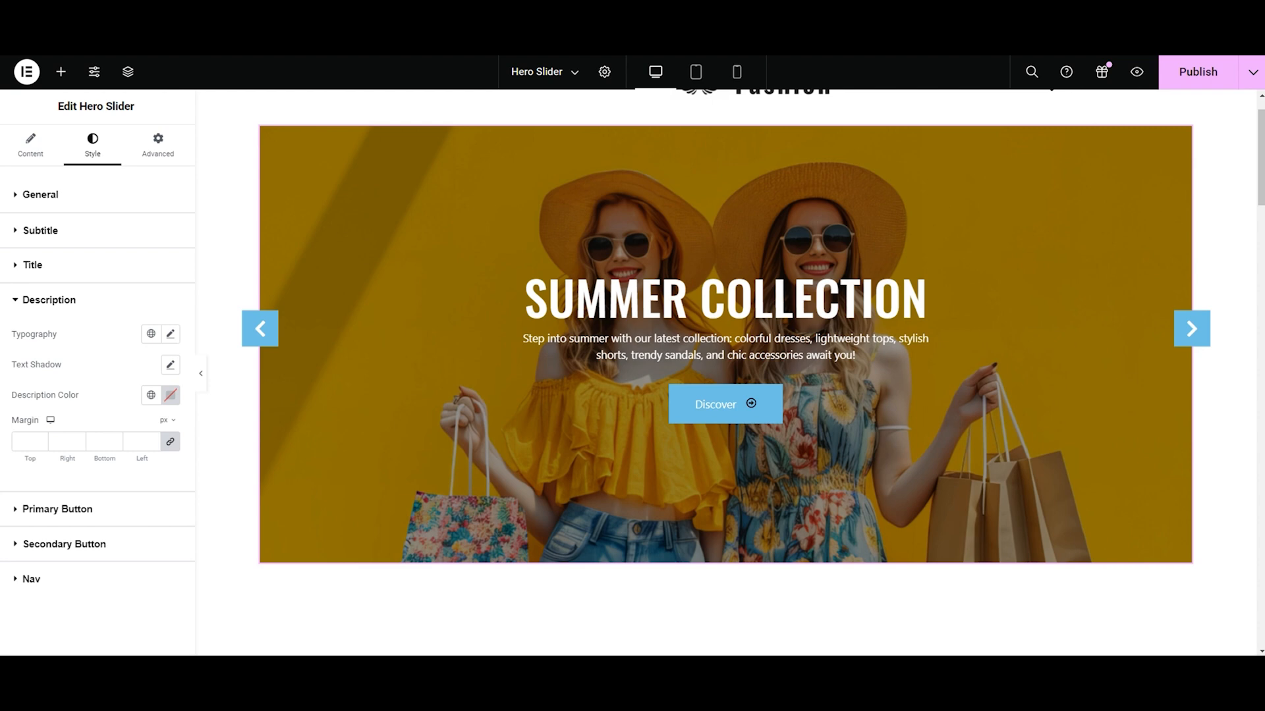
pyautogui.click(170, 335)
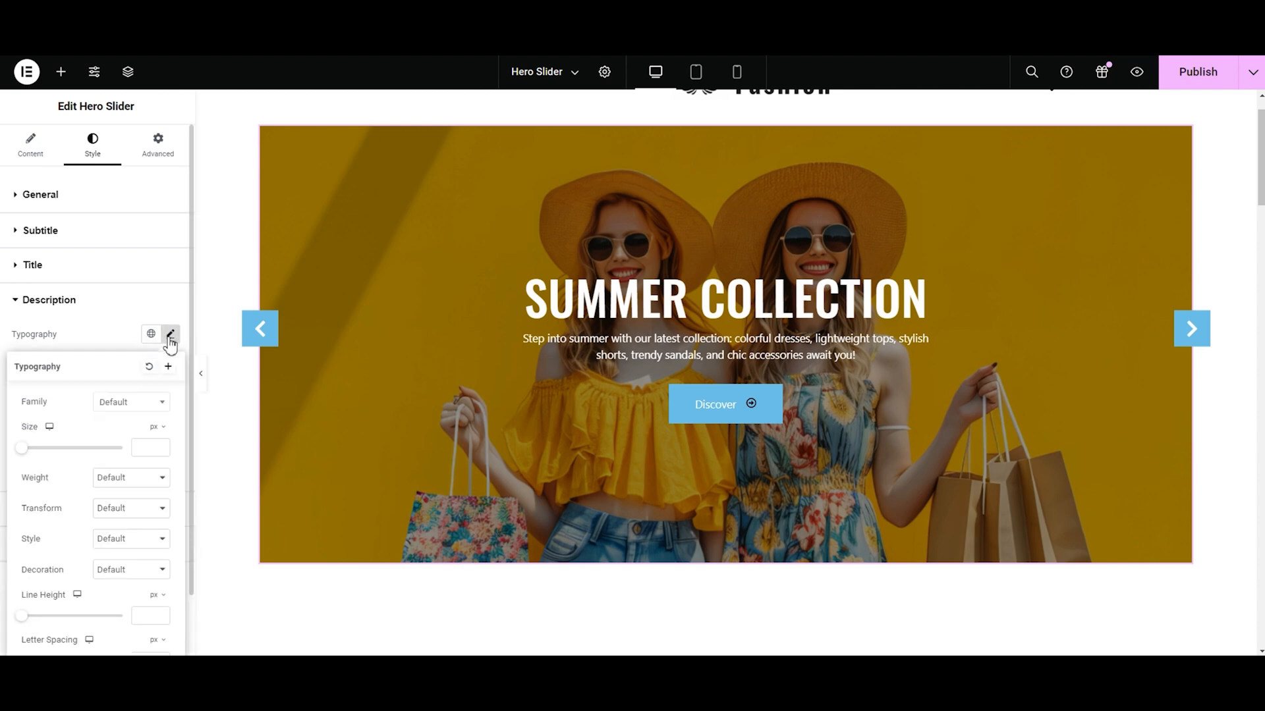
pyautogui.click(137, 403)
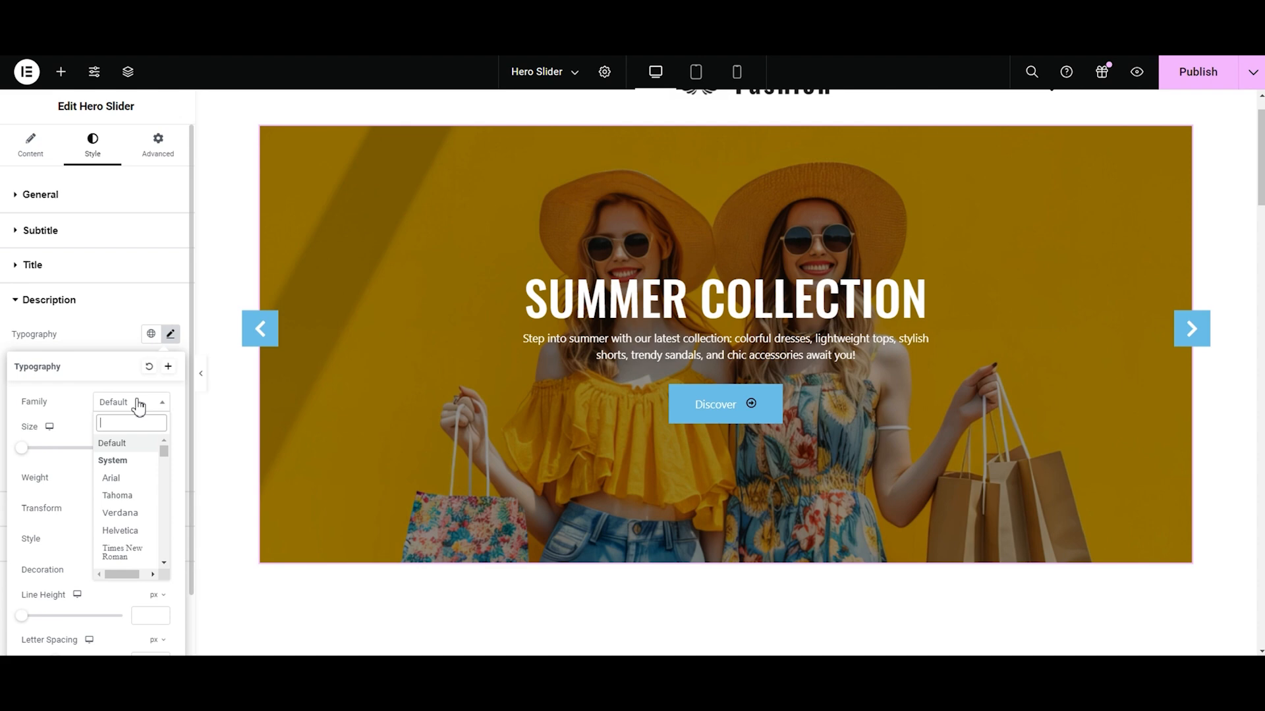
pyautogui.write('noto')
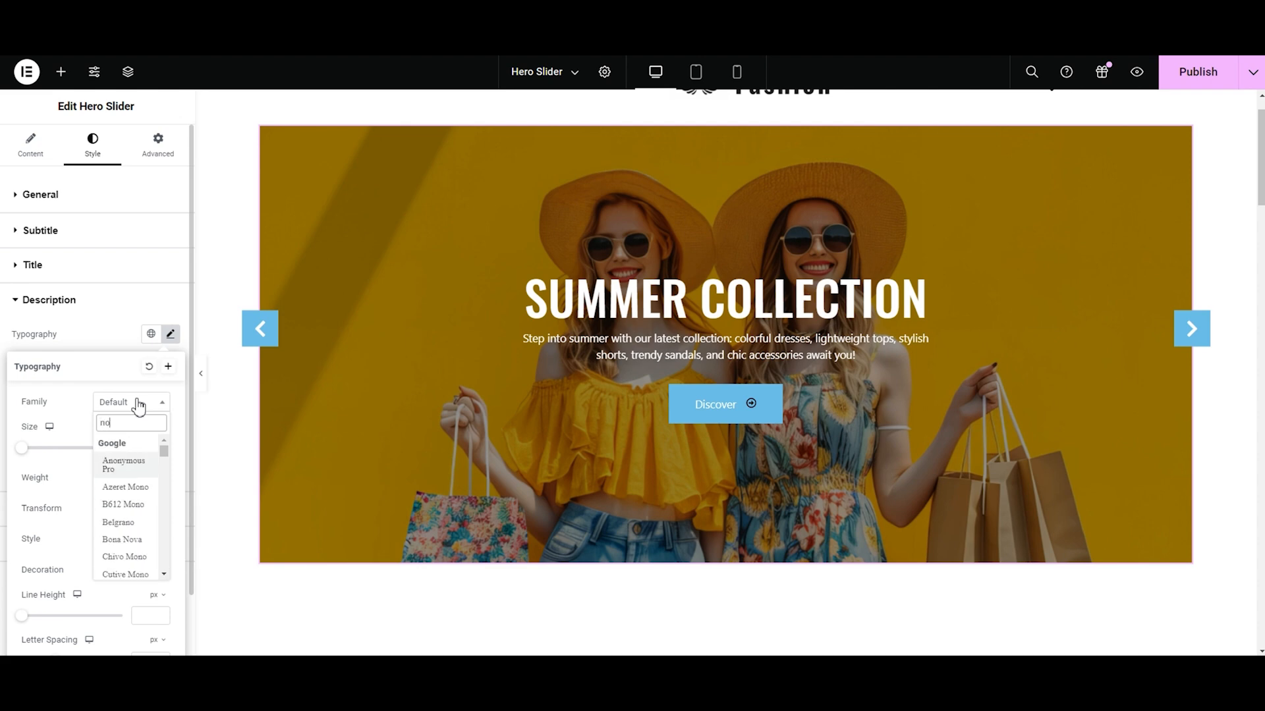
pyautogui.write('sa')
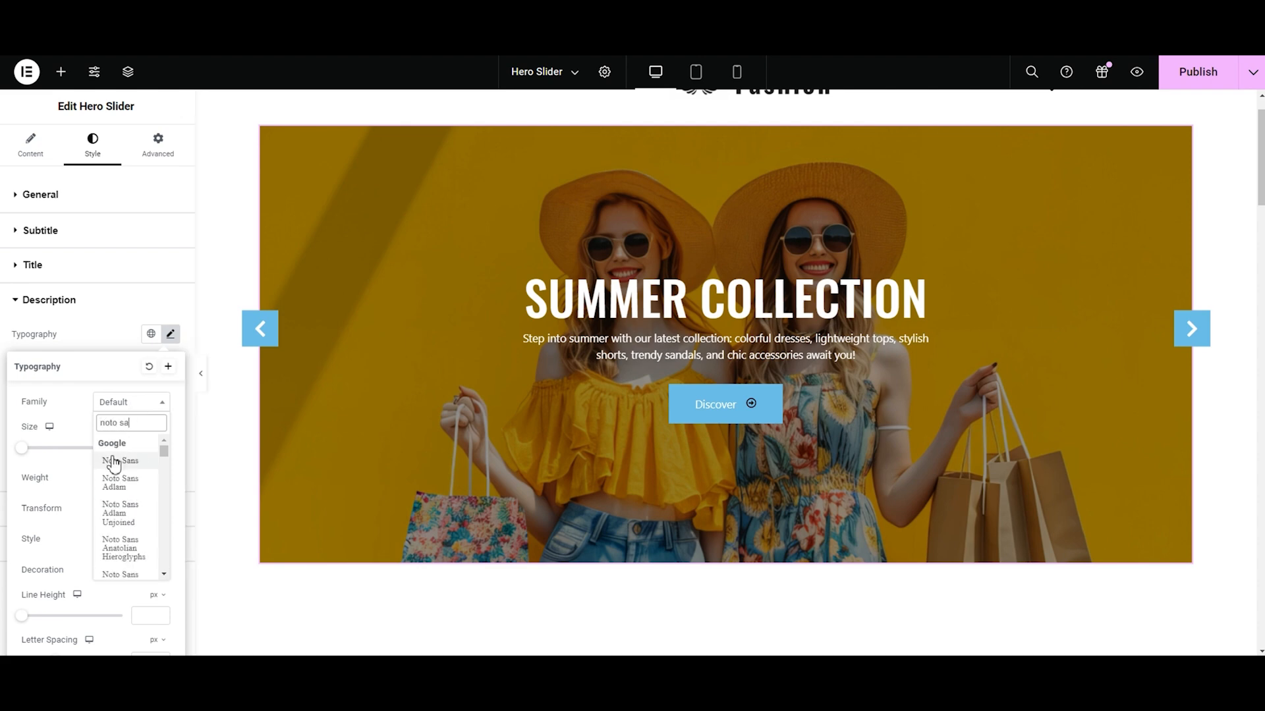
pyautogui.click(112, 462)
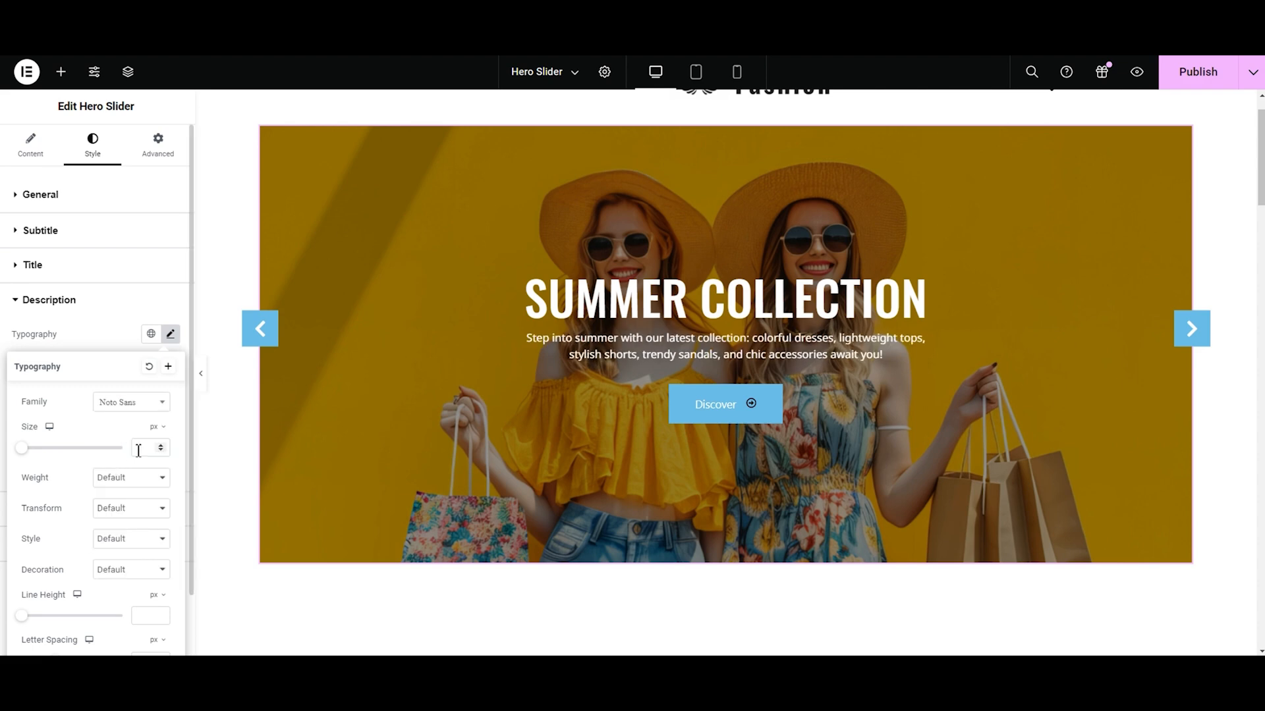
# Step: Try font sizes of 20 and 18 px on the slider description and set the size to 16 px
pyautogui.write('20')
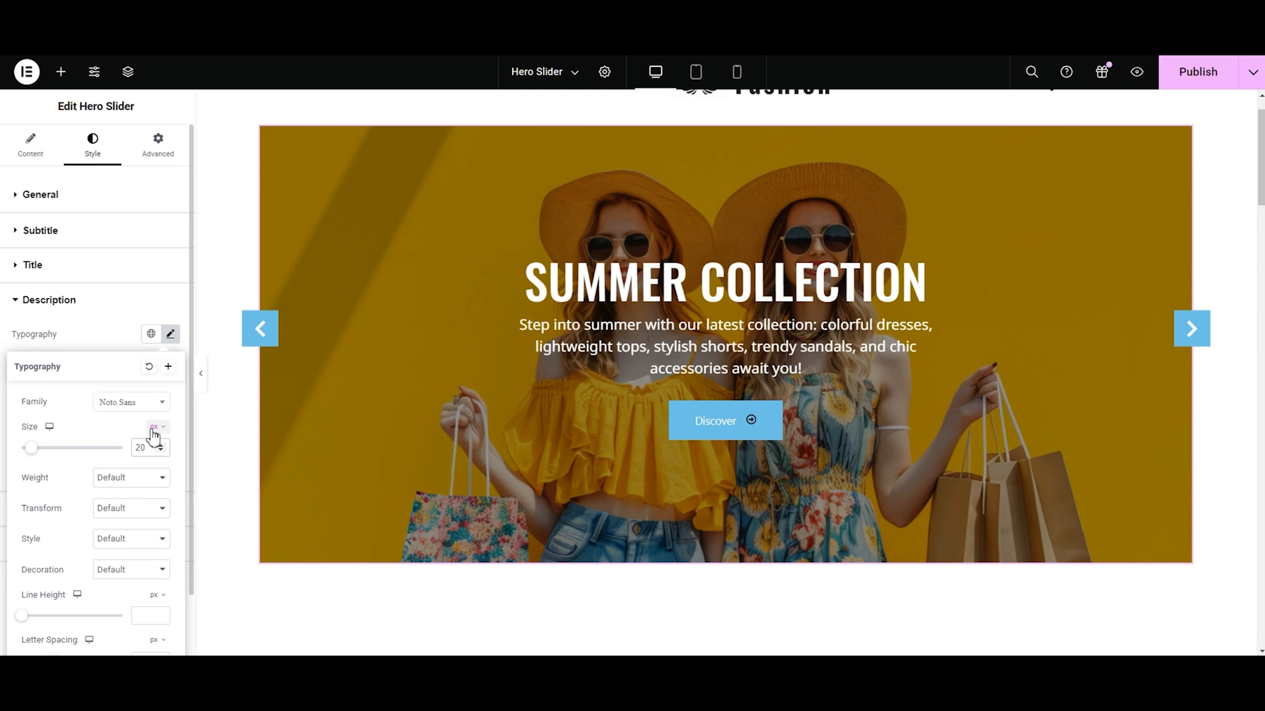
pyautogui.press('BackSpace')
pyautogui.press('BackSpace')
pyautogui.write('18')
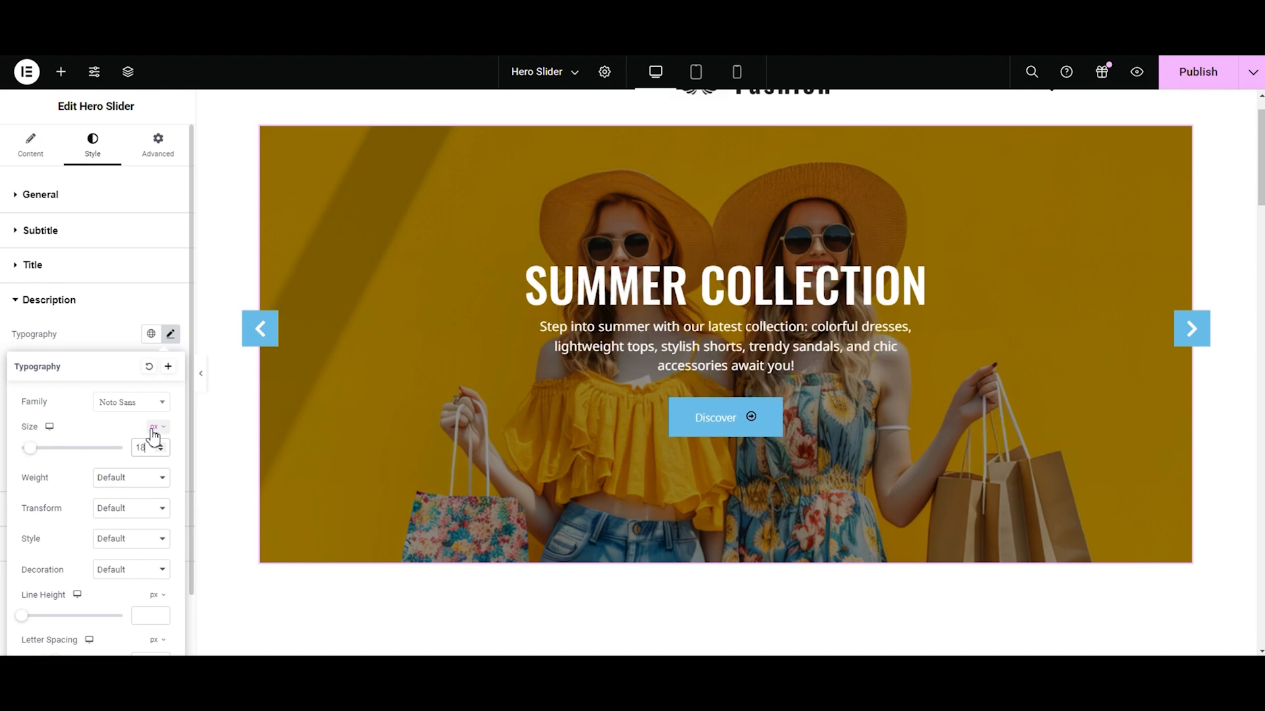
pyautogui.press('BackSpace')
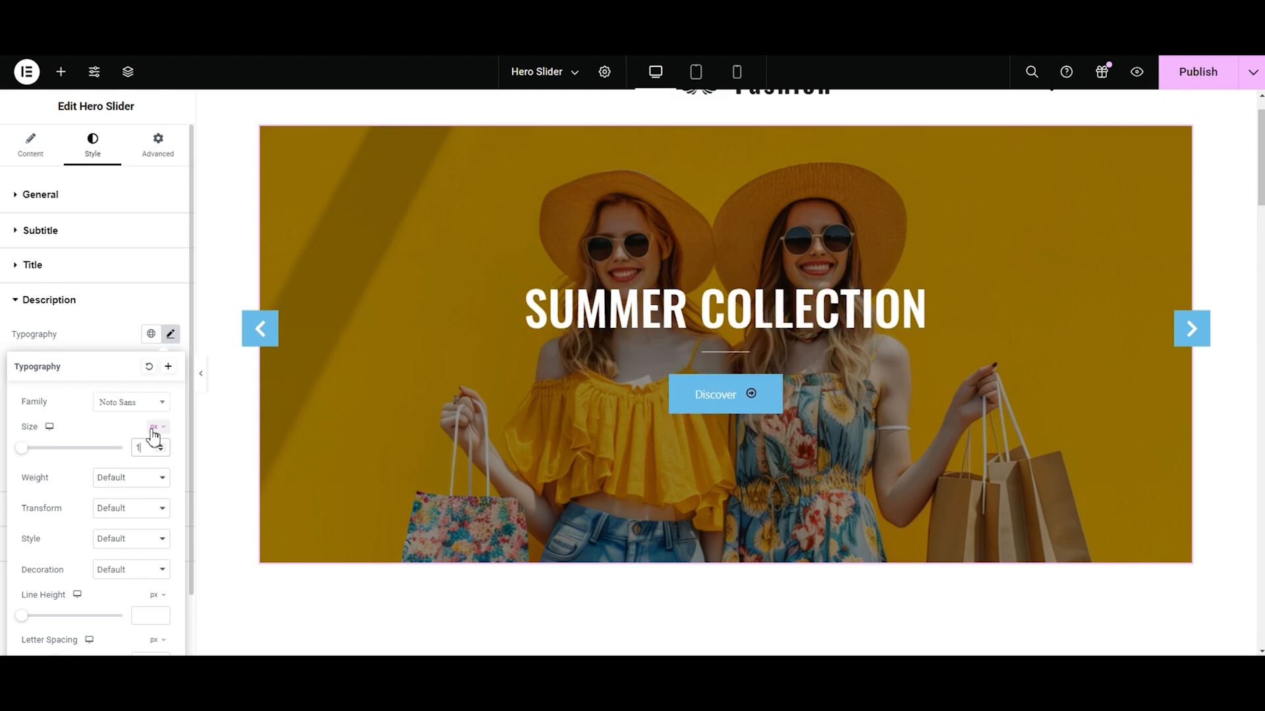
pyautogui.write('6')
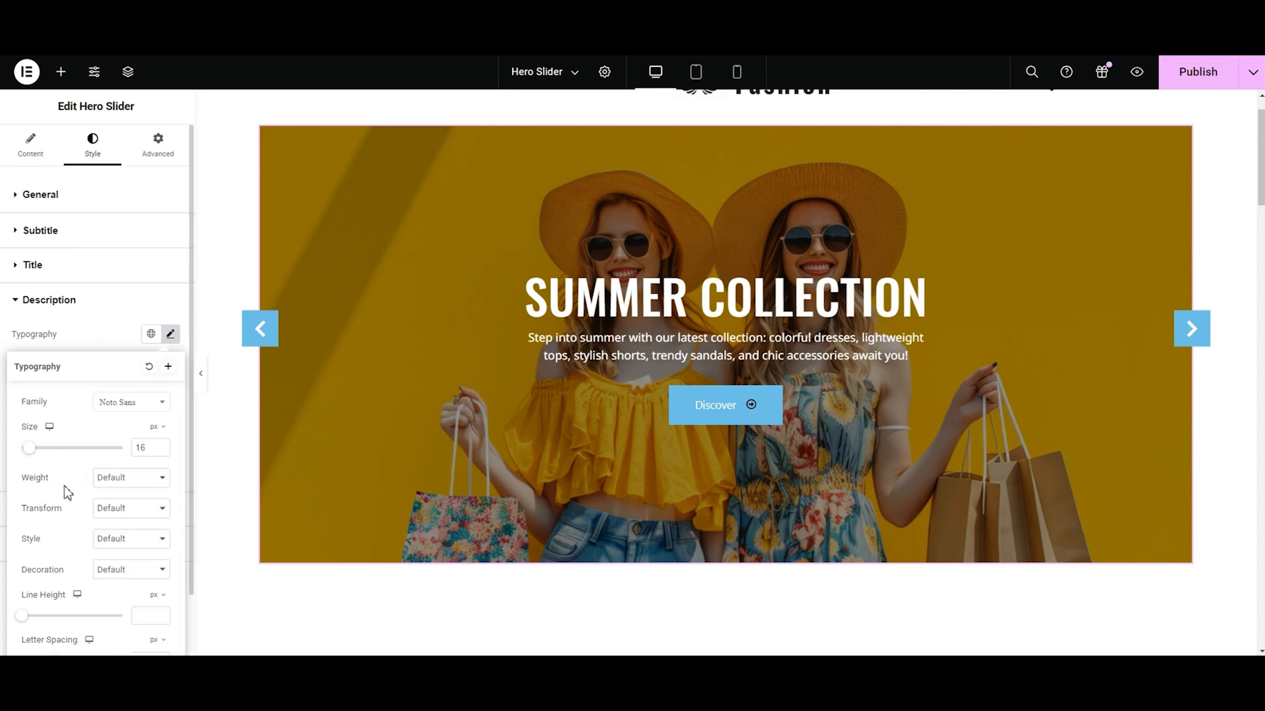
# Step: Set the description's font weight to 400 (Normal) and turn on its text shadow with the default values
pyautogui.click(103, 479)
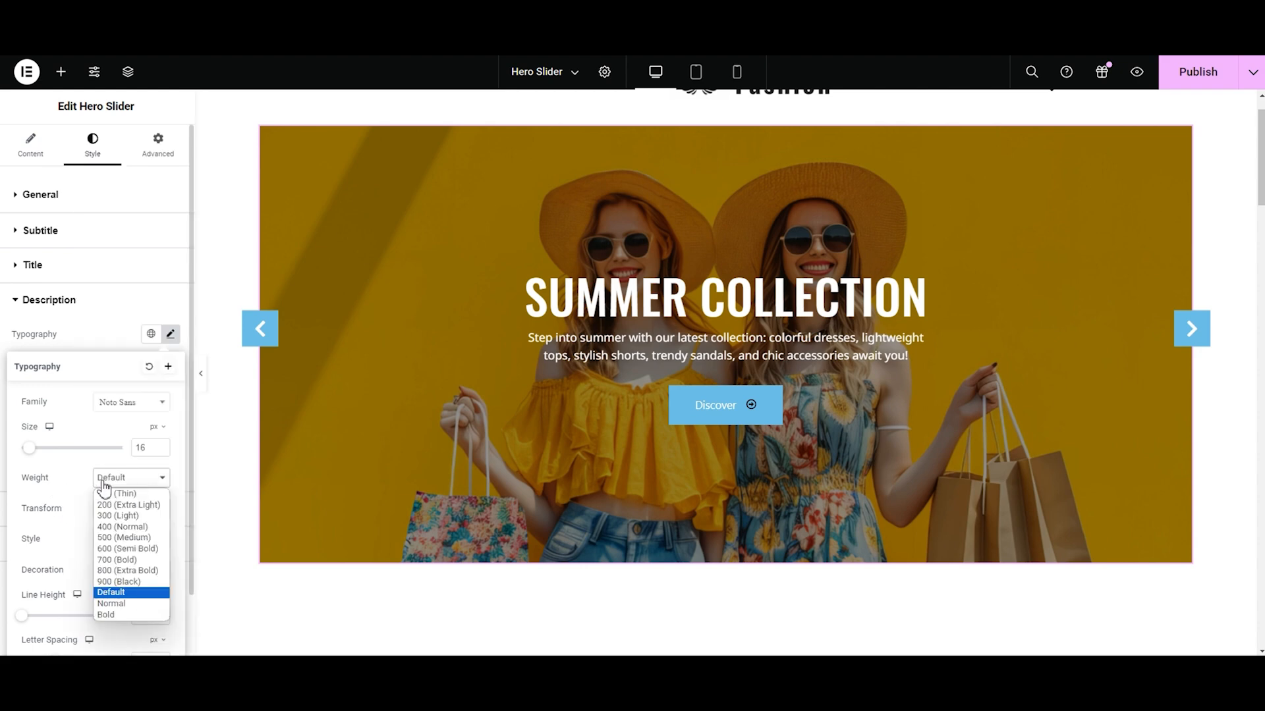
pyautogui.click(113, 528)
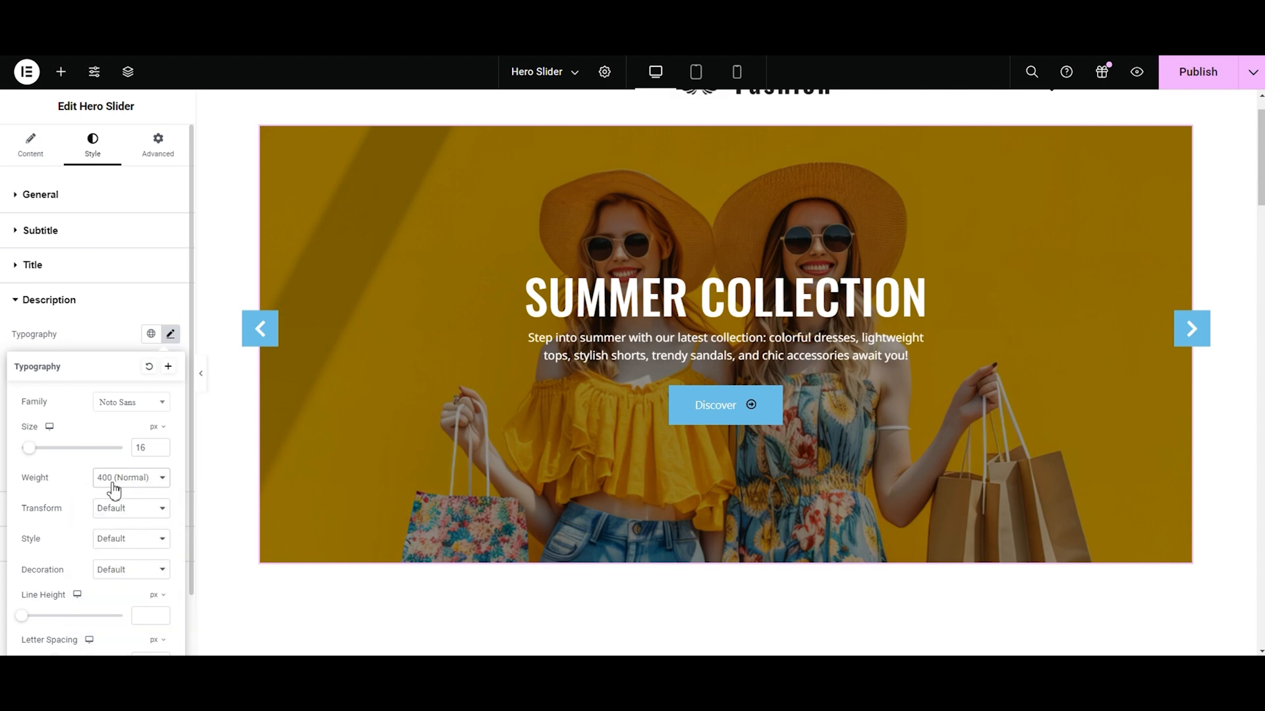
pyautogui.click(82, 337)
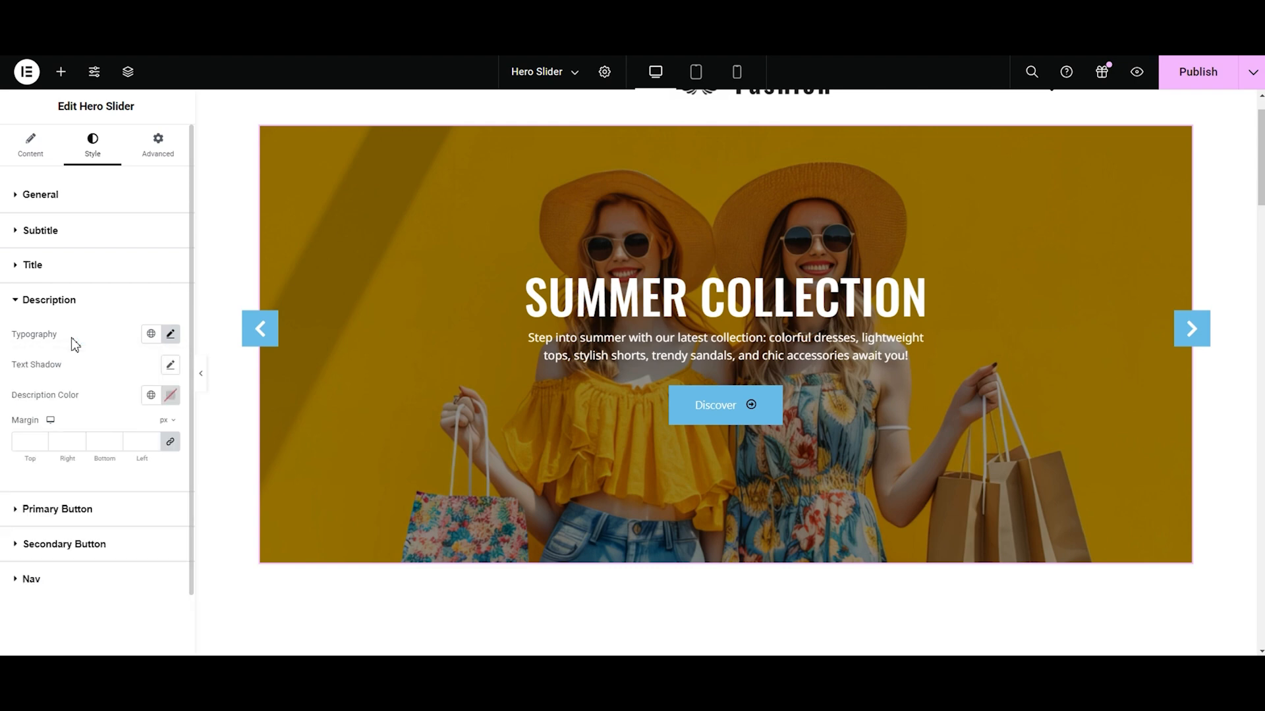
pyautogui.click(170, 366)
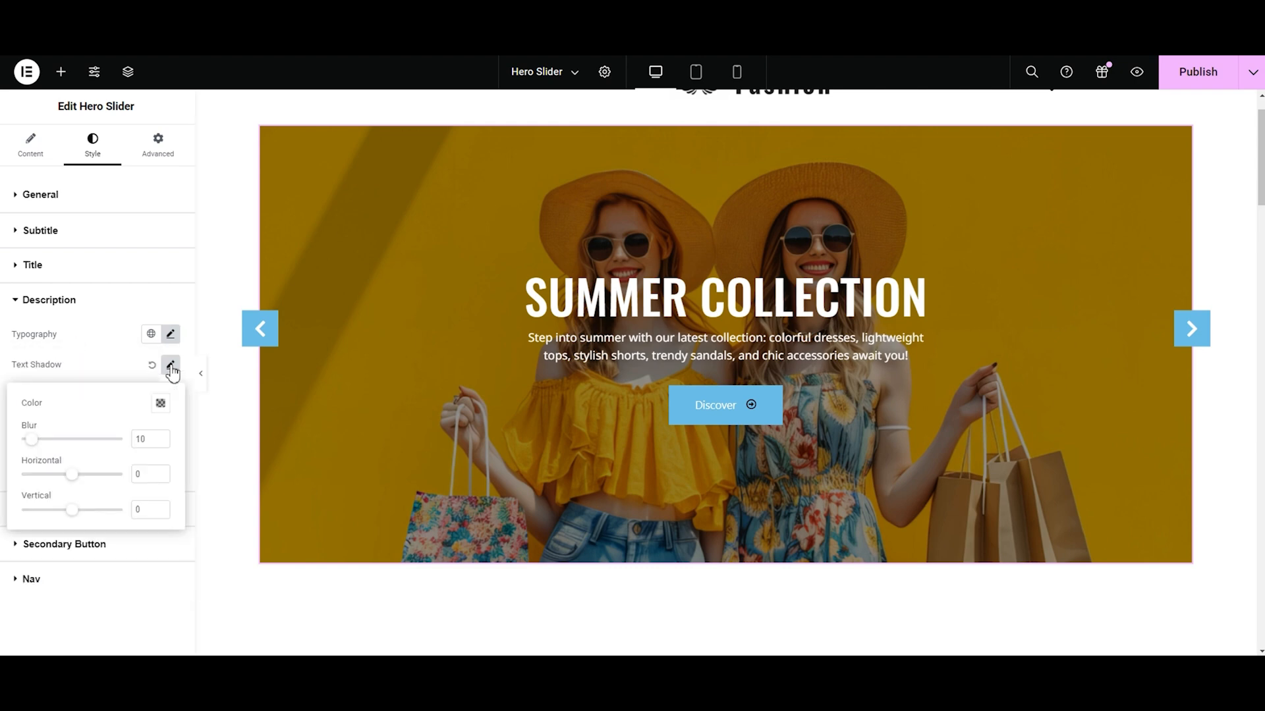
pyautogui.click(171, 367)
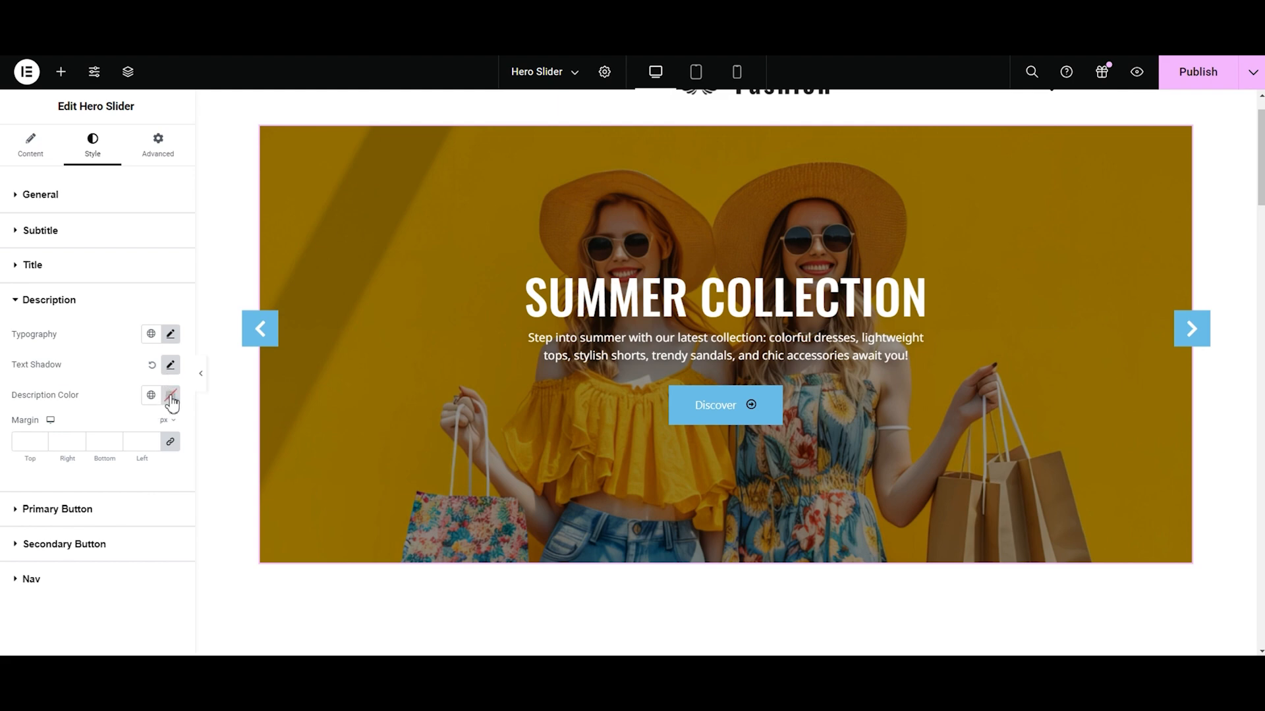
# Step: Try light red and light green as the slider description color and set it to white, #FFFFFF
pyautogui.click(171, 396)
pyautogui.moveTo(170, 561); pyautogui.dragTo(159, 435)
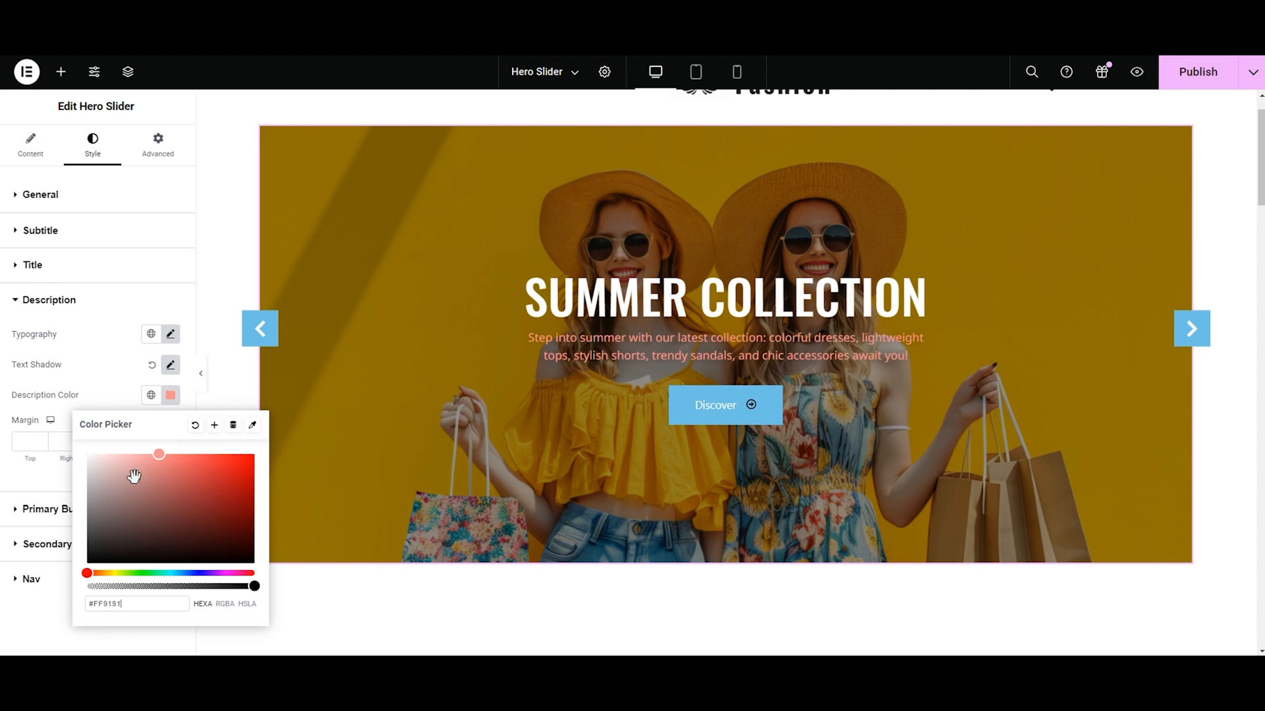
pyautogui.click(99, 574)
pyautogui.moveTo(101, 576); pyautogui.dragTo(130, 574)
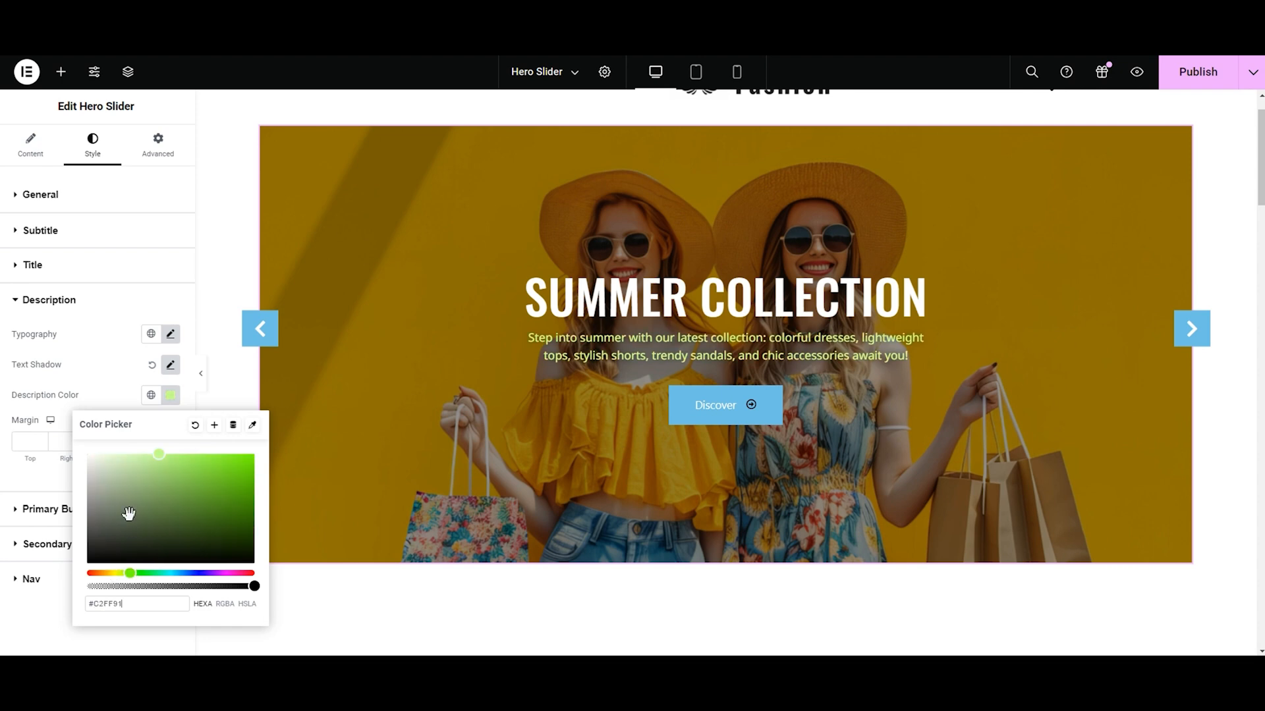
pyautogui.moveTo(158, 464); pyautogui.dragTo(90, 456)
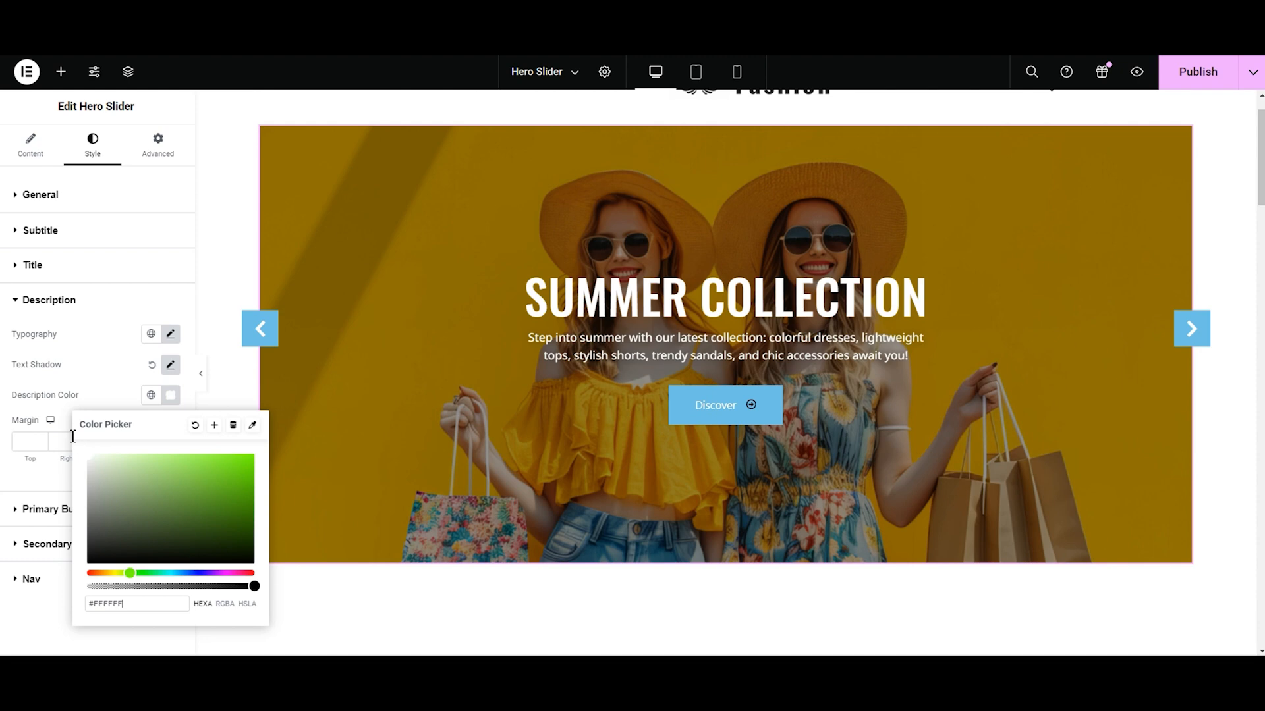
pyautogui.click(28, 417)
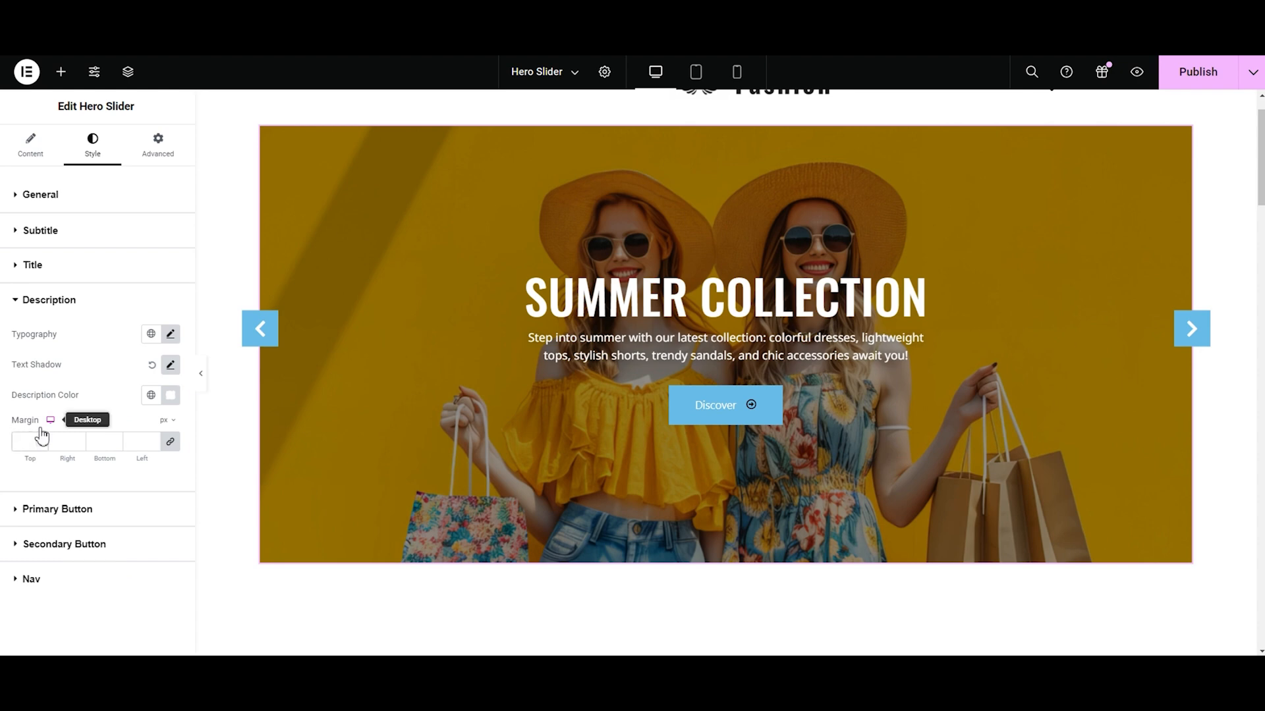
# Step: Try a 5 px margin on the slider description, set all its margins to 10 px and close the description settings
pyautogui.click(41, 435)
pyautogui.write('5')
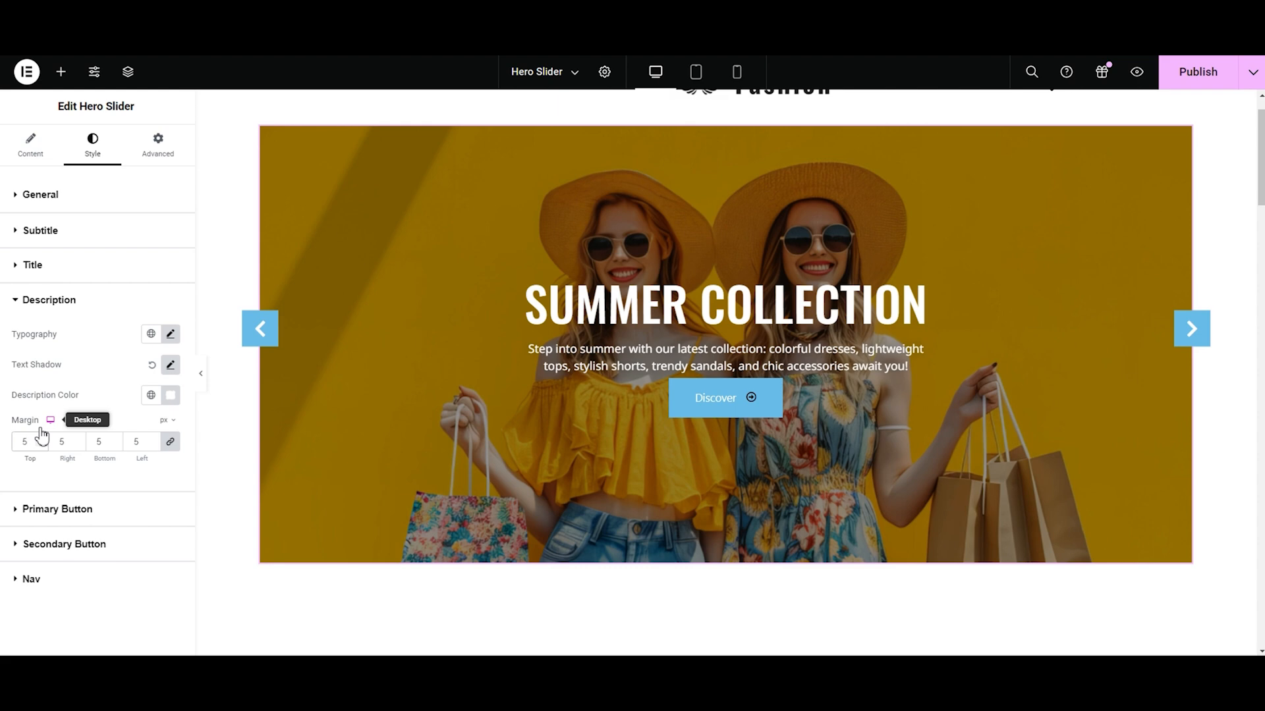
pyautogui.press('BackSpace')
pyautogui.write('1')
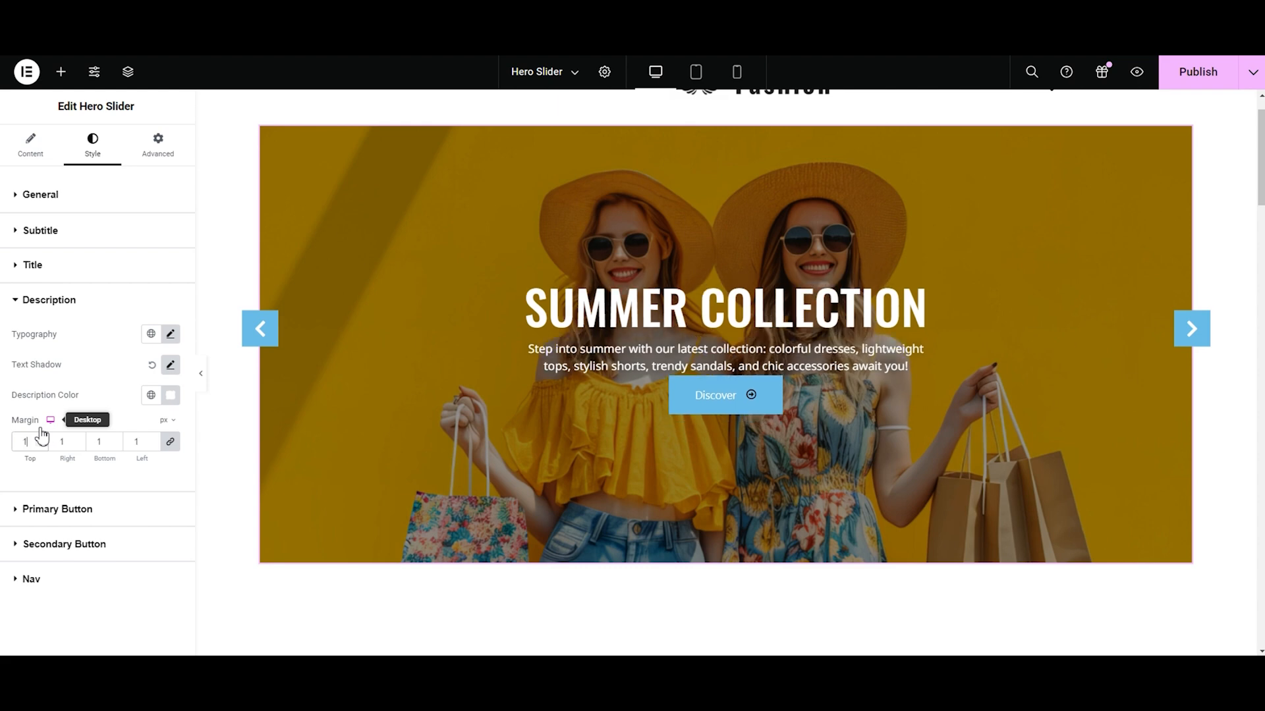
pyautogui.write('0')
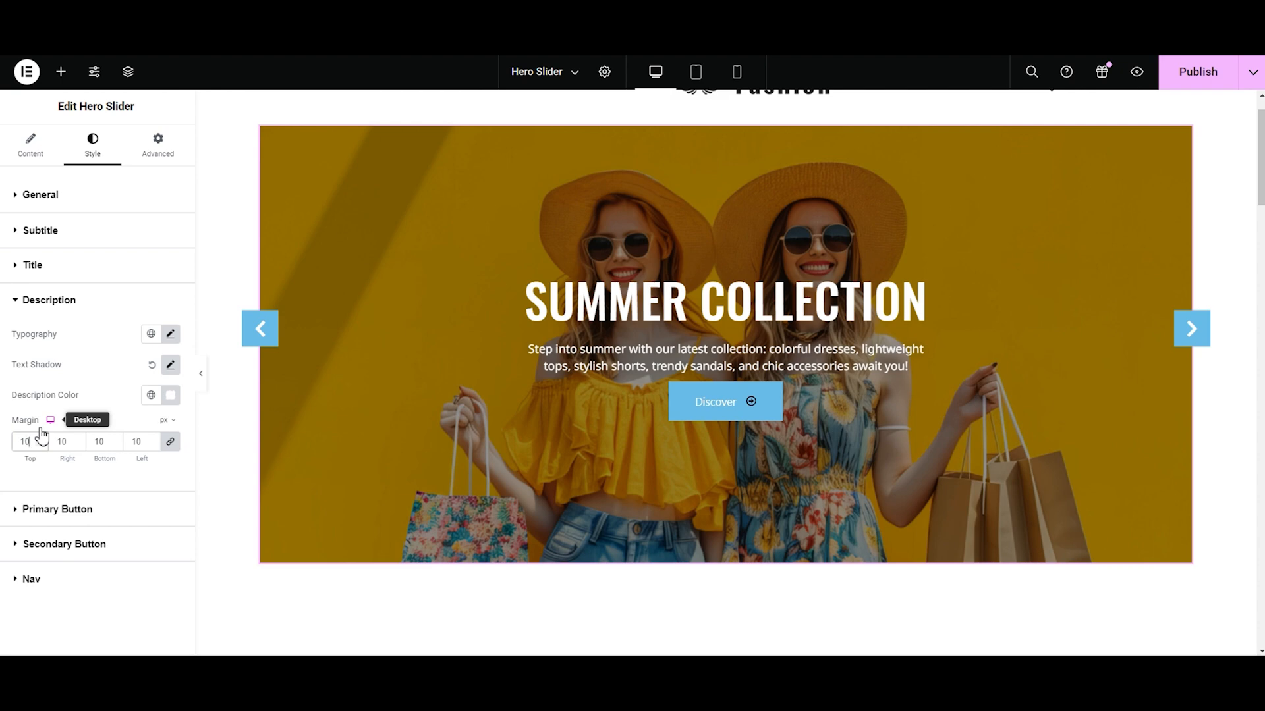
pyautogui.click(44, 309)
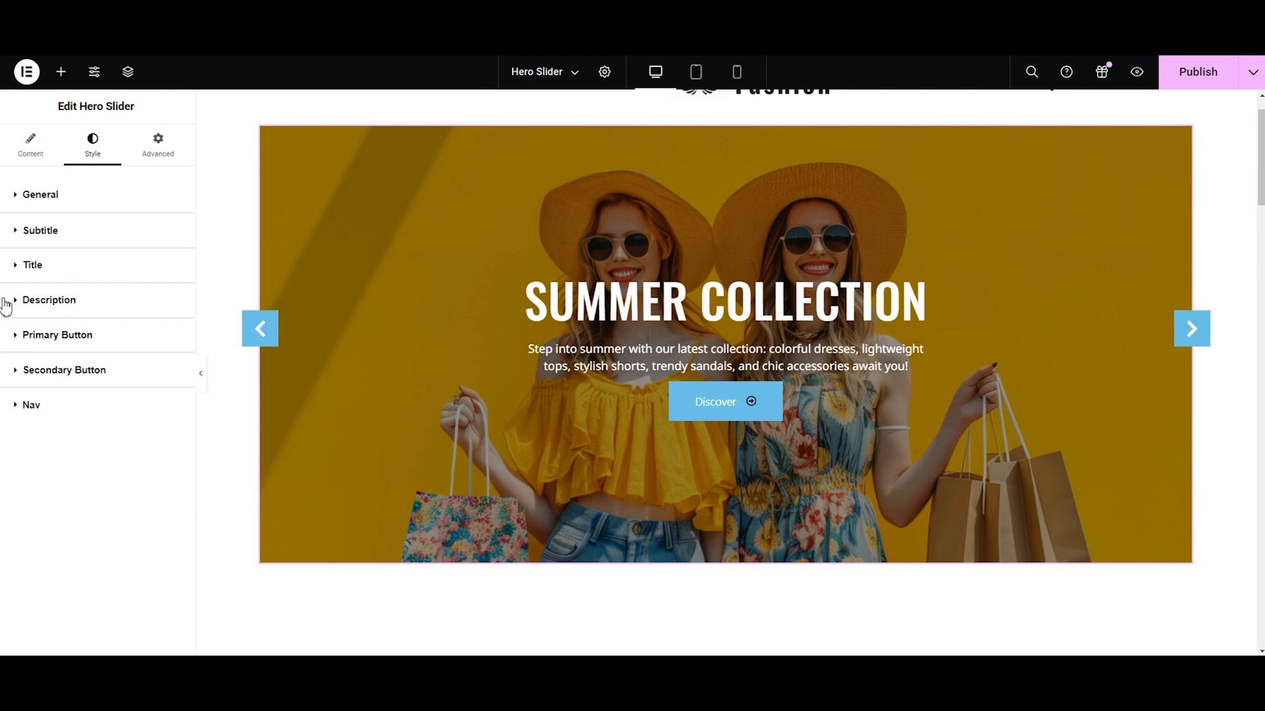
# Step: Set the slider's primary button width to 179 px
pyautogui.click(20, 334)
pyautogui.moveTo(12, 389); pyautogui.dragTo(39, 390)
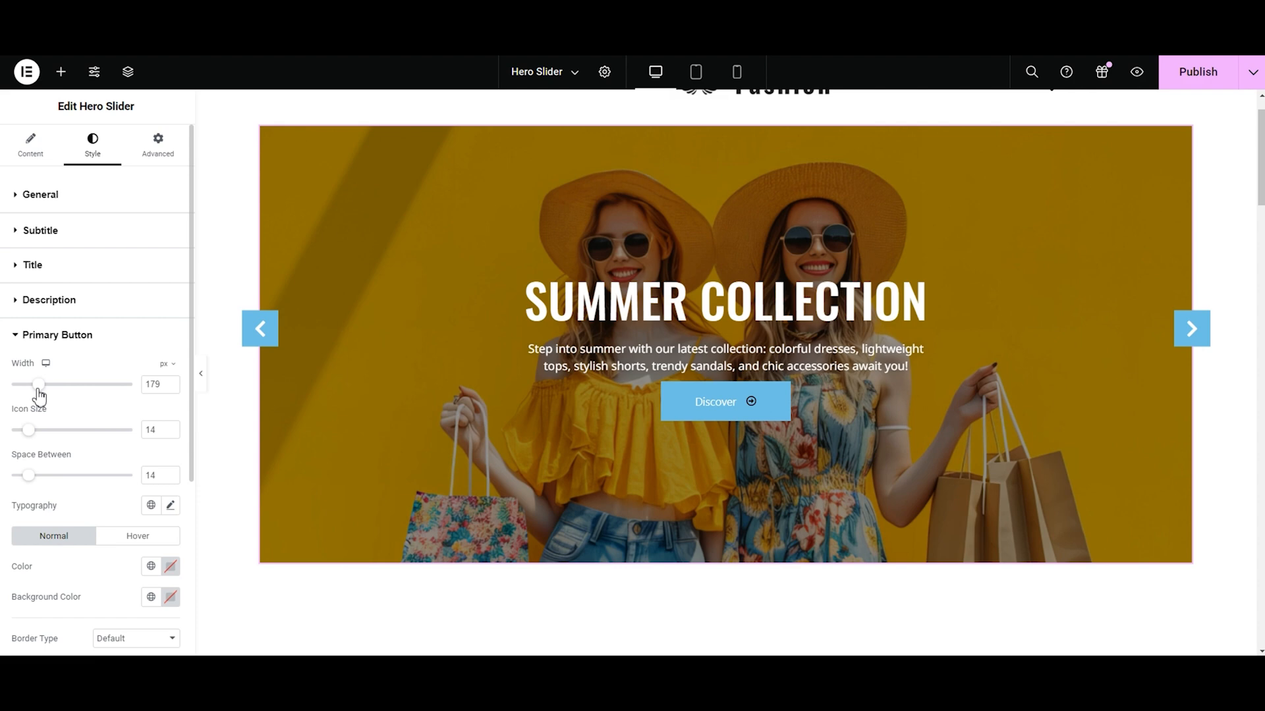
# Step: Try a 200 px width for the primary button and set its width to 150 px
pyautogui.doubleClick(164, 385)
pyautogui.write('20')
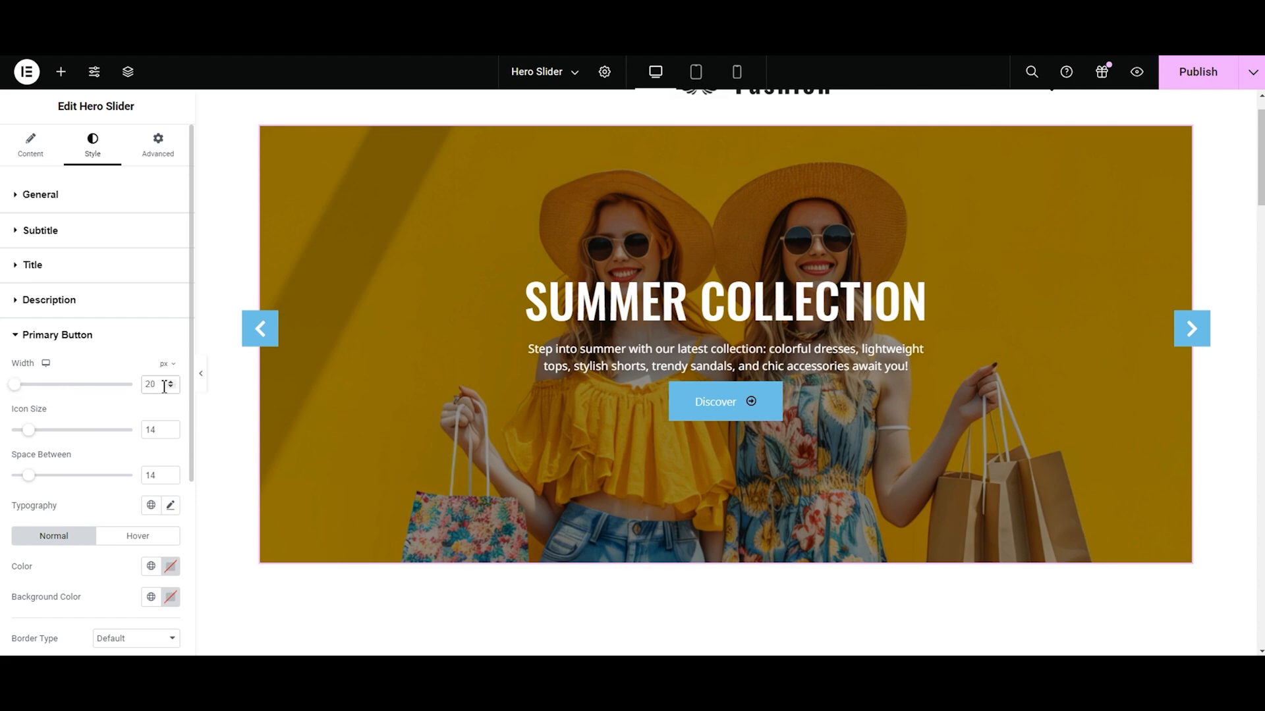
pyautogui.write('0')
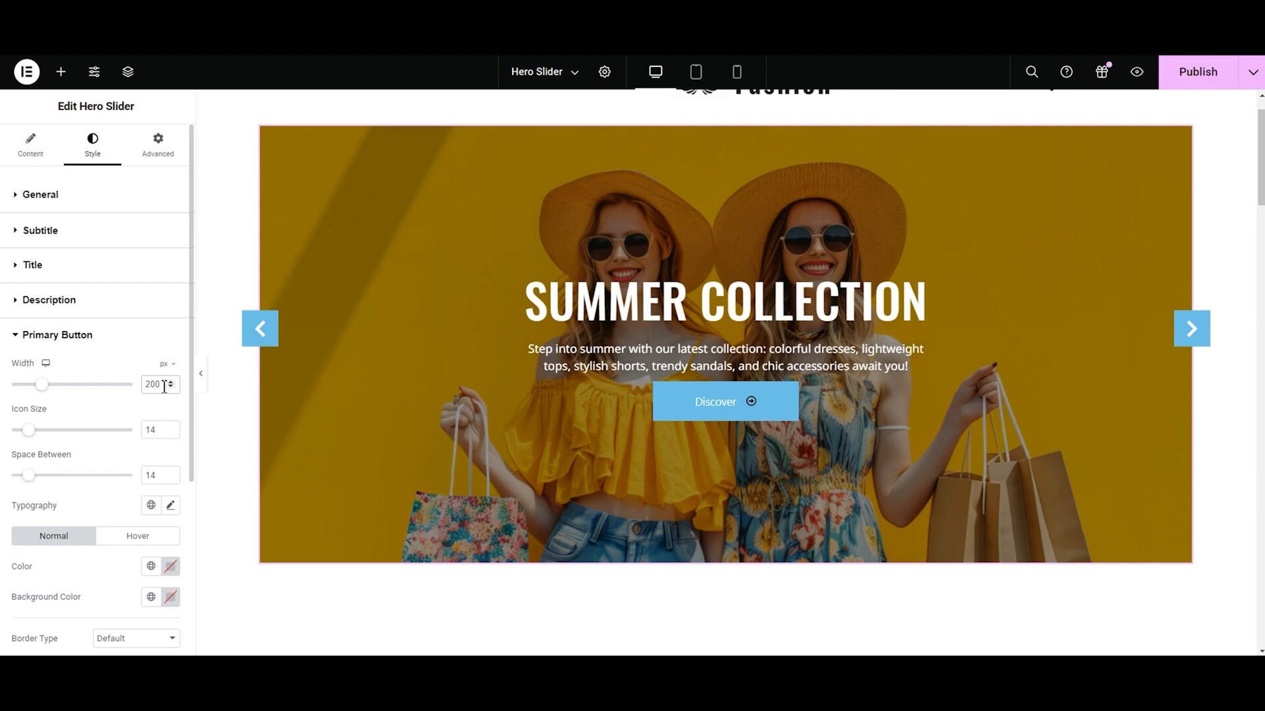
pyautogui.doubleClick(164, 385)
pyautogui.write('150')
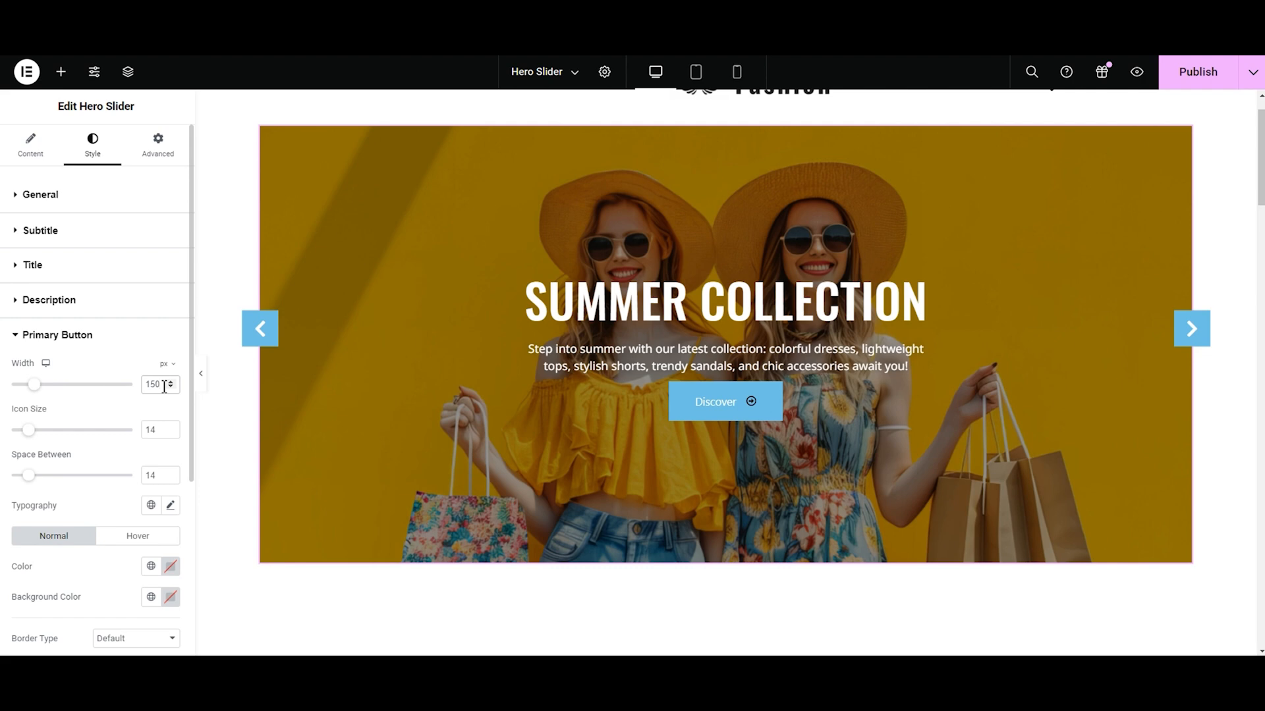
# Step: Try icon sizes of 15 and 20 for the primary button and set its icon size to 18
pyautogui.moveTo(28, 430)
pyautogui.mouseDown()
pyautogui.moveTo(46, 434)
pyautogui.moveTo(37, 444)
pyautogui.mouseUp()
pyautogui.moveTo(158, 431); pyautogui.dragTo(122, 440)
pyautogui.write('15')
pyautogui.press('BackSpace')
pyautogui.press('BackSpace')
pyautogui.write('20')
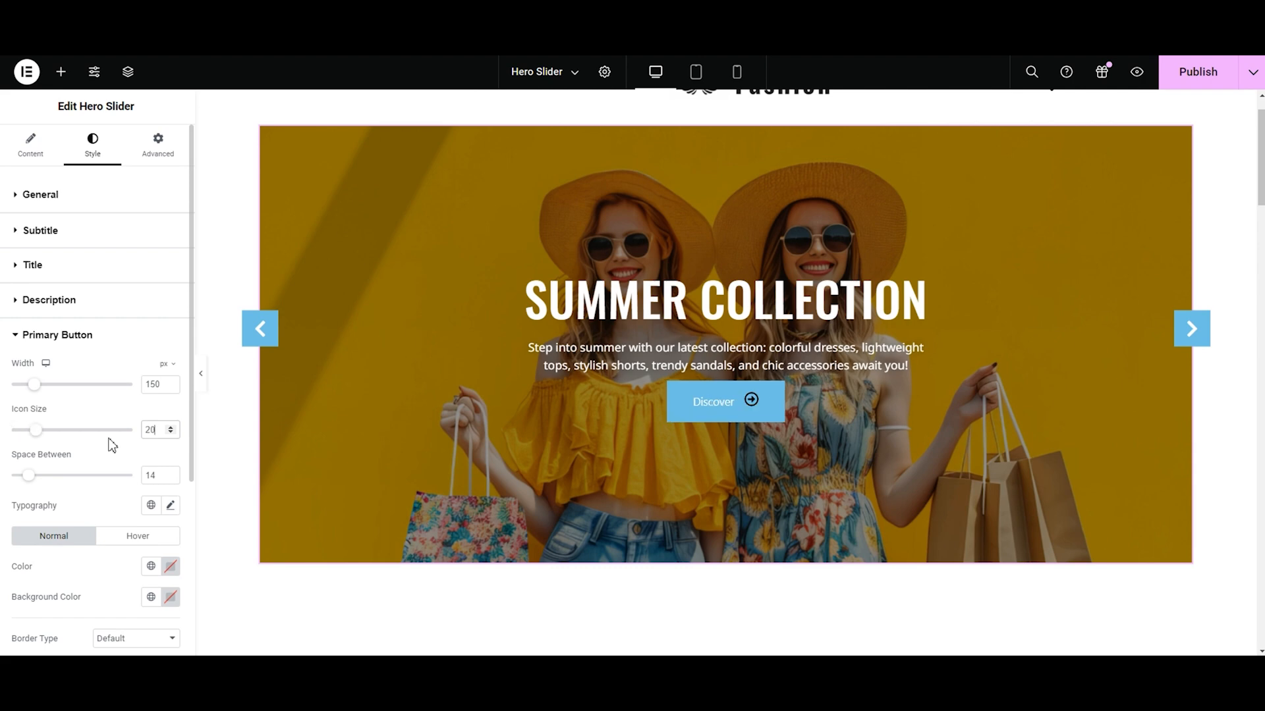
pyautogui.press('BackSpace')
pyautogui.press('BackSpace')
pyautogui.write('18')
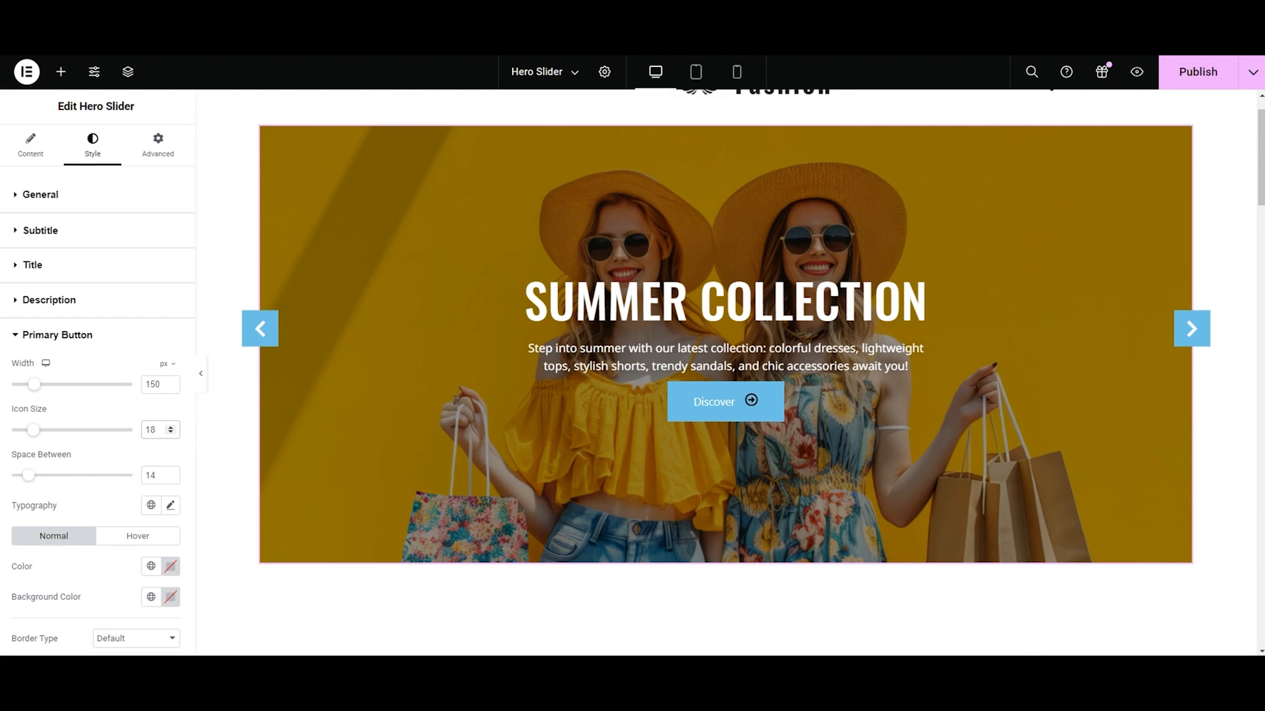
# Step: Set the space between the primary button's text and icon to 10
pyautogui.moveTo(33, 483); pyautogui.dragTo(47, 484)
pyautogui.doubleClick(155, 476)
pyautogui.write('1')
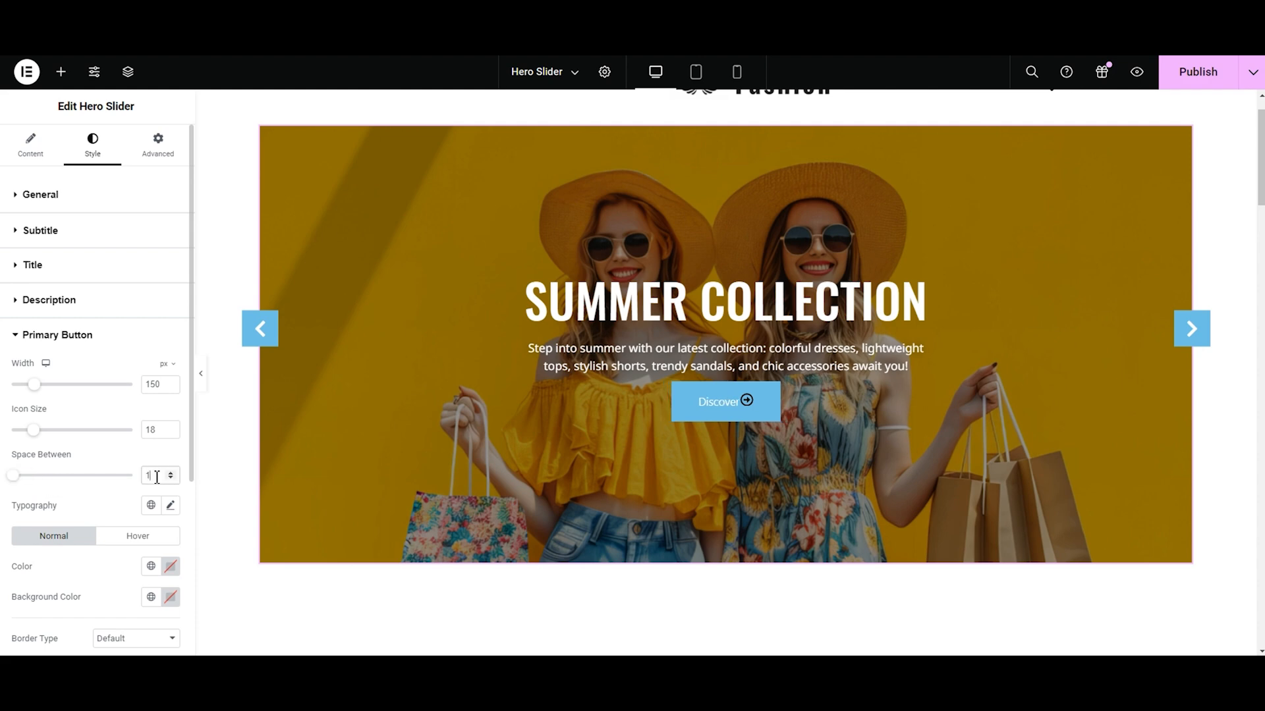
pyautogui.write('0')
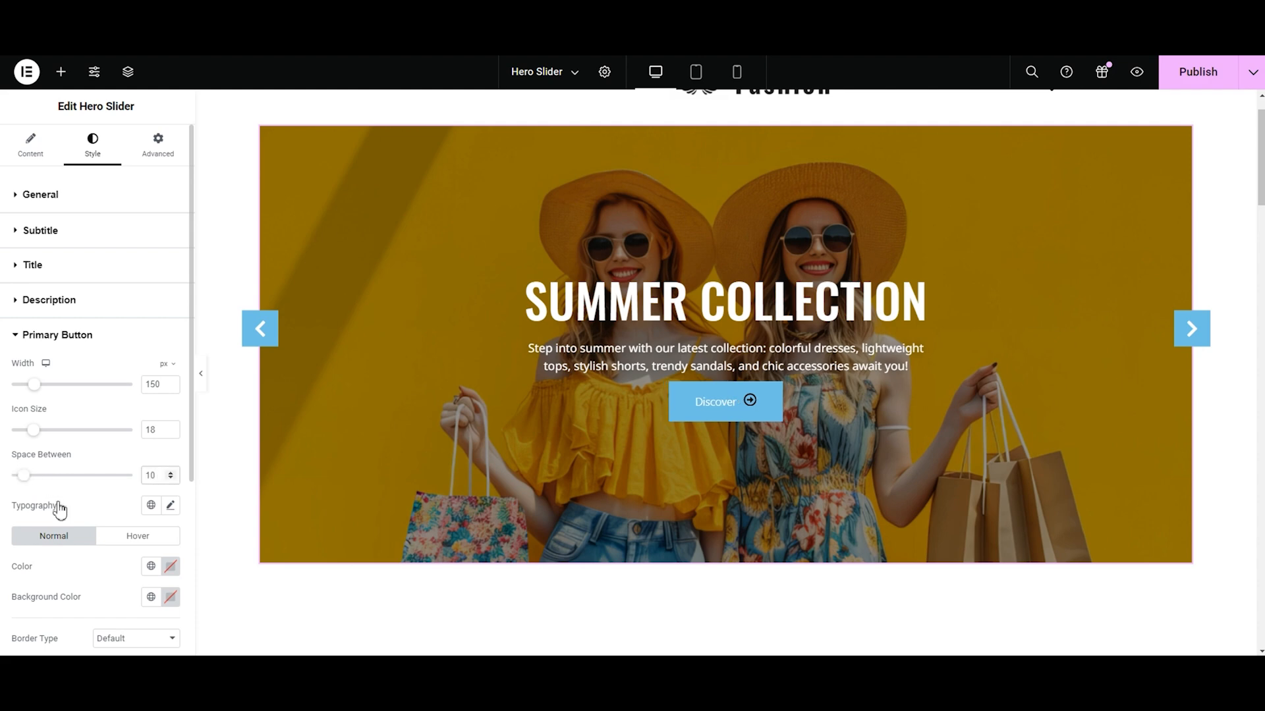
# Step: Set the primary button's font family to Noto Sans
pyautogui.click(171, 507)
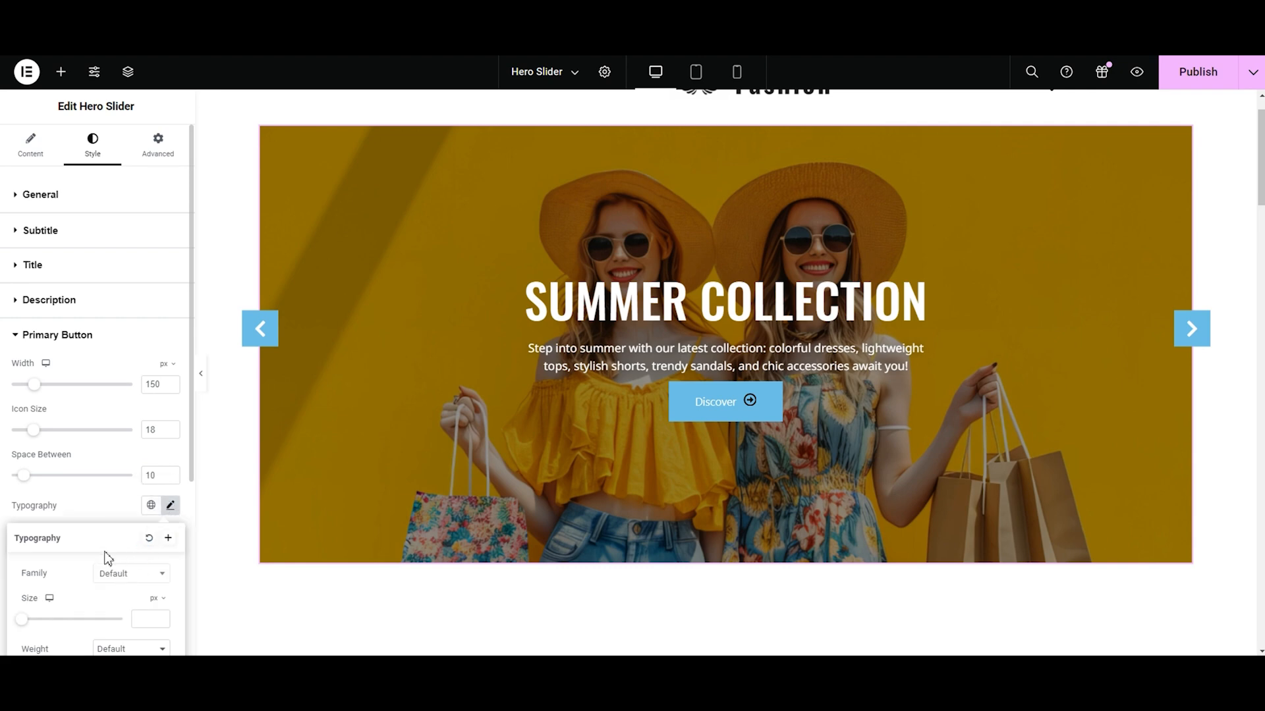
pyautogui.scroll(-3, 96, 523)
pyautogui.click(120, 355)
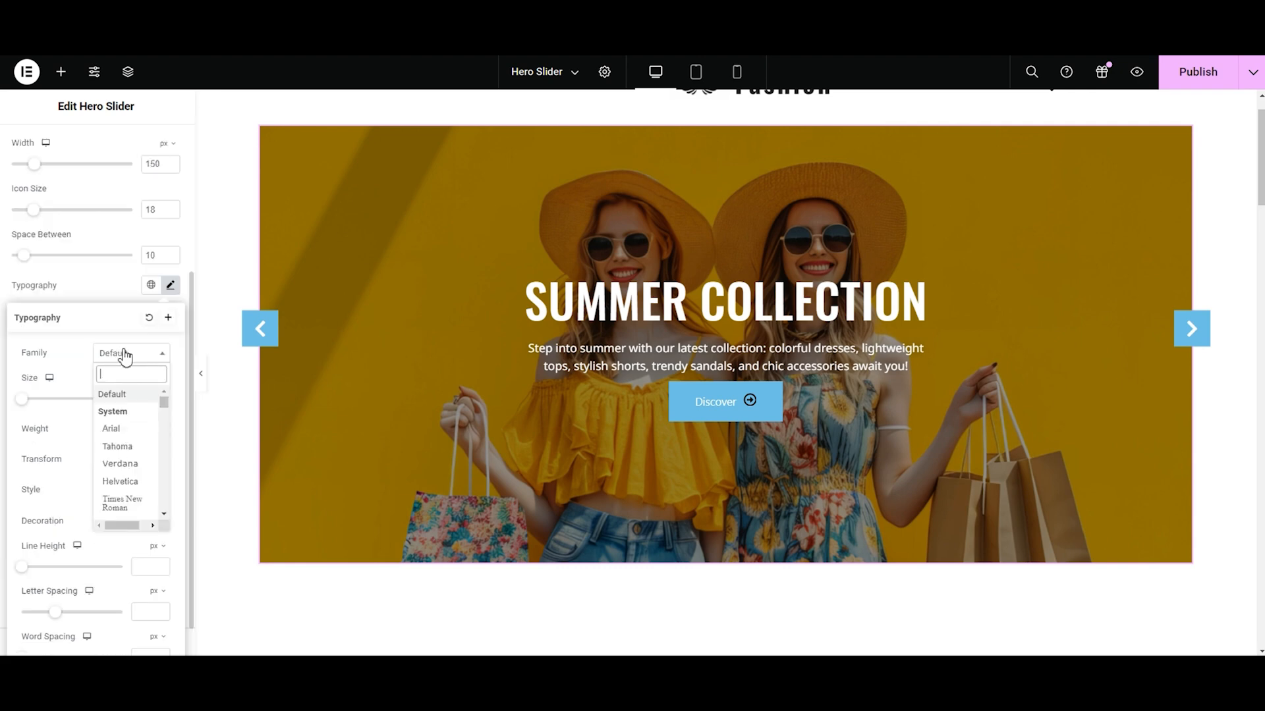
pyautogui.write('not')
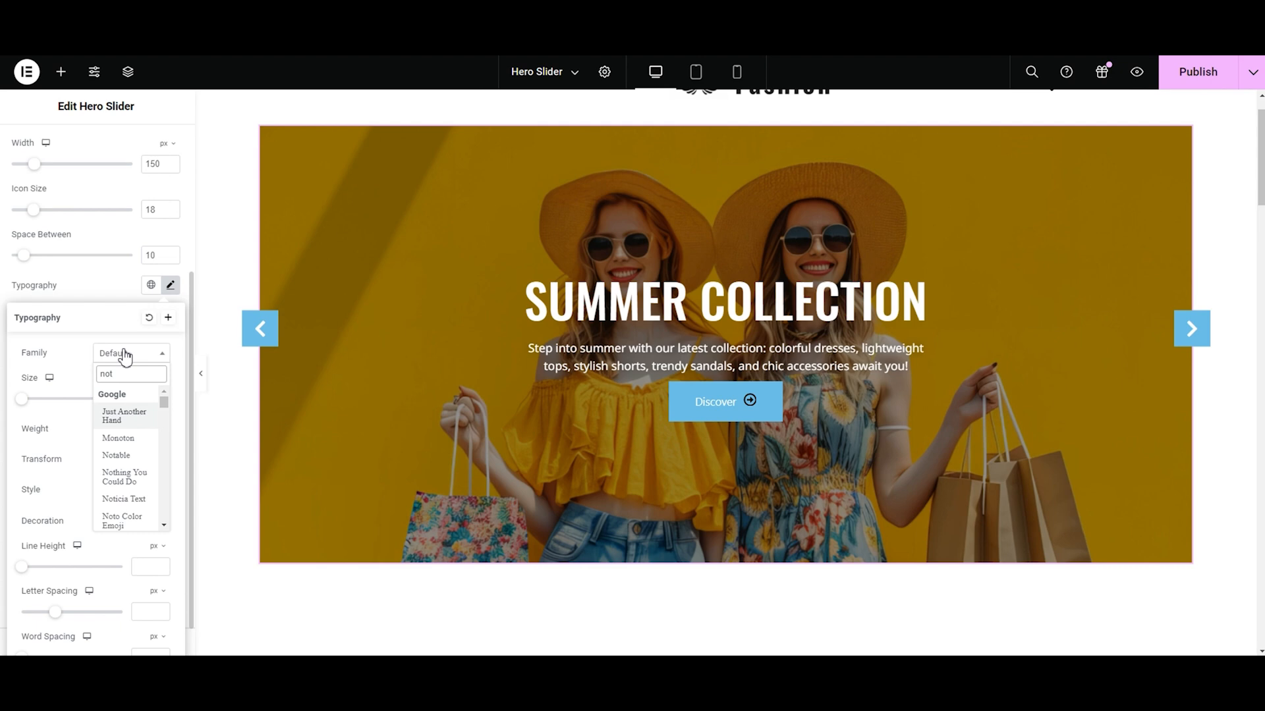
pyautogui.write('o')
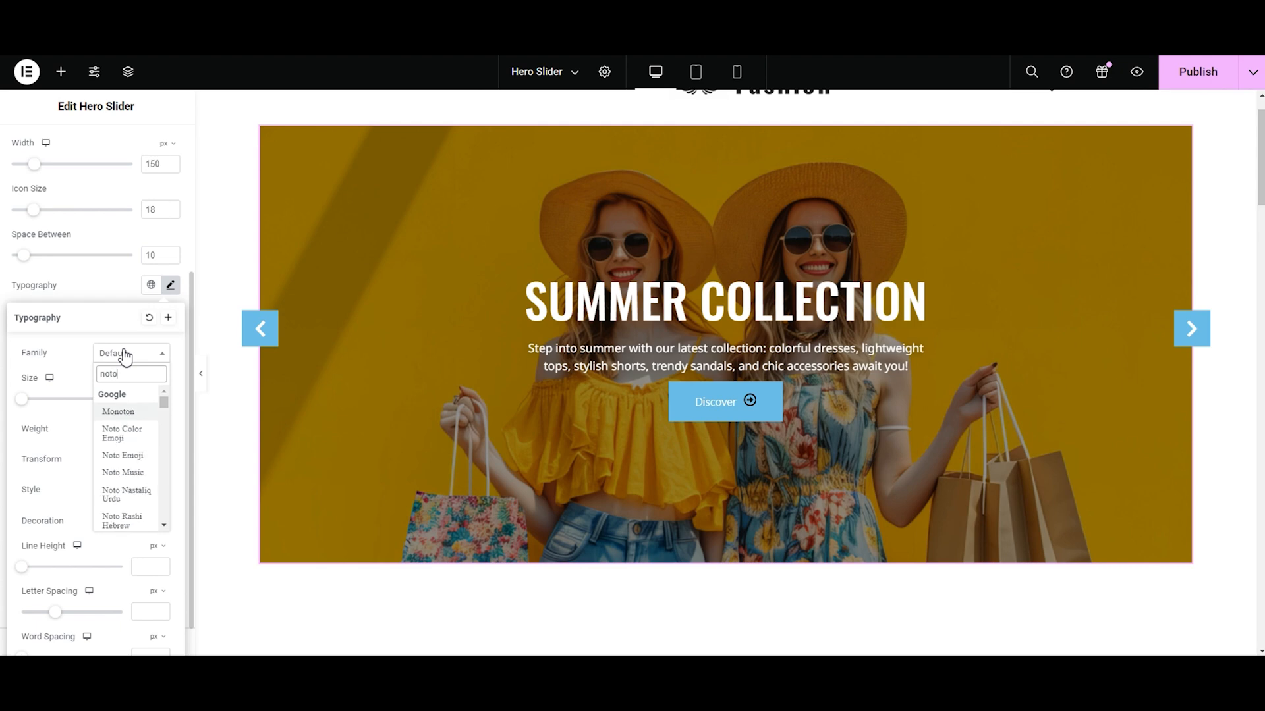
pyautogui.write(' sa')
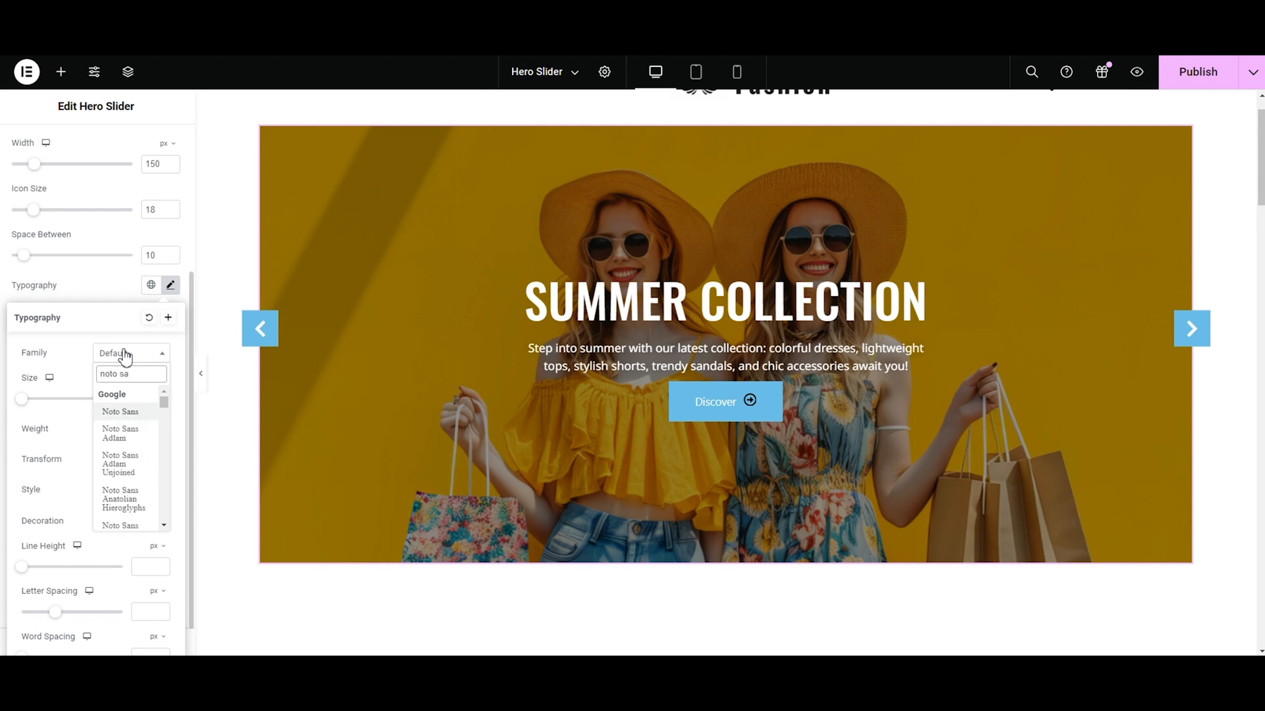
pyautogui.click(107, 415)
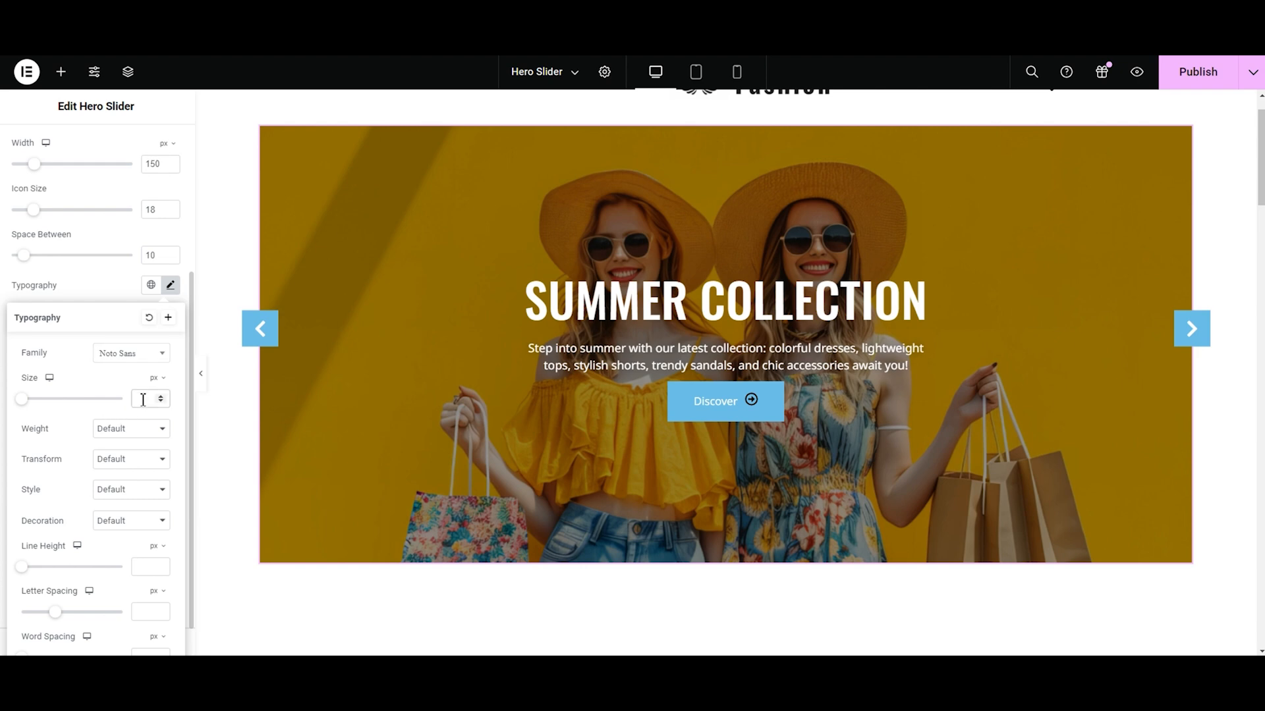
# Step: Set the primary button's font size to 18 px and weight to 400 (Normal), and close the typography settings
pyautogui.write('1')
pyautogui.write('6')
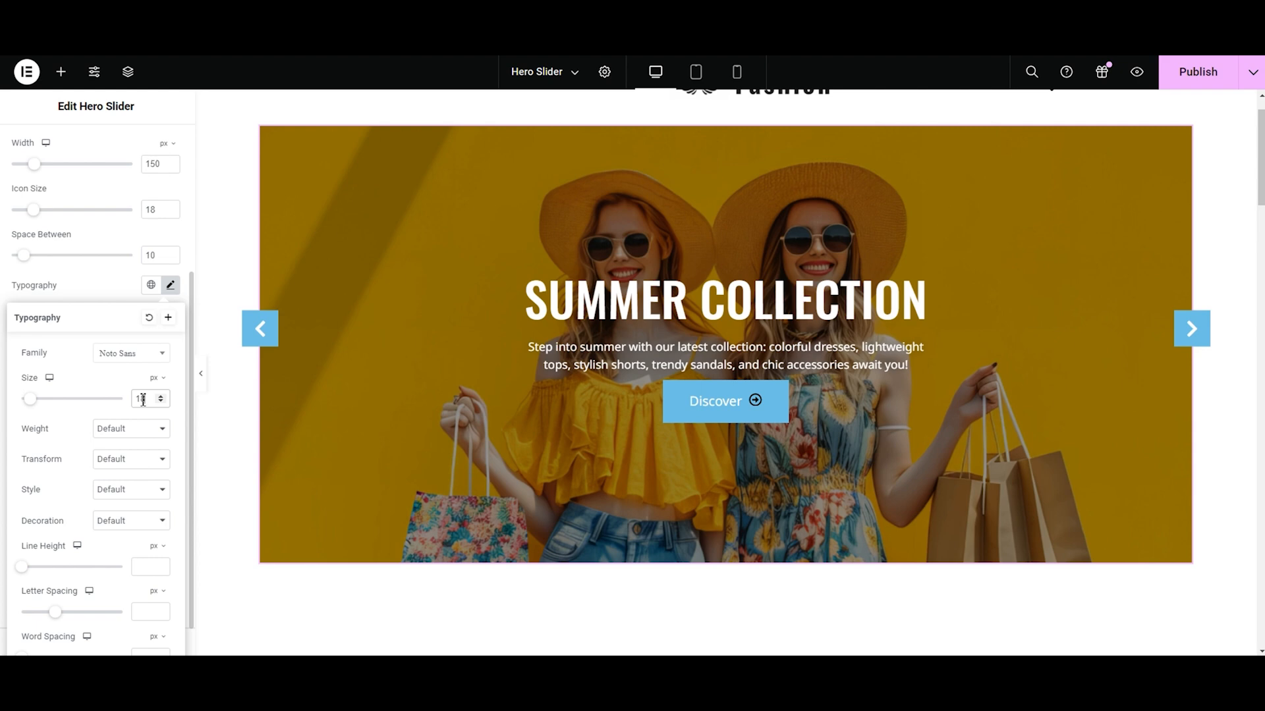
pyautogui.click(112, 440)
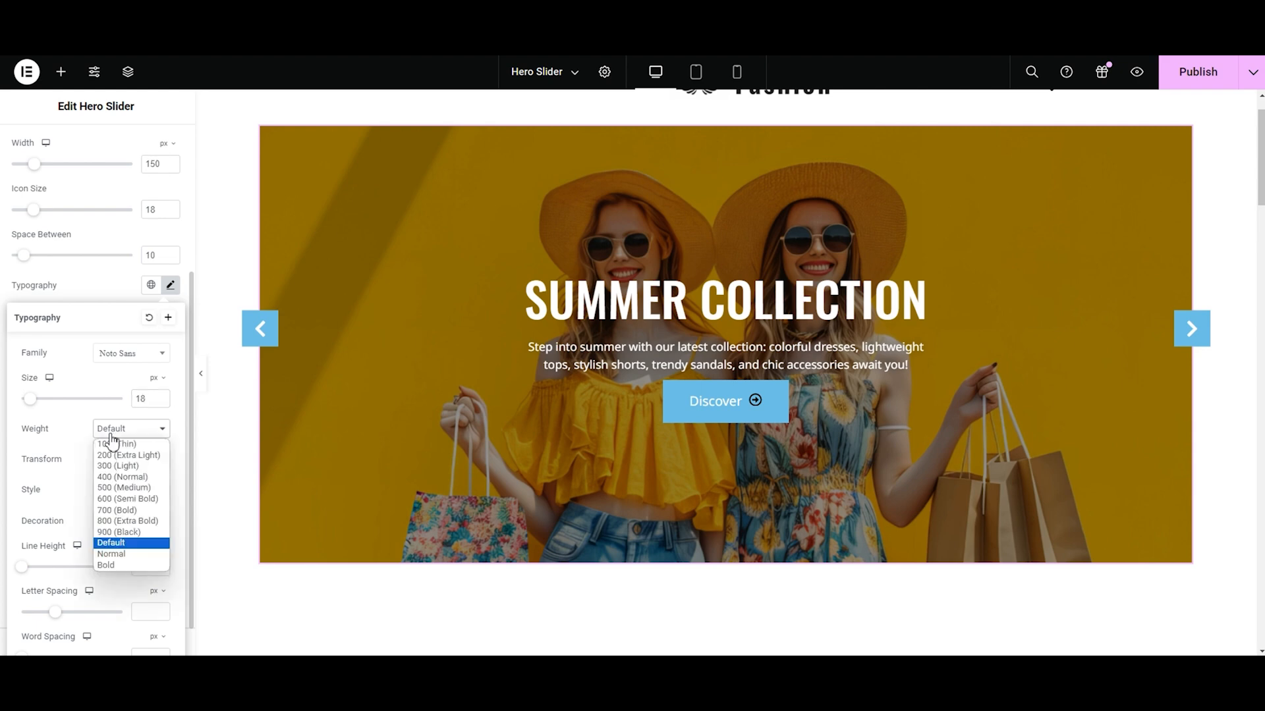
pyautogui.click(113, 479)
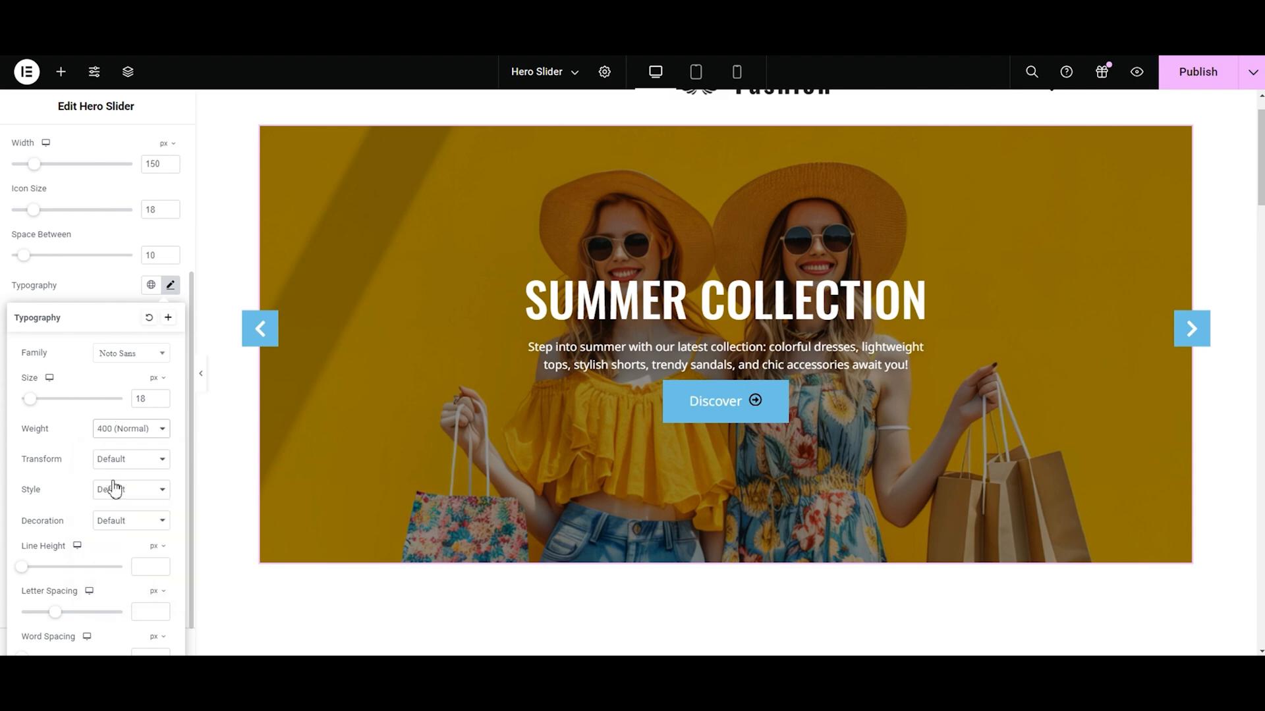
pyautogui.click(58, 294)
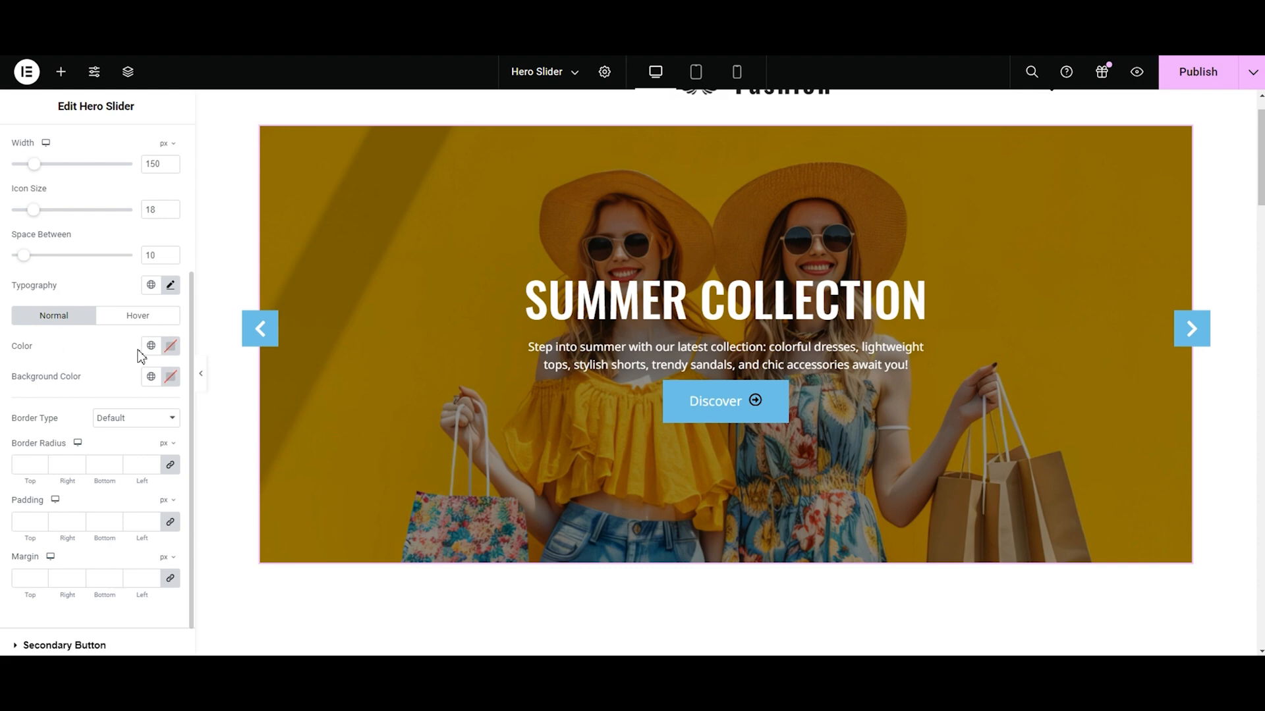
# Step: Set the primary button's normal-state text color to black
pyautogui.click(173, 349)
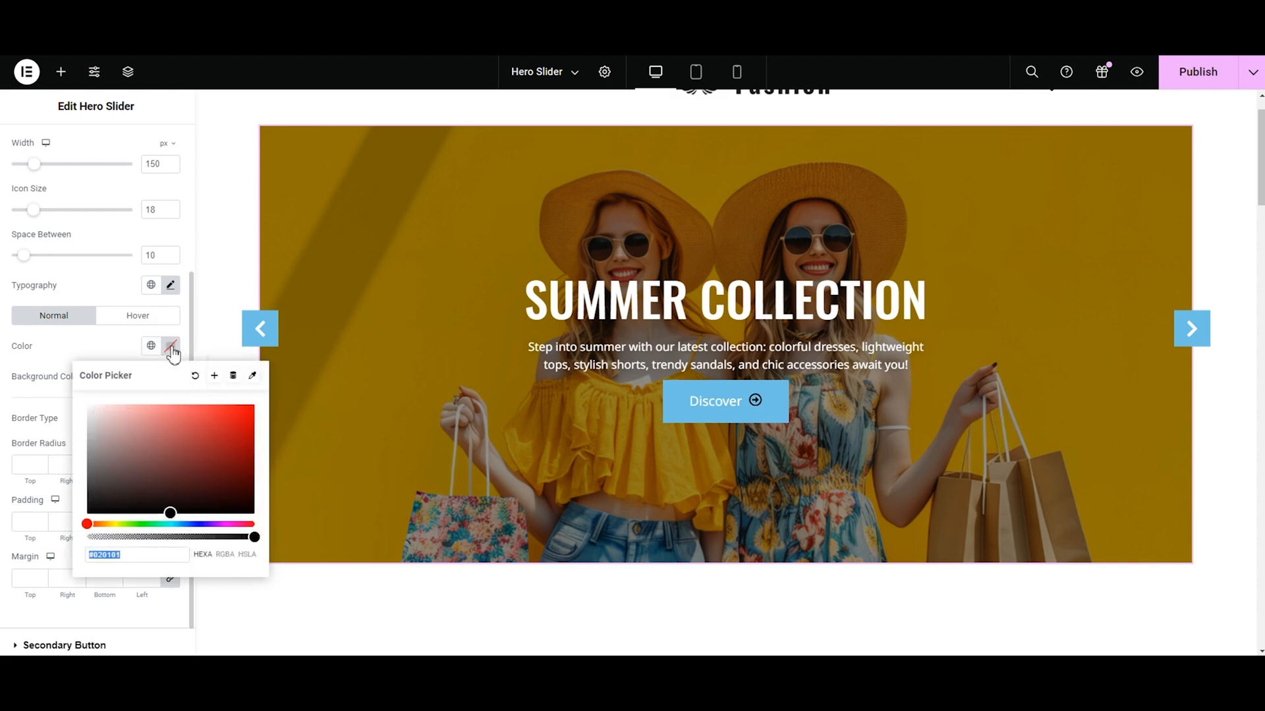
pyautogui.moveTo(190, 489)
pyautogui.mouseDown()
pyautogui.moveTo(225, 433)
pyautogui.moveTo(202, 419)
pyautogui.moveTo(232, 488)
pyautogui.moveTo(228, 515)
pyautogui.mouseUp()
pyautogui.click(27, 393)
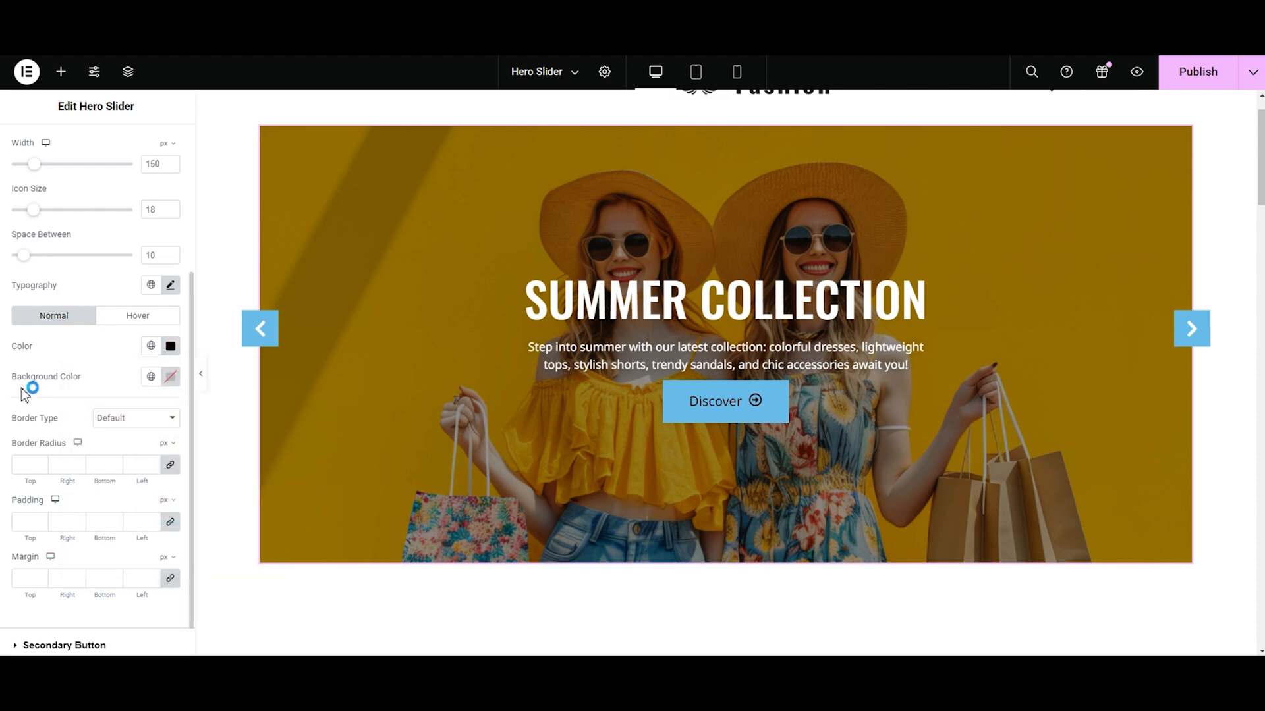
# Step: Try a red background for the primary button and set its background color to white, #FFFFFF
pyautogui.click(169, 385)
pyautogui.moveTo(170, 540); pyautogui.dragTo(214, 458)
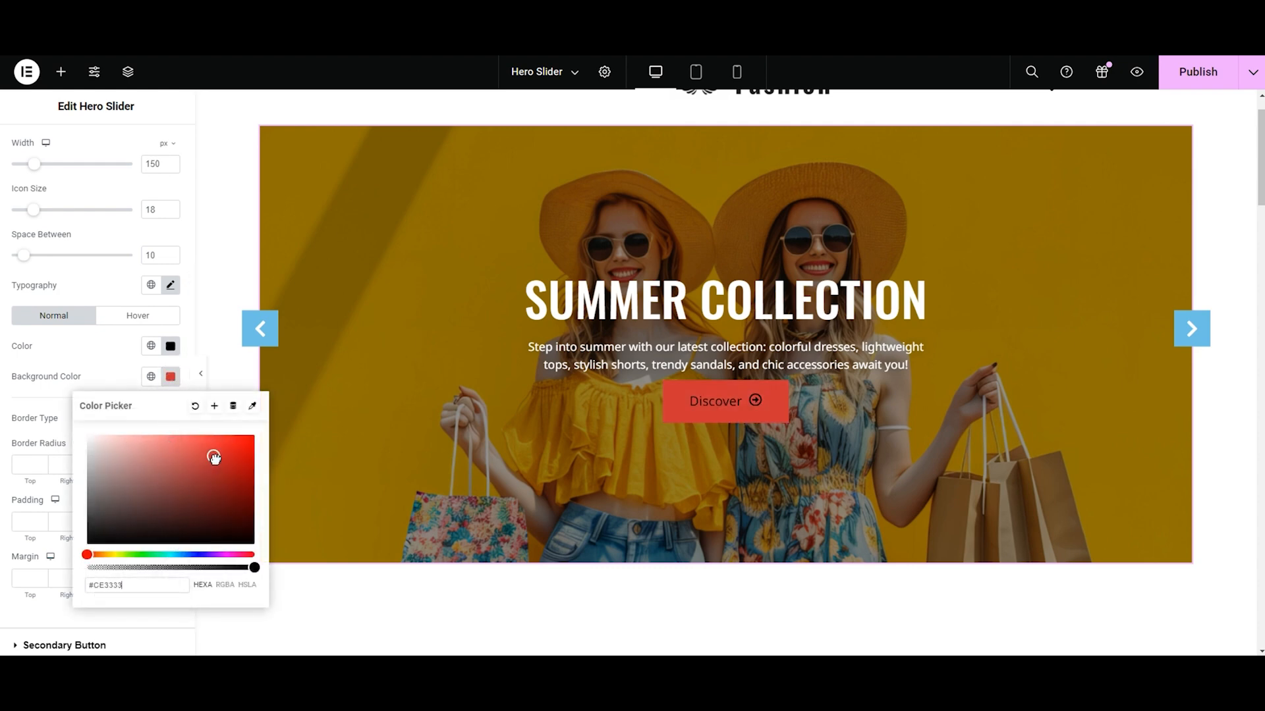
pyautogui.moveTo(215, 458)
pyautogui.mouseDown()
pyautogui.moveTo(74, 443)
pyautogui.moveTo(50, 406)
pyautogui.mouseUp()
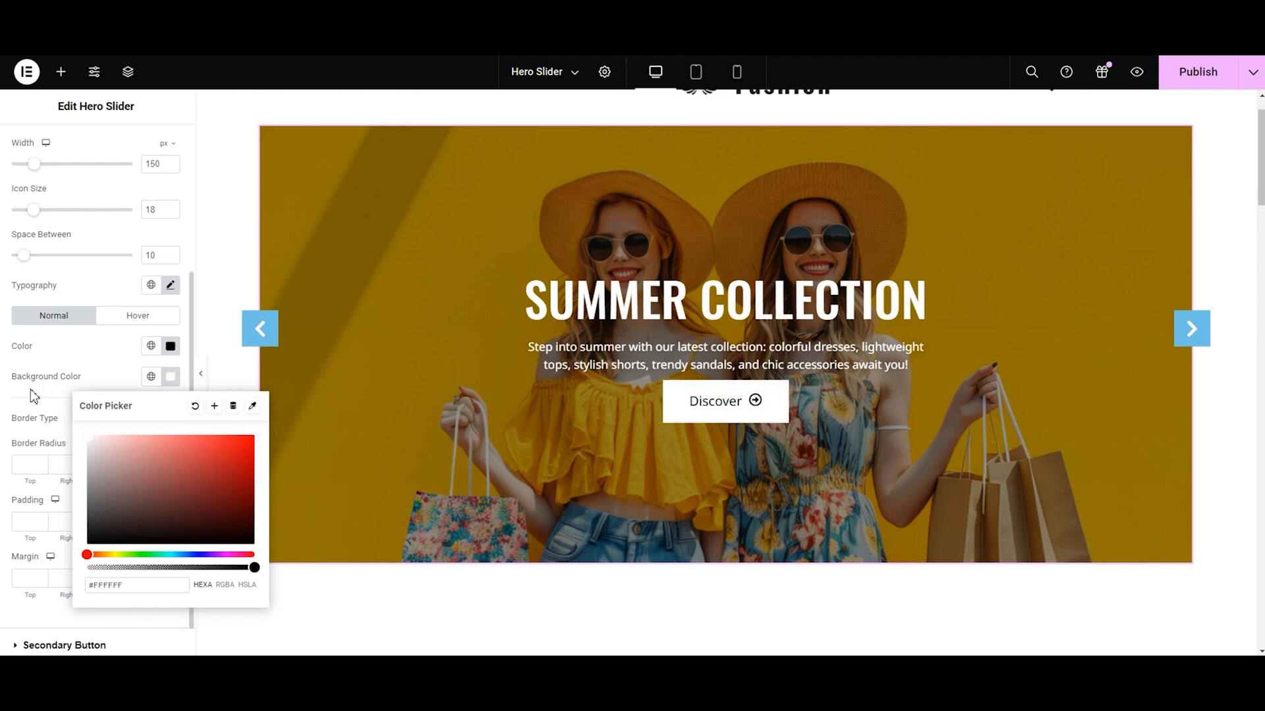
pyautogui.click(34, 395)
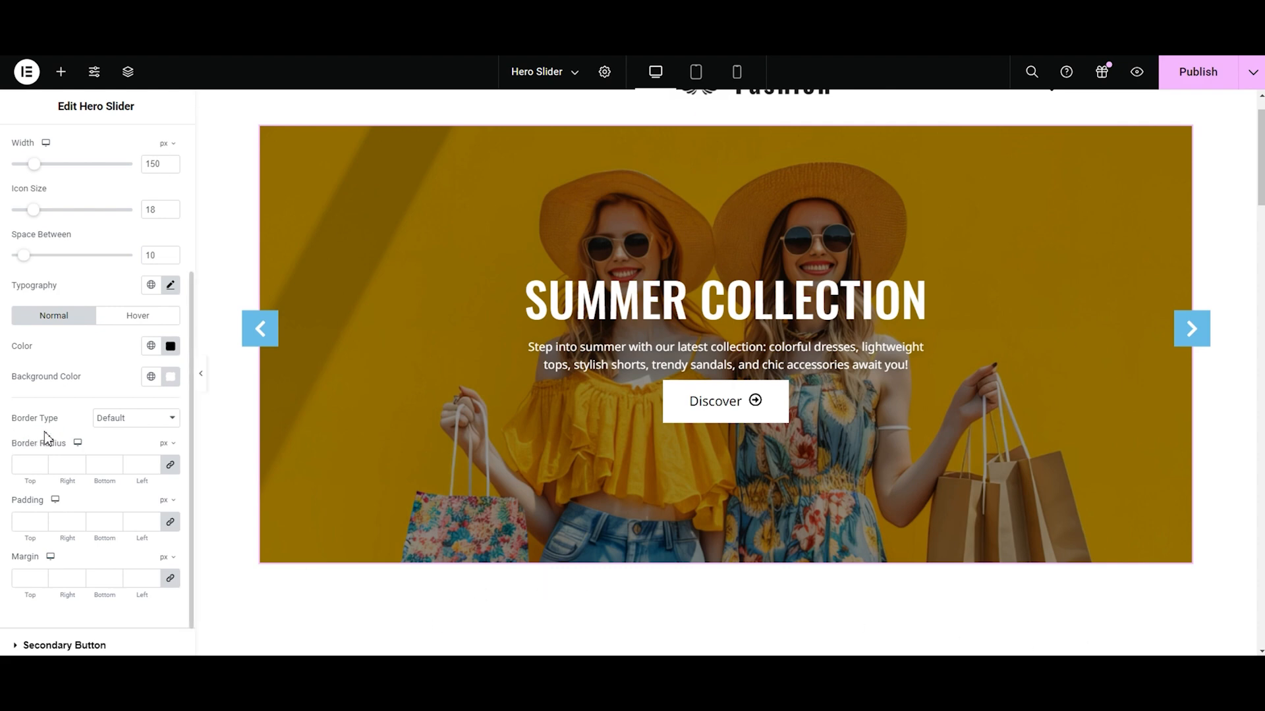
# Step: Try the Solid and Dotted border types on the primary button with a black border color, #000000
pyautogui.click(138, 432)
pyautogui.click(135, 451)
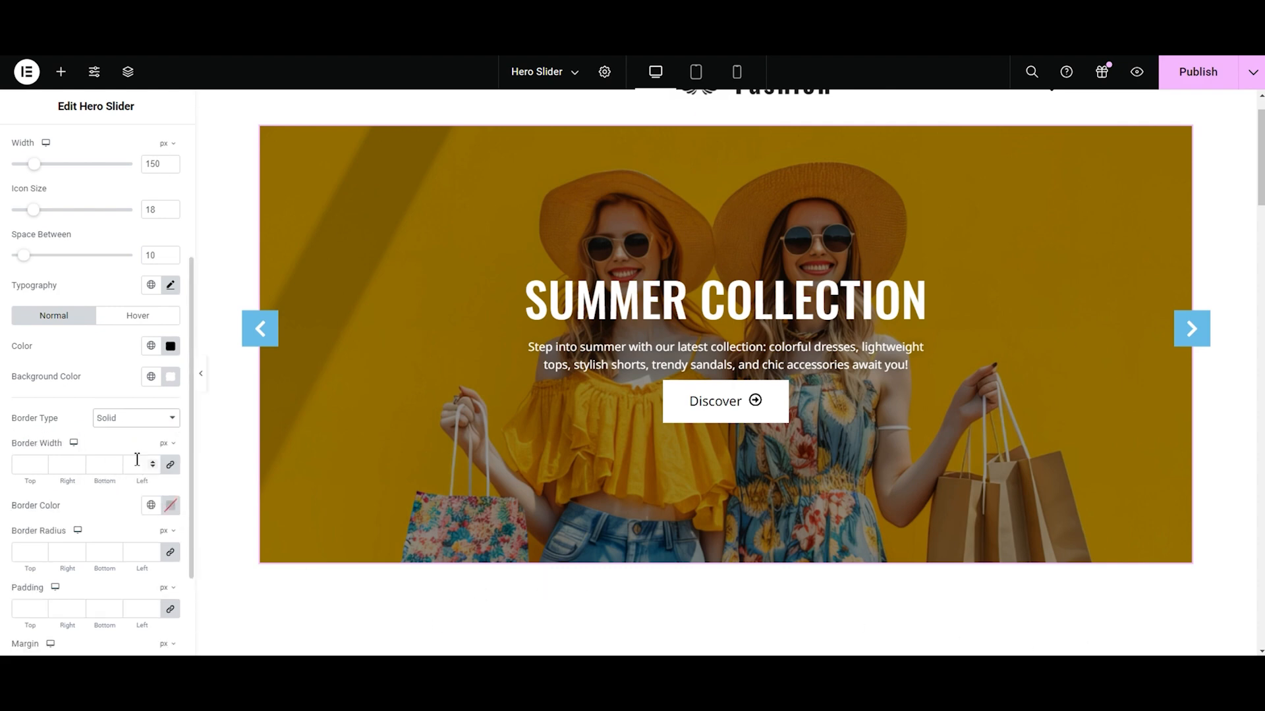
pyautogui.click(138, 425)
pyautogui.click(135, 470)
pyautogui.click(171, 507)
pyautogui.write('#000000')
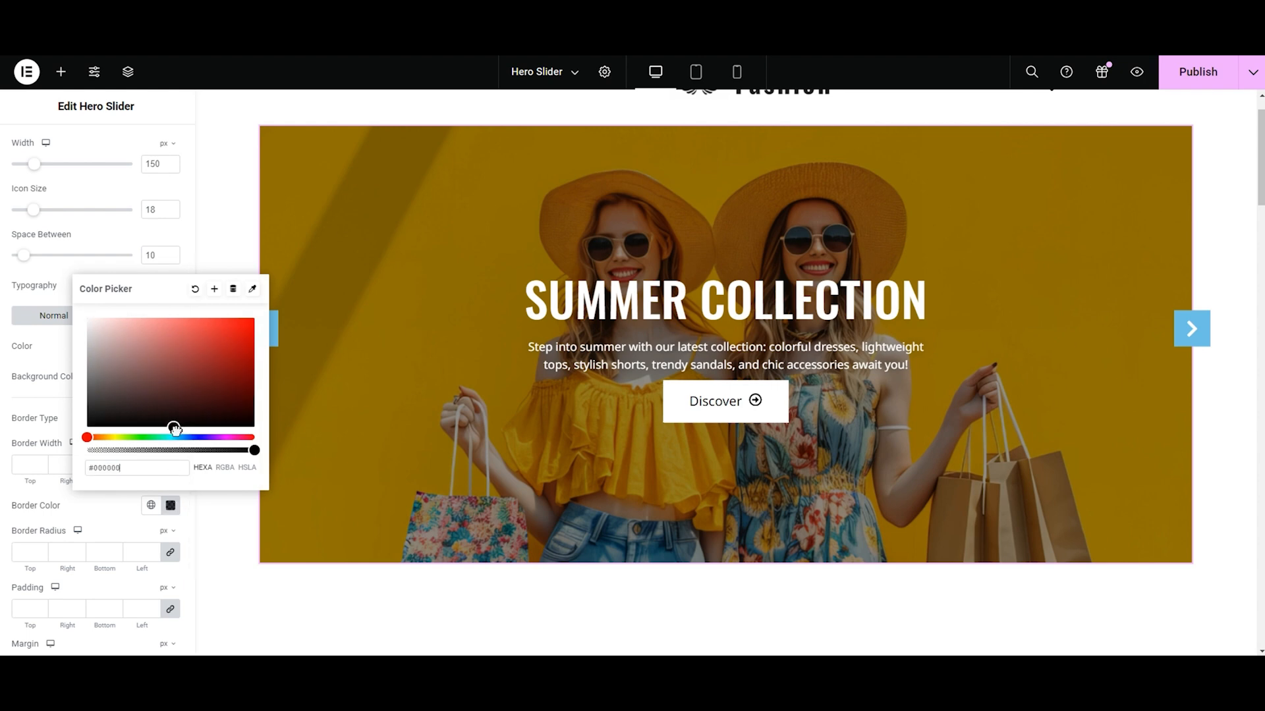
pyautogui.click(122, 511)
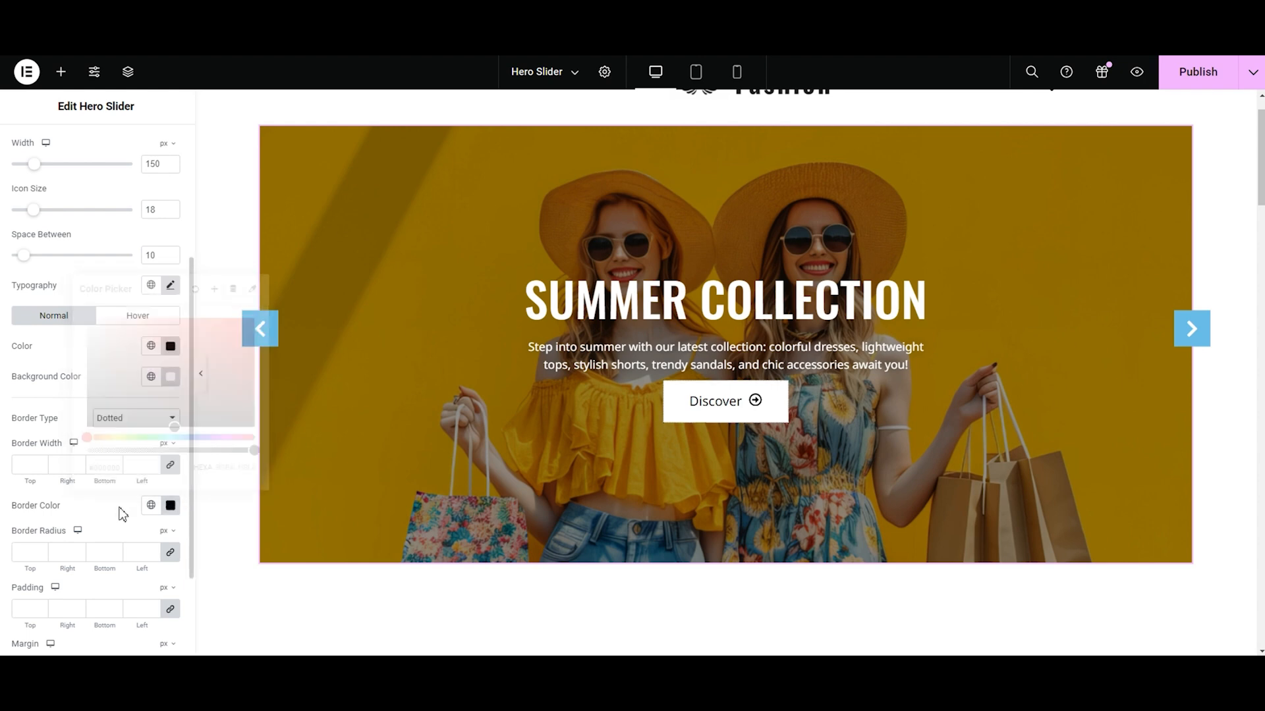
# Step: Try the Groove and Double border types on the primary button and set its border type to Solid
pyautogui.click(140, 421)
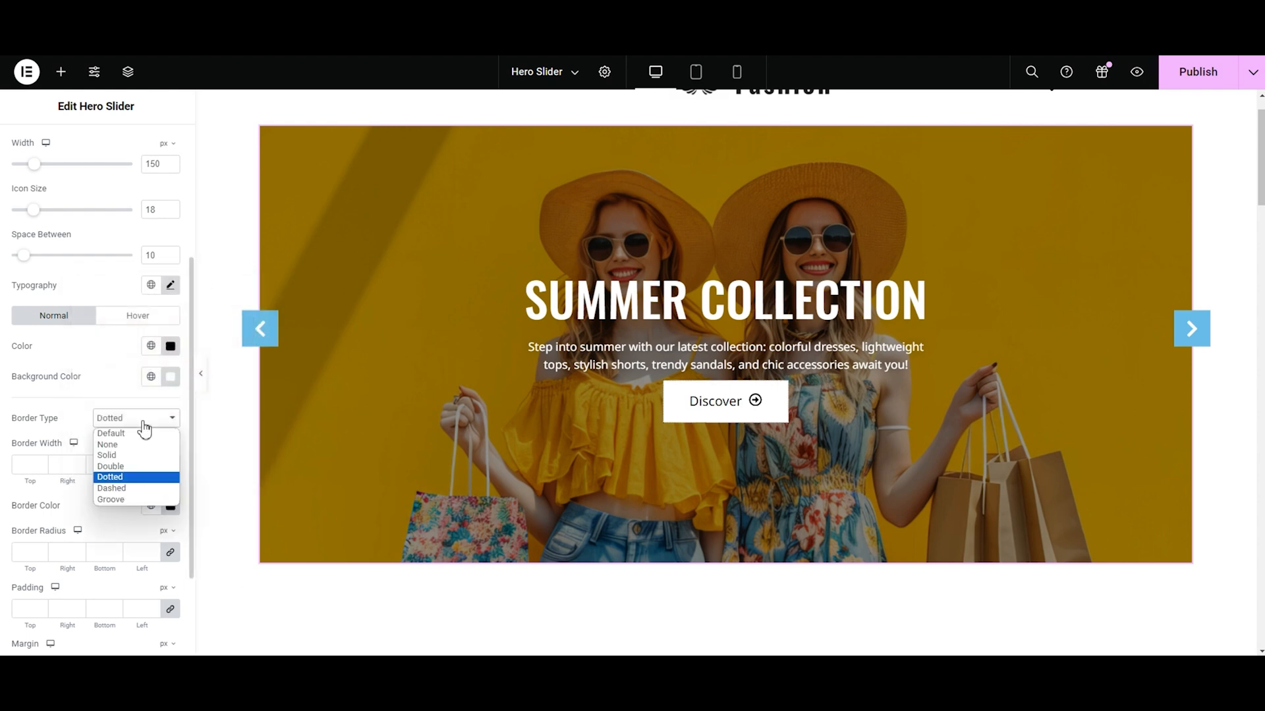
pyautogui.click(140, 499)
pyautogui.click(129, 419)
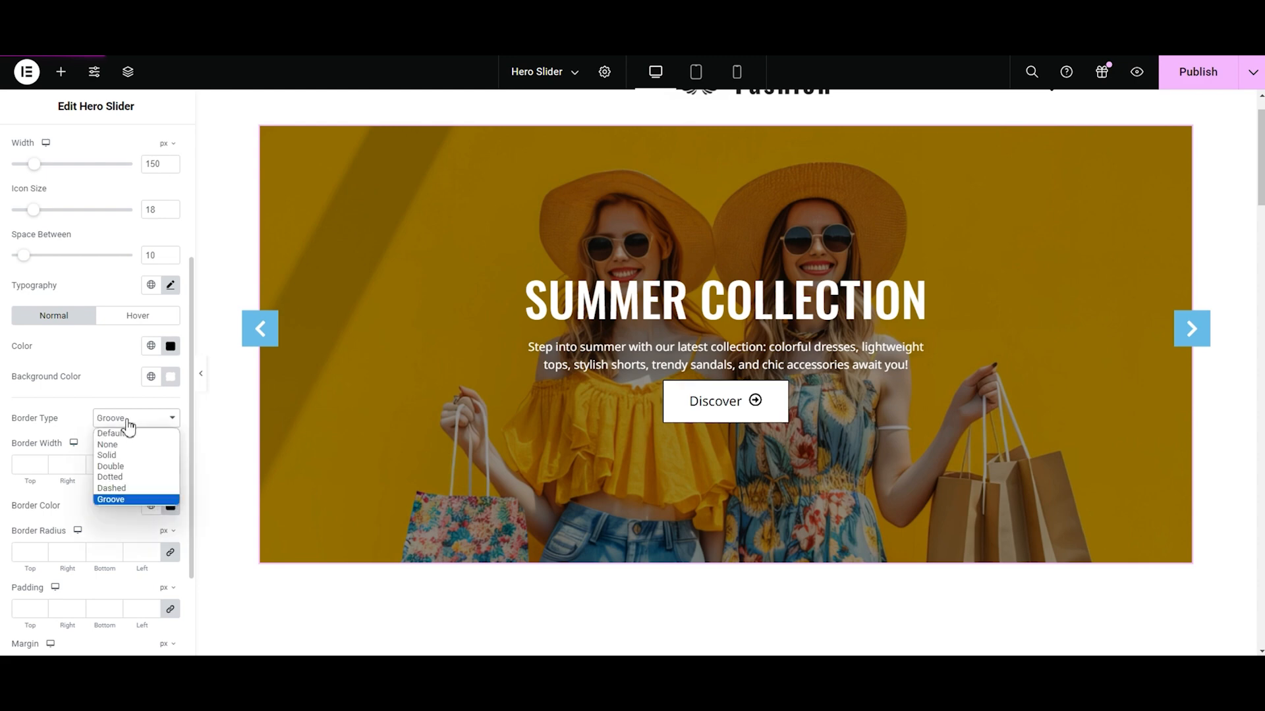
pyautogui.click(117, 465)
pyautogui.click(119, 418)
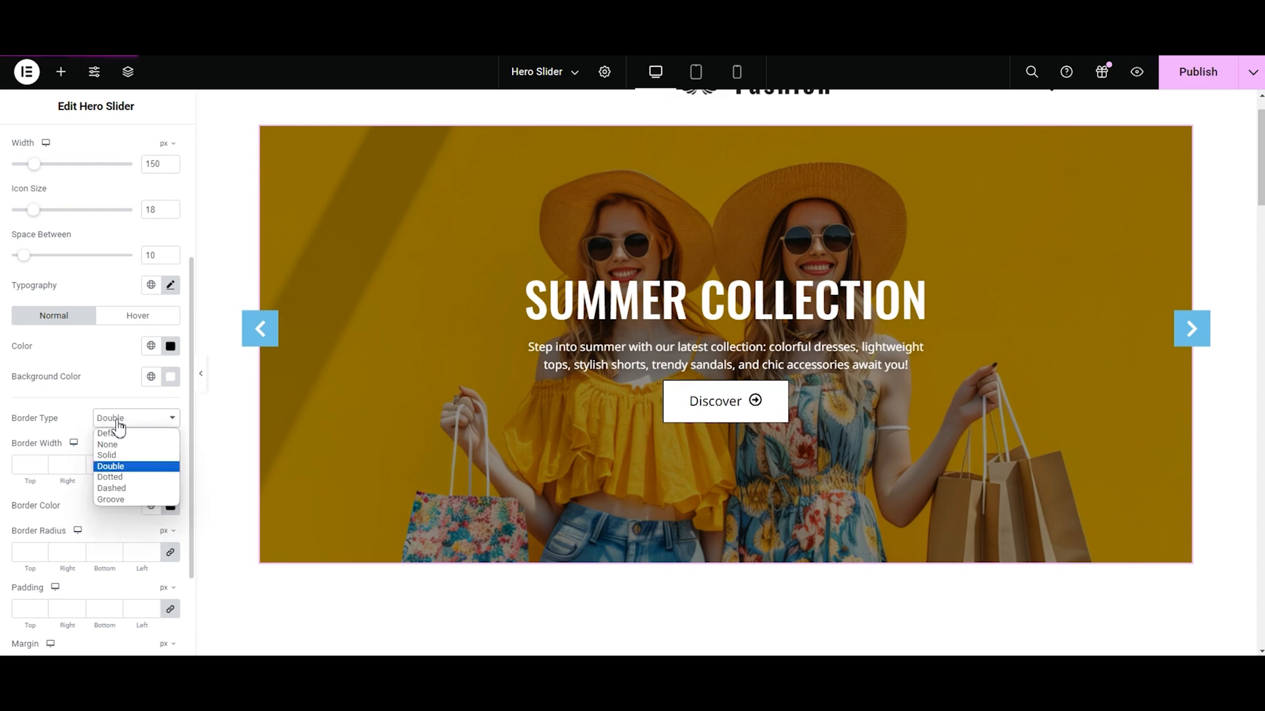
pyautogui.click(113, 455)
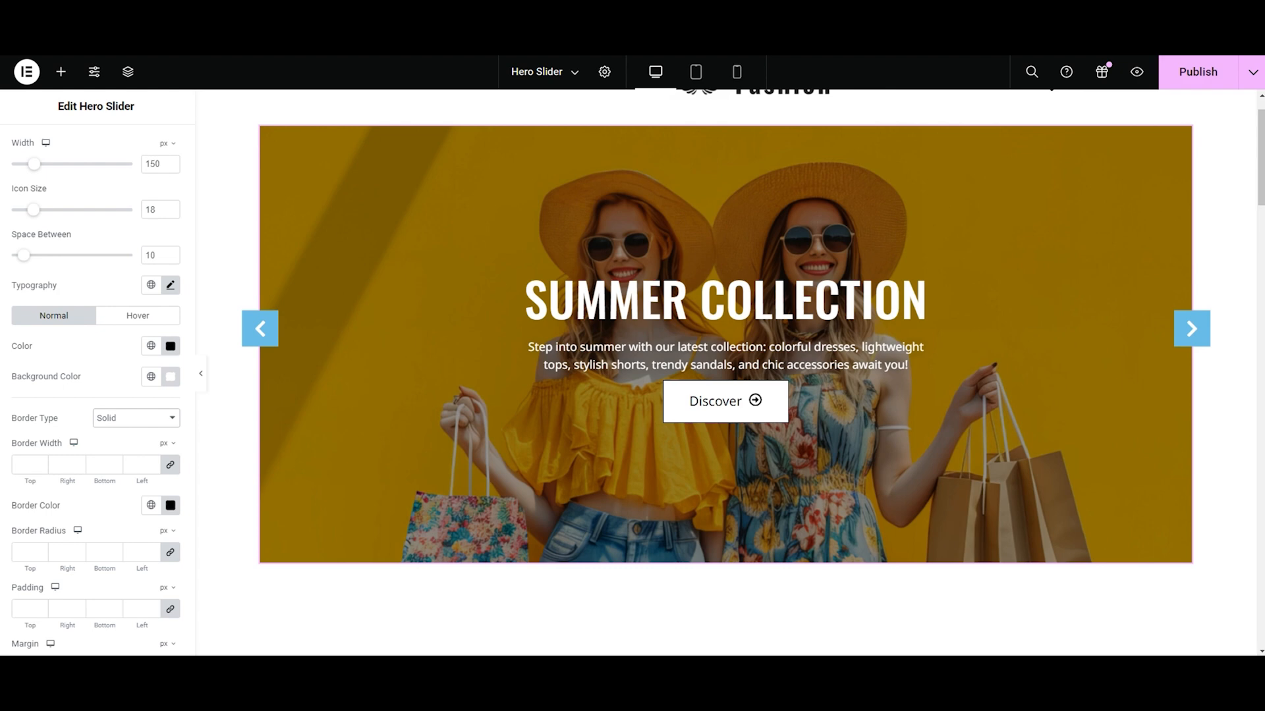
# Step: Try a 2 px border on the primary button and set the border width to 1 px on all sides
pyautogui.click(155, 463)
pyautogui.click(155, 463)
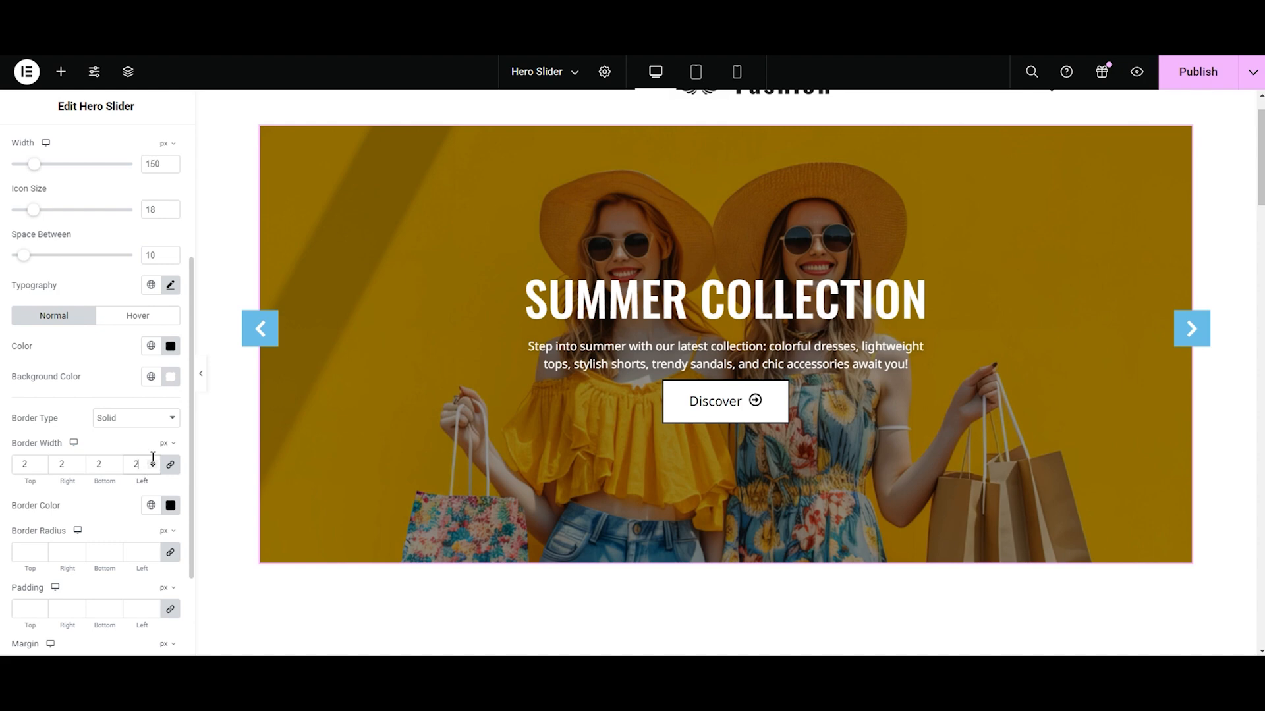
pyautogui.press('BackSpace')
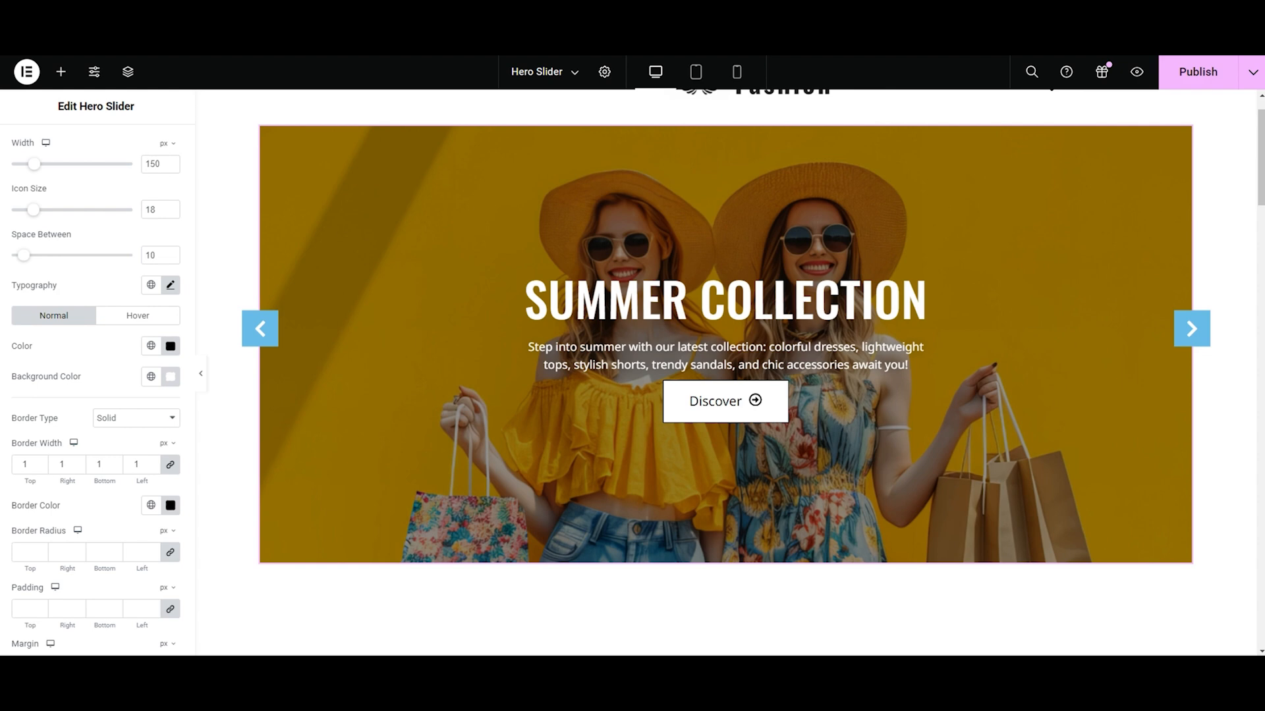
# Step: Set the primary button's border color to white, #FFFFFF, and its border radius to 20 px on all corners
pyautogui.click(170, 506)
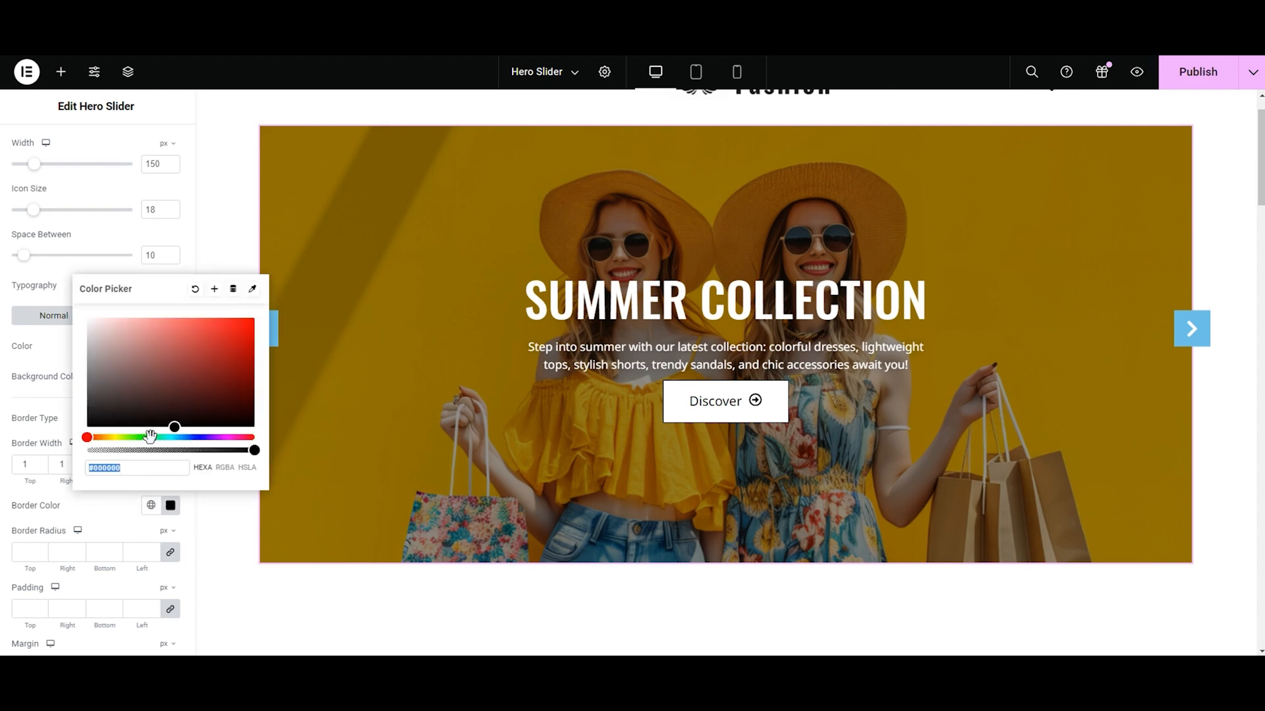
pyautogui.moveTo(175, 427); pyautogui.dragTo(71, 317)
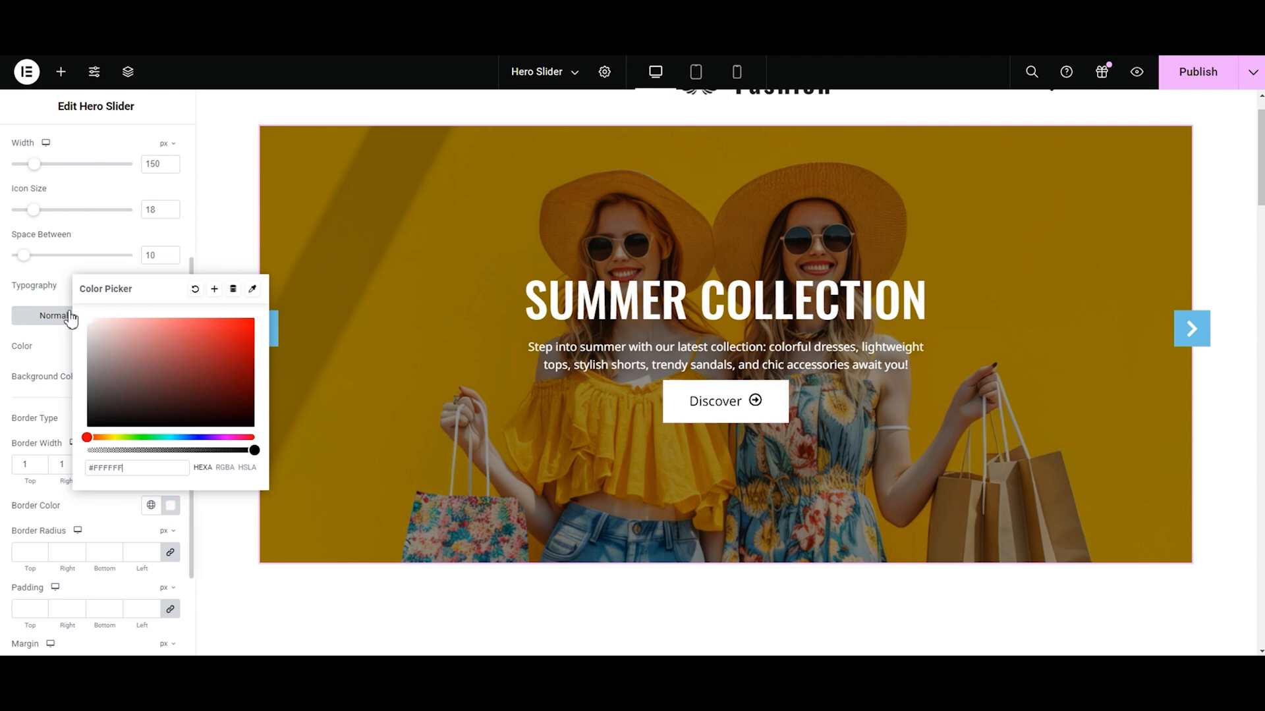
pyautogui.click(20, 522)
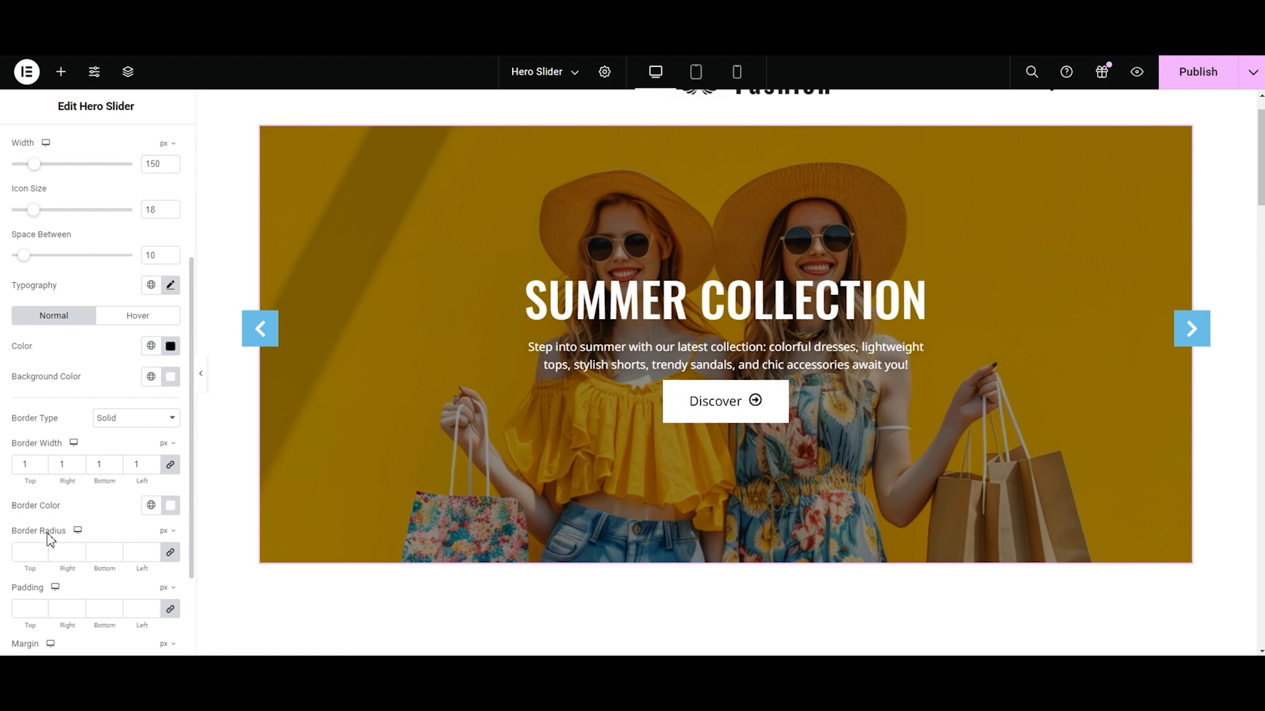
pyautogui.click(35, 551)
pyautogui.write('20')
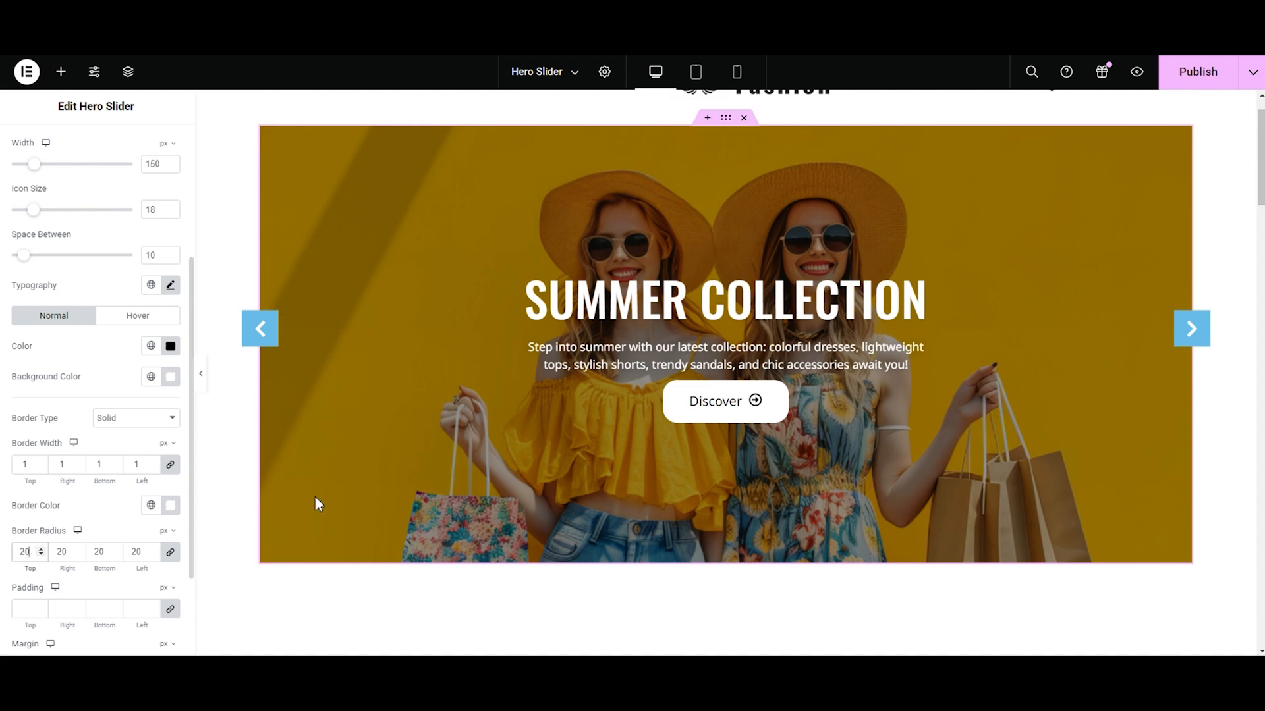
# Step: Try 50 px and 60 px border radii on all corners of the primary button
pyautogui.press('BackSpace')
pyautogui.press('BackSpace')
pyautogui.write('50')
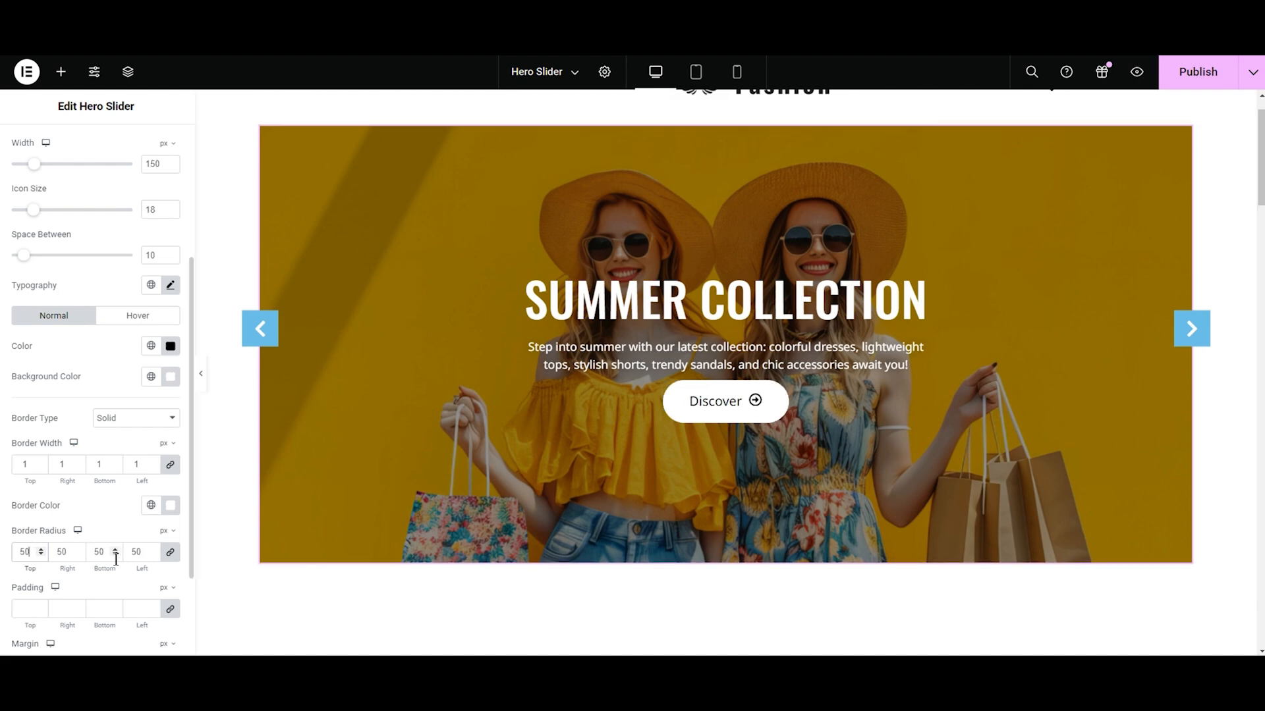
pyautogui.press('BackSpace')
pyautogui.write('6')
# Step: Try unlinked corners on the primary button with the right and left border radii at 0 px, and link the values again
pyautogui.click(171, 555)
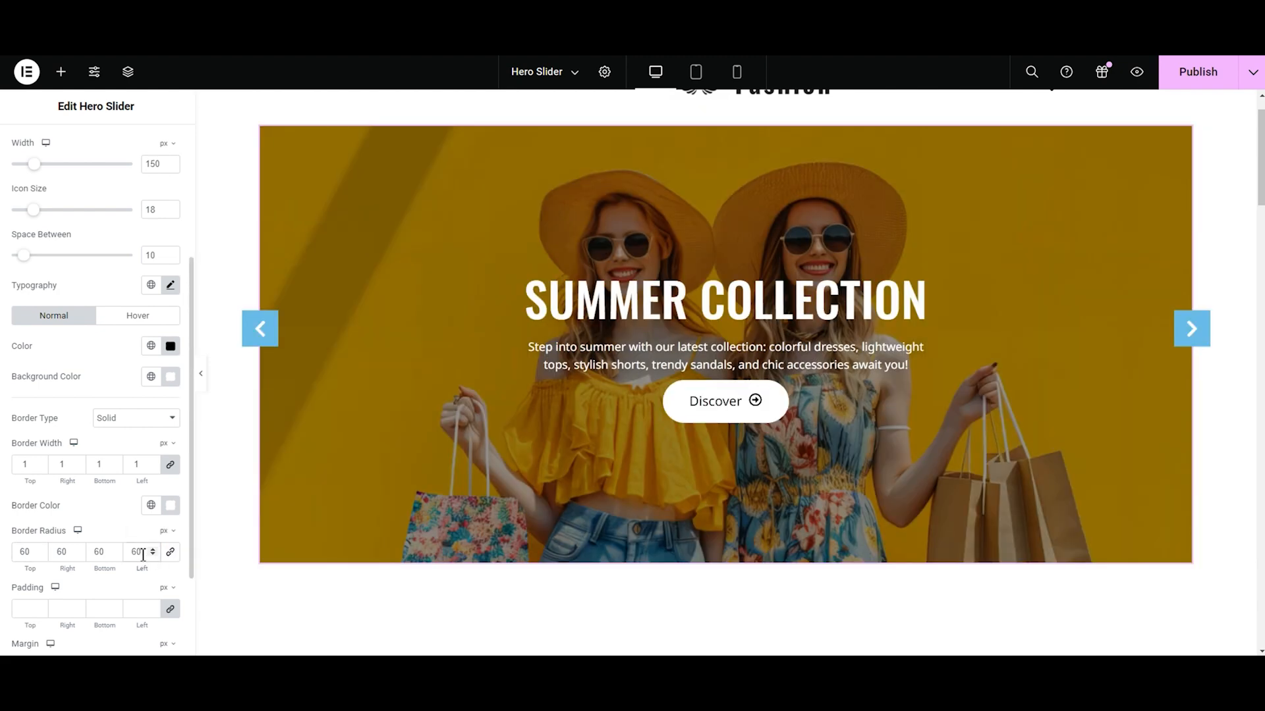
pyautogui.doubleClick(143, 555)
pyautogui.write('0')
pyautogui.click(72, 555)
pyautogui.press('BackSpace')
pyautogui.press('BackSpace')
pyautogui.write('0')
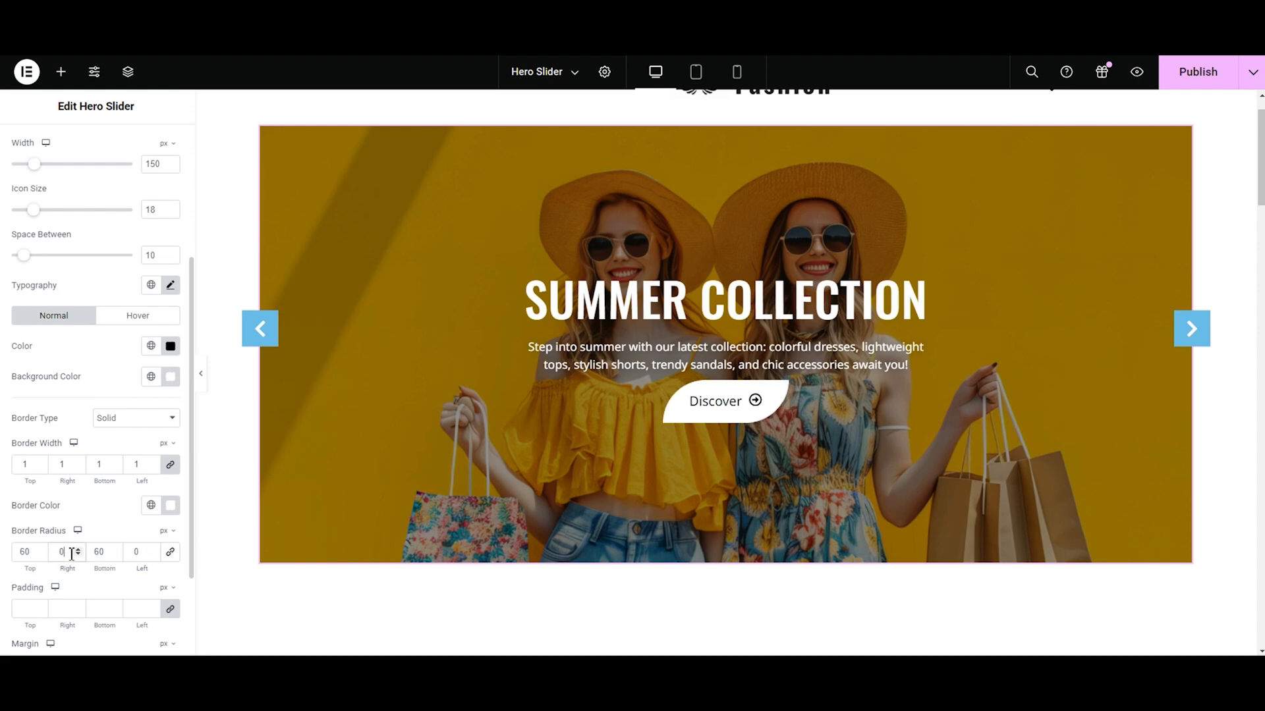
pyautogui.click(173, 555)
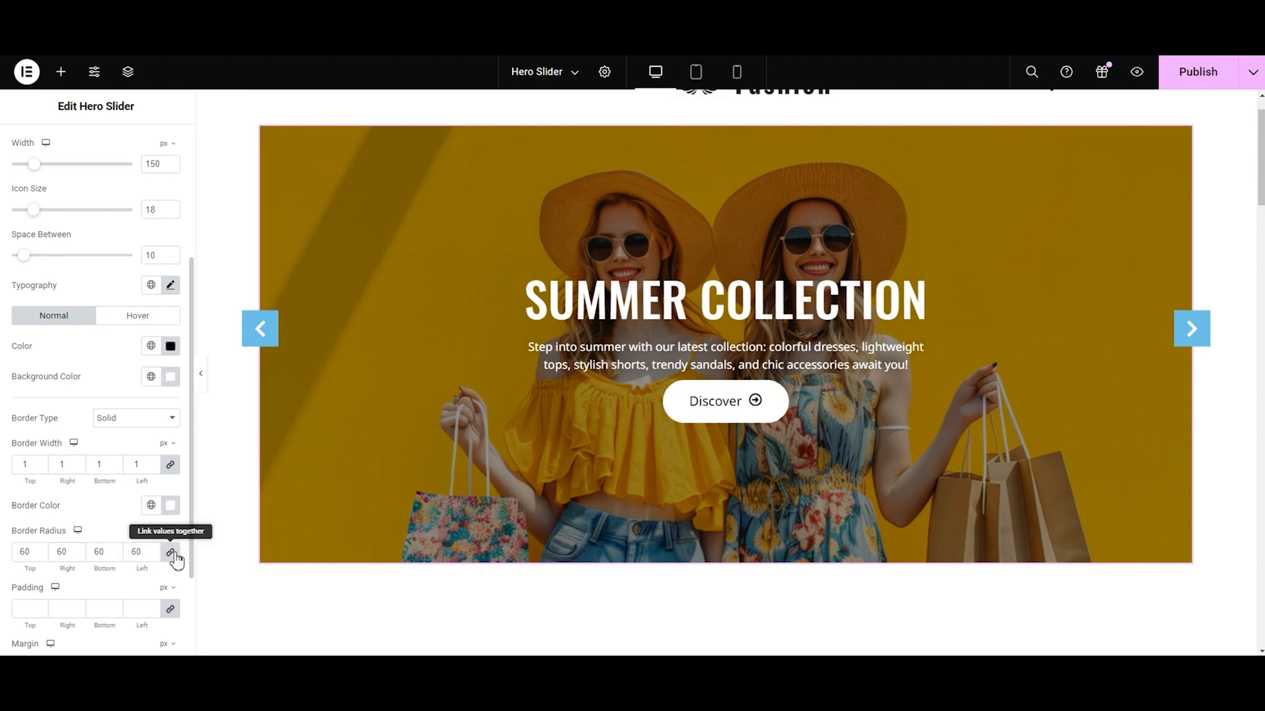
# Step: Set the primary button's border radius to 10 px on all corners
pyautogui.click(135, 553)
pyautogui.press('BackSpace')
pyautogui.write('1')
# Step: Set the primary button's padding to 6 px and its margin to 3 px on all sides
pyautogui.scroll(-2, 170, 566)
pyautogui.click(20, 481)
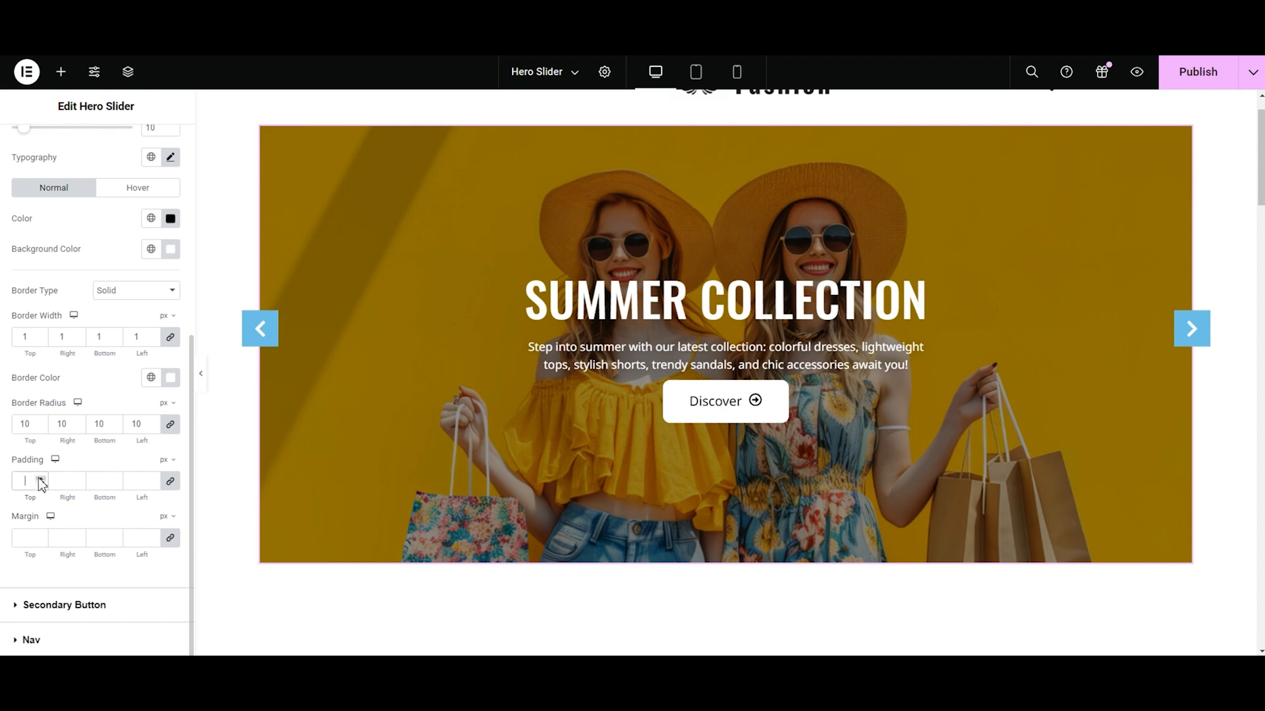
pyautogui.write('2')
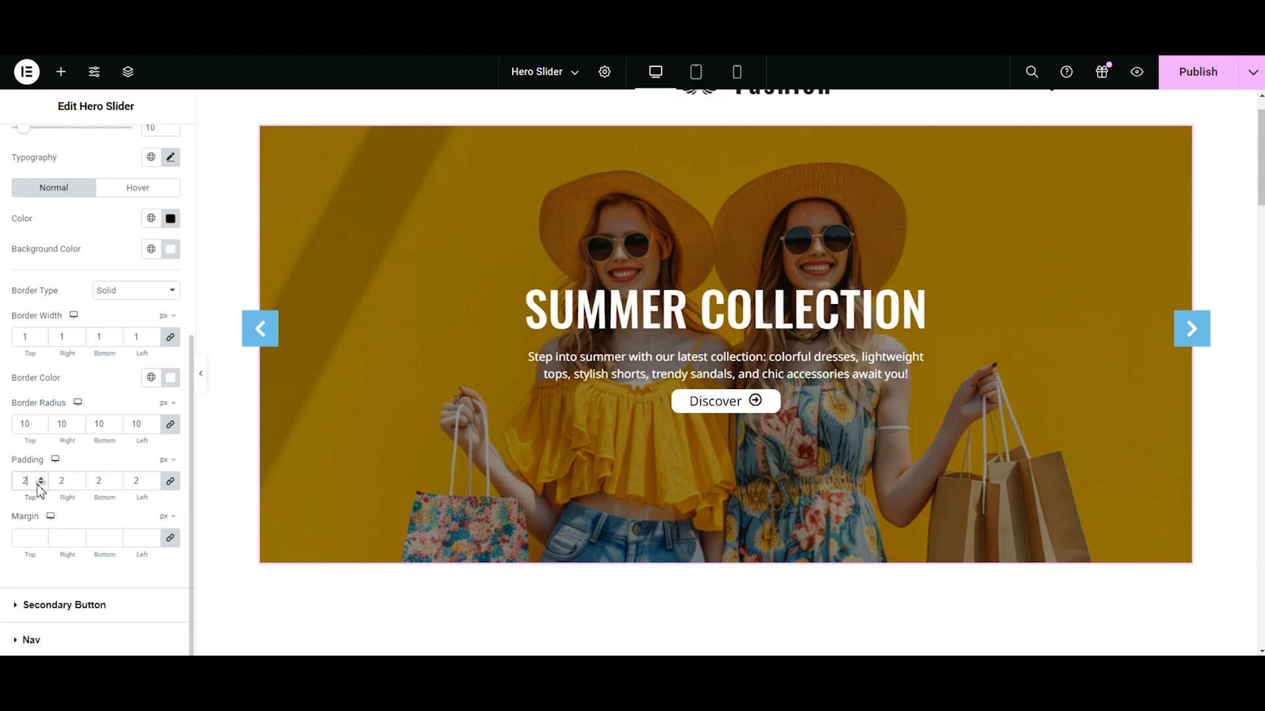
pyautogui.doubleClick(41, 486)
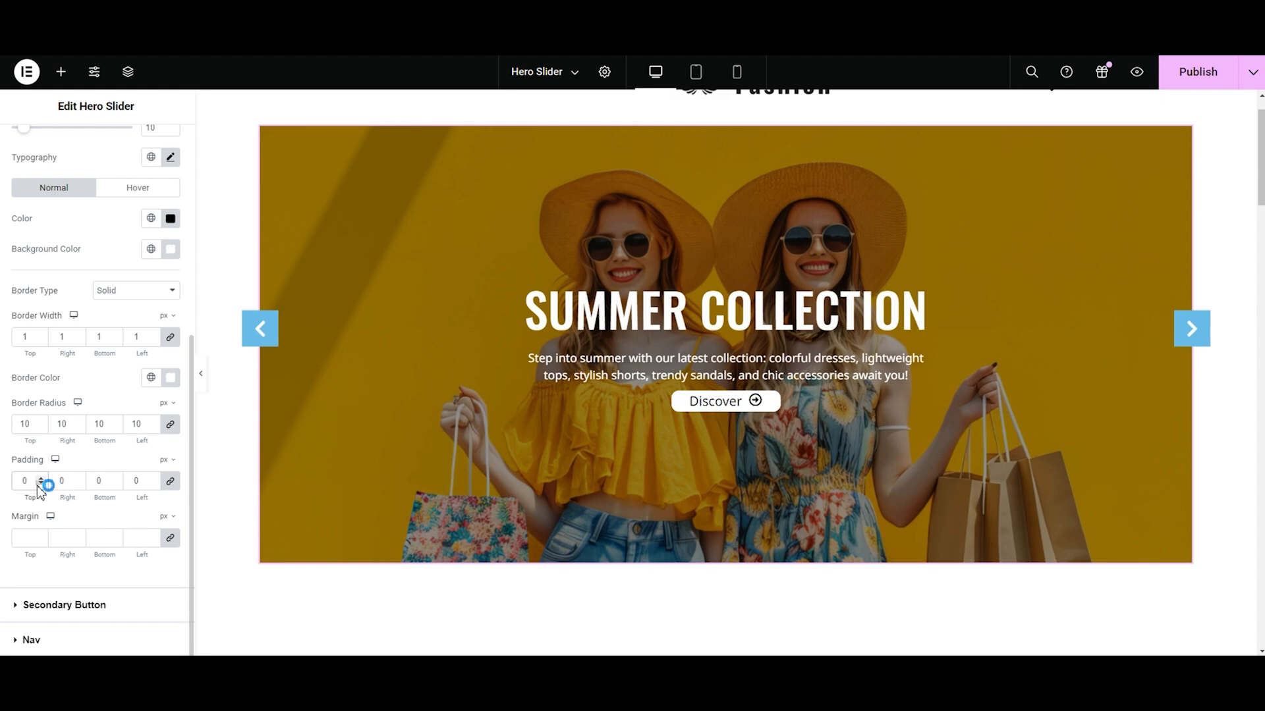
pyautogui.write('5')
pyautogui.press('BackSpace')
pyautogui.write('6')
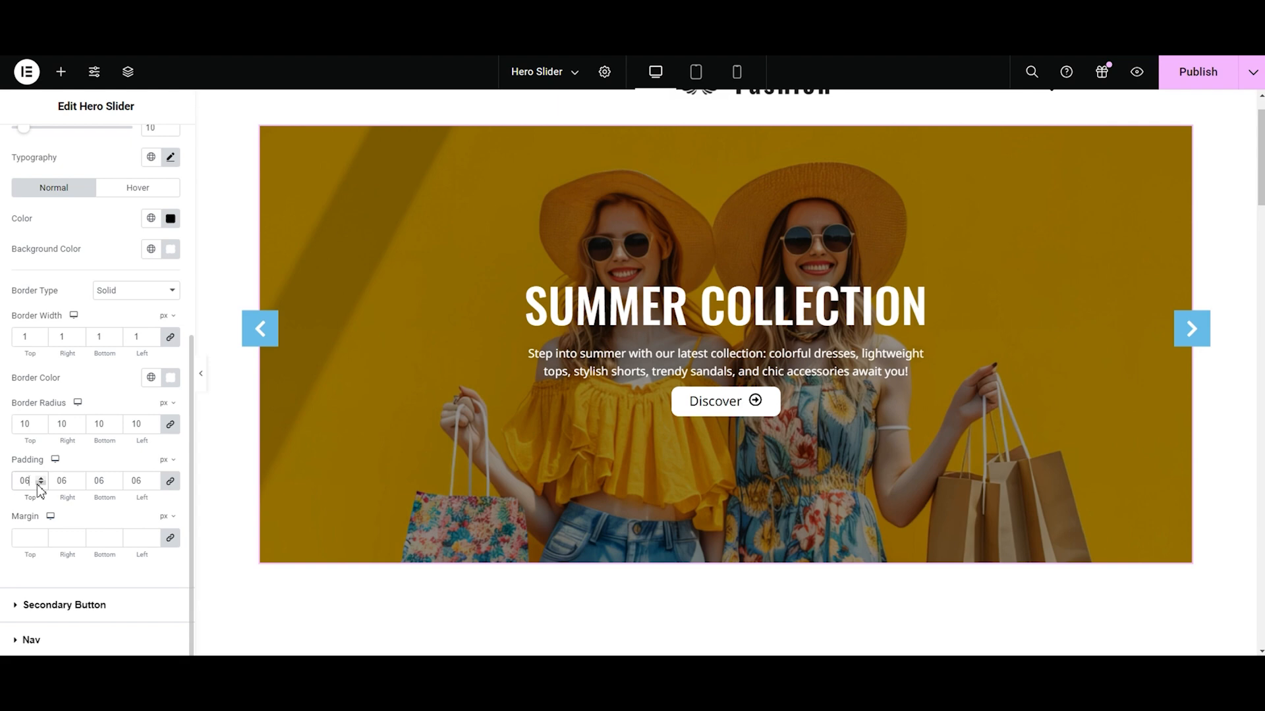
pyautogui.click(33, 545)
pyautogui.write('3')
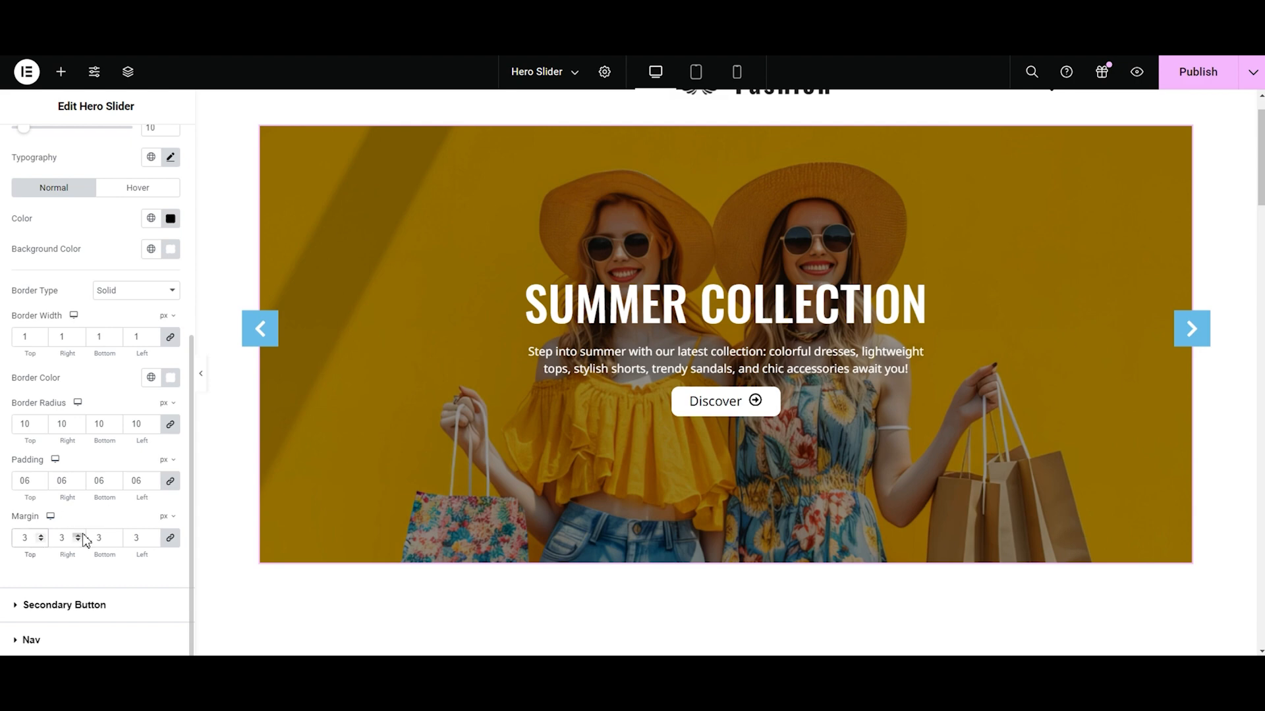
pyautogui.scroll(3, 5, 329)
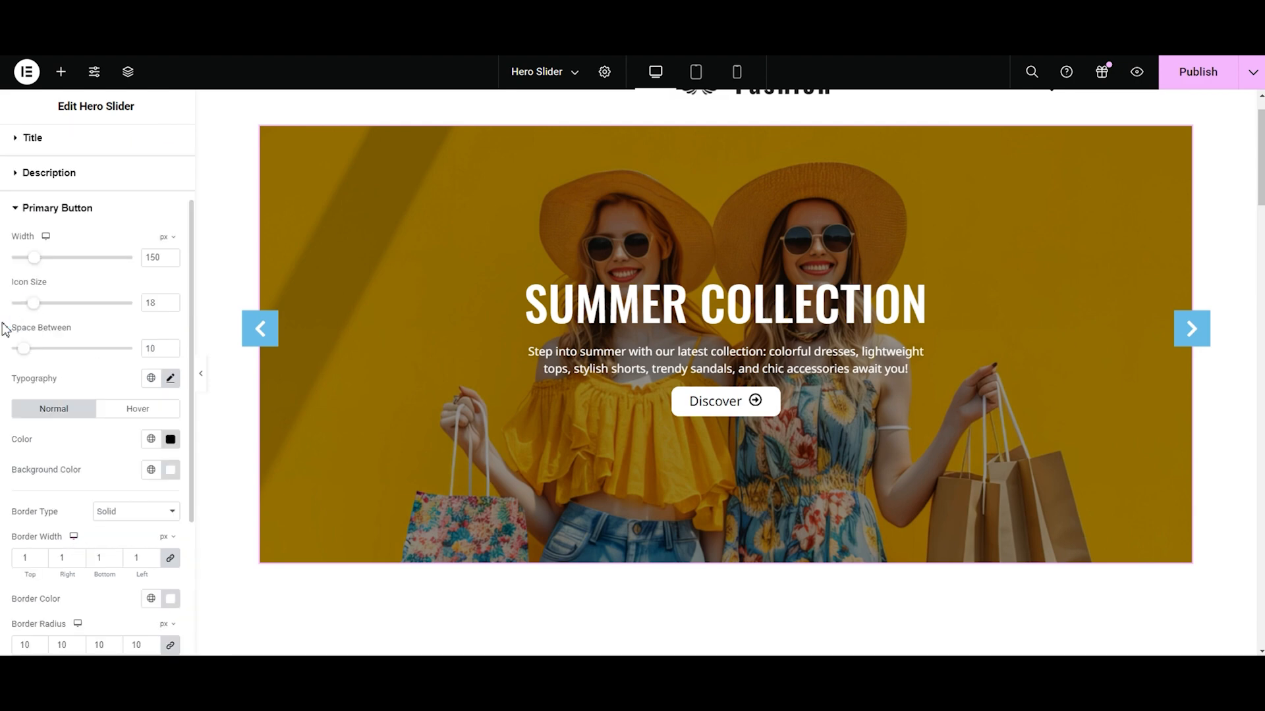
pyautogui.click(38, 221)
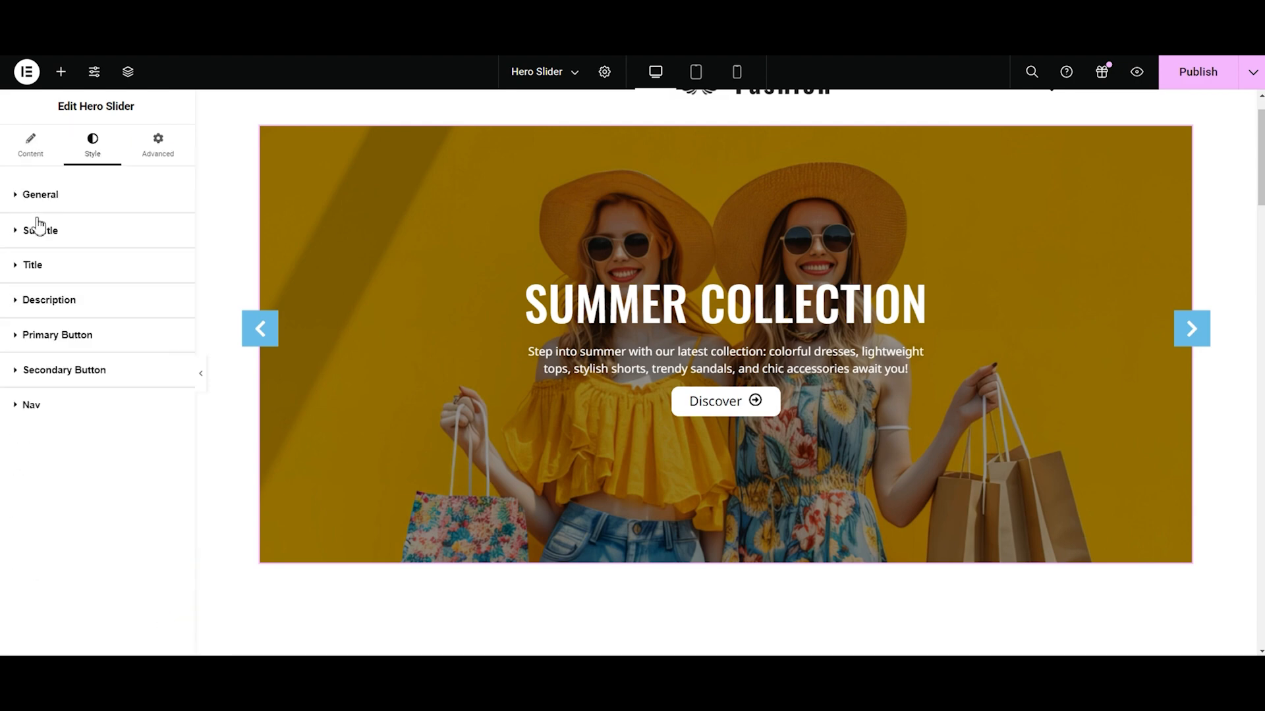
pyautogui.click(35, 381)
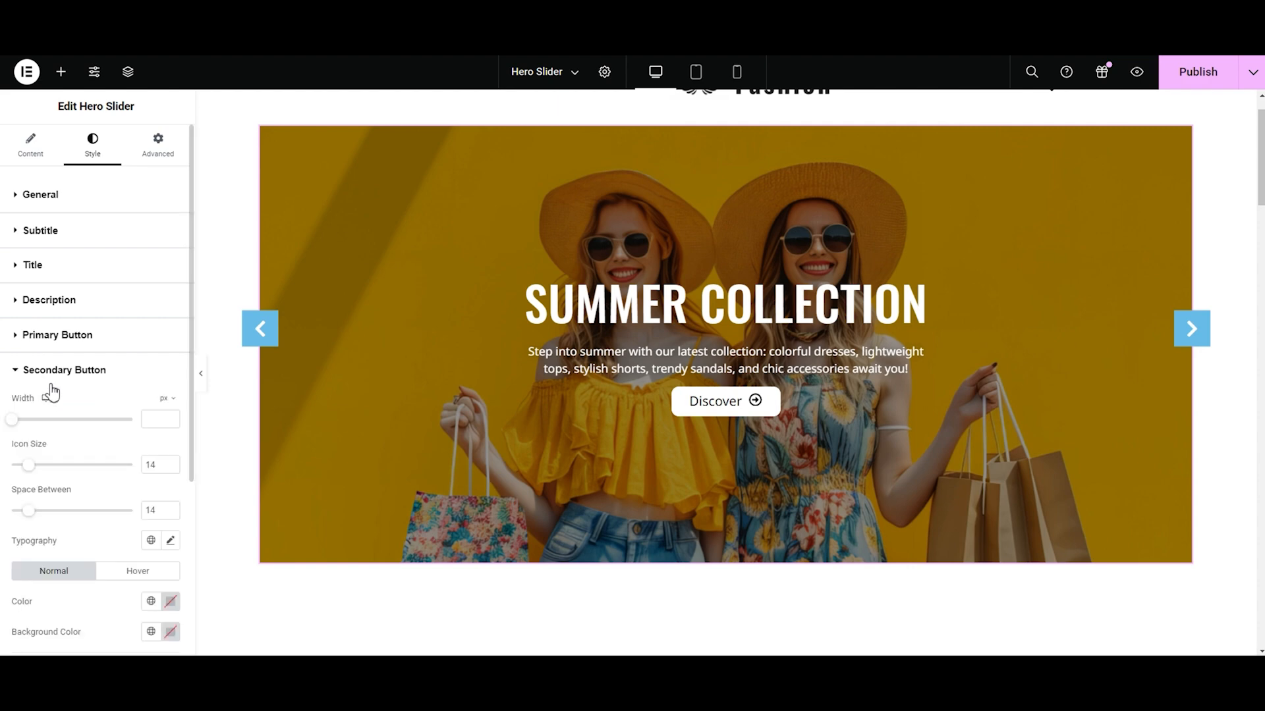
pyautogui.click(49, 386)
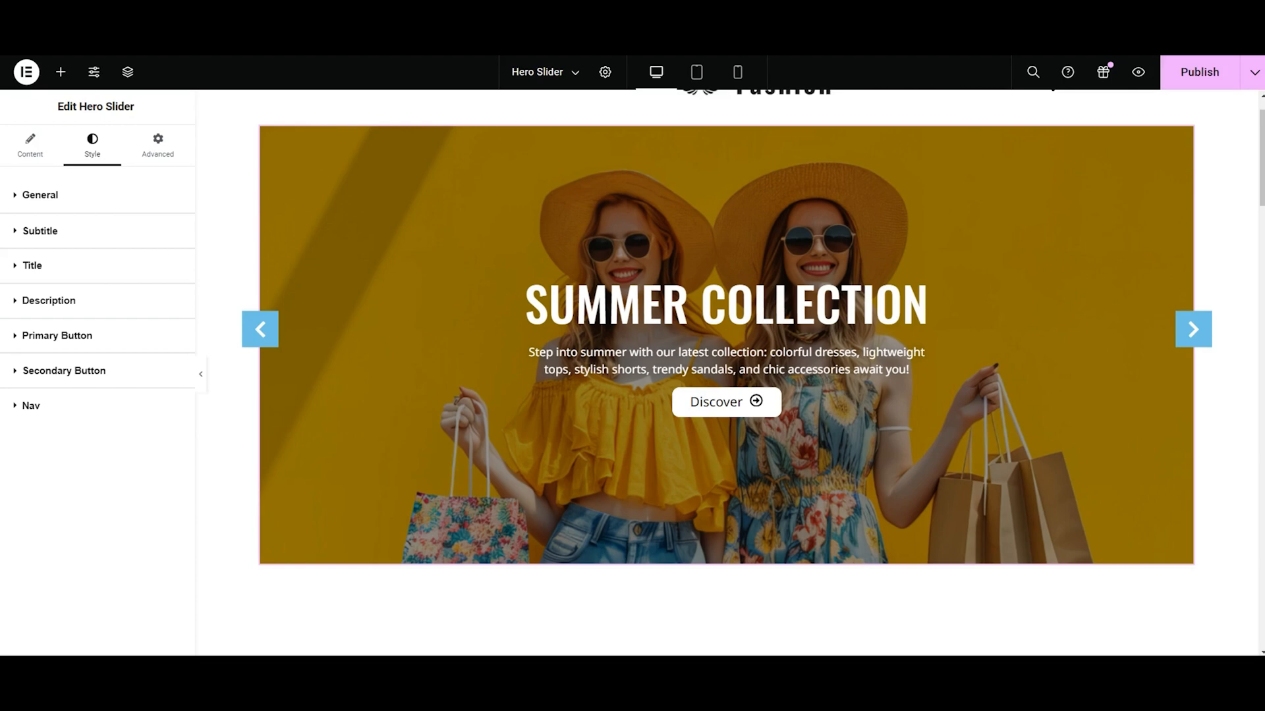
# Step: Set the primary button's text color to white for its hover state
pyautogui.click(36, 343)
pyautogui.scroll(-5, 37, 342)
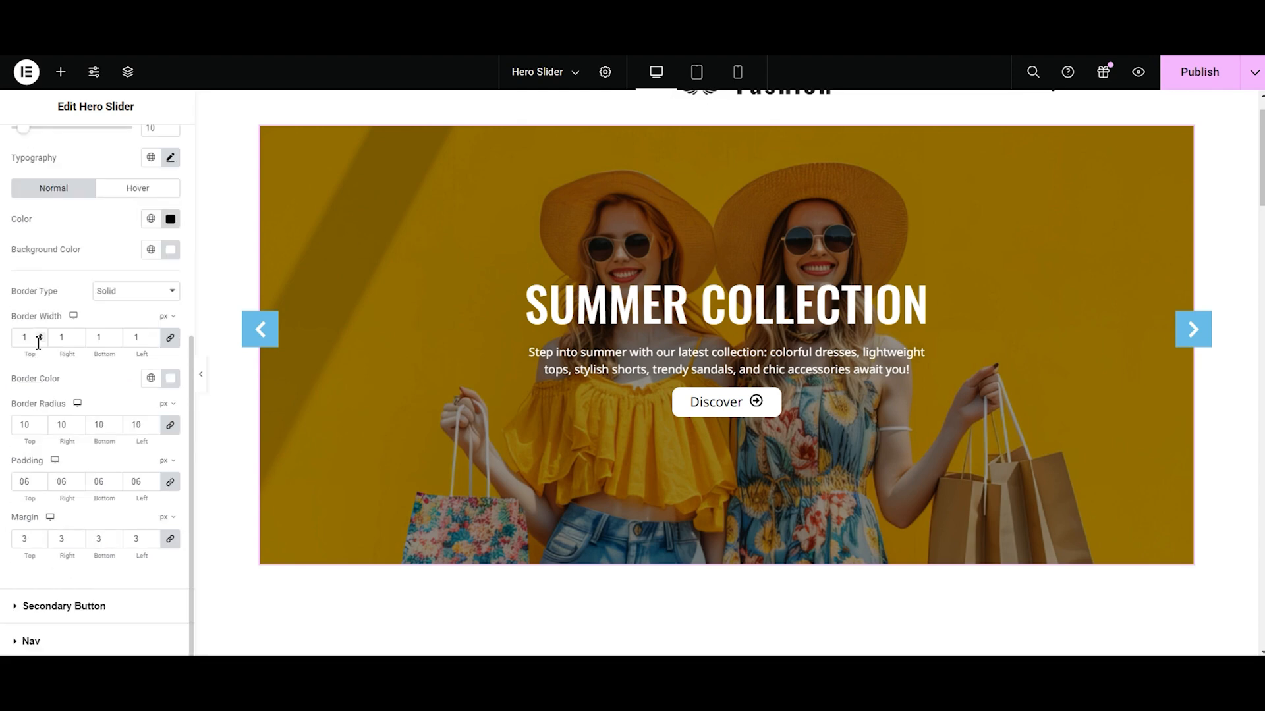
pyautogui.click(116, 197)
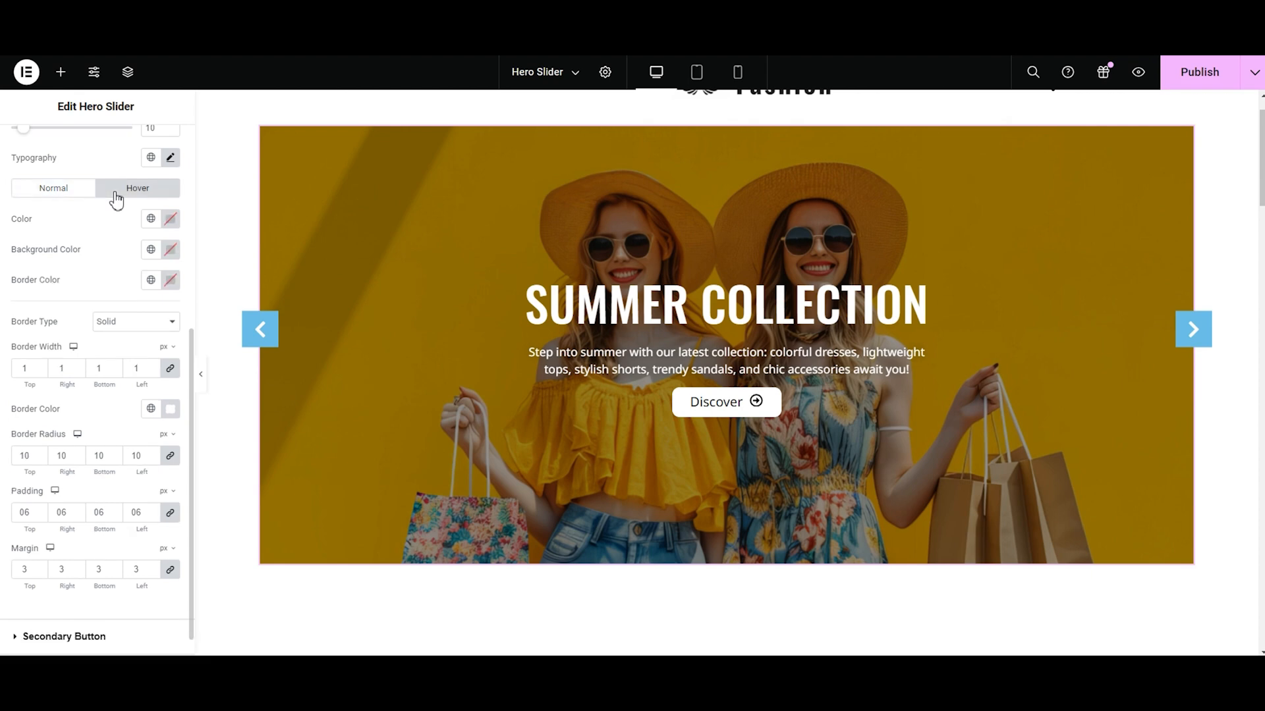
pyautogui.click(172, 220)
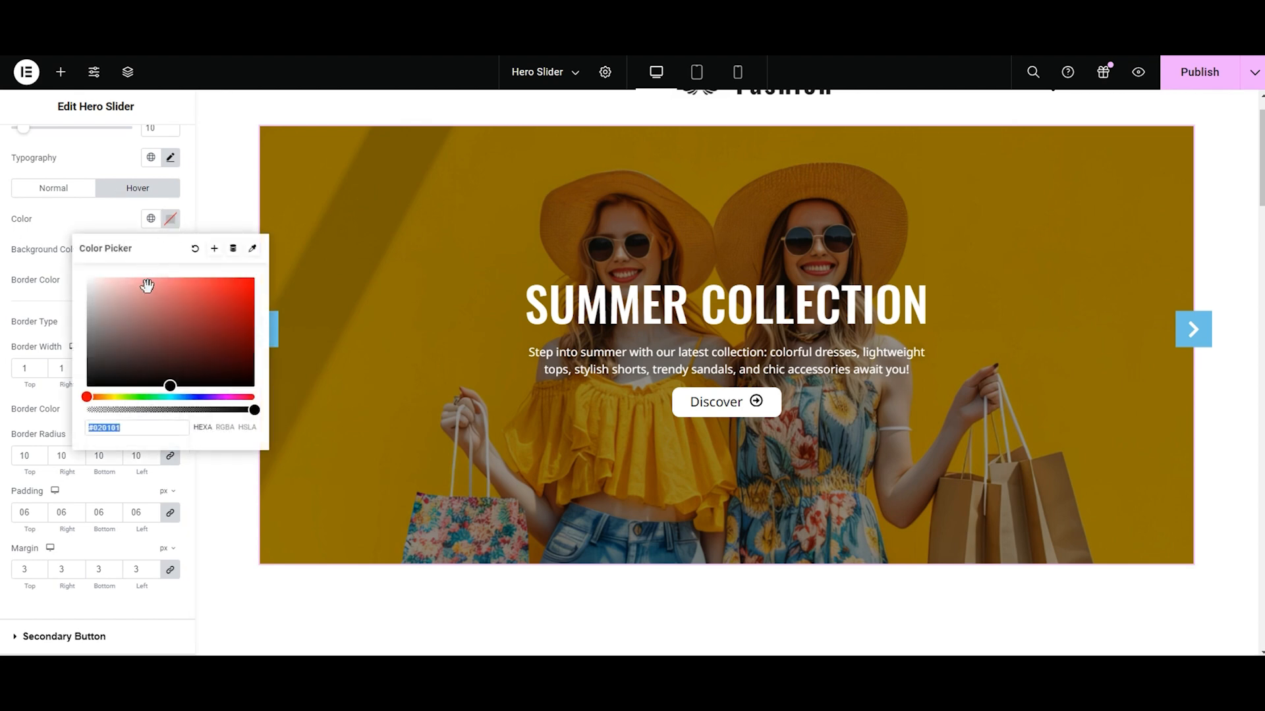
pyautogui.click(170, 386)
pyautogui.click(41, 264)
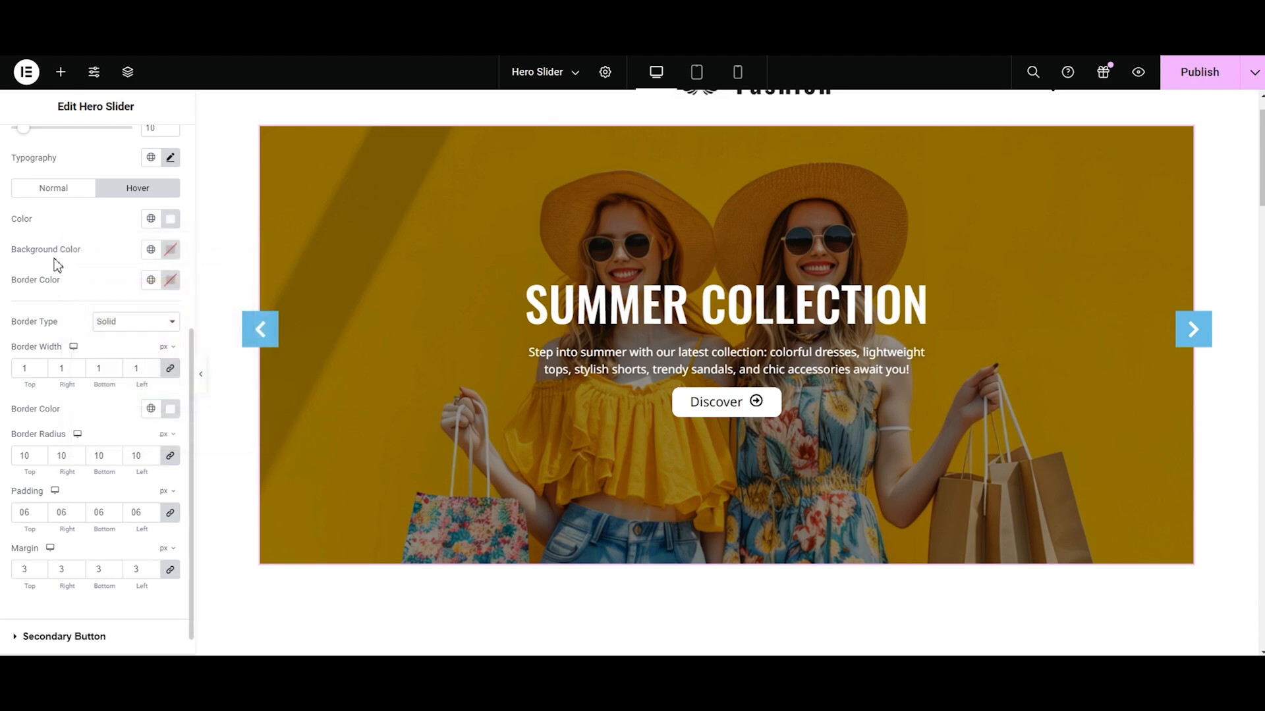
# Step: Give the primary button's hover state a mostly transparent black background and a white border color, #FFFFFF
pyautogui.click(169, 251)
pyautogui.click(172, 417)
pyautogui.moveTo(255, 441); pyautogui.dragTo(109, 440)
pyautogui.click(172, 282)
pyautogui.click(172, 282)
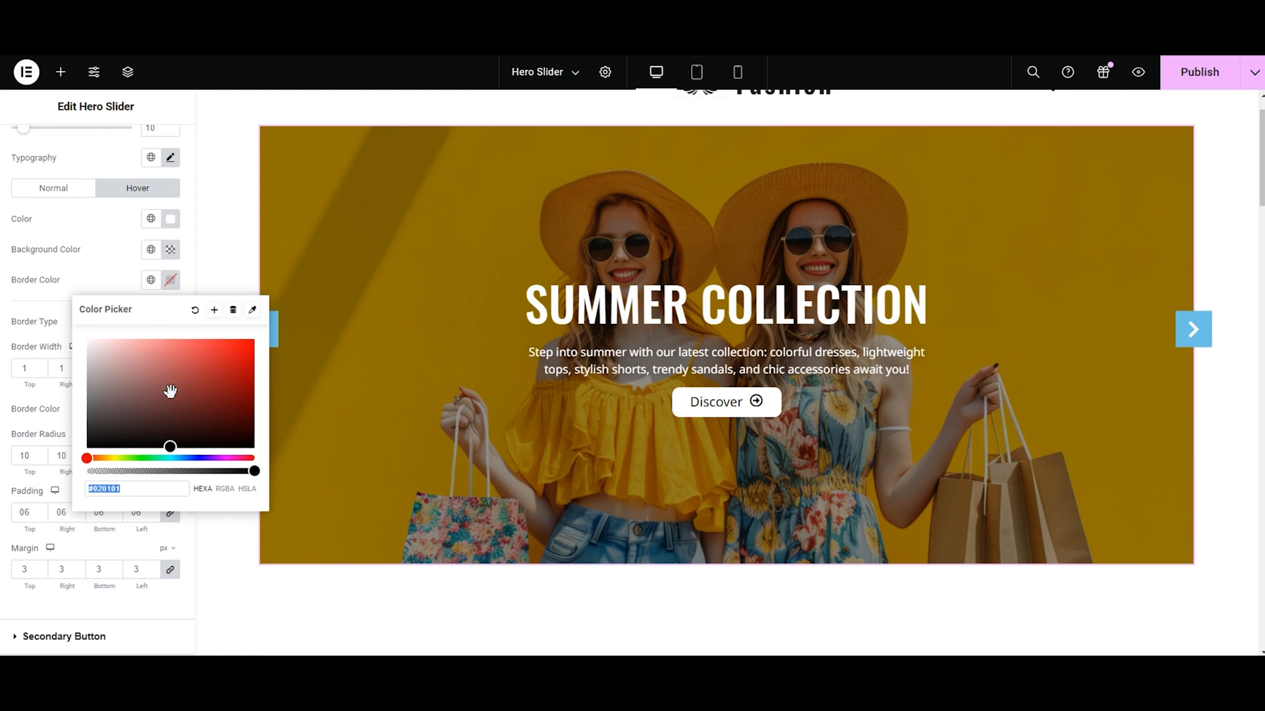
pyautogui.write('#FFFFFF')
pyautogui.click(69, 282)
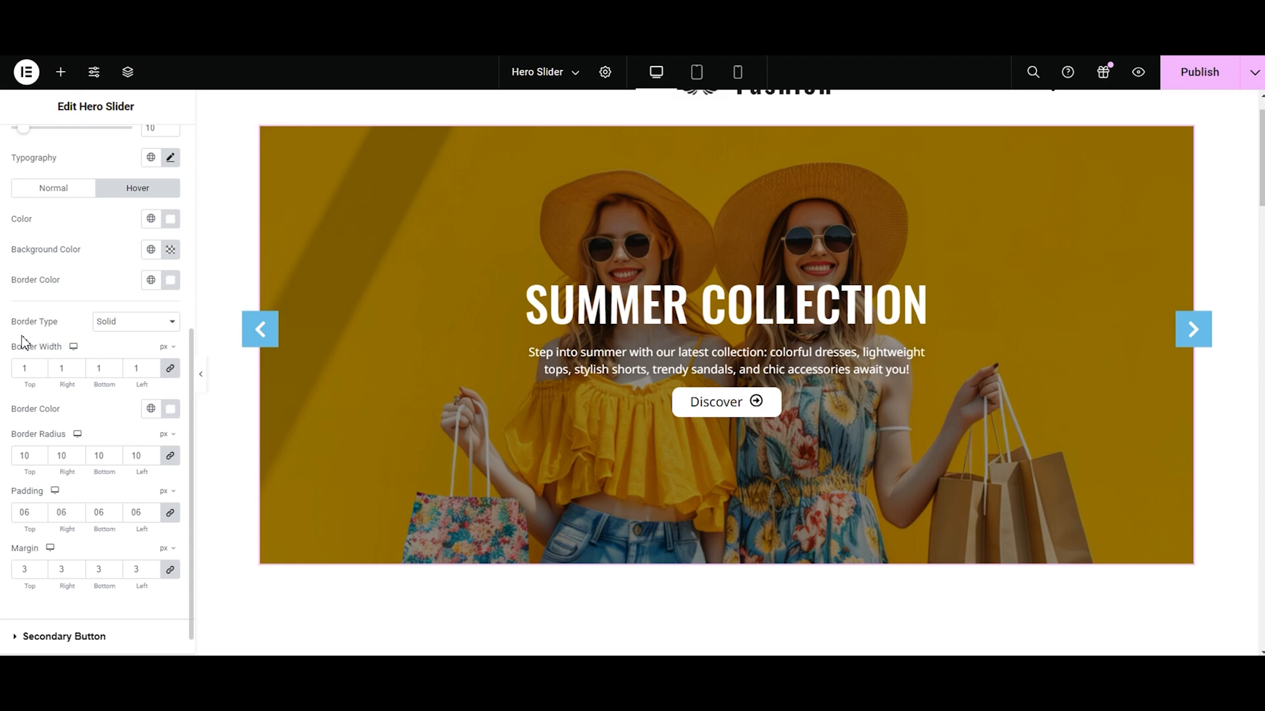
pyautogui.scroll(10, 17, 322)
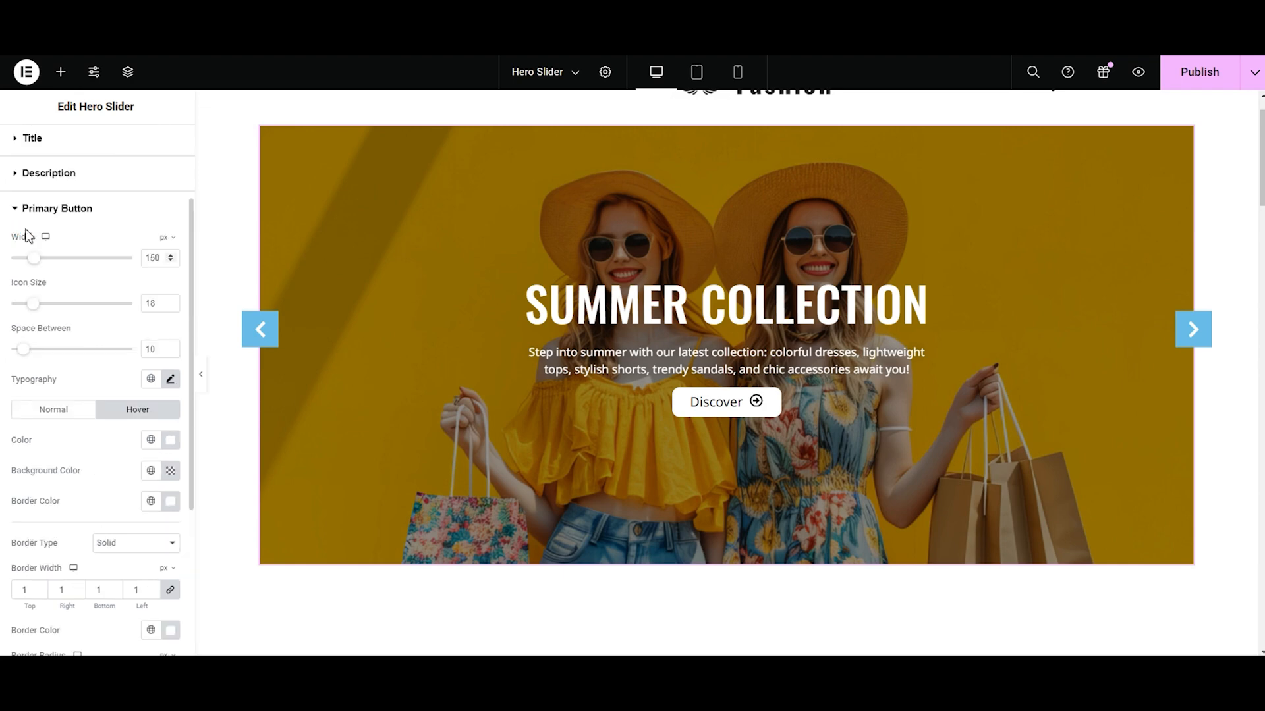
pyautogui.click(28, 210)
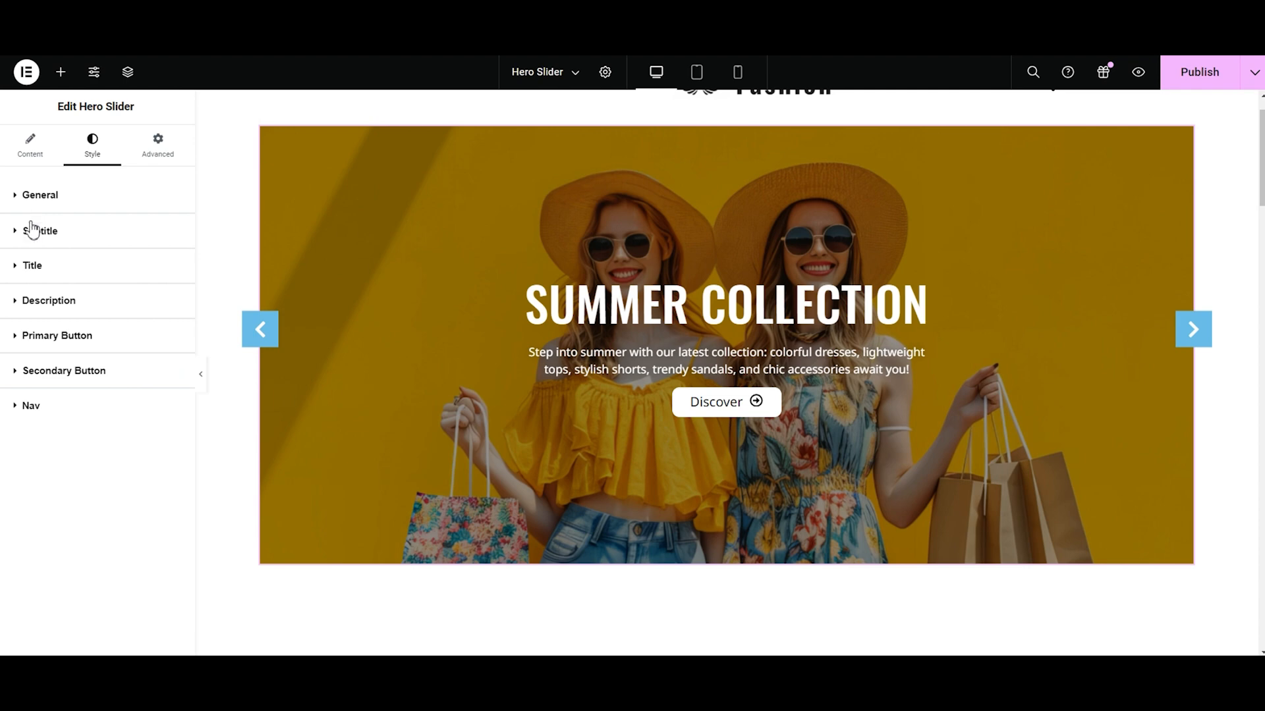
# Step: Try the Style 2 through Style 7 layouts for the slider's navigation arrows and set the layout back to Style 1
pyautogui.click(33, 413)
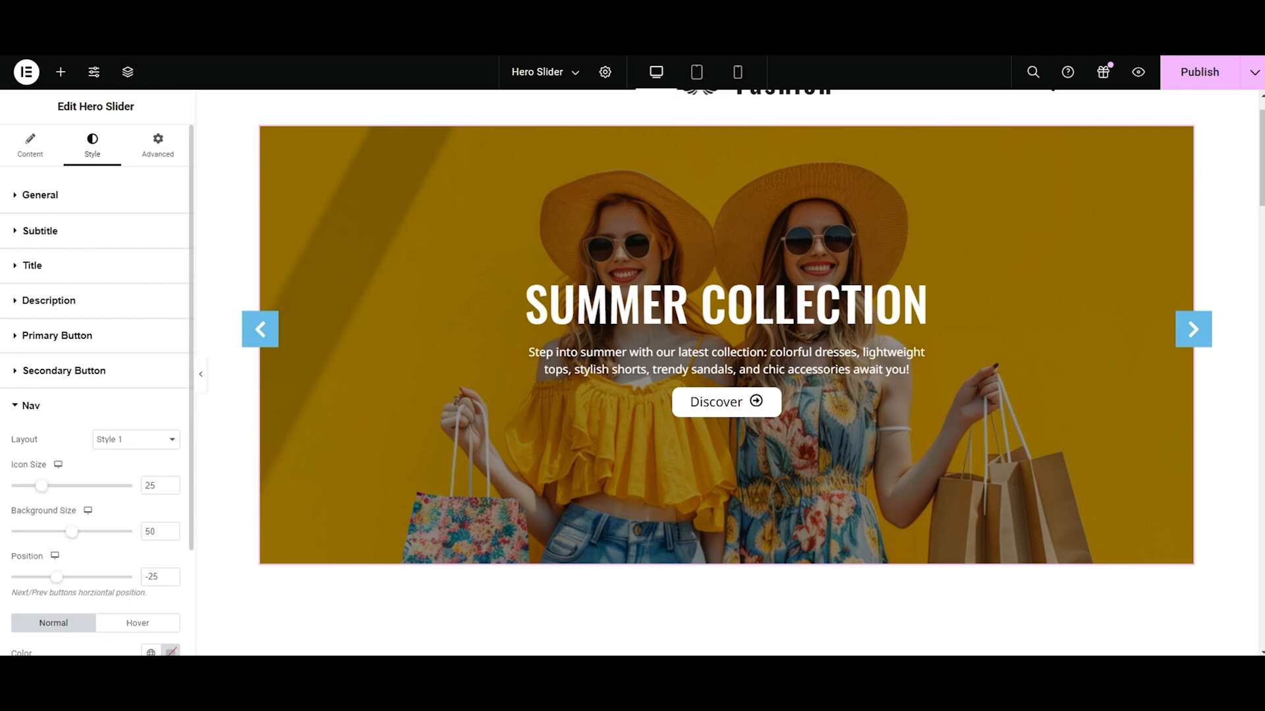
pyautogui.click(109, 440)
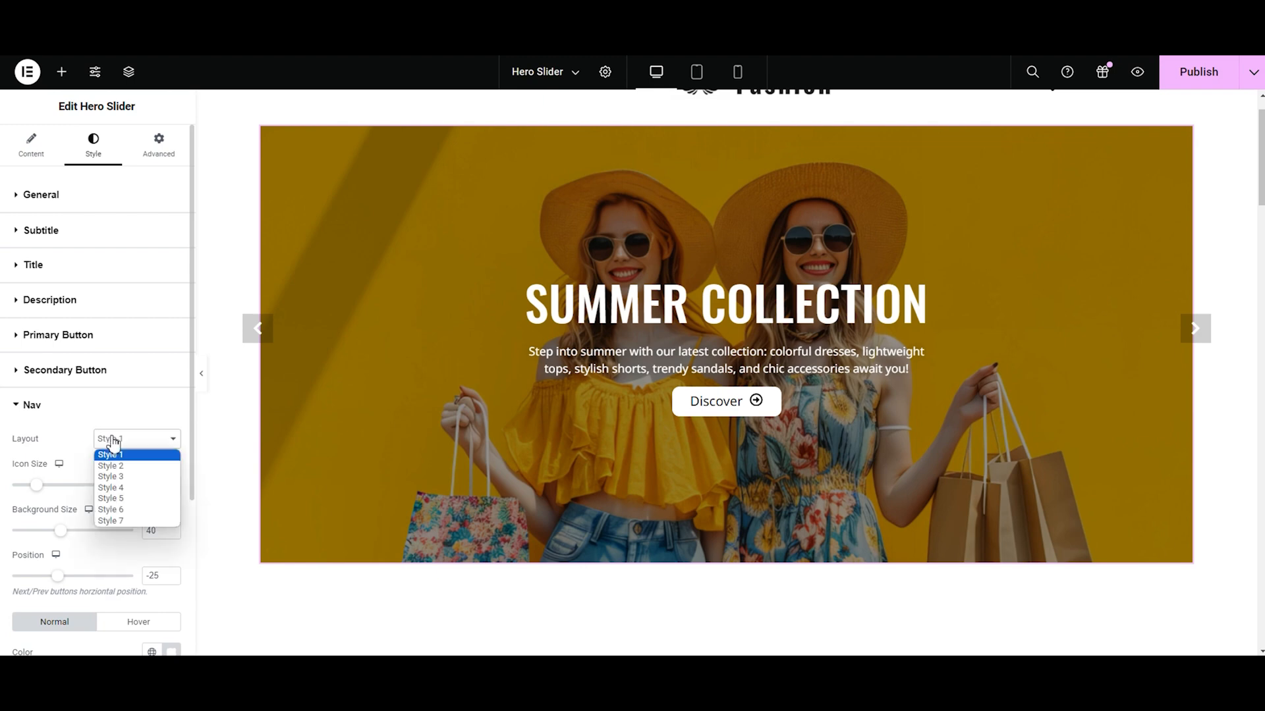
pyautogui.click(120, 466)
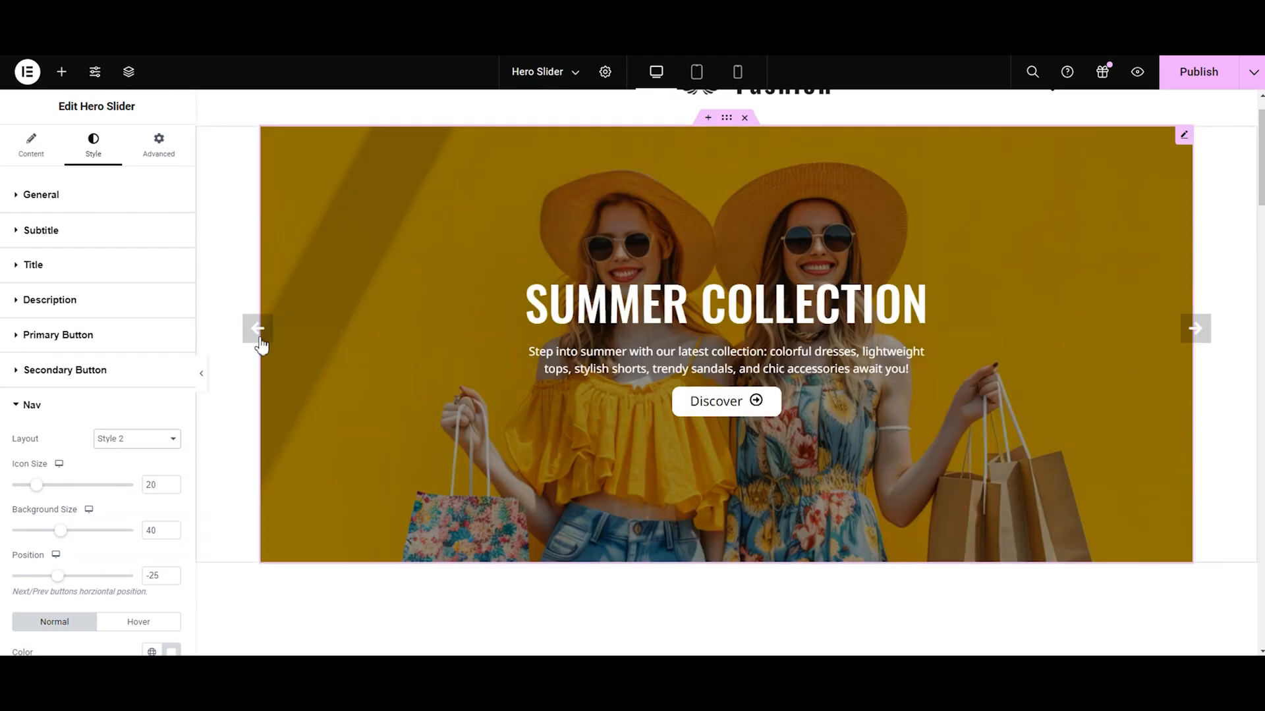
pyautogui.click(137, 442)
pyautogui.click(135, 482)
pyautogui.click(137, 452)
pyautogui.click(140, 495)
pyautogui.click(132, 446)
pyautogui.click(136, 507)
pyautogui.click(137, 439)
pyautogui.click(132, 519)
pyautogui.click(138, 440)
pyautogui.click(136, 531)
pyautogui.click(138, 440)
pyautogui.click(128, 456)
# Step: Set the navigation arrows' icon size to 20
pyautogui.scroll(-2, 12, 347)
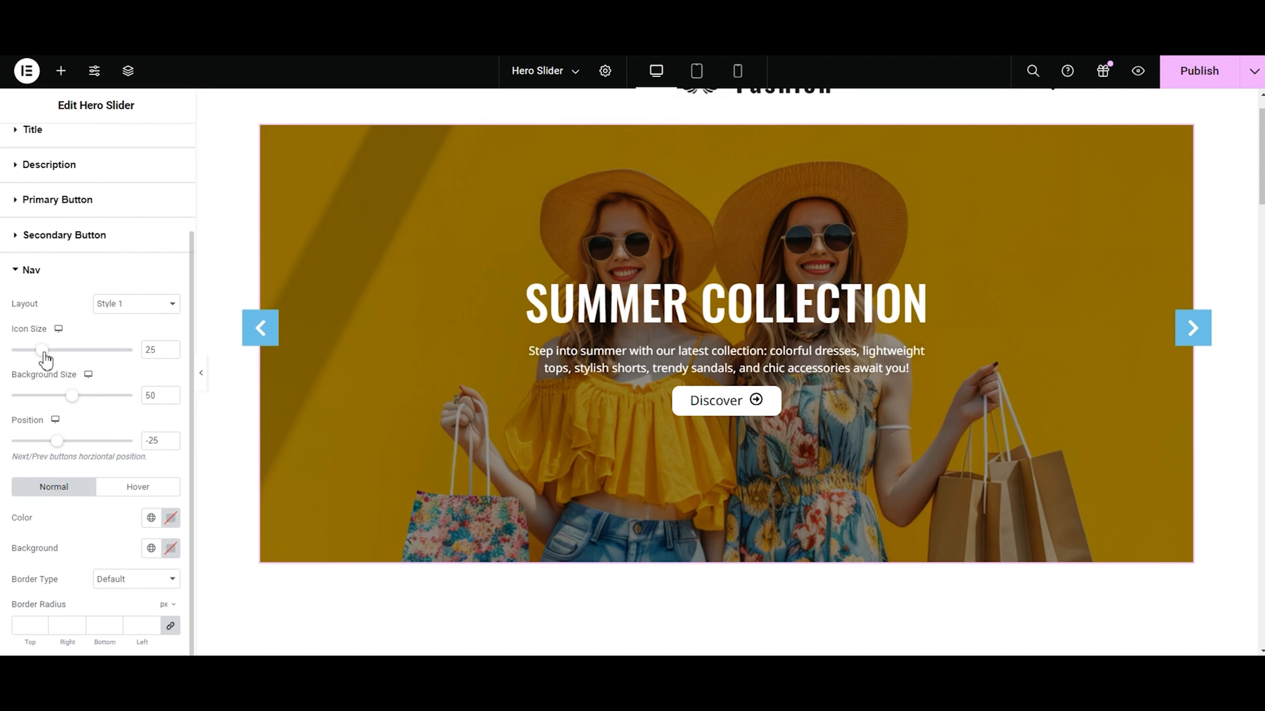
pyautogui.moveTo(46, 358)
pyautogui.mouseDown()
pyautogui.moveTo(63, 361)
pyautogui.moveTo(53, 362)
pyautogui.mouseUp()
pyautogui.doubleClick(161, 350)
pyautogui.write('15')
pyautogui.press('Up')
pyautogui.press('Up')
pyautogui.press('Up')
pyautogui.press('Up')
pyautogui.press('Up')
# Step: Set the navigation arrows' background size to 40
pyautogui.click(157, 394)
pyautogui.doubleClick(159, 394)
pyautogui.write('40')
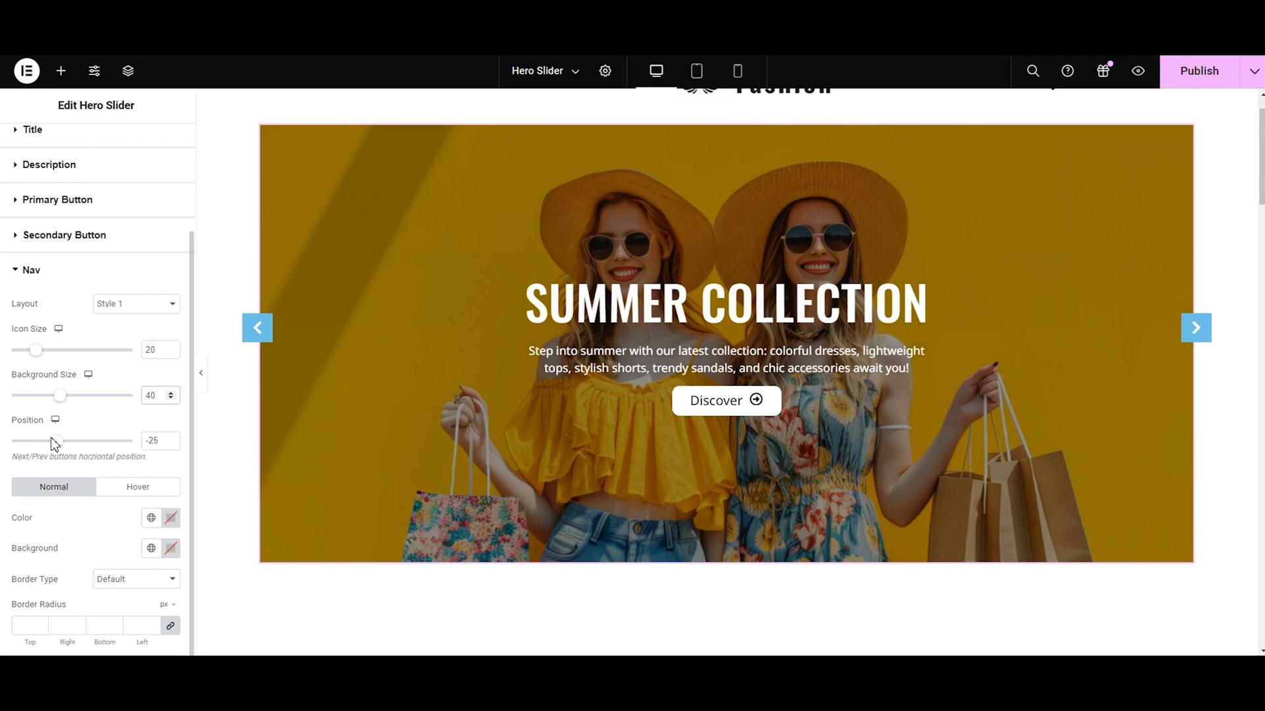
# Step: Try a horizontal position of 9 for the navigation arrows and set it back to -25
pyautogui.moveTo(60, 446)
pyautogui.mouseDown()
pyautogui.moveTo(88, 446)
pyautogui.moveTo(45, 445)
pyautogui.moveTo(80, 450)
pyautogui.mouseUp()
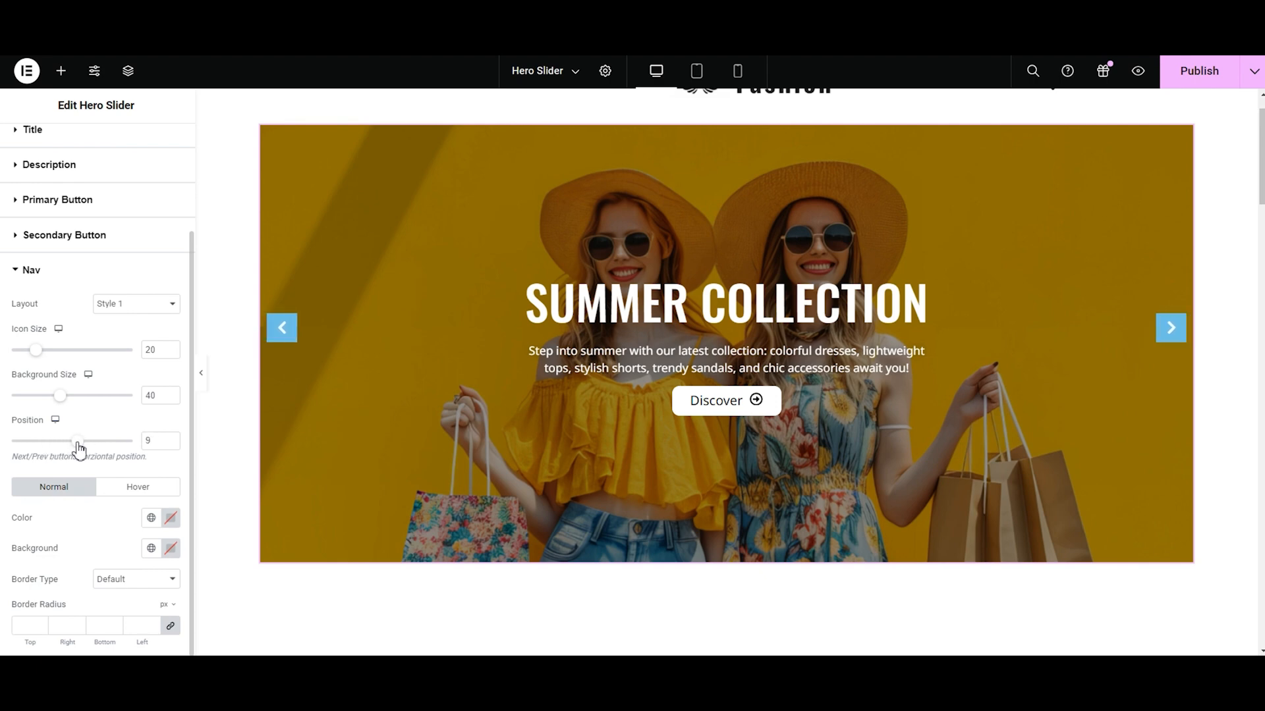
pyautogui.click(153, 443)
pyautogui.press('BackSpace')
pyautogui.write('-25')
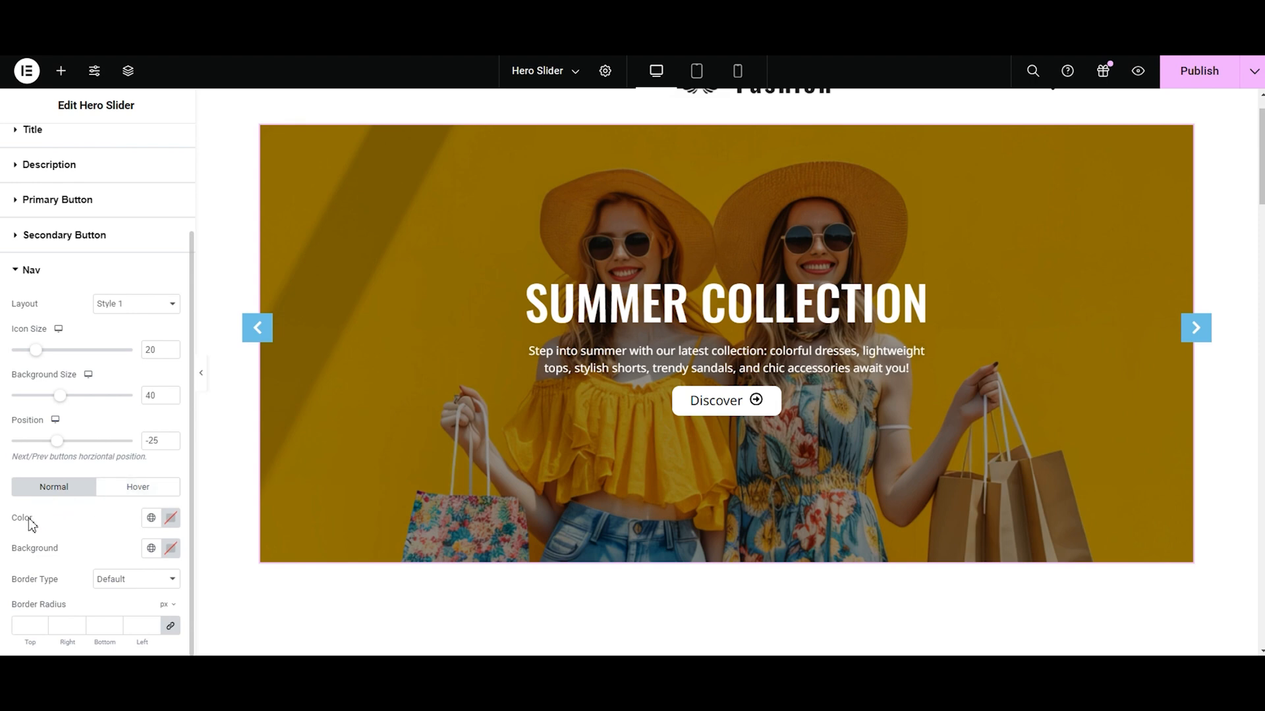
# Step: Set the navigation arrows' color to white and their background to a mostly transparent black, #0000002E
pyautogui.click(170, 518)
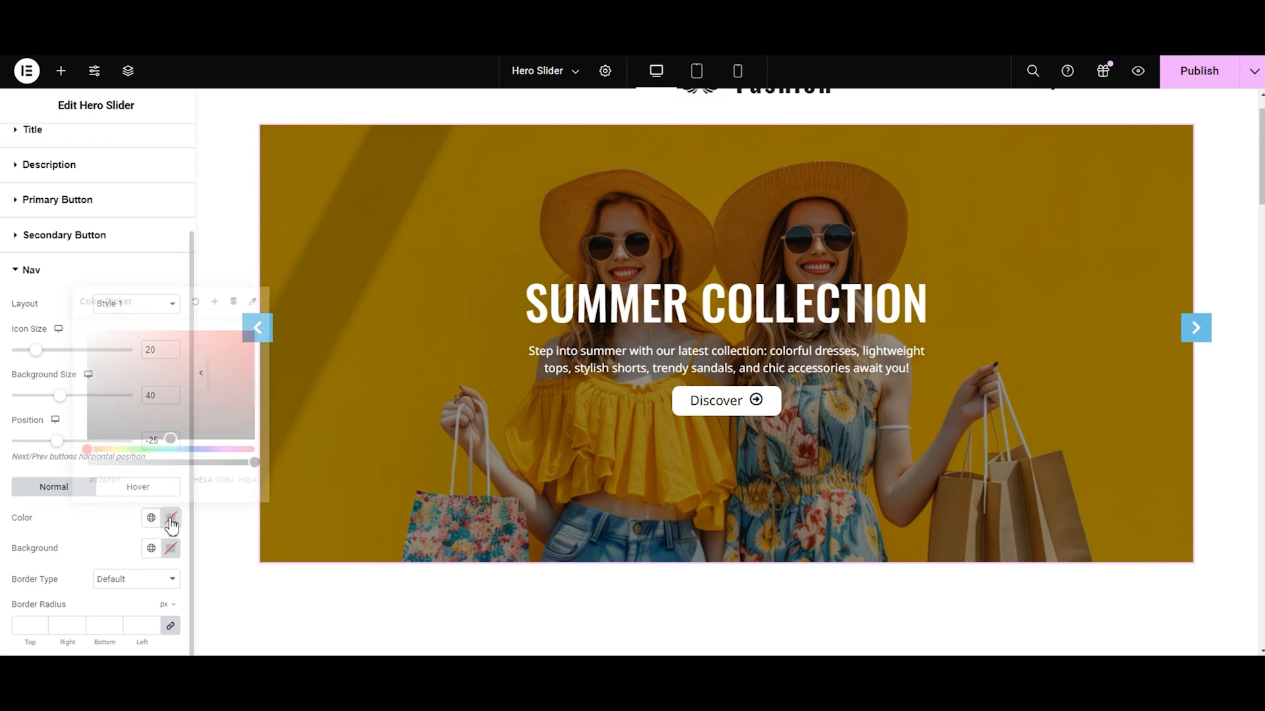
pyautogui.moveTo(178, 436); pyautogui.dragTo(88, 331)
pyautogui.click(68, 525)
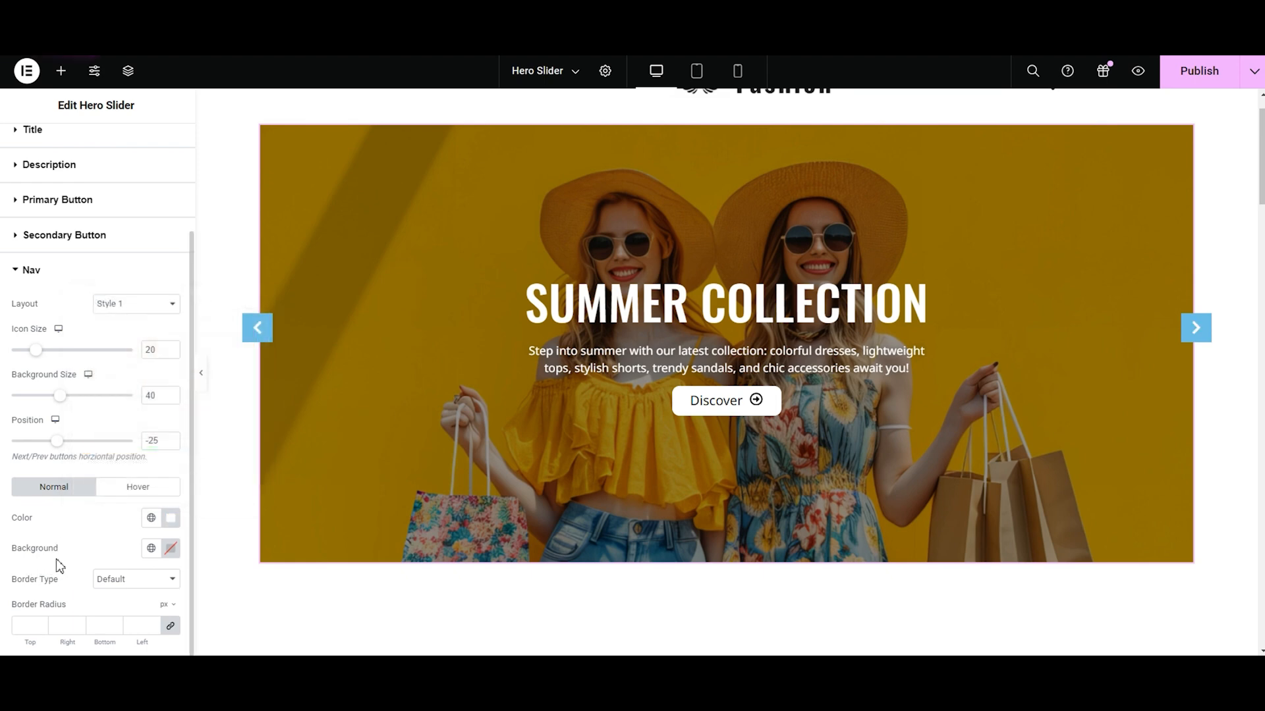
pyautogui.click(171, 549)
pyautogui.click(170, 469)
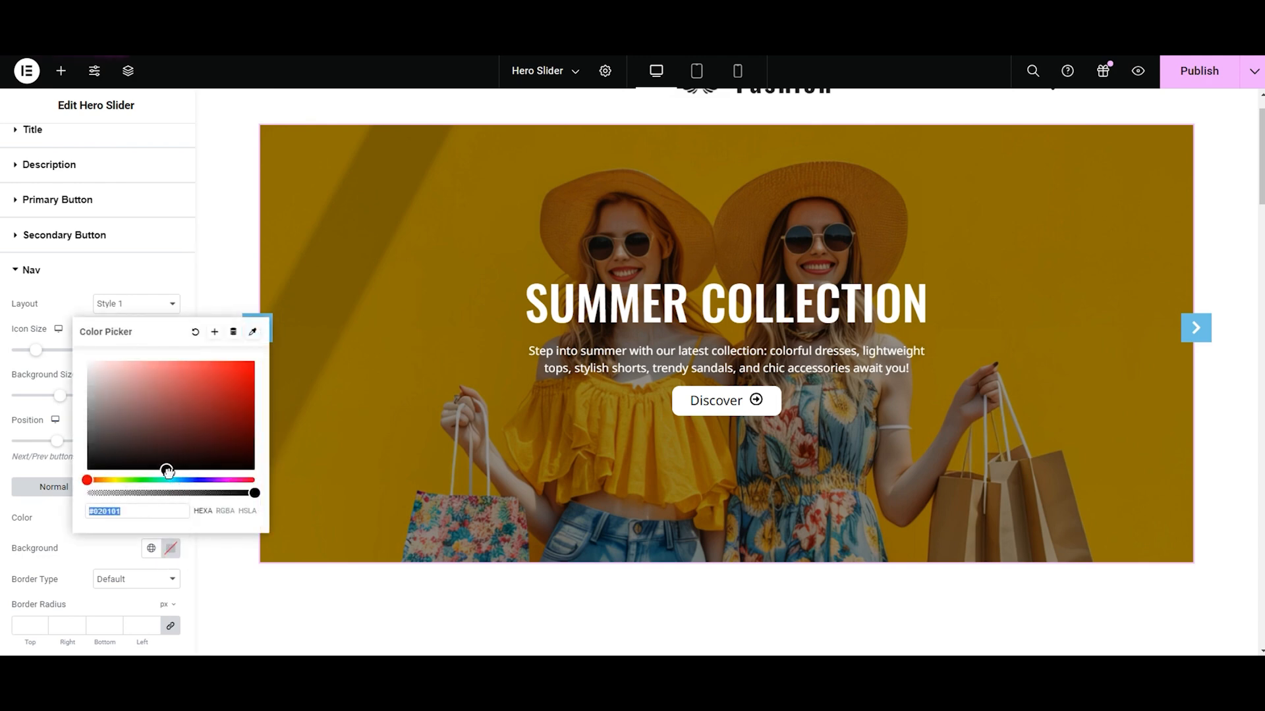
pyautogui.moveTo(254, 493); pyautogui.dragTo(117, 493)
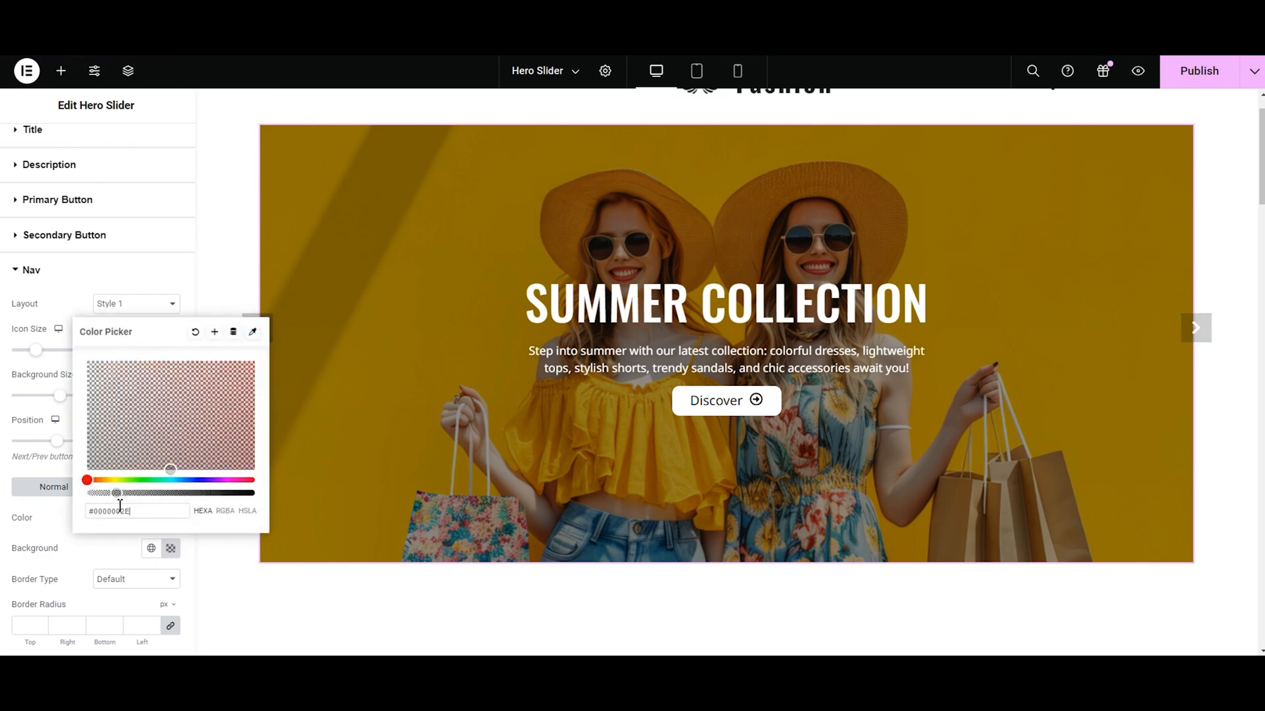
pyautogui.click(99, 535)
# Step: Set the navigation arrows' border type to Solid and the border width to 1 px on all sides
pyautogui.click(109, 585)
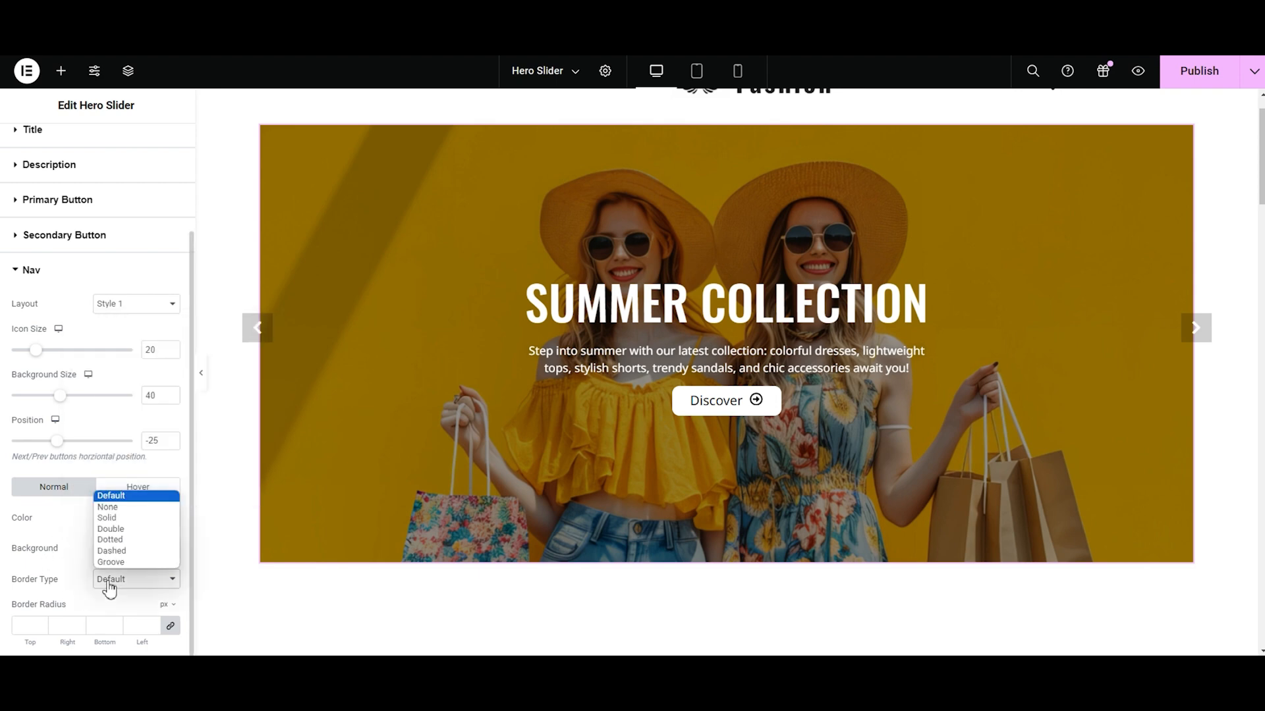
pyautogui.click(120, 519)
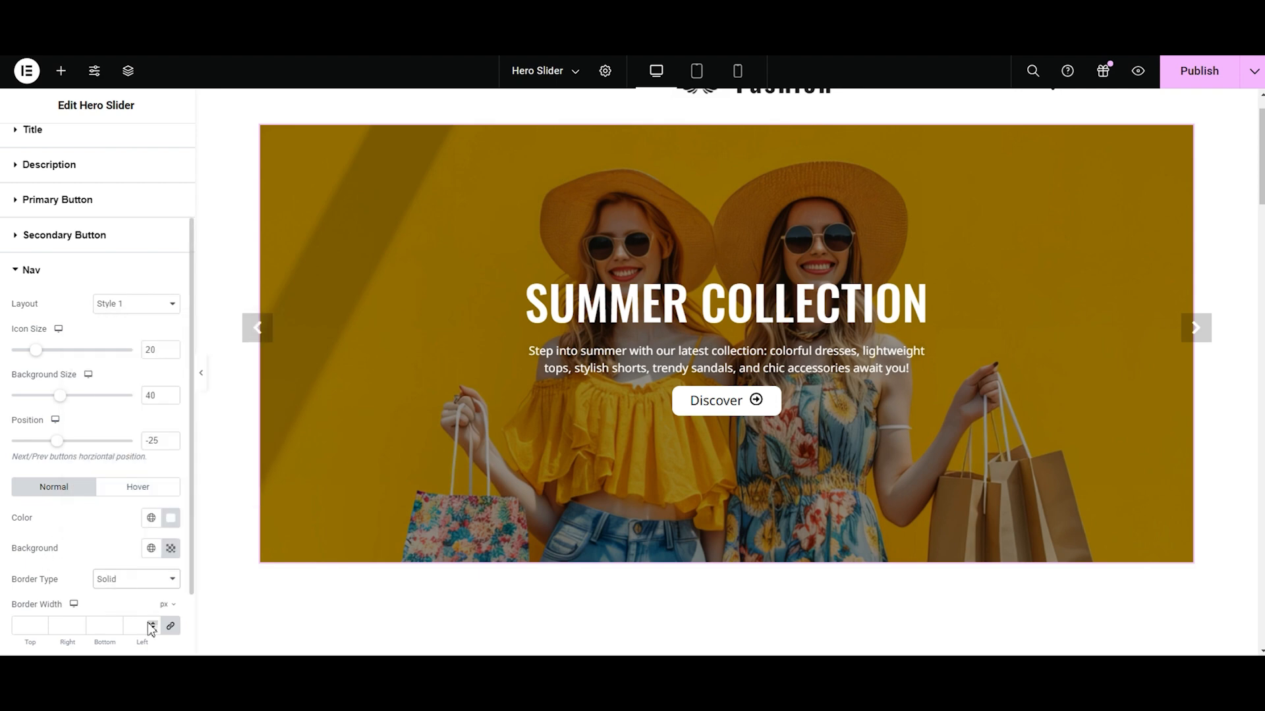
pyautogui.scroll(-1, 152, 626)
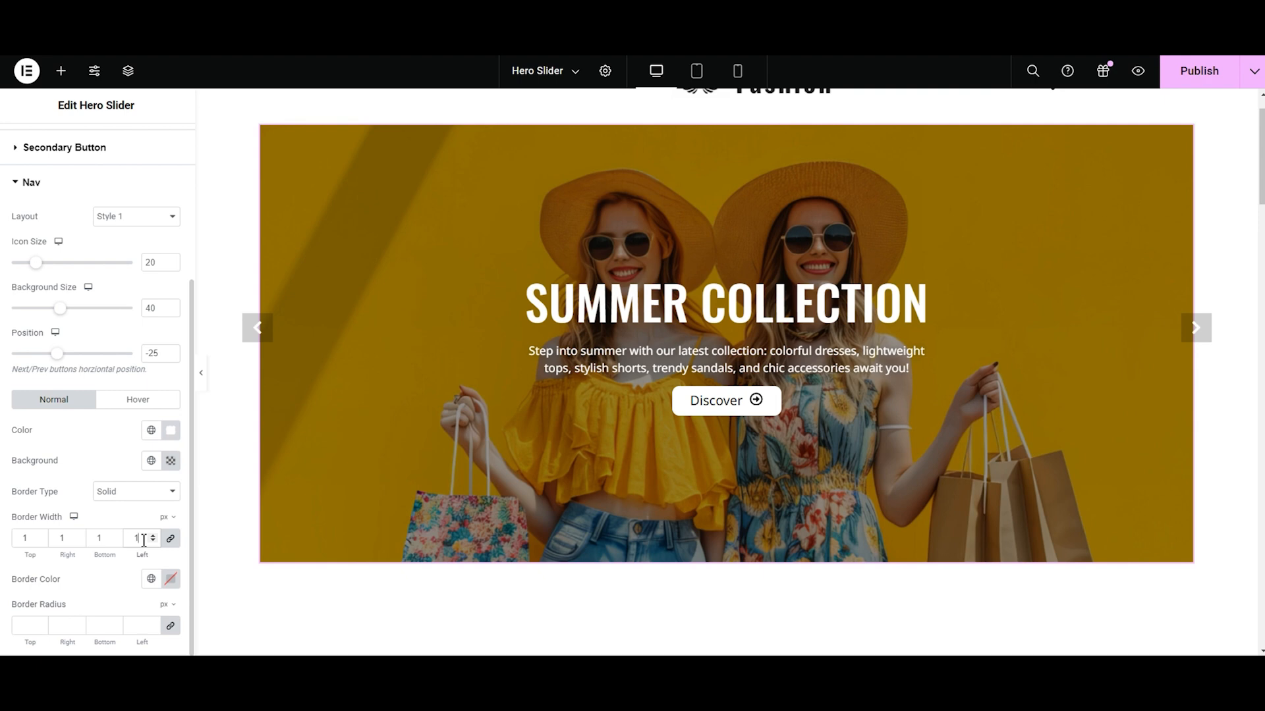
# Step: Try a light red border color, #EC7373, on the navigation arrows and clear it again
pyautogui.click(171, 581)
pyautogui.moveTo(170, 503); pyautogui.dragTo(173, 400)
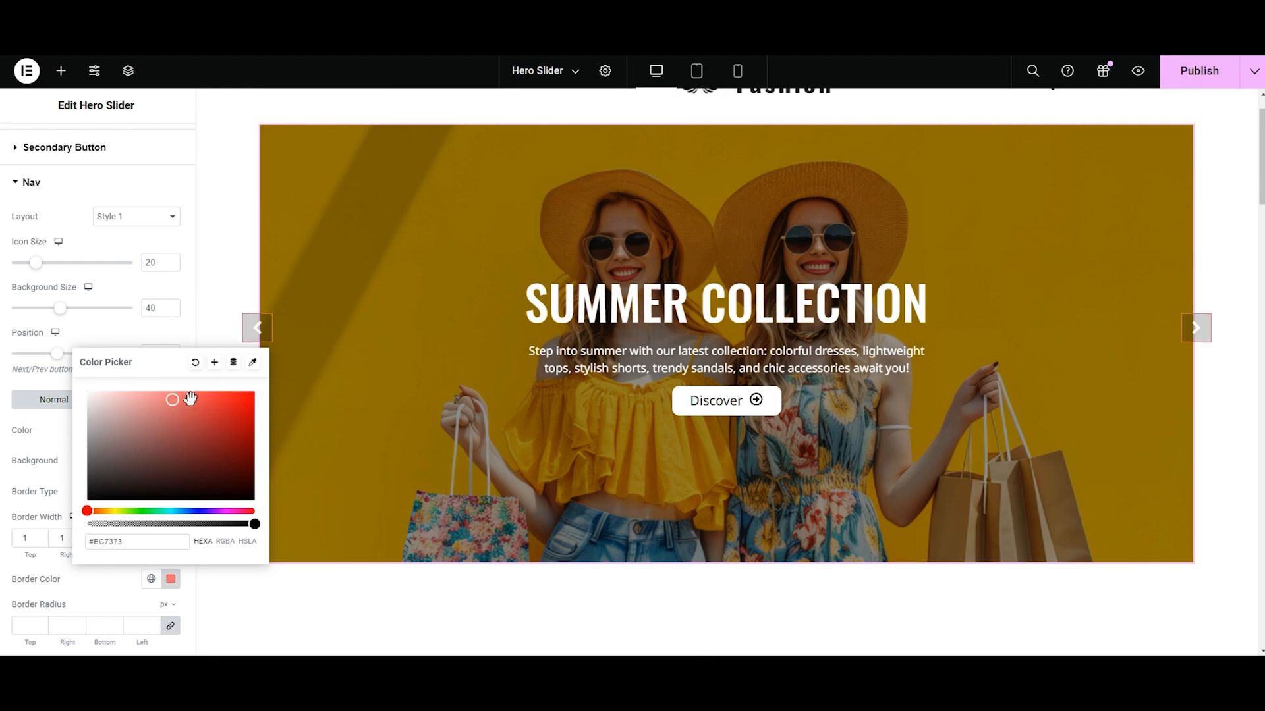
pyautogui.click(197, 365)
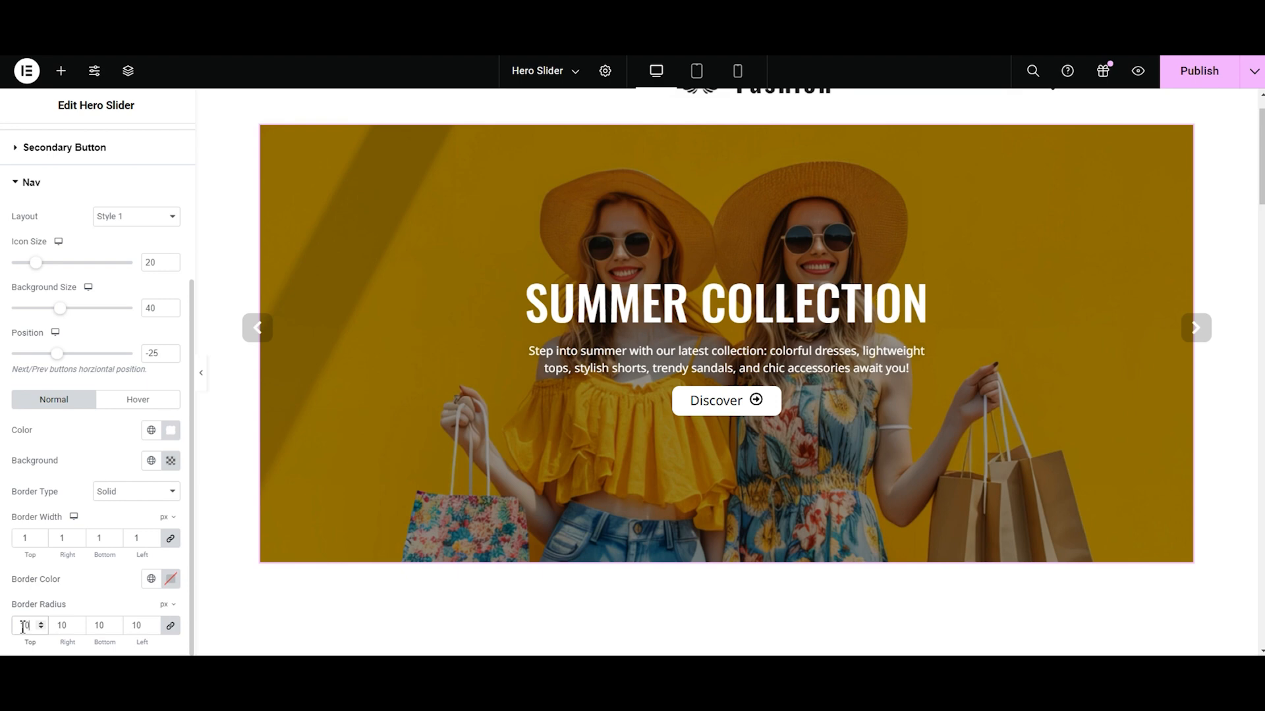
# Step: Try a border radius of 10 px on the navigation arrows and empty the value again
pyautogui.write('0')
pyautogui.press('BackSpace')
pyautogui.press('BackSpace')
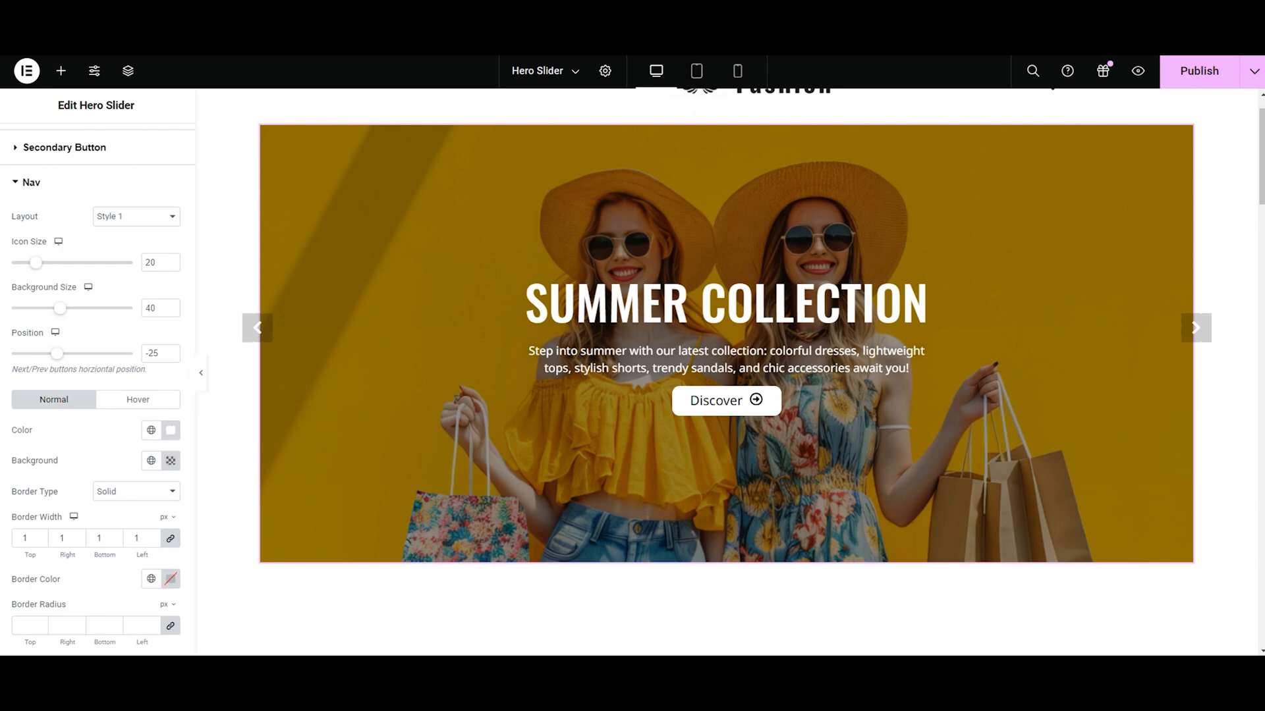
# Step: Set the navigation arrows' hover color to black, #000000
pyautogui.click(124, 400)
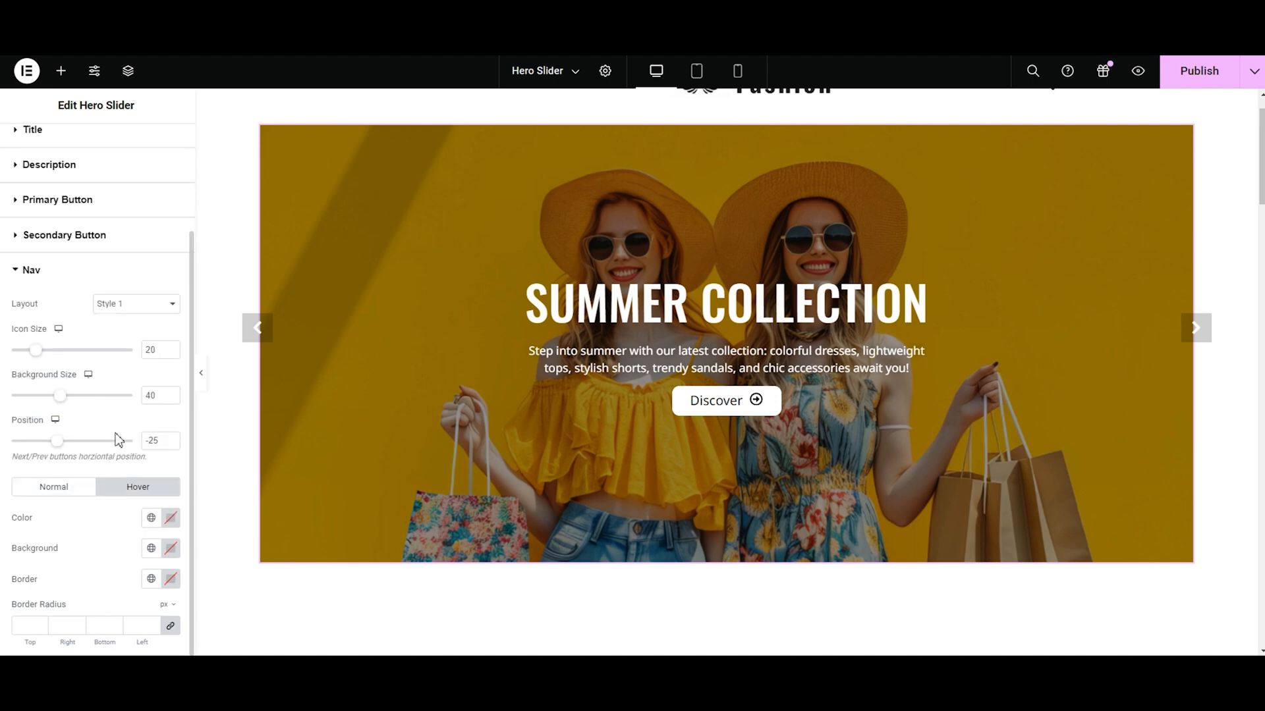
pyautogui.click(170, 518)
pyautogui.click(169, 440)
pyautogui.moveTo(169, 443); pyautogui.dragTo(166, 461)
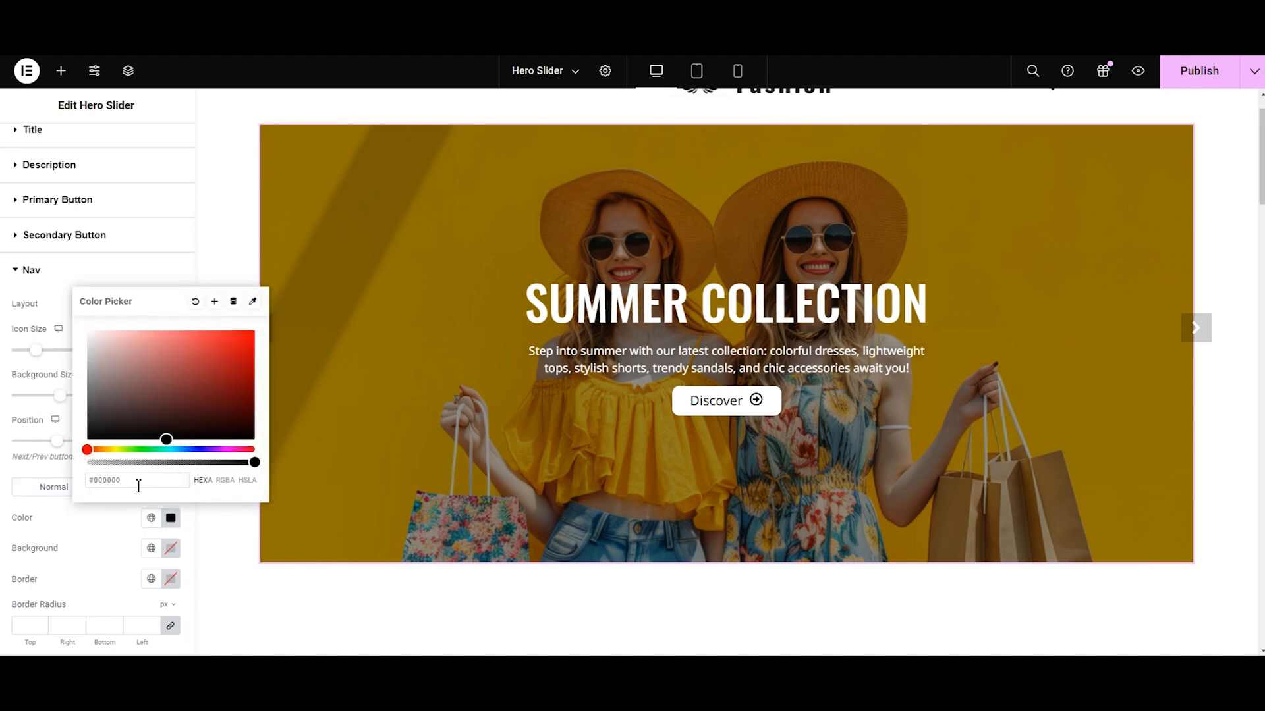
pyautogui.click(112, 544)
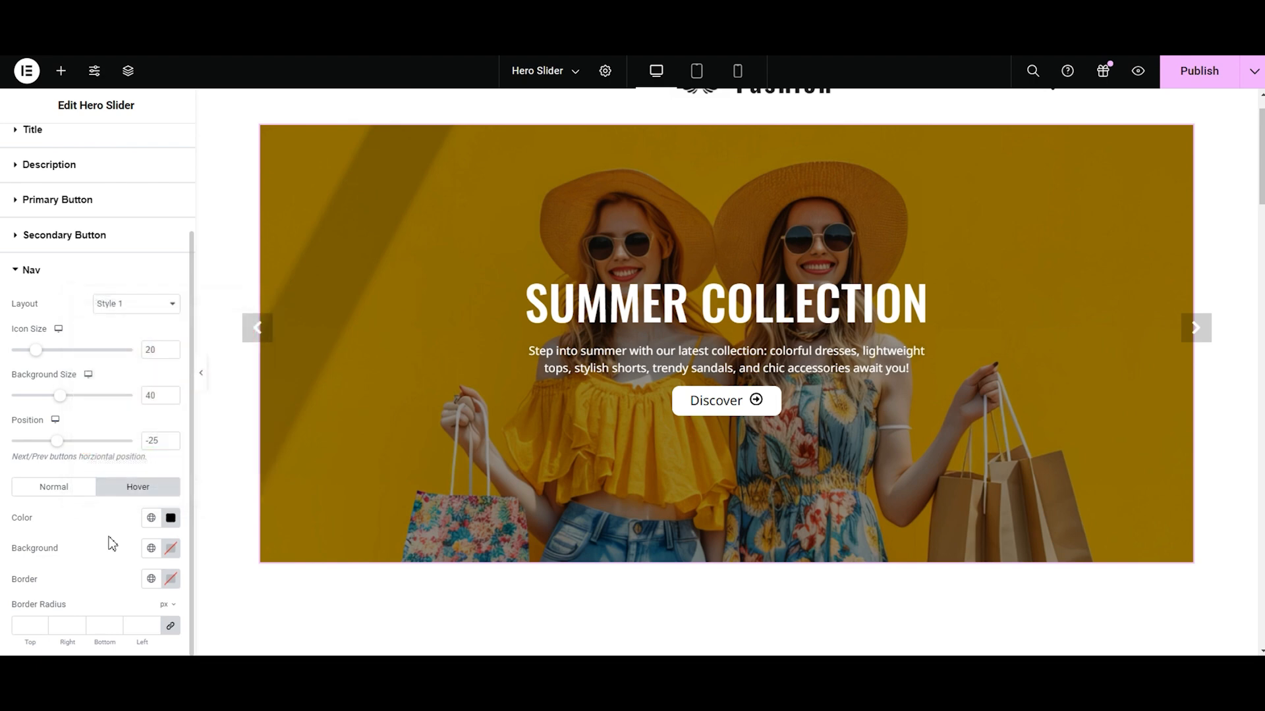
# Step: Set the navigation arrows' hover background to white, #FFFFFF, and their hover border color to black, #000000
pyautogui.click(171, 547)
pyautogui.click(174, 517)
pyautogui.write('#FFFFFF')
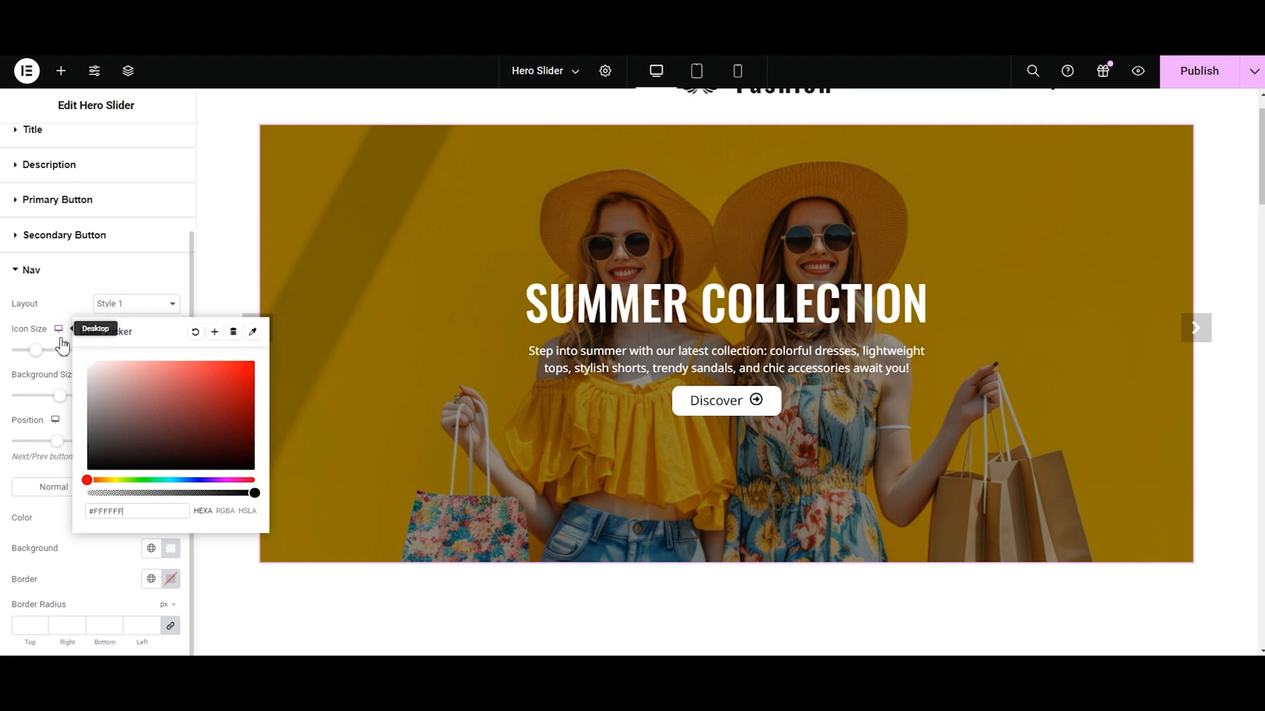
pyautogui.click(59, 574)
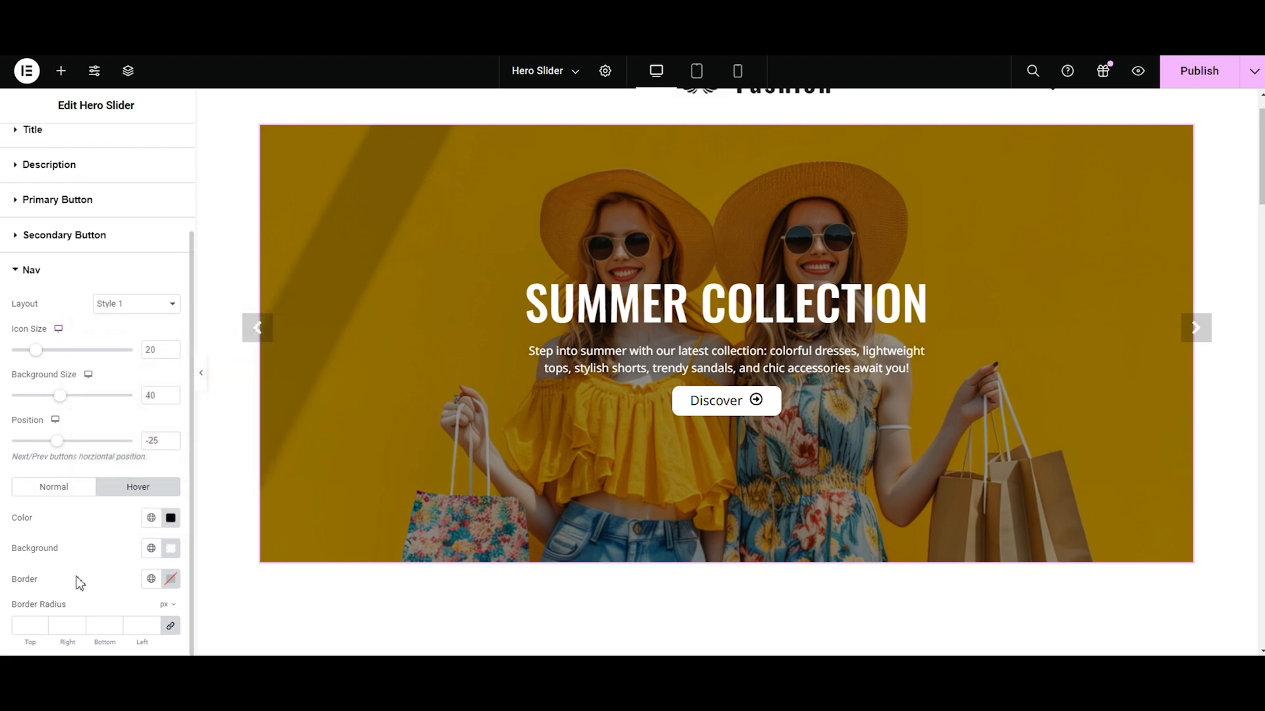
pyautogui.click(170, 580)
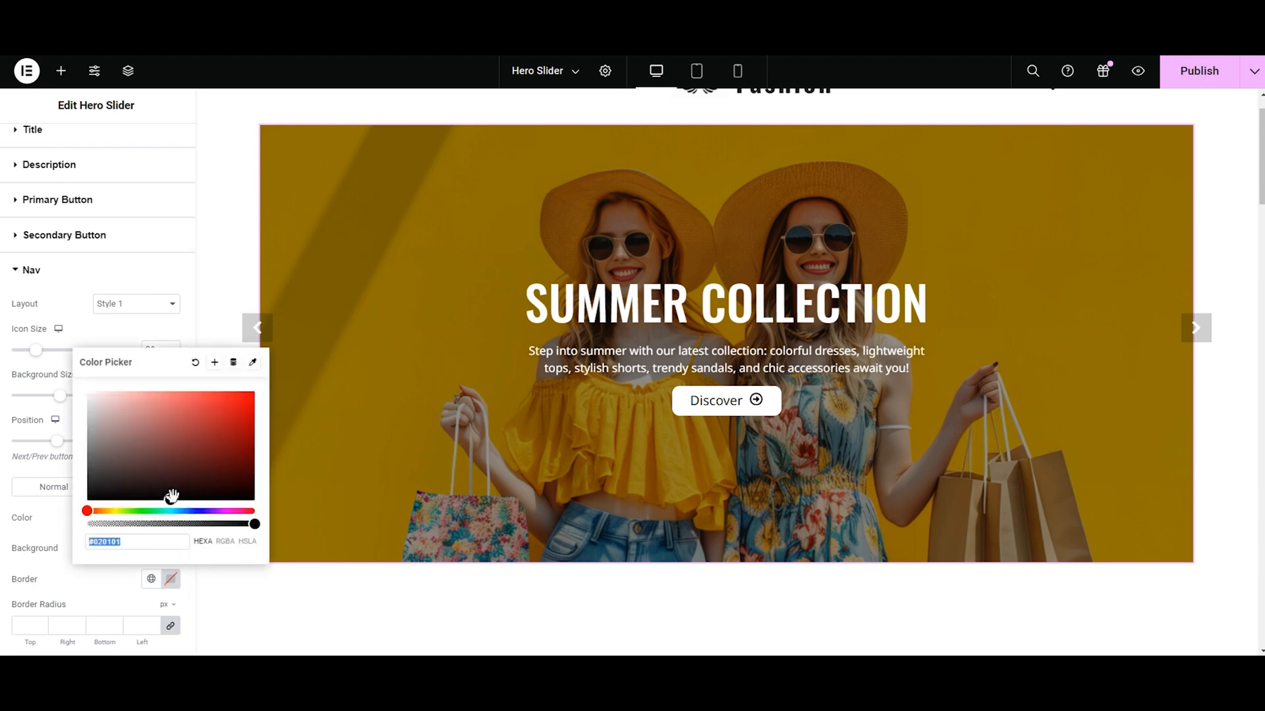
pyautogui.moveTo(172, 500); pyautogui.dragTo(164, 501)
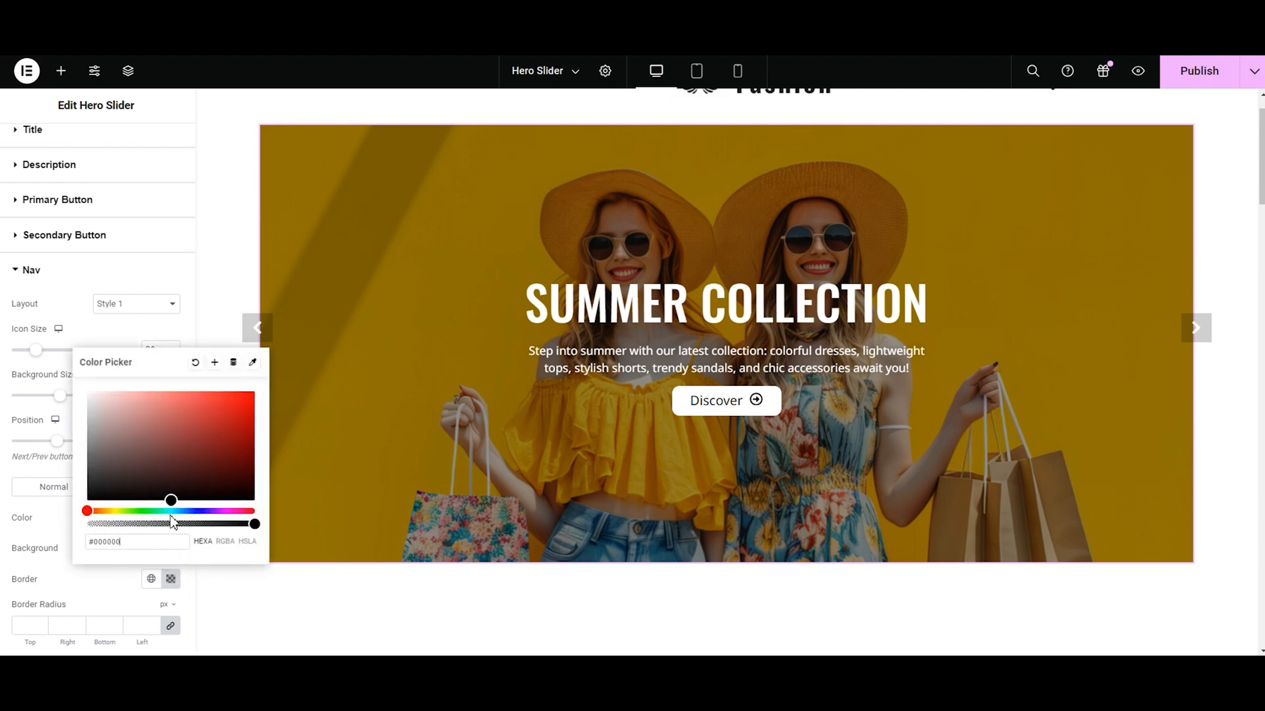
pyautogui.click(116, 591)
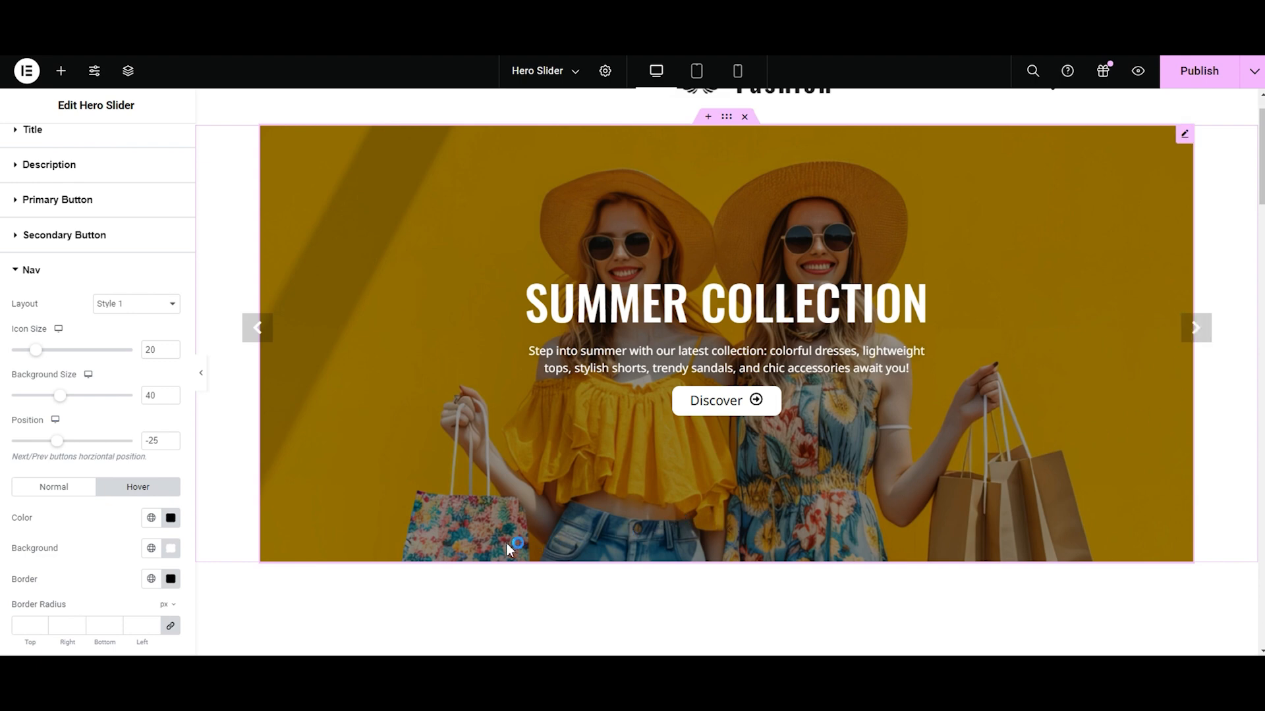
# Step: Clear the navigation arrows' custom hover colors and close the navigation style settings
pyautogui.click(170, 518)
pyautogui.click(195, 332)
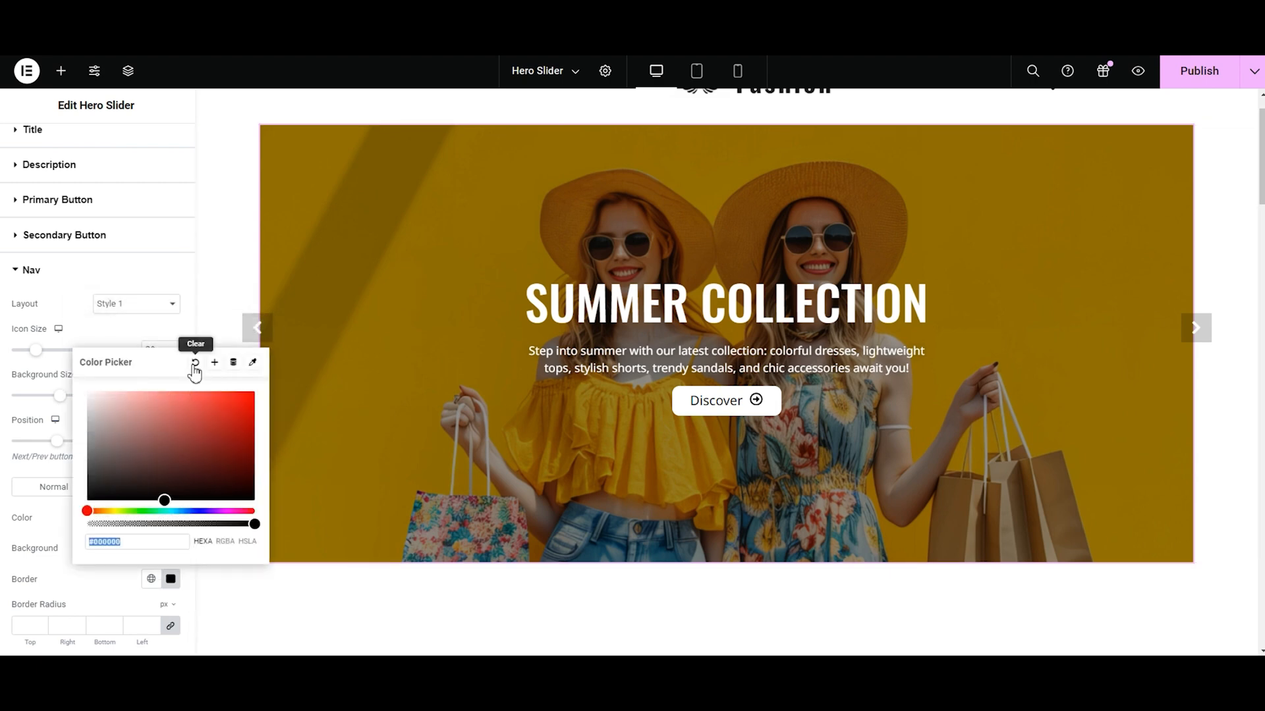
pyautogui.click(194, 367)
pyautogui.click(30, 270)
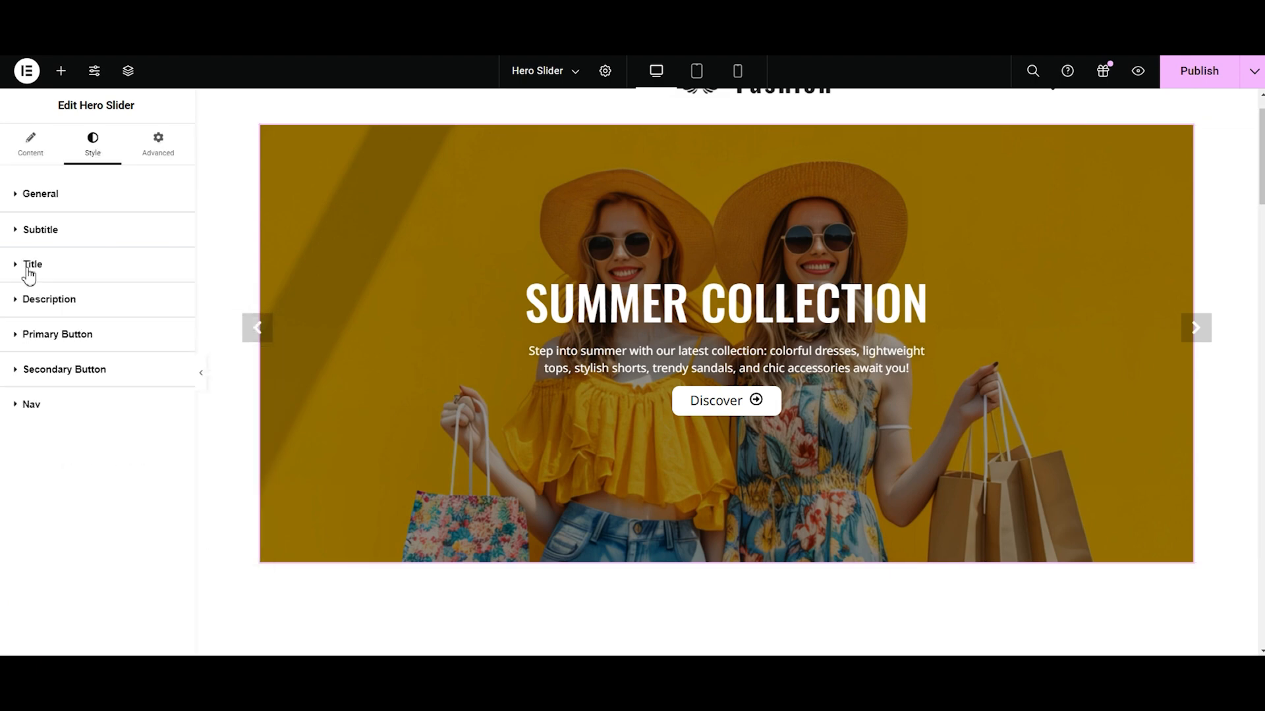
# Step: Add a fourth slide with default content and cycle through the slider to view it
pyautogui.scroll(1, 722, 332)
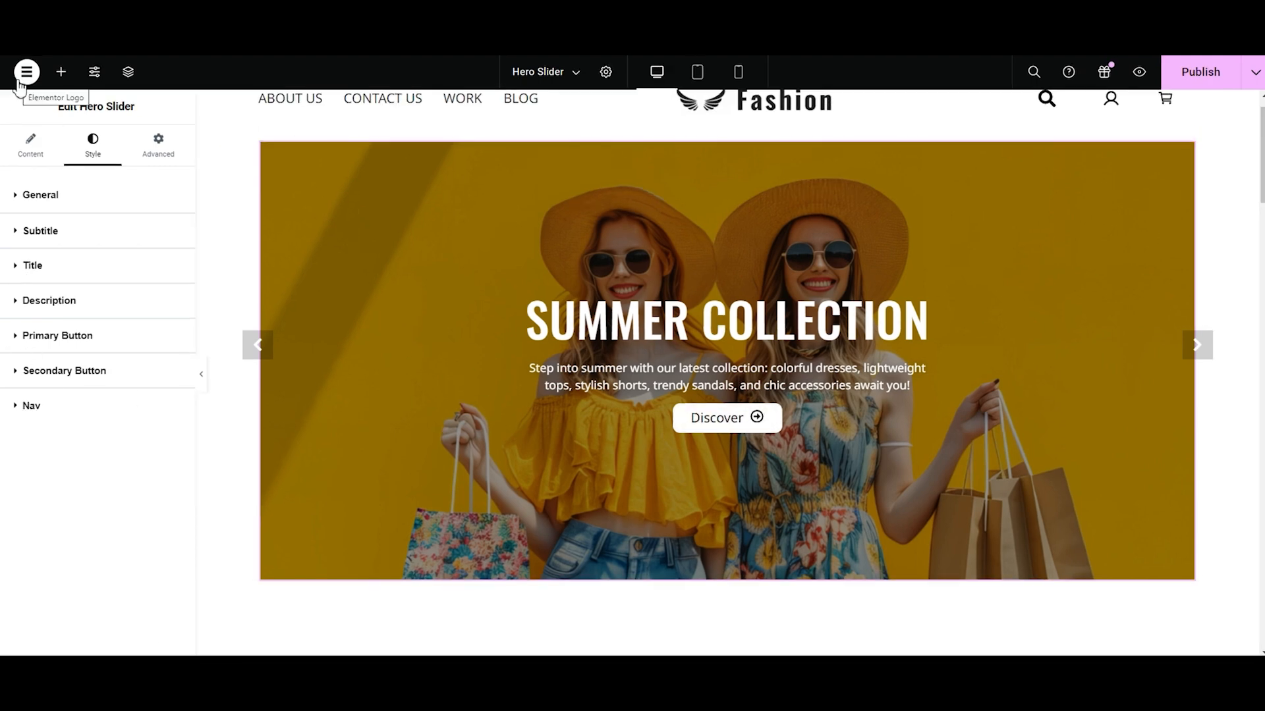
pyautogui.click(26, 162)
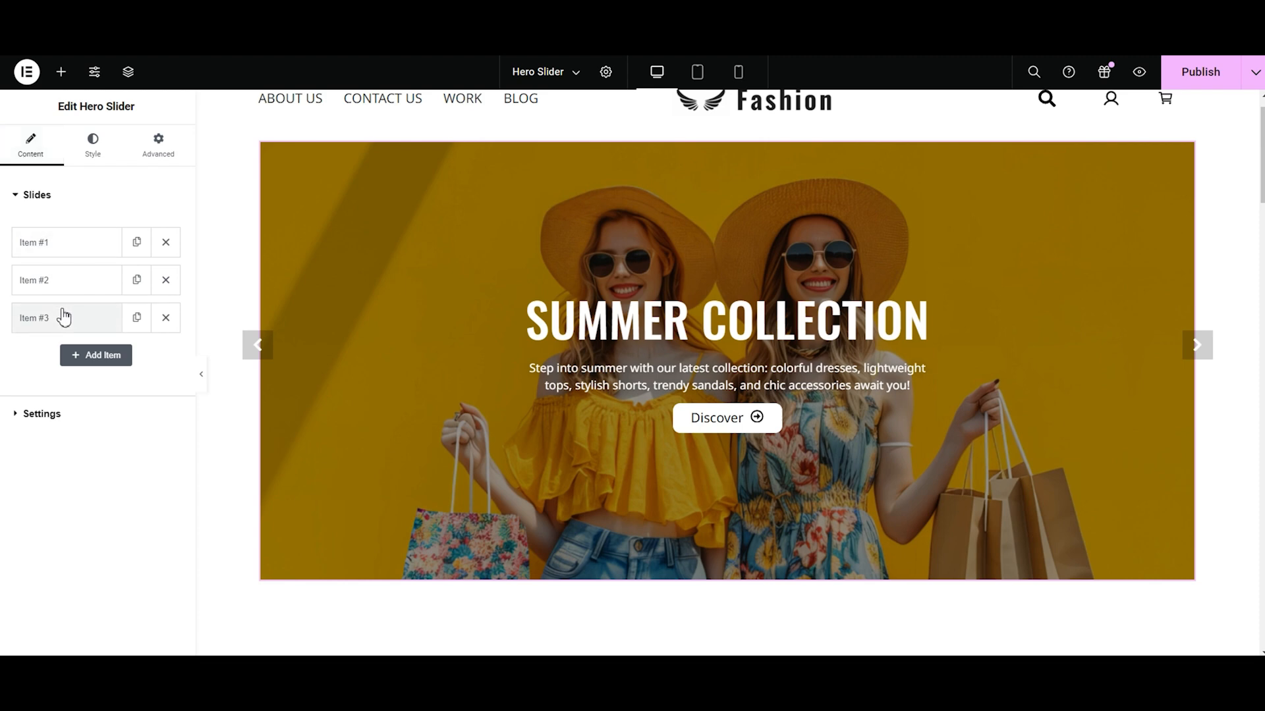
pyautogui.click(89, 359)
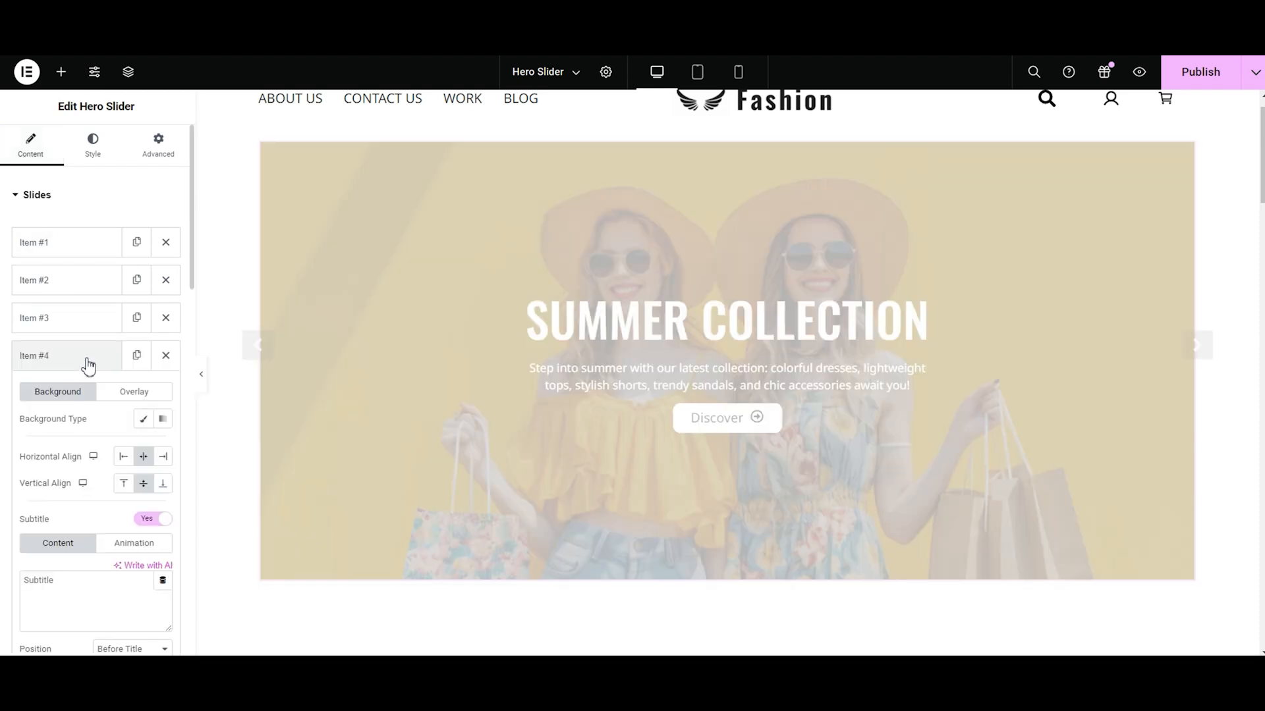
pyautogui.click(102, 358)
pyautogui.click(1197, 346)
pyautogui.click(1198, 349)
pyautogui.click(1198, 348)
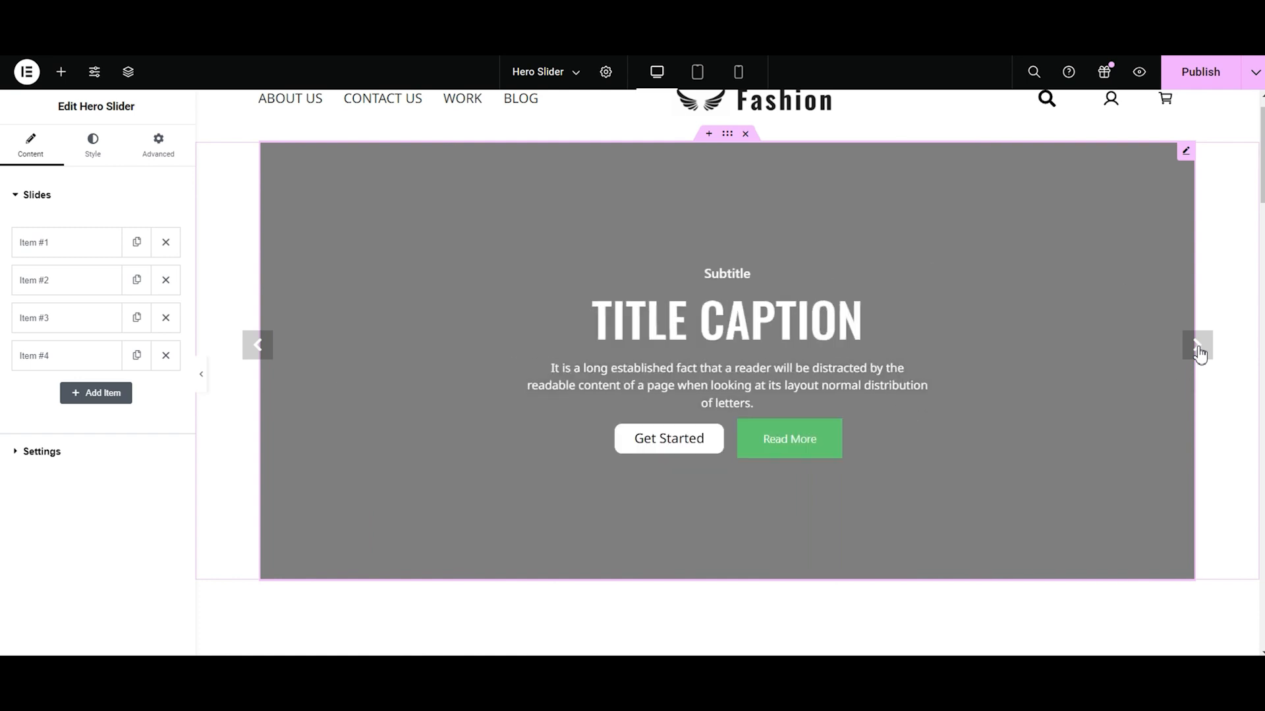
pyautogui.click(1198, 348)
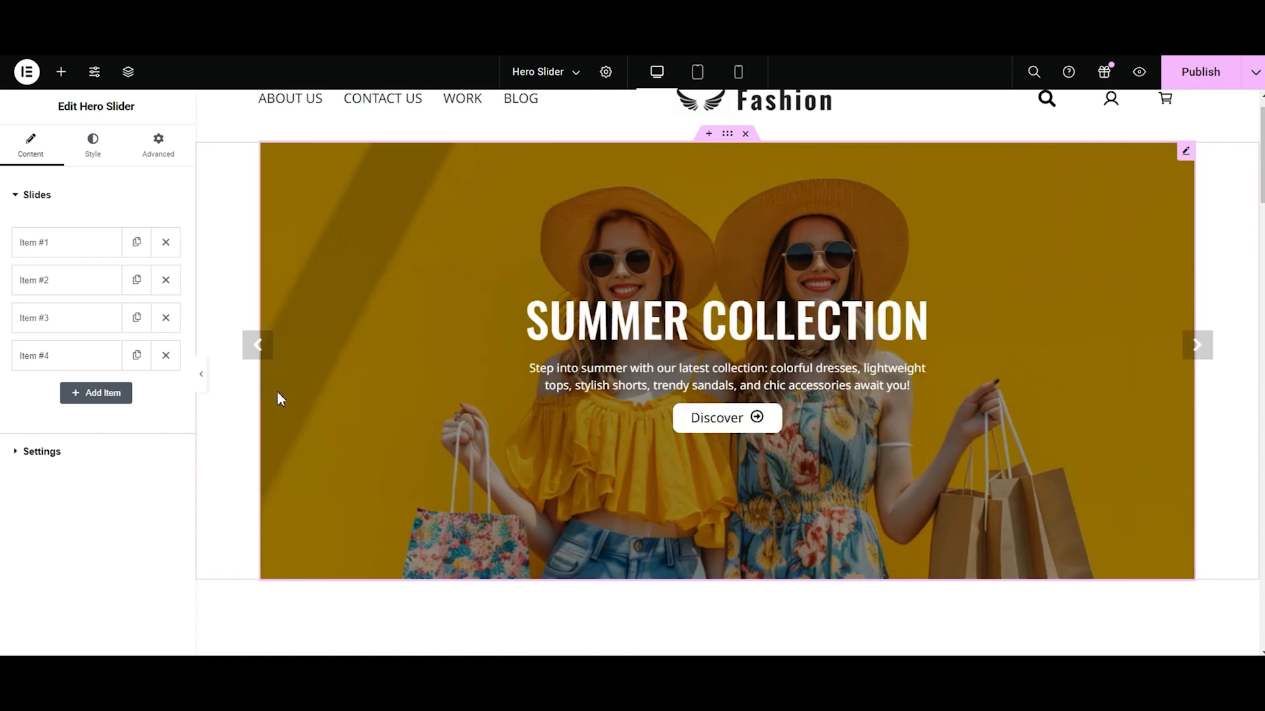
# Step: Delete every slide except the first and duplicate the remaining slide twice
pyautogui.click(165, 356)
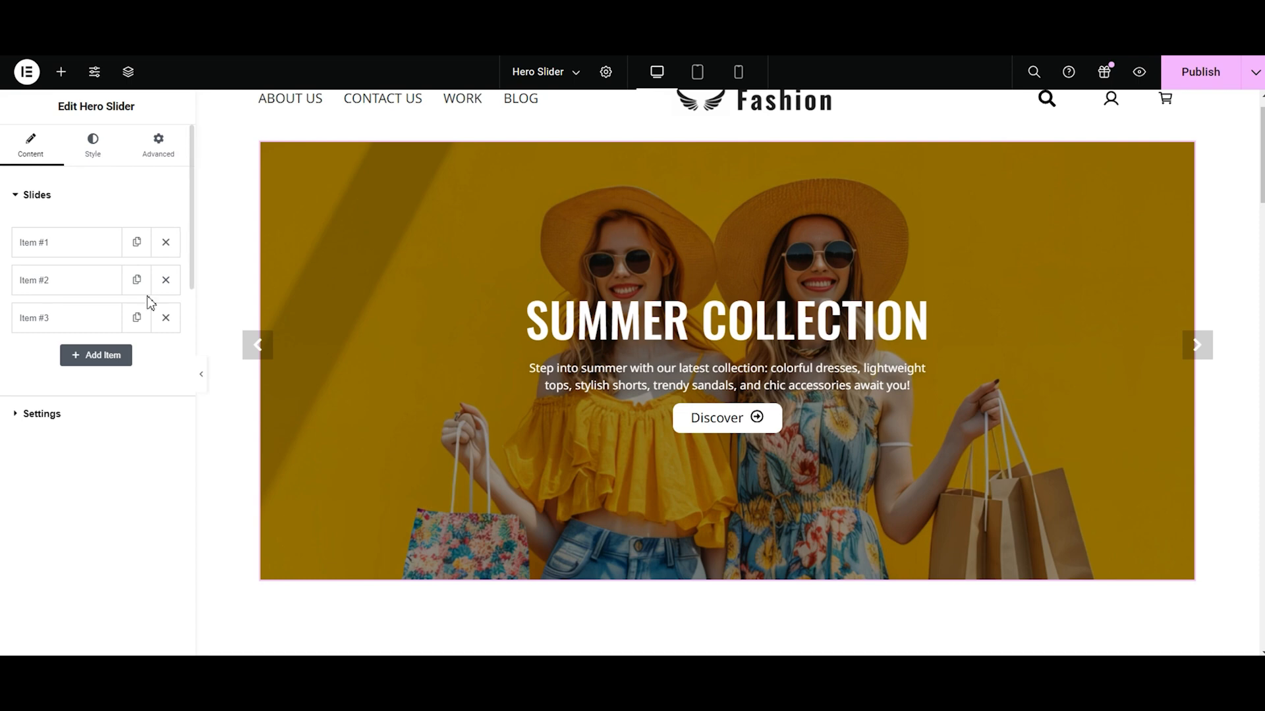
pyautogui.click(165, 281)
pyautogui.click(166, 280)
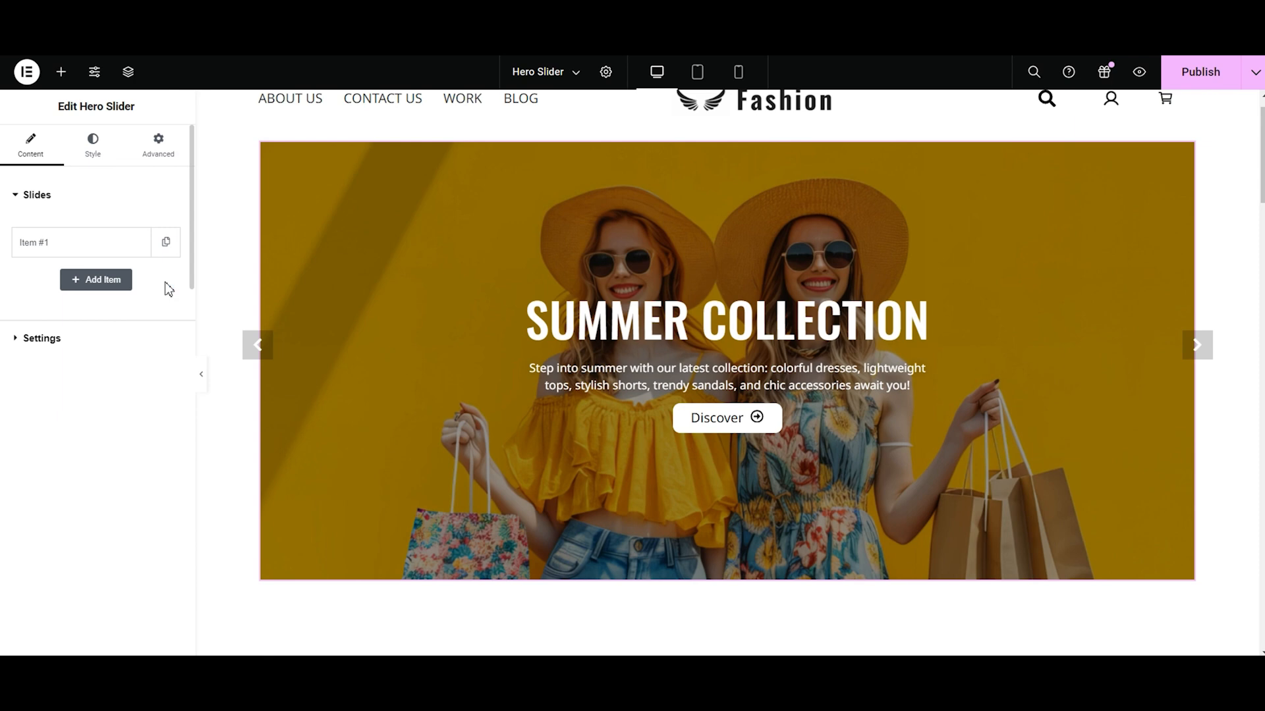
pyautogui.click(163, 243)
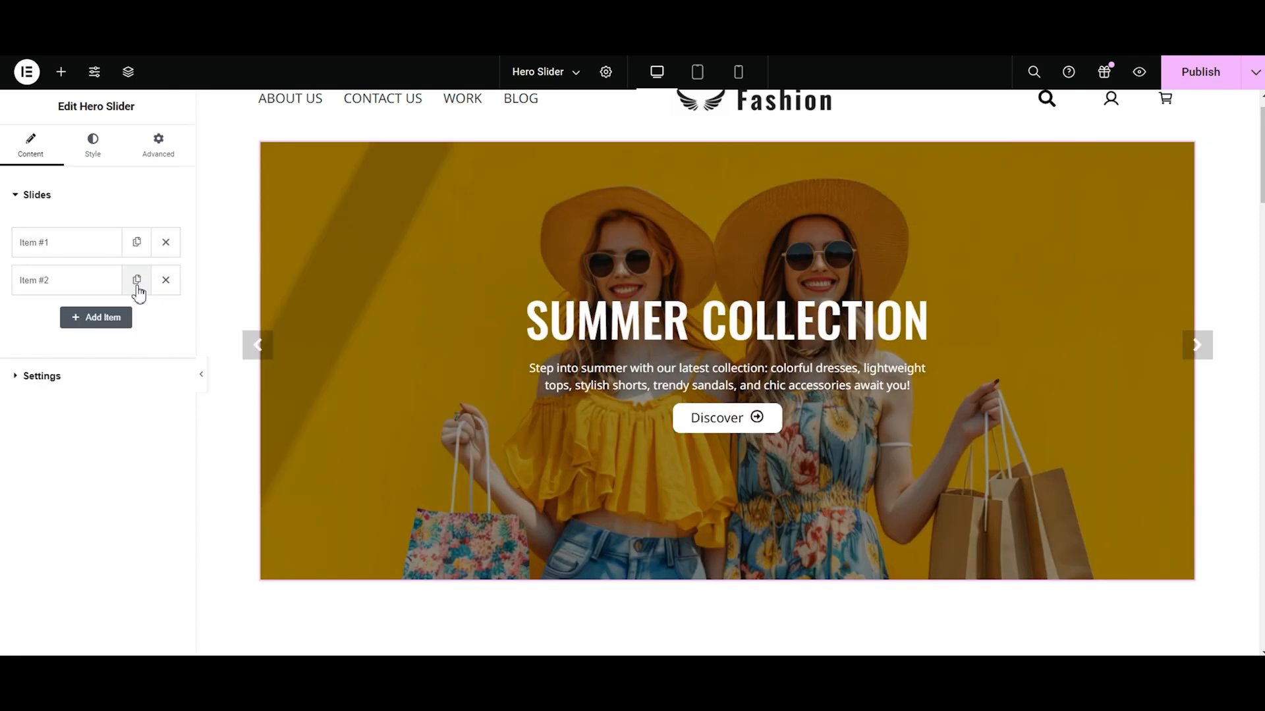
pyautogui.click(137, 282)
# Step: Replace the second slide's background image with the photo of the woman in a blue beanie
pyautogui.click(48, 283)
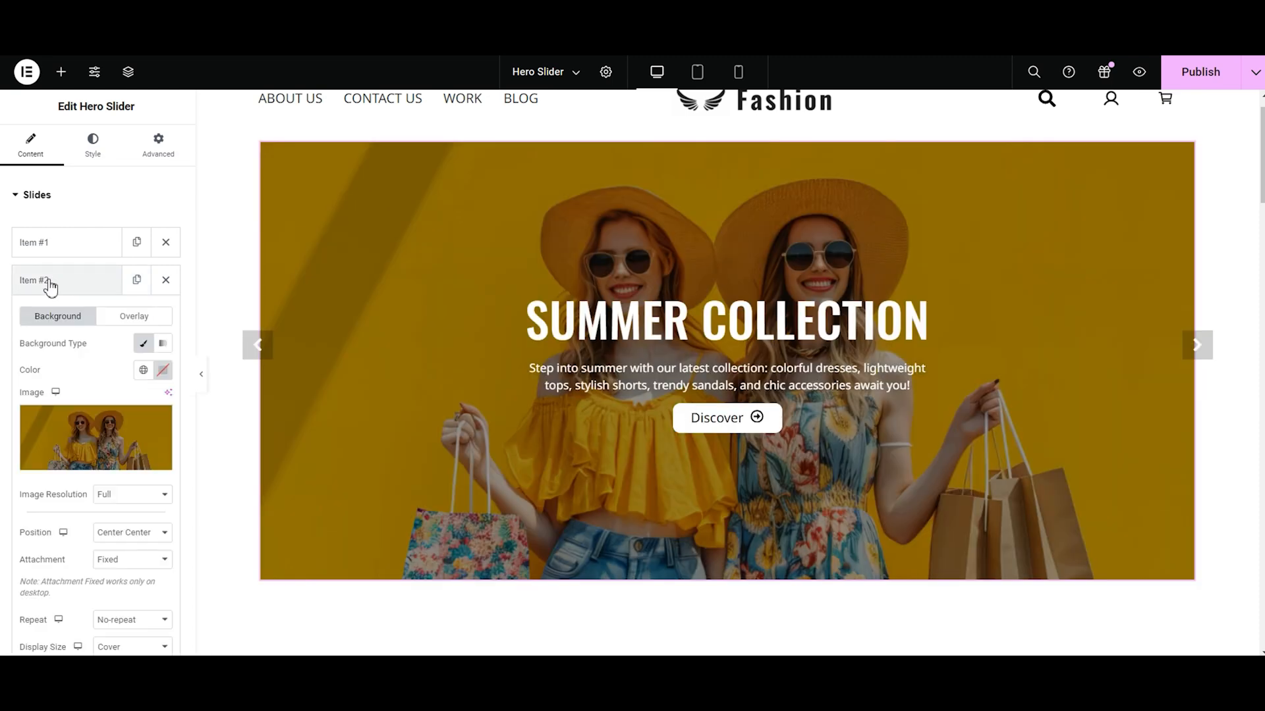
pyautogui.click(57, 415)
pyautogui.click(749, 453)
pyautogui.click(1211, 614)
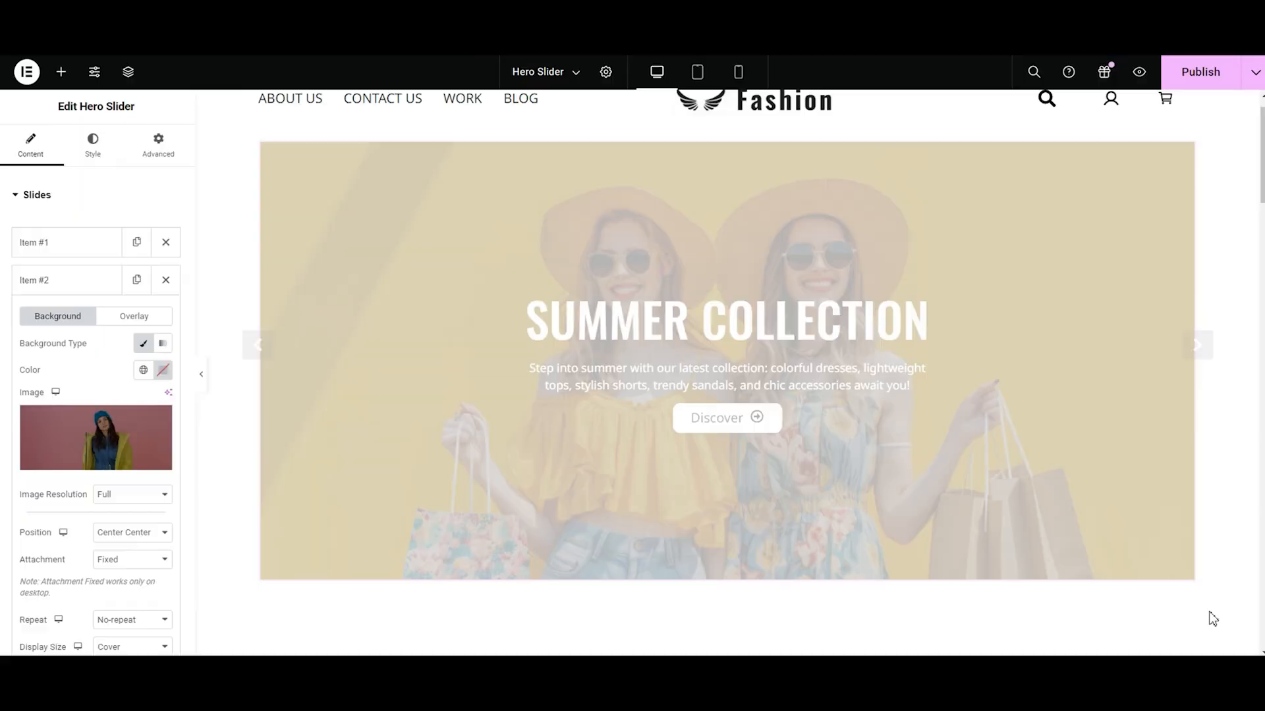
# Step: Change the second slide's title to "Winter COLLECTION"
pyautogui.scroll(-5, 99, 330)
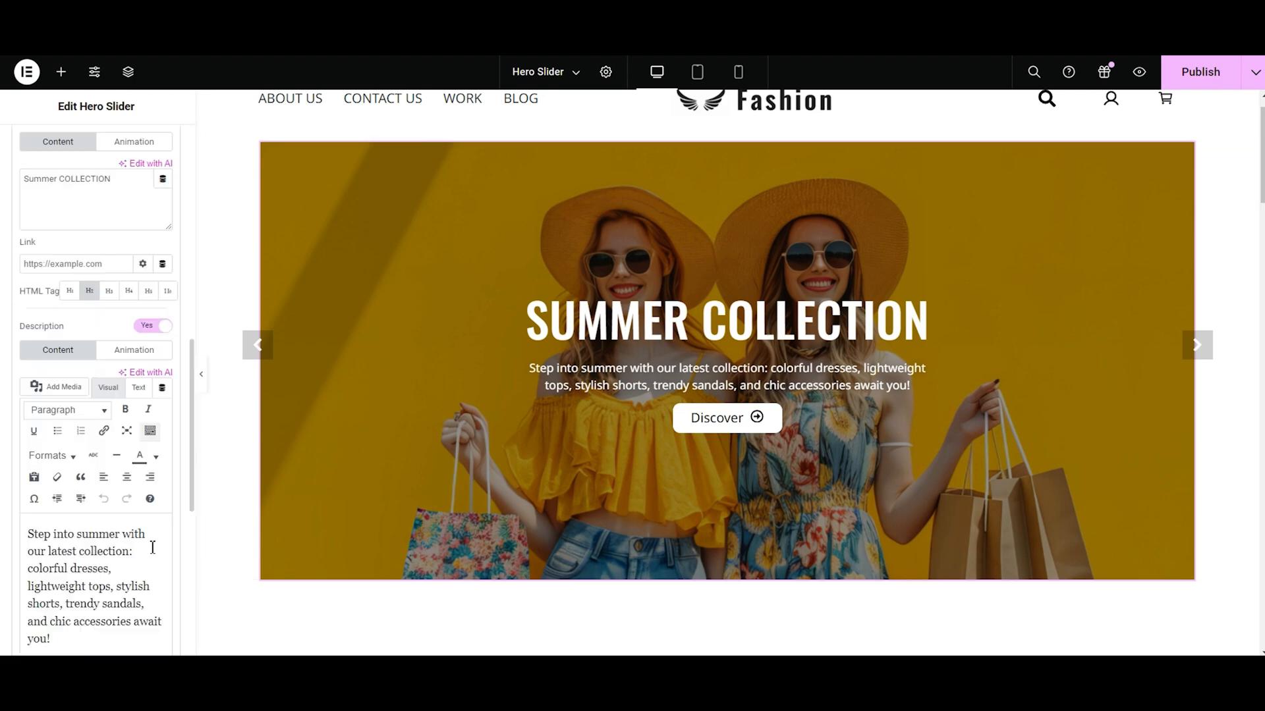
pyautogui.doubleClick(34, 179)
pyautogui.write('Winter')
# Step: Set the second slide's description to "Explore our latest winter collection, featuring cozy knits, stylish coats, warm accessories, and trendy boots to keep you fashionable and warm!"
pyautogui.moveTo(51, 638); pyautogui.dragTo(14, 543)
pyautogui.write('"Explore our latest winter collection, featuring cozy knits, stylish coats, warm accessories, and trendy boots to keep you fashionable and warm!')
pyautogui.click(1197, 346)
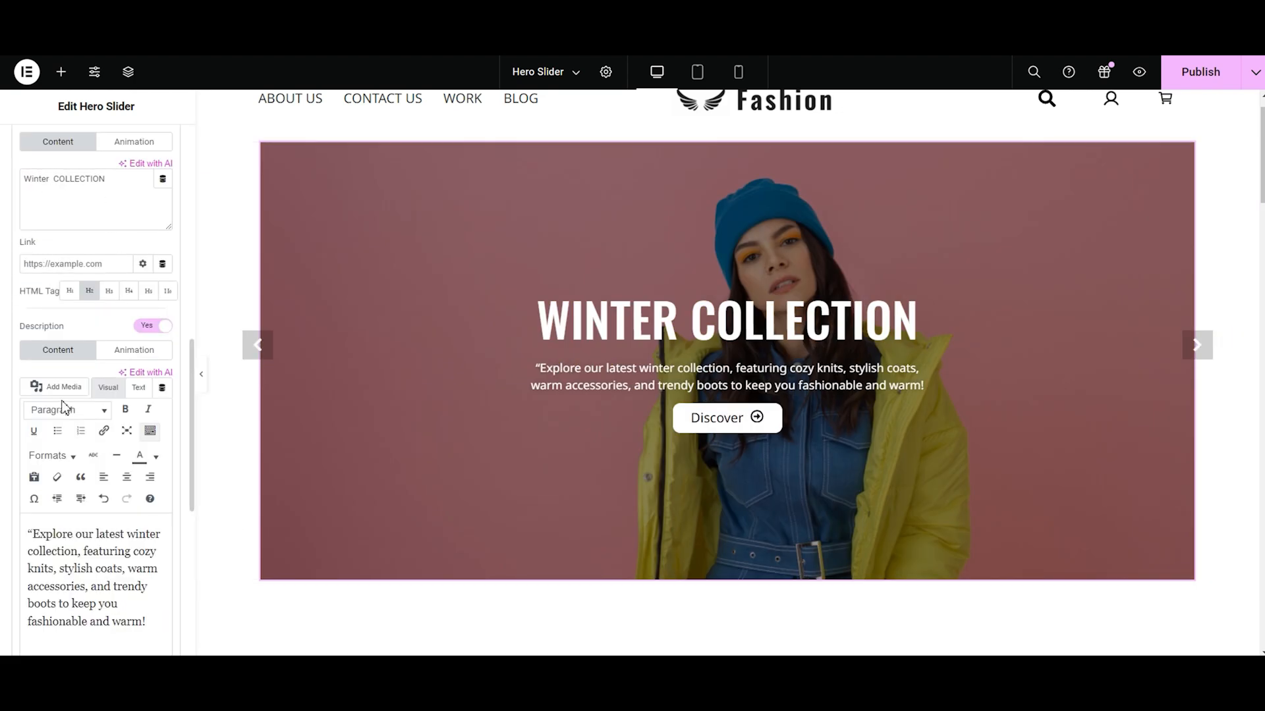
# Step: Replace the third slide's background image with the photo of colorful jackets on a clothes rack
pyautogui.scroll(10, 38, 354)
pyautogui.click(52, 283)
pyautogui.click(53, 319)
pyautogui.click(98, 488)
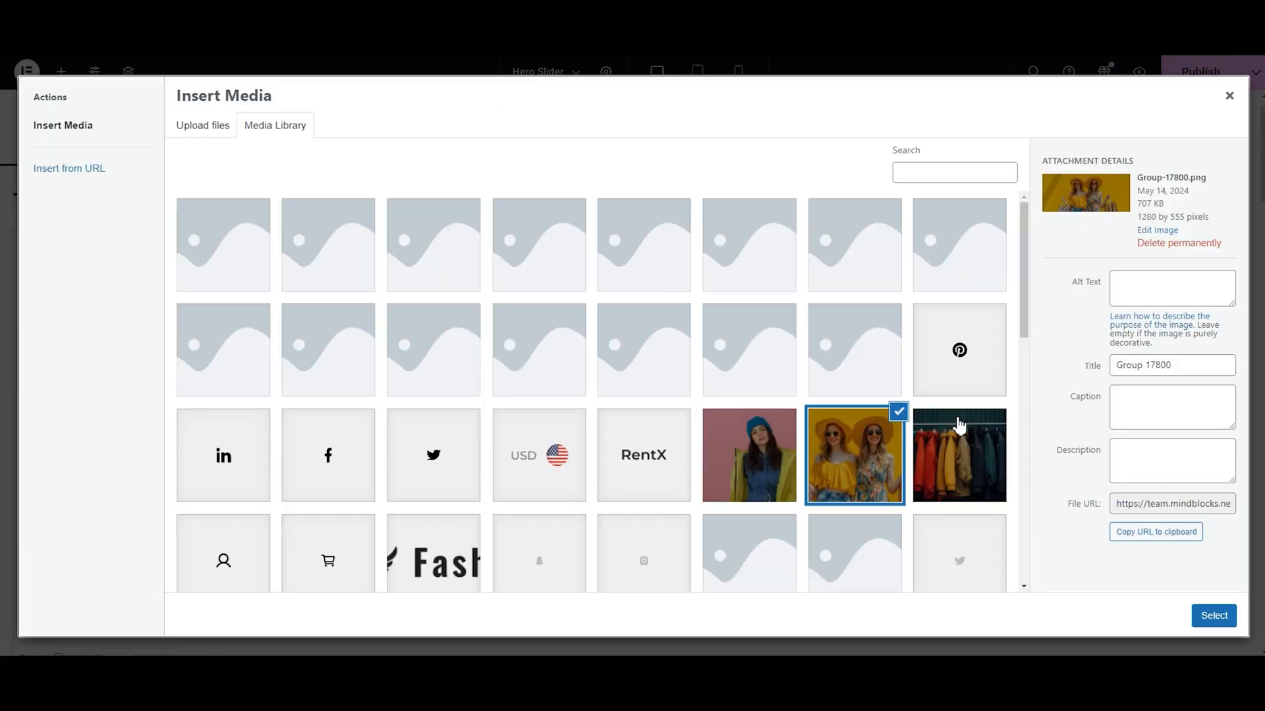
pyautogui.click(959, 429)
pyautogui.click(1214, 612)
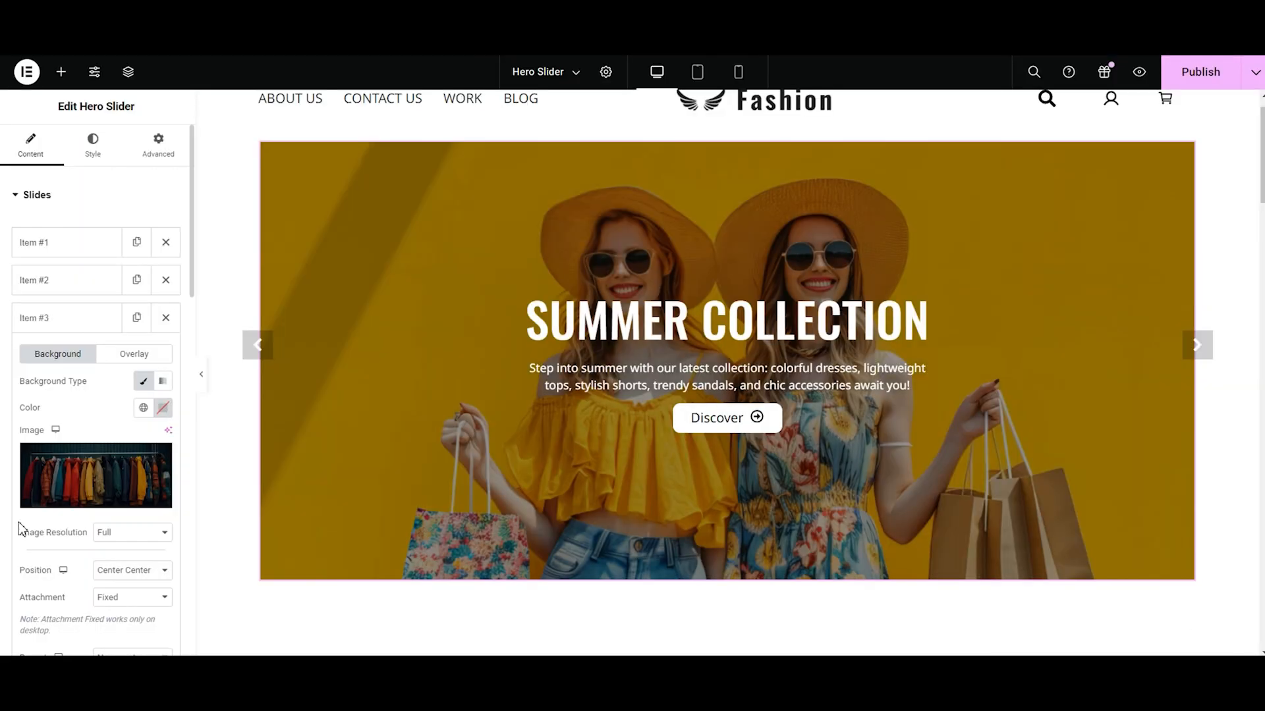
# Step: Change the third slide's title to "New COLLECTION"
pyautogui.scroll(-8, 20, 524)
pyautogui.doubleClick(39, 216)
pyautogui.write('New COLLECTION')
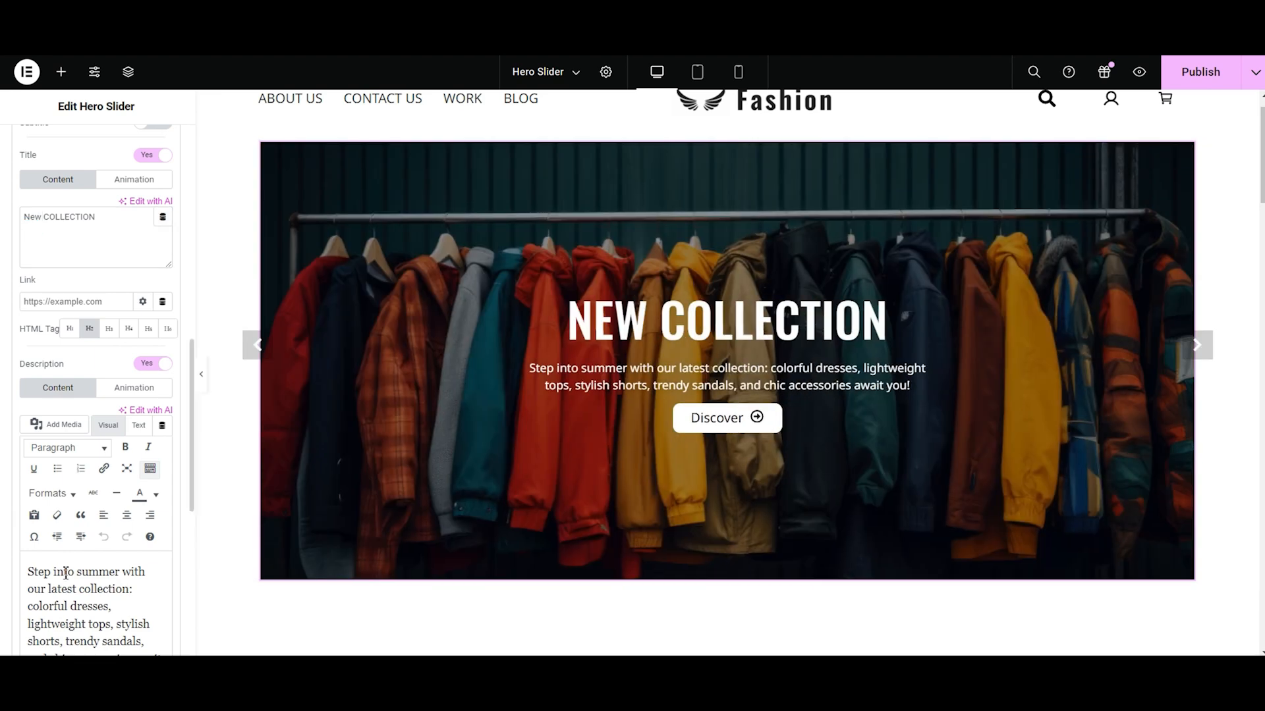
# Step: Set the third slide's description to "Discover fresh styles, vibrant colors, trendy designs, and must-have pieces to elevate your wardrobe this season"
pyautogui.scroll(-1, 188, 518)
pyautogui.scroll(-1, 189, 519)
pyautogui.moveTo(58, 583); pyautogui.dragTo(23, 462)
pyautogui.write(',Discover fresh styles, vibrant colors, trendy designs, and must-have pieces to elevate your wardrobe this season')
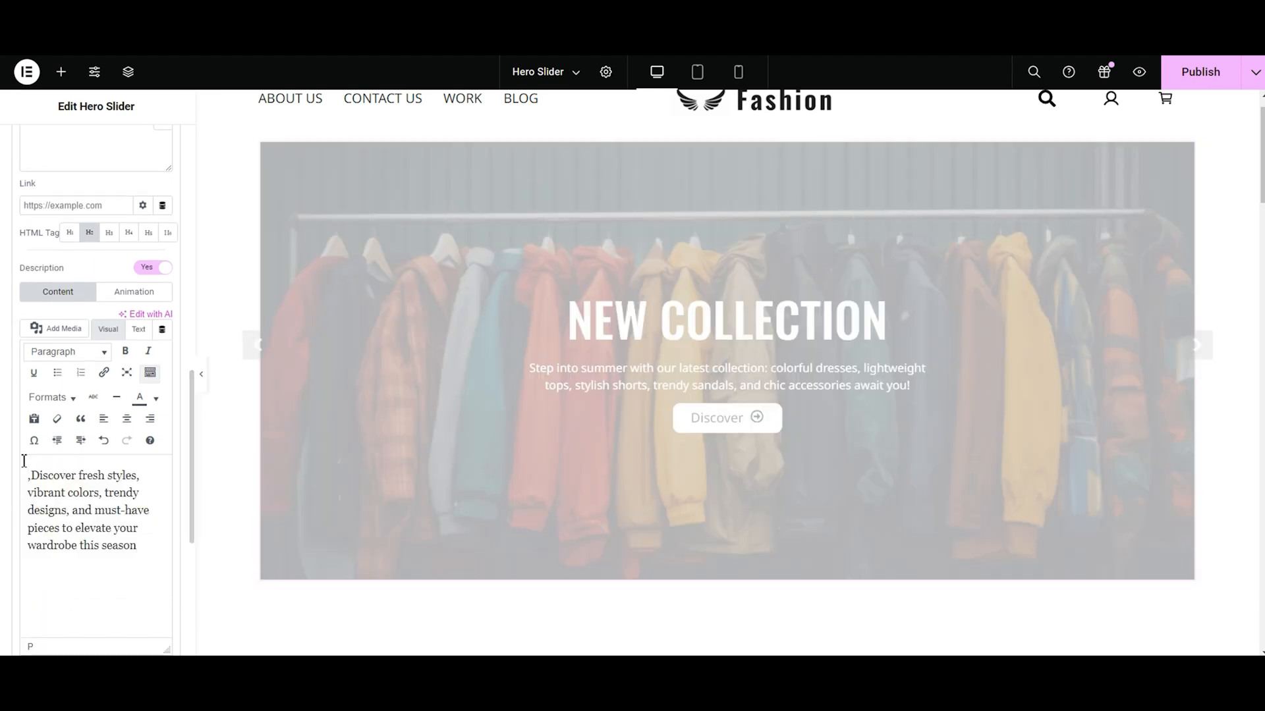
pyautogui.click(36, 480)
pyautogui.press('BackSpace')
pyautogui.press('BackSpace')
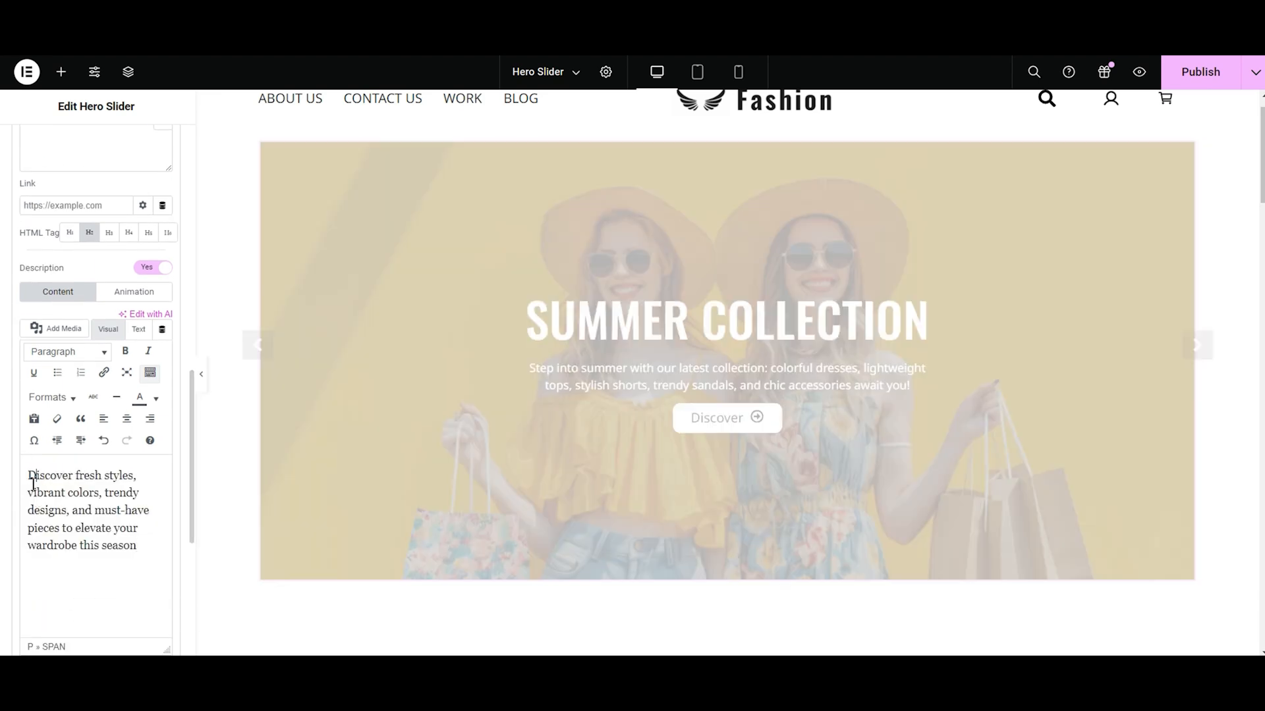
pyautogui.write('D')
pyautogui.click(1202, 350)
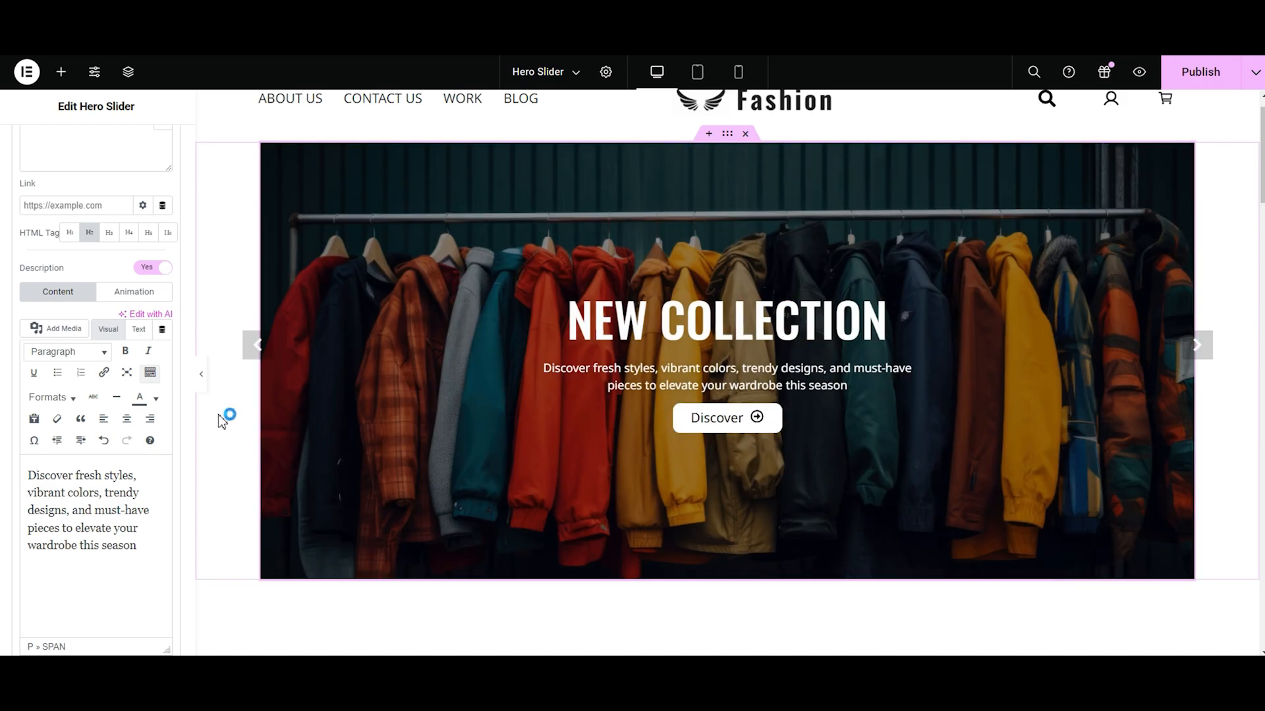
# Step: Enable autoplay in the hero slider's settings
pyautogui.scroll(10, 165, 369)
pyautogui.click(28, 196)
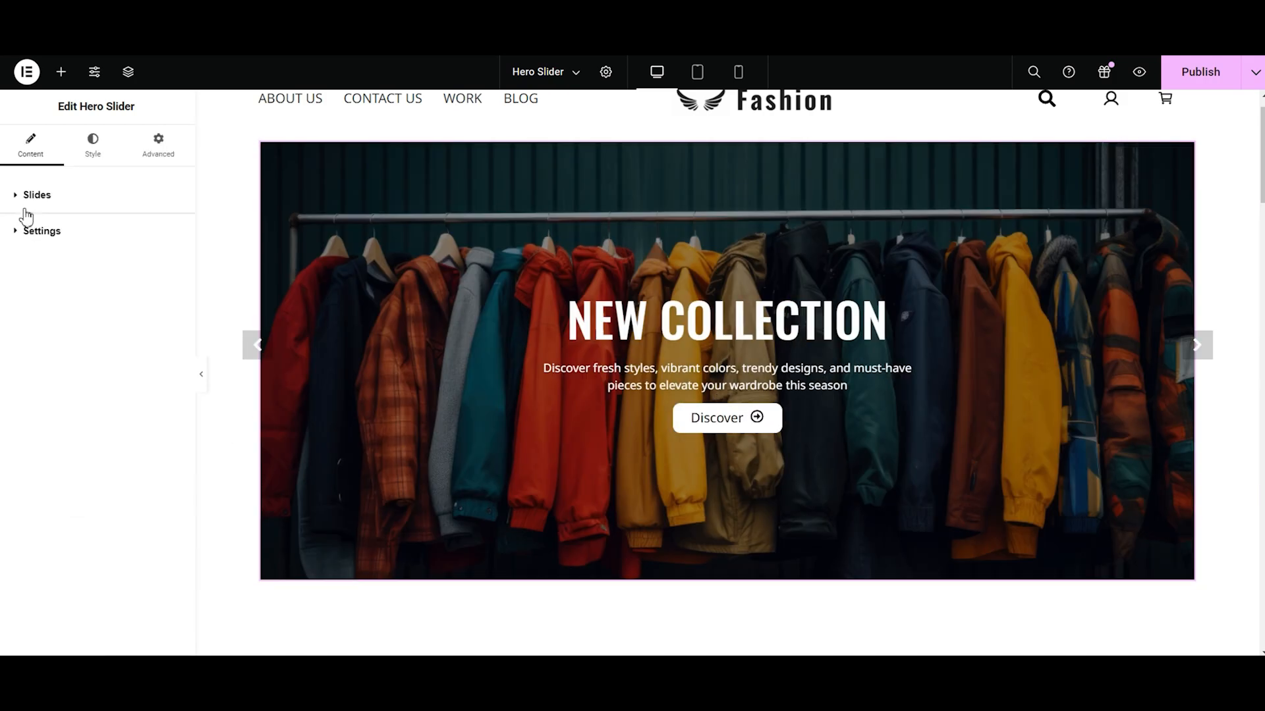
pyautogui.click(30, 231)
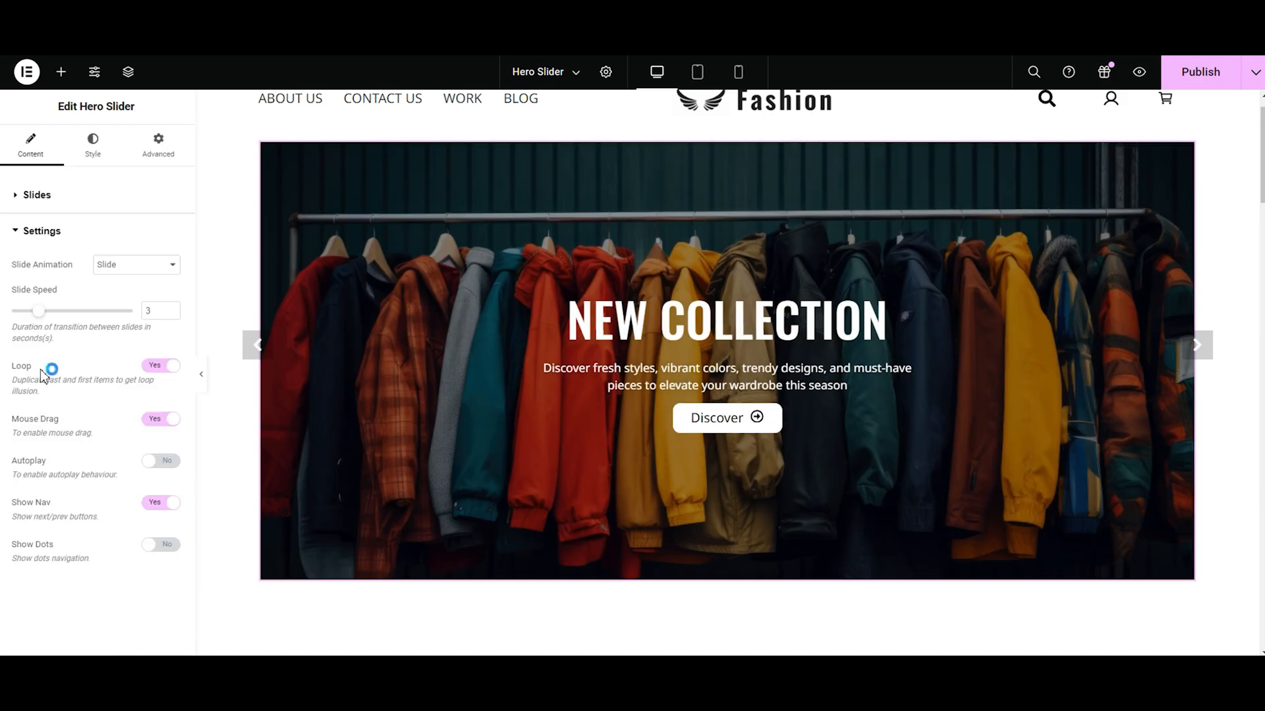
pyautogui.click(158, 462)
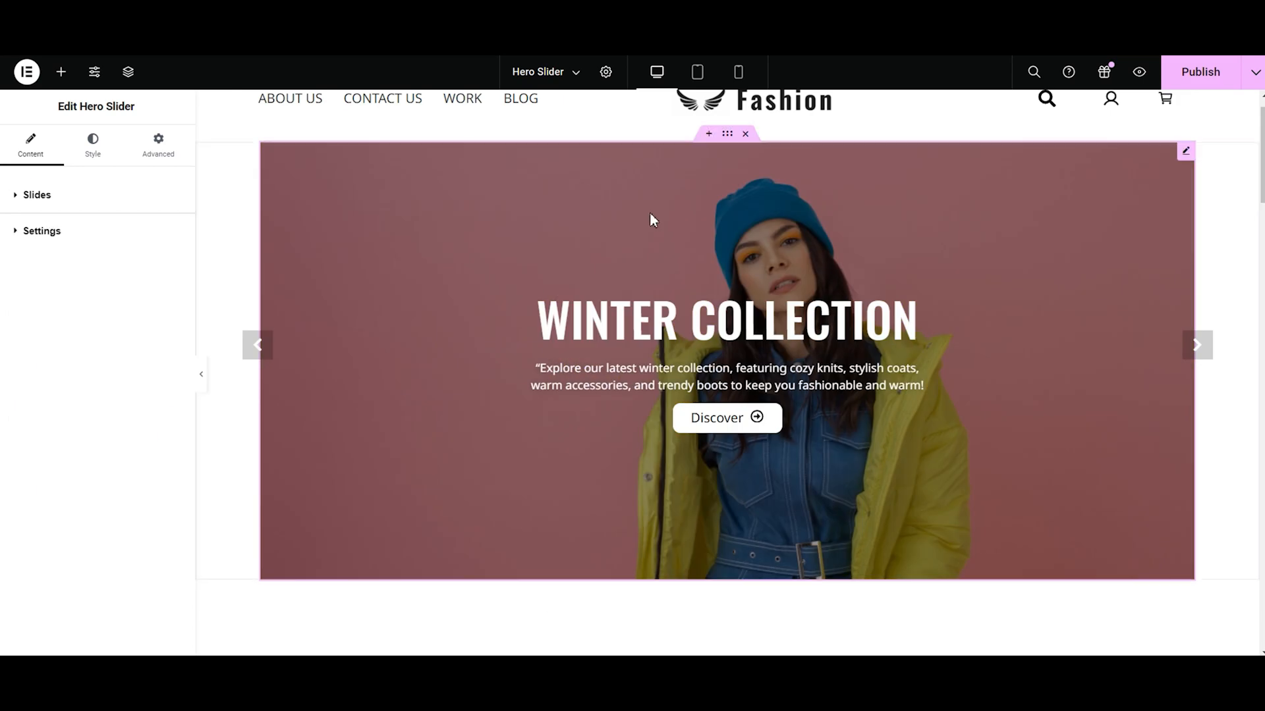
# Step: Publish the page and open its preview to check the hero slider
pyautogui.click(1176, 75)
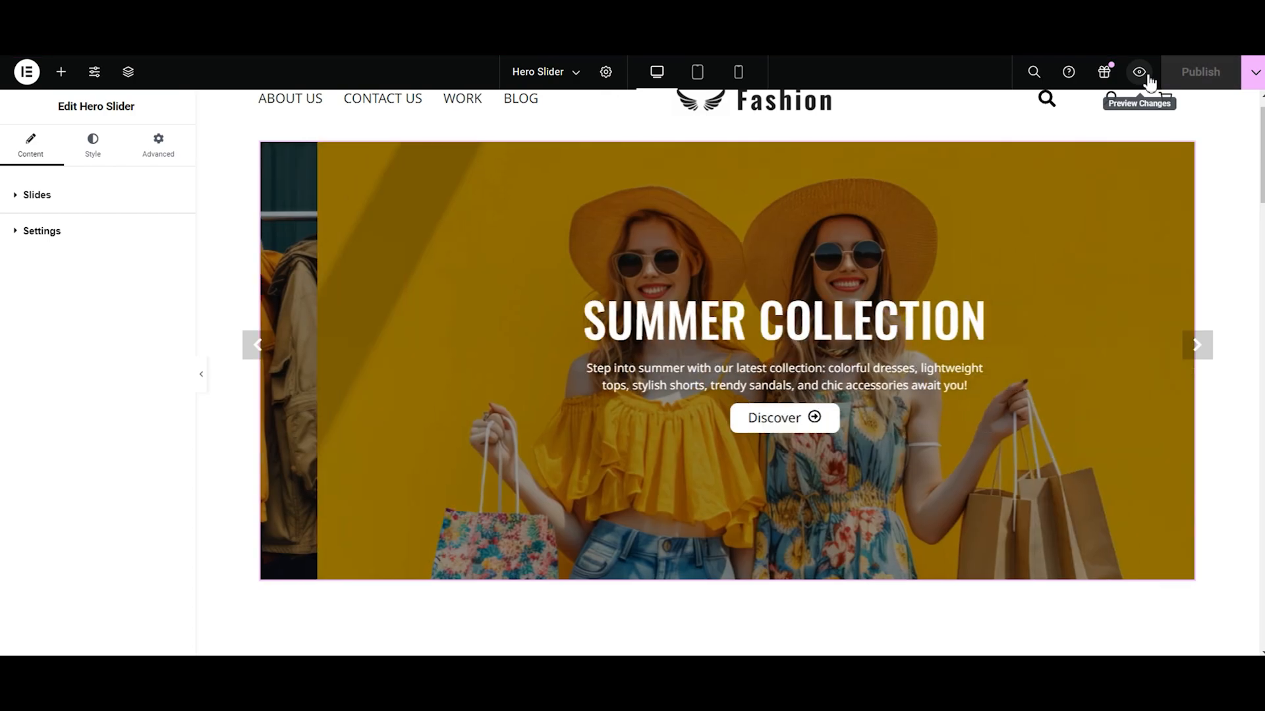
pyautogui.click(1139, 73)
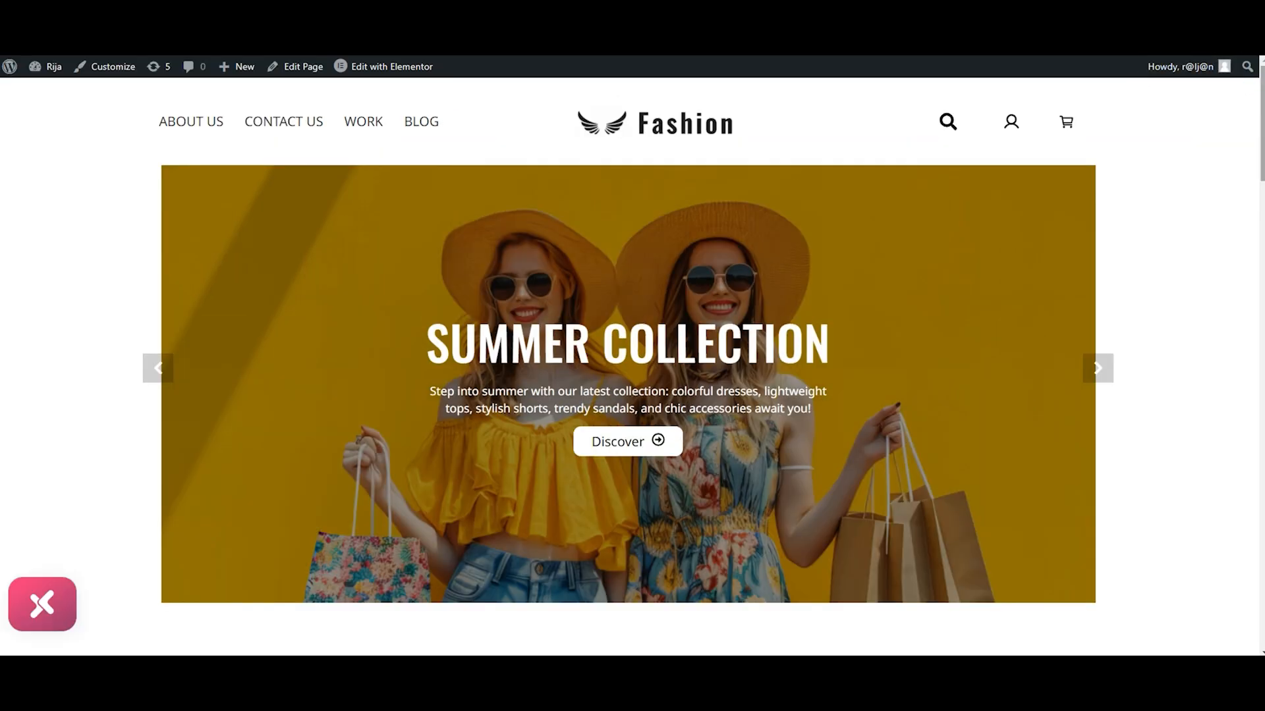
pyautogui.moveTo(1262, 125); pyautogui.dragTo(1262, 130)
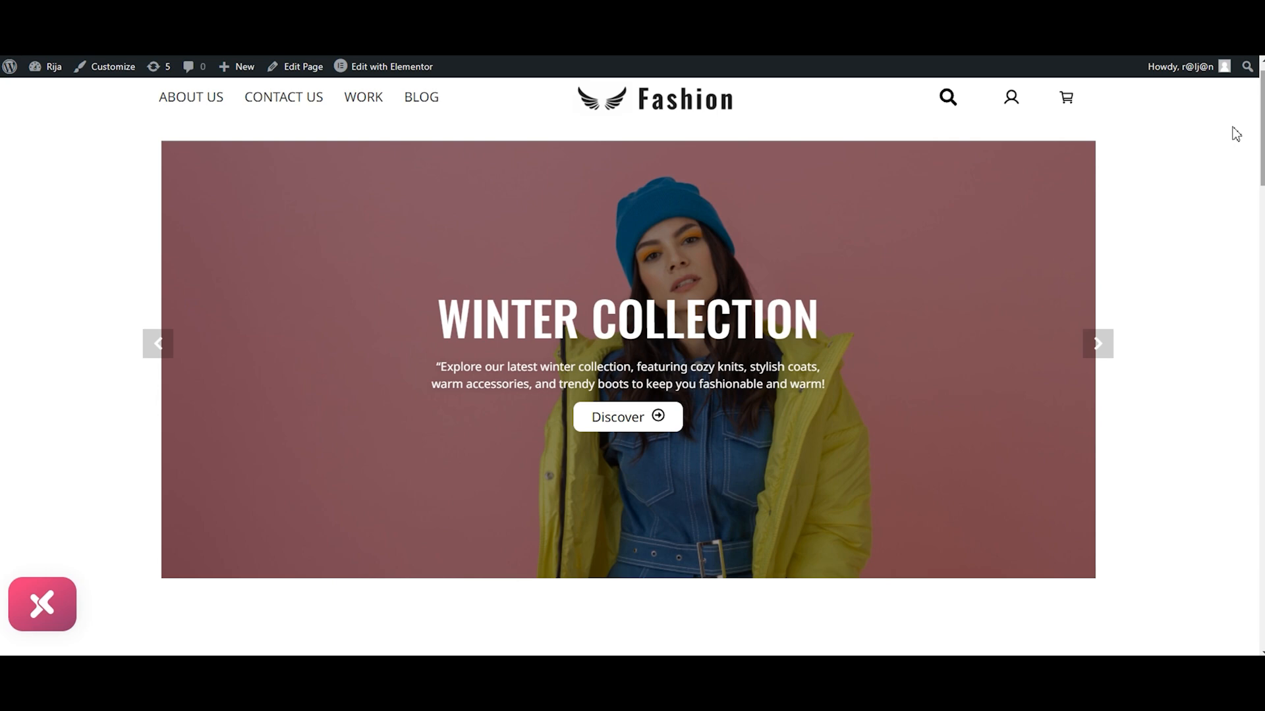